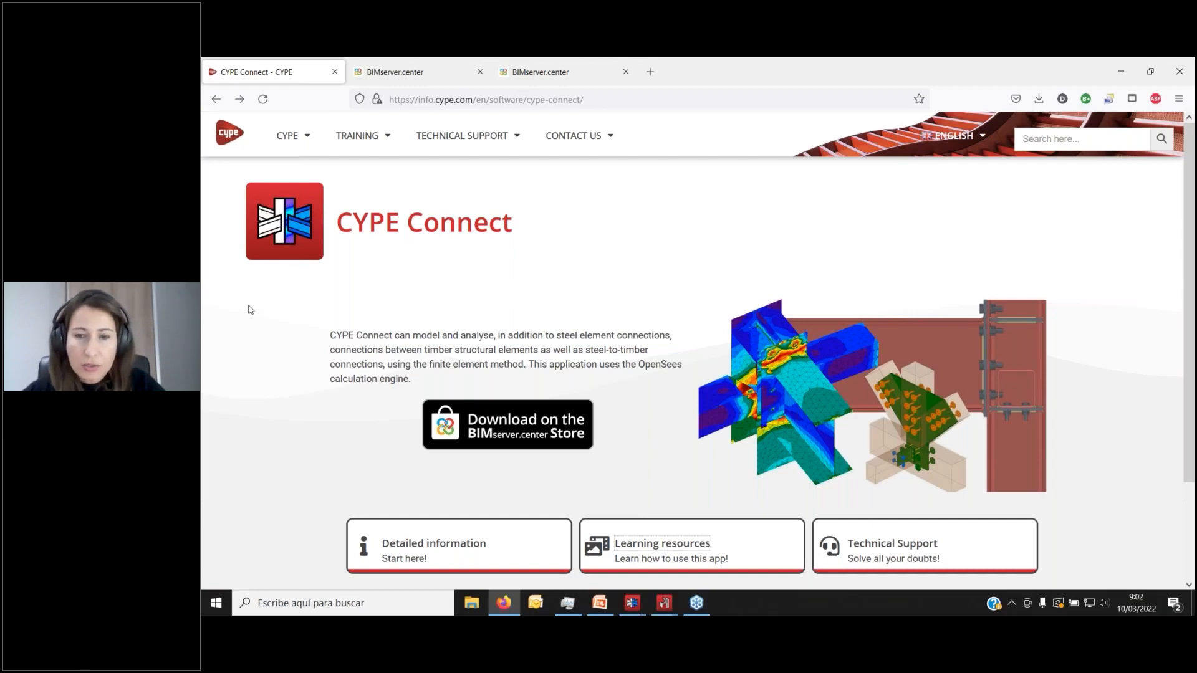
Open the CYPE Connect learning resources page, review the resource categories it offers, and return to the product page.
left_click(657, 548)
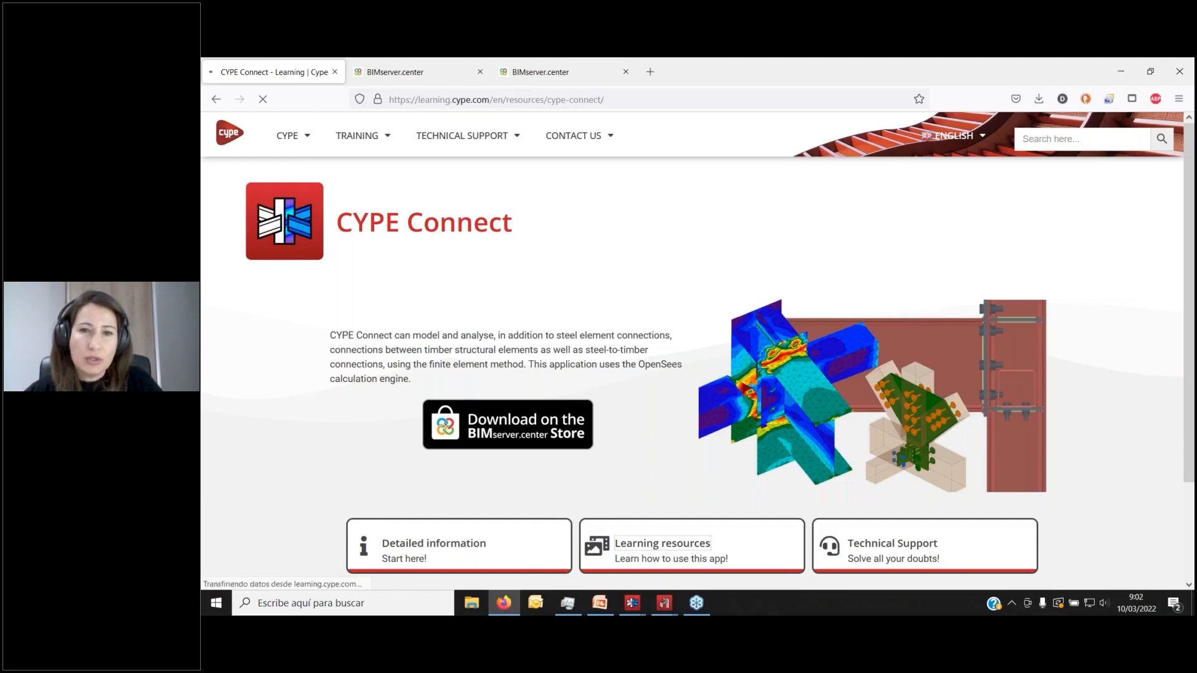
scroll(498, 309, "down", 1)
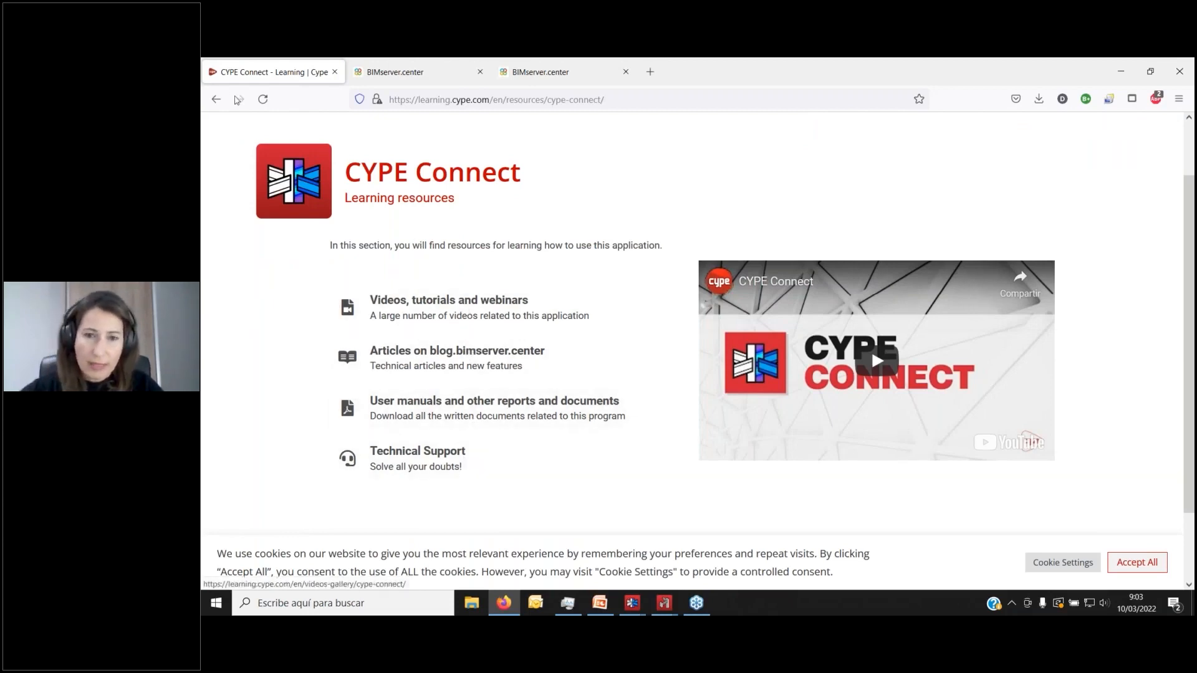
left_click(215, 99)
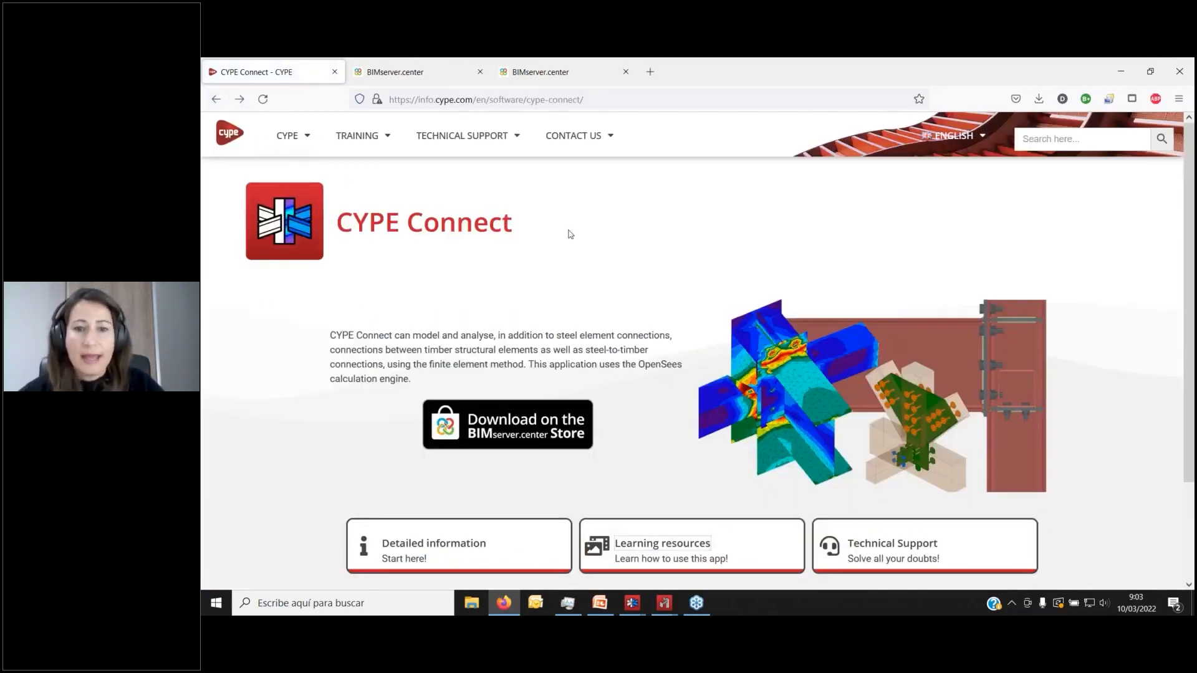
View the CYPE Connect download page in the BIMserver.center Store, then return to the product page.
scroll(569, 233, "down", 2)
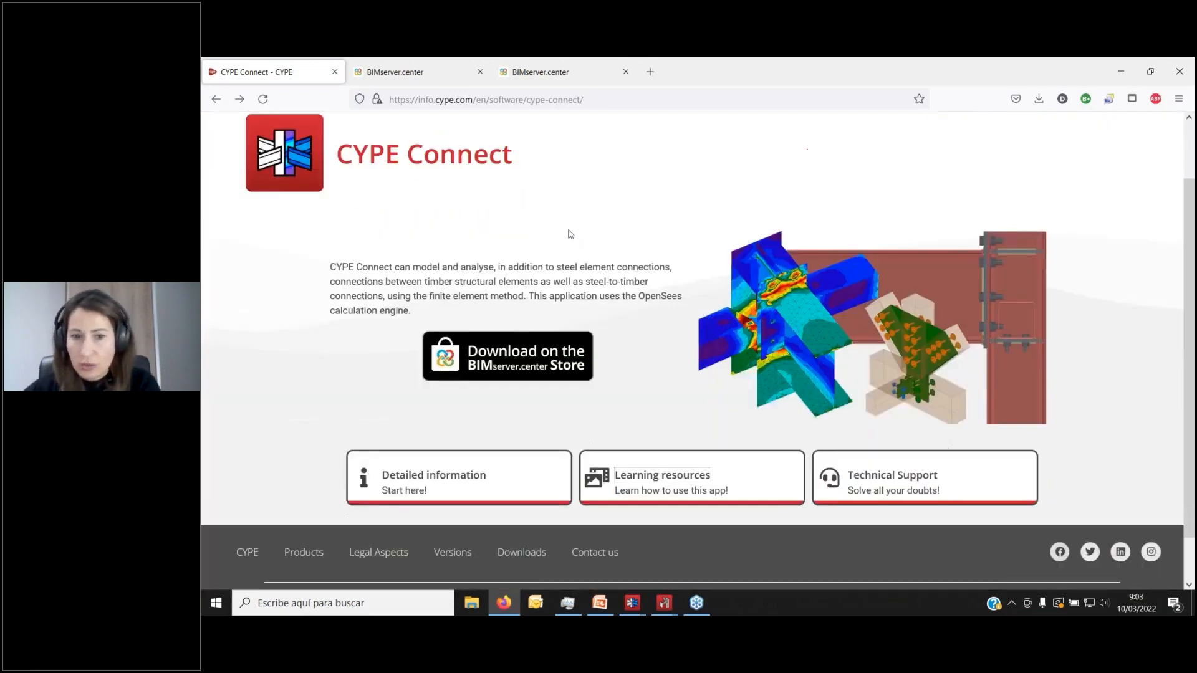
left_click(540, 365)
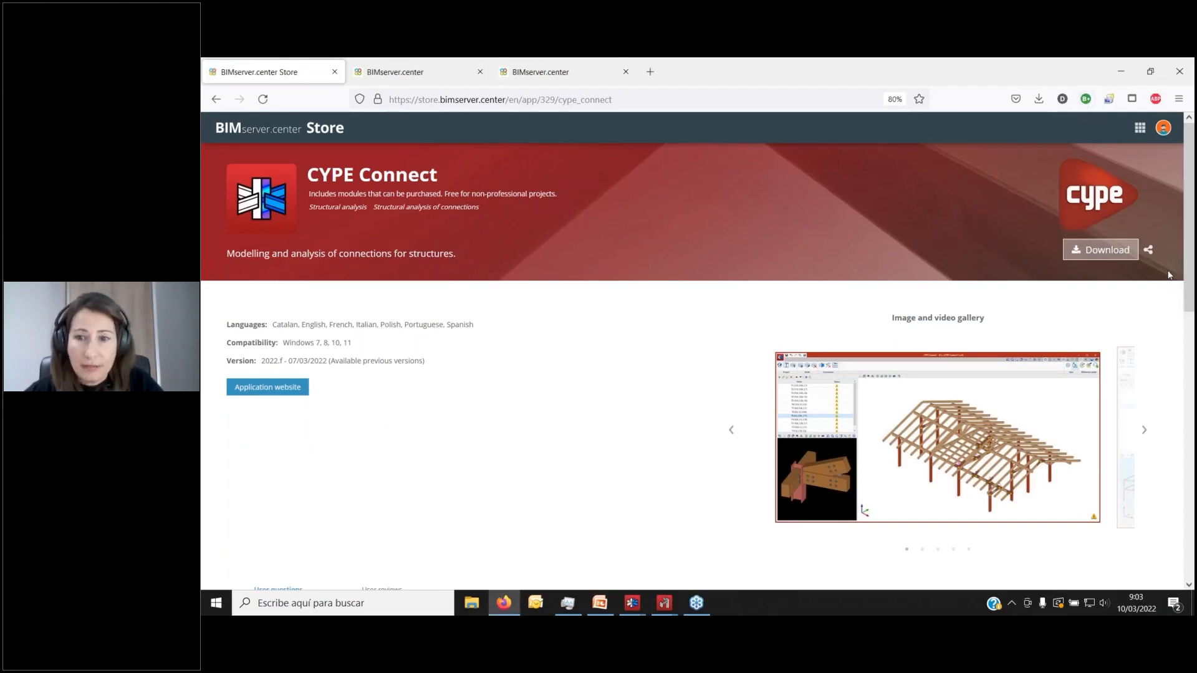
scroll(1188, 266, "down", 3)
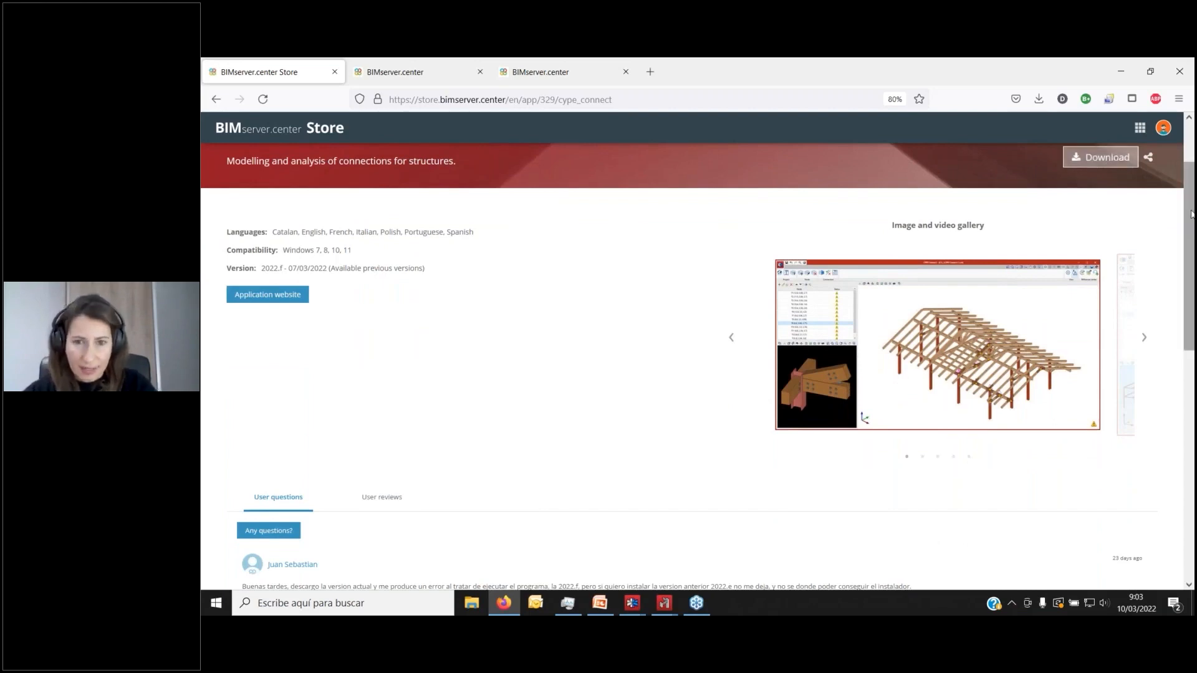
scroll(851, 232, "up", 3)
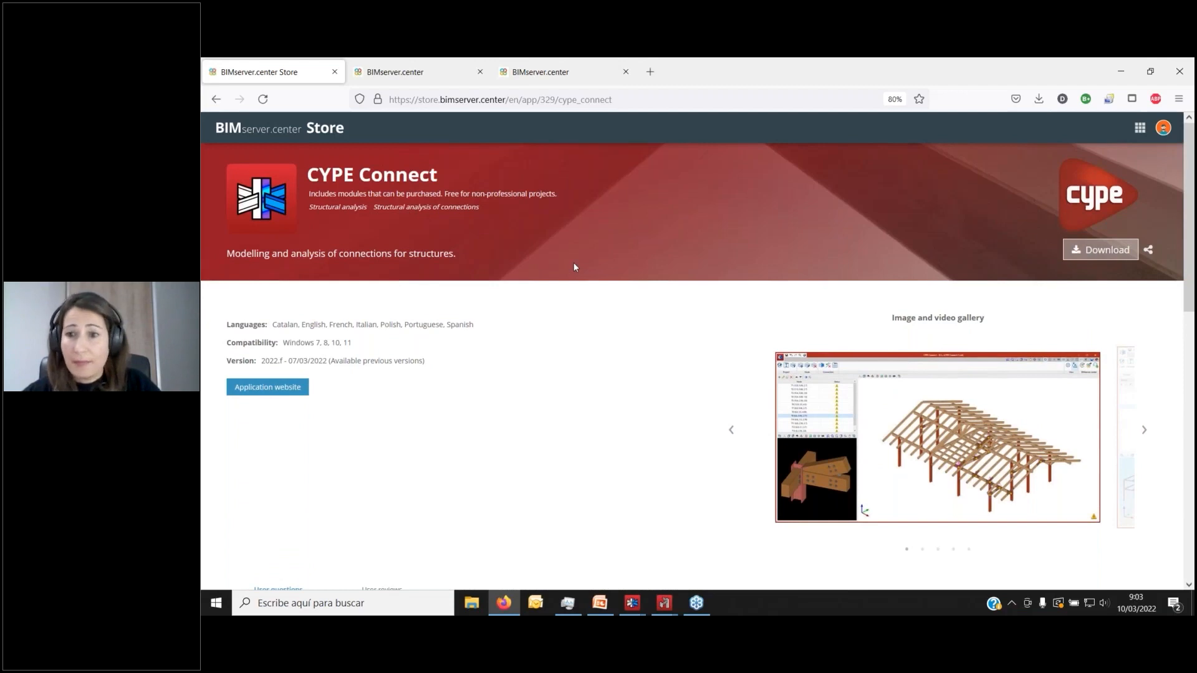
left_click(216, 100)
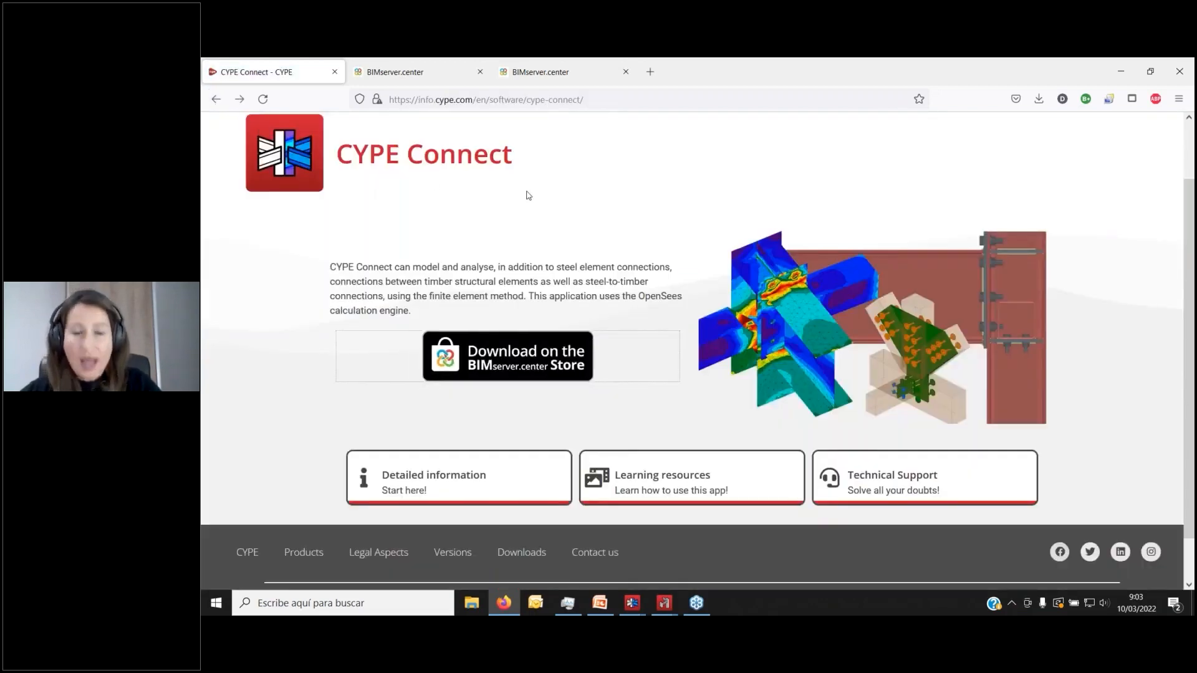
scroll(527, 196, "up", 2)
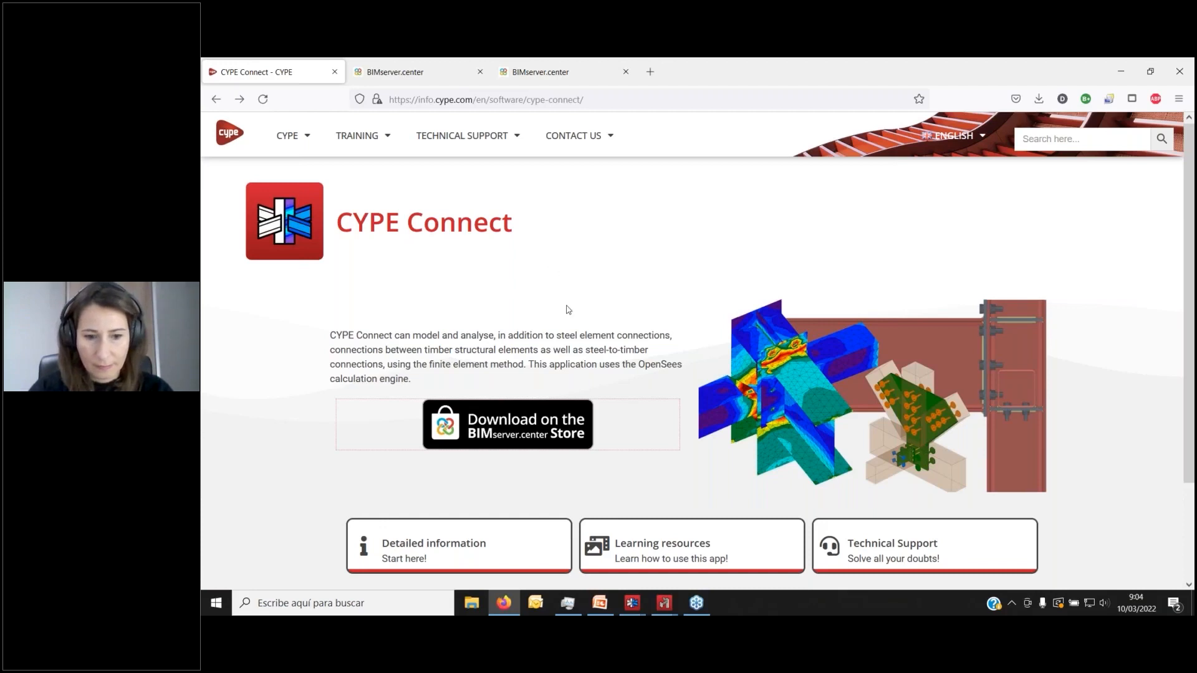
Switch from the browser to the CYPE Connect window containing the Warehouse.cst project.
mouse_move(664, 603)
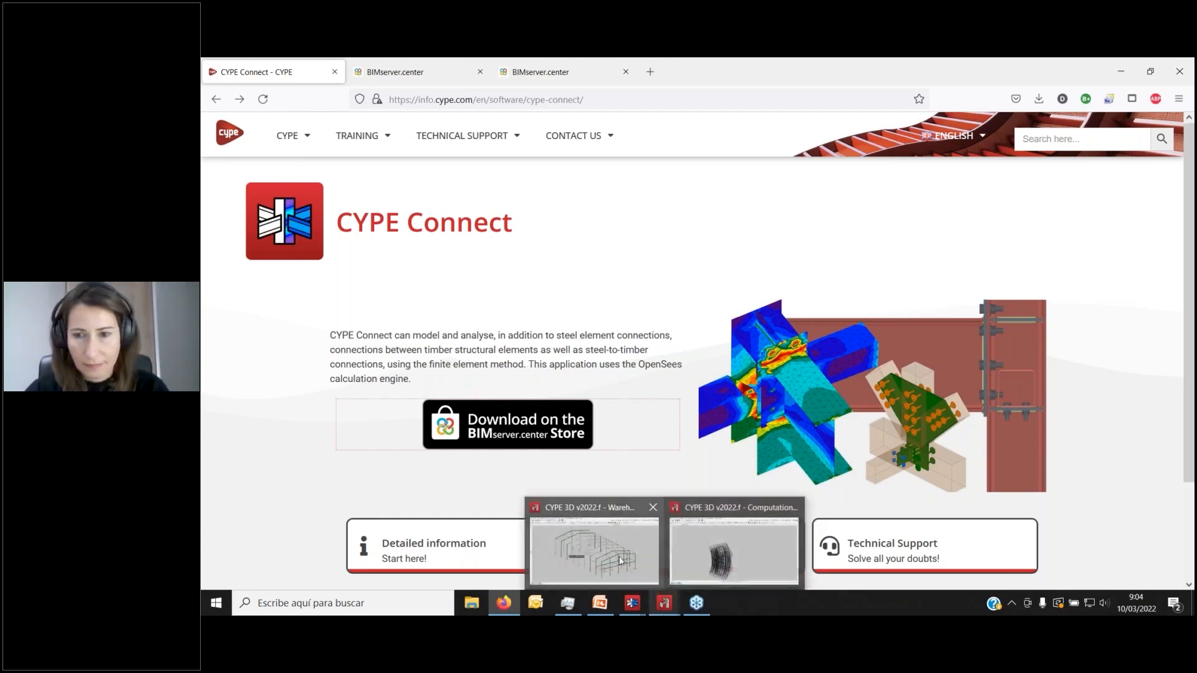
mouse_move(620, 561)
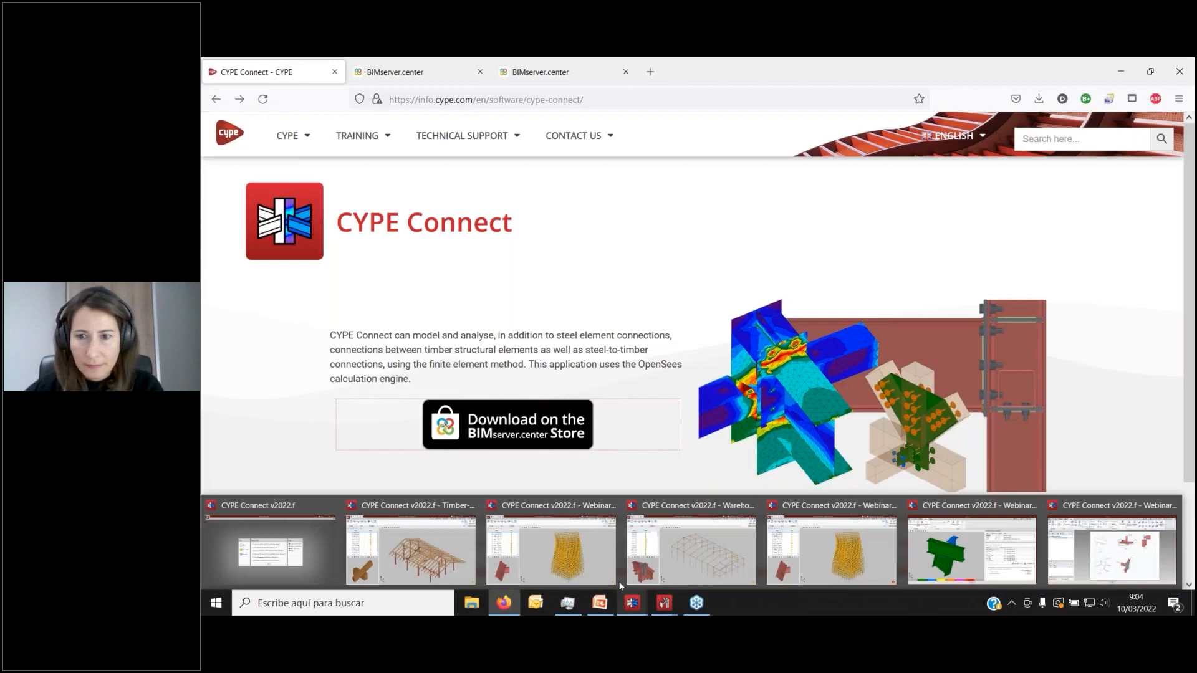
mouse_move(584, 557)
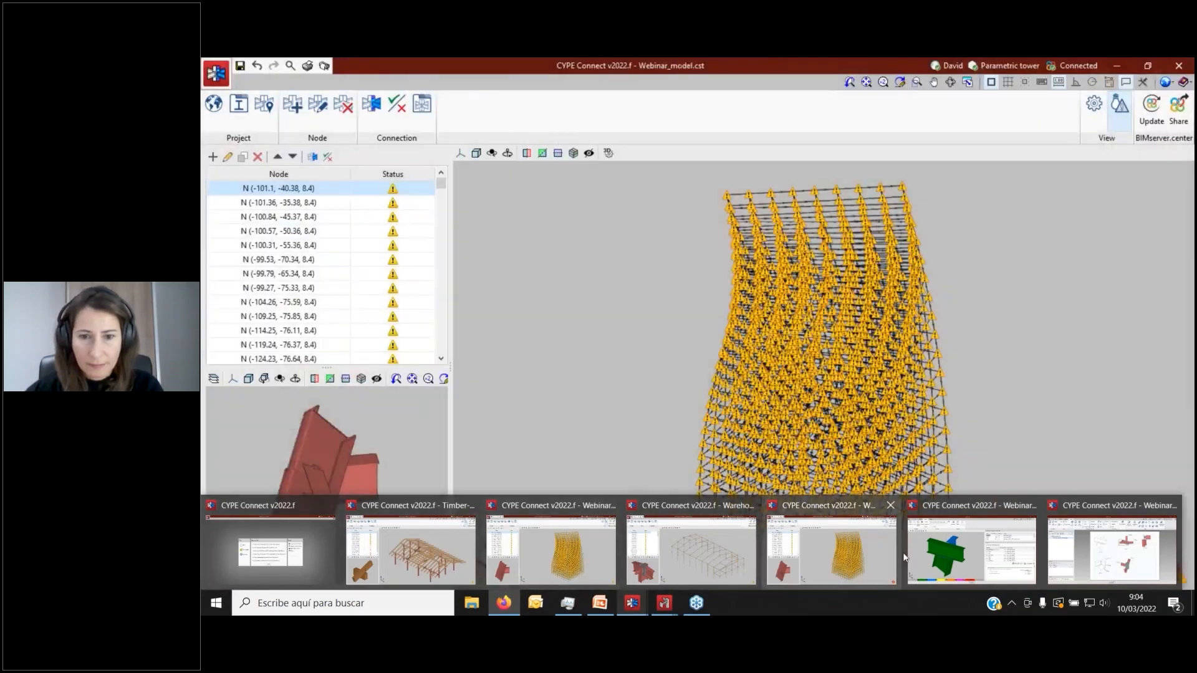
mouse_move(941, 558)
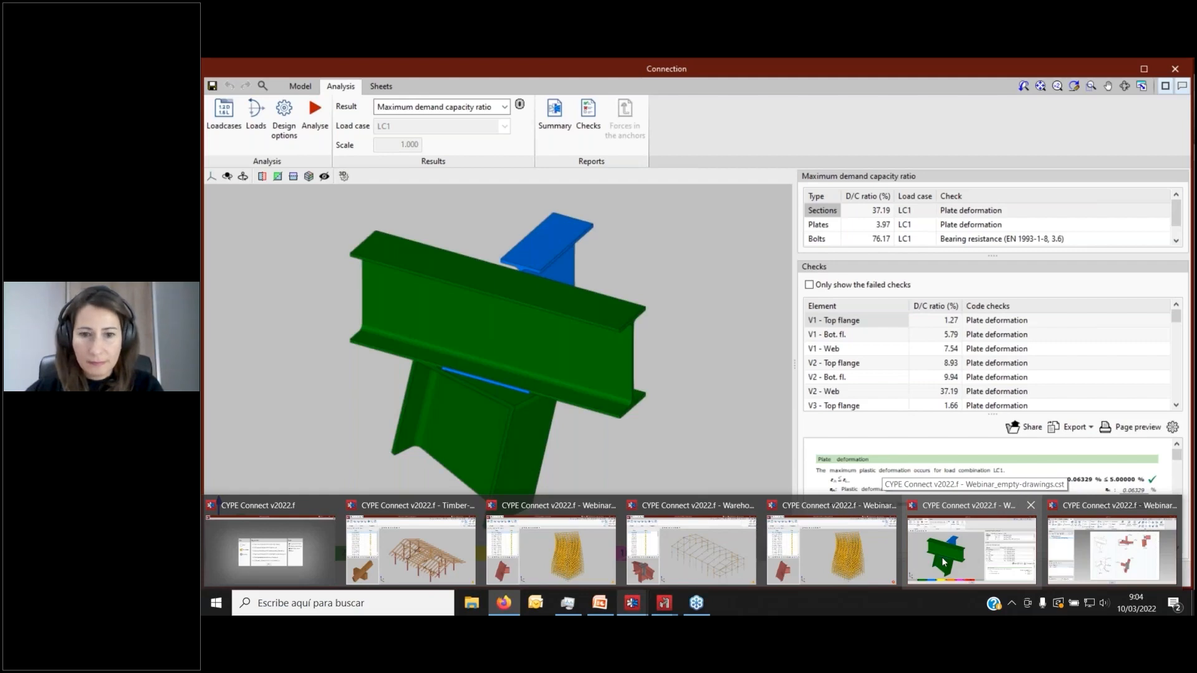
mouse_move(1072, 562)
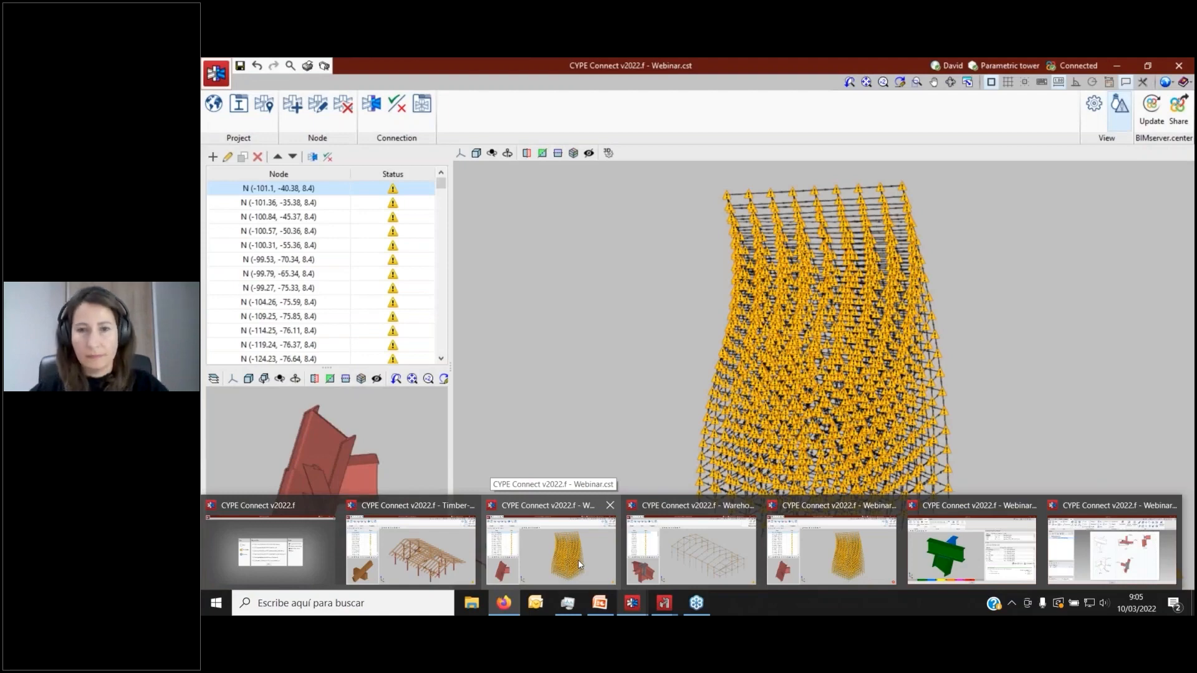
left_click(578, 559)
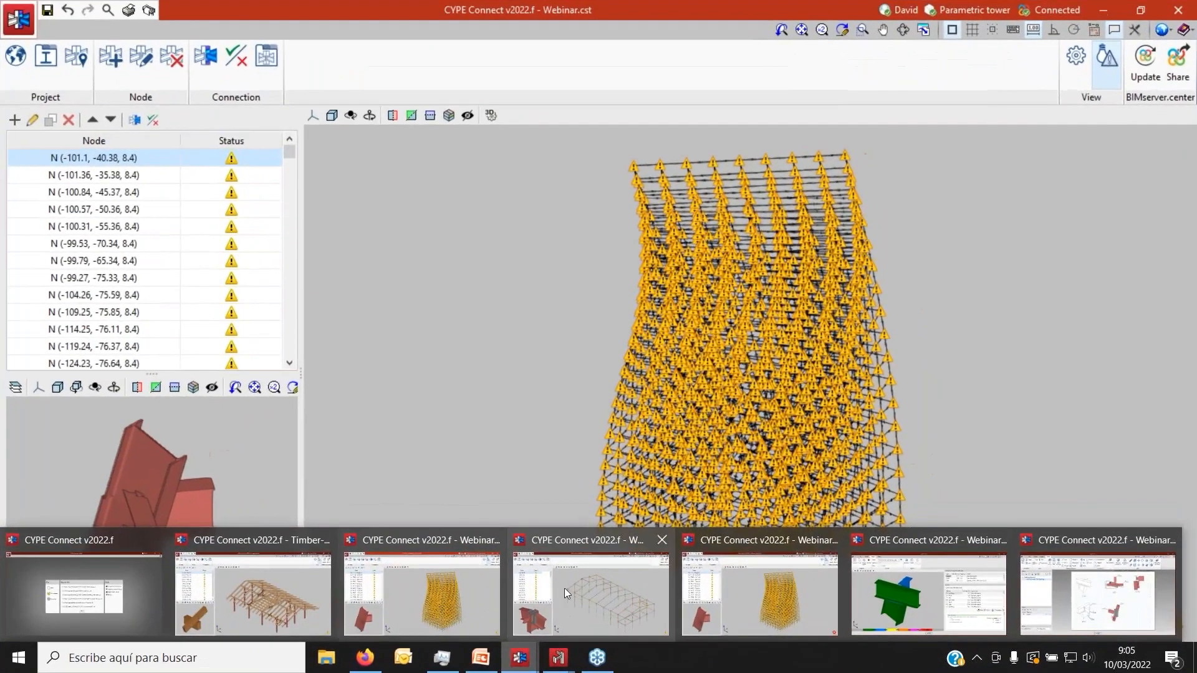
left_click(563, 588)
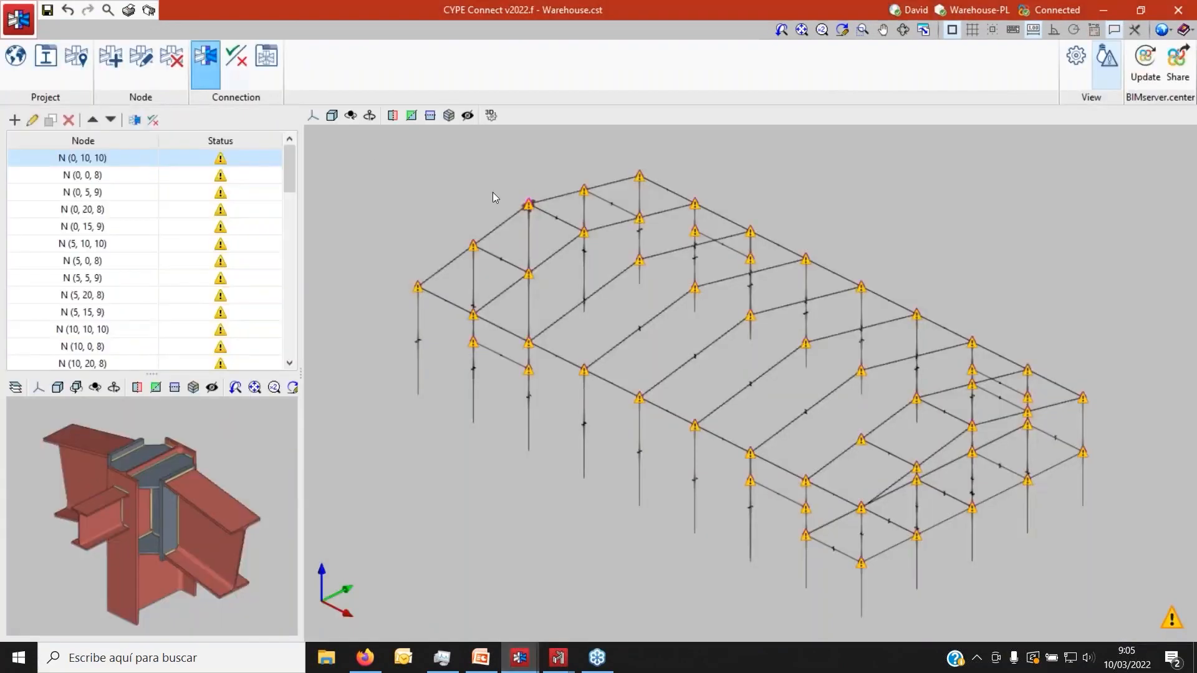
Open the connection at node N (0, 10, 10), review its full list of modelling operations, and close the connection editor.
scroll(495, 191, "up", 5)
scroll(514, 190, "up", 4)
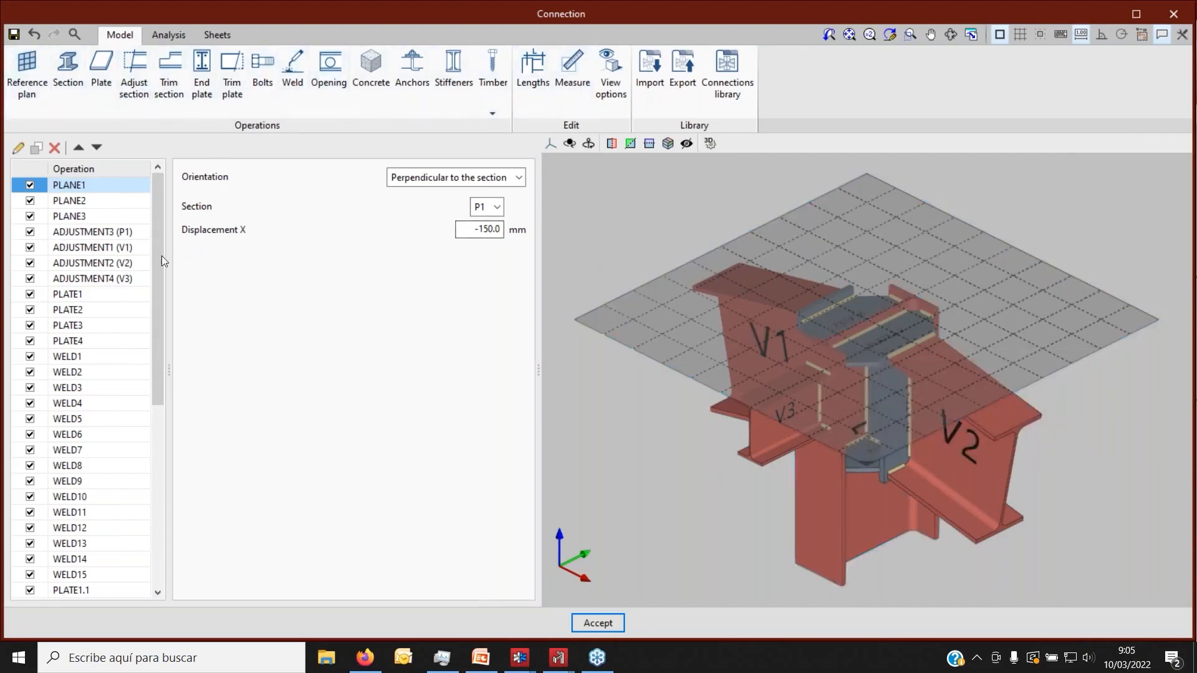
left_click_drag(155, 239, 156, 489)
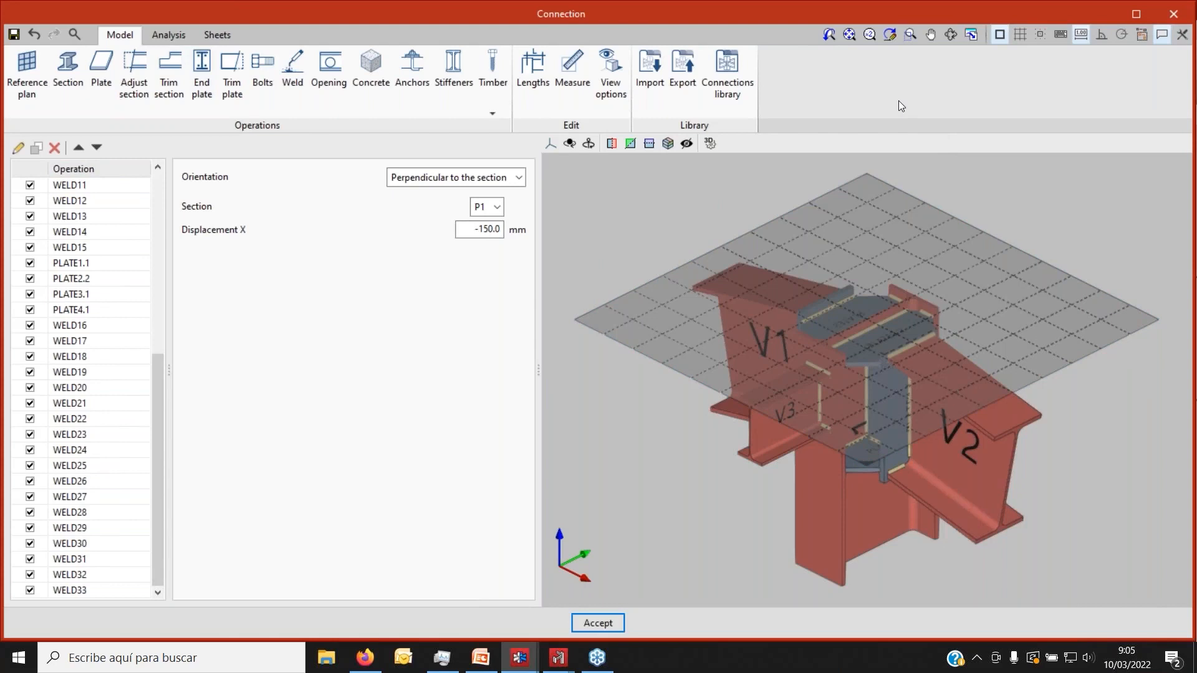
left_click(1173, 13)
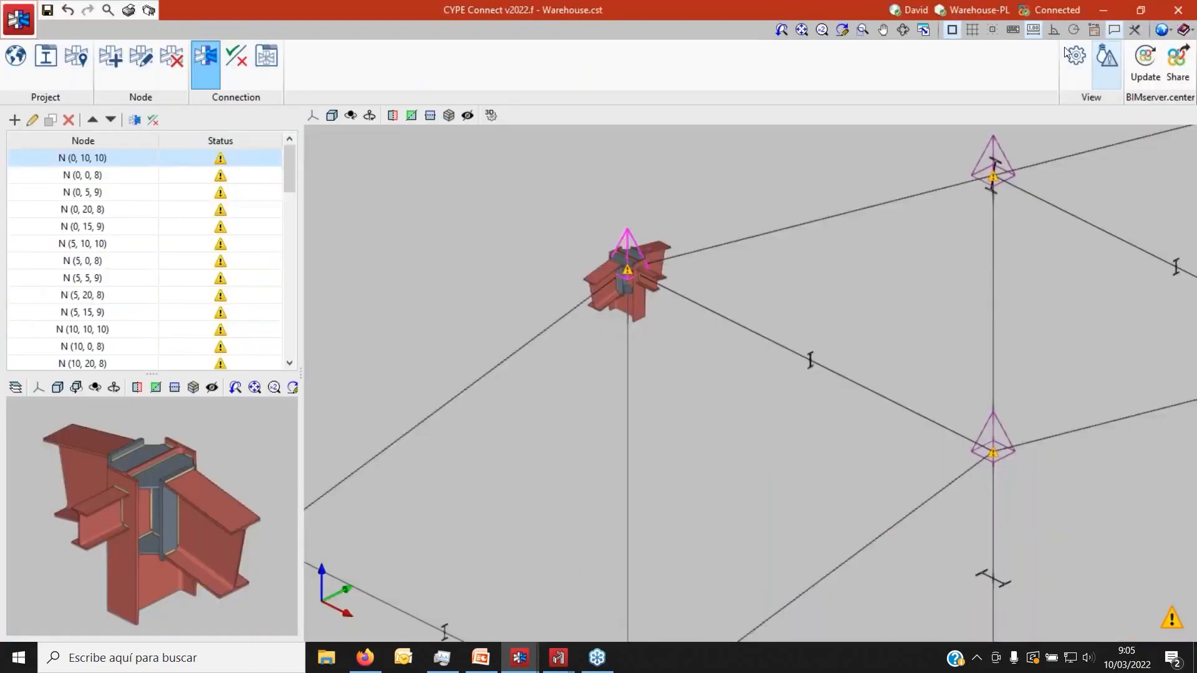
Close the Warehouse.cst project without saving its data.
left_click(1173, 11)
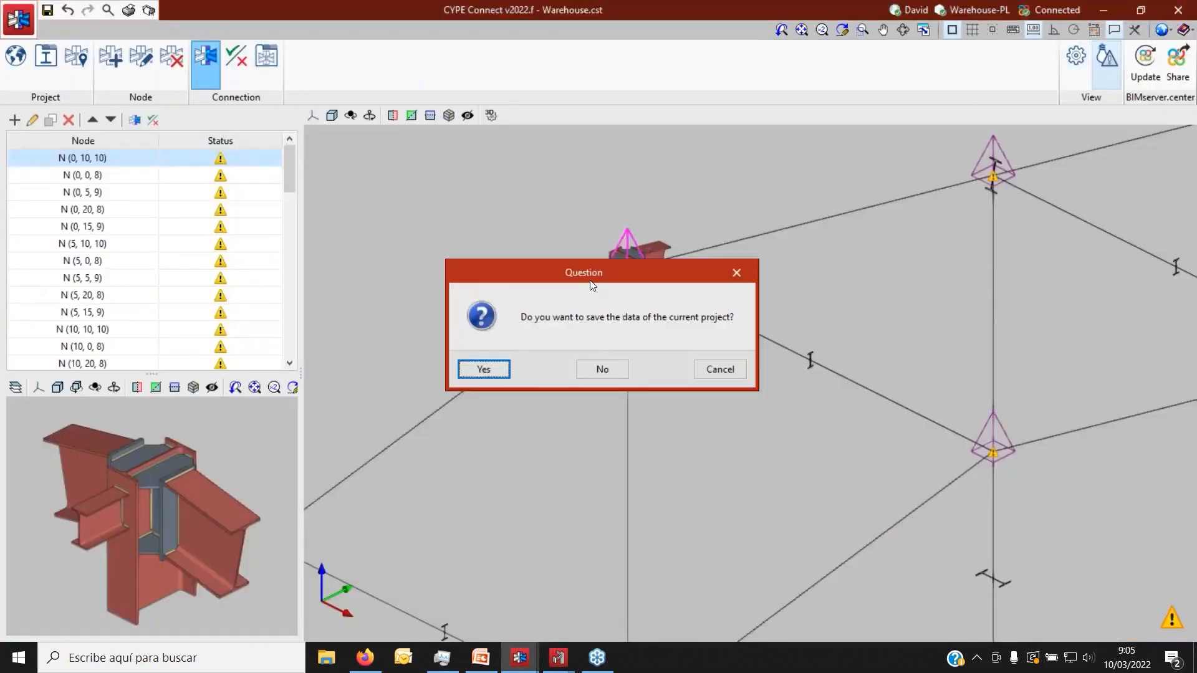
left_click(611, 369)
left_click(602, 369)
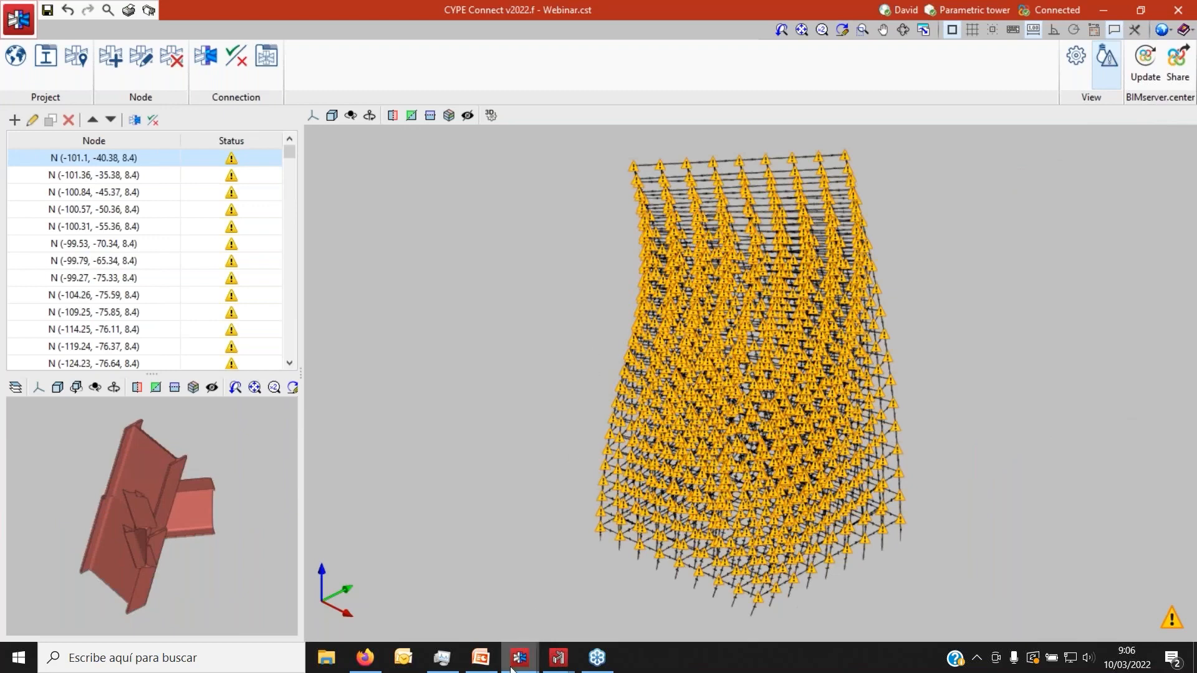
Switch to the Timber-steel.cst project and examine the timber roof, steel columns and connection nodes in the 3D model.
mouse_move(510, 669)
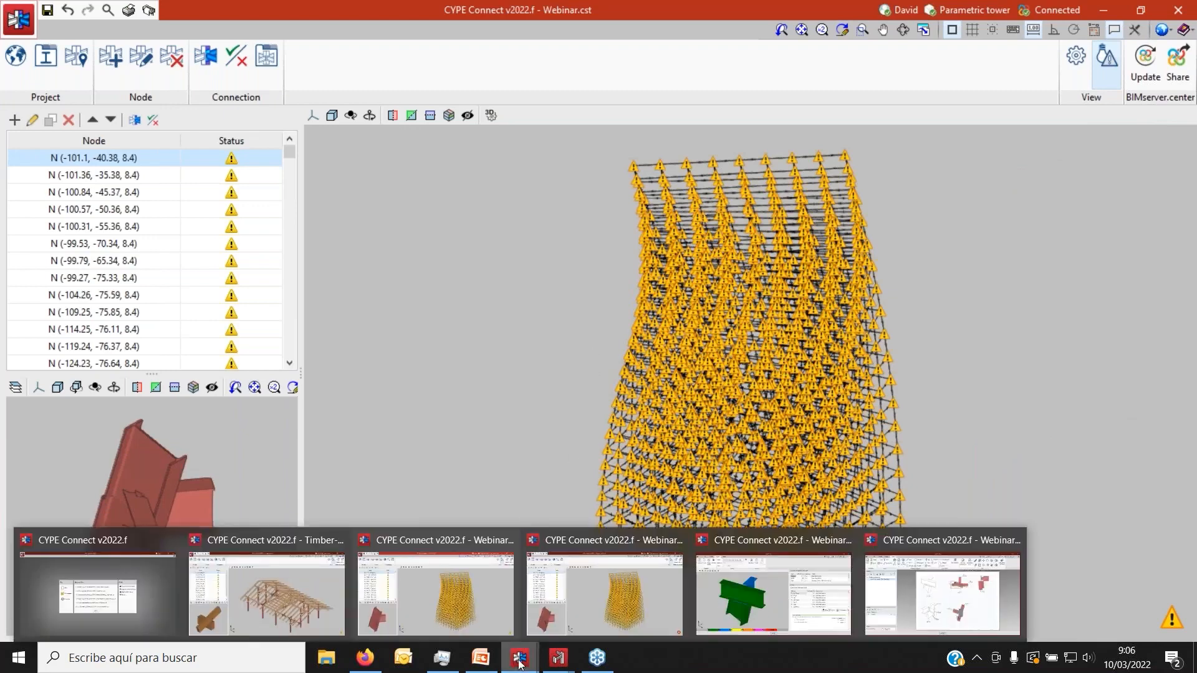
left_click(285, 605)
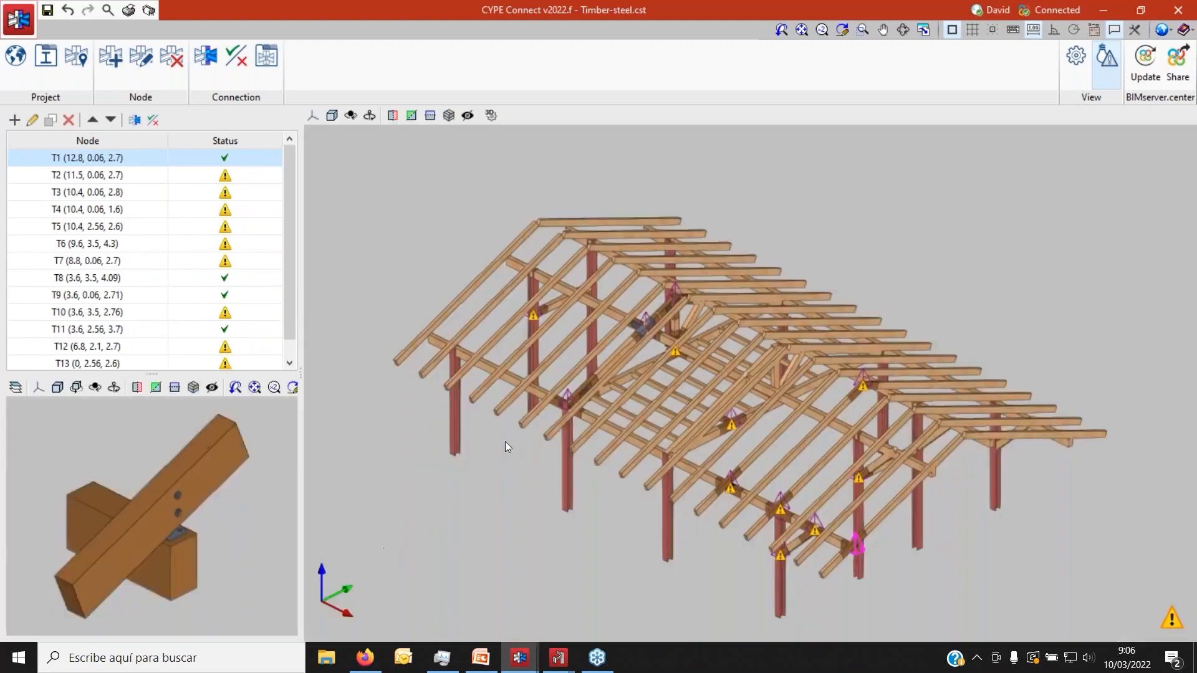
scroll(431, 413, "down", 2)
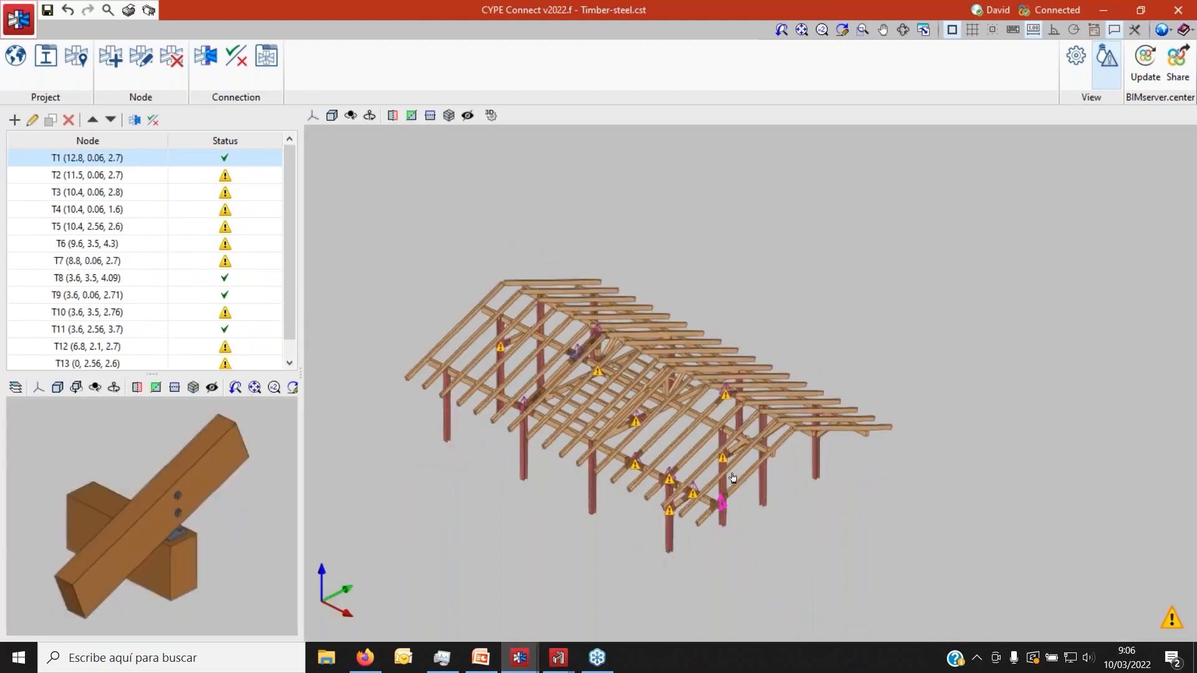
middle_click_drag(729, 474, 680, 466)
scroll(680, 465, "up", 1)
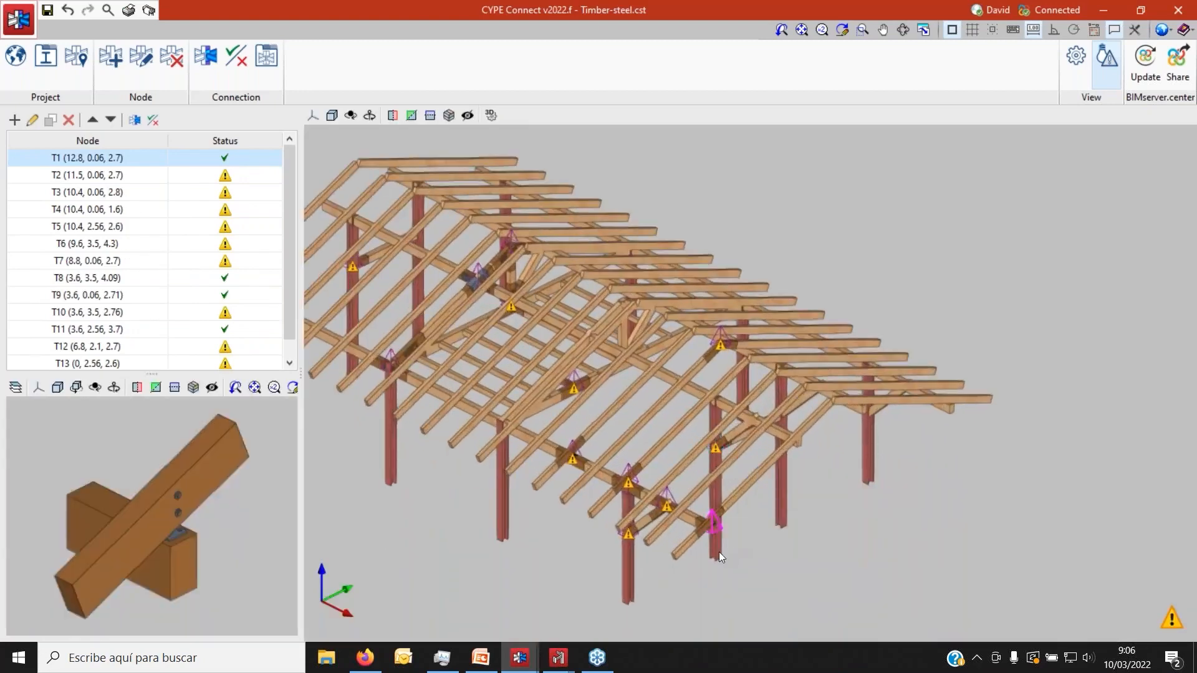
scroll(723, 552, "down", 1)
scroll(724, 552, "up", 5)
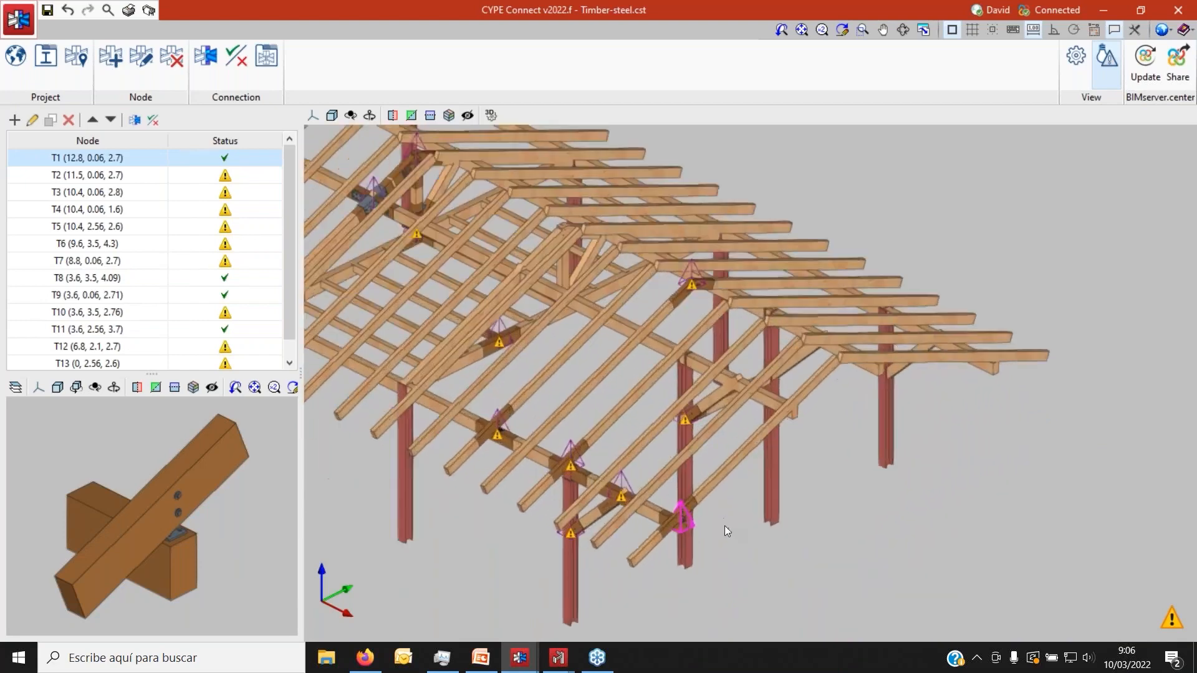
scroll(720, 529, "down", 3)
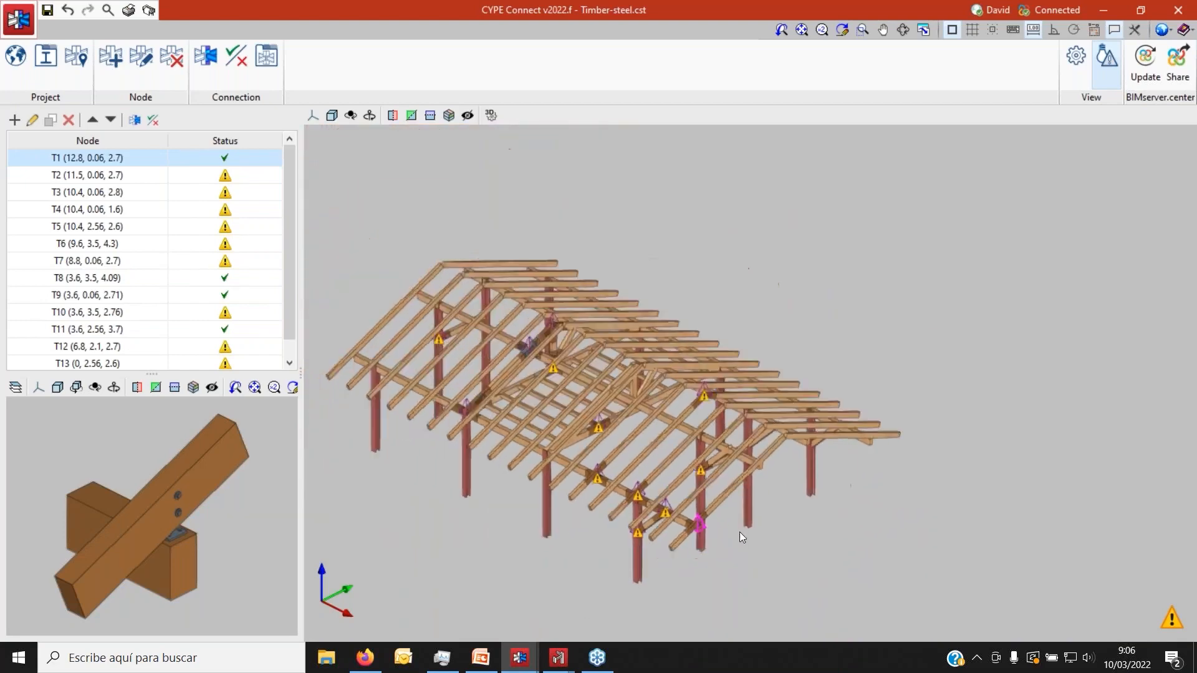
middle_click_drag(751, 515, 751, 478, "shift")
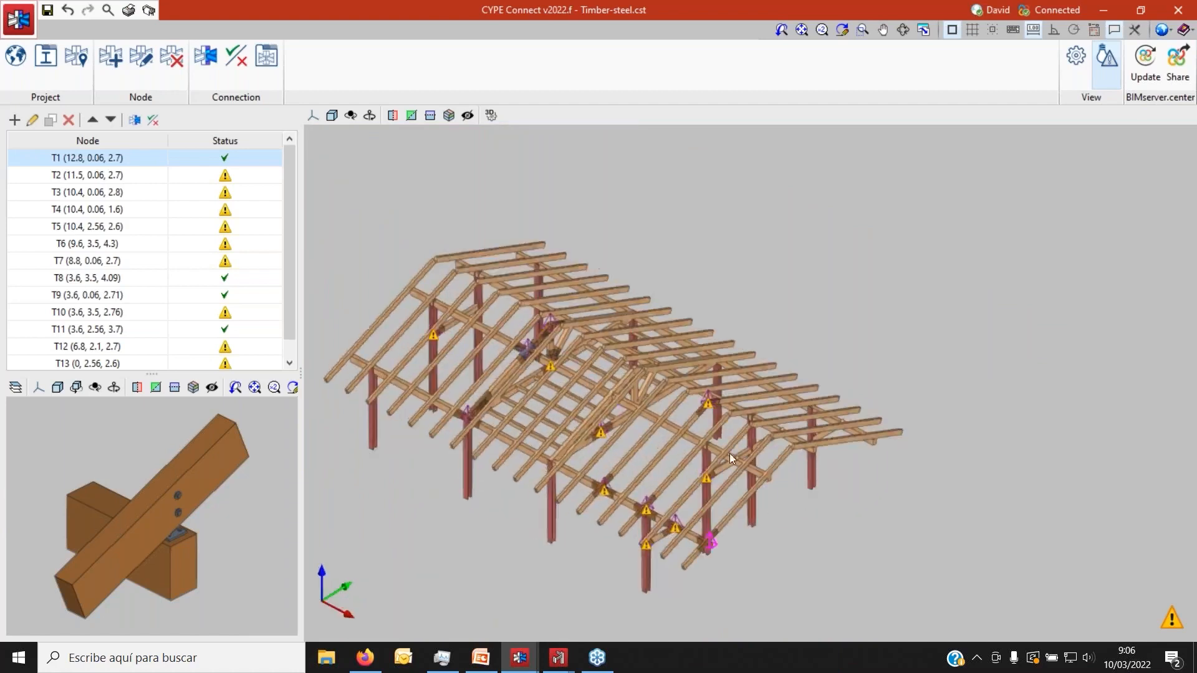
scroll(625, 487, "up", 4)
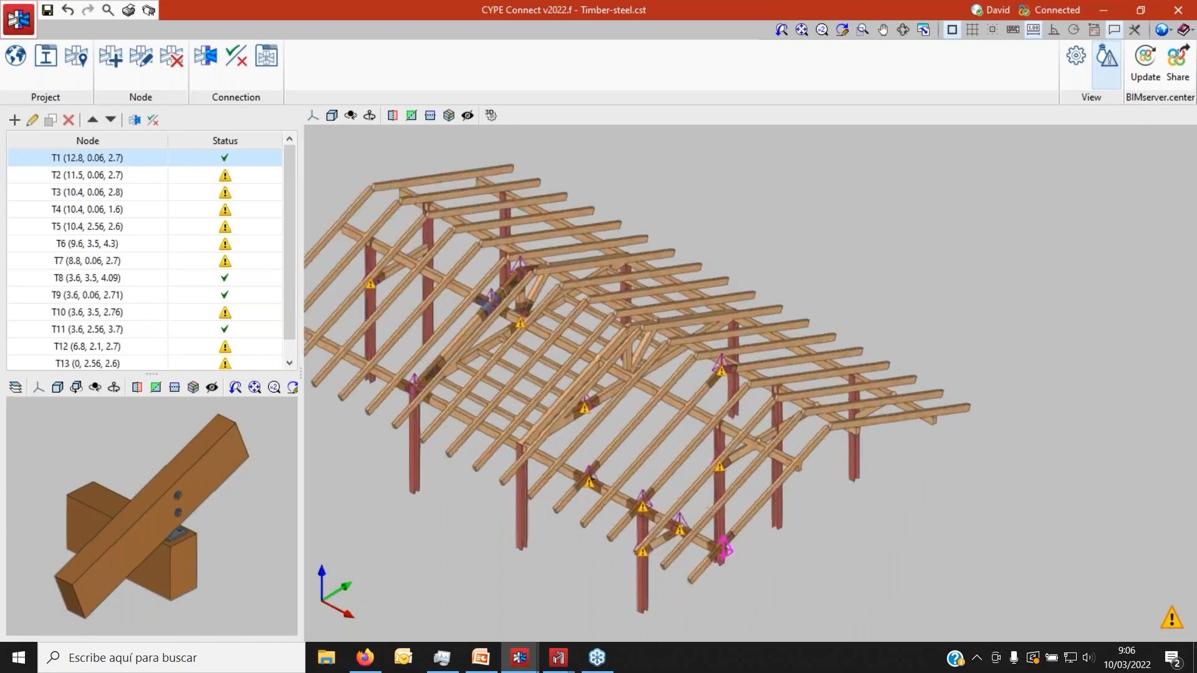
scroll(610, 568, "up", 3)
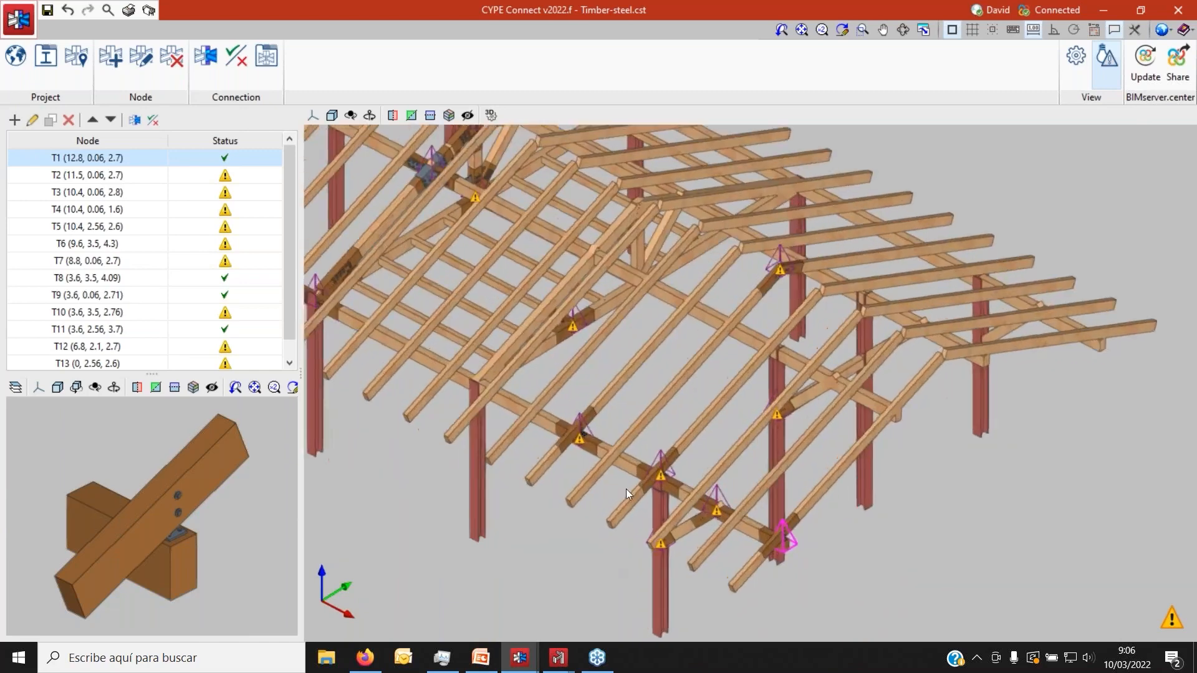
scroll(585, 549, "down", 5)
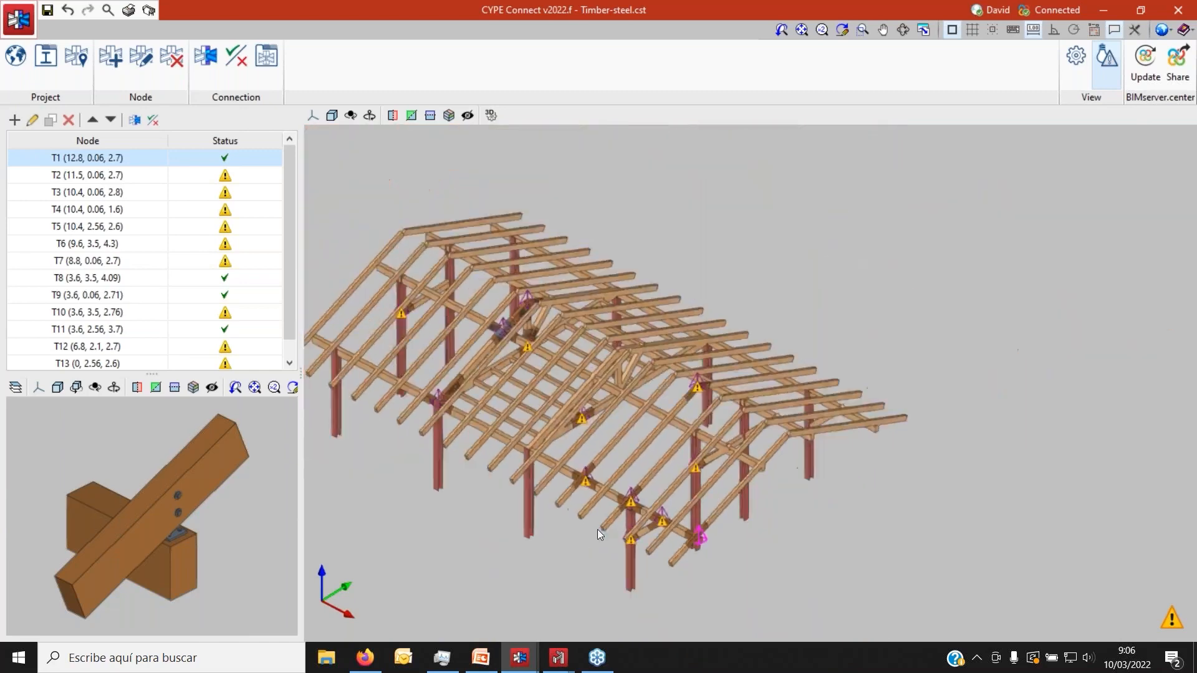
Open the connection at node T6 (9.6, 3.5, 4.3), inspect its bolted timber members, and display the available timber fastener types.
scroll(698, 391, "up", 6)
scroll(698, 391, "up", 1)
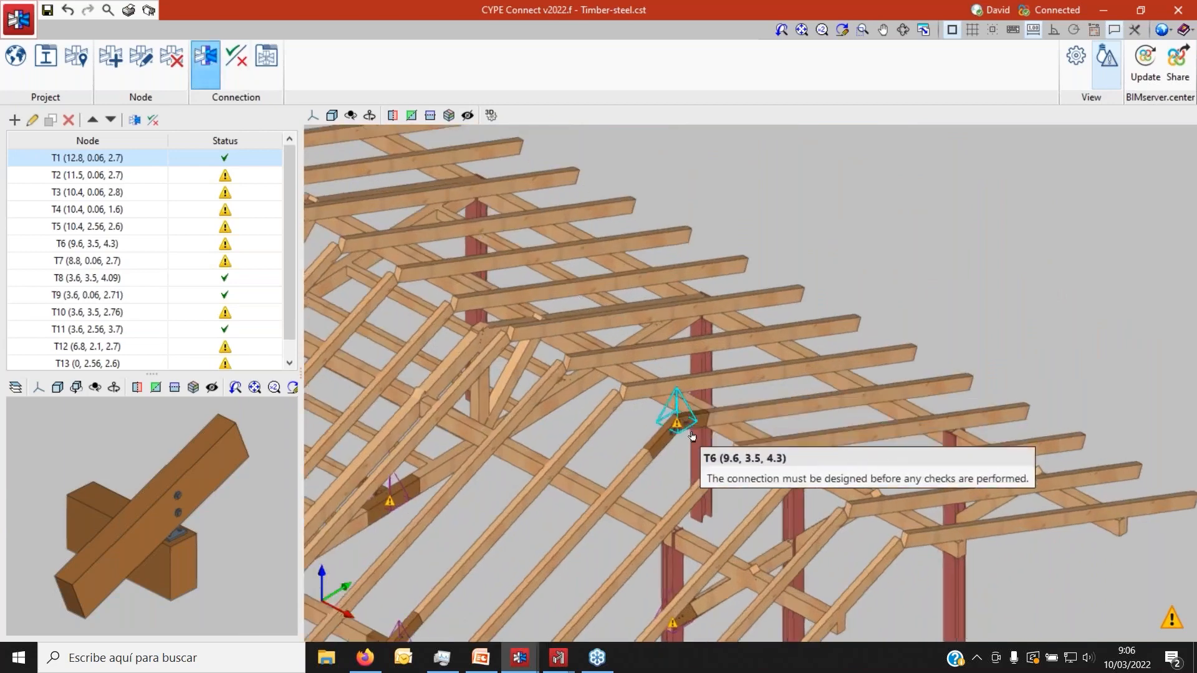
left_click(678, 411)
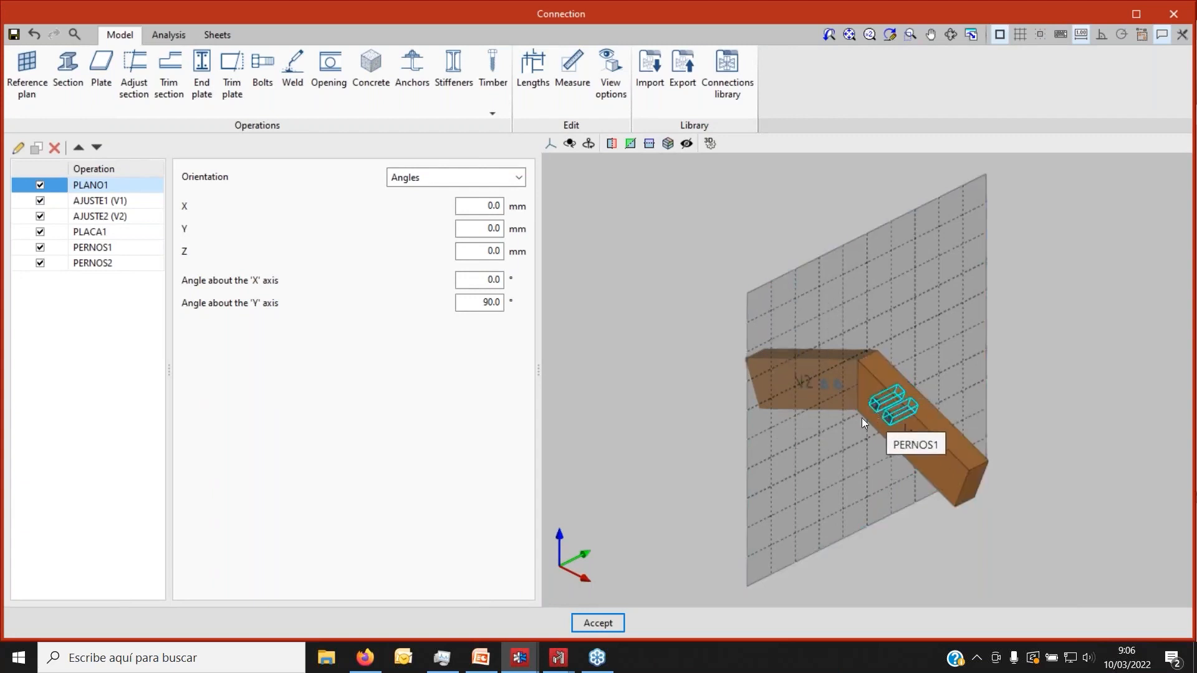
scroll(573, 463, "down", 3)
scroll(728, 457, "up", 4)
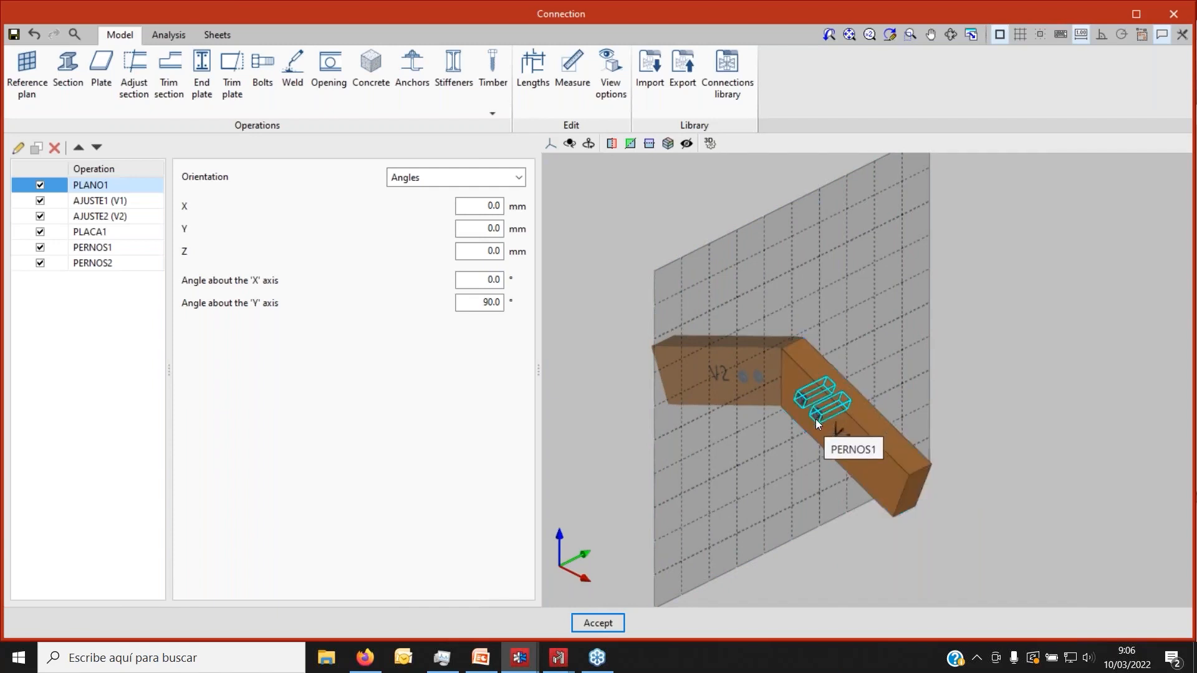
left_click(492, 100)
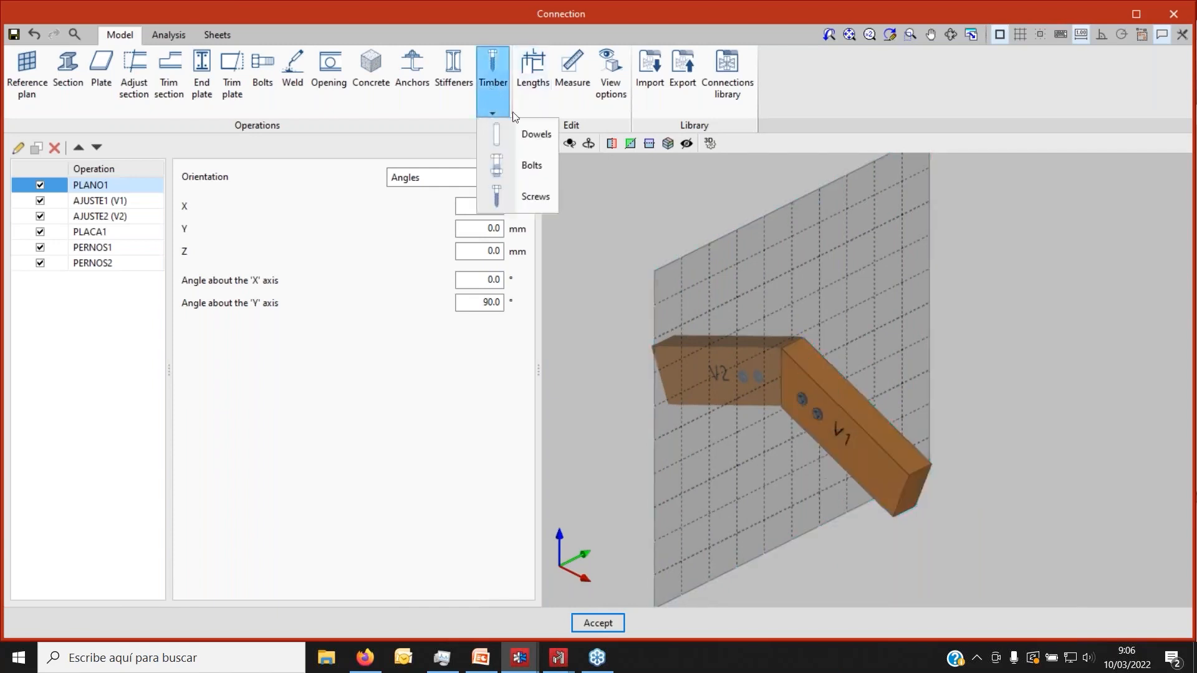
Inspect plate PLACA1 and the bolted timber members V1 and V2 of the T6 connection, and close the connection editor.
left_click(495, 91)
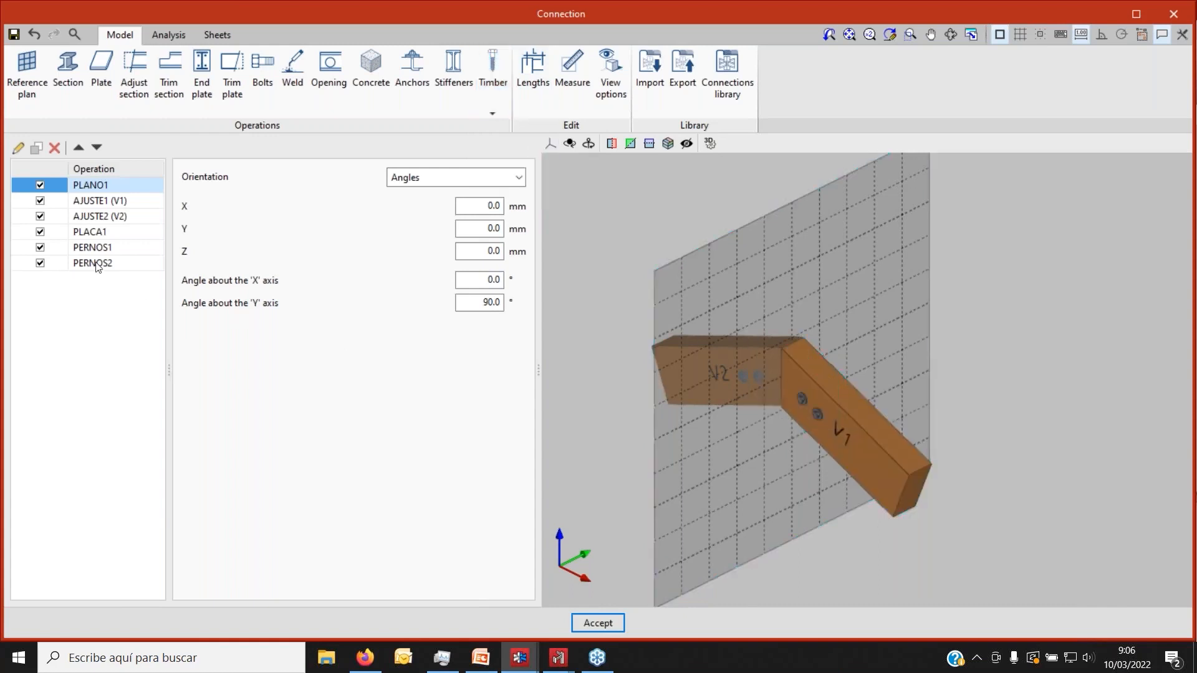
left_click(126, 234)
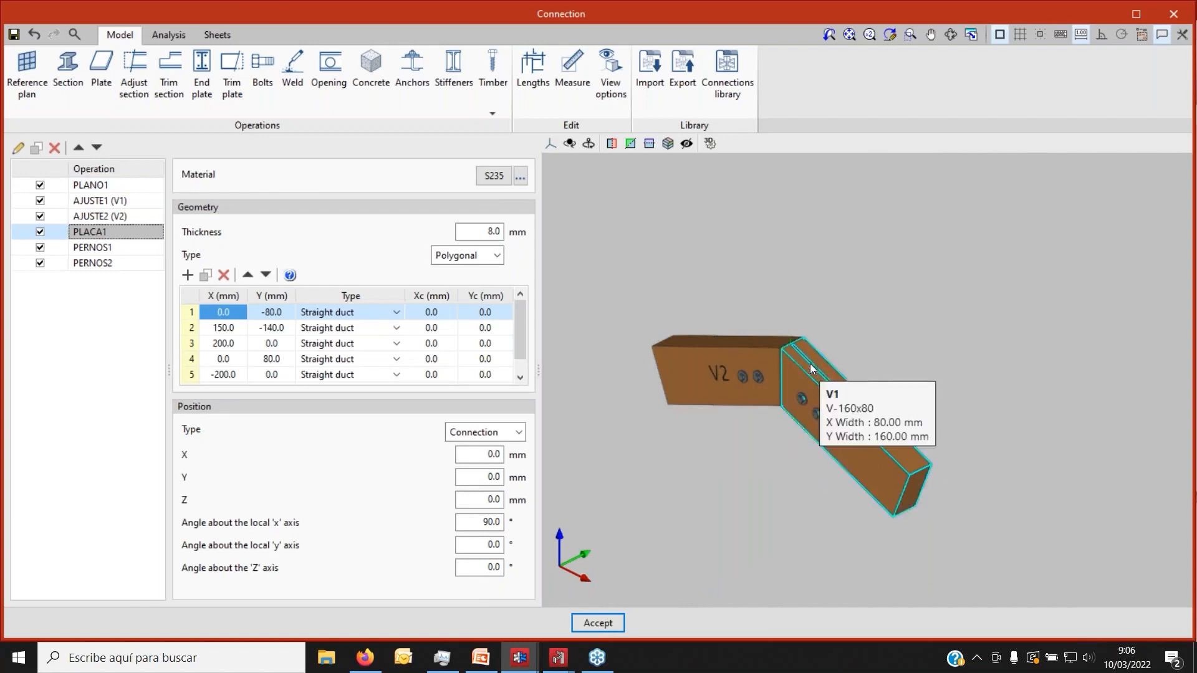
middle_click_drag(807, 357, 733, 367, "shift")
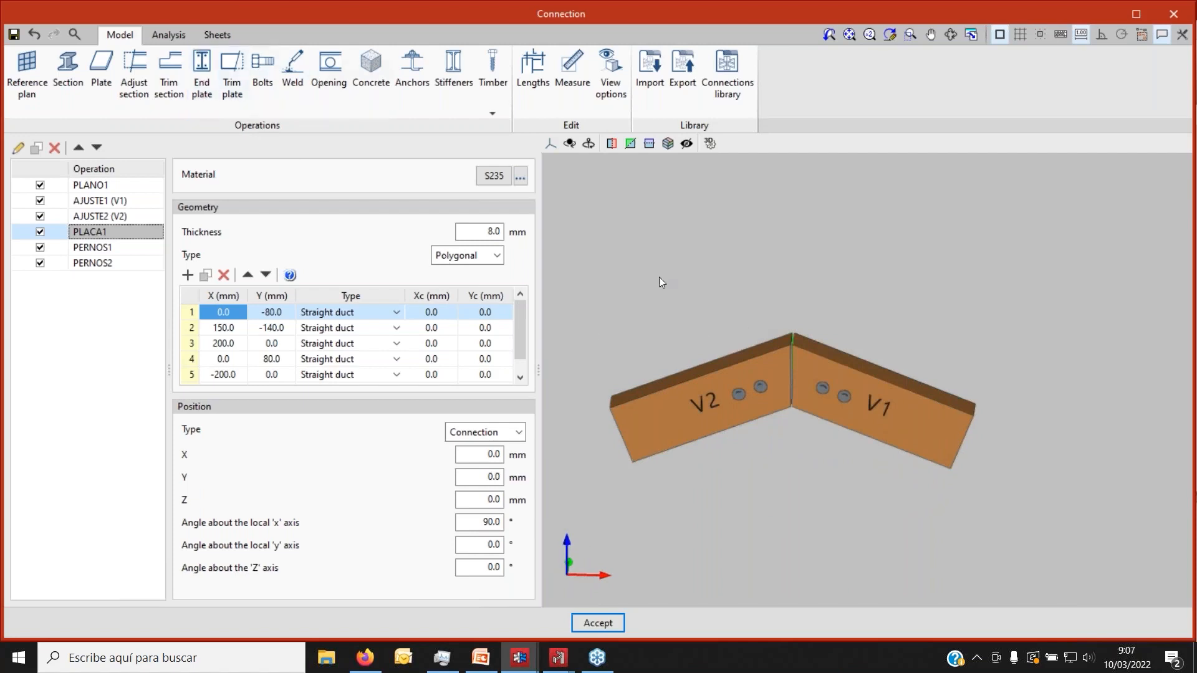
left_click(1169, 15)
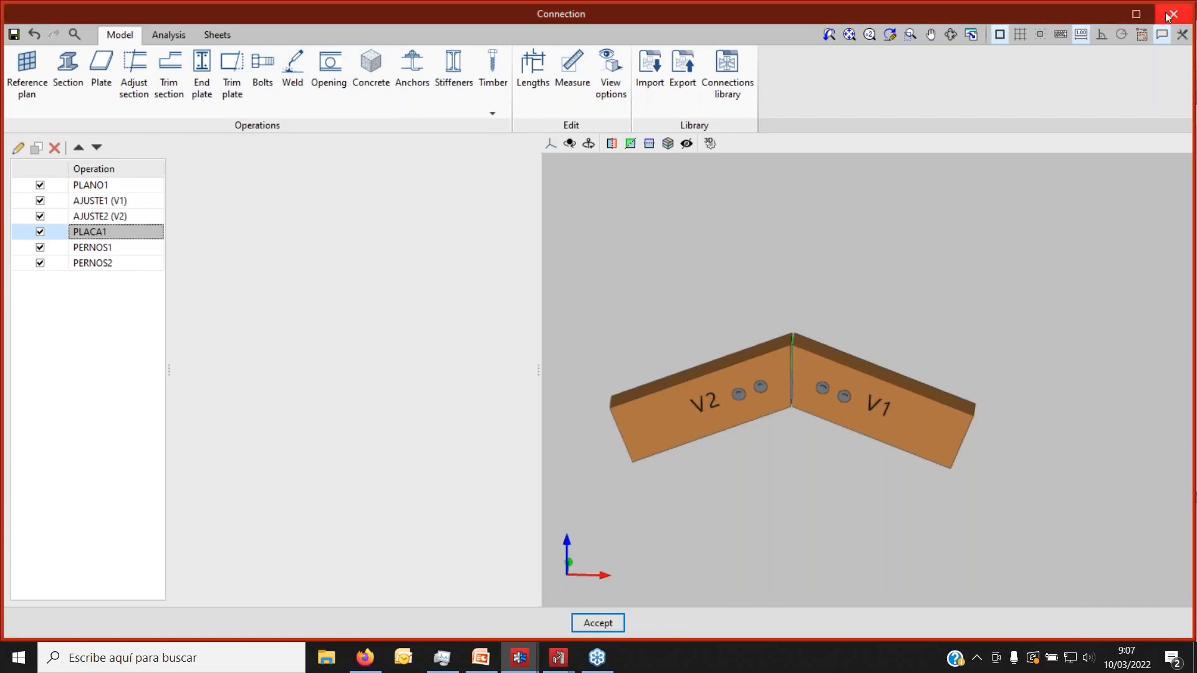
Open the connection at node T9 (3.6, 0.06, 2.71), where timber members meet a steel column.
scroll(749, 410, "down", 5)
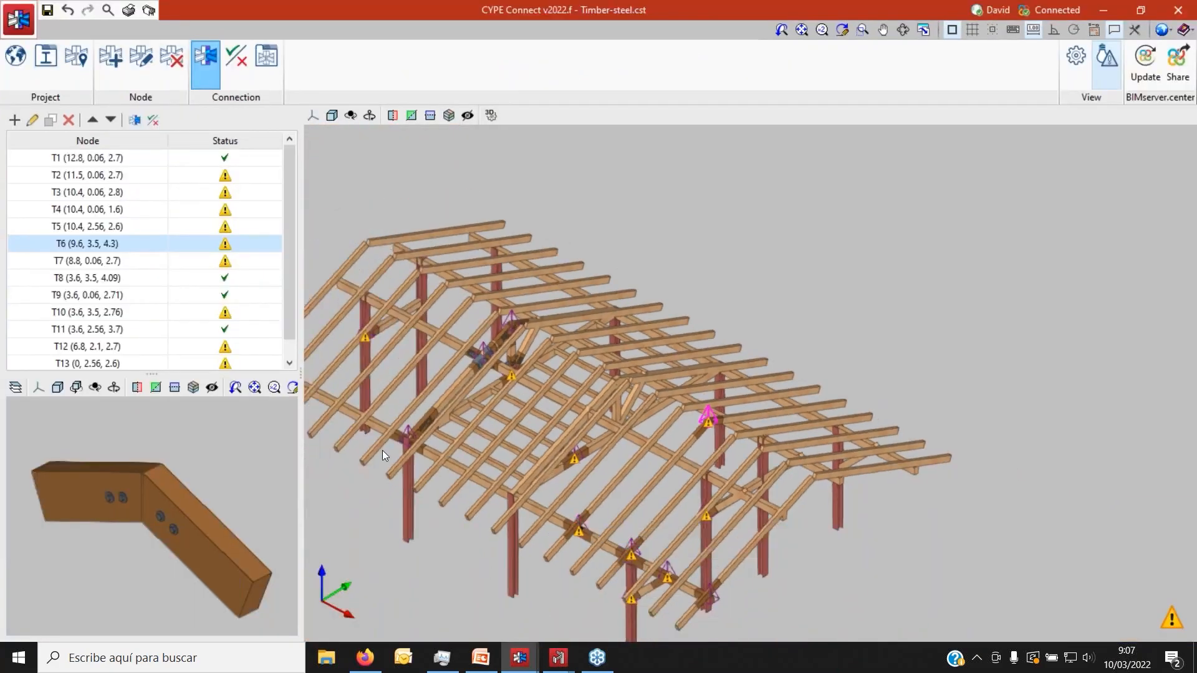
scroll(383, 450, "up", 5)
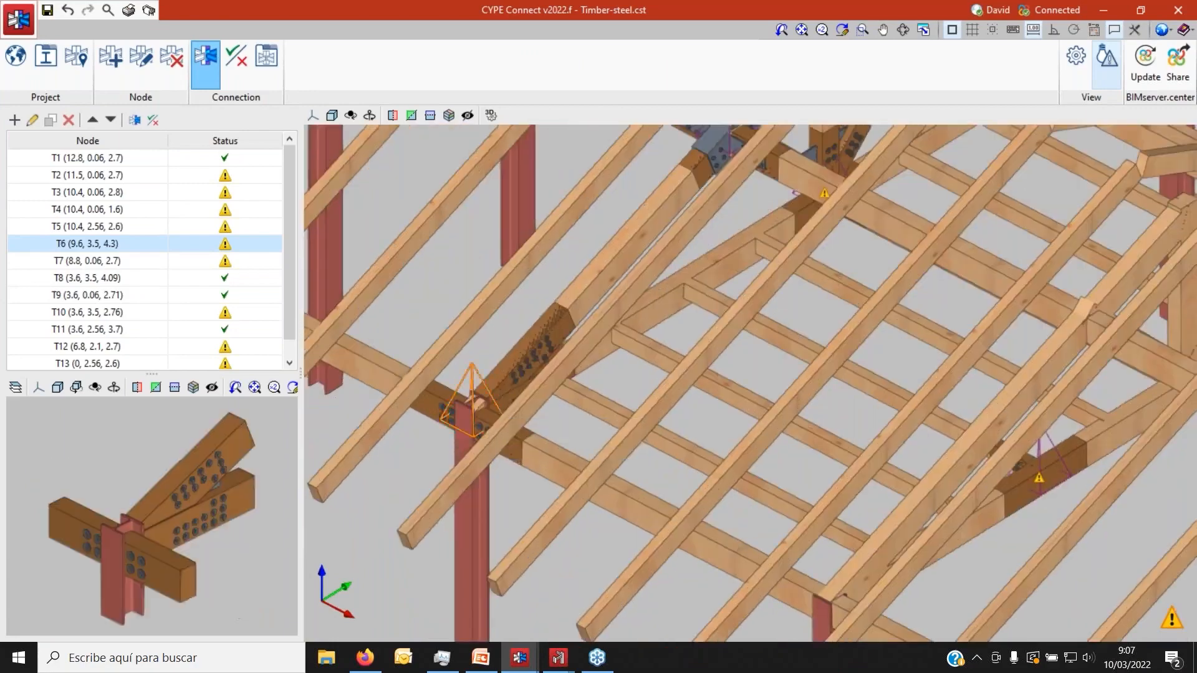
left_click(481, 404)
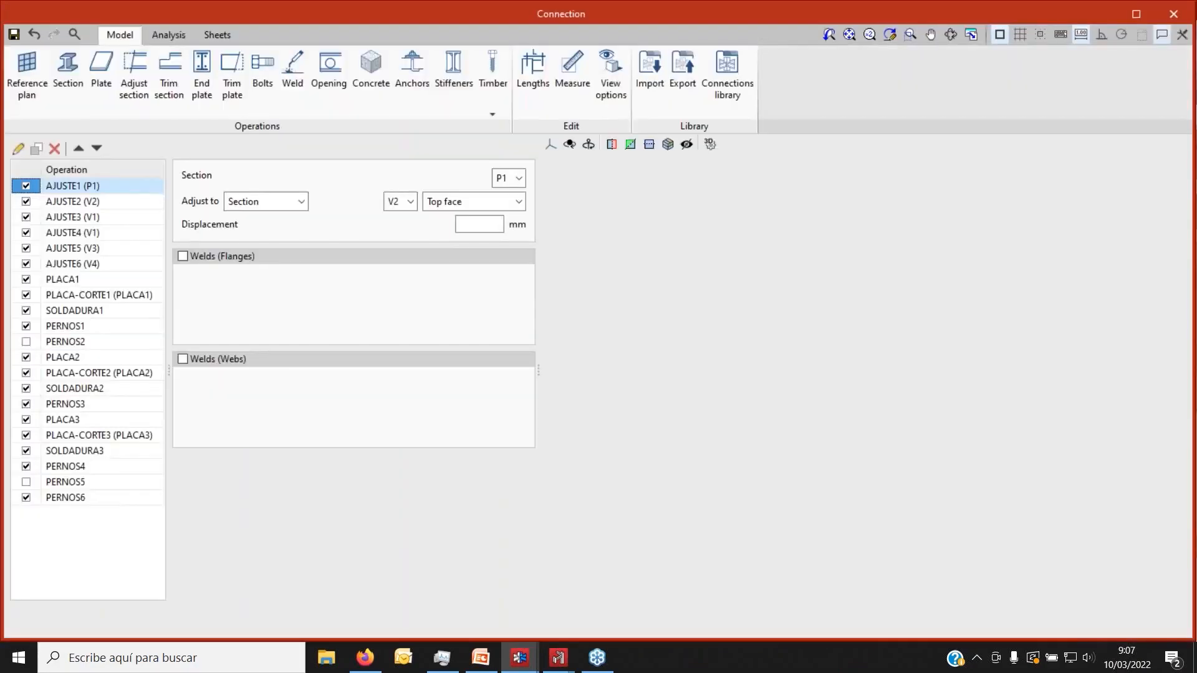
scroll(678, 457, "down", 3)
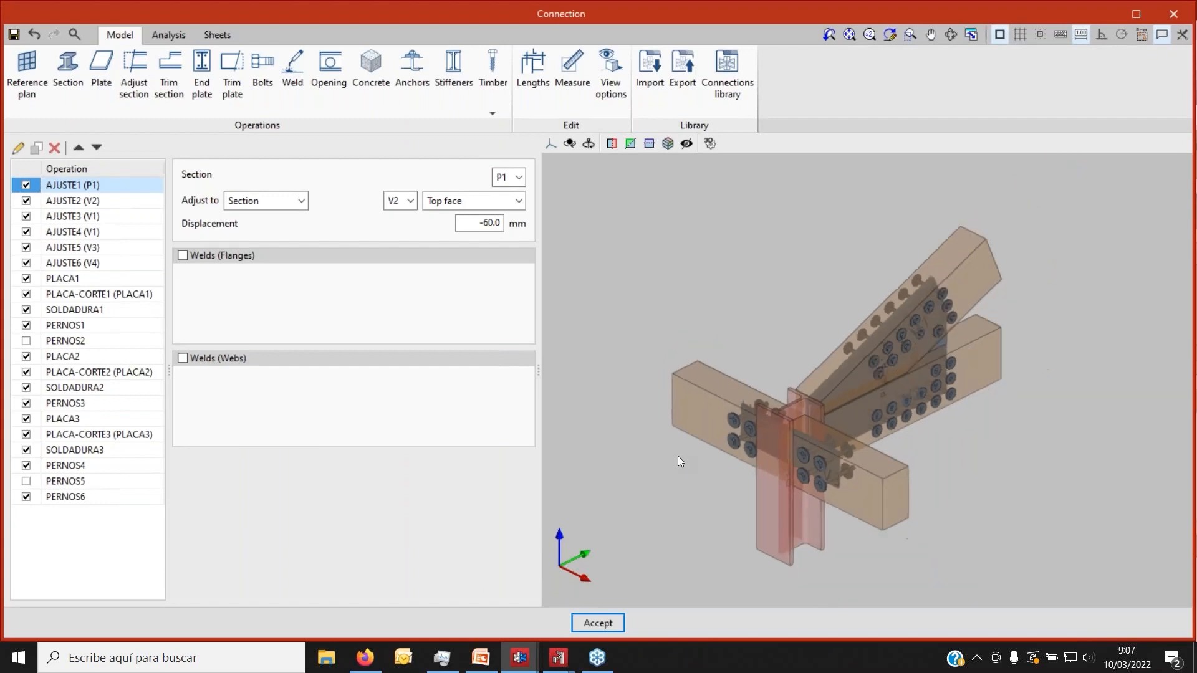
Examine the steel column P1, the timber beams, the embedded plates and the bolt groups of the T9 connection.
scroll(884, 497, "up", 3)
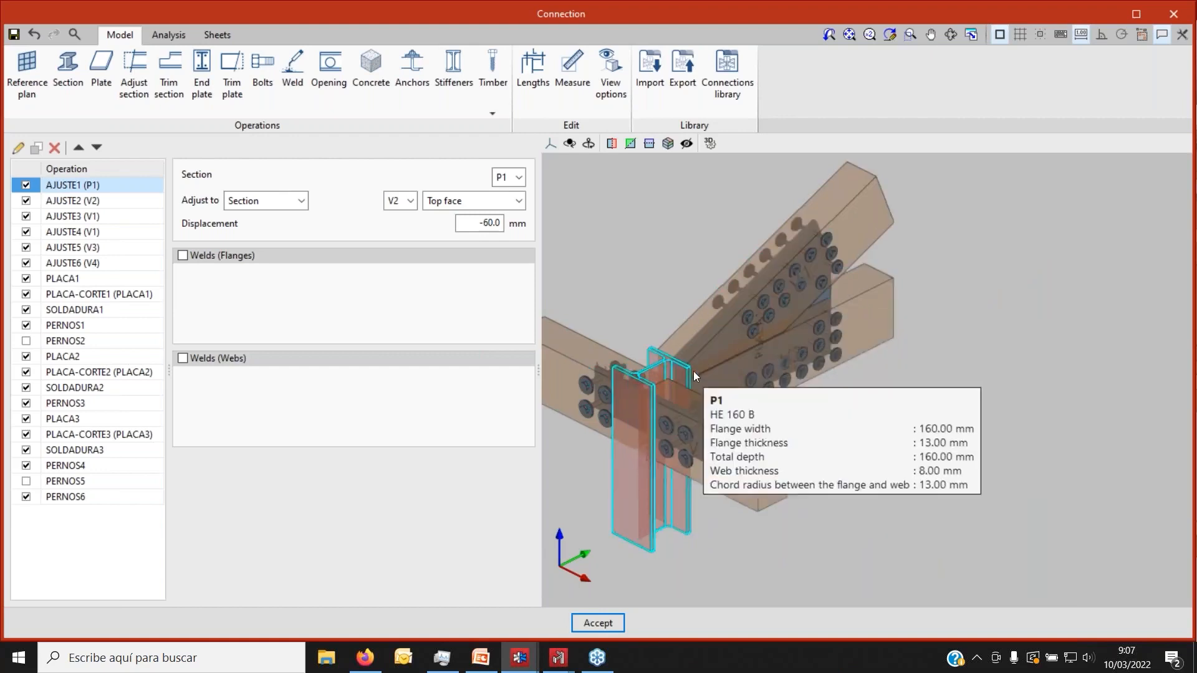
scroll(693, 372, "up", 4)
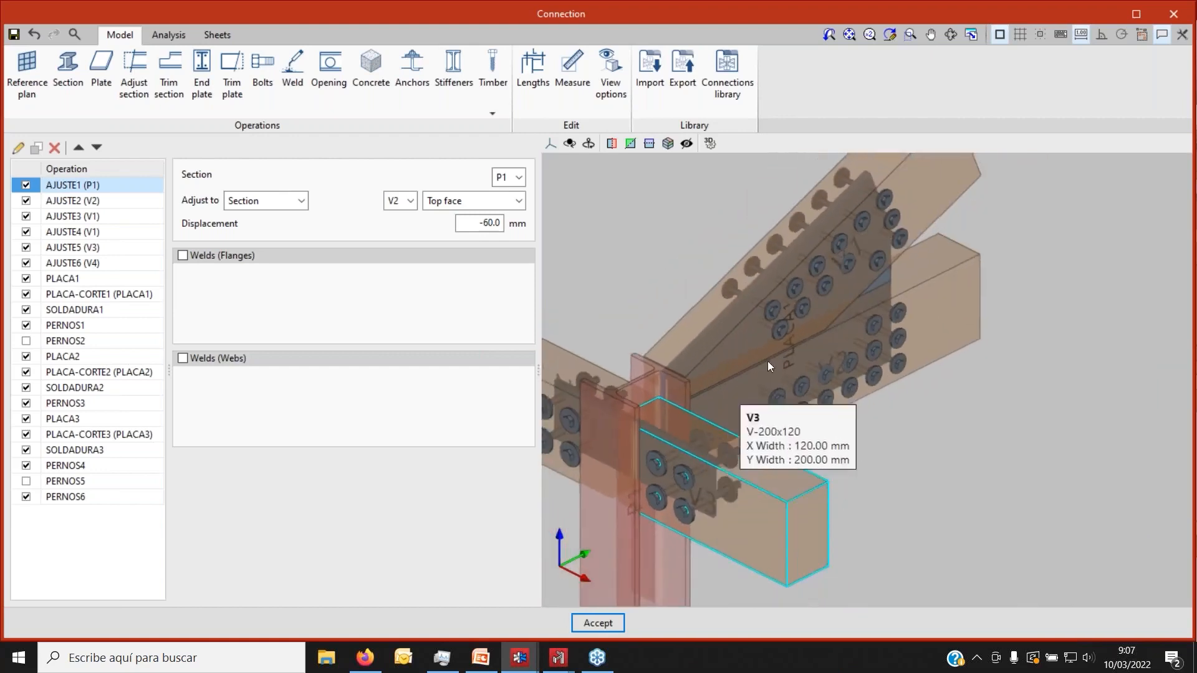
scroll(889, 275, "up", 3)
scroll(877, 282, "down", 3)
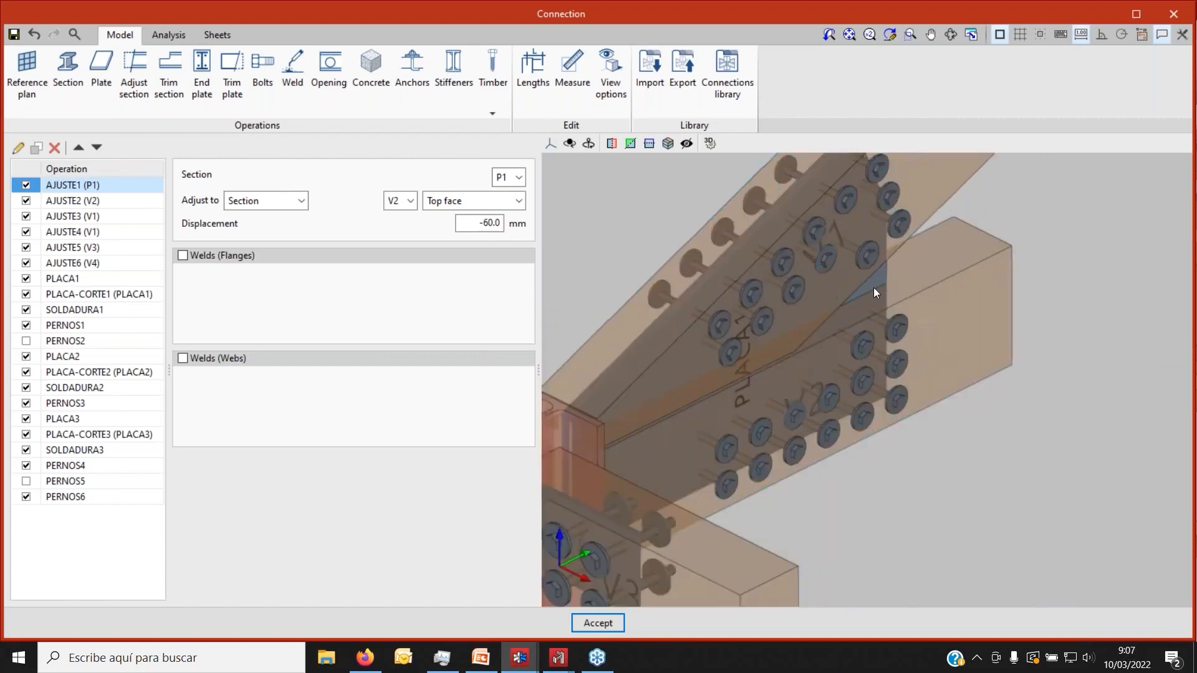
scroll(610, 487, "up", 5)
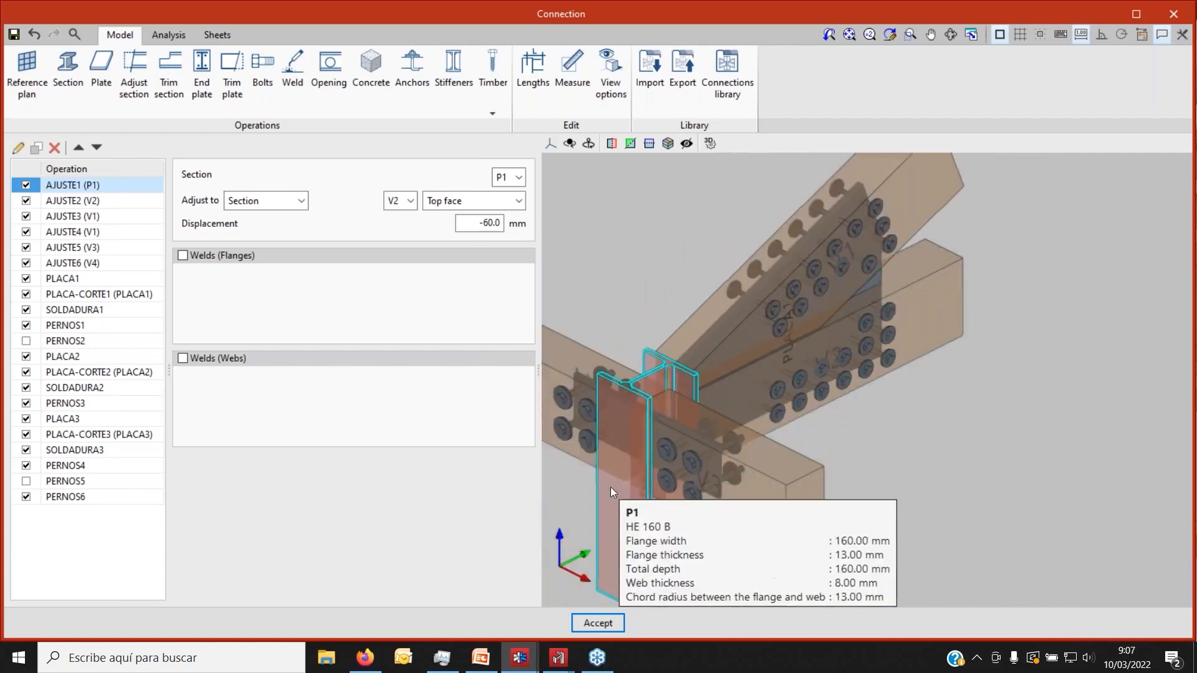
middle_click_drag(767, 375, 616, 438)
scroll(623, 443, "down", 5)
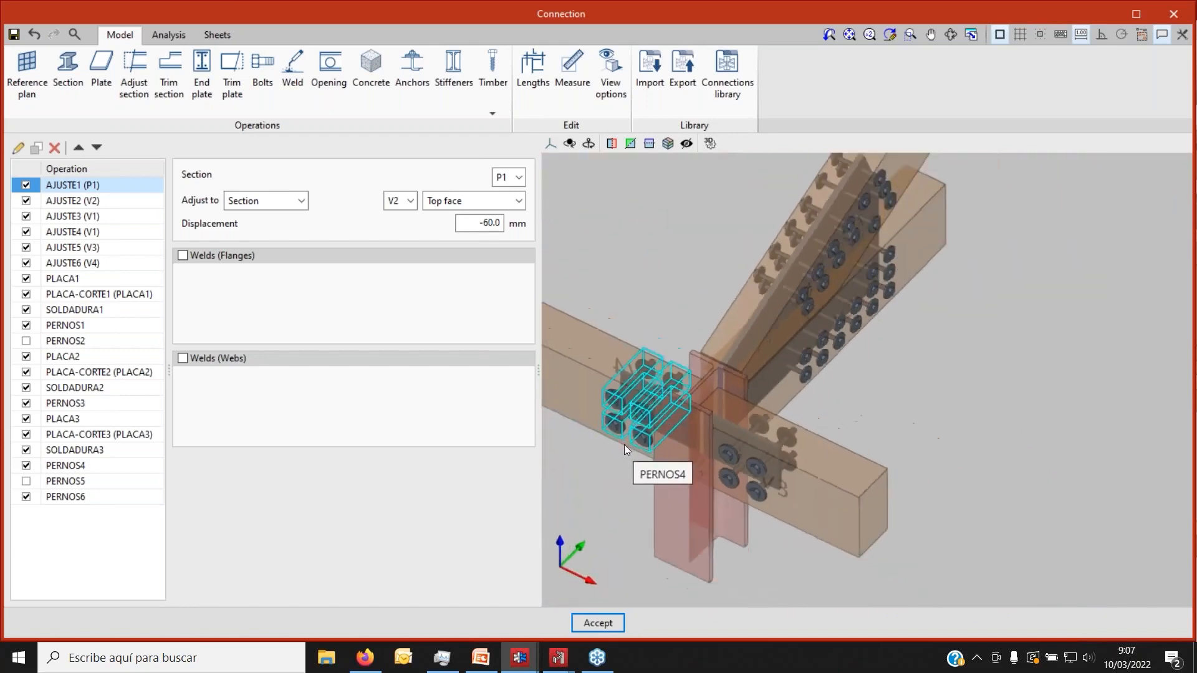
scroll(631, 403, "up", 3)
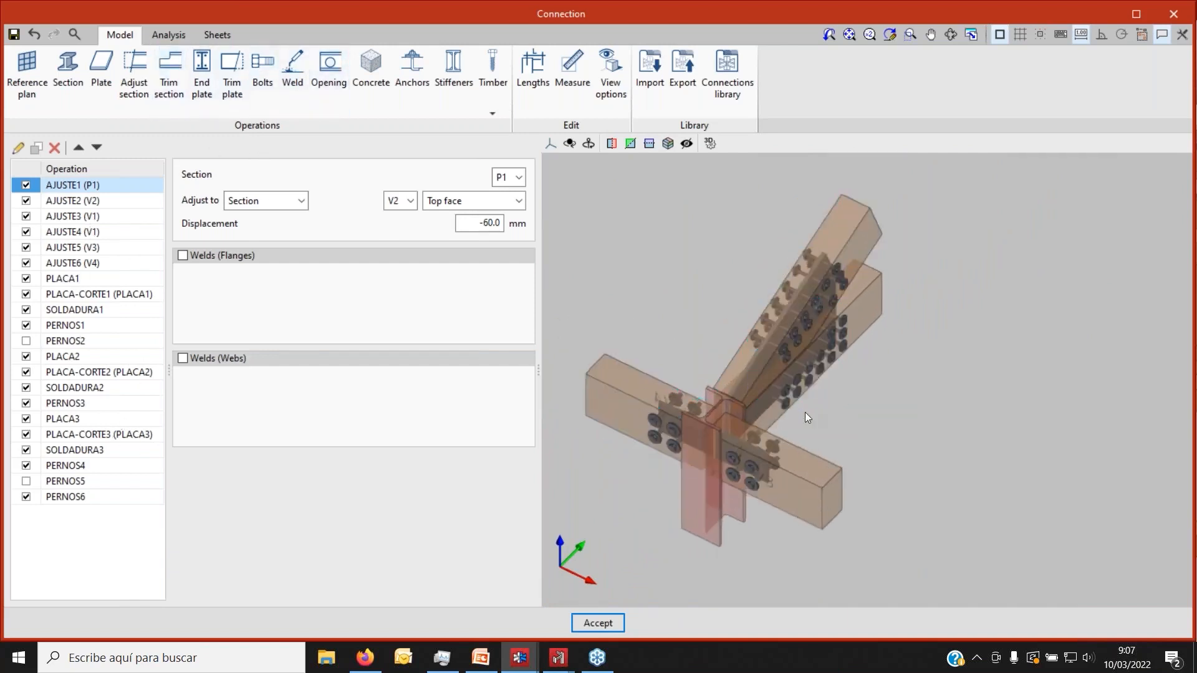
scroll(805, 413, "up", 2)
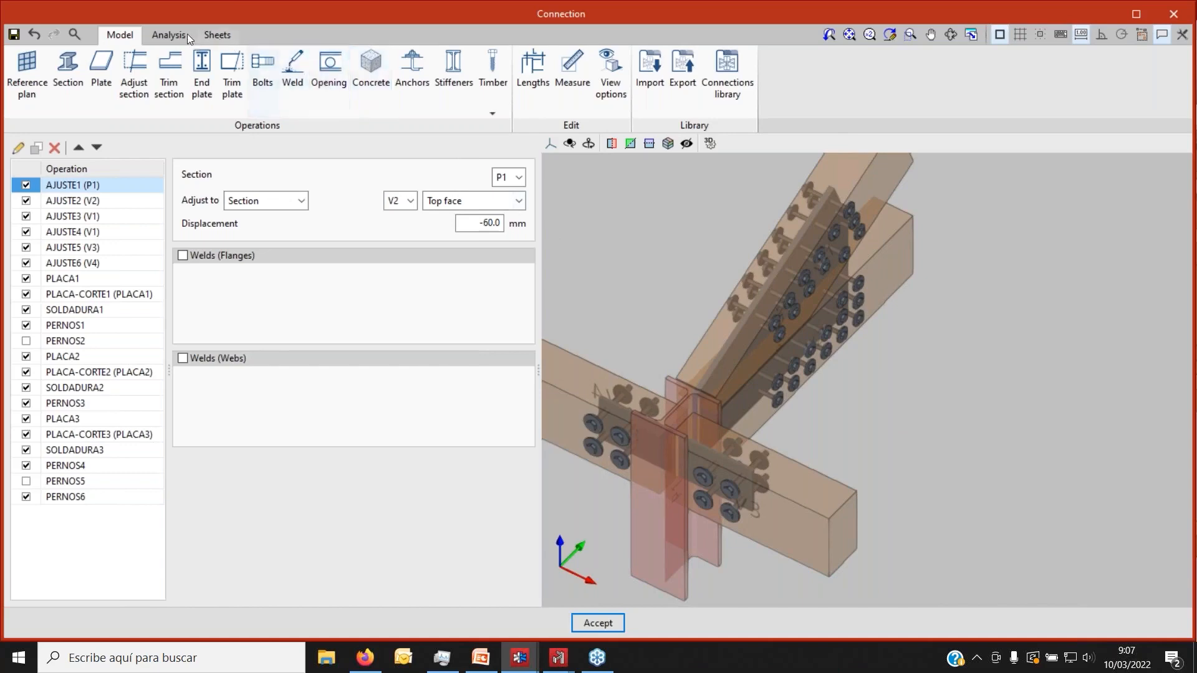
Review the maximum demand capacity ratio results and code checks of the T9 connection, and close the connection editor.
left_click(170, 34)
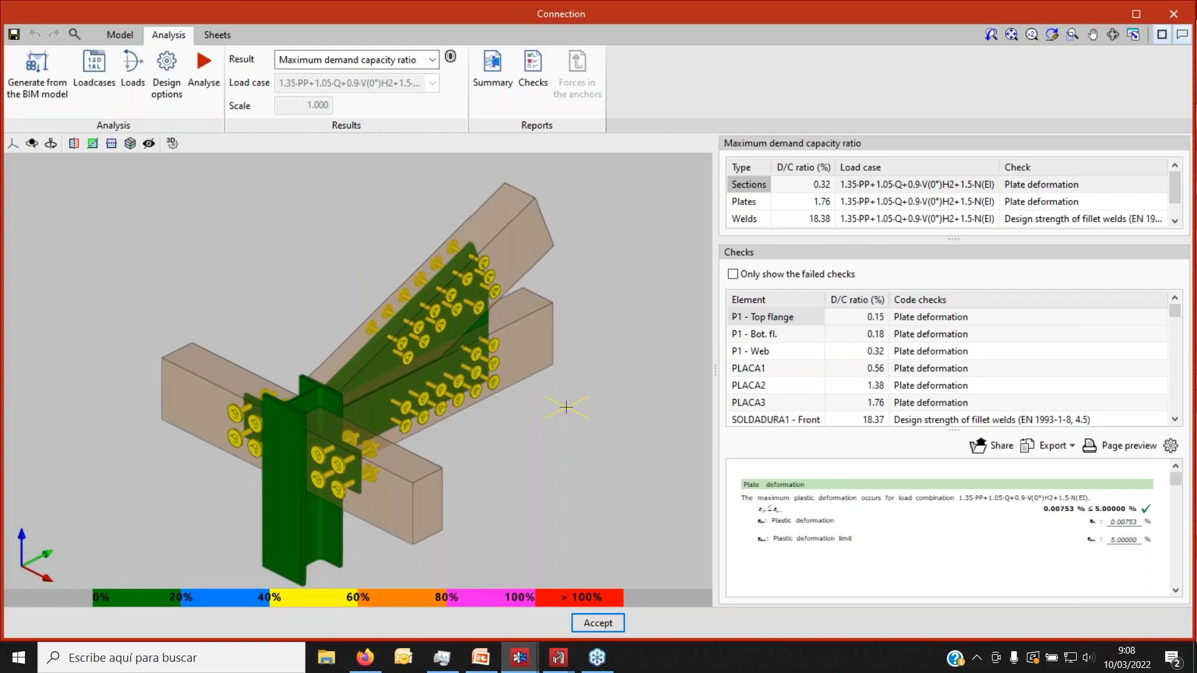
left_click(1174, 18)
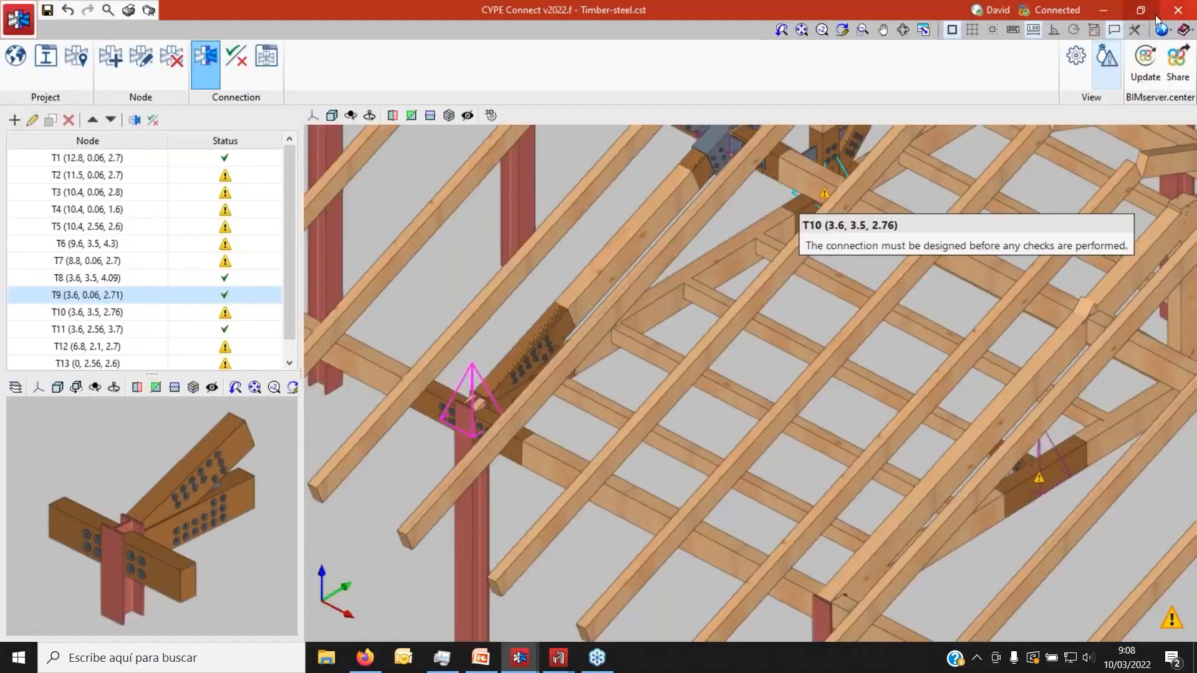
Close the Timber-steel.cst project without saving its data.
left_click(1177, 10)
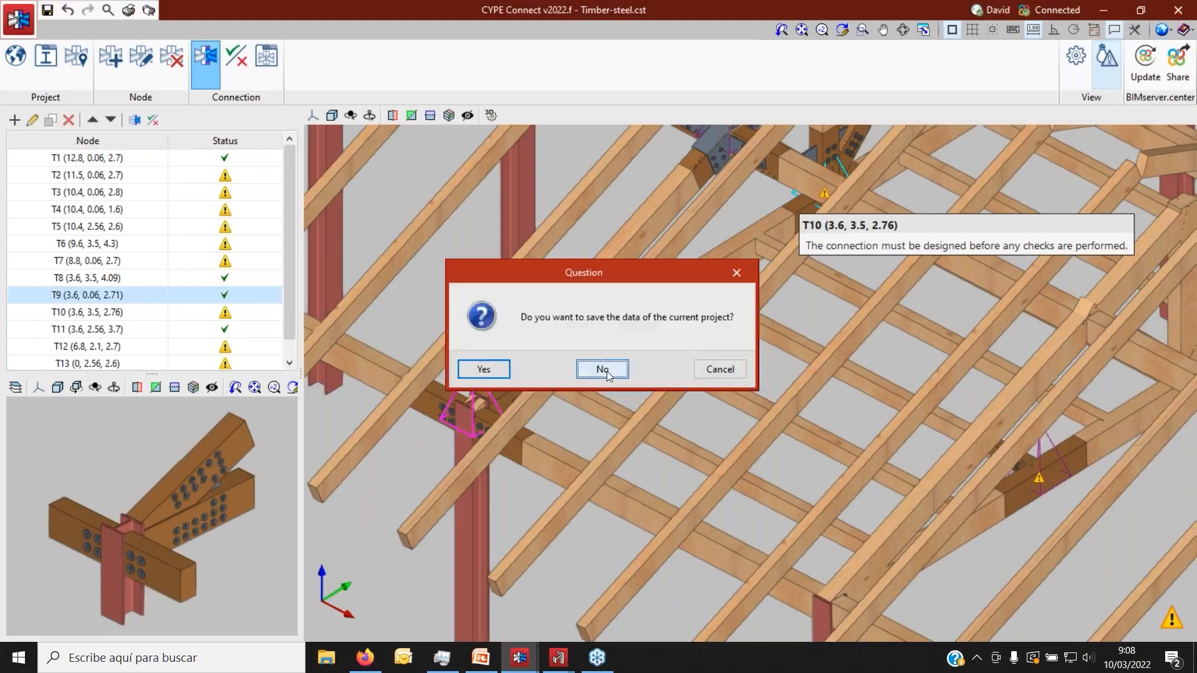
left_click(607, 372)
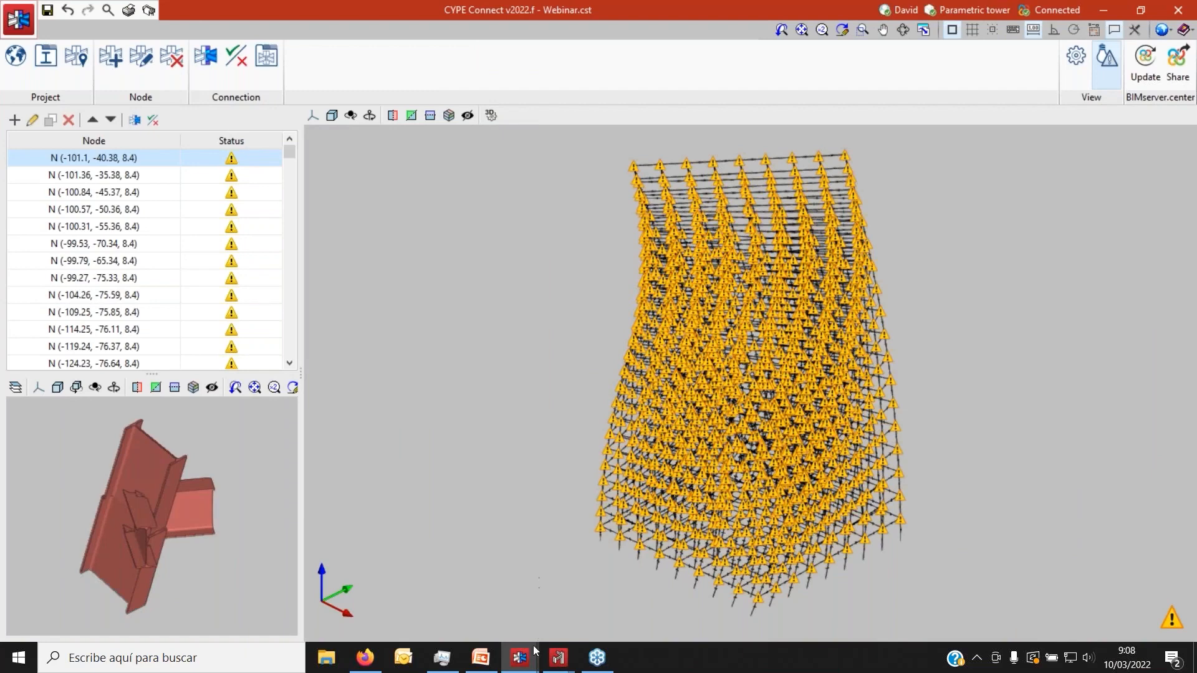
Switch to the Warehouse.ed3 job in CYPE 3D and start joint editing to examine the joint types on the frame.
mouse_move(558, 661)
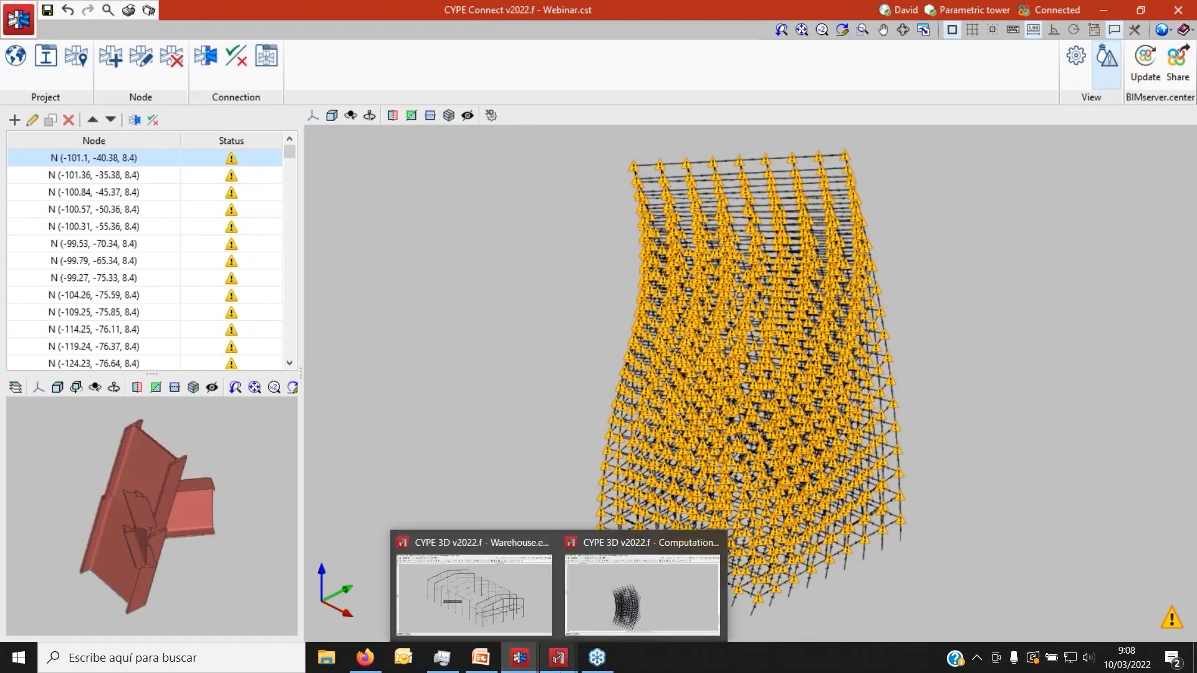
left_click(524, 608)
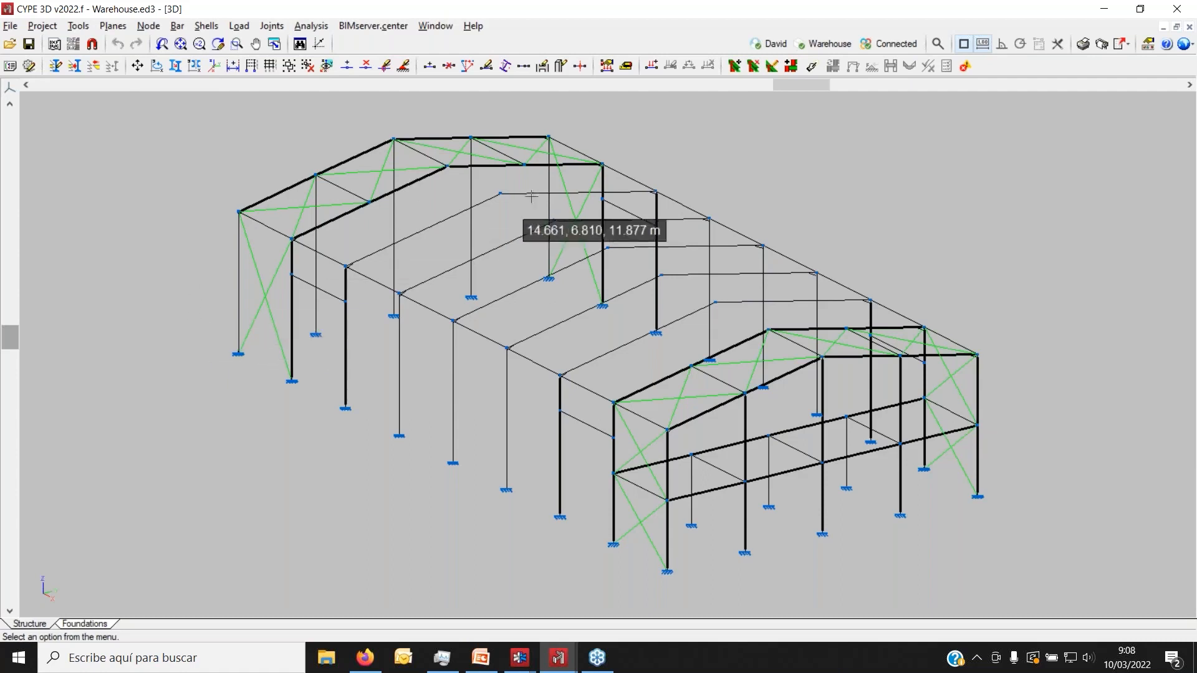
left_click(771, 65)
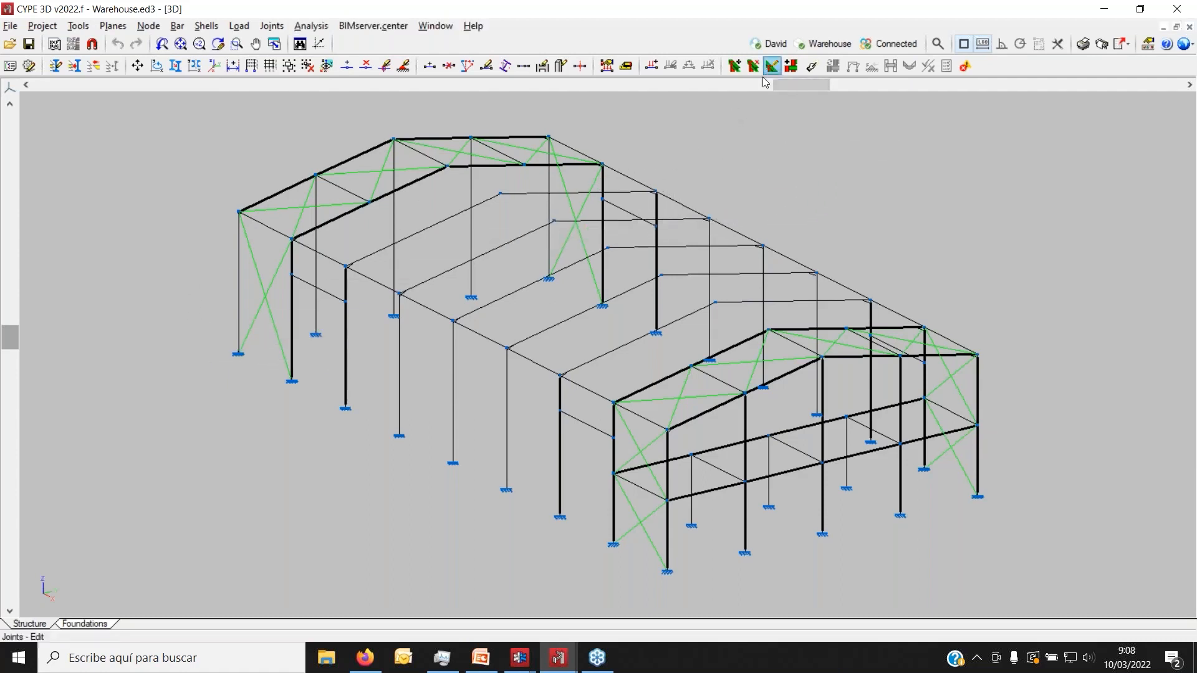
scroll(612, 226, "up", 1)
scroll(613, 225, "up", 3)
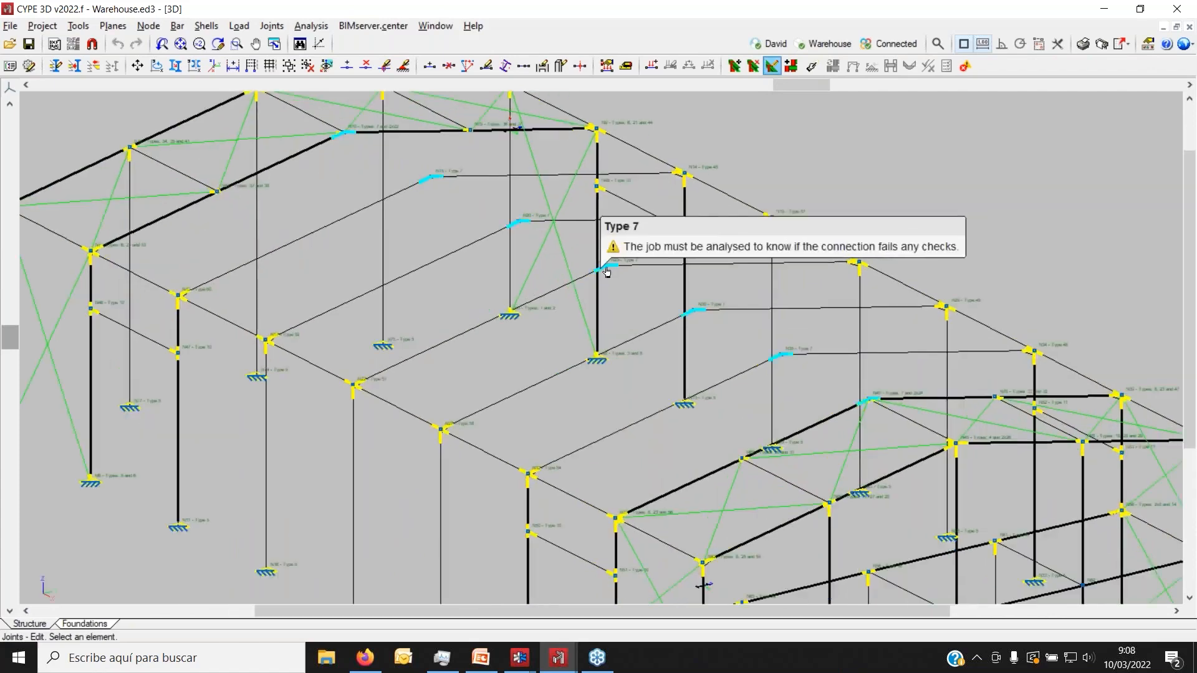
Open the Type 7 end plate joint at the ridge, inspect its two IPE 300 beams, and close the joint editor.
left_click(608, 266)
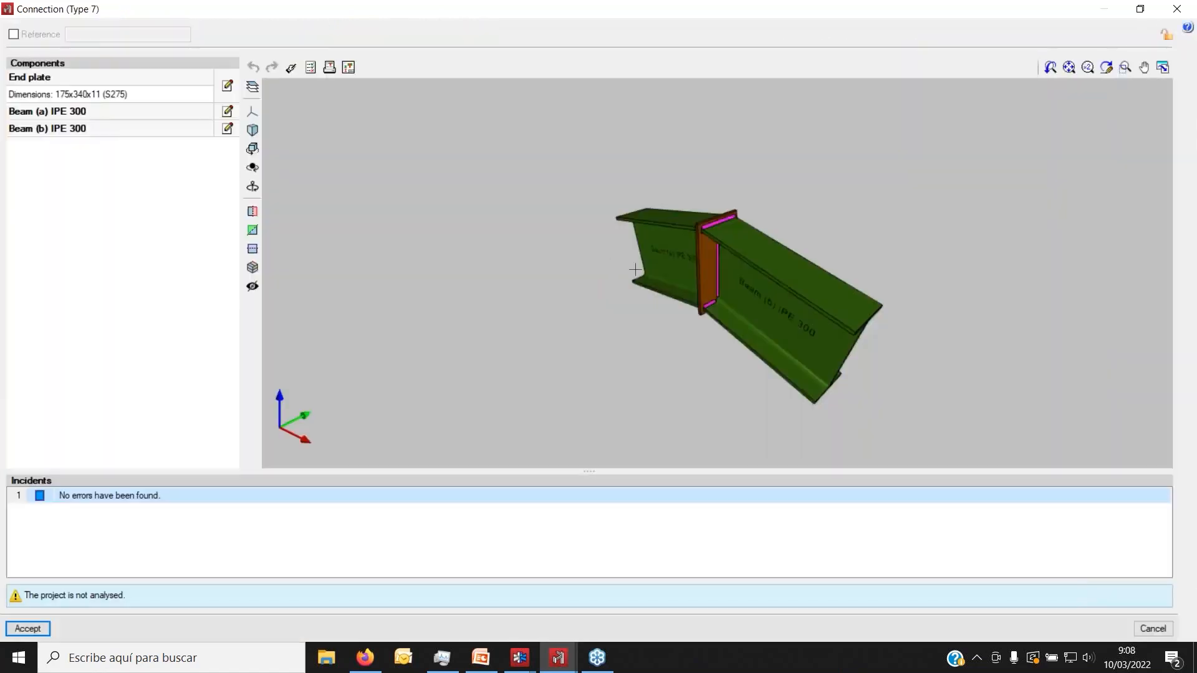
middle_click_drag(630, 241, 586, 254, "shift")
scroll(802, 199, "down", 2)
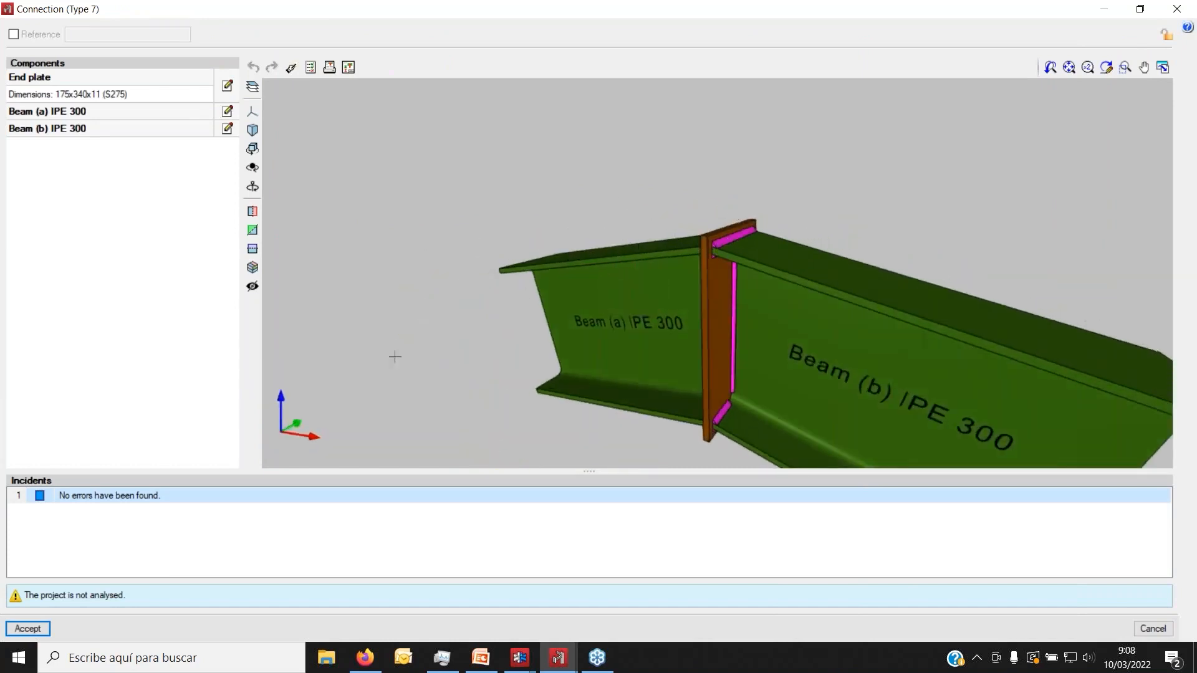
left_click(1176, 9)
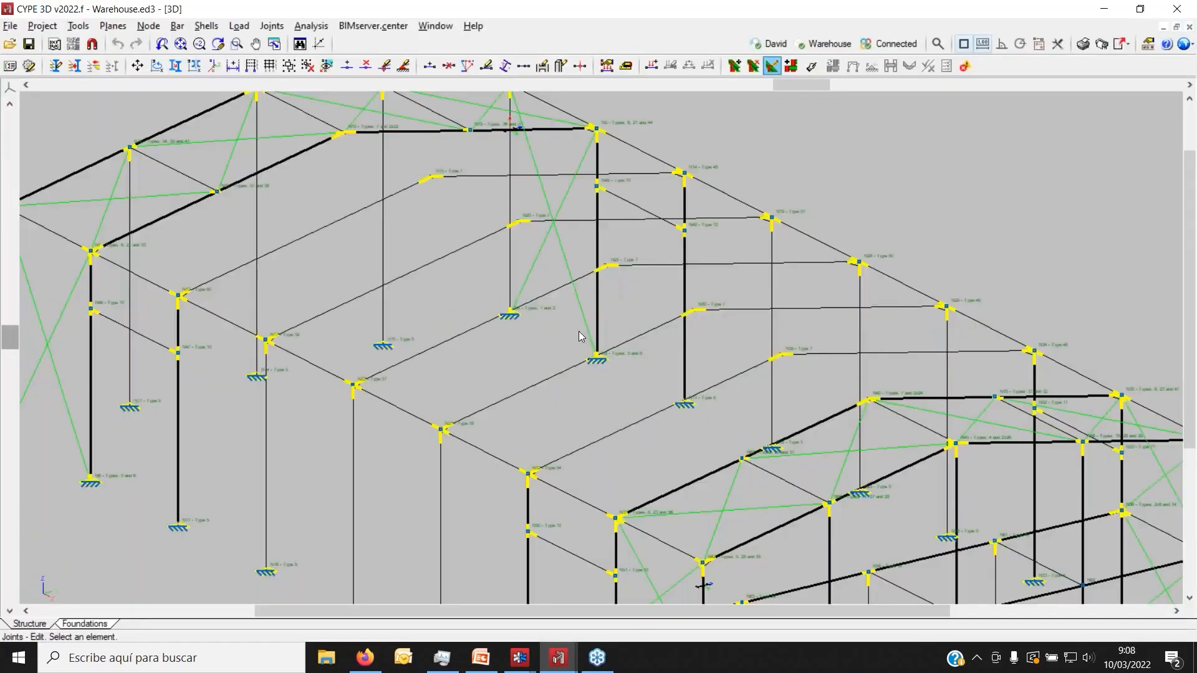
Close the Warehouse.ed3 job in CYPE 3D and examine the wireframe structure of the Computational tower.ed3 job.
left_click(1184, 7)
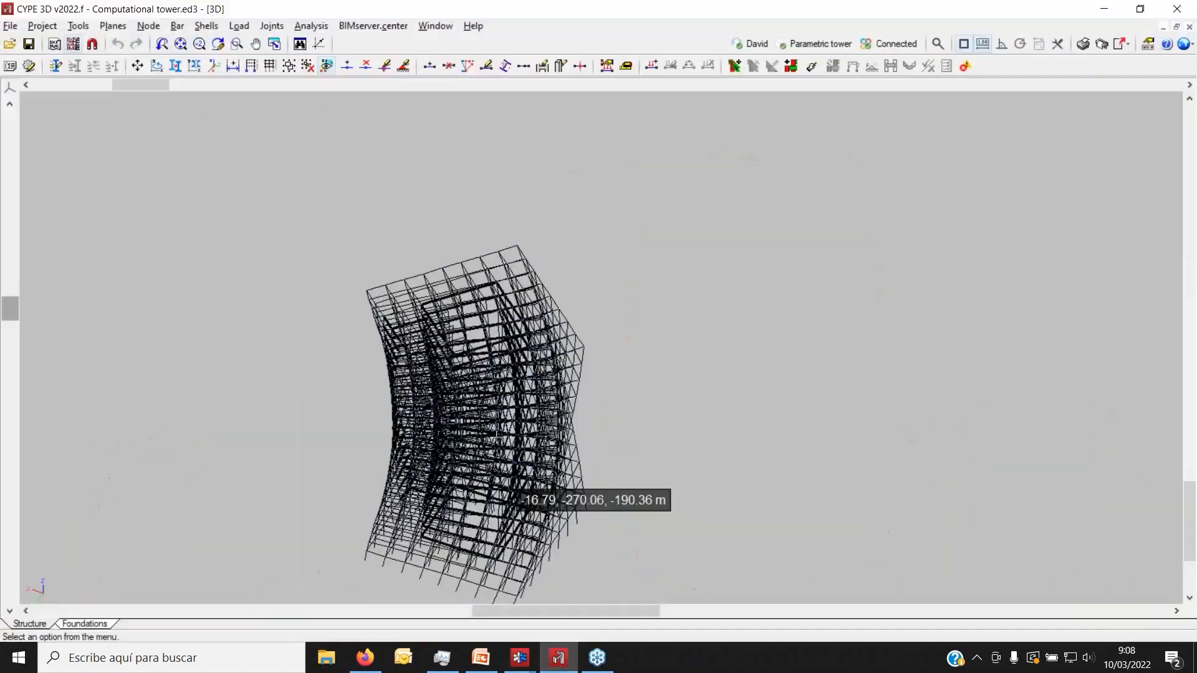
scroll(517, 269, "up", 2)
scroll(512, 248, "down", 2)
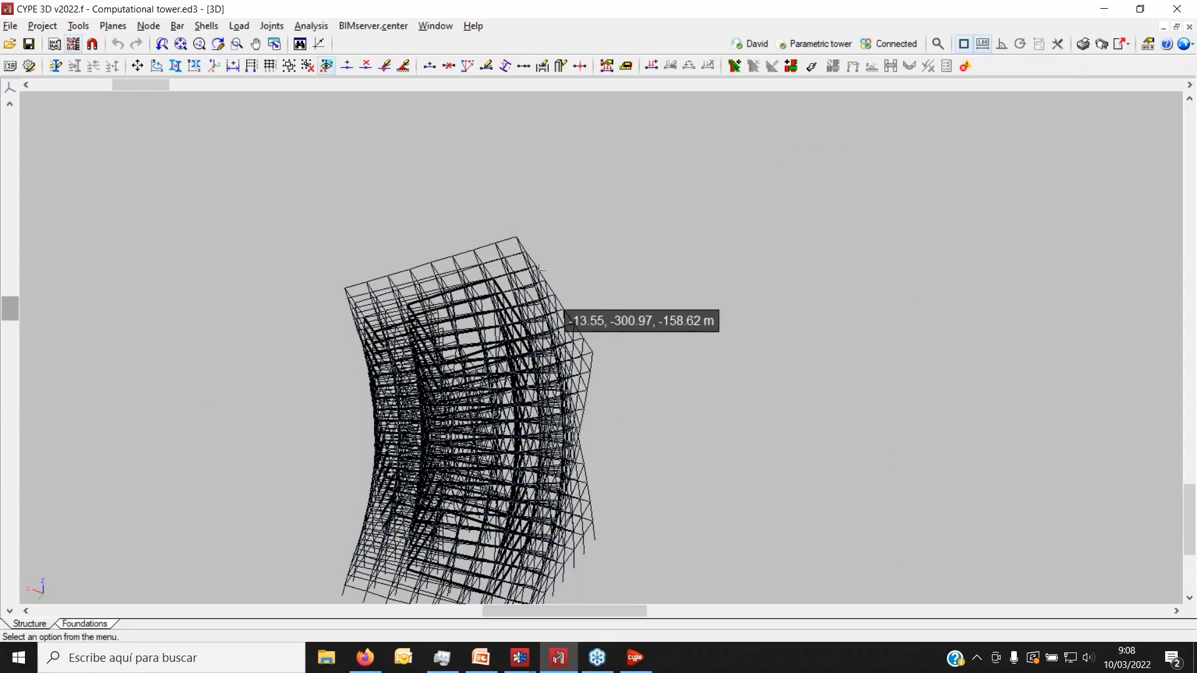
scroll(526, 364, "up", 4)
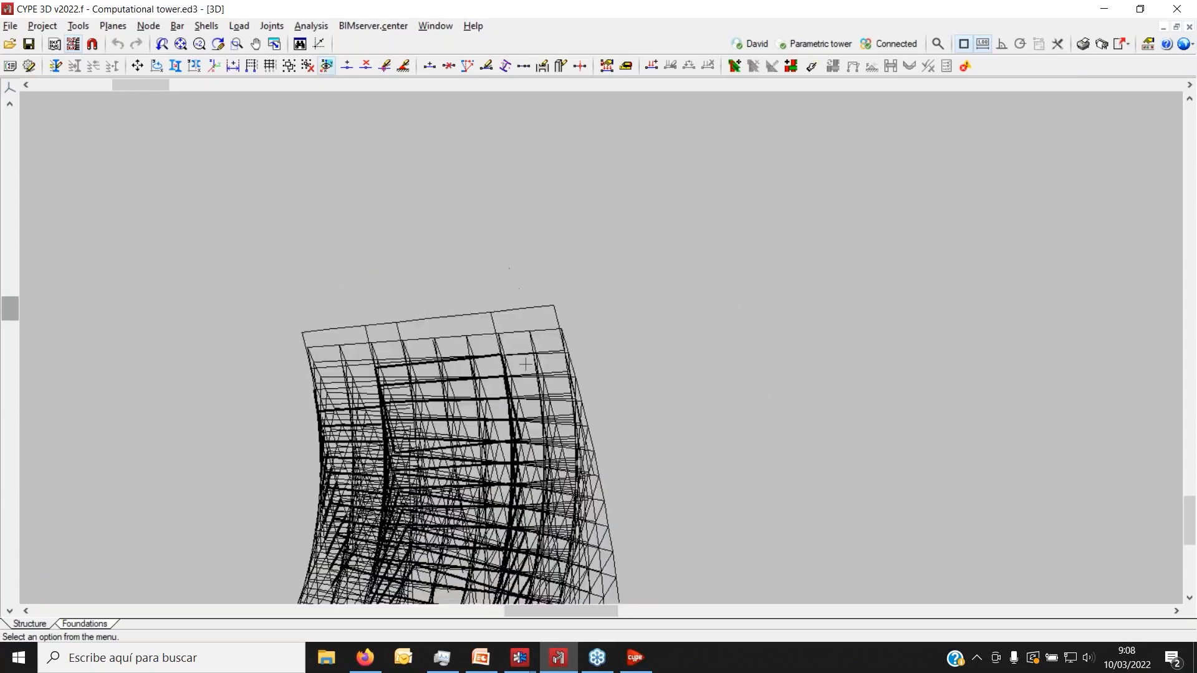
scroll(526, 364, "up", 2)
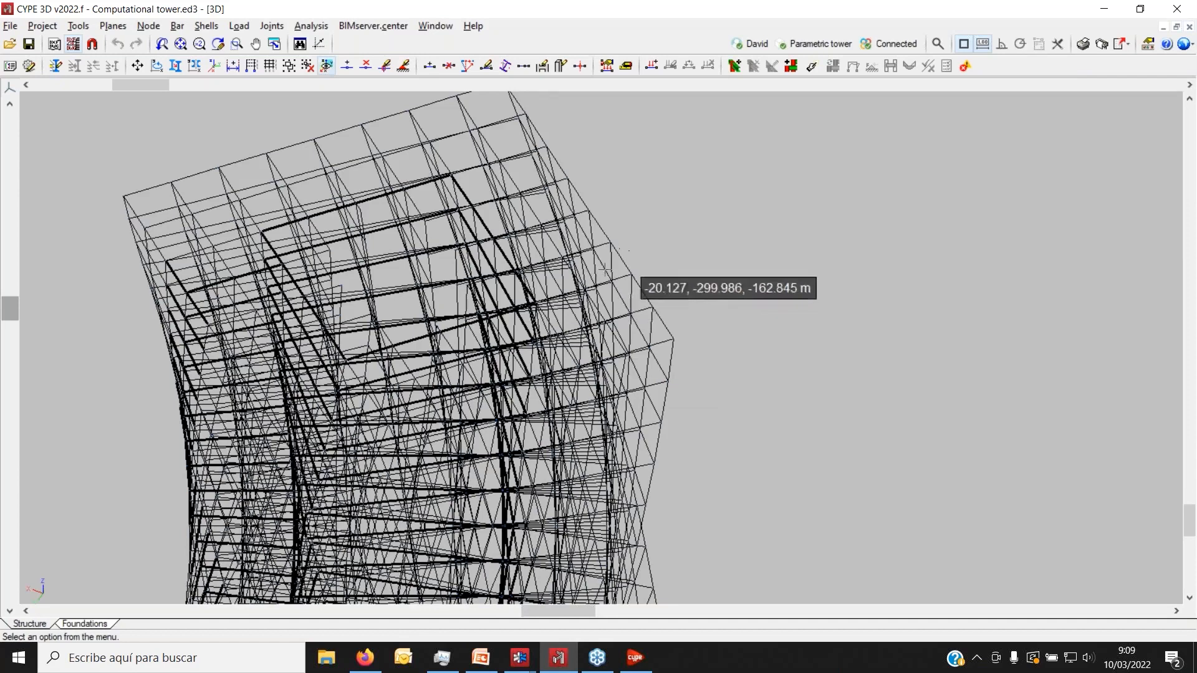
Switch to Firefox, locate the Parametric tower project among the active BIMserver.center projects, and return to CYPE 3D.
left_click(366, 657)
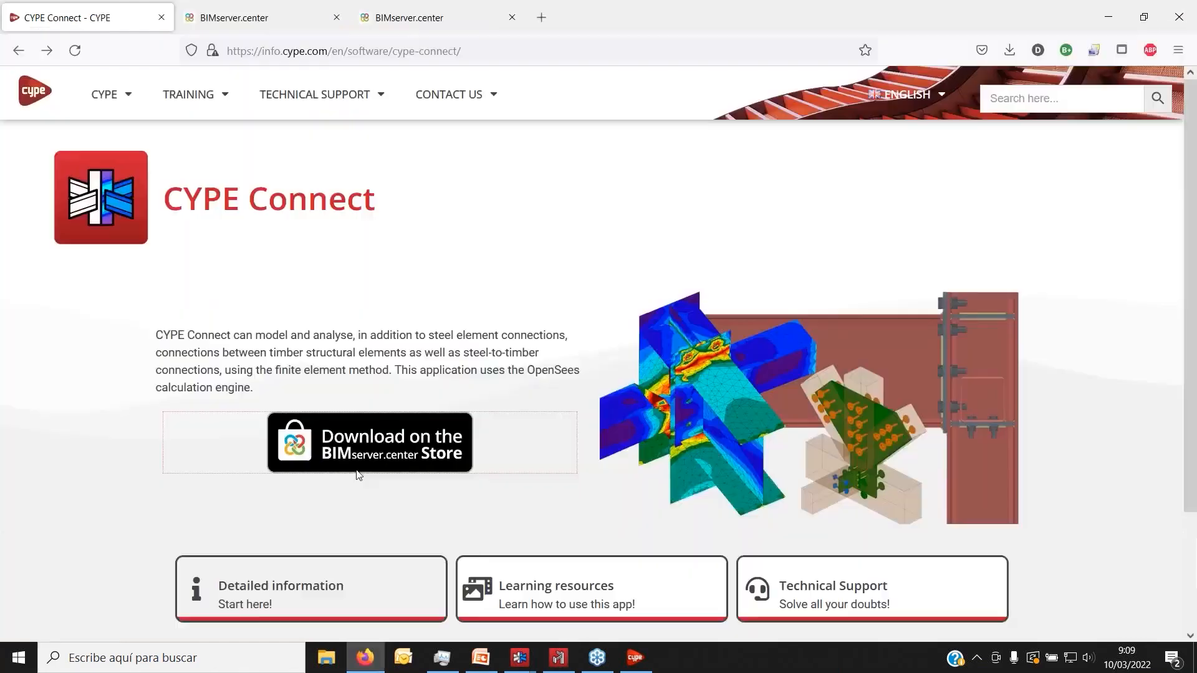
left_click(267, 28)
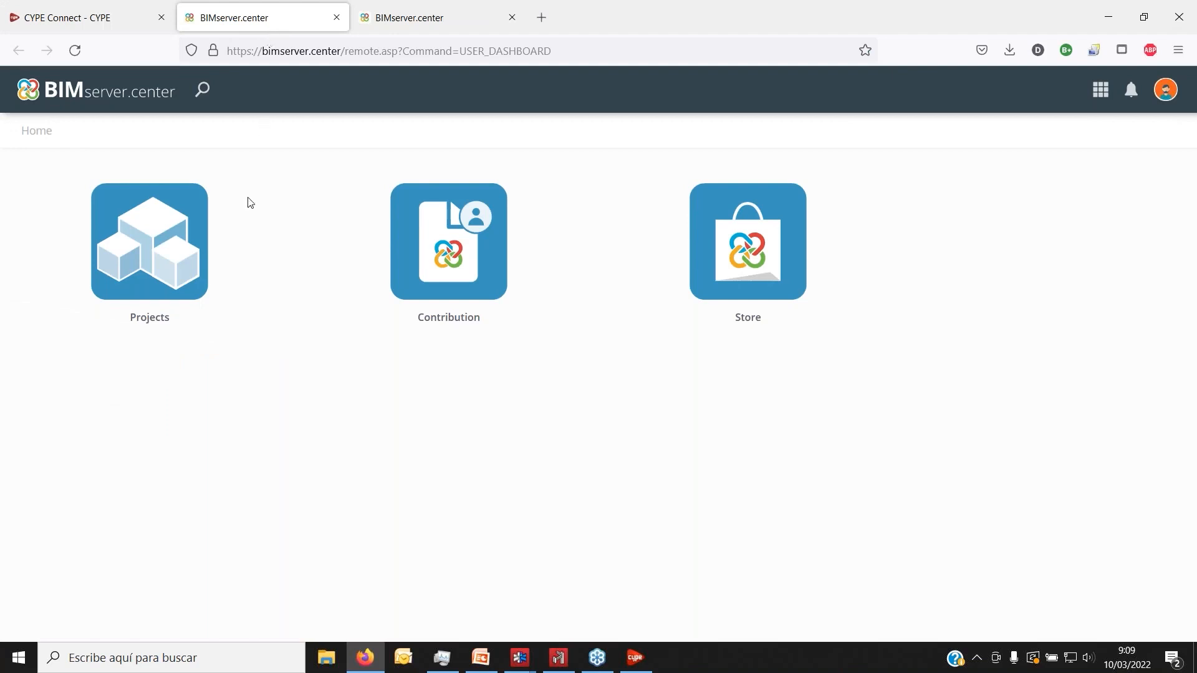
left_click(153, 274)
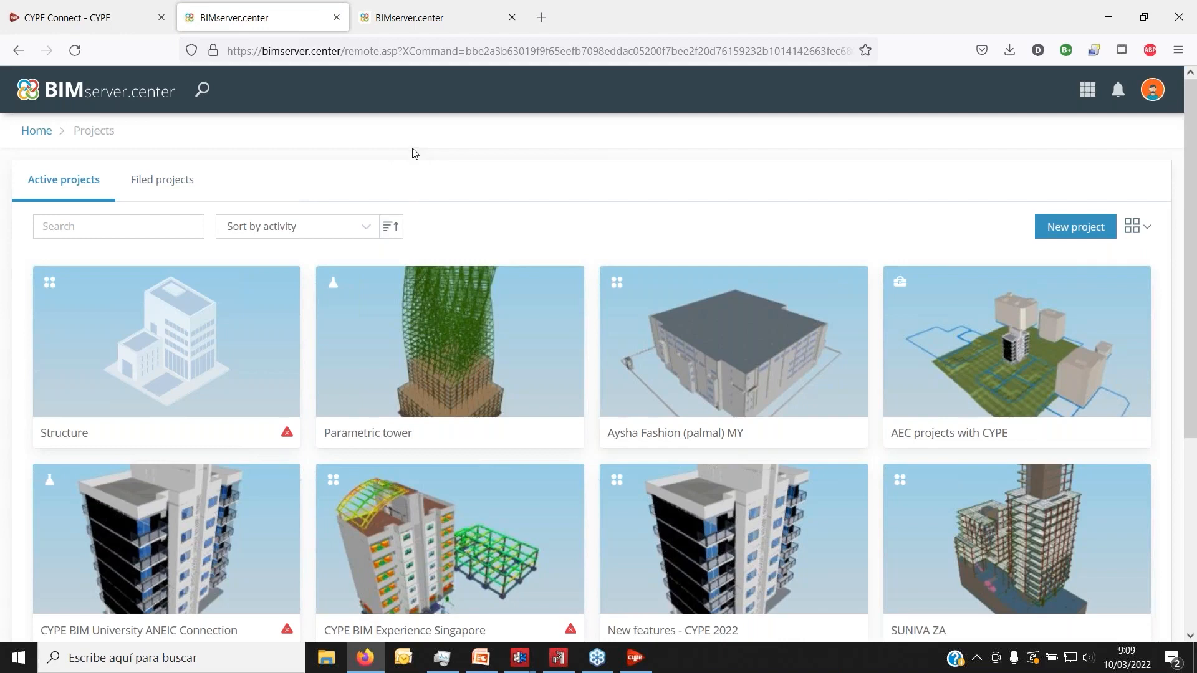
mouse_move(475, 339)
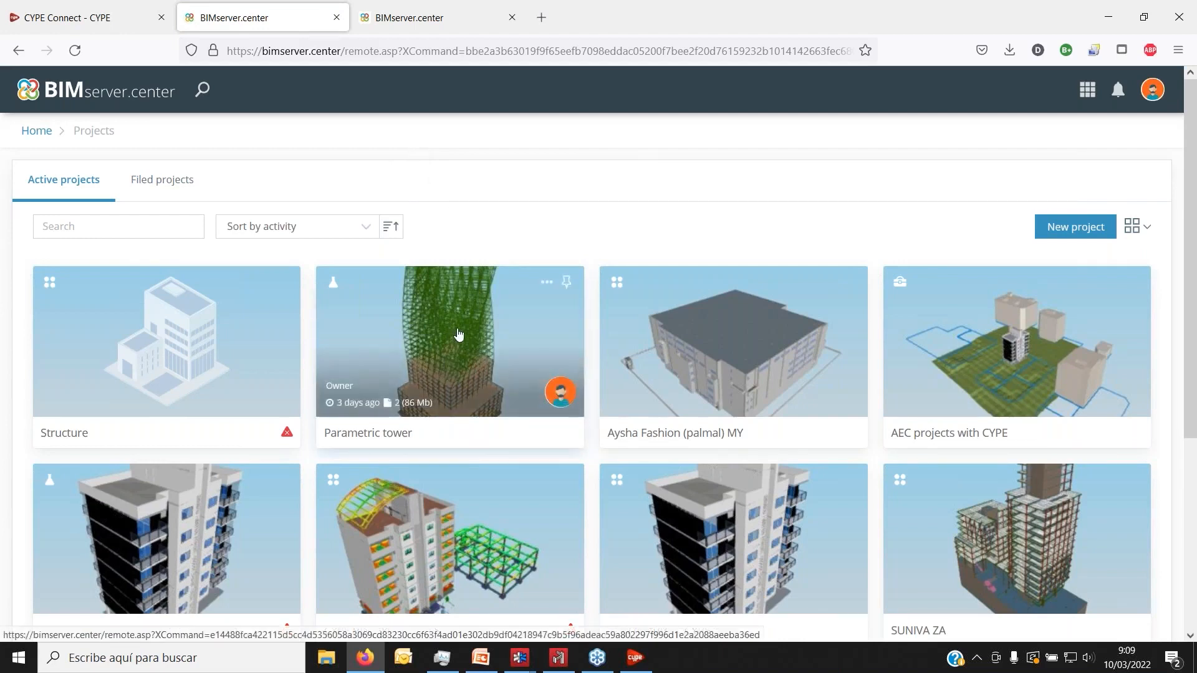
left_click(557, 657)
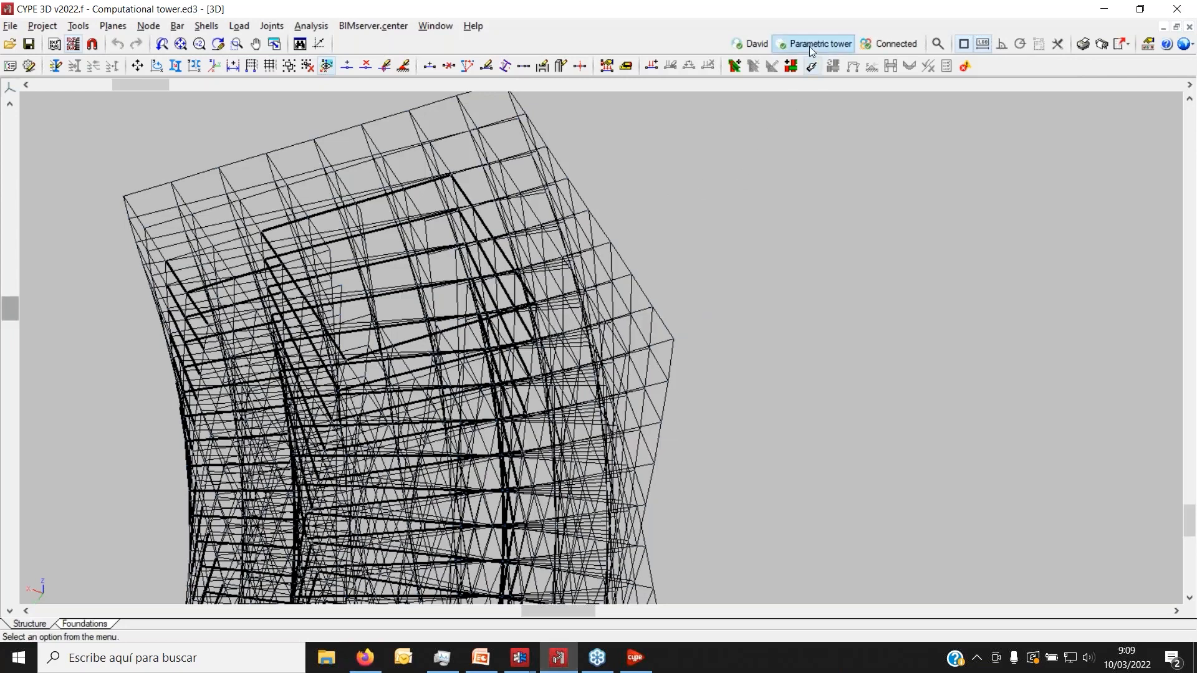
Review the work team and contributed content of the Parametric tower project in Firefox, and close both BIMserver.center pages.
left_click(558, 657)
left_click(456, 288)
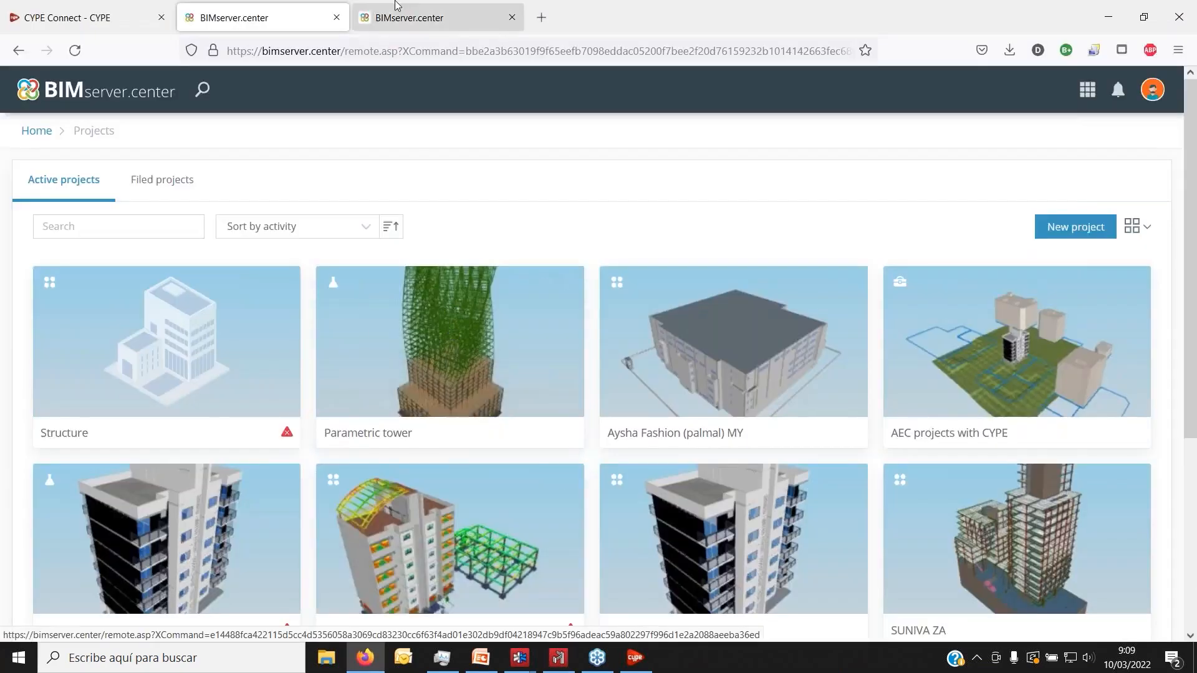
left_click(719, 168)
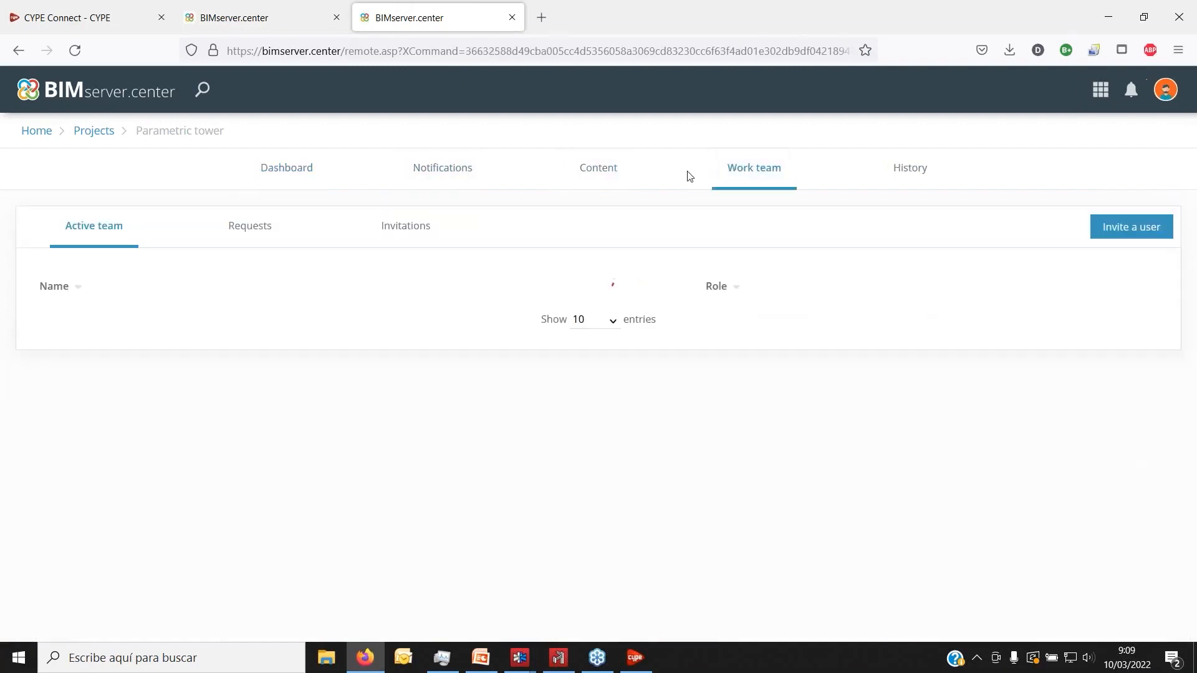
scroll(424, 449, "down", 2)
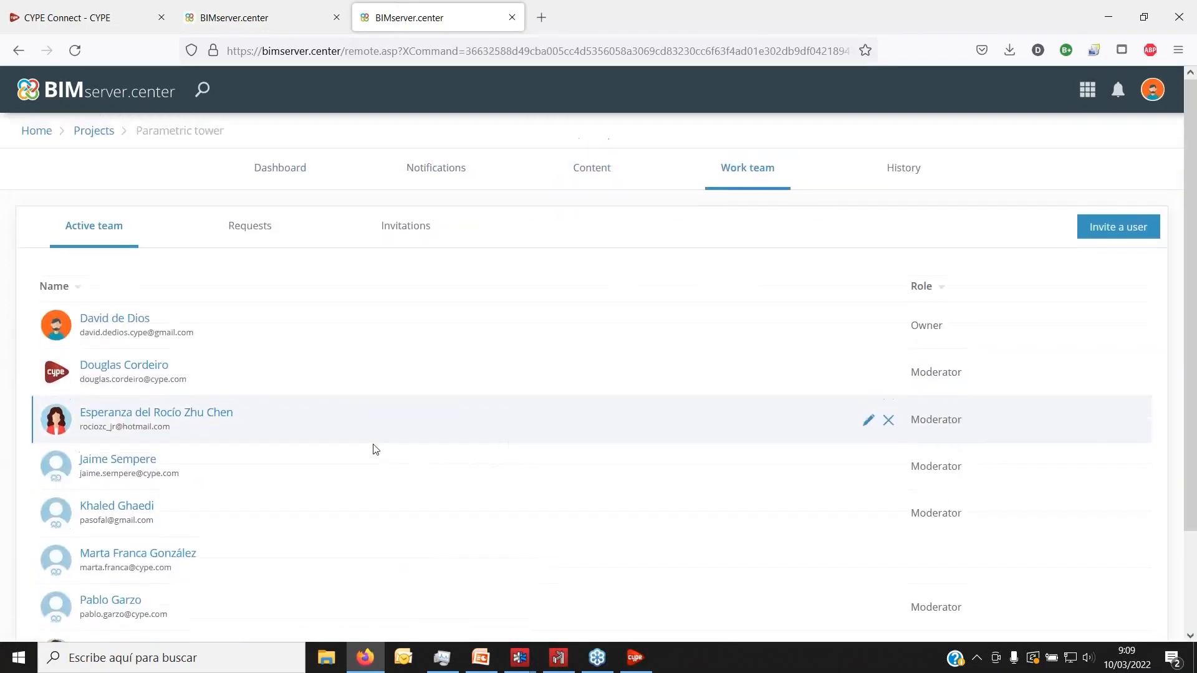
scroll(430, 413, "up", 2)
left_click(593, 163)
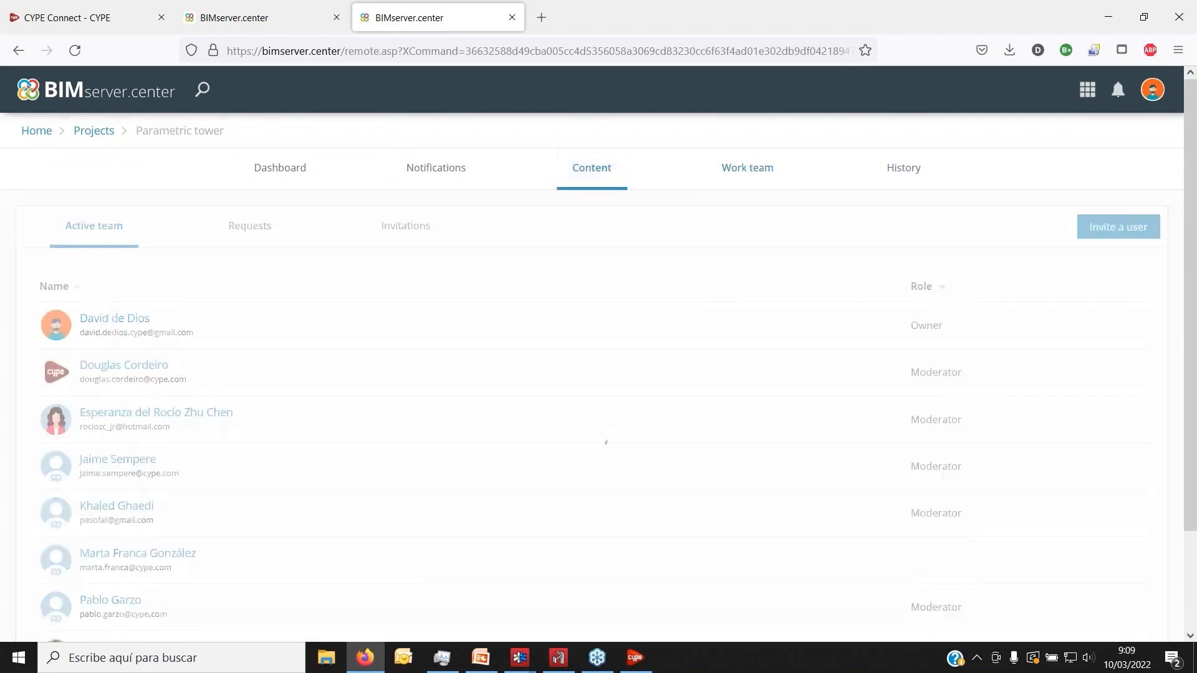
mouse_move(396, 521)
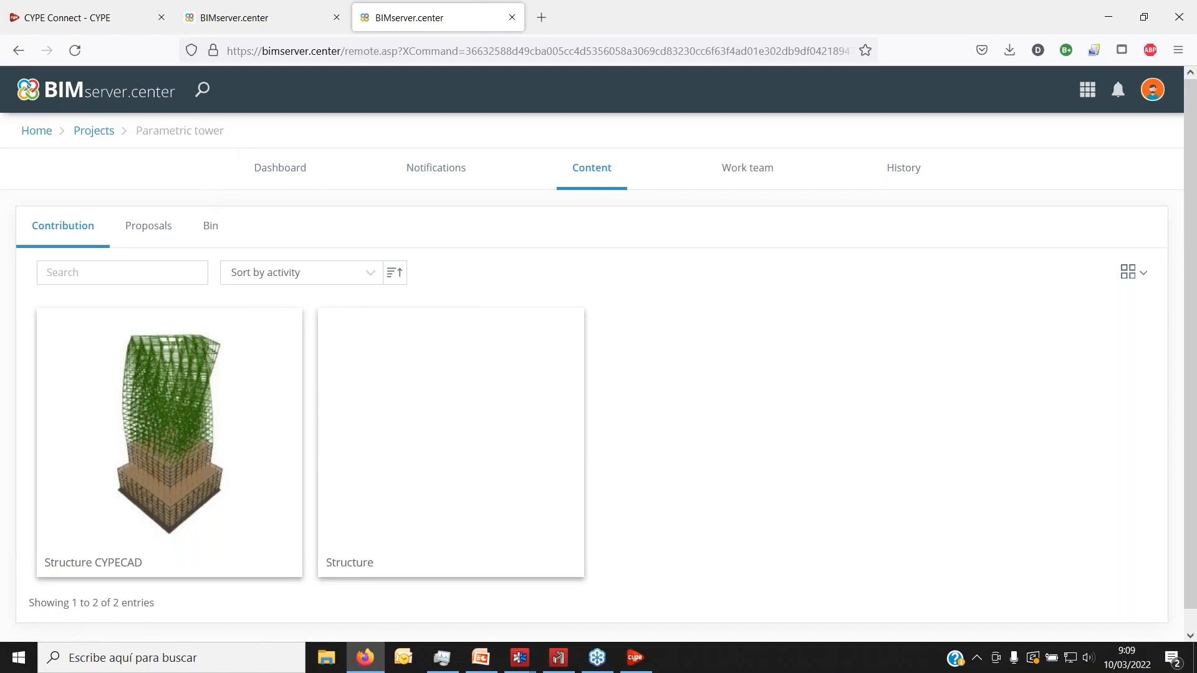
left_click(512, 18)
left_click(336, 19)
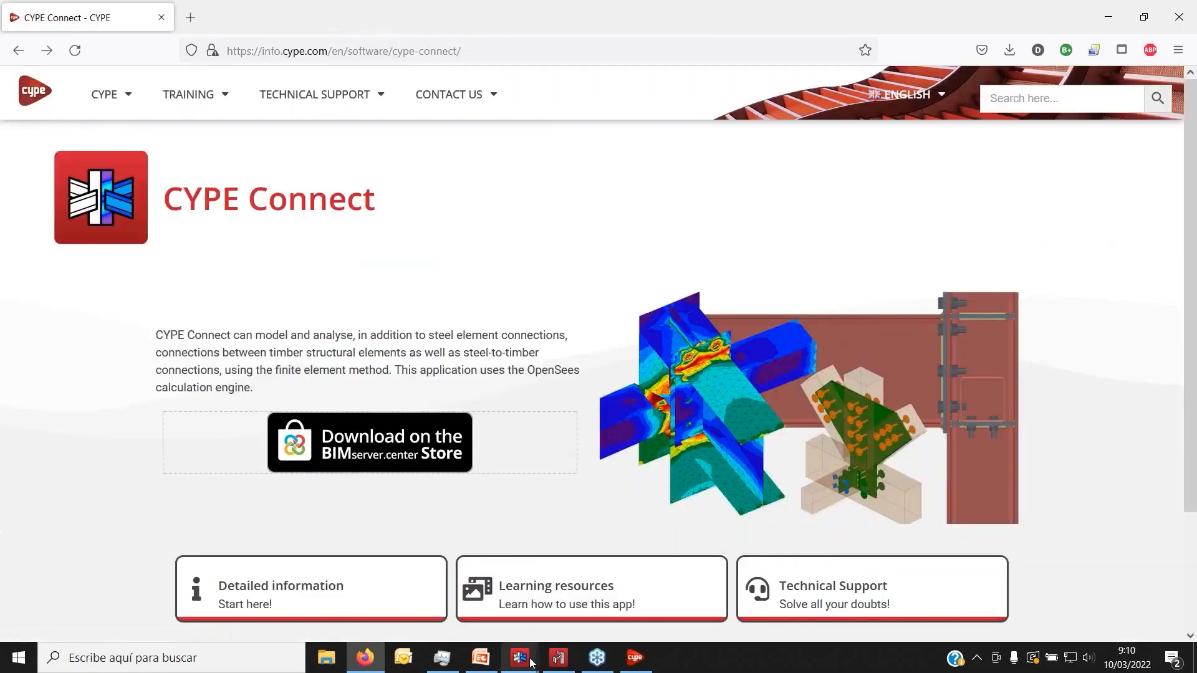
Switch to the empty CYPE Connect window and start a new job with the file name new_2.
mouse_move(531, 661)
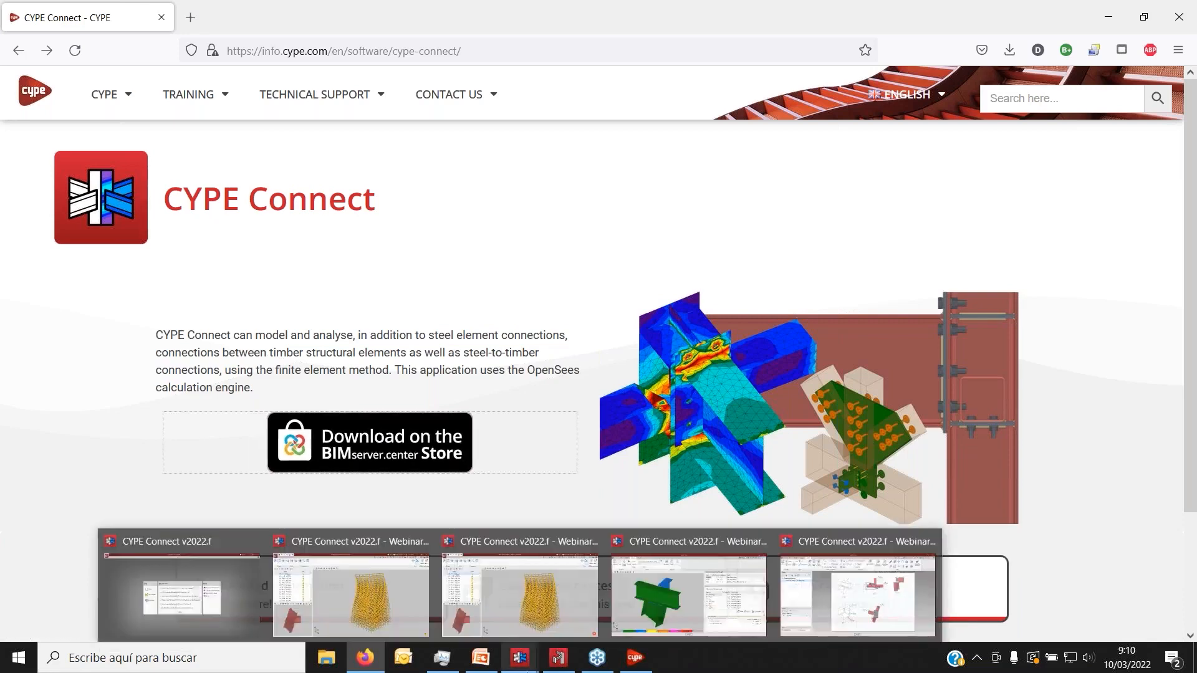
left_click(164, 596)
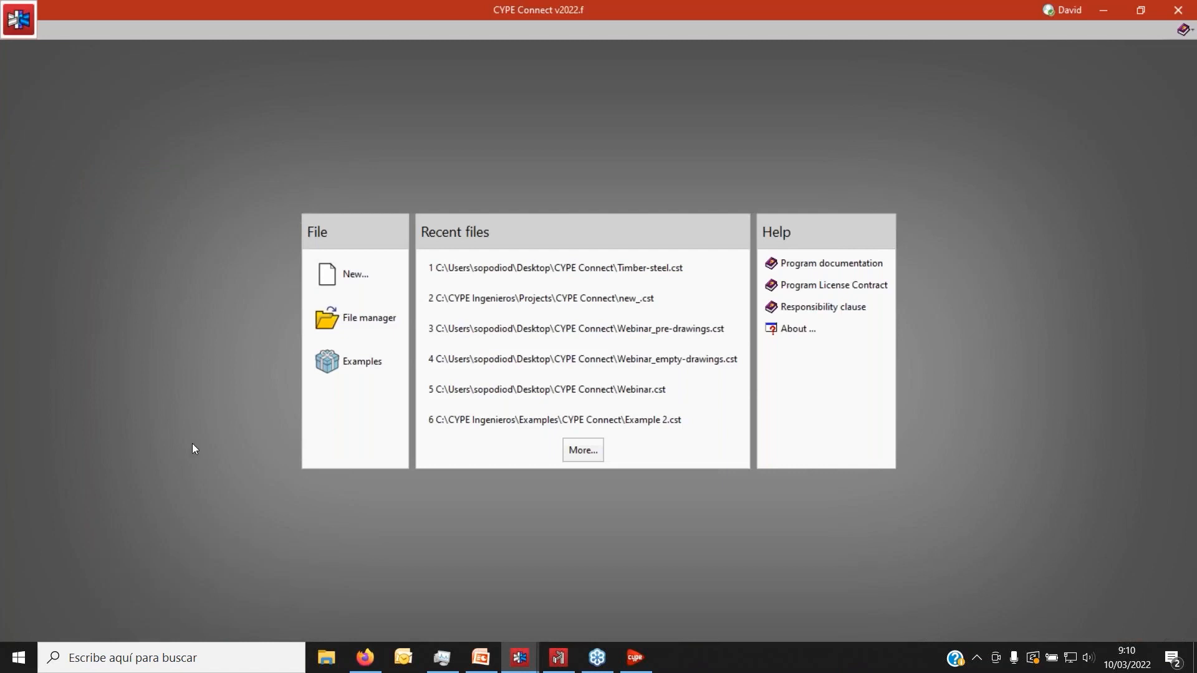
left_click(360, 273)
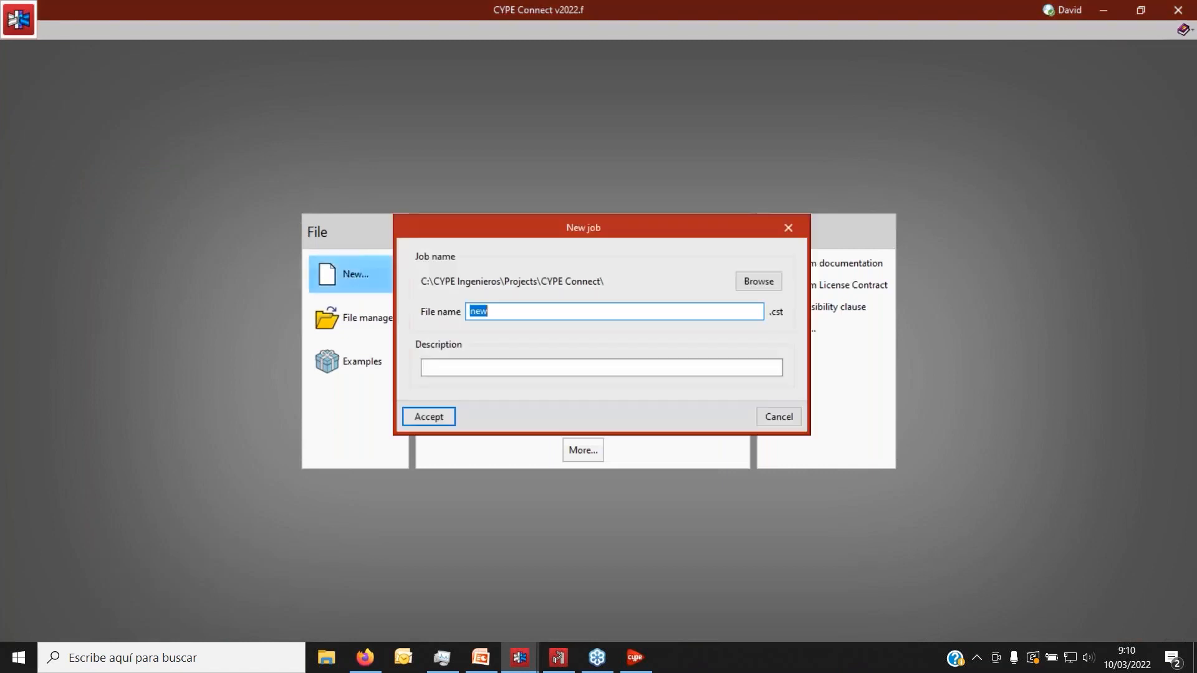
left_click(575, 311)
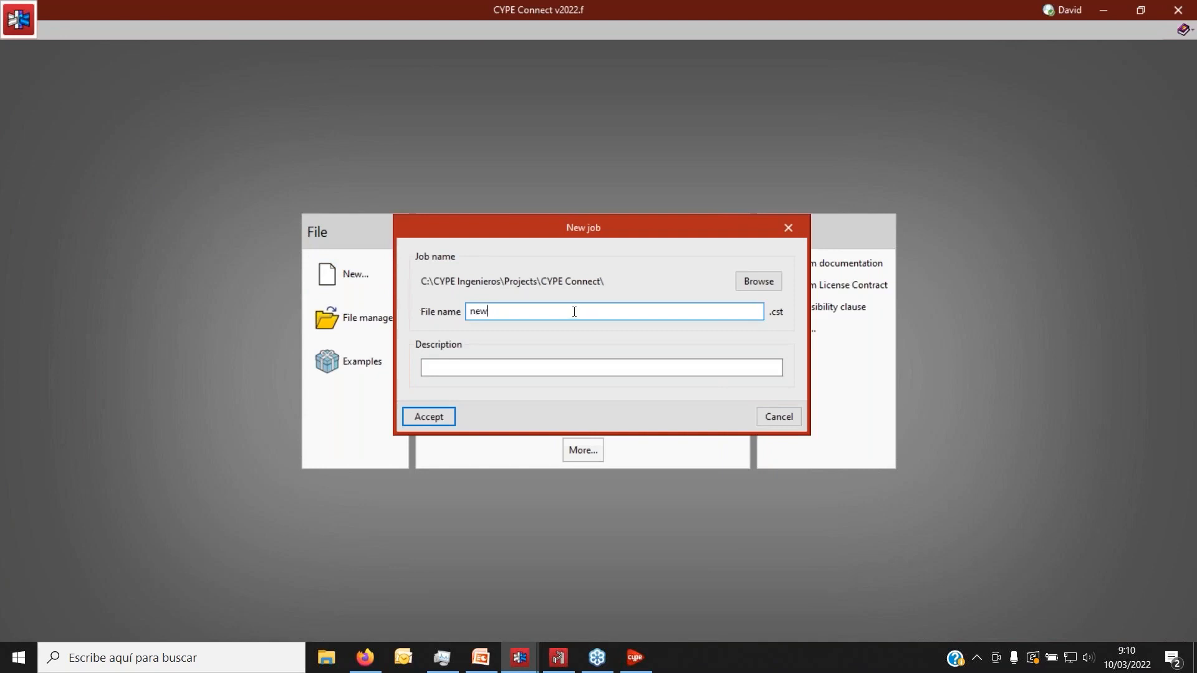
type("_2")
left_click(448, 416)
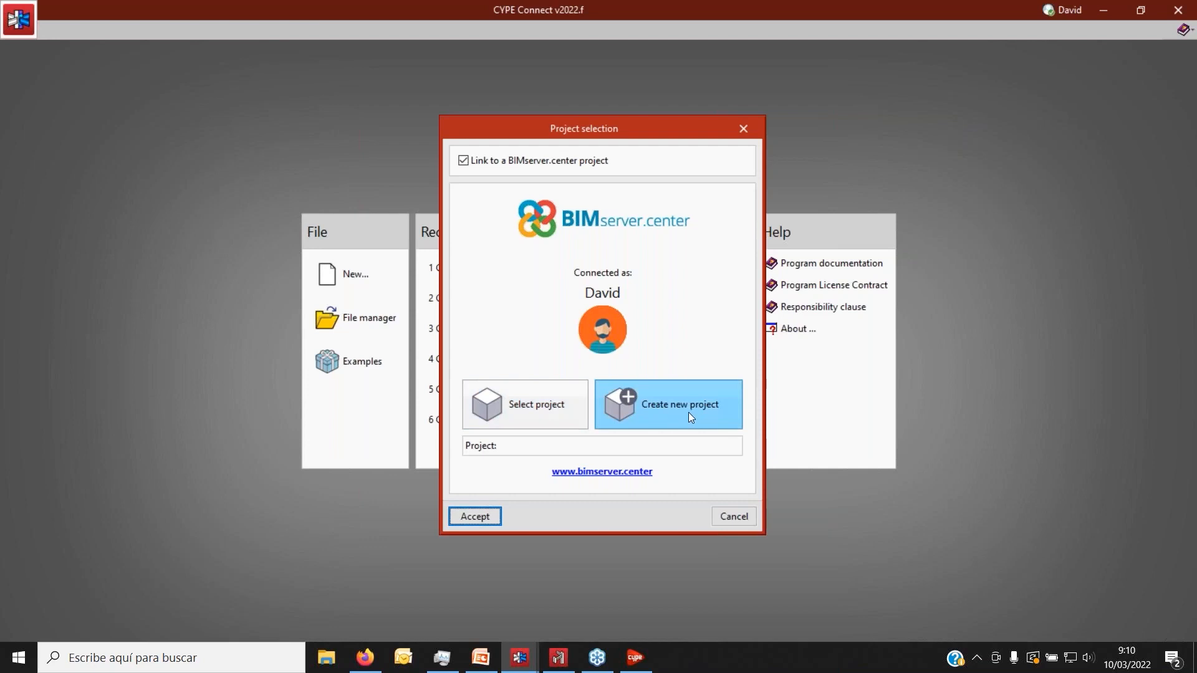
Select Parametric tower as the BIMserver.center project to link, cancel the new job, and minimize the window.
left_click(538, 412)
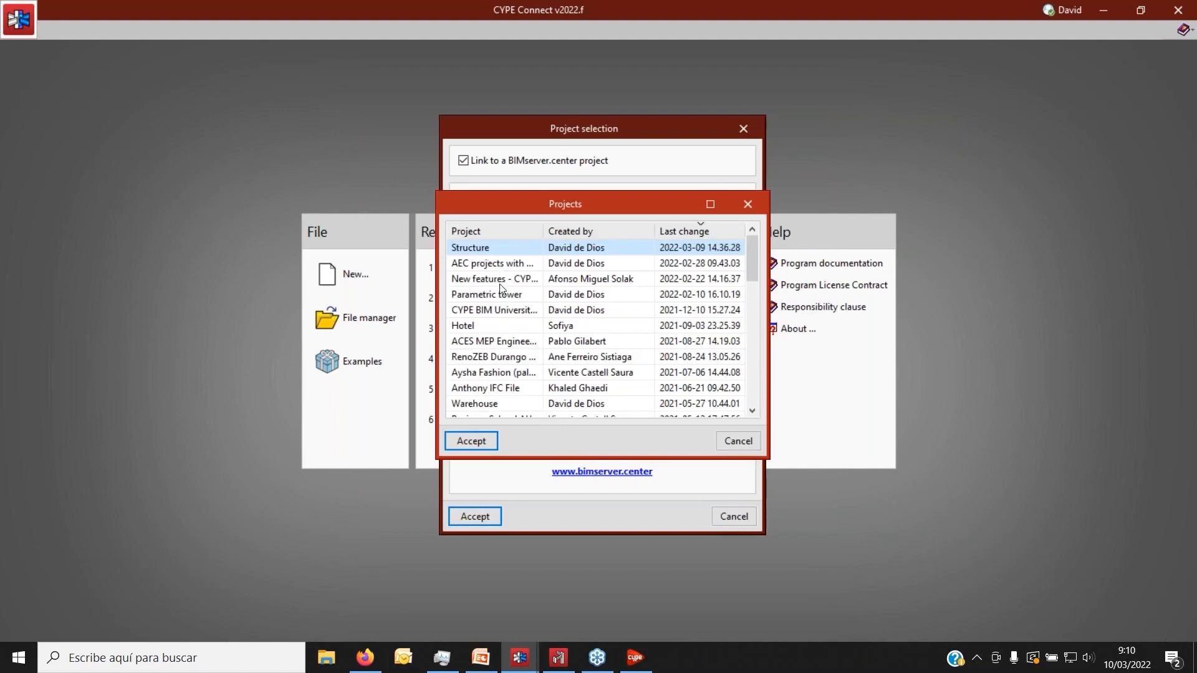
left_click(528, 298)
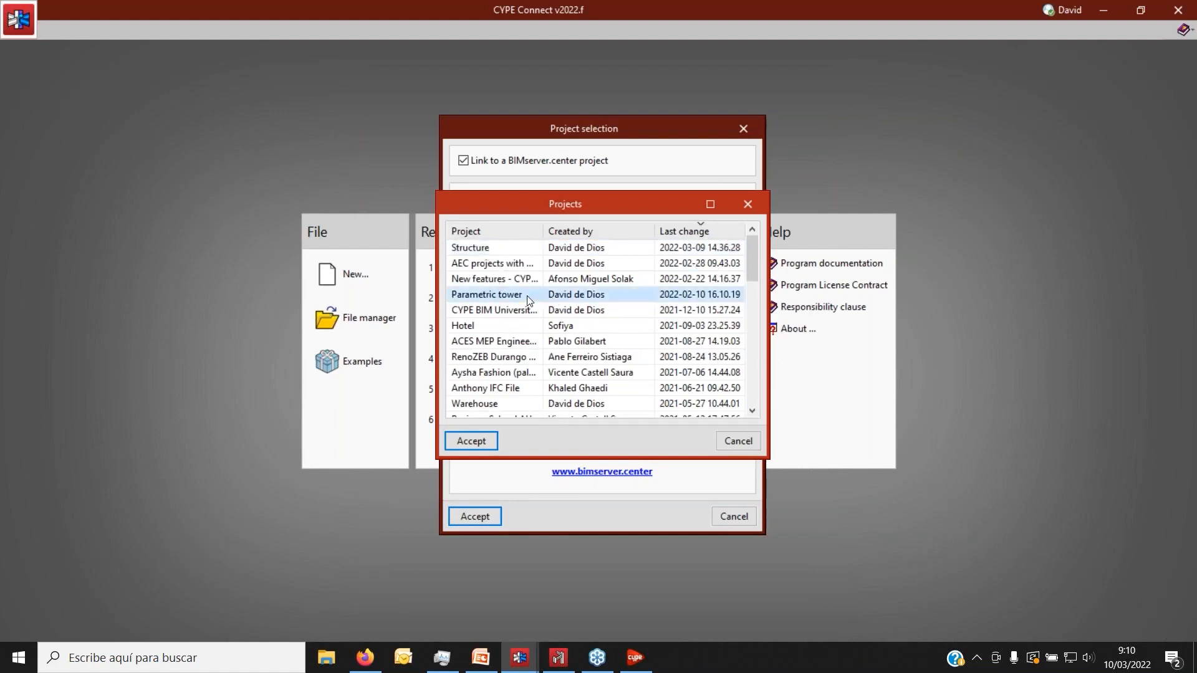
left_click(476, 440)
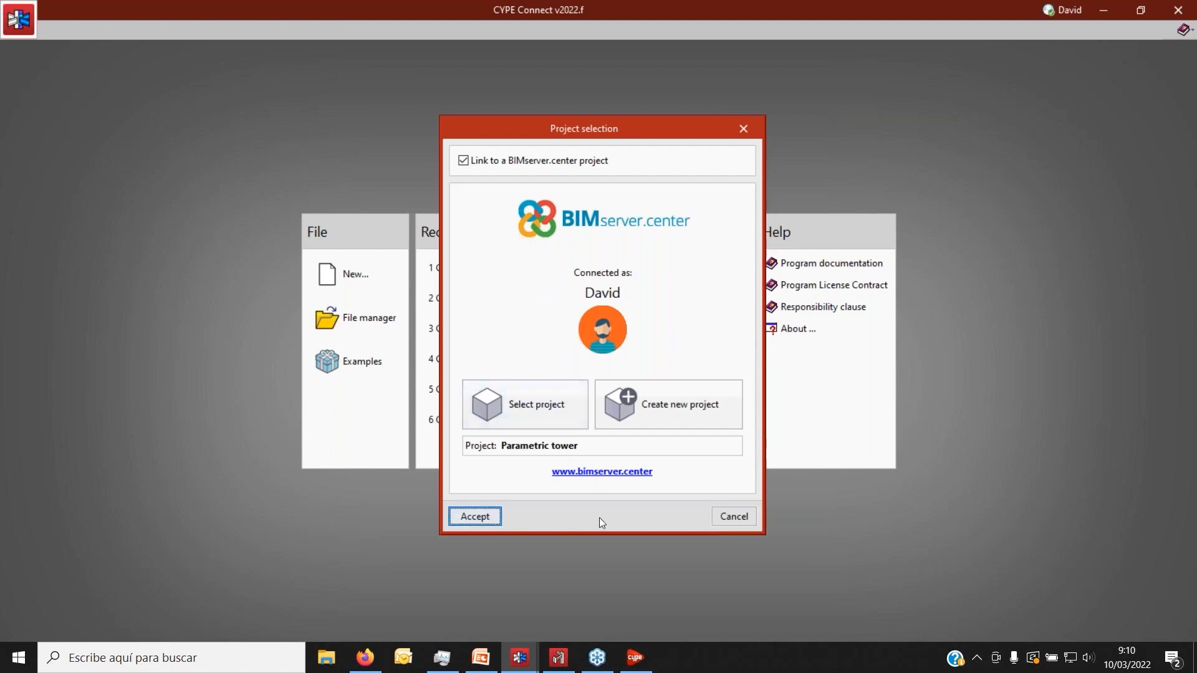
left_click(726, 516)
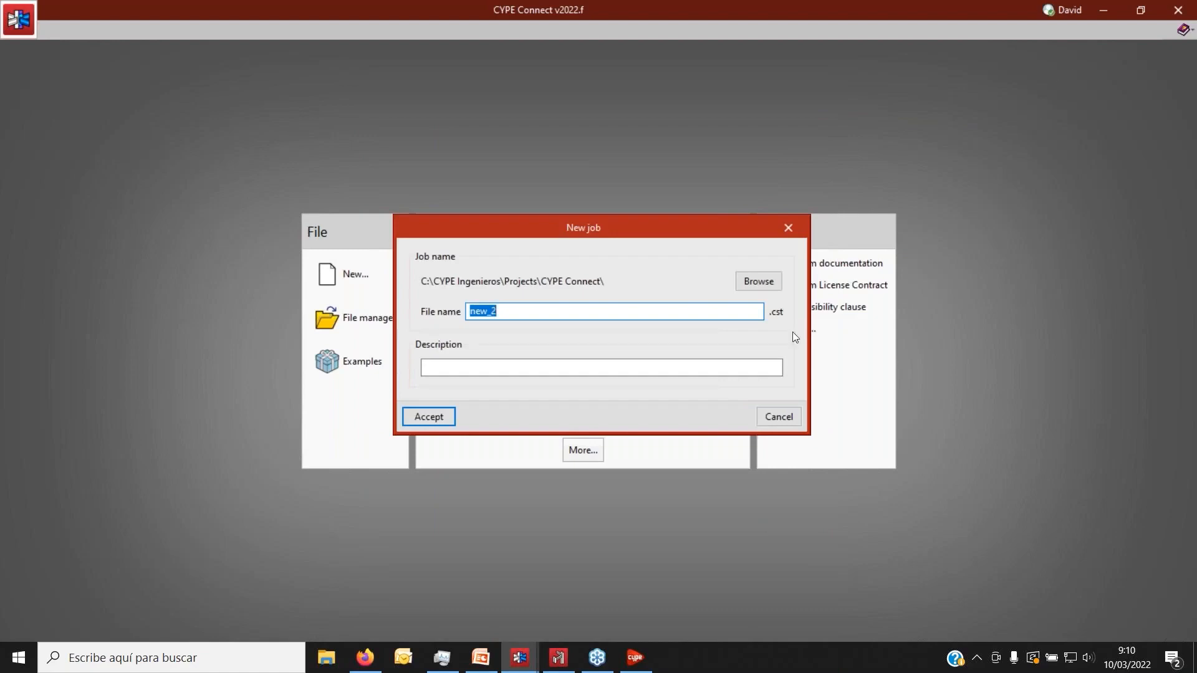
left_click(779, 416)
left_click(1104, 10)
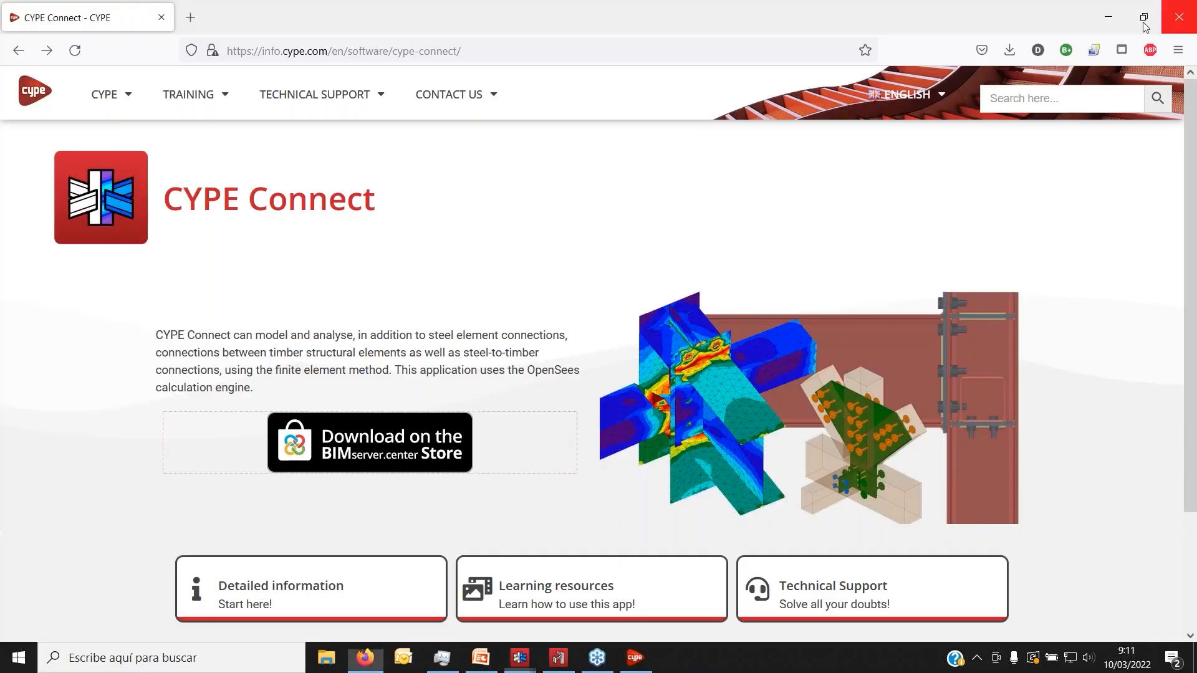
Switch to the Webinar.cst job in CYPE Connect and compare its tower with the Computational tower.ed3 model in CYPE 3D.
mouse_move(519, 658)
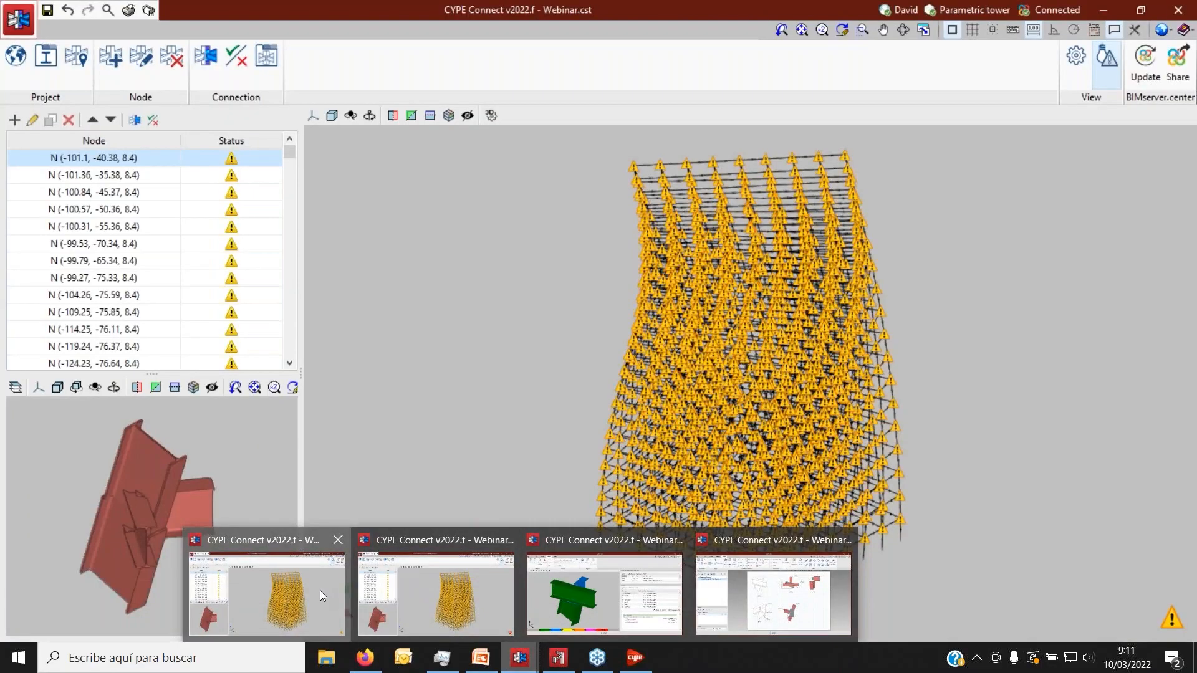
left_click(320, 590)
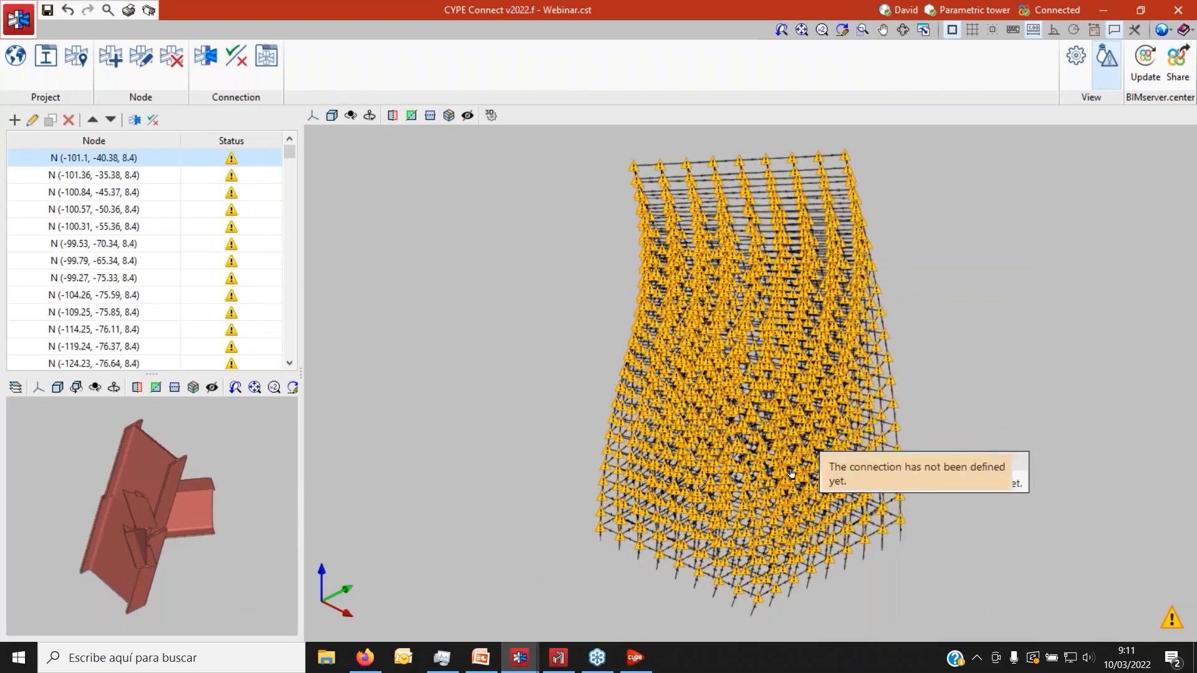
mouse_move(559, 662)
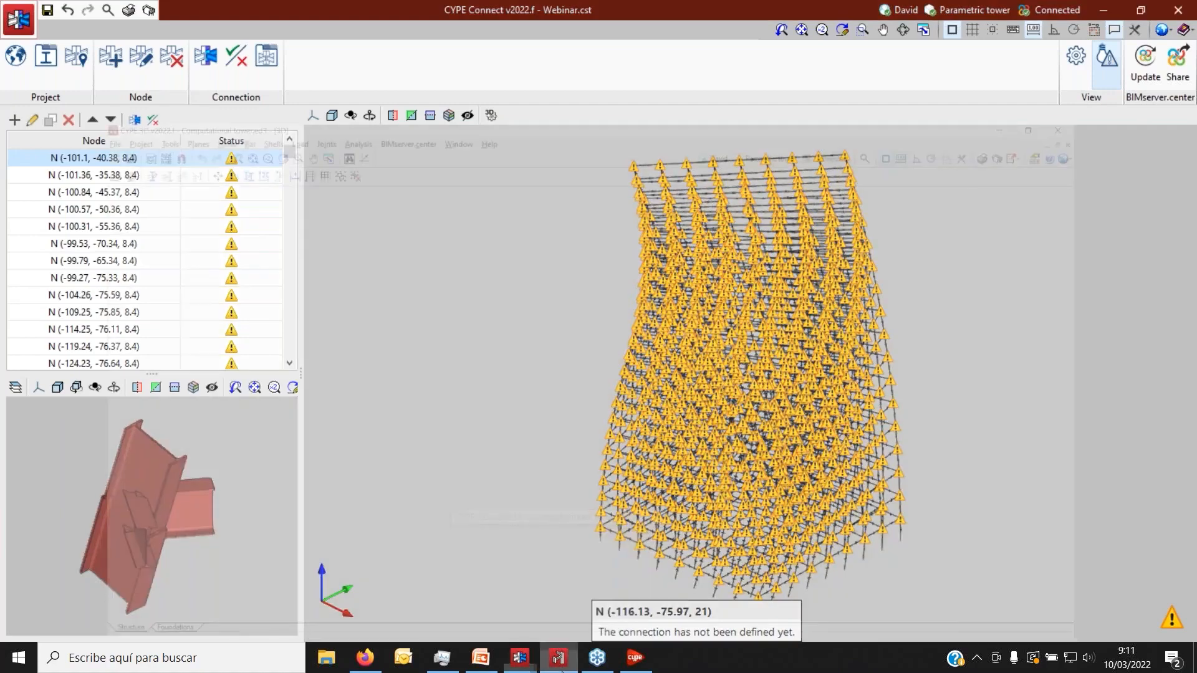
left_click(558, 592)
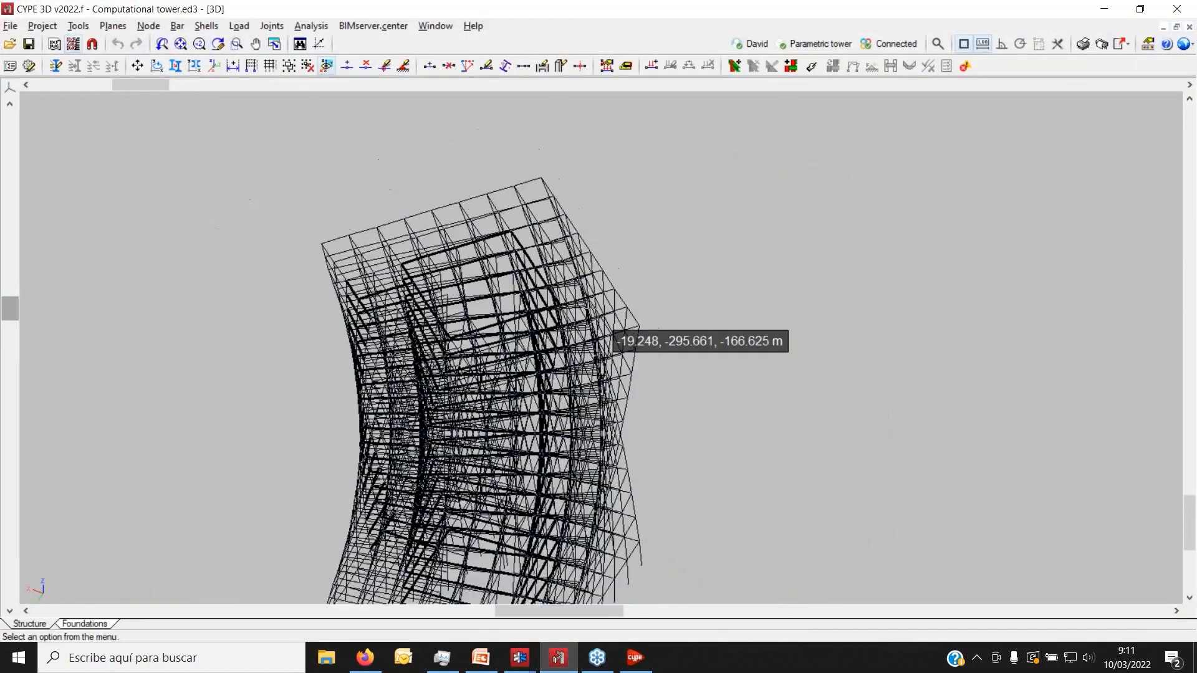
left_click(552, 661)
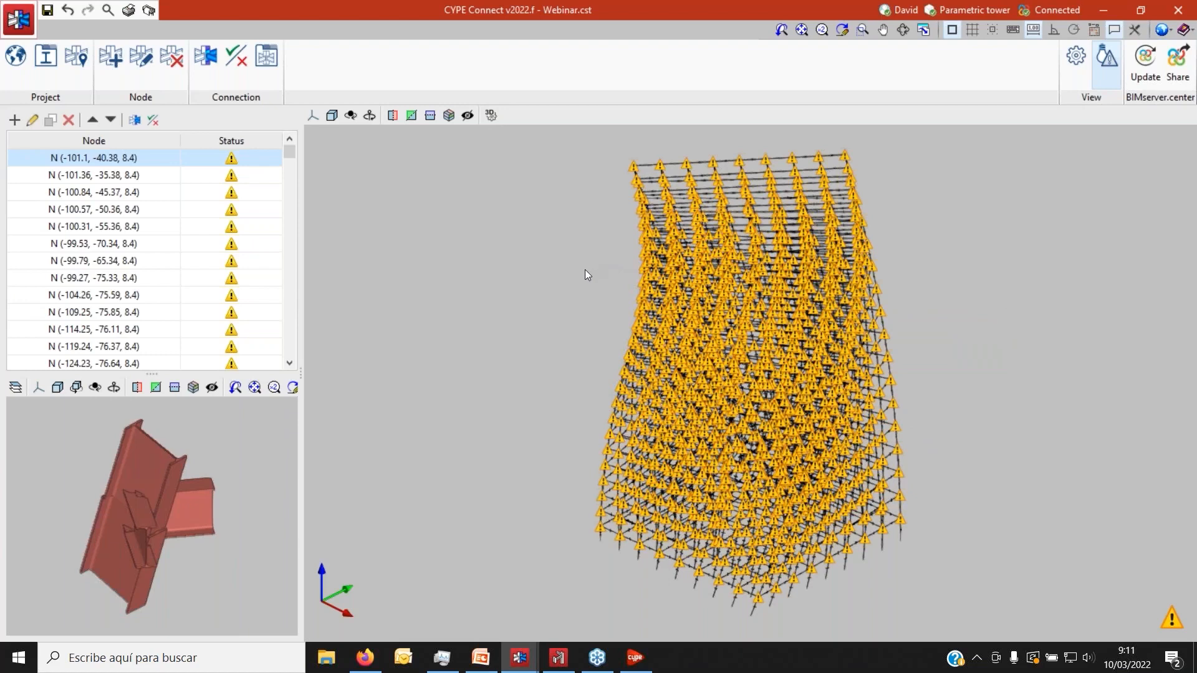
Set the section representation in the view options to 3D Model.
left_click(1078, 65)
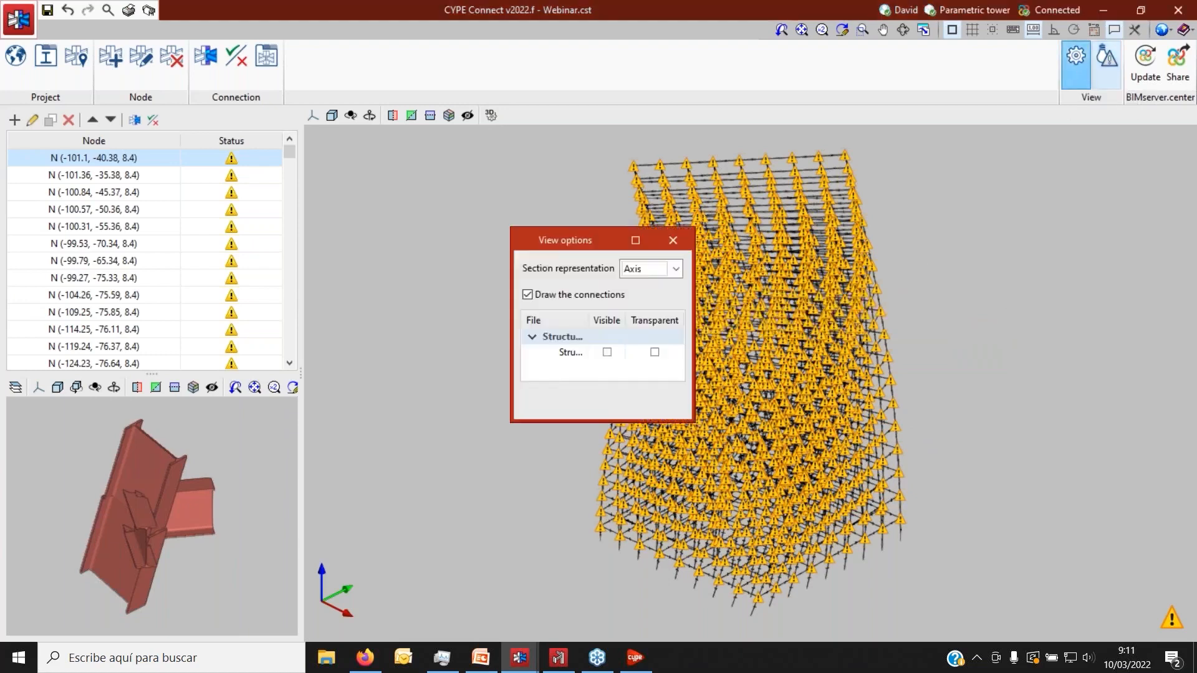
left_click(667, 269)
left_click(658, 286)
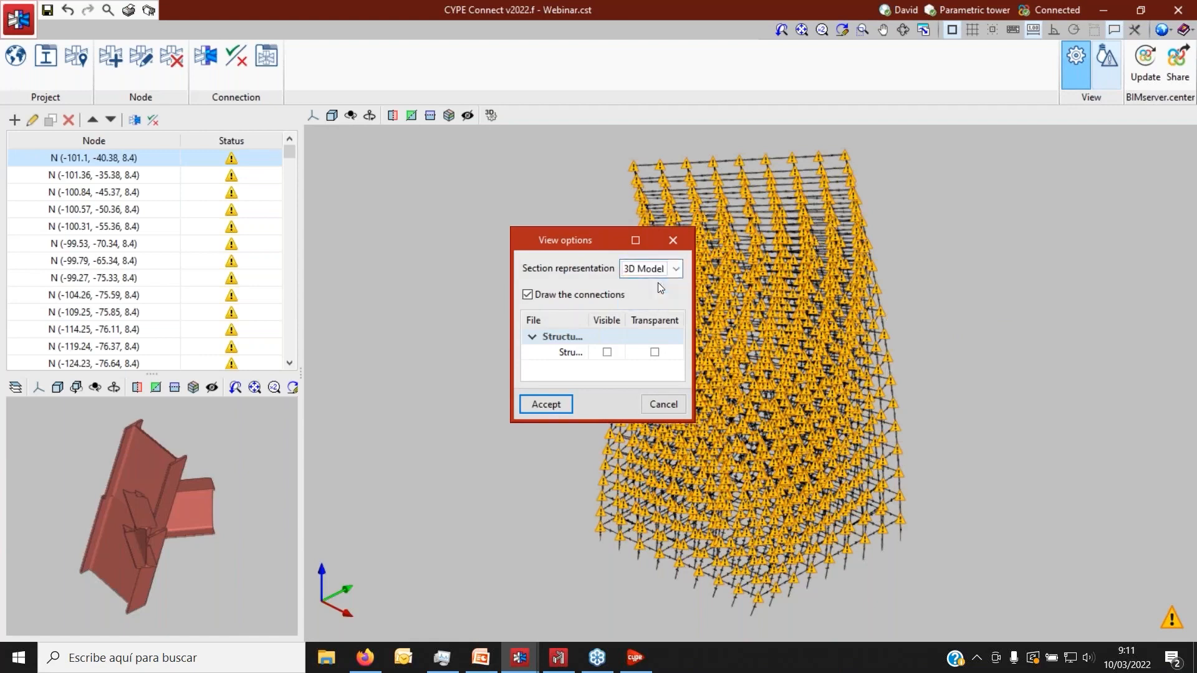
left_click(546, 405)
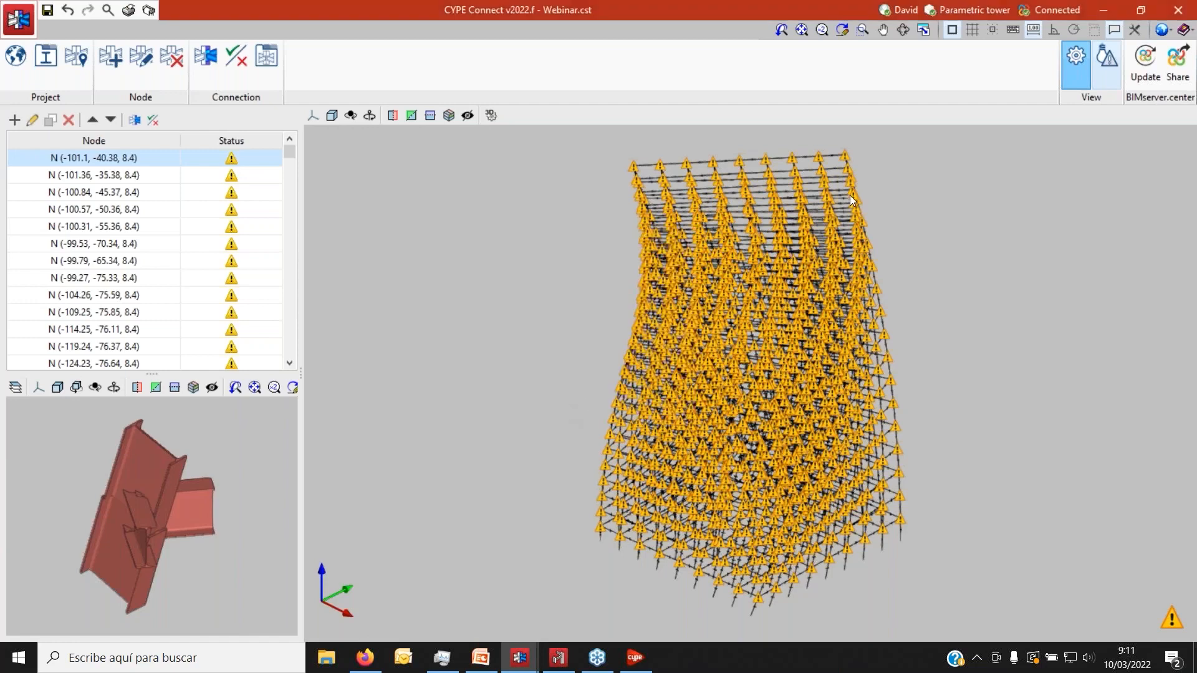
Examine the tower's bars and the connection status of its nodes near the top of the 3D model.
mouse_move(850, 196)
scroll(849, 203, "up", 3)
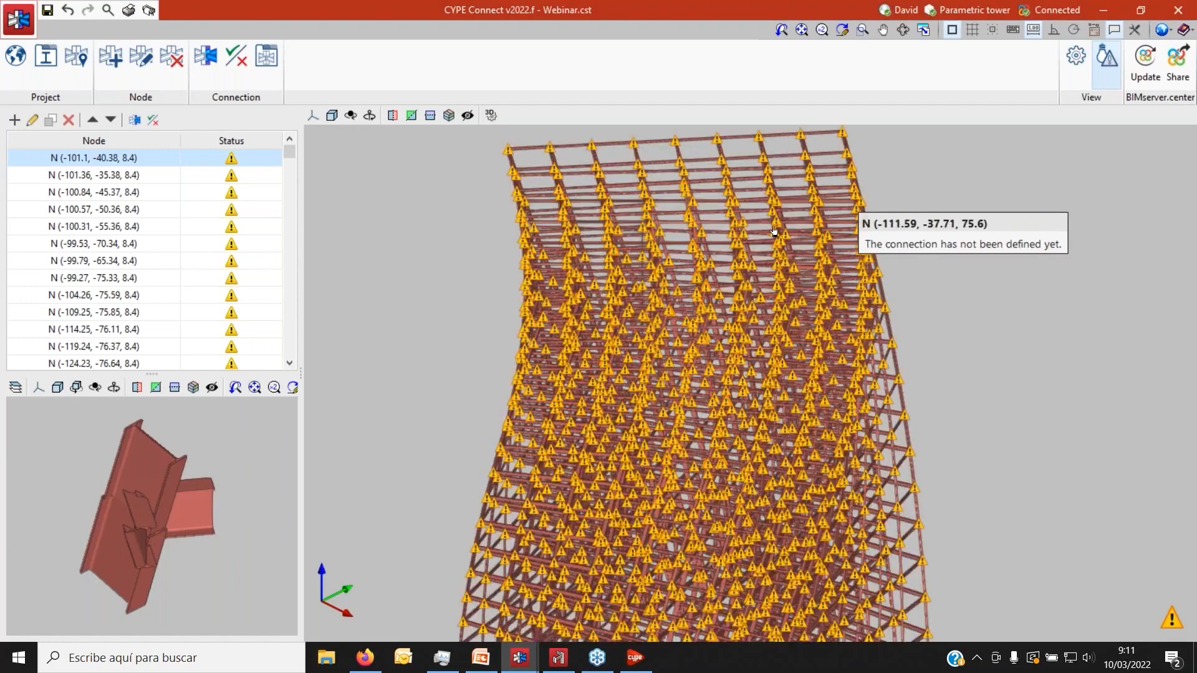
scroll(849, 204, "up", 2)
scroll(633, 215, "up", 1)
scroll(633, 215, "up", 1)
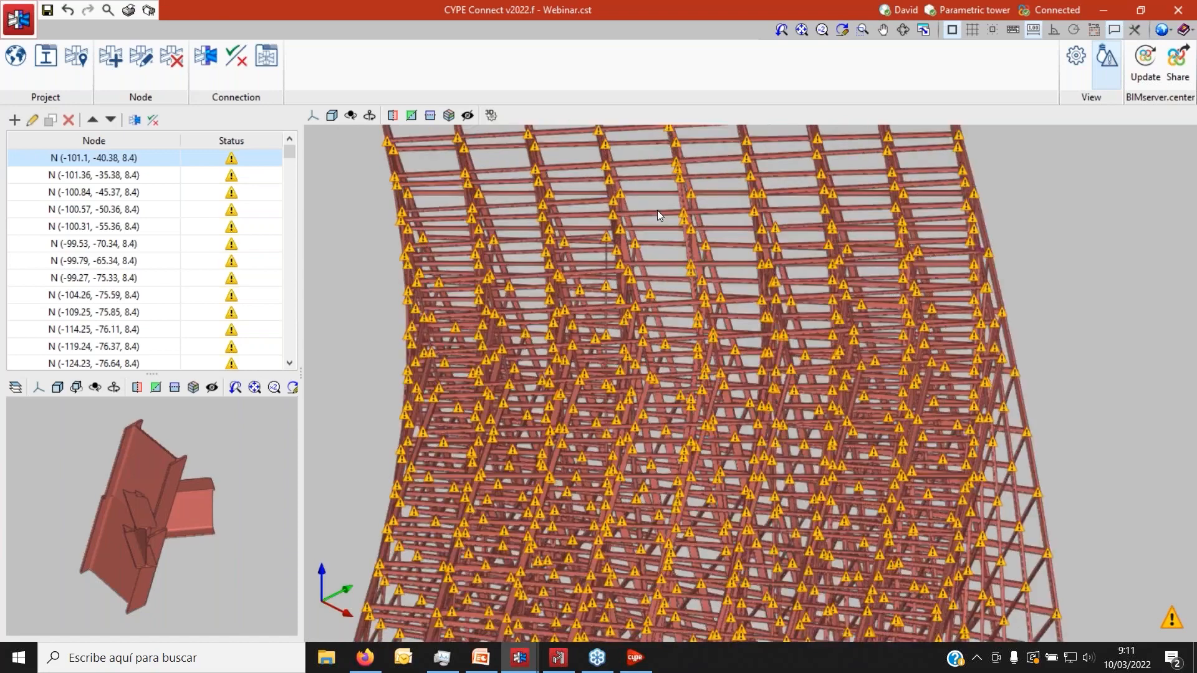
scroll(658, 211, "up", 3)
mouse_move(650, 259)
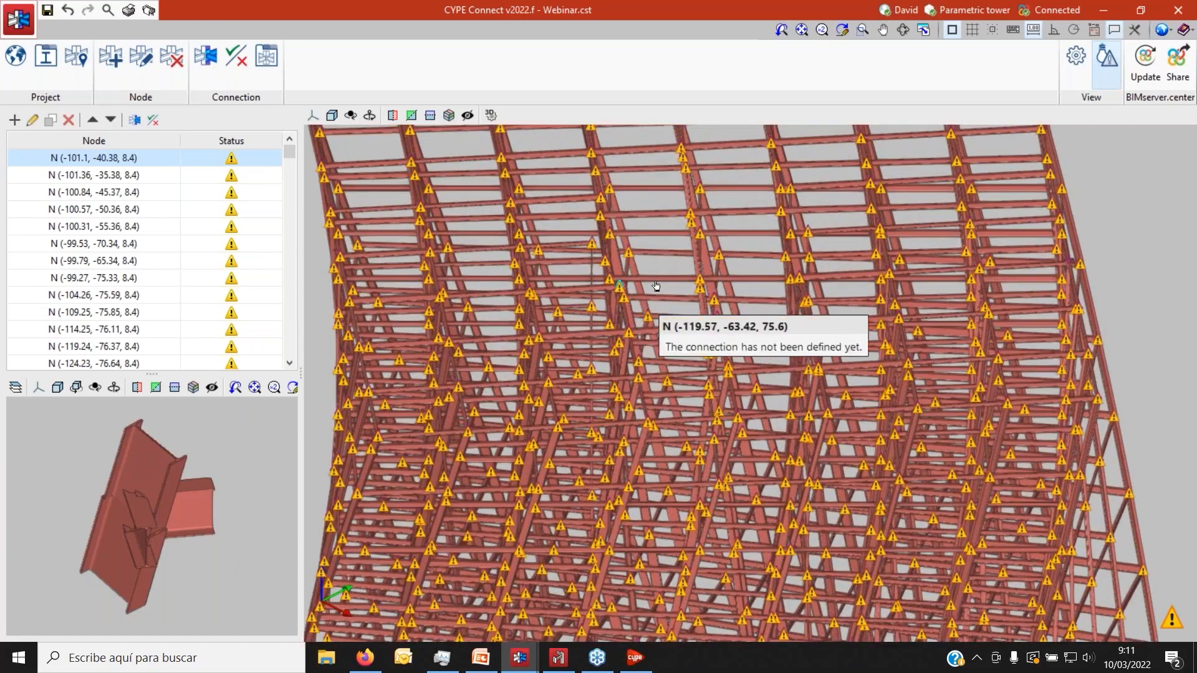
scroll(650, 258, "down", 3)
scroll(656, 253, "up", 2)
scroll(657, 252, "down", 1)
scroll(657, 252, "down", 2)
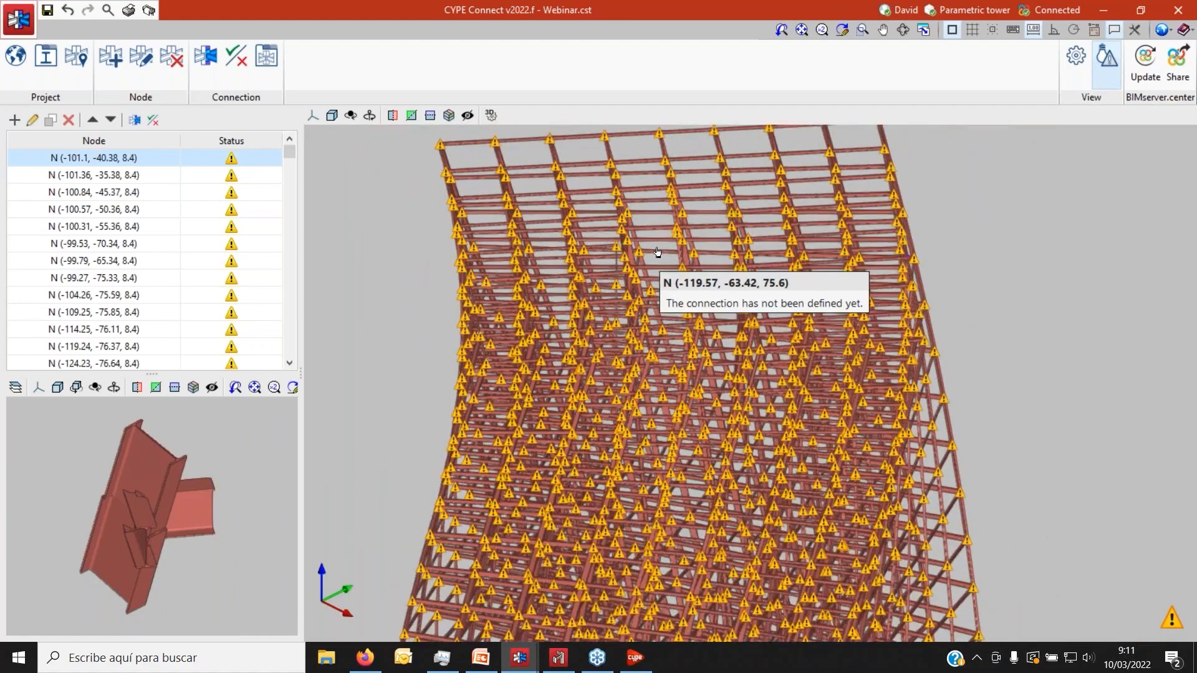
scroll(657, 251, "down", 3)
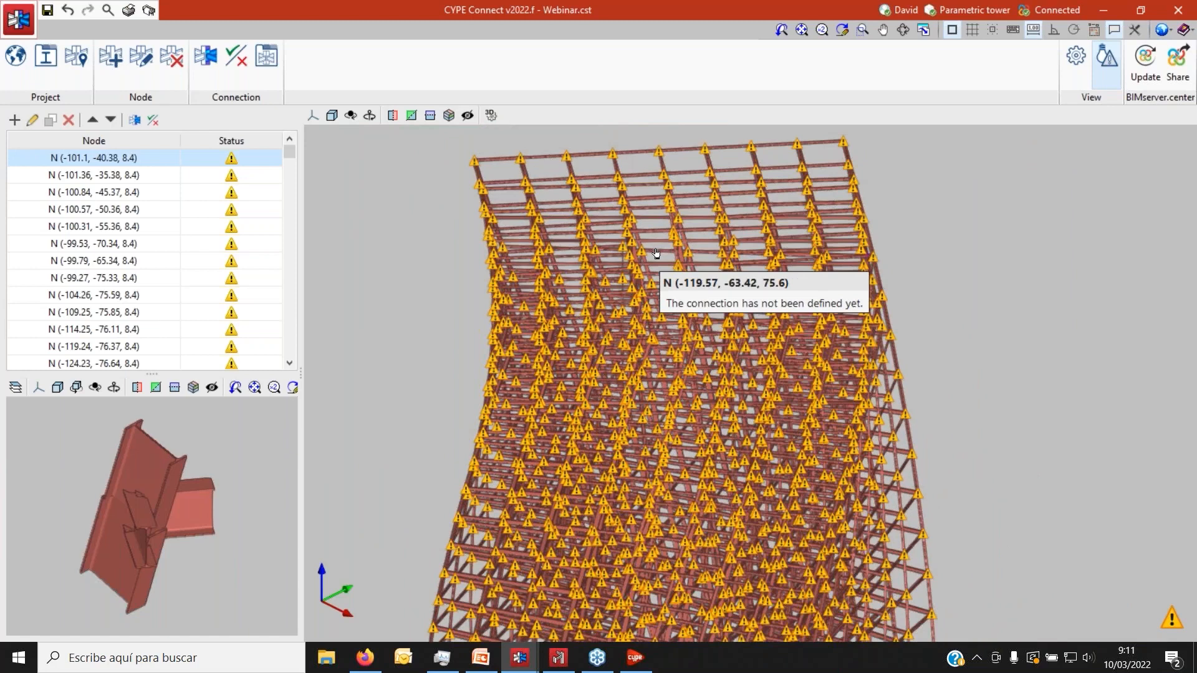
Inspect the project's steel and timber design codes, including the available steel standards, and close the settings without changing them.
left_click(15, 65)
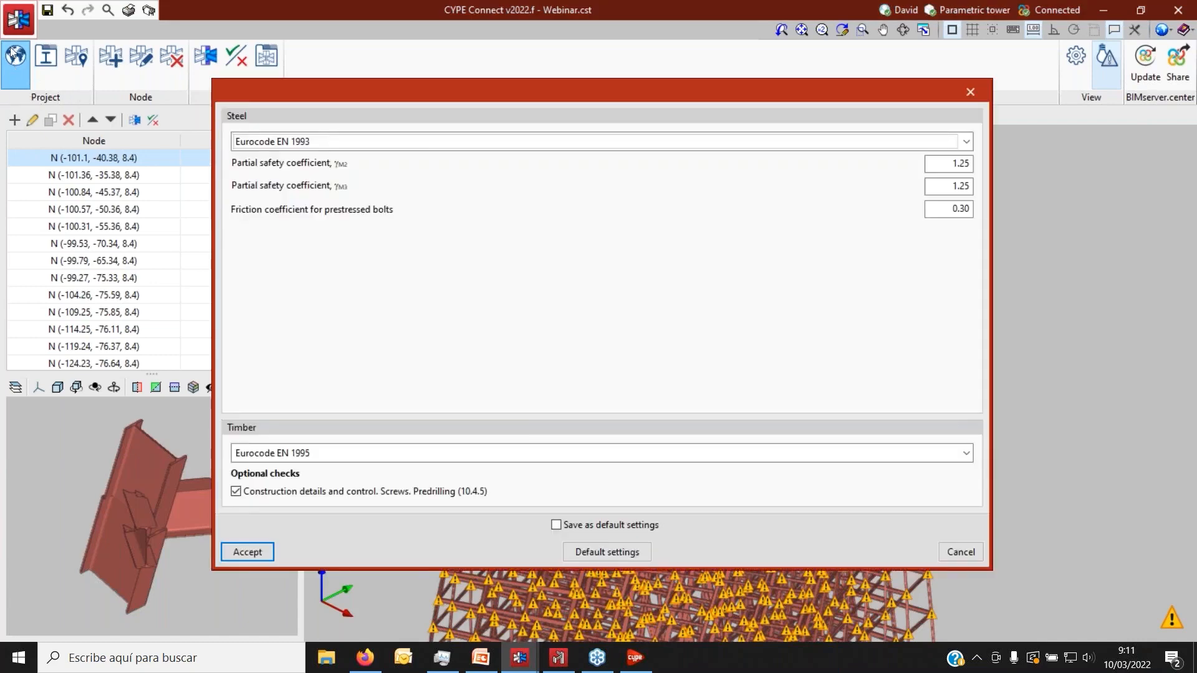
left_click_drag(353, 87, 265, 92)
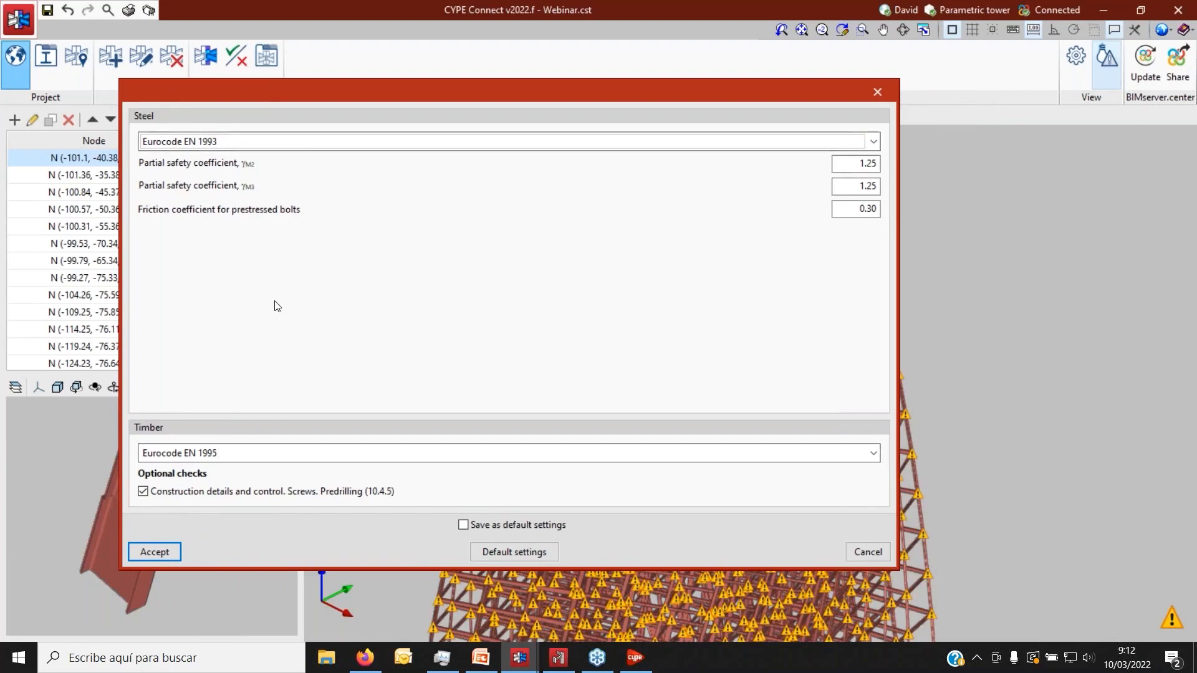
left_click(361, 142)
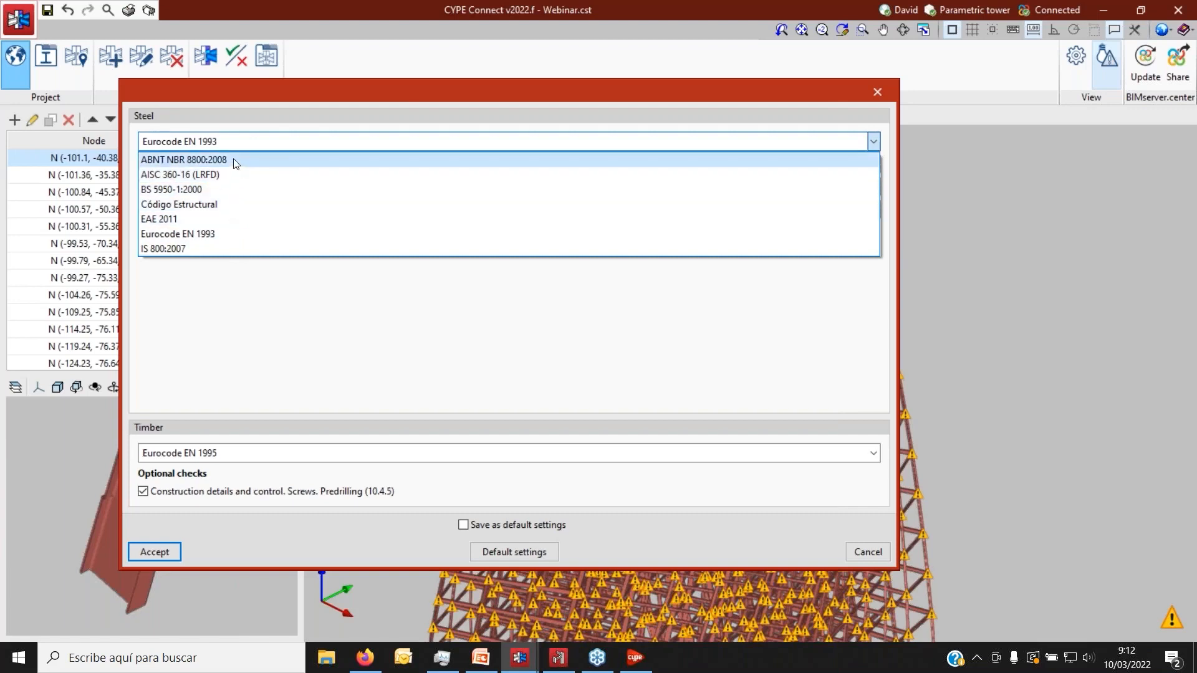
left_click(289, 145)
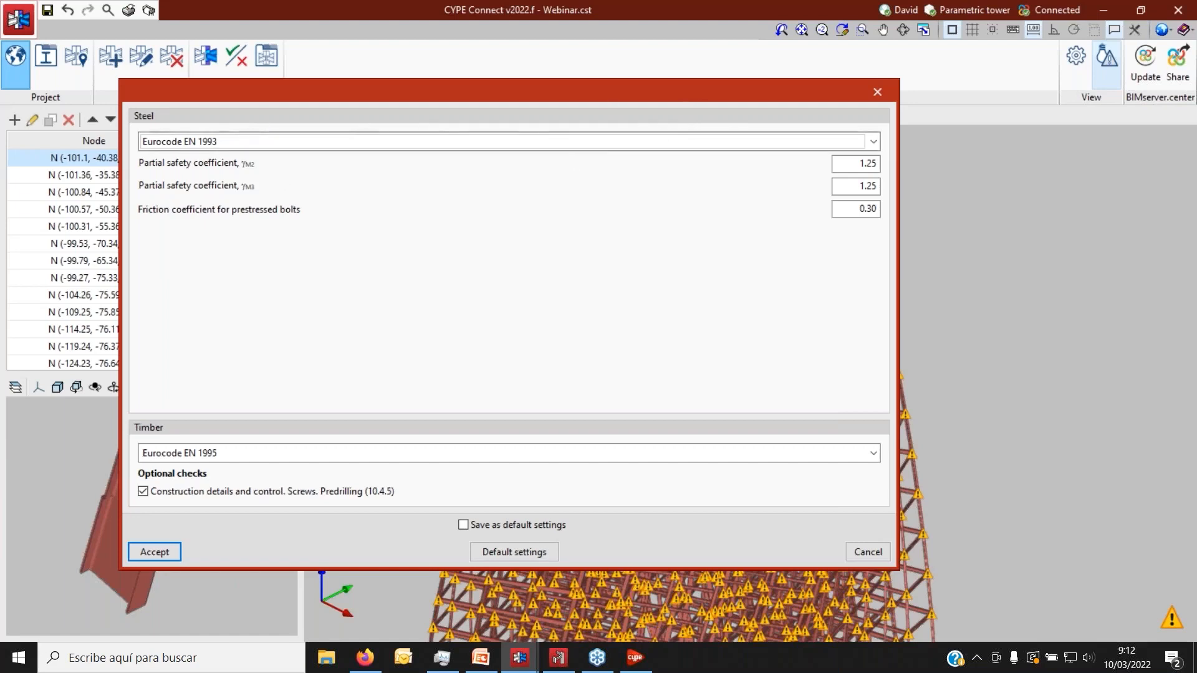
left_click(878, 94)
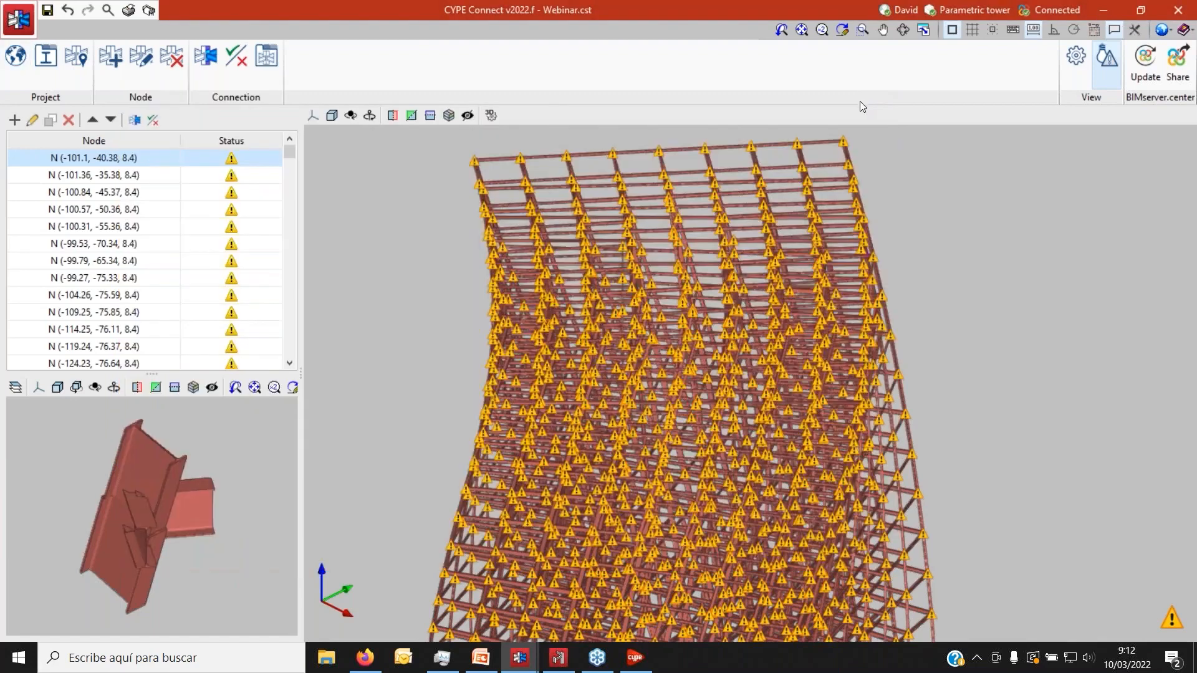
Inspect the units settings and the available systems of units, keeping the International System, and close them without changes.
left_click(1161, 30)
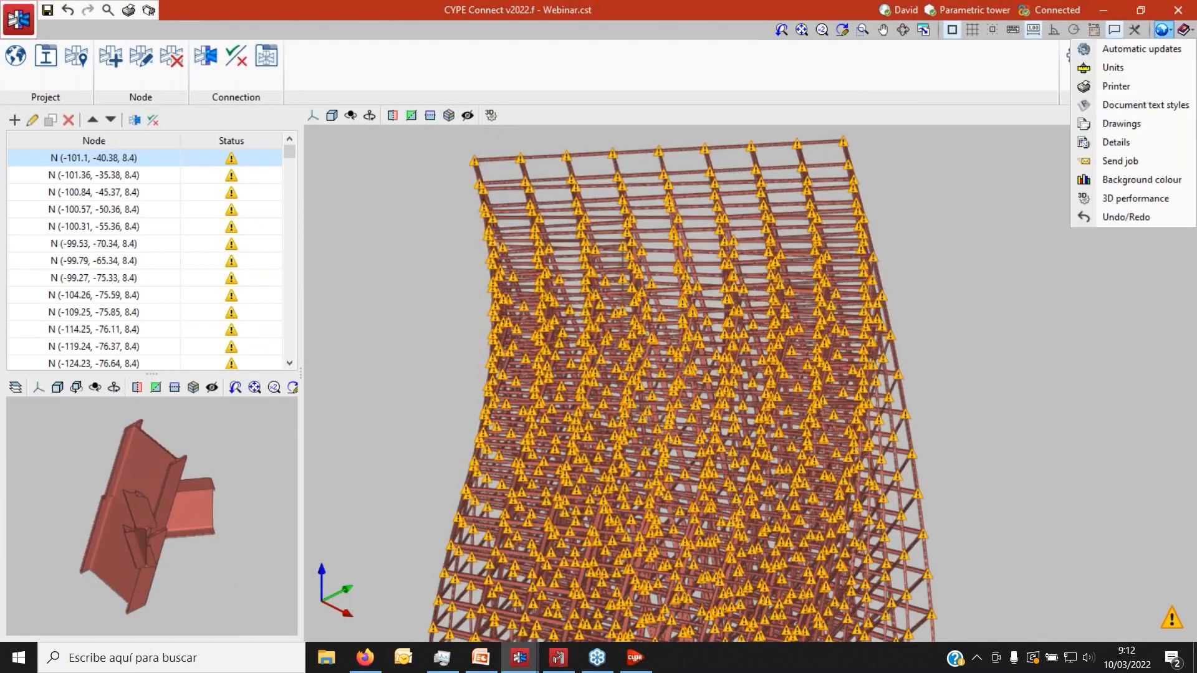
left_click(1112, 67)
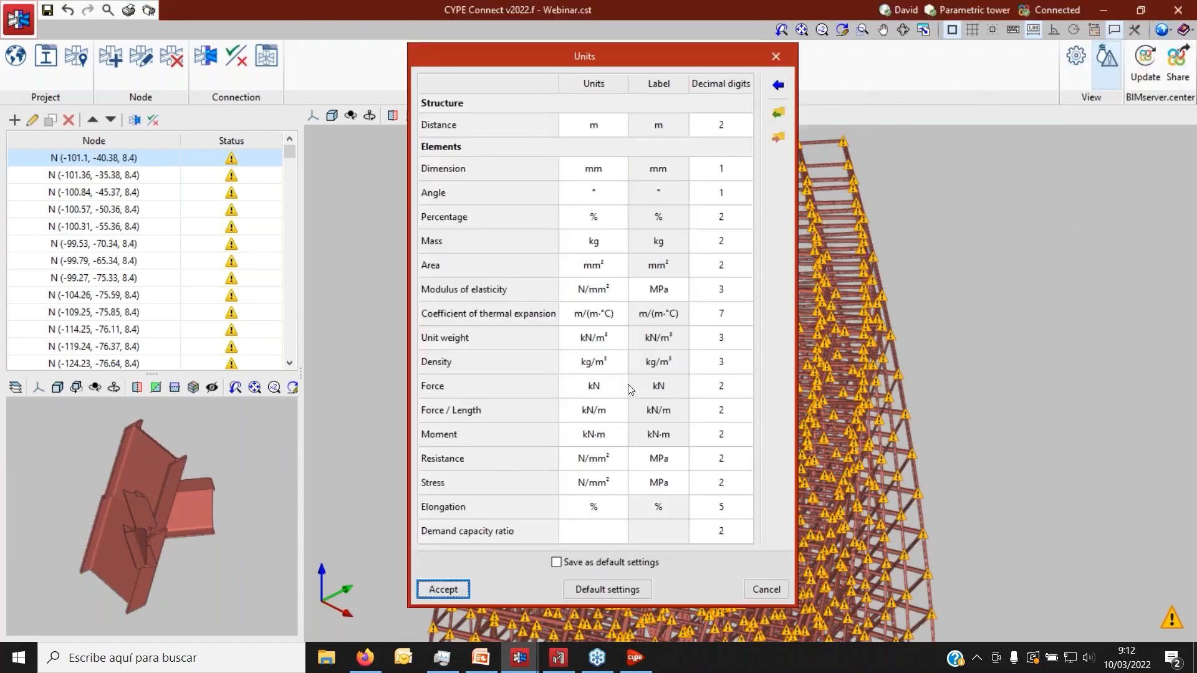
left_click(776, 87)
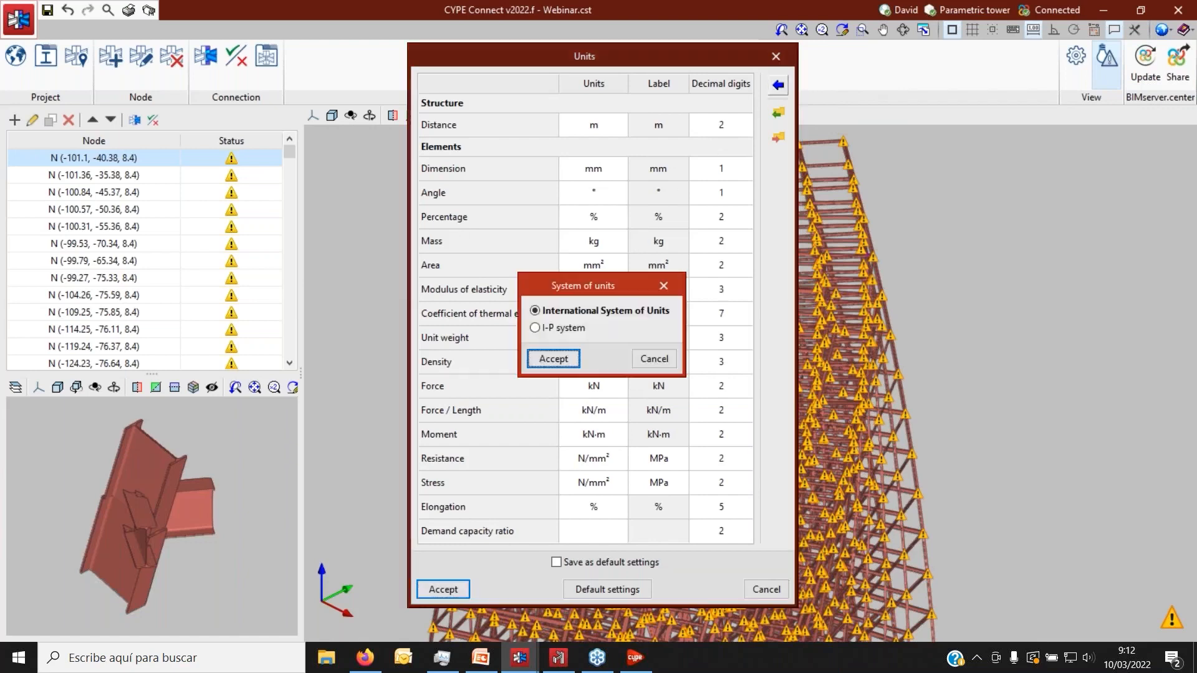
left_click(563, 327)
left_click(567, 315)
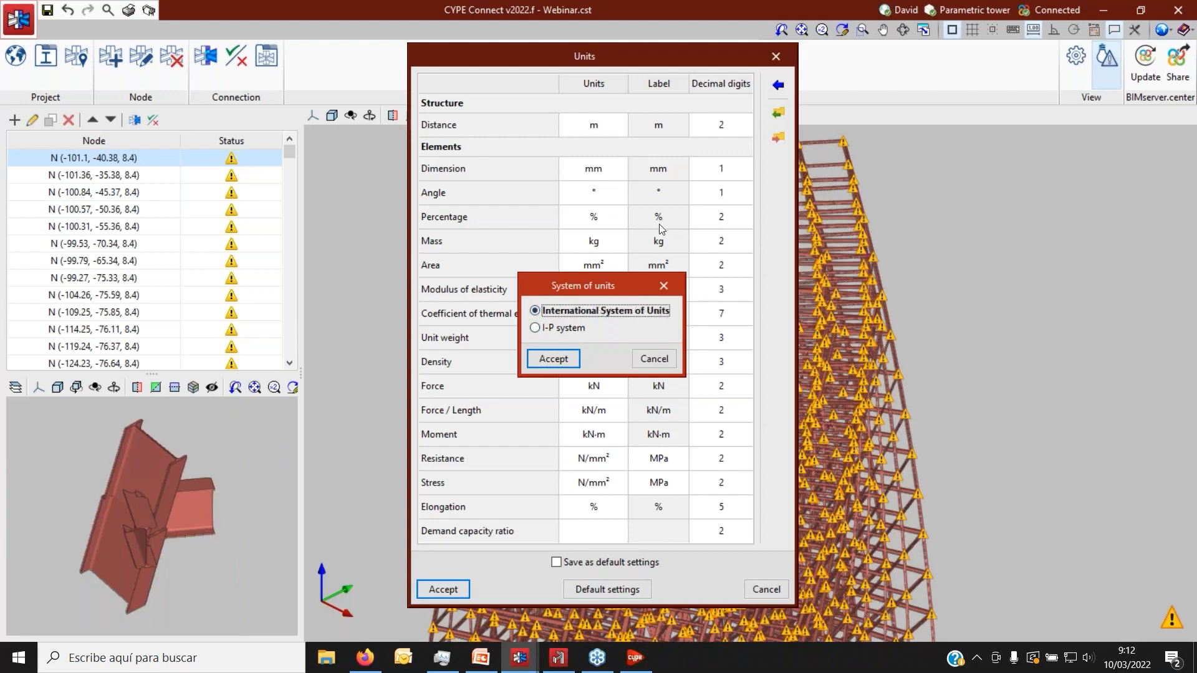
left_click(662, 360)
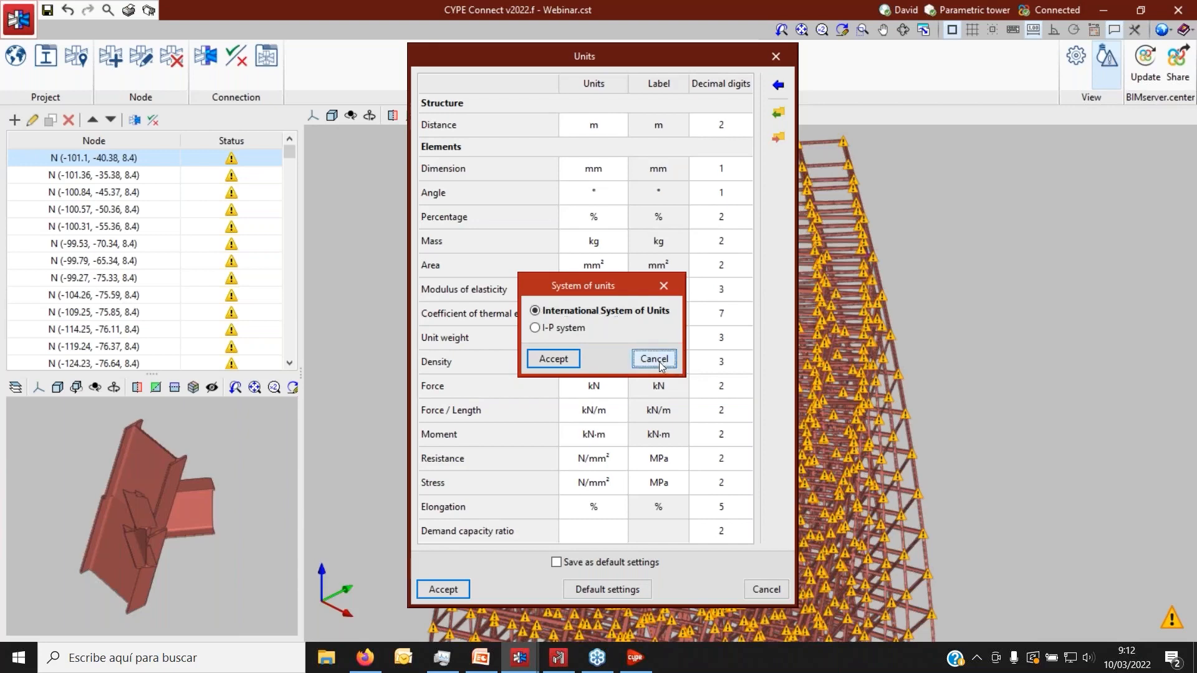
left_click(766, 589)
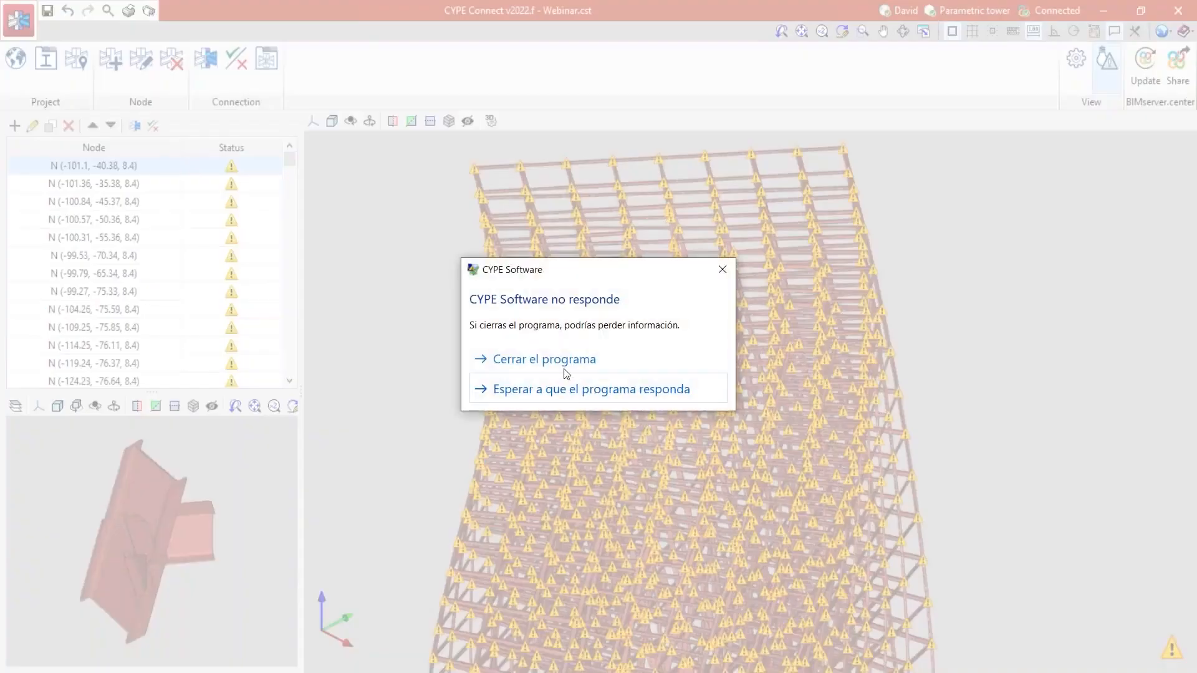
Close the unresponsive CYPE Connect instance and switch to the open Webinar_model.cst job.
left_click(566, 359)
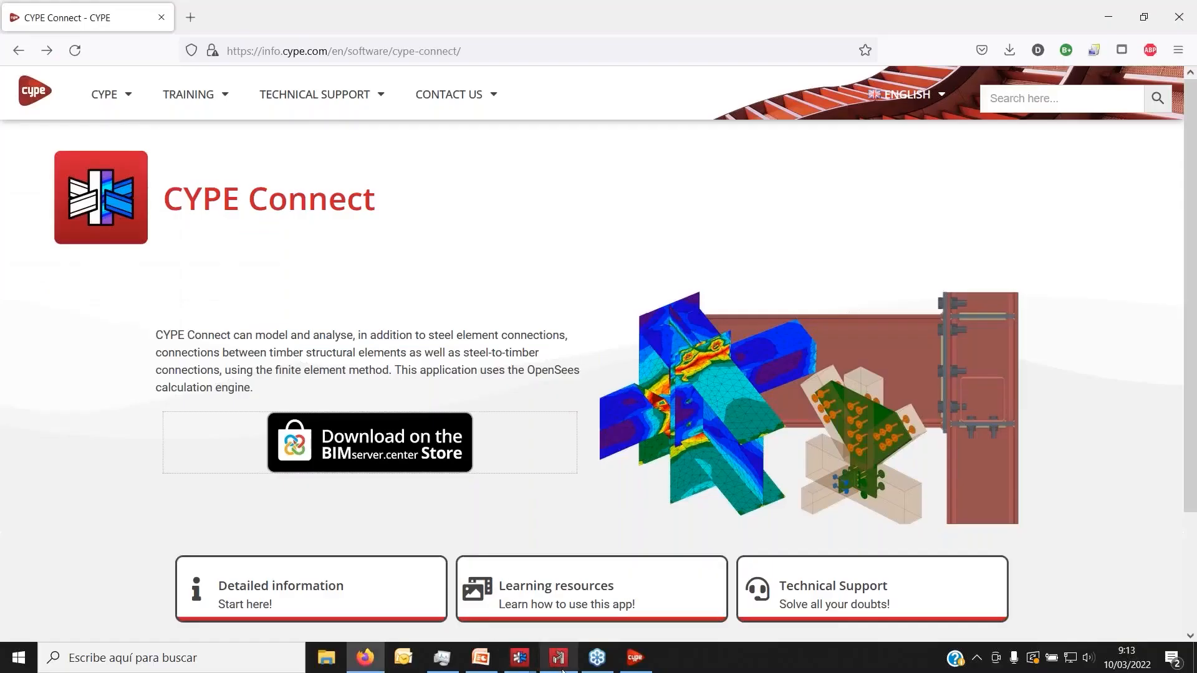
mouse_move(519, 658)
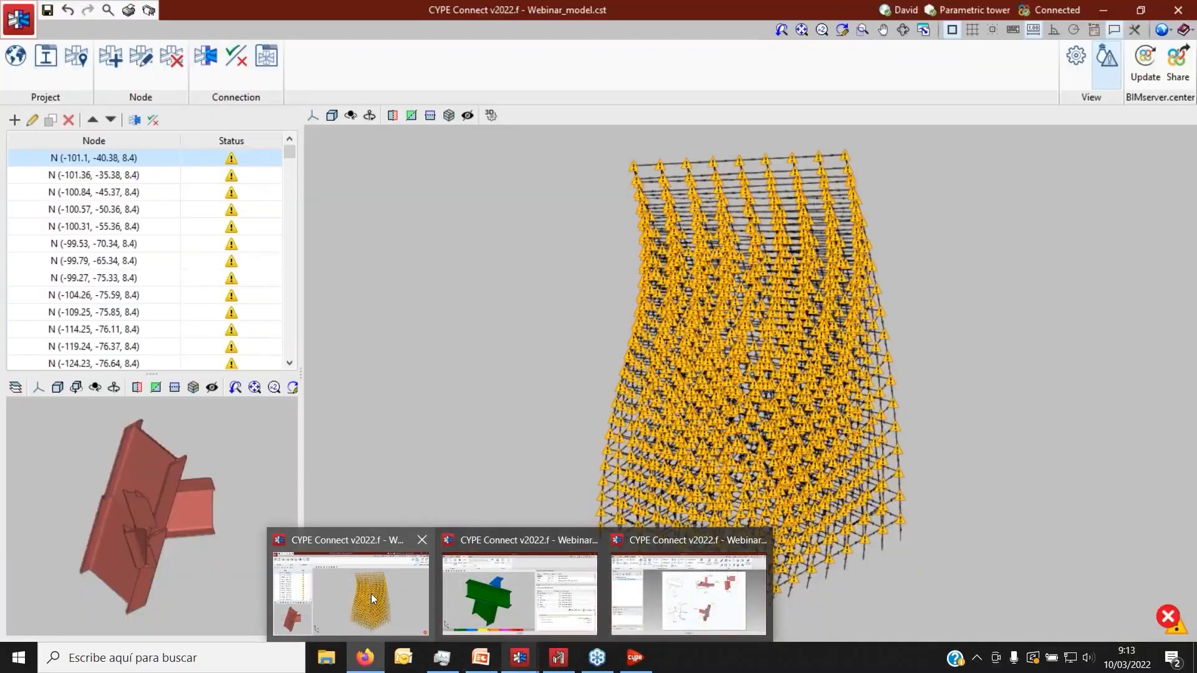
left_click(372, 593)
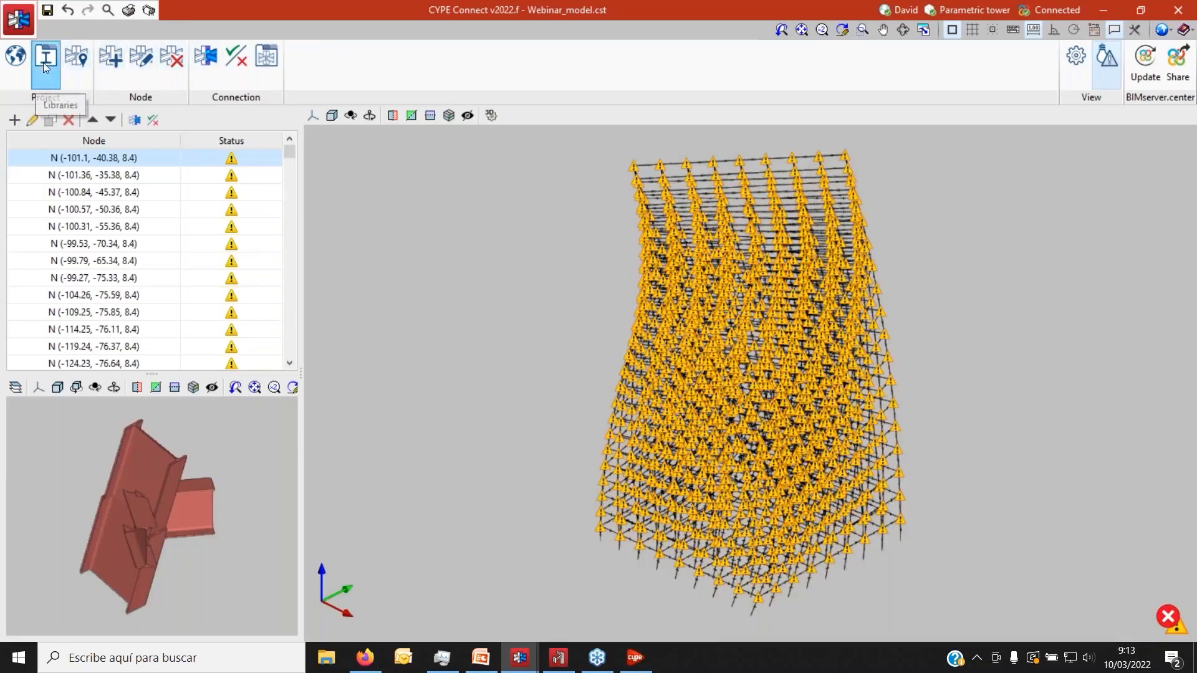
Review the project's material libraries for section and plate steel, bolt steel, anchor steel and concrete, leaving them unchanged.
left_click(43, 62)
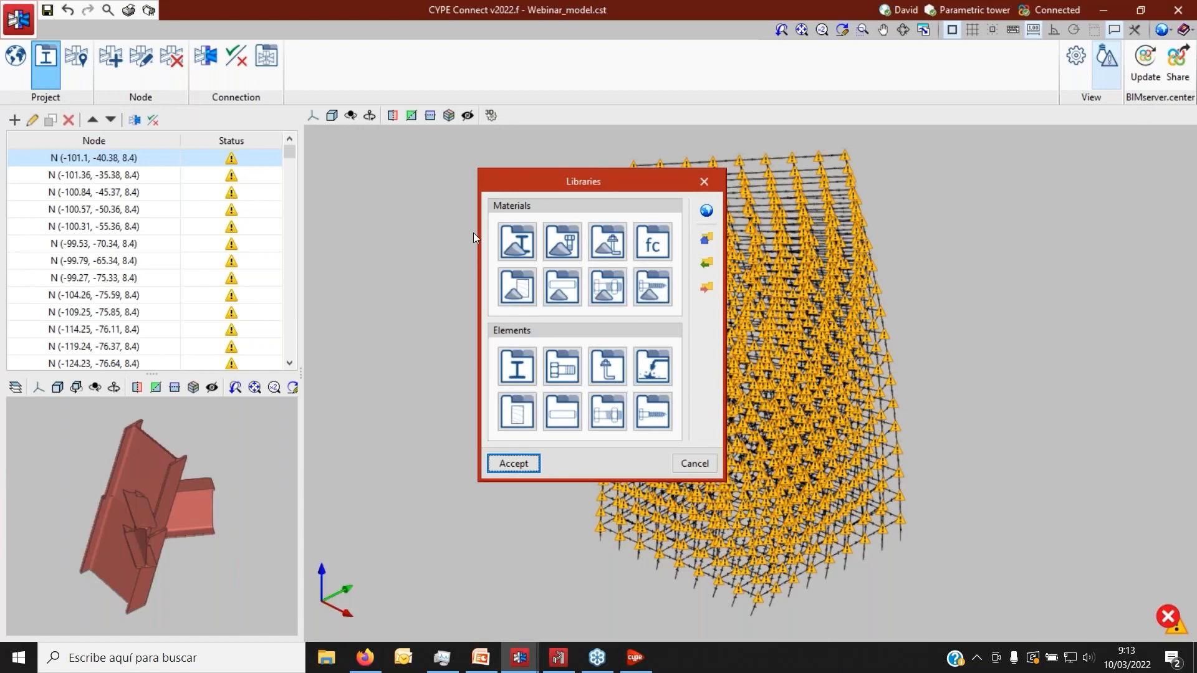
left_click(515, 242)
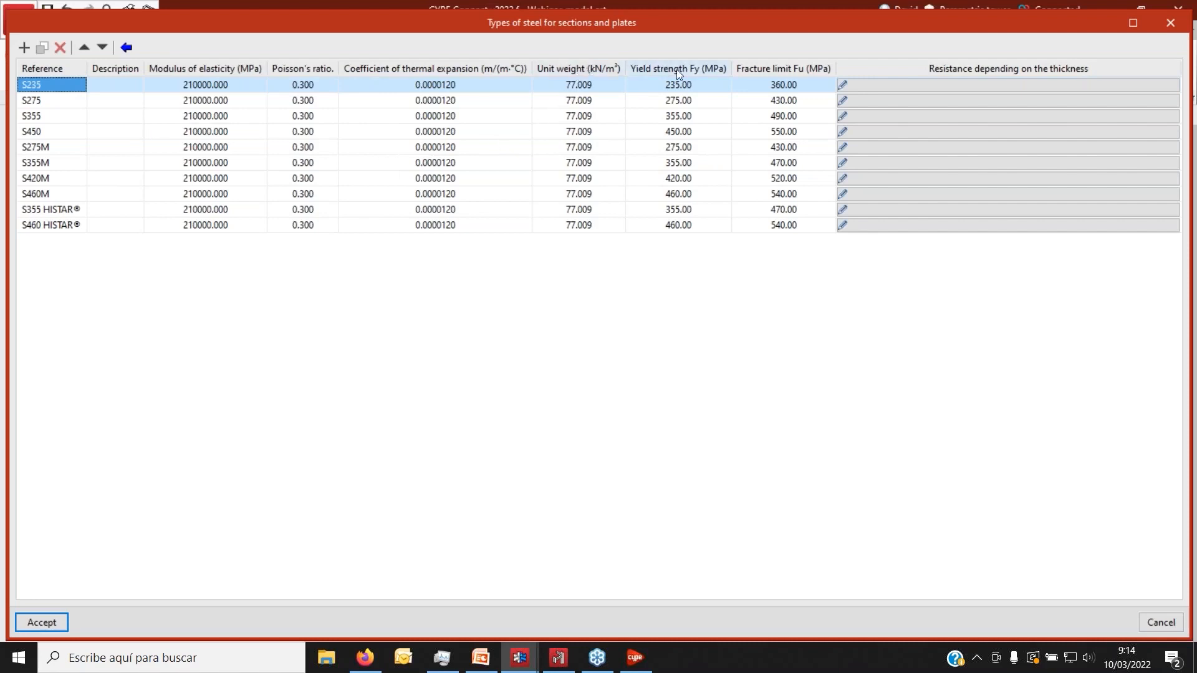
left_click(1172, 25)
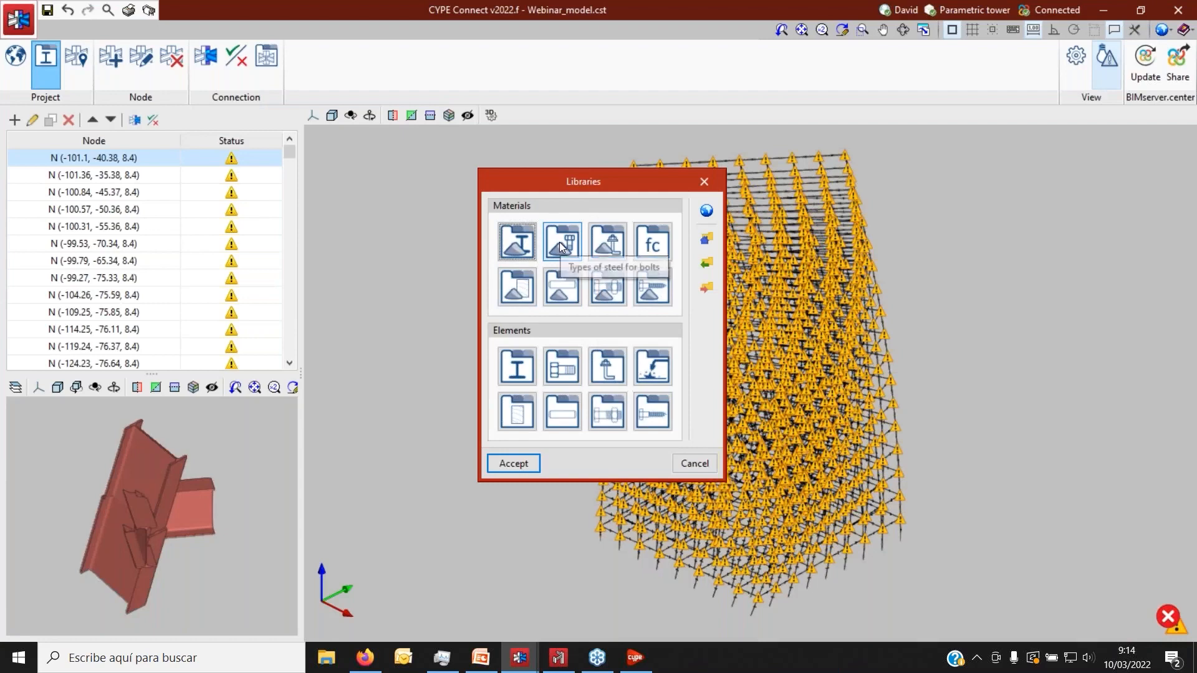
left_click(559, 242)
left_click(996, 21)
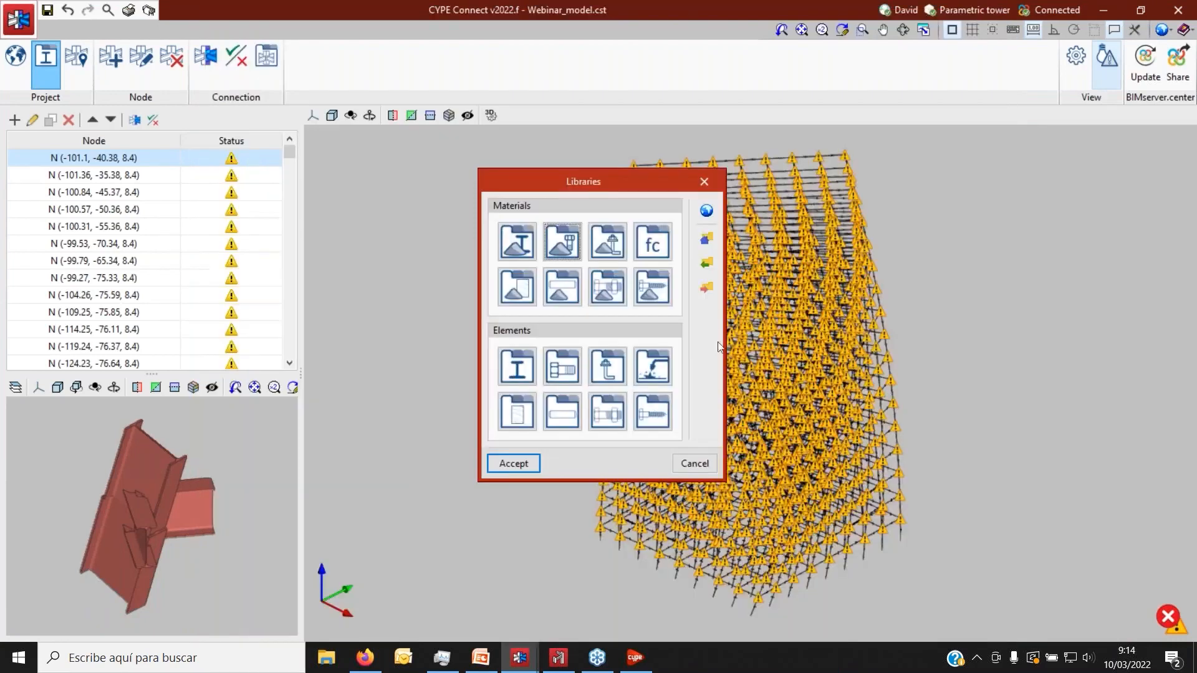
left_click(613, 245)
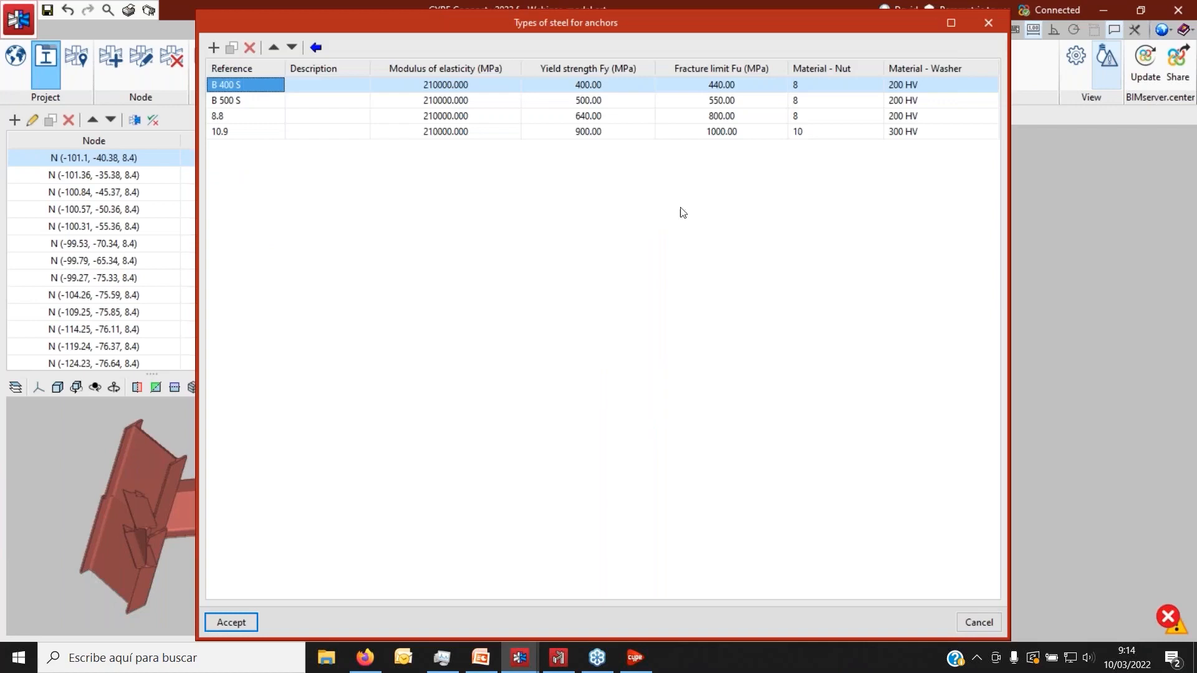
left_click(988, 23)
left_click(654, 244)
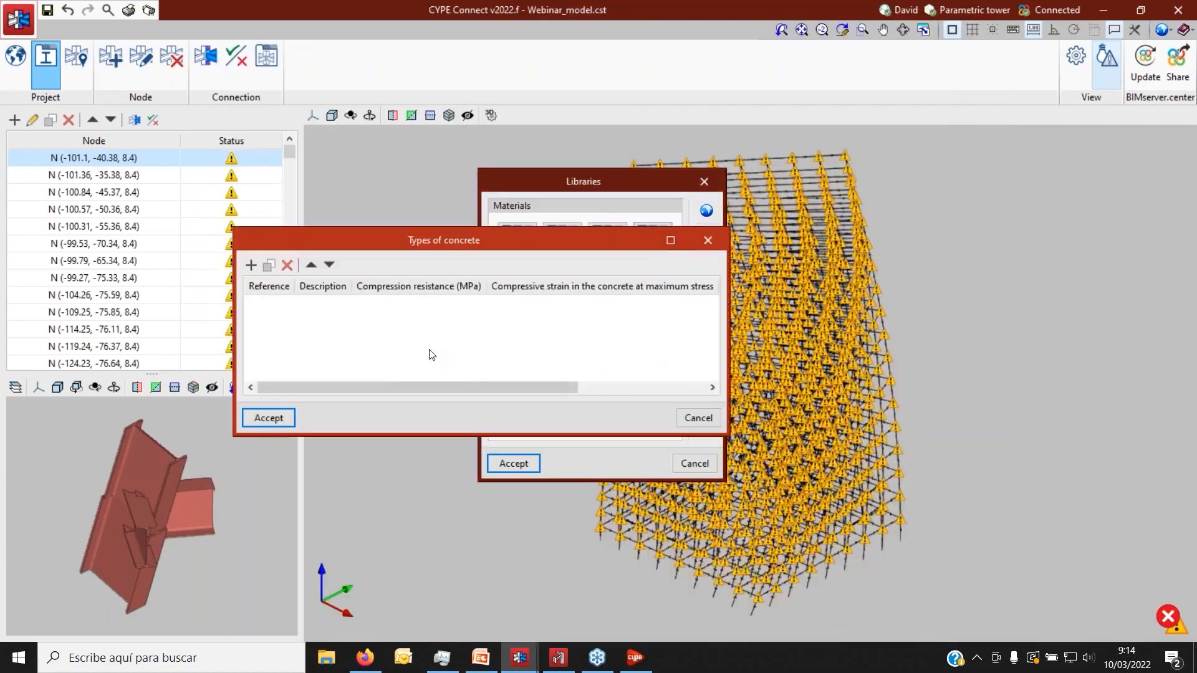
left_click(689, 417)
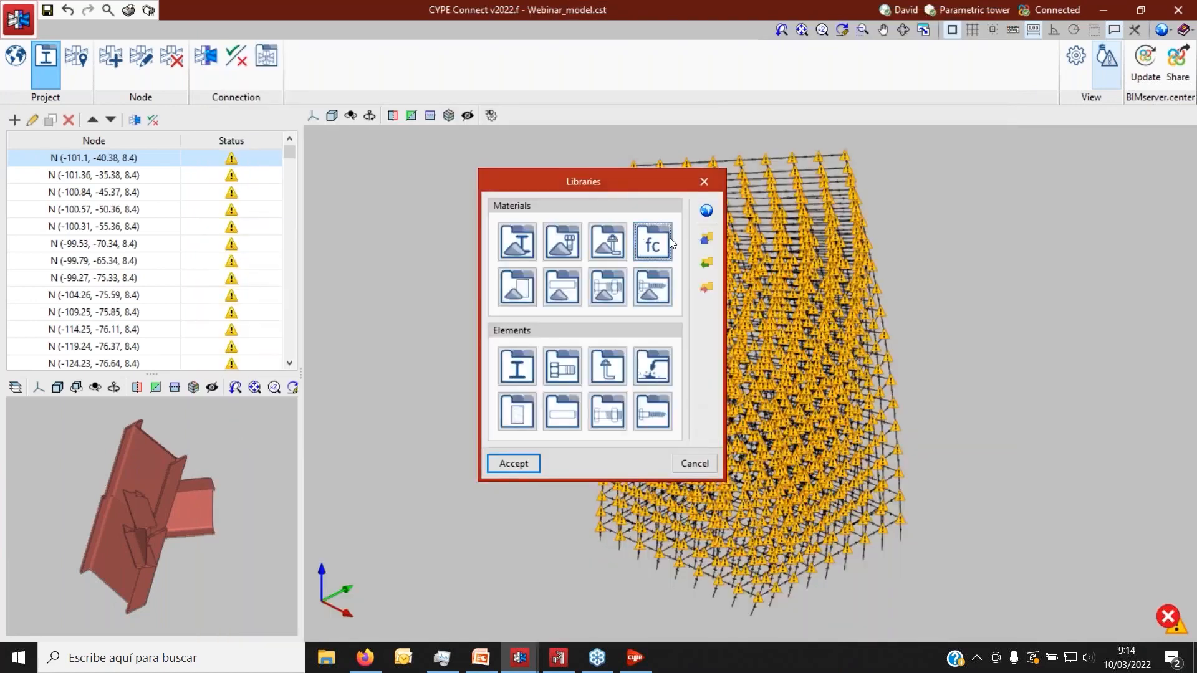
Browse the steel section library's manufacturing types and its rolled I, C and L section series.
left_click(517, 367)
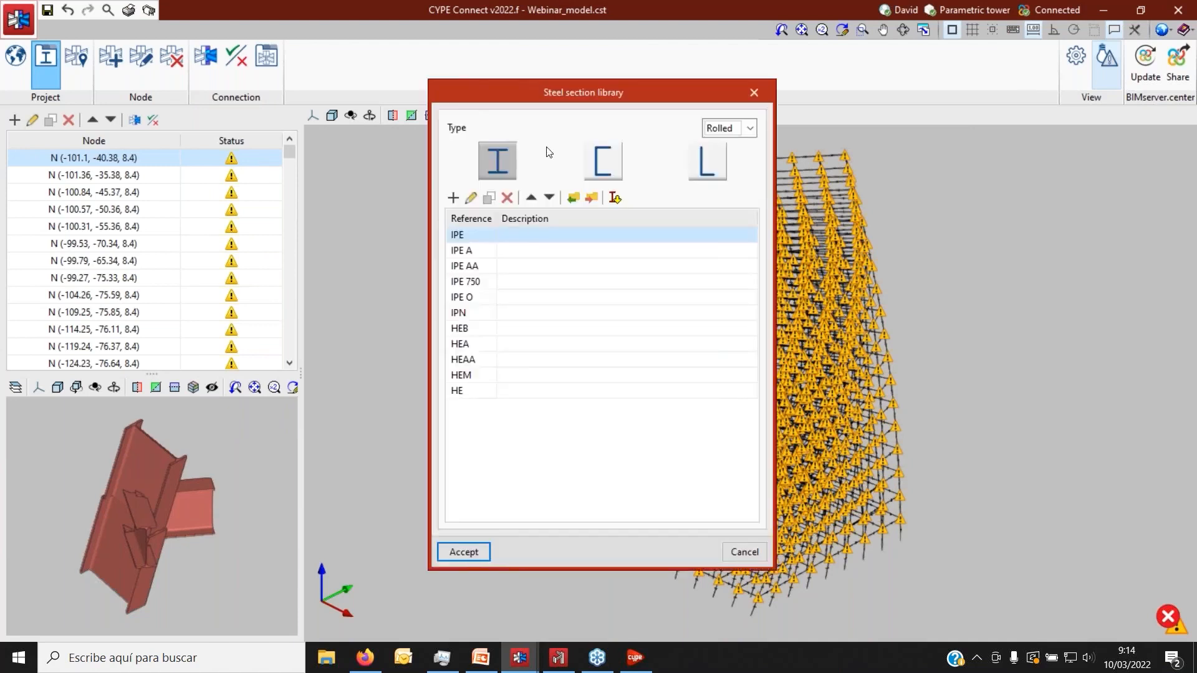
left_click(741, 128)
left_click(734, 160)
left_click(748, 128)
left_click(741, 145)
left_click(602, 163)
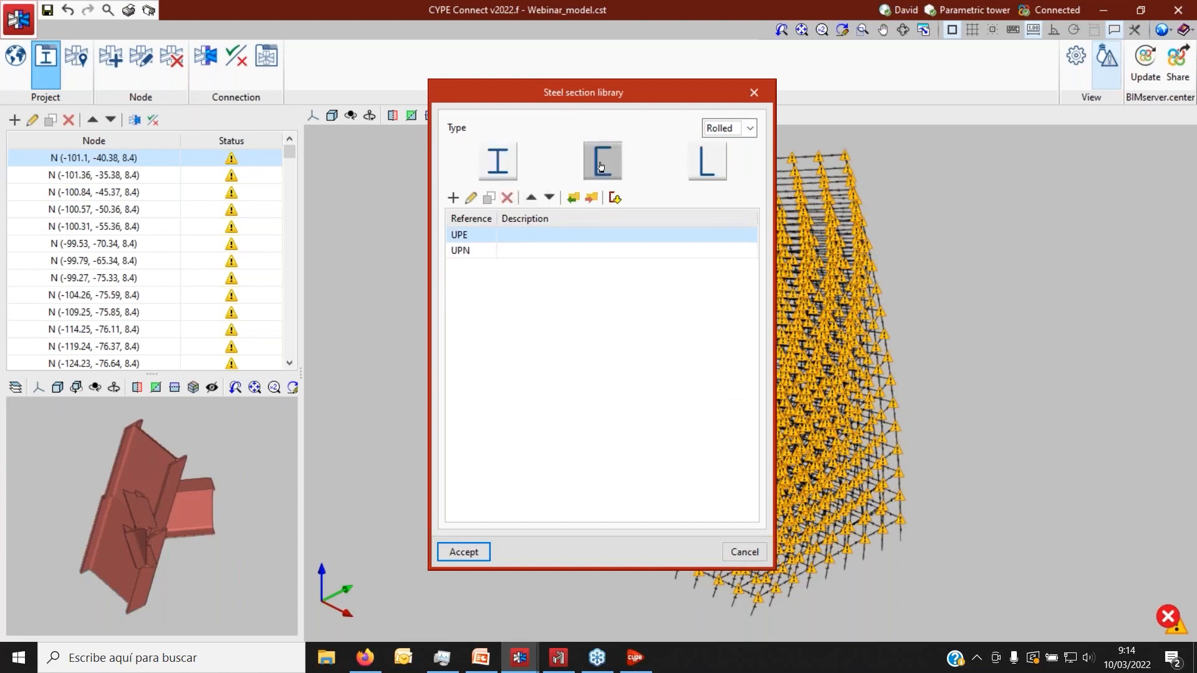
left_click(707, 164)
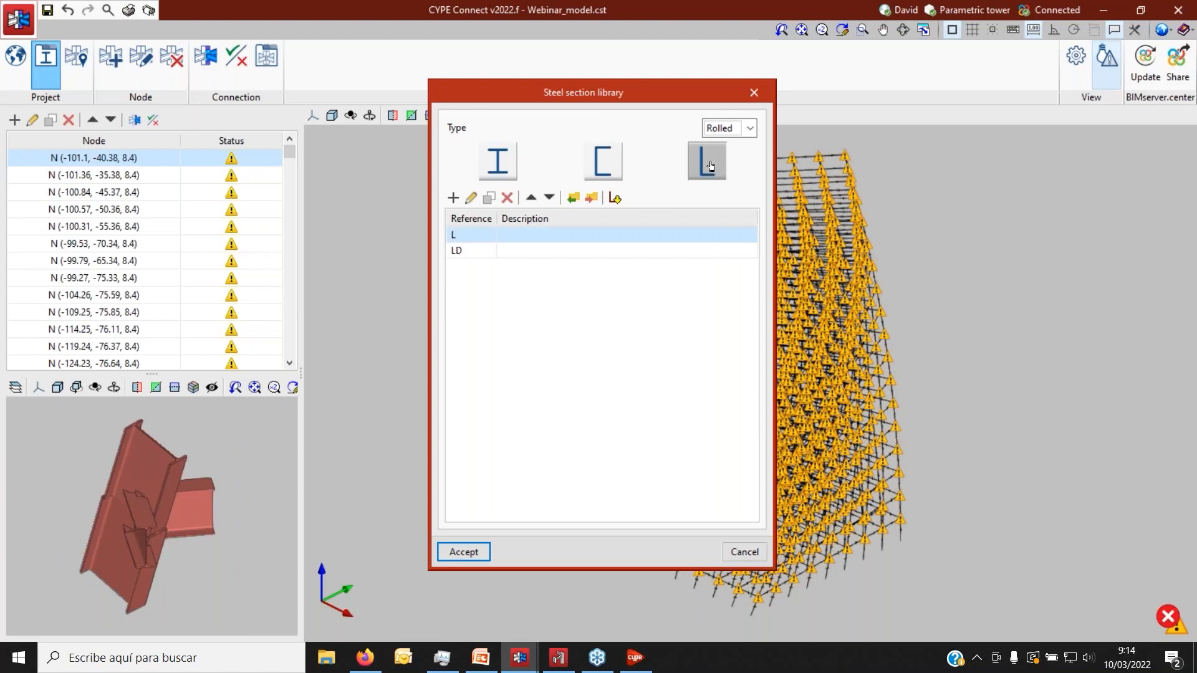
left_click(494, 166)
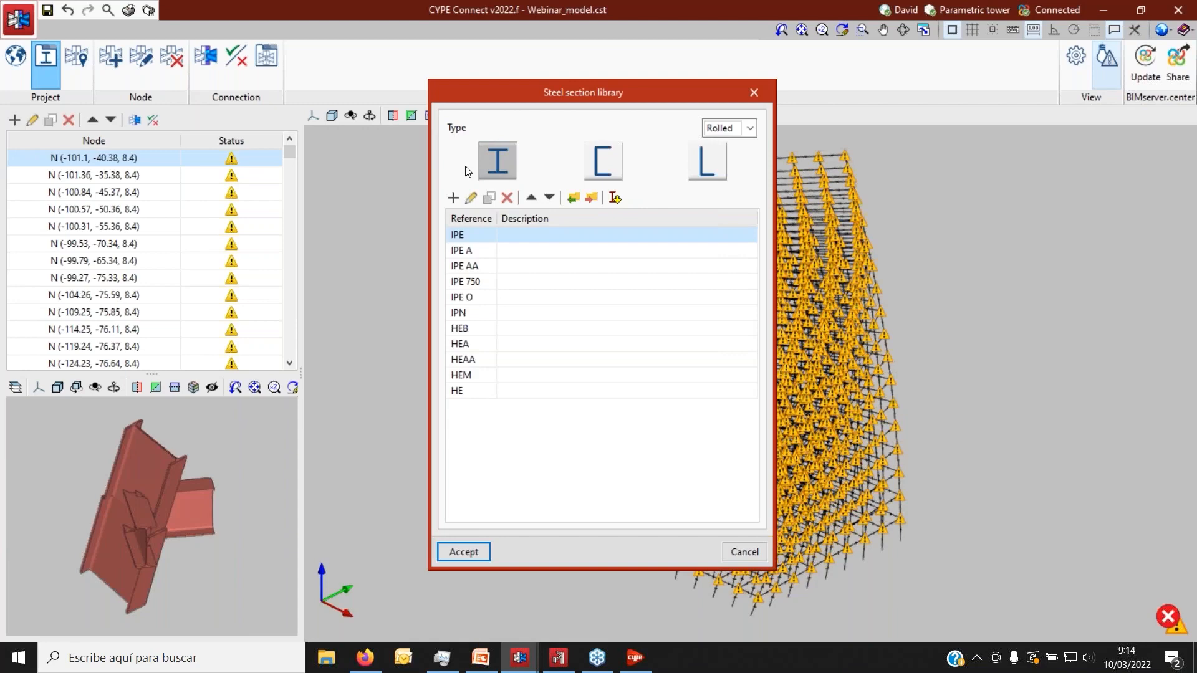
Inspect the IPE series' dimensions and the predefined section series available for import, and close the libraries without changes.
left_click(471, 199)
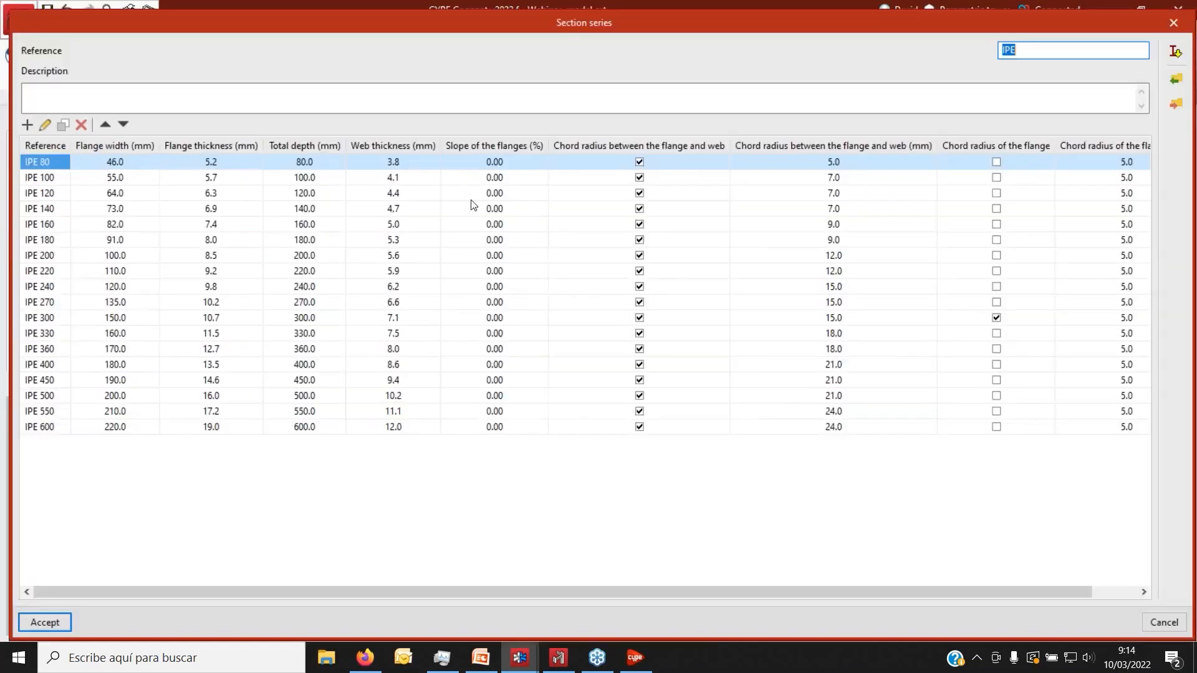
left_click(1174, 23)
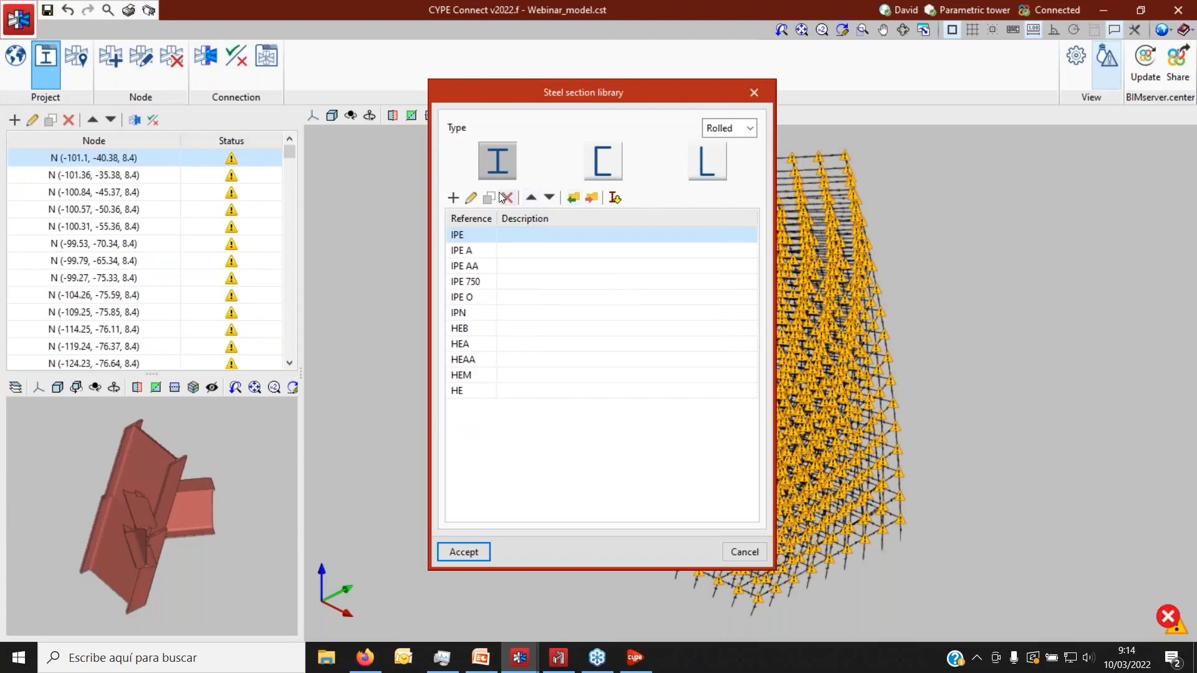
left_click(614, 198)
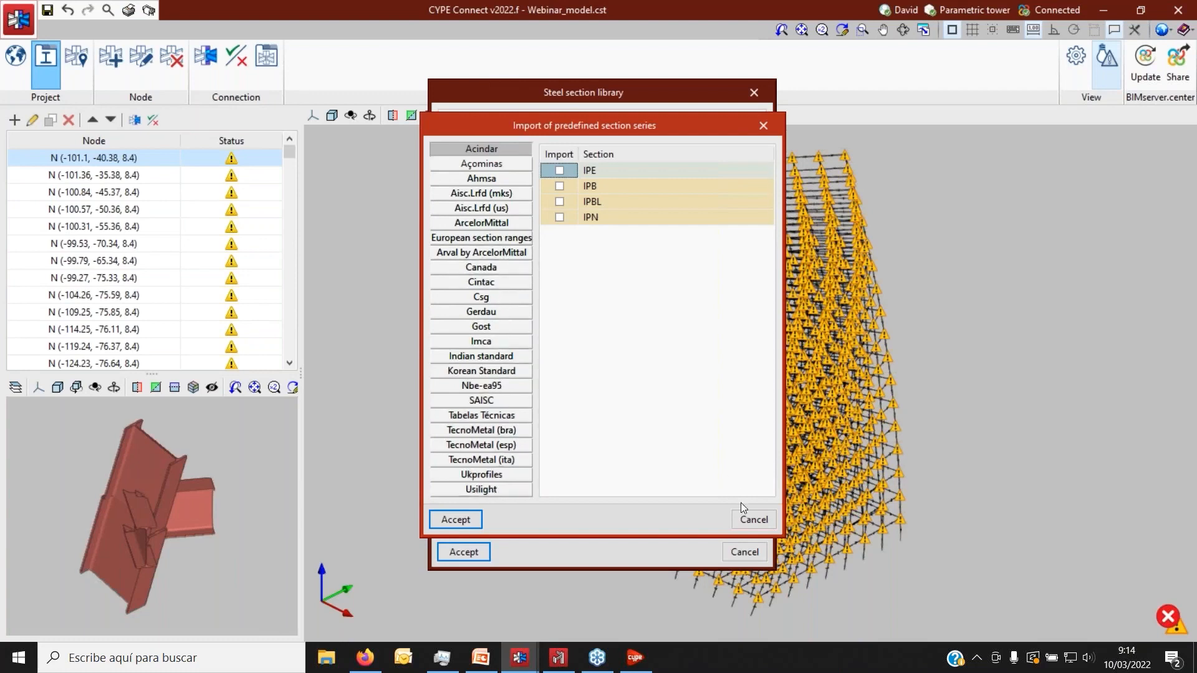
left_click(752, 519)
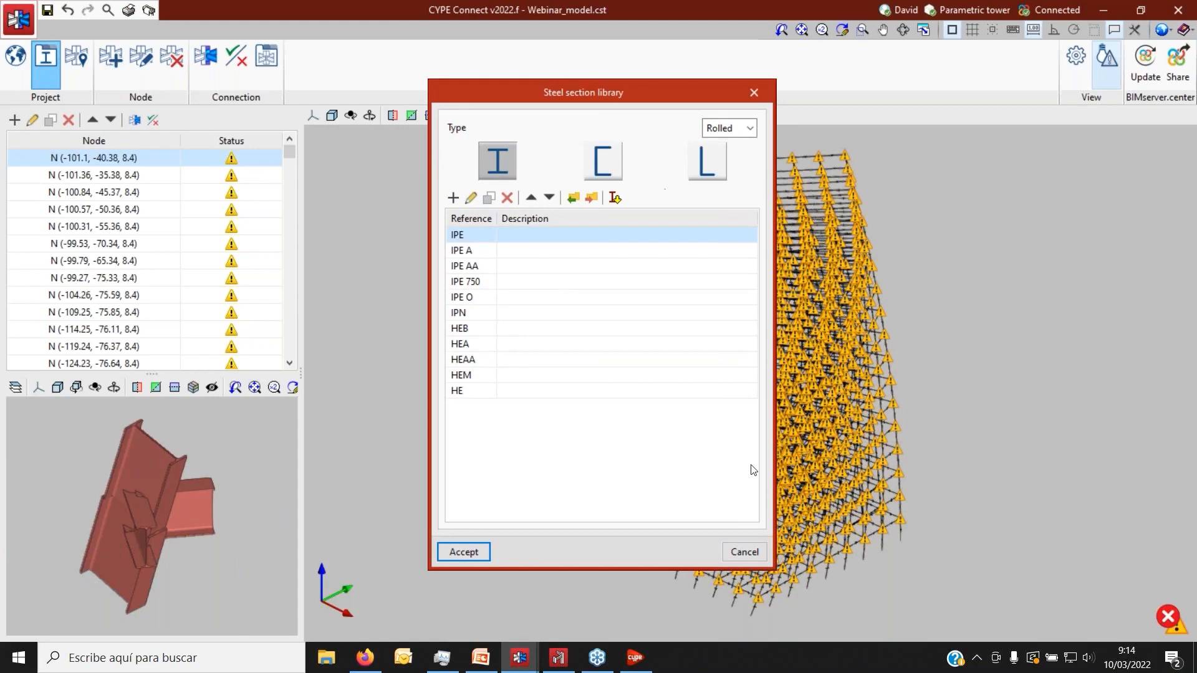
left_click(746, 551)
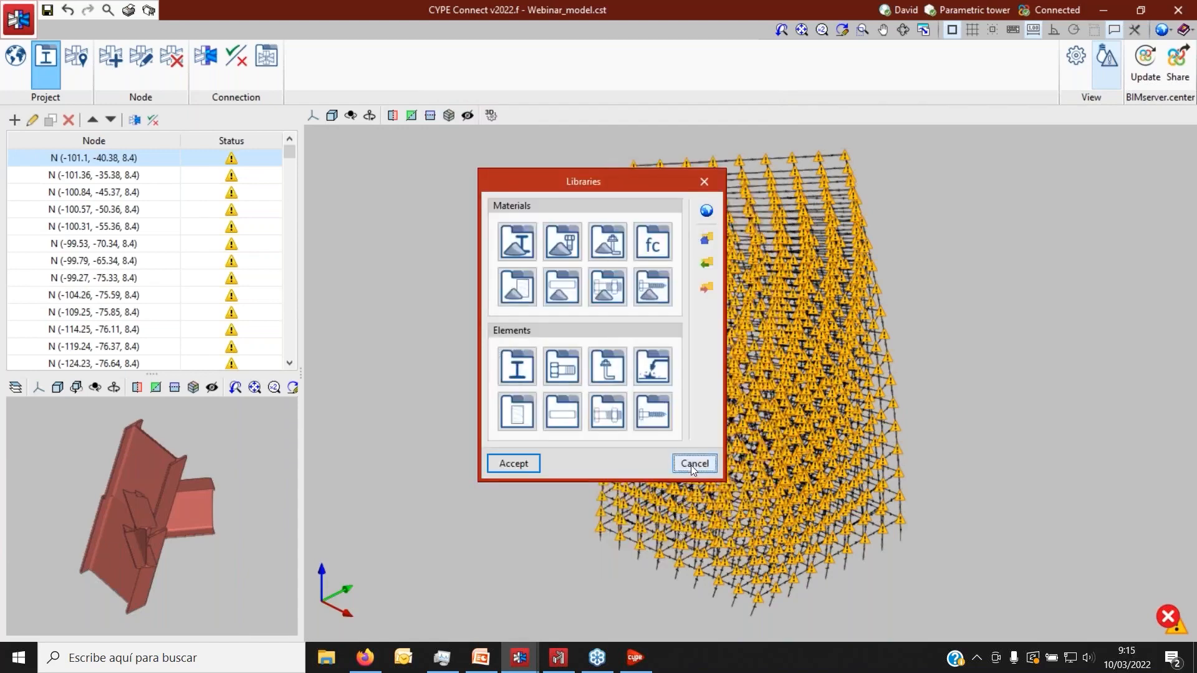
left_click(693, 464)
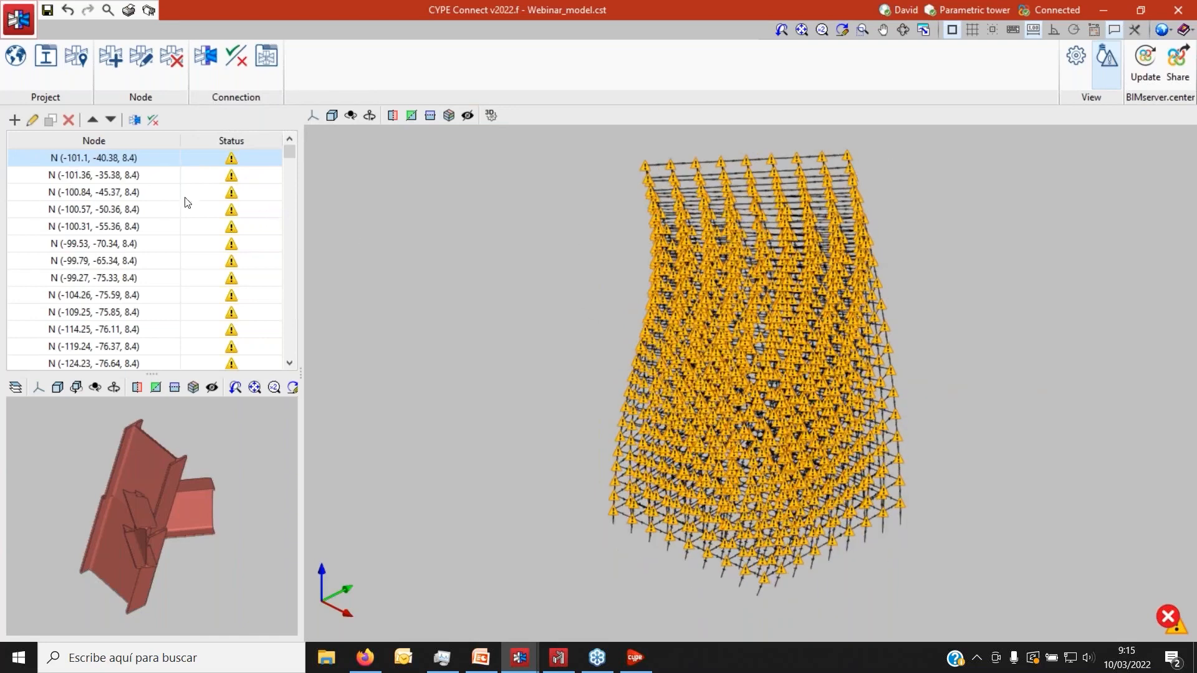
Look through the node list, select node N (-103.81, -44.01, 75.6) and check its connection status.
left_click_drag(289, 154, 290, 232)
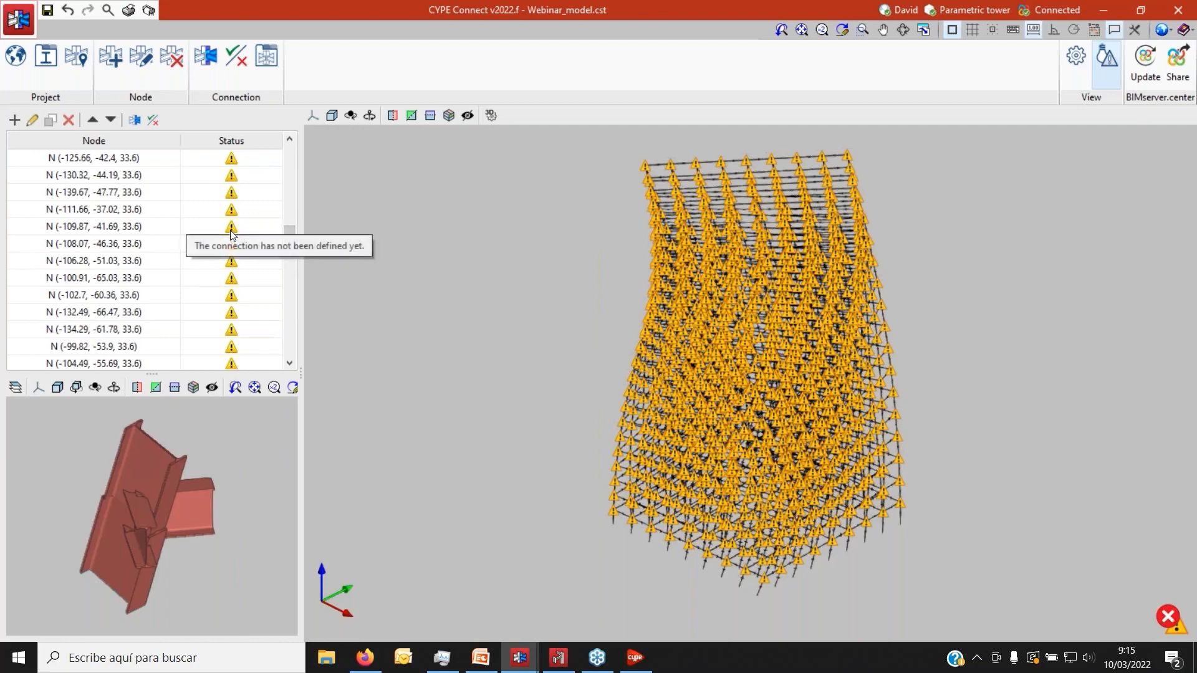
left_click_drag(289, 234, 289, 355)
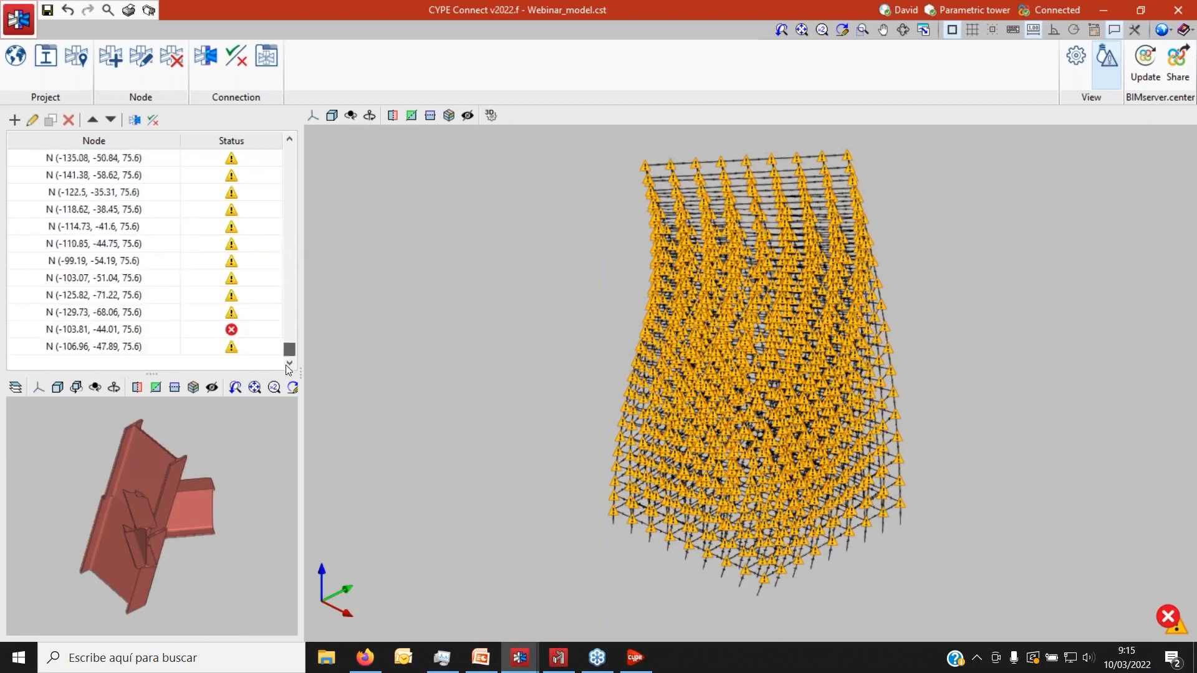
left_click(256, 330)
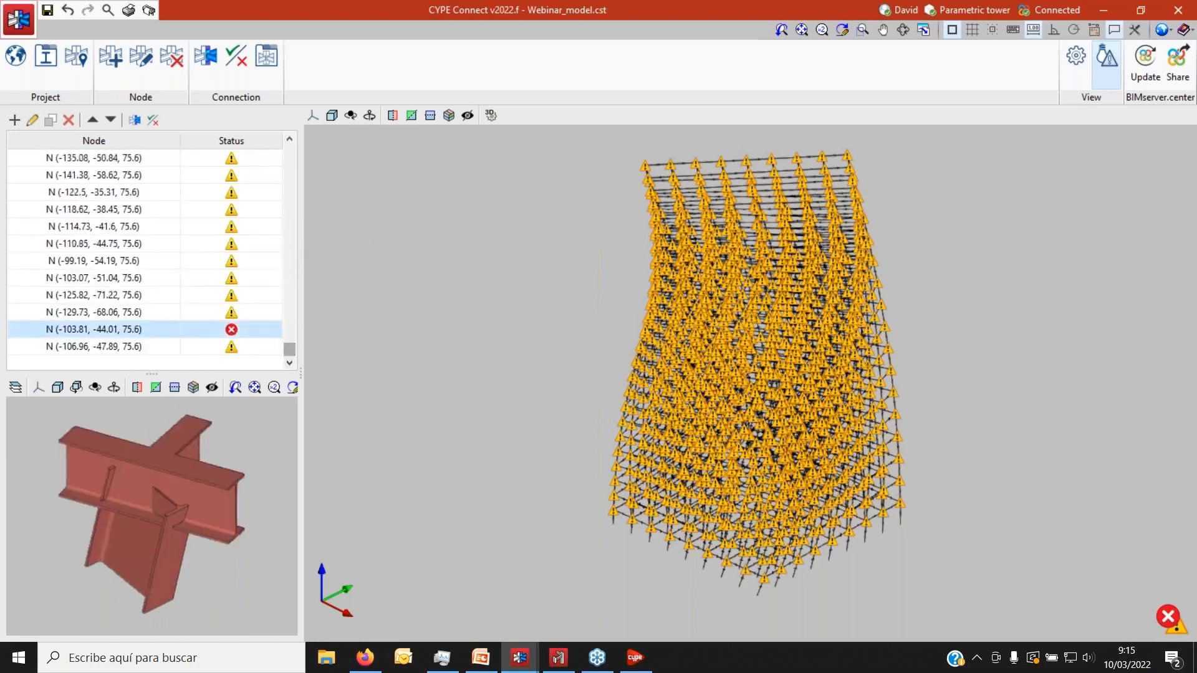
mouse_move(187, 329)
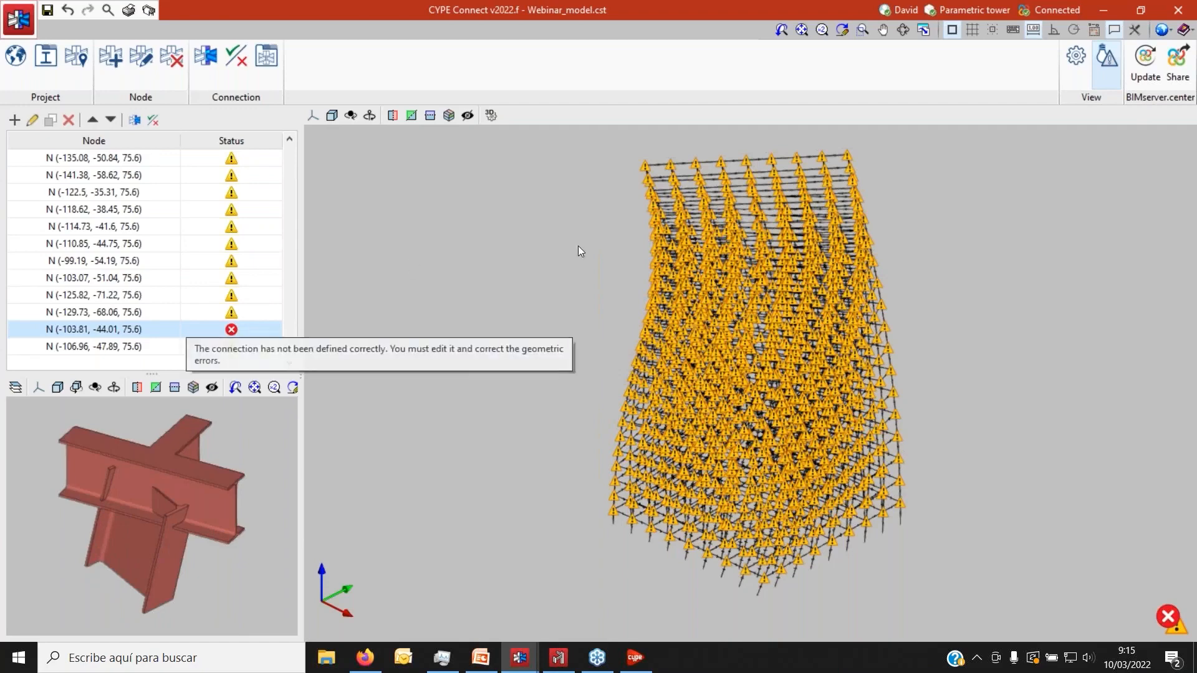
Open the connection of node N (-103.81, -44.01, 75.6) for editing from the tower model.
scroll(890, 160, "up", 1)
scroll(885, 159, "up", 8)
scroll(858, 192, "up", 5)
scroll(846, 267, "up", 5)
left_click(205, 60)
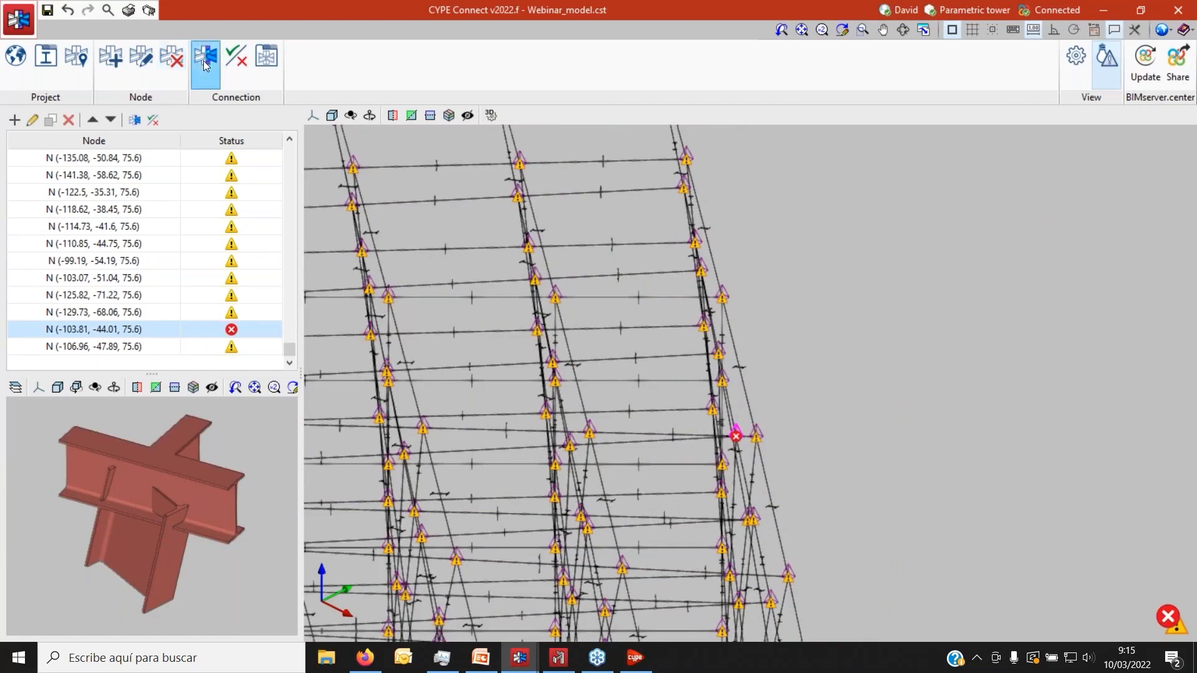
left_click(735, 436)
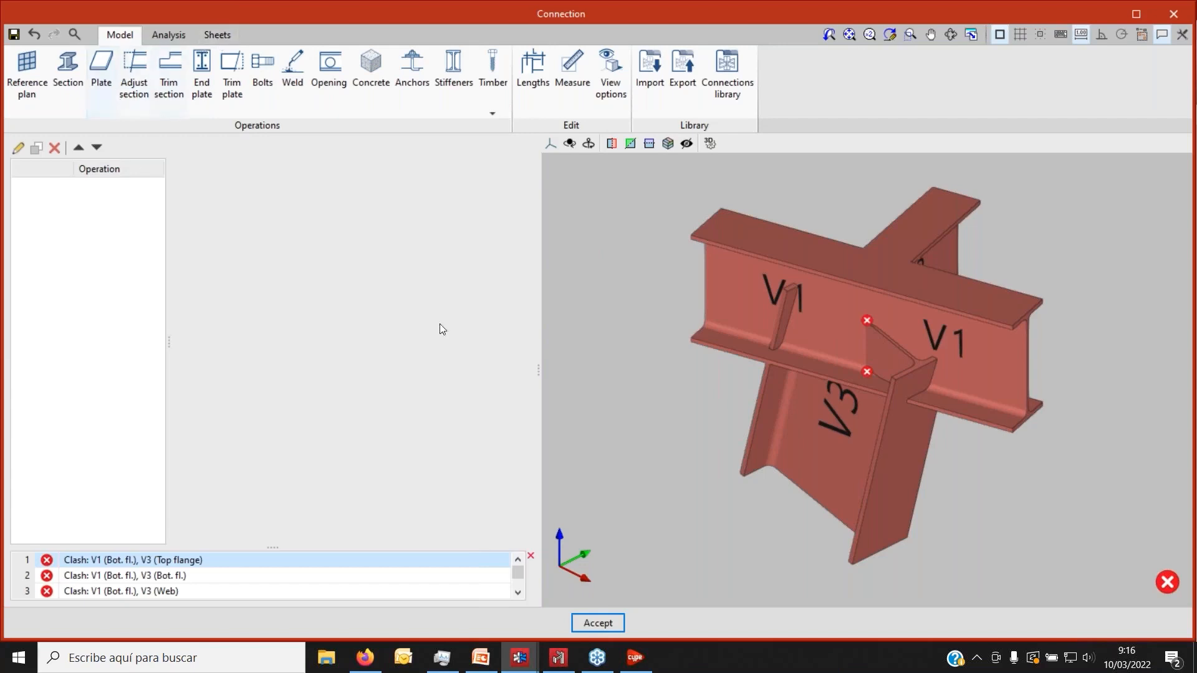
Examine the connection's sections and the clashes between V1 and V3 in the 3D view.
mouse_move(776, 429)
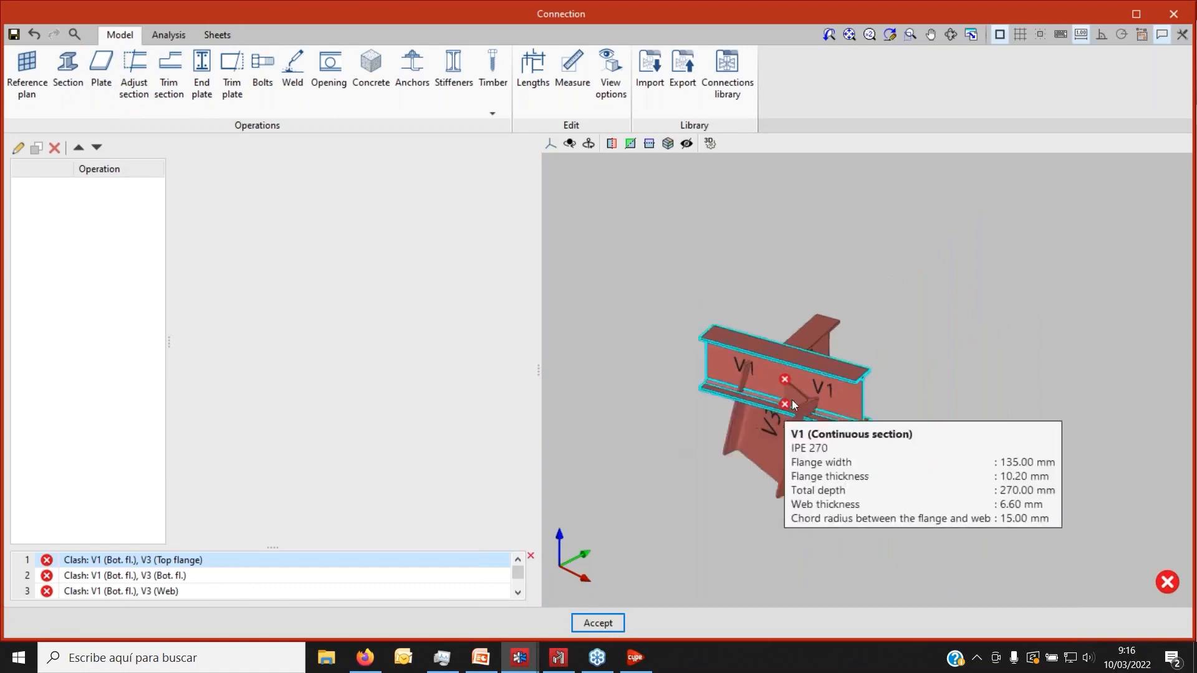
scroll(778, 403, "up", 5)
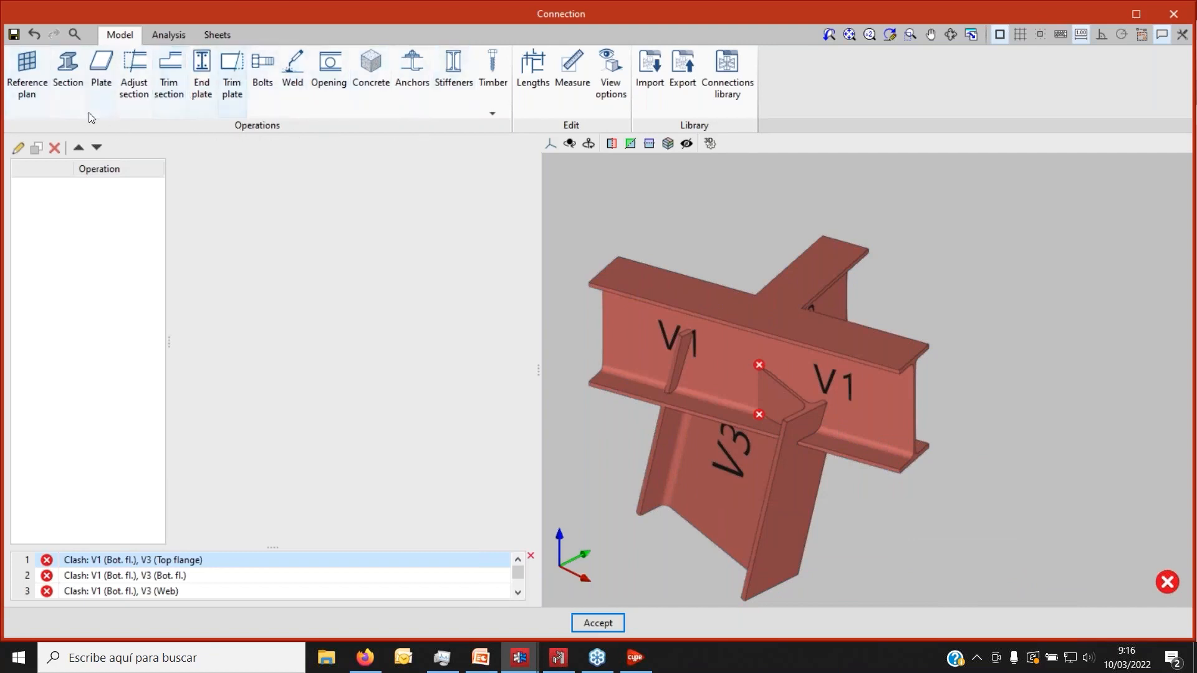
scroll(779, 429, "up", 1)
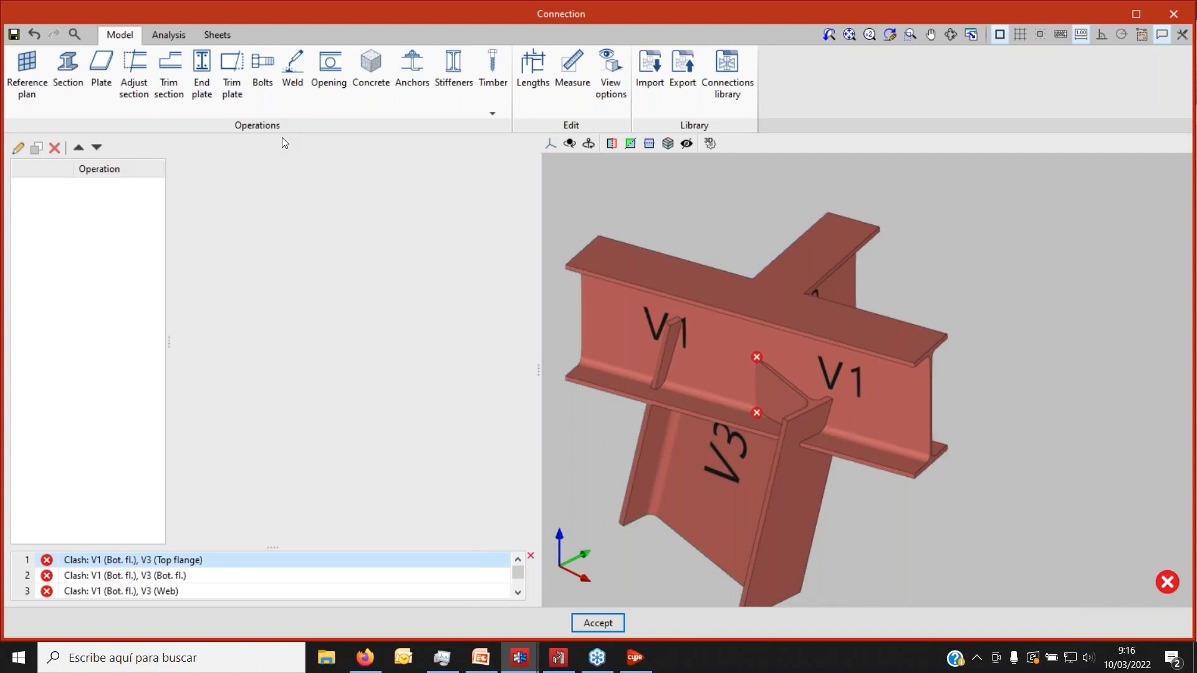
Add an end plate to section V3 and join it to the nearest face of section V1.
left_click(210, 91)
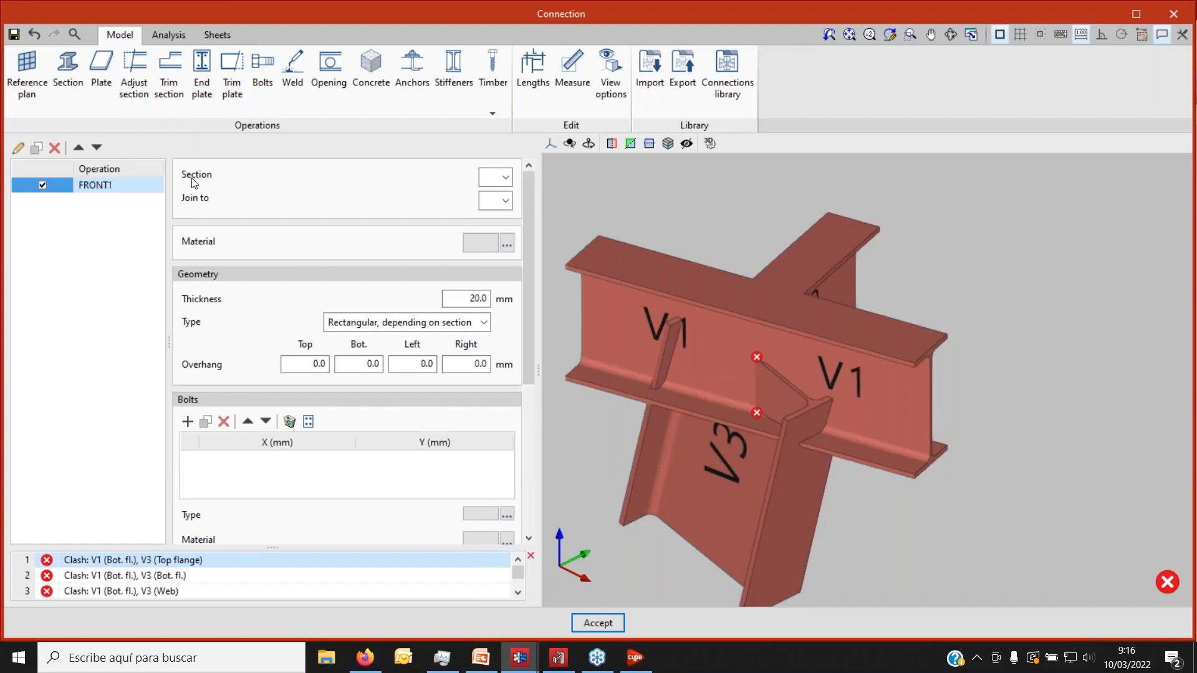
left_click(502, 177)
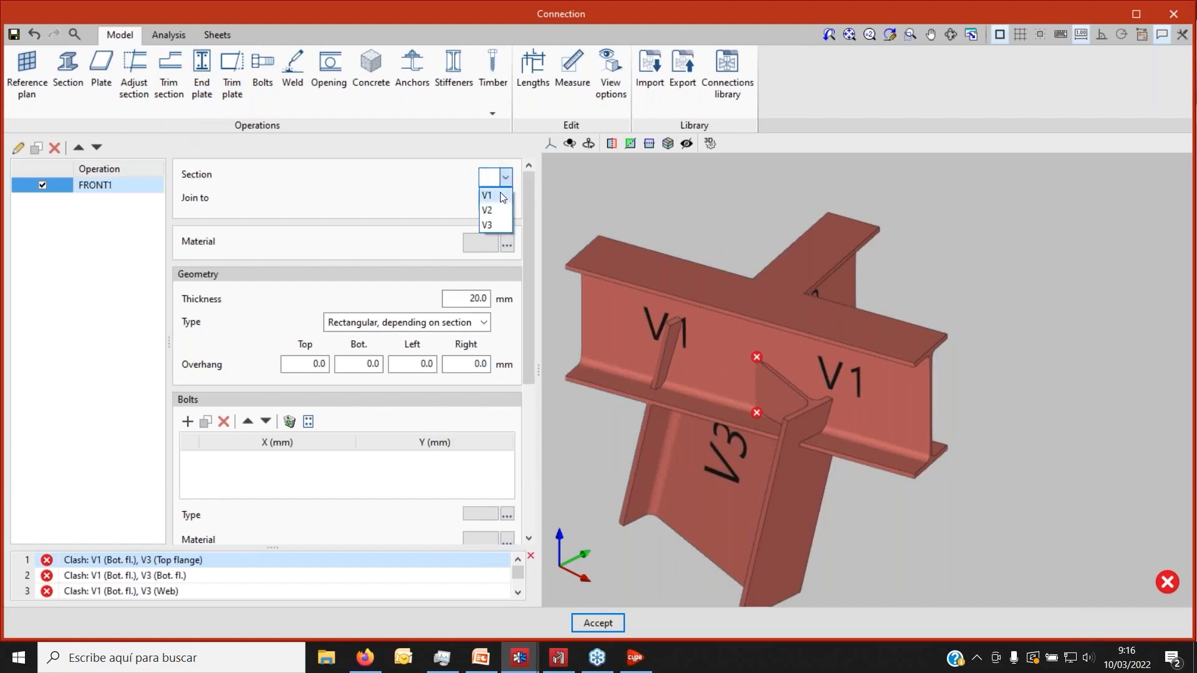
left_click(493, 226)
left_click(506, 202)
left_click(502, 224)
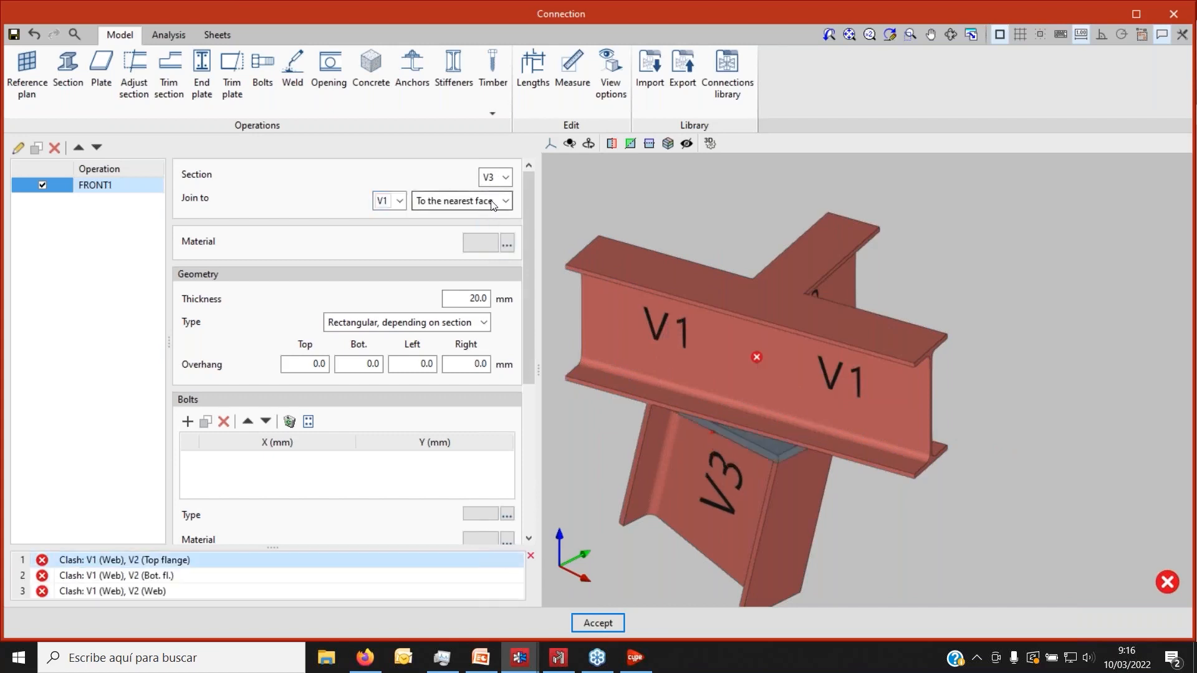
left_click(503, 203)
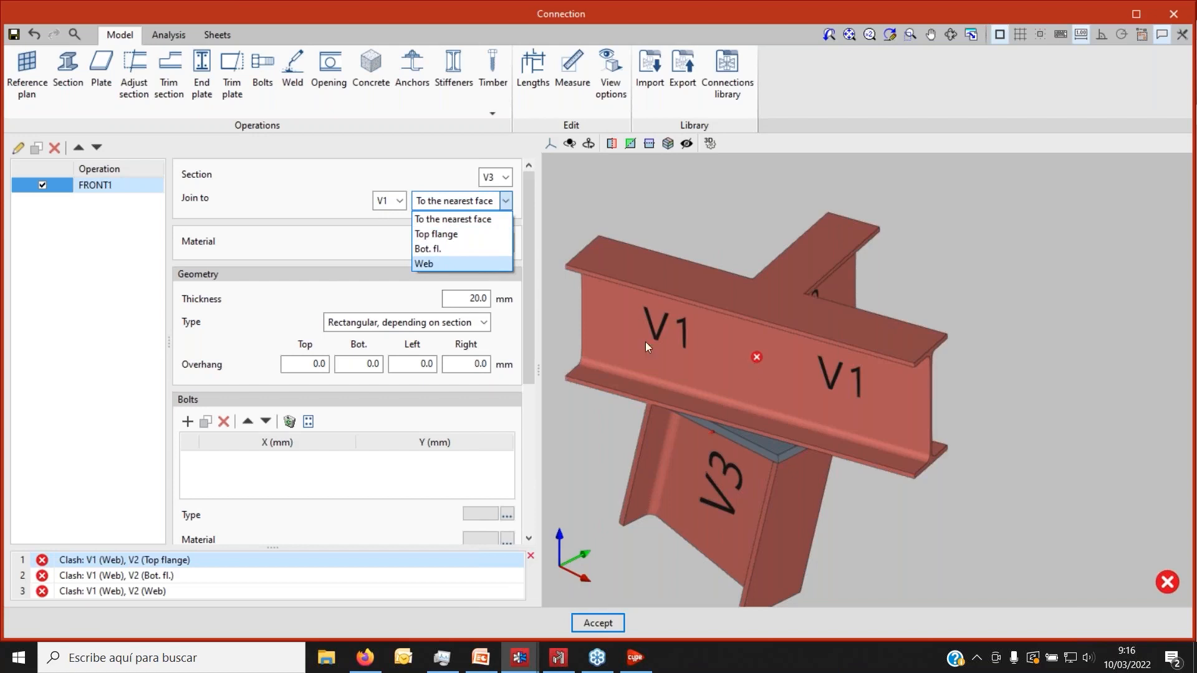
left_click(462, 223)
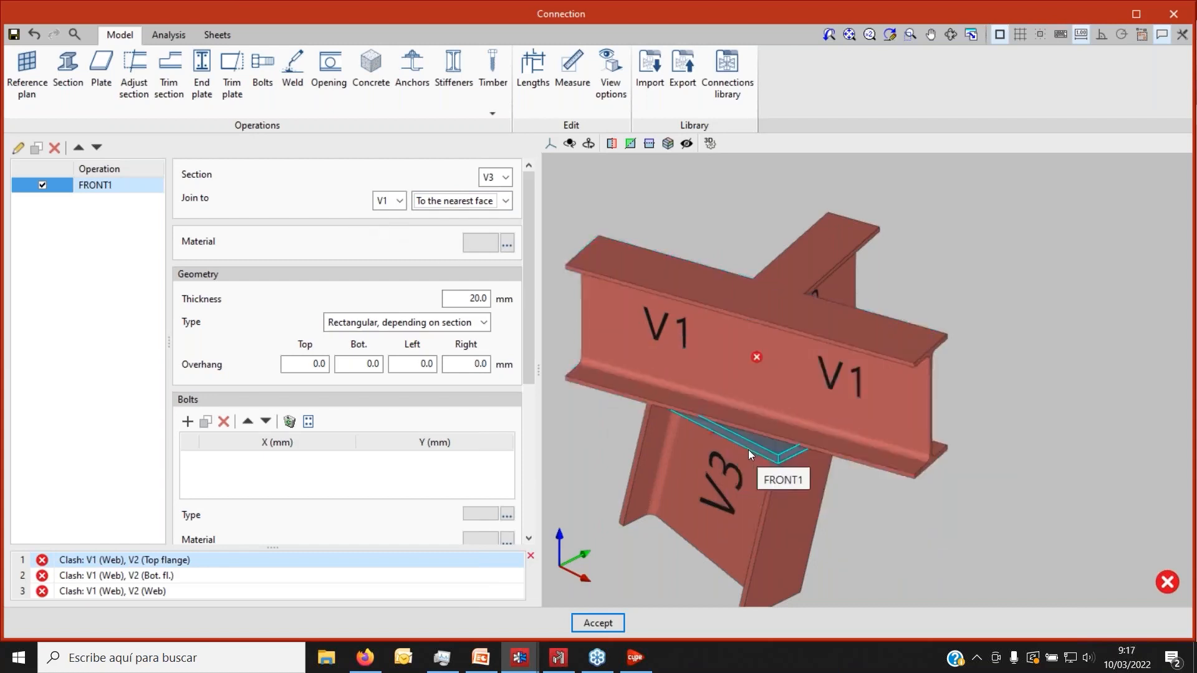
scroll(760, 455, "up", 1)
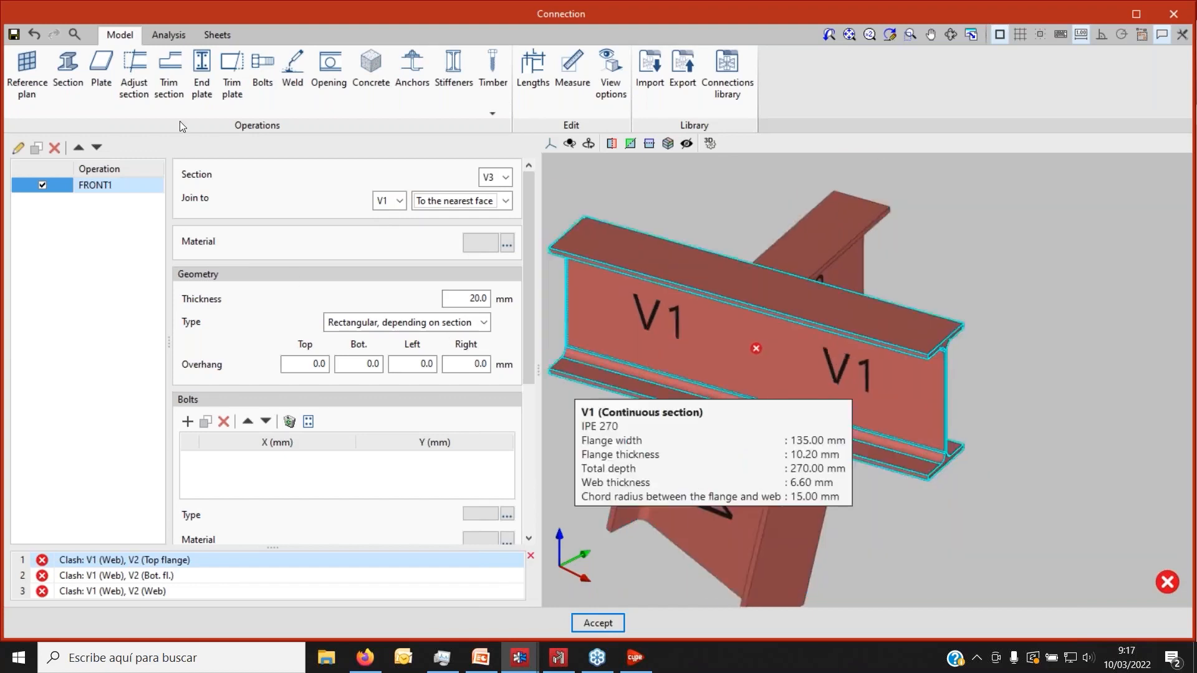
Assign S275 steel to the end plate, then review the material's properties without changing them.
scroll(365, 259, "down", 1)
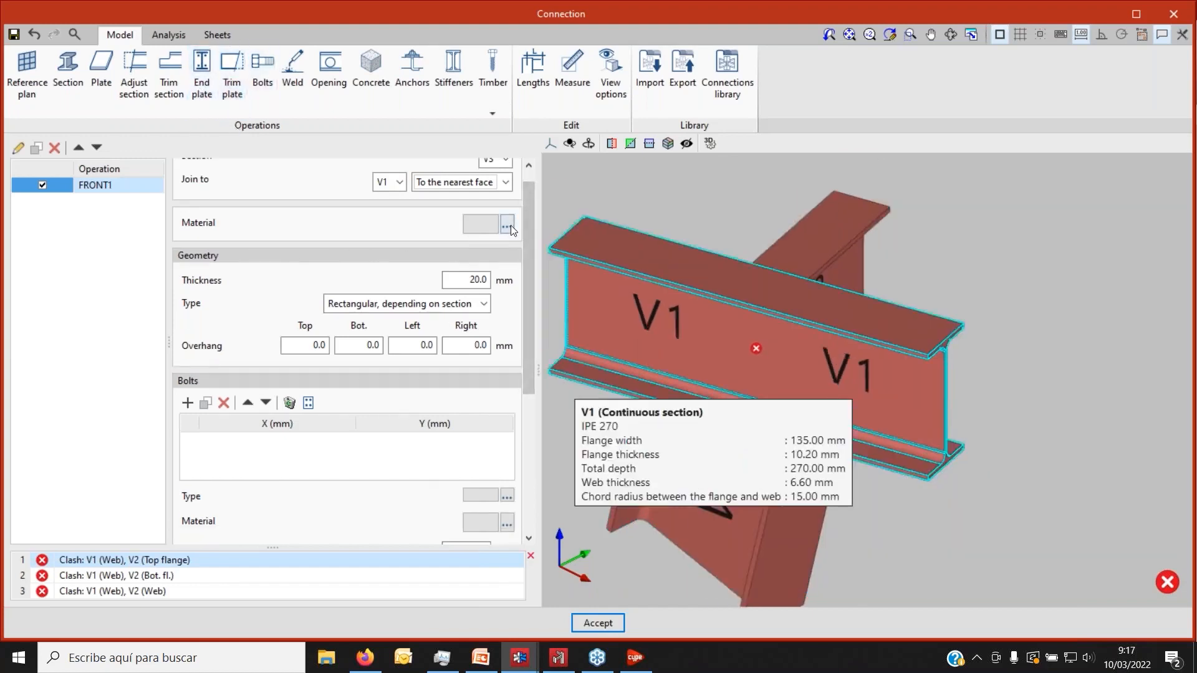
left_click(508, 225)
left_click(615, 320)
scroll(620, 430, "down", 1)
scroll(623, 349, "up", 1)
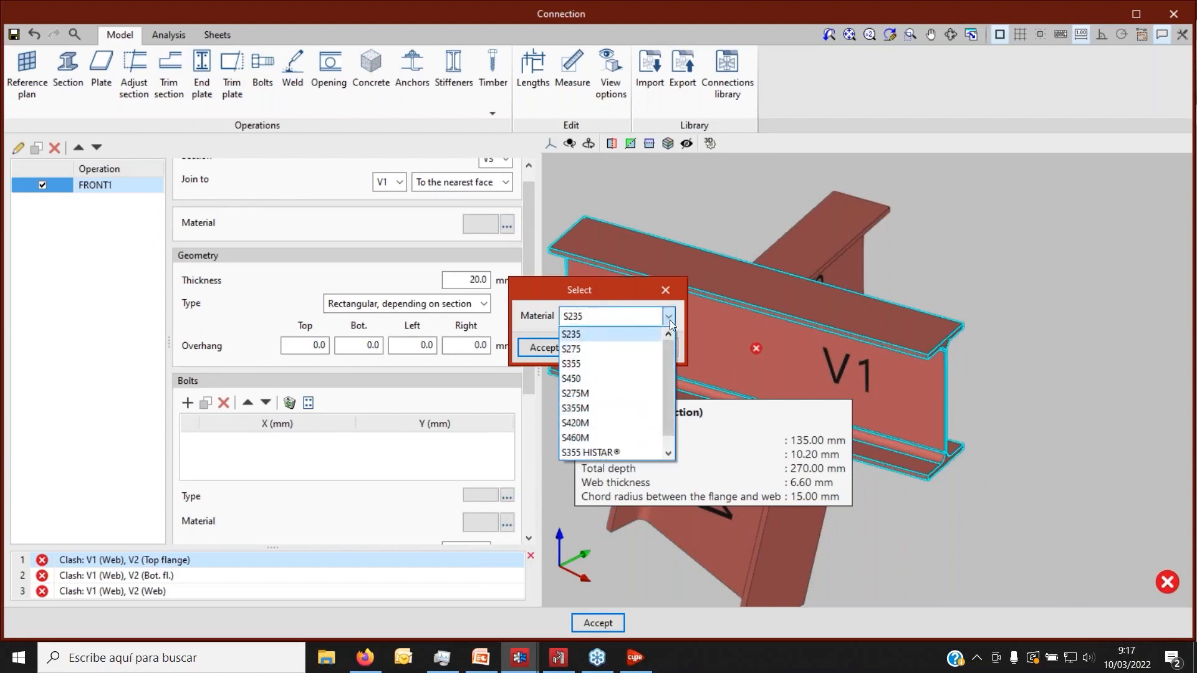
left_click(670, 318)
left_click(669, 317)
left_click(645, 345)
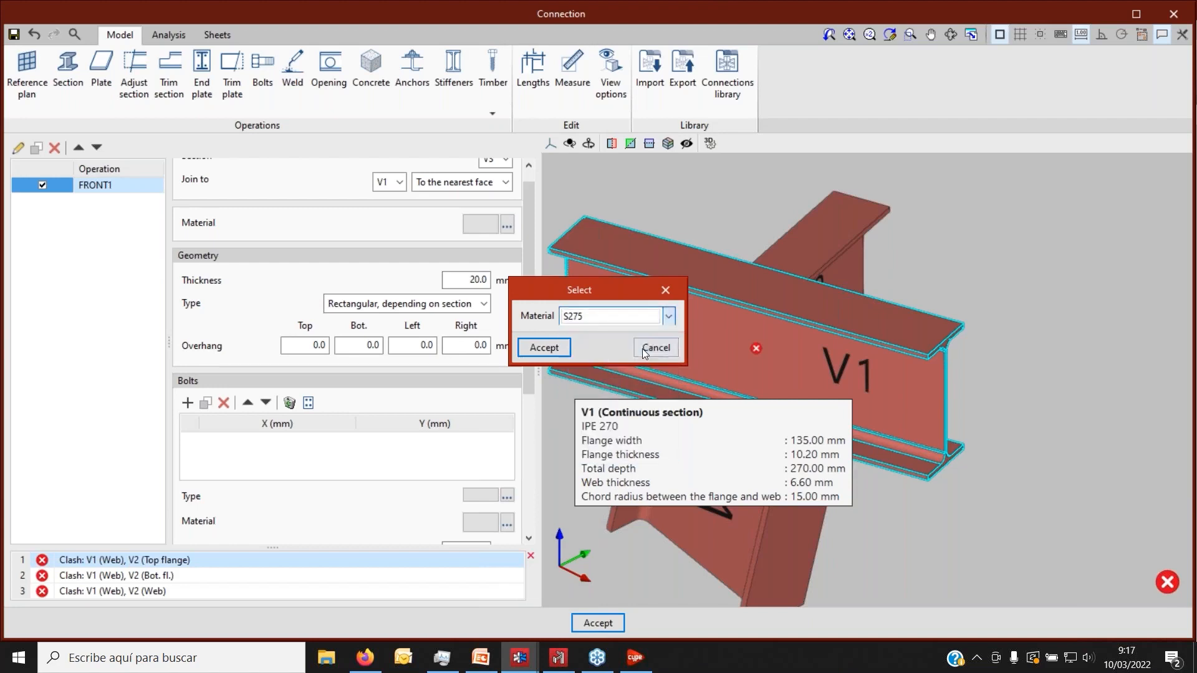
left_click(555, 346)
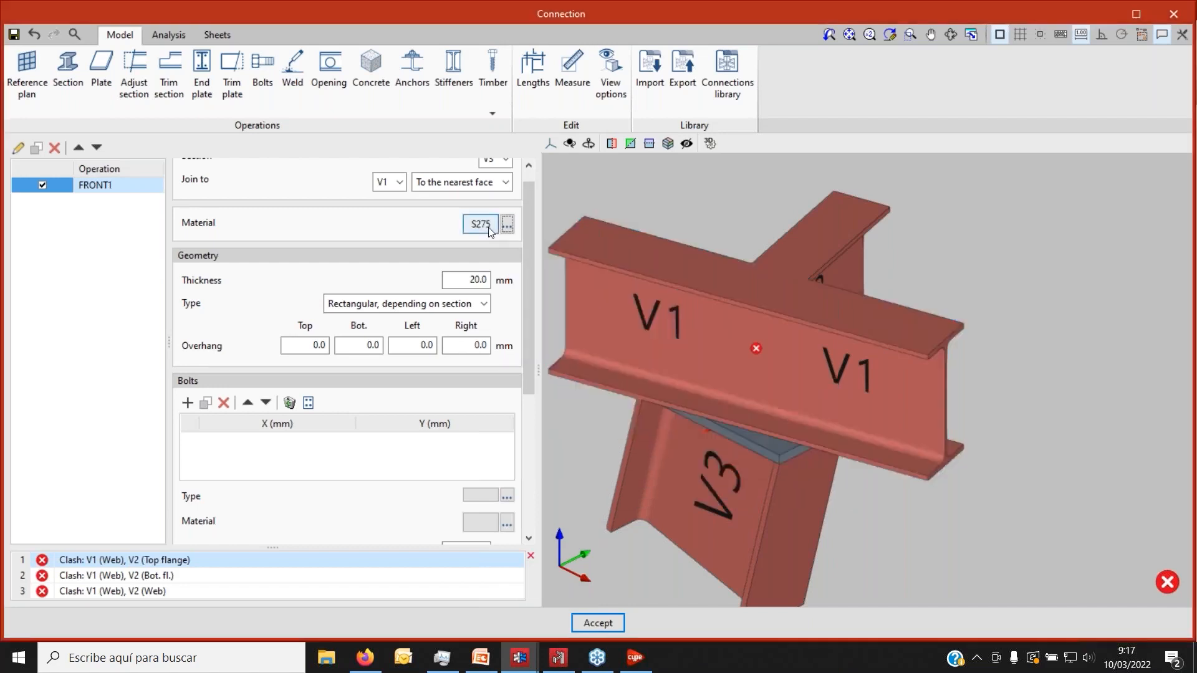
left_click(507, 224)
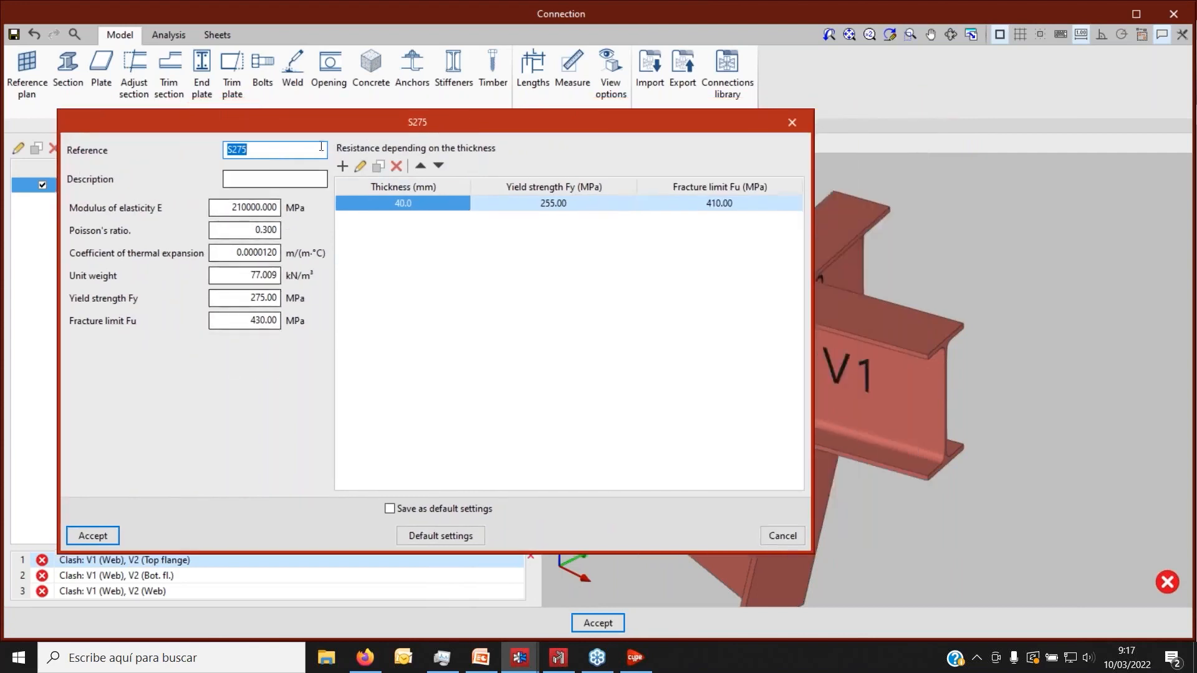
left_click(780, 536)
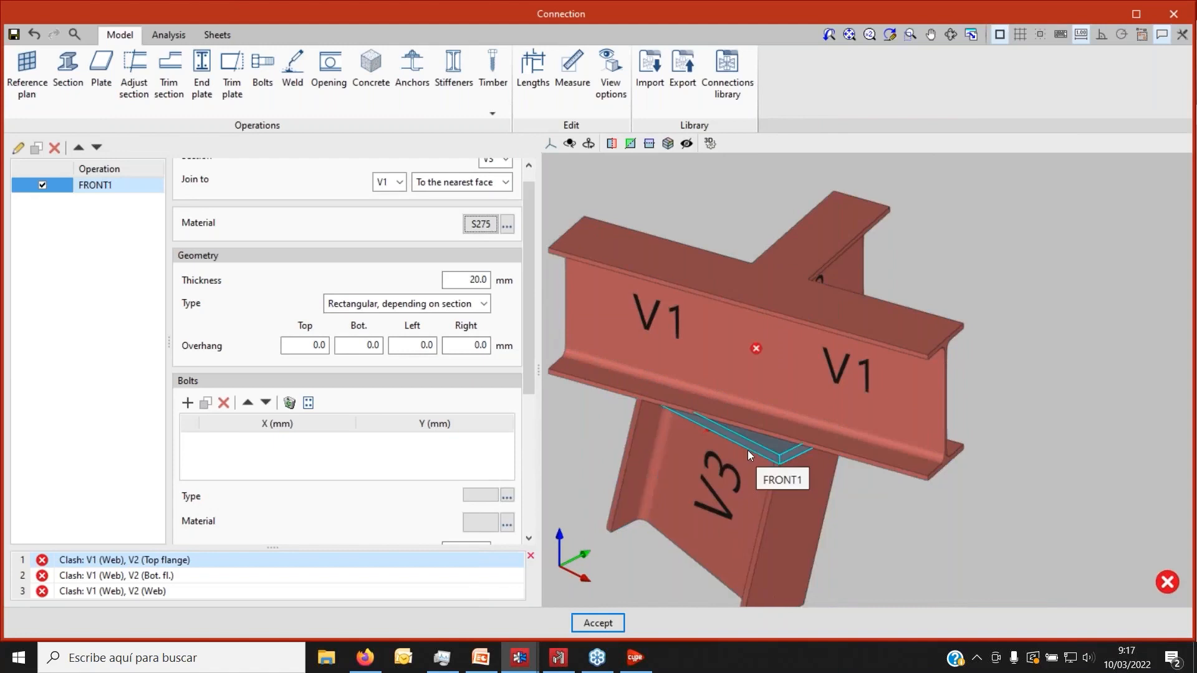
Examine the end plate between V3 and V1 in the 3D view, including from below.
scroll(280, 299, "up", 1)
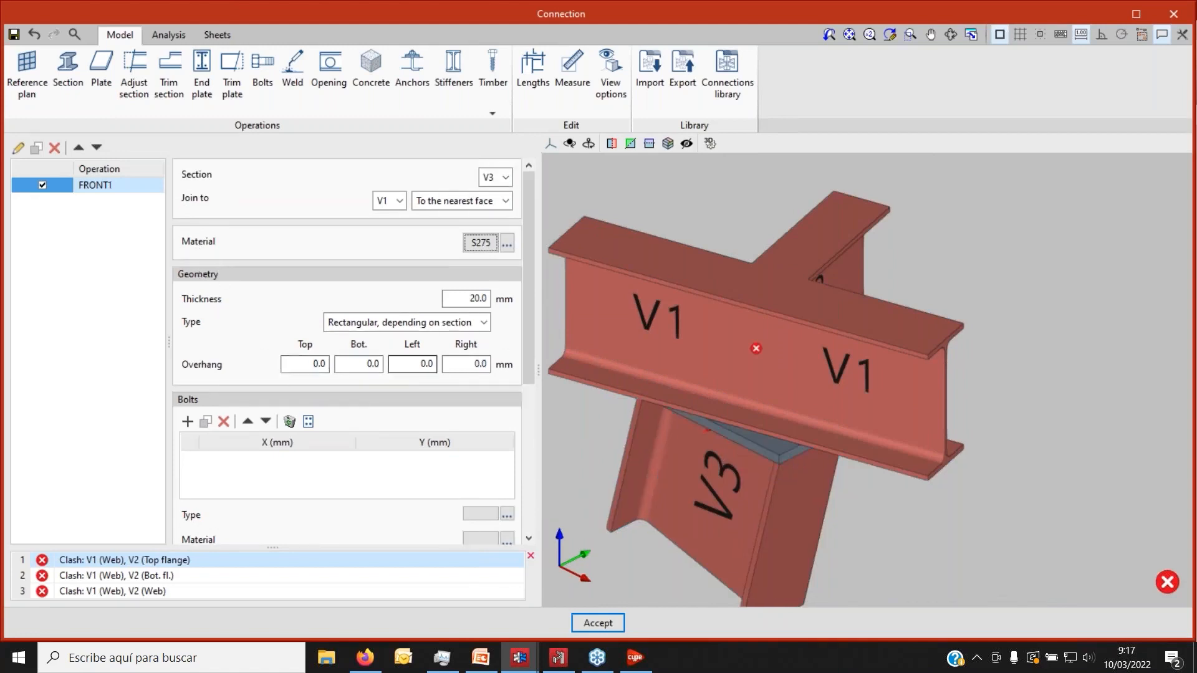
scroll(727, 438, "down", 1)
scroll(435, 387, "down", 2)
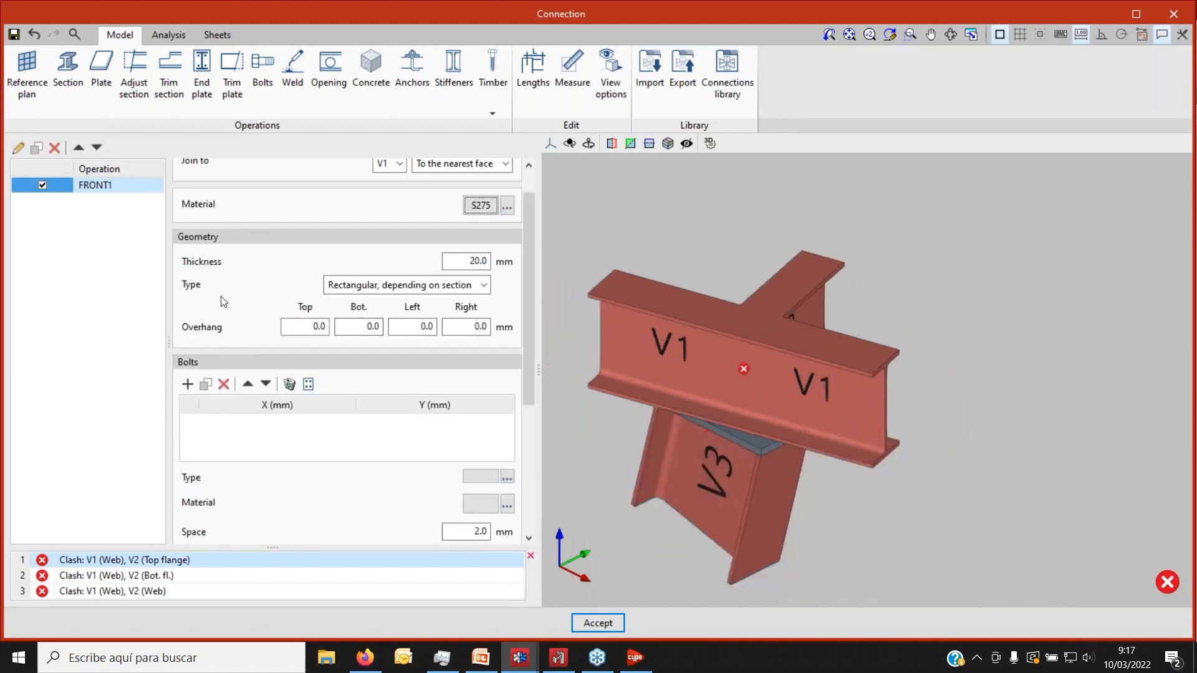
scroll(349, 336, "up", 2)
scroll(724, 437, "up", 3)
middle_click_drag(749, 458, 754, 362)
scroll(682, 347, "down", 2)
middle_click_drag(682, 347, 655, 302)
scroll(653, 299, "up", 3)
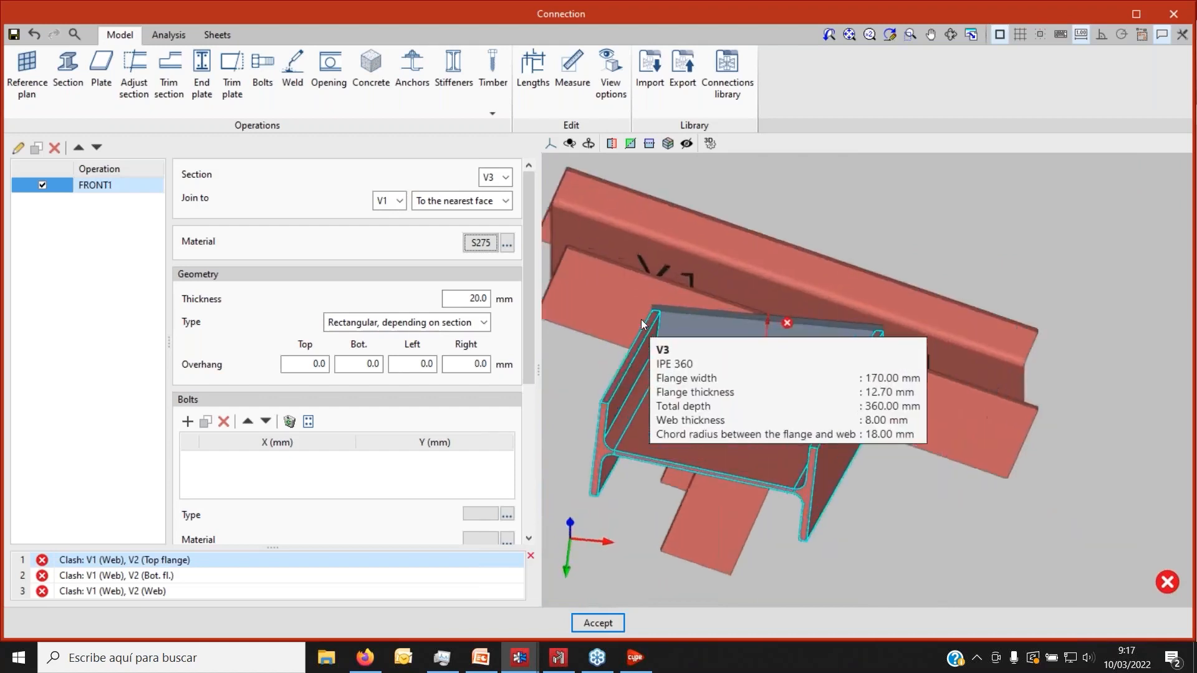
mouse_move(651, 346)
middle_mouse_down()
mouse_move(699, 349)
mouse_move(717, 308)
mouse_move(668, 368)
mouse_move(661, 333)
middle_mouse_up()
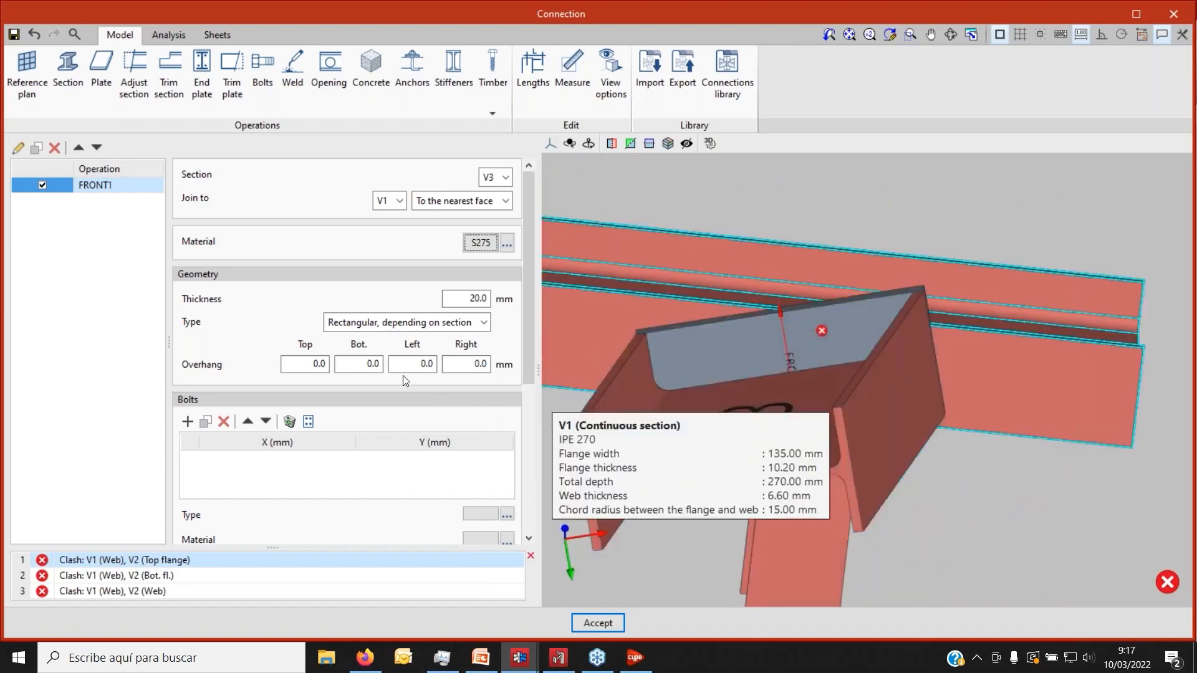
Set the end plate's top, bottom, left and right overhangs to 20 mm each.
left_click(287, 364)
type("20")
key("Tab")
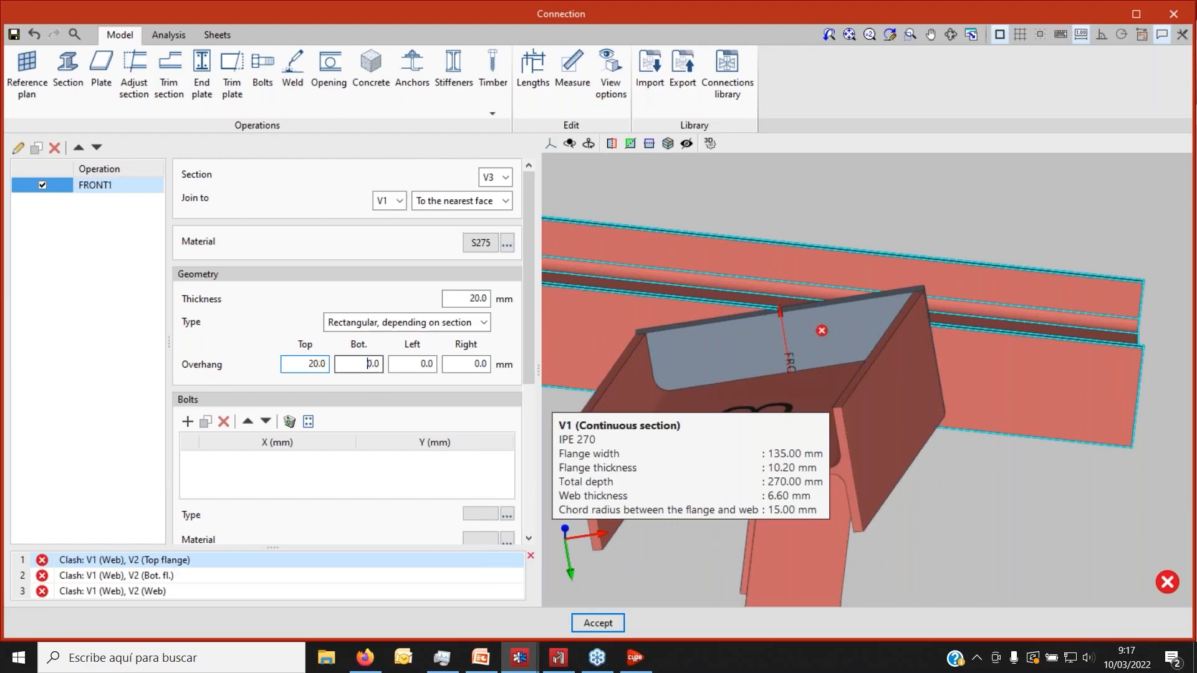
type("20")
key("Tab")
type("20")
key("Tab")
type("2")
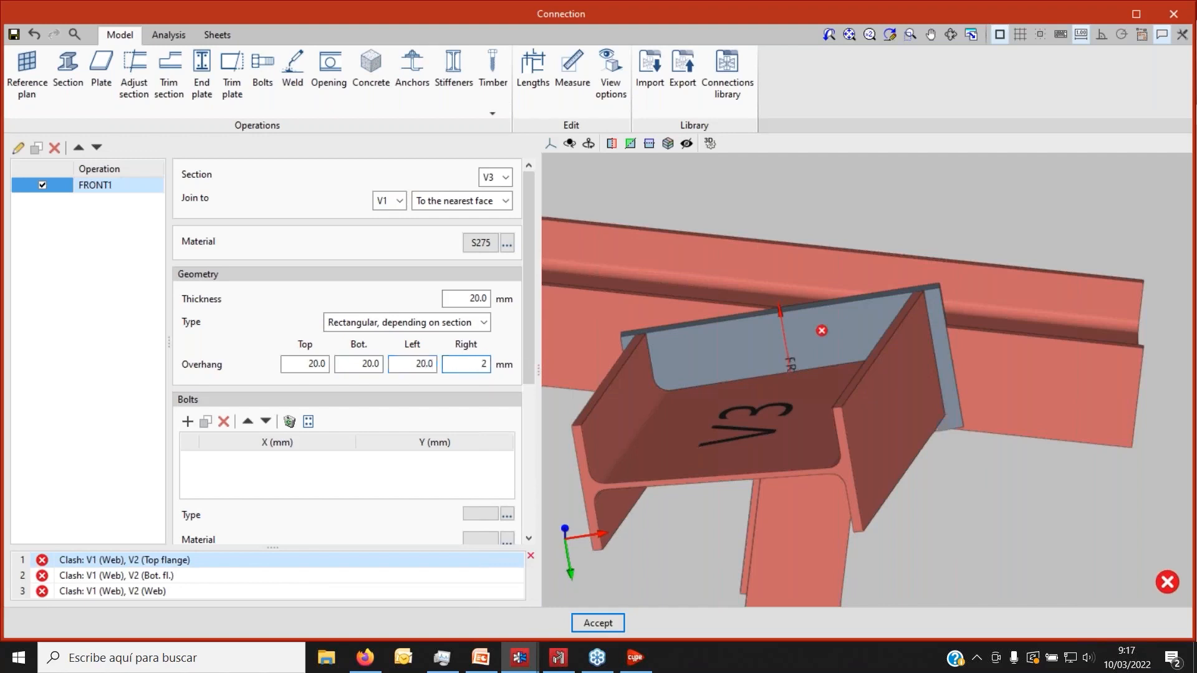
type("0")
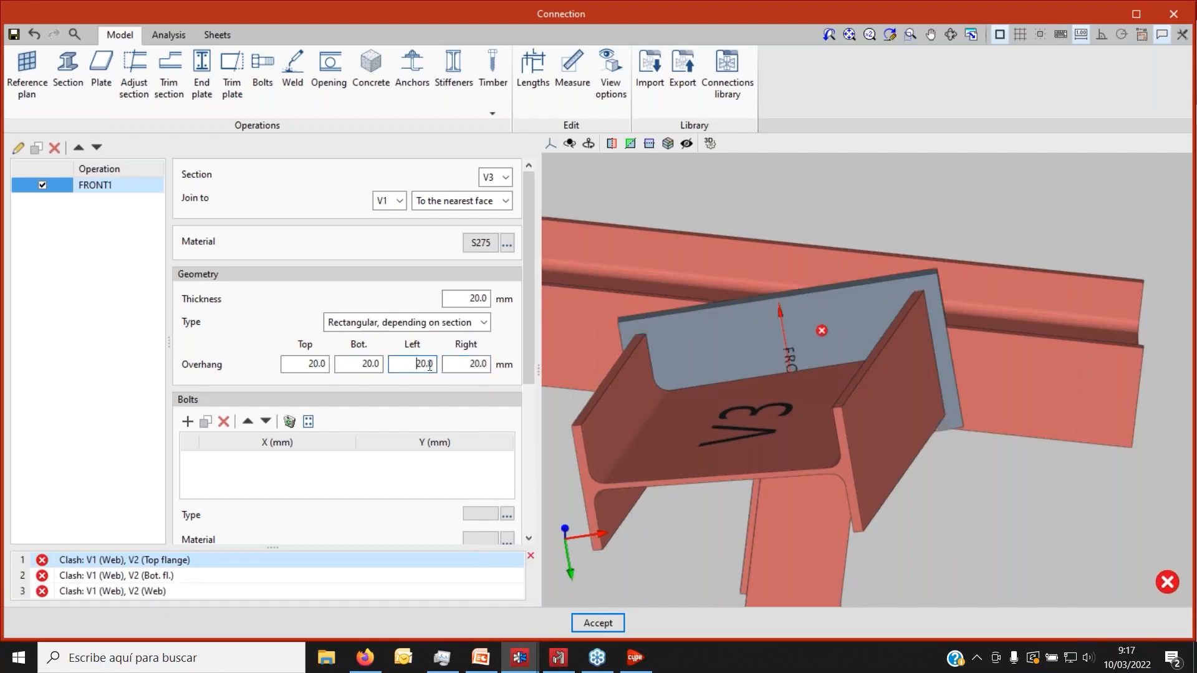
Resolve the V1–V2 clash by adjusting section V2 to the nearest face of section V1, and enable its flange welds.
scroll(678, 356, "down", 2)
middle_click_drag(678, 356, 867, 473)
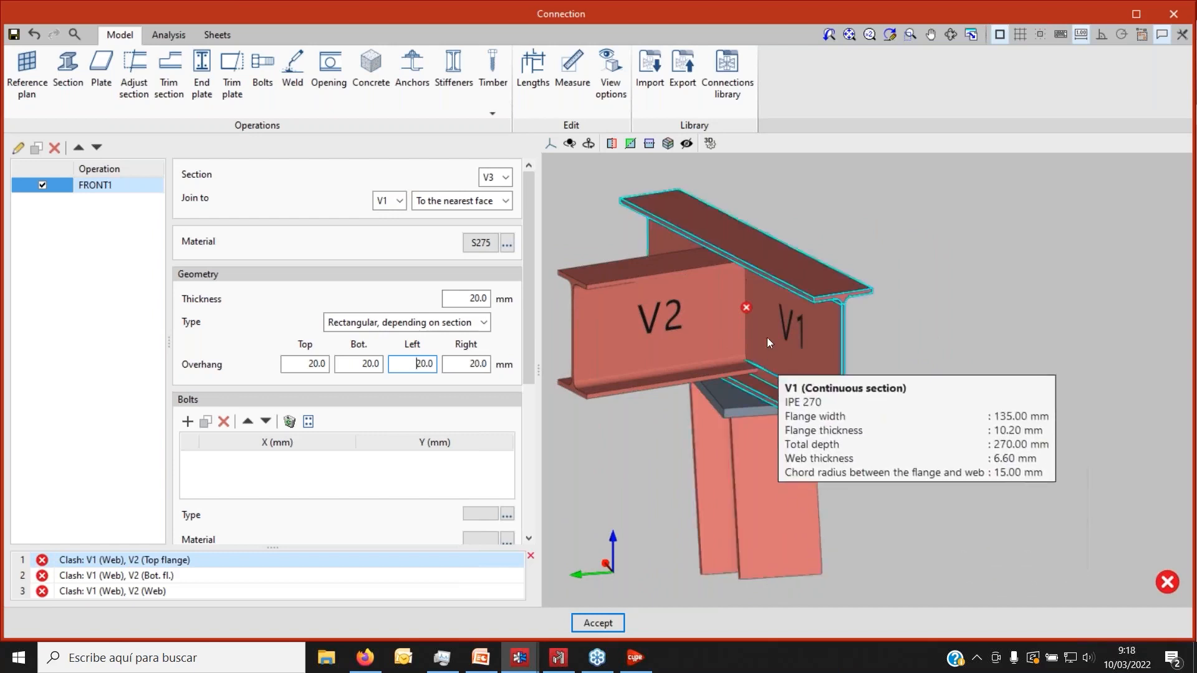
mouse_move(746, 309)
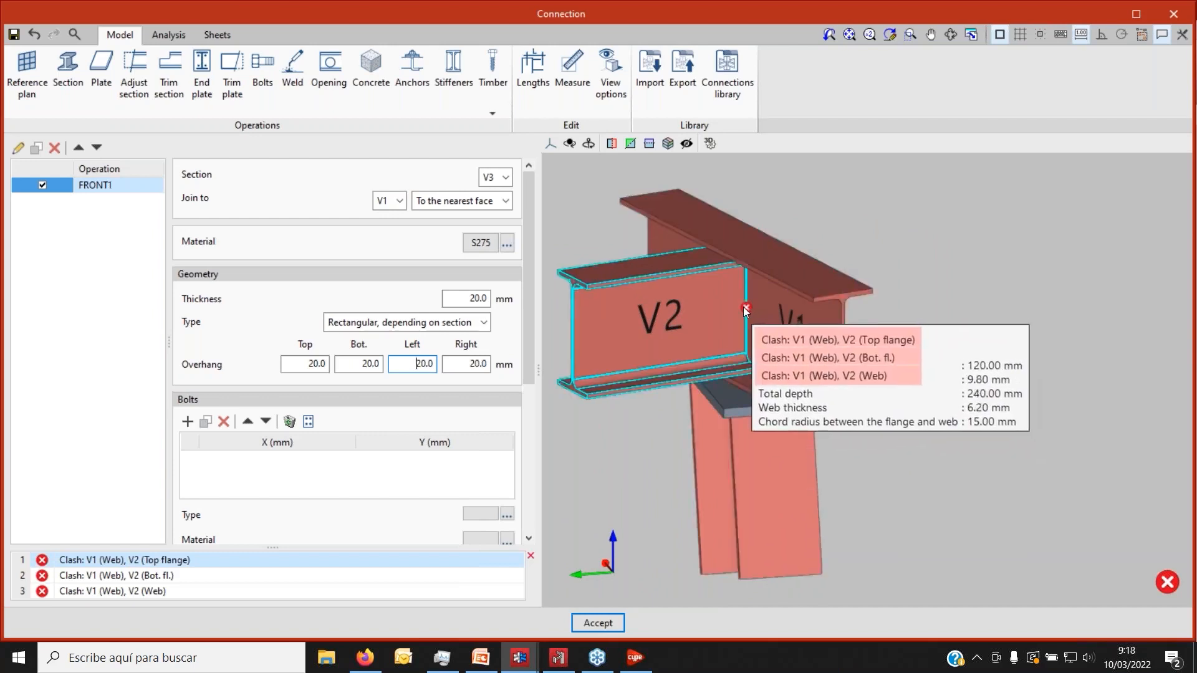
scroll(746, 309, "up", 5)
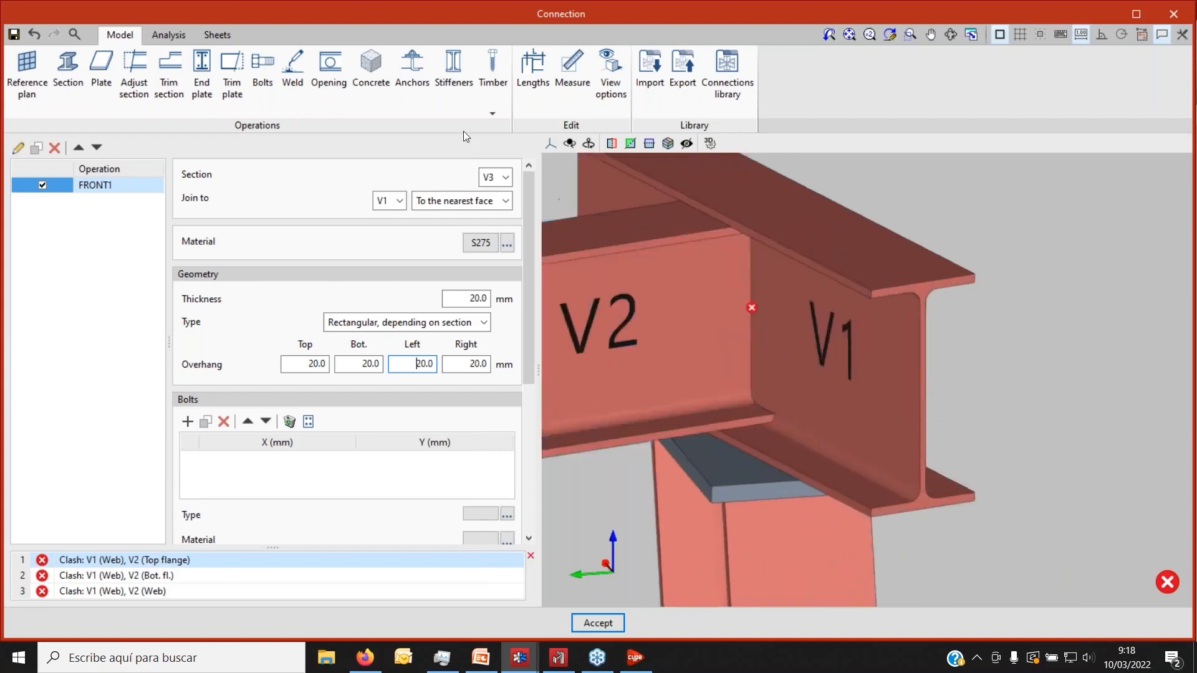
left_click(143, 91)
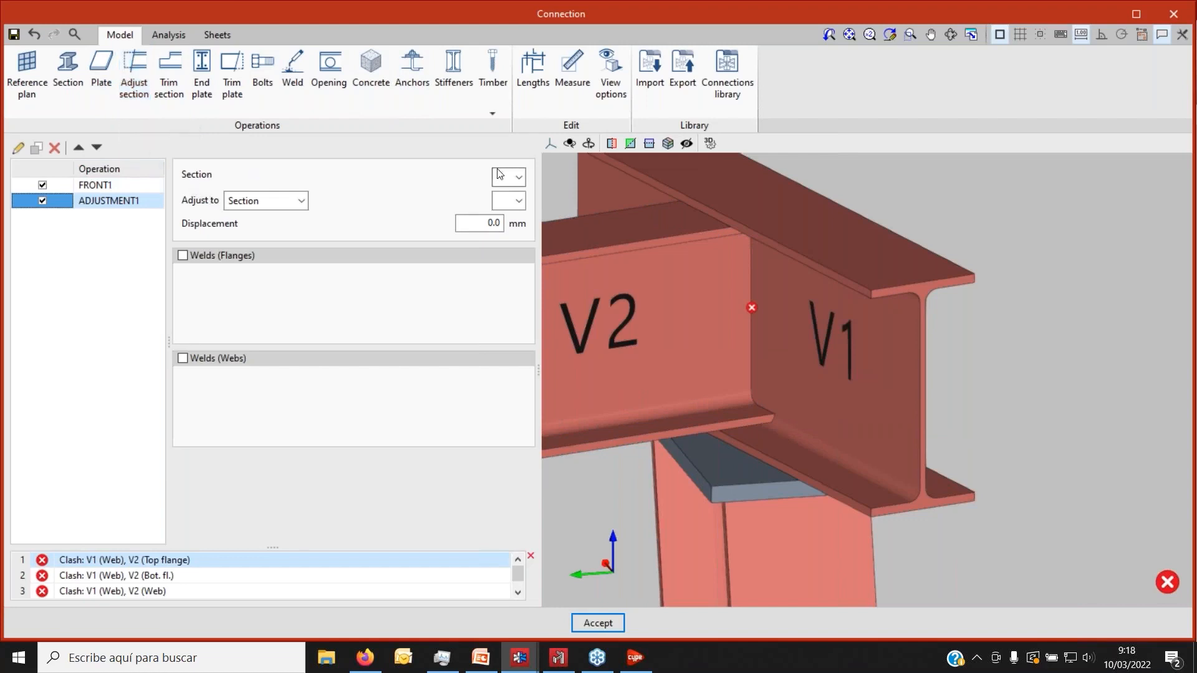
left_click(519, 176)
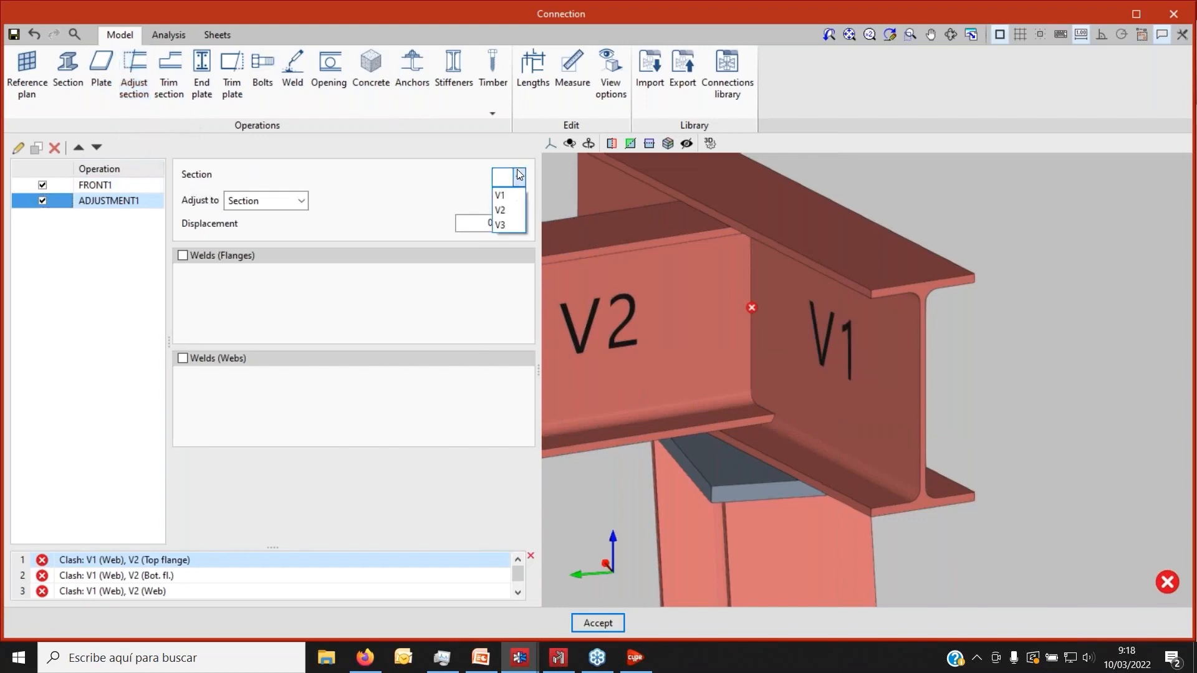
left_click(500, 211)
left_click(301, 201)
left_click(303, 202)
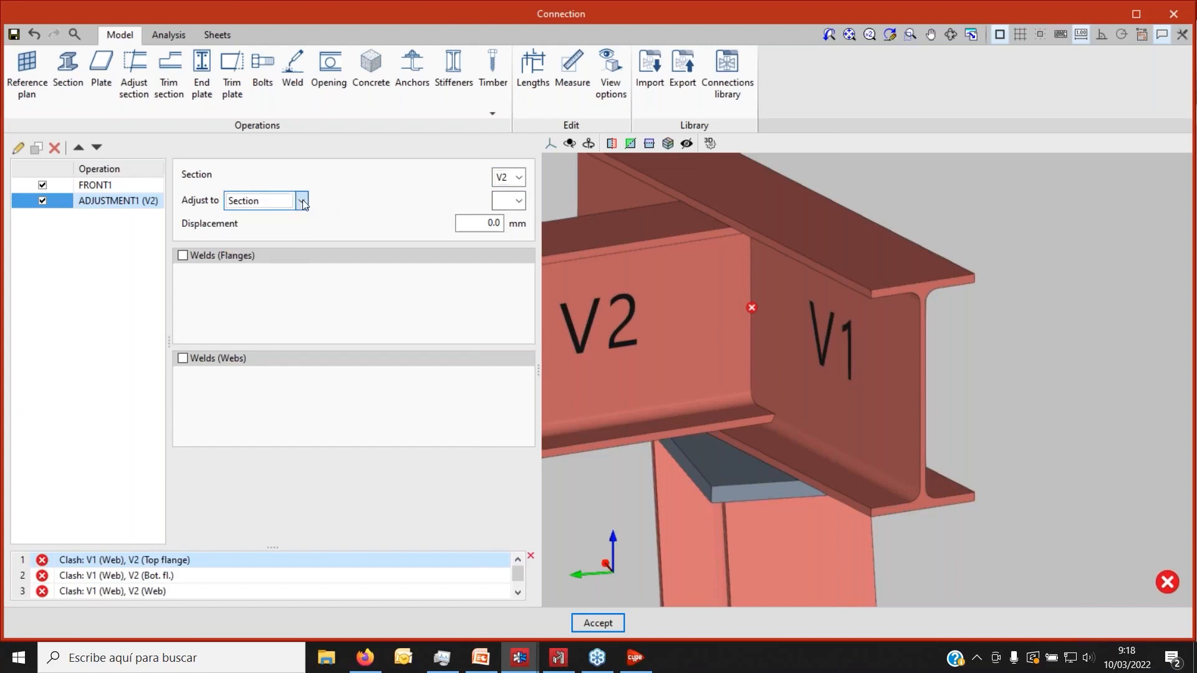
left_click(515, 201)
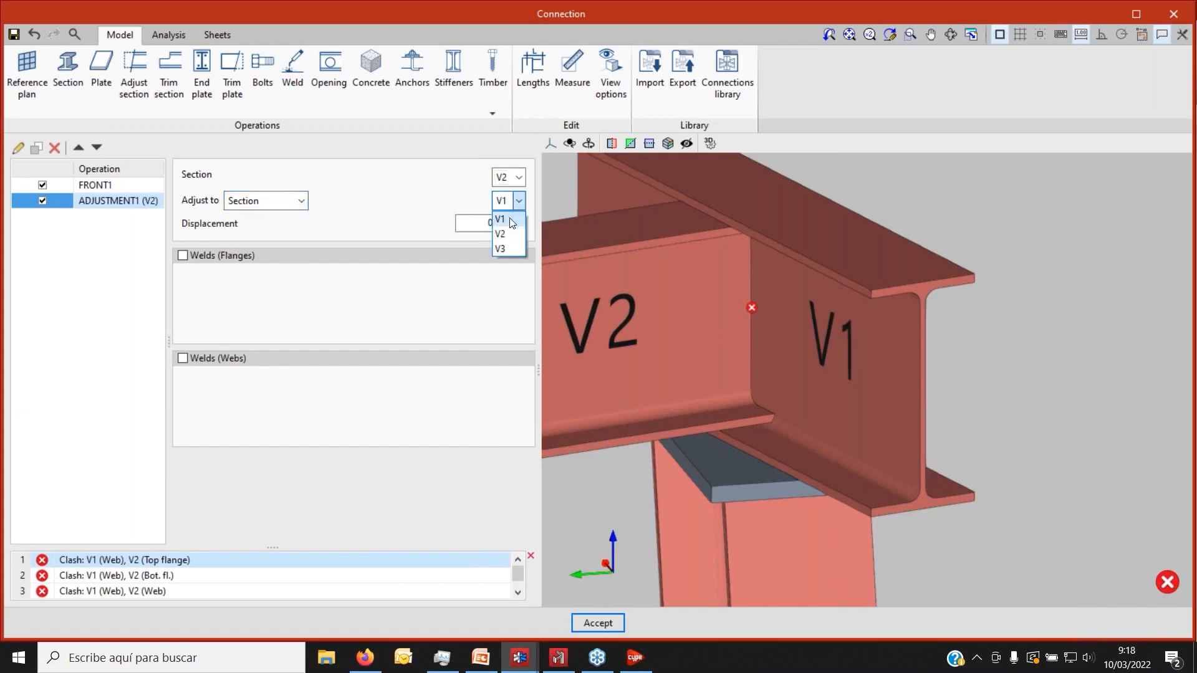
left_click(499, 219)
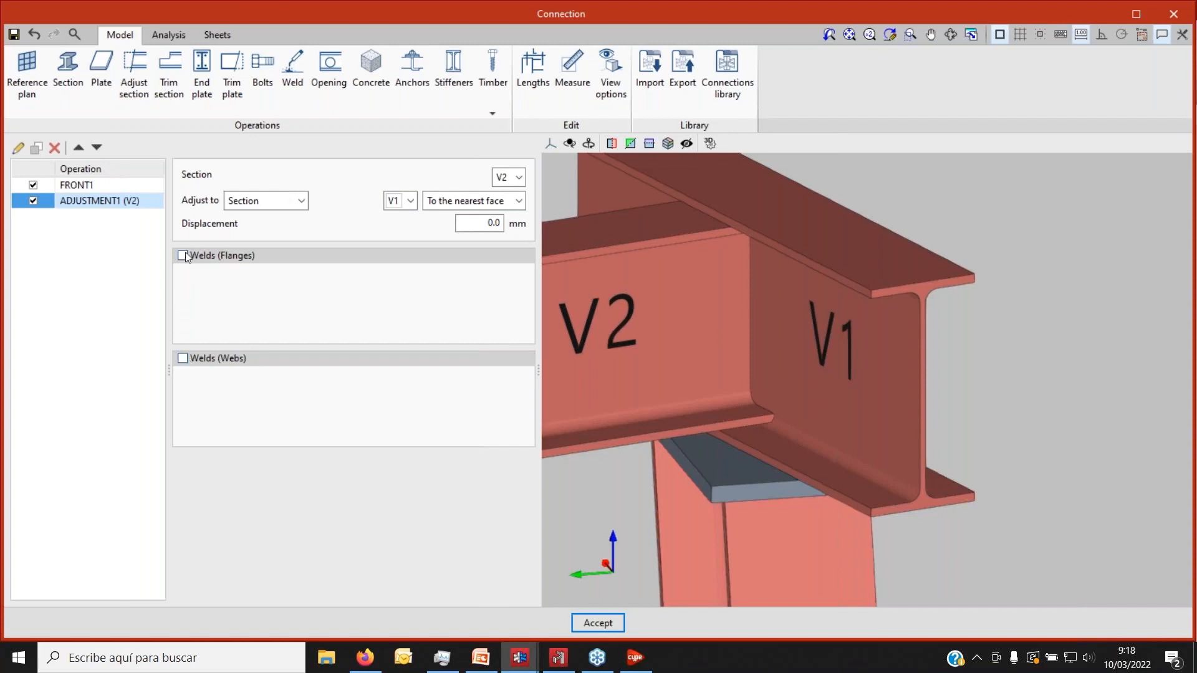
scroll(650, 362, "down", 3)
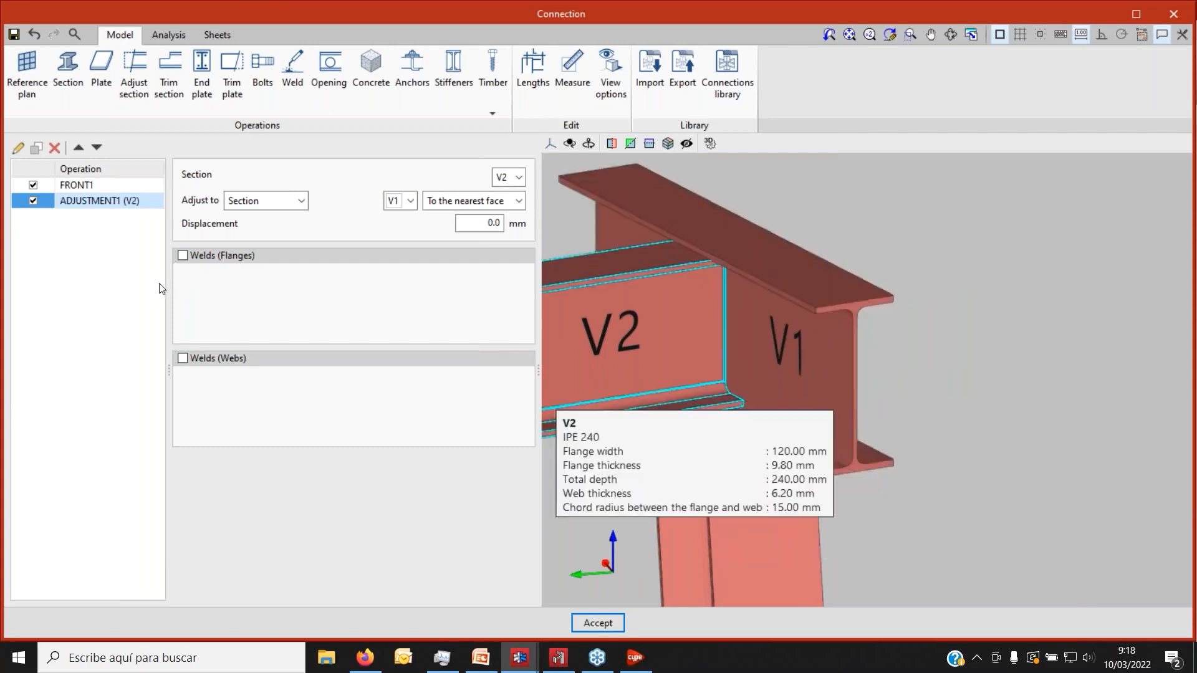
left_click(183, 255)
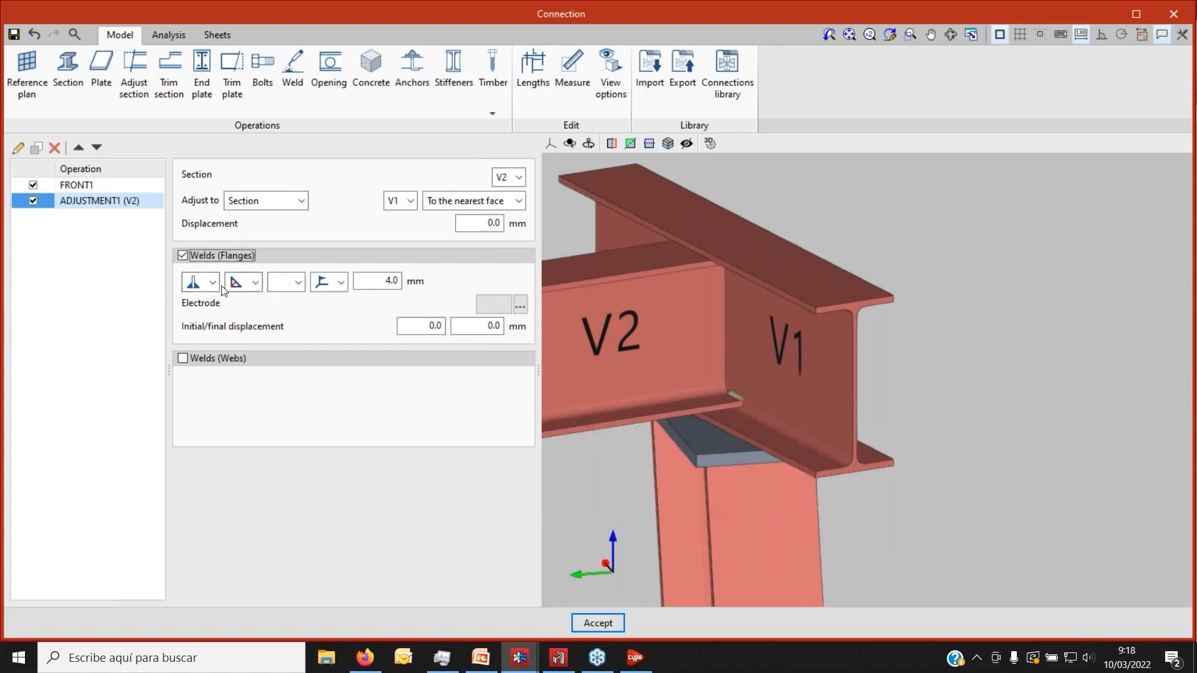
Compare the one-sided flange weld positions on V2 and return the weld to both sides.
left_click(212, 283)
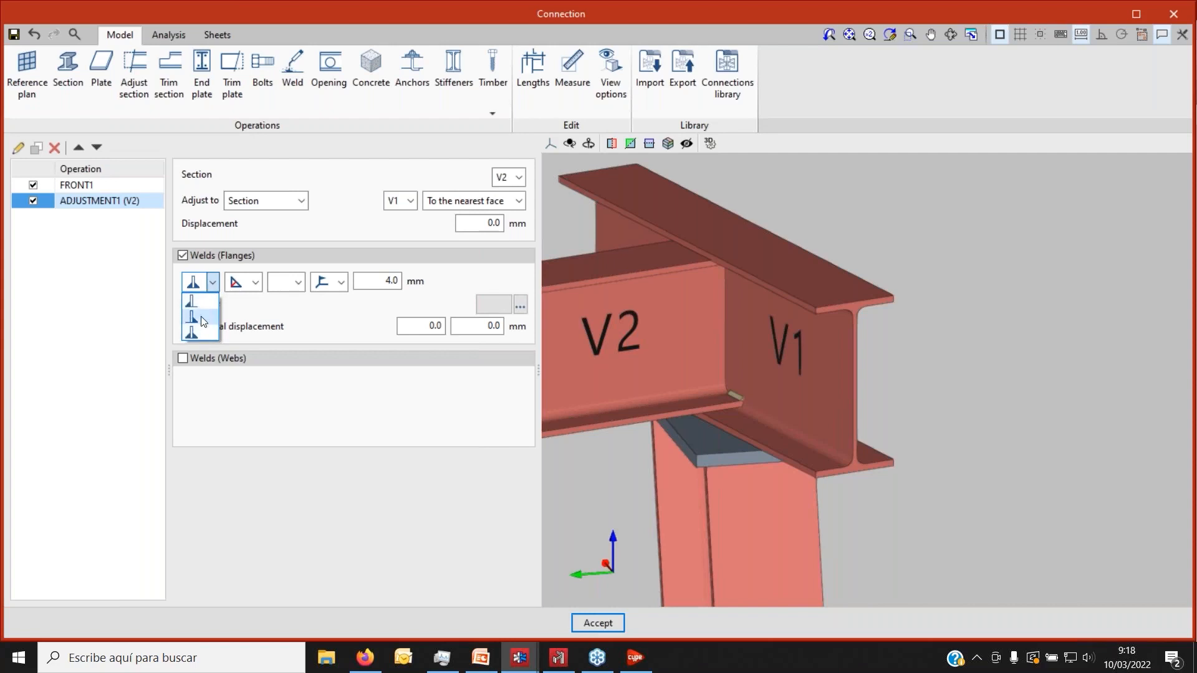
left_click(205, 306)
middle_click_drag(708, 361, 895, 342, "shift")
scroll(716, 390, "up", 2)
scroll(671, 404, "up", 2)
middle_click_drag(670, 405, 691, 383, "shift")
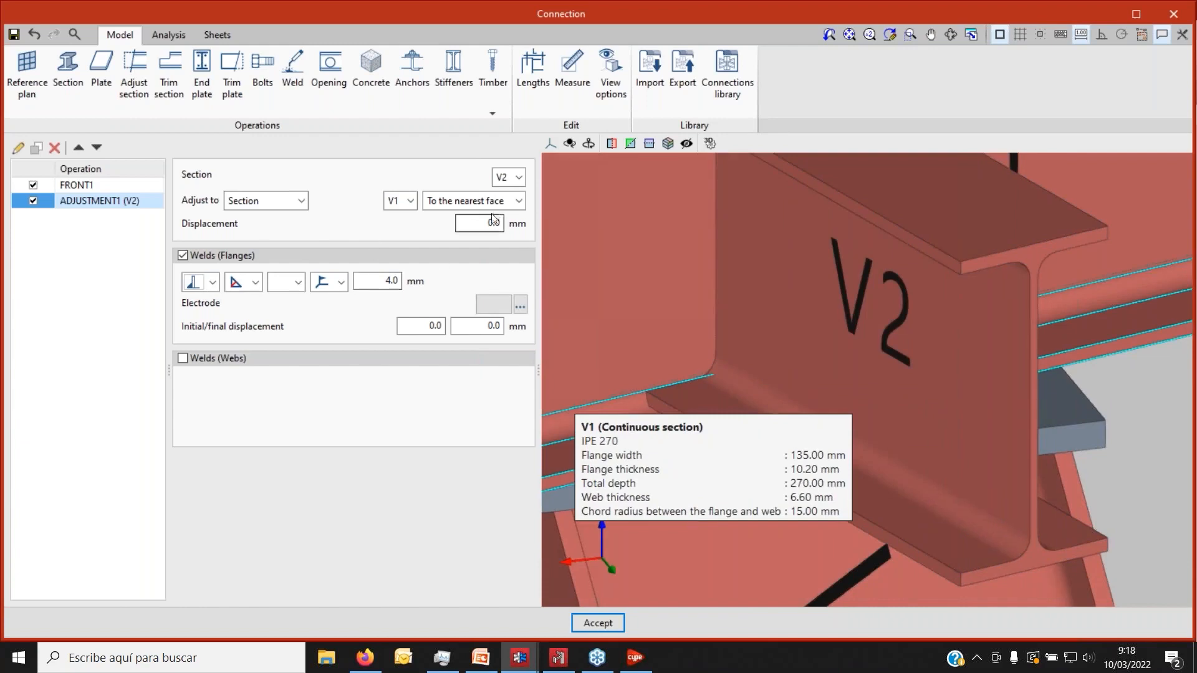
left_click(214, 283)
left_click(212, 322)
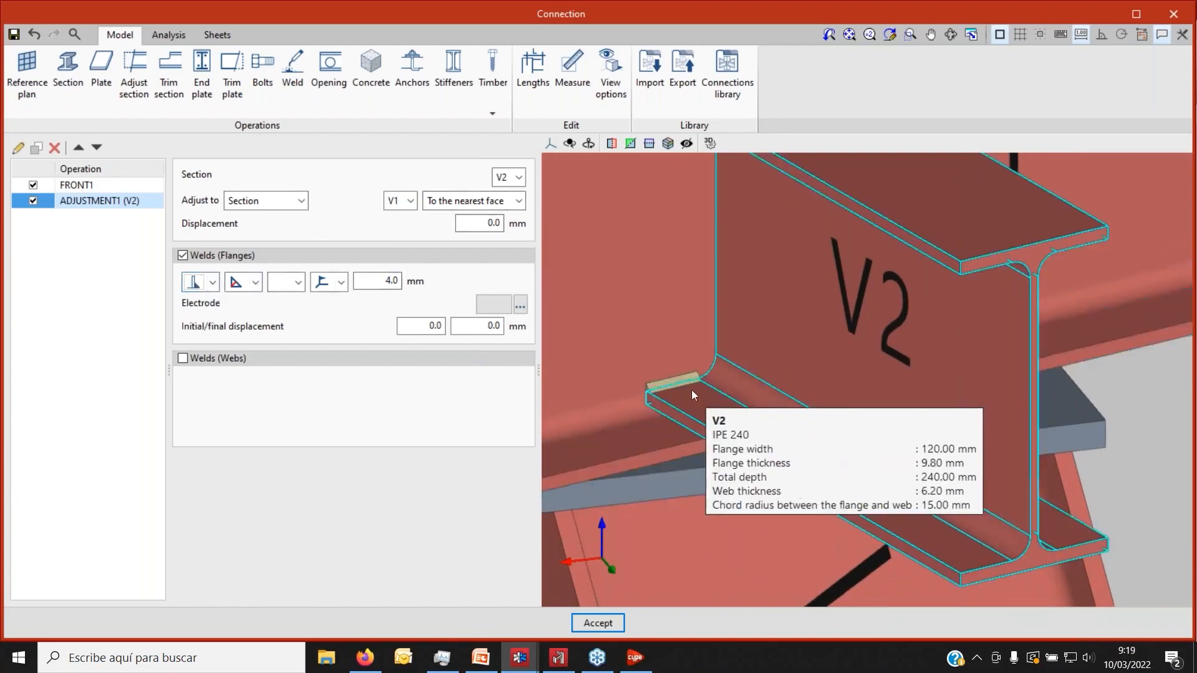
scroll(695, 390, "down", 2)
left_click(212, 284)
left_click(201, 337)
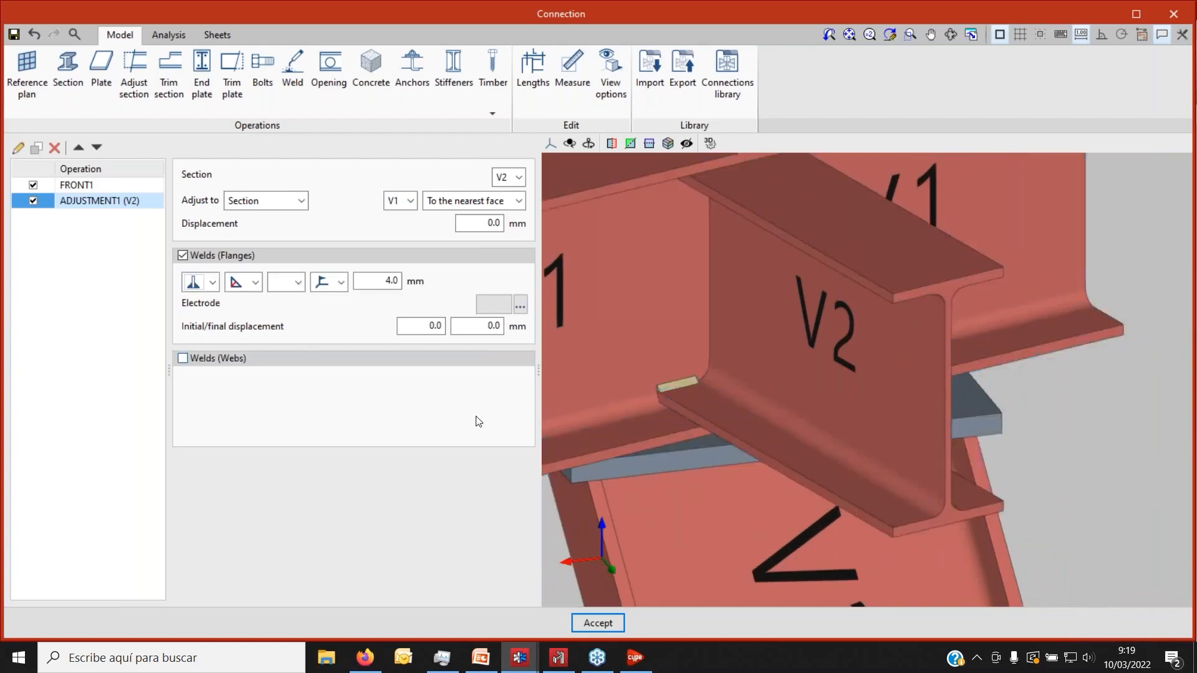
Enable the web welds in V2's adjustment and review the flange weld's thickness and weld-symbol flag options.
left_click(183, 358)
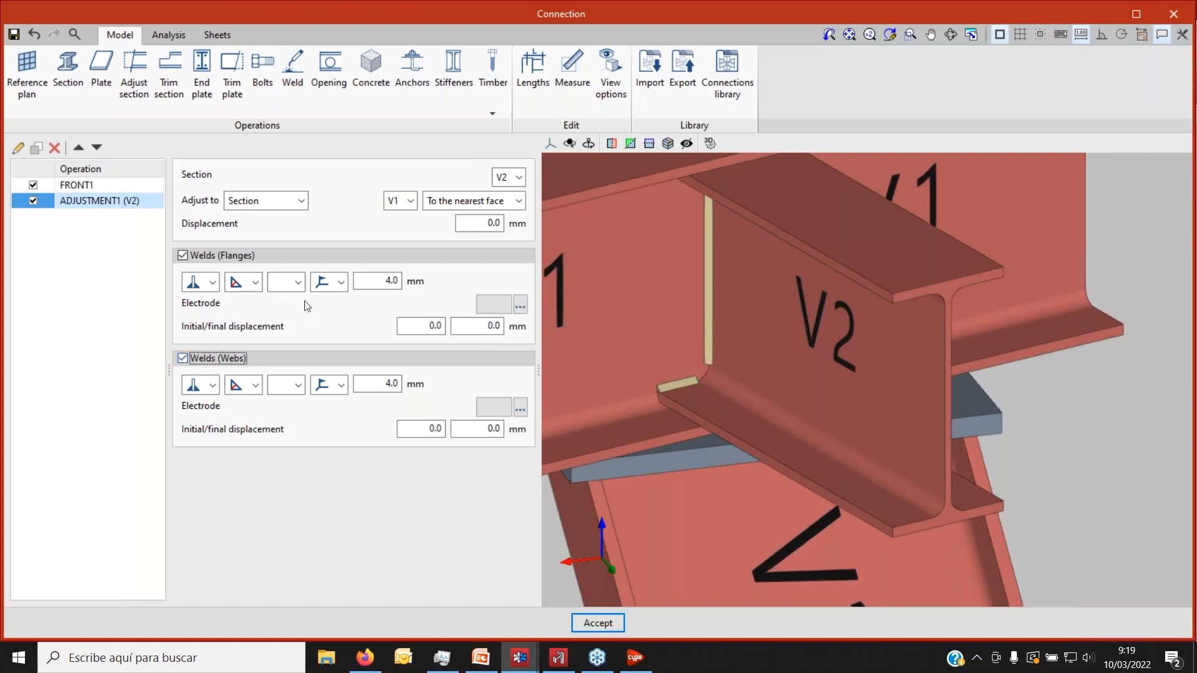
left_click(375, 281)
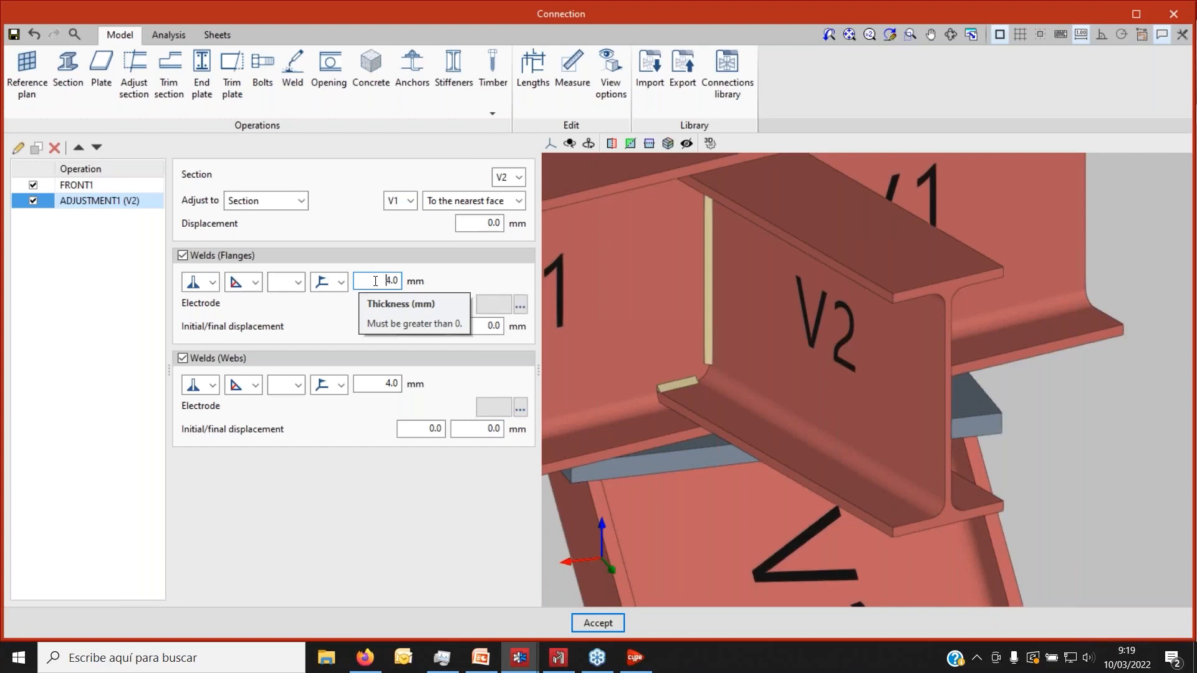
left_click(341, 282)
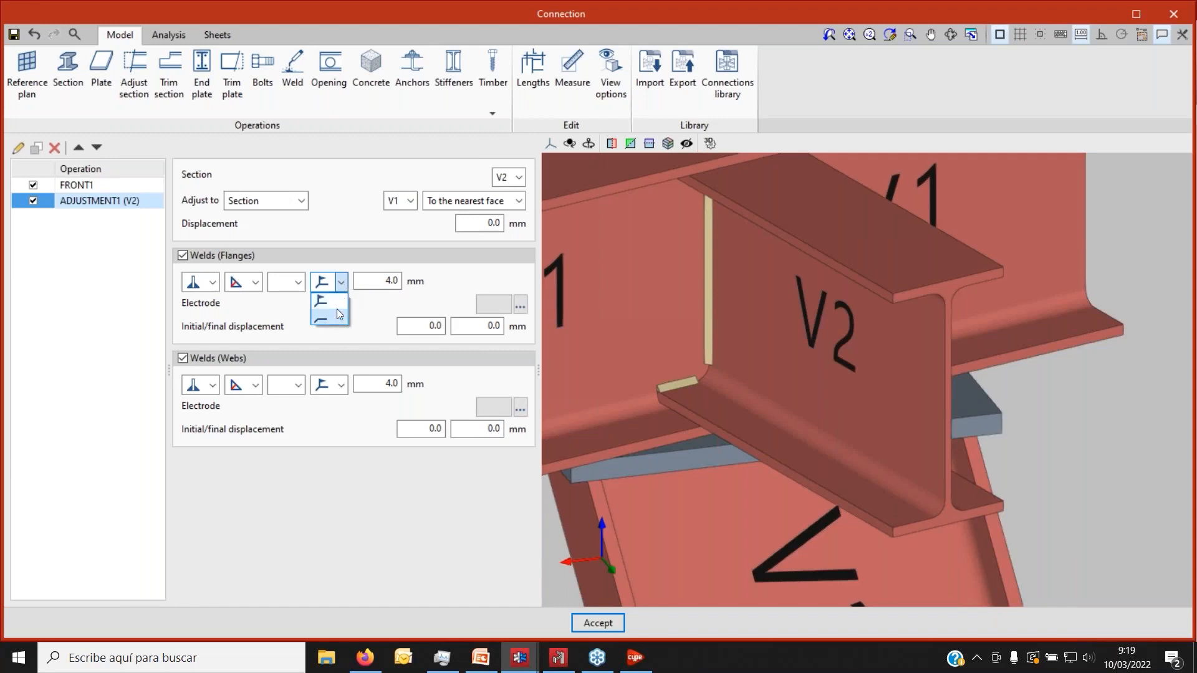
left_click(340, 283)
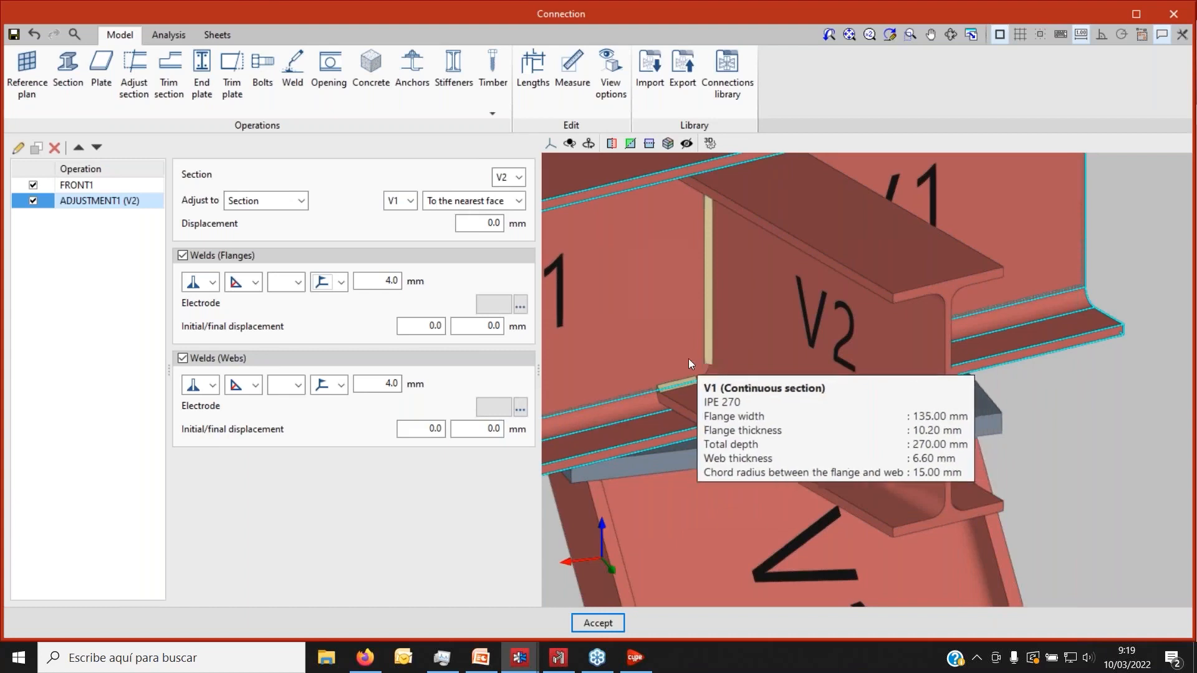
Set the initial and final displacements of V2's web welds to 20 mm each.
left_click(412, 430)
double_click(412, 429)
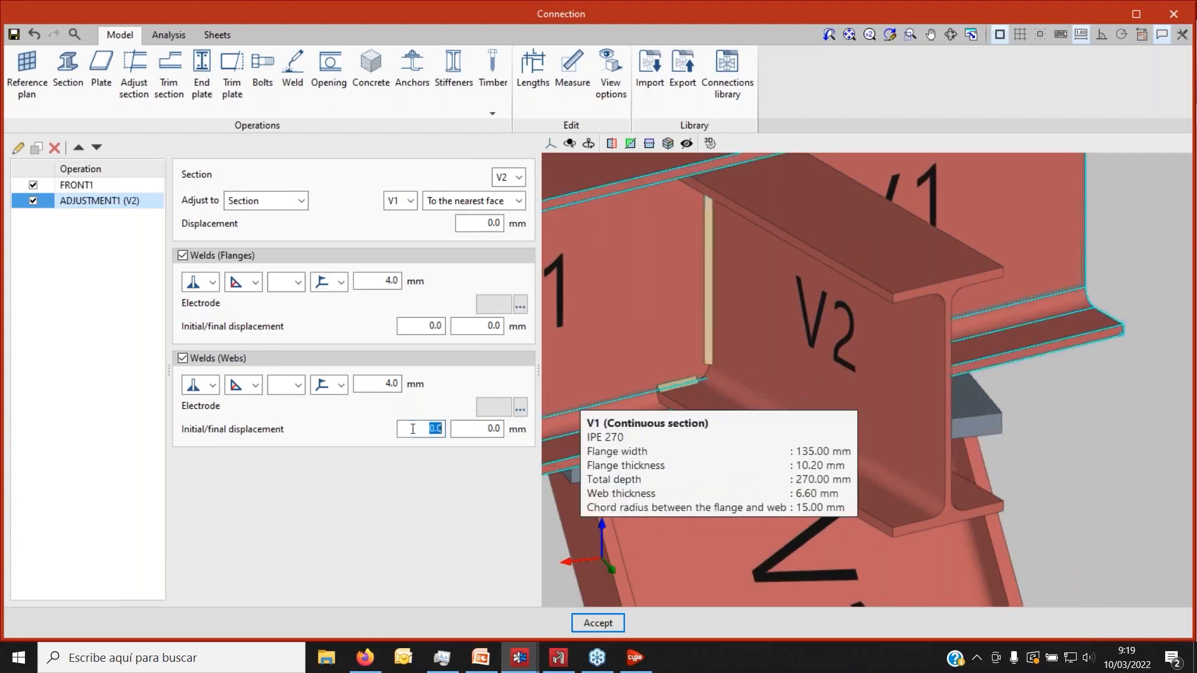
type("20")
key("Tab")
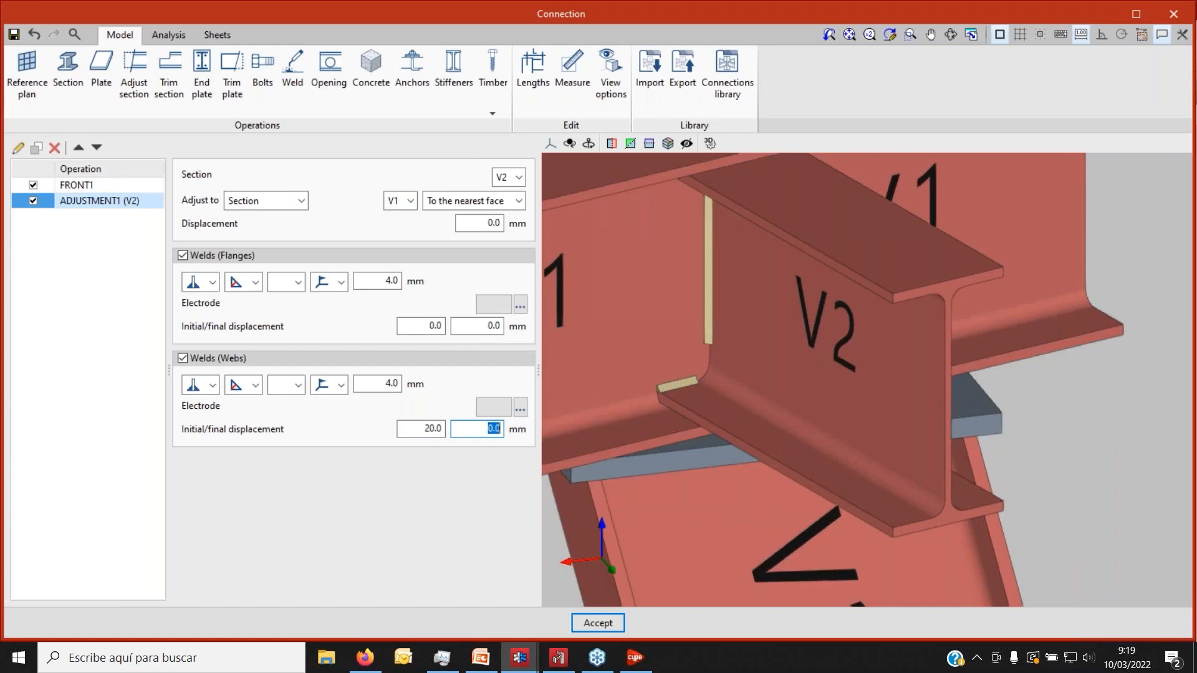
left_click(422, 430)
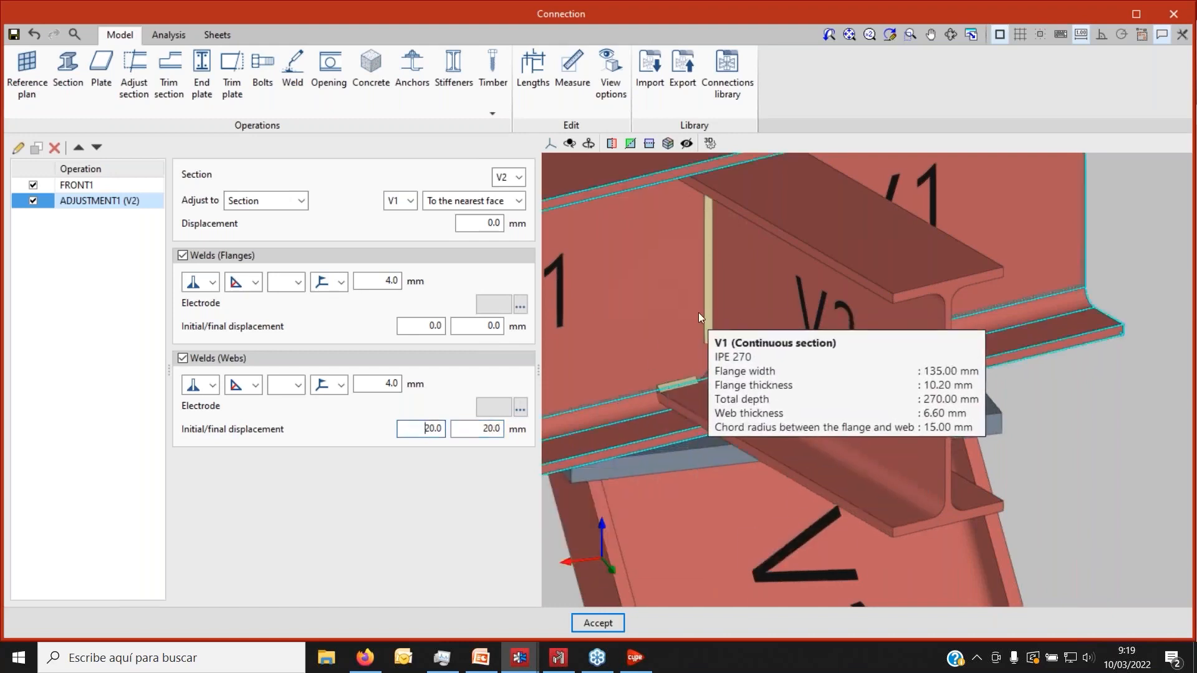
scroll(698, 312, "up", 4)
middle_click_drag(705, 250, 686, 302, "shift")
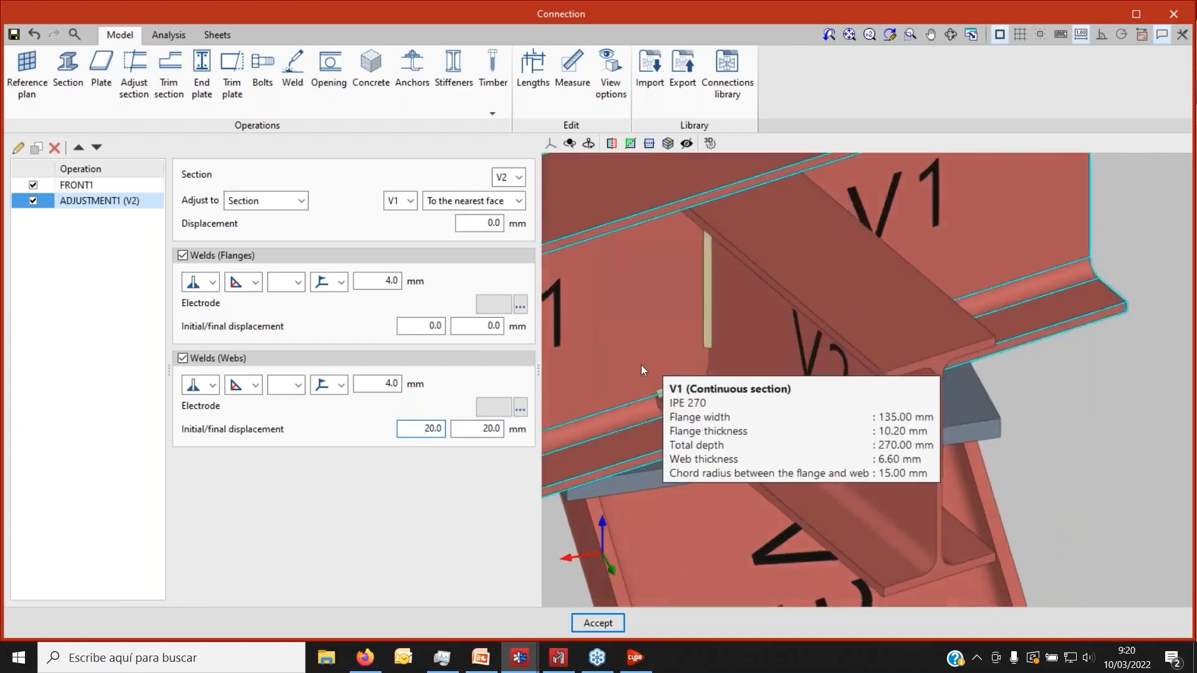
Disable both the web and flange welds in V2's adjustment.
left_click(183, 358)
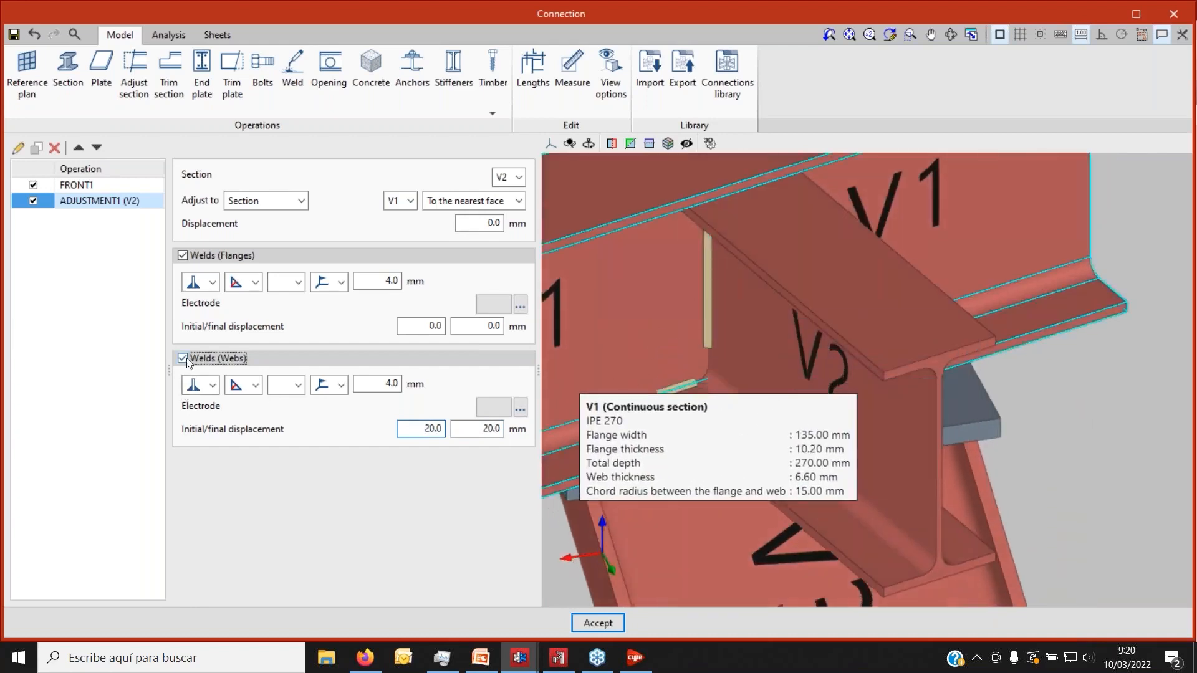
left_click(183, 256)
scroll(723, 347, "down", 3)
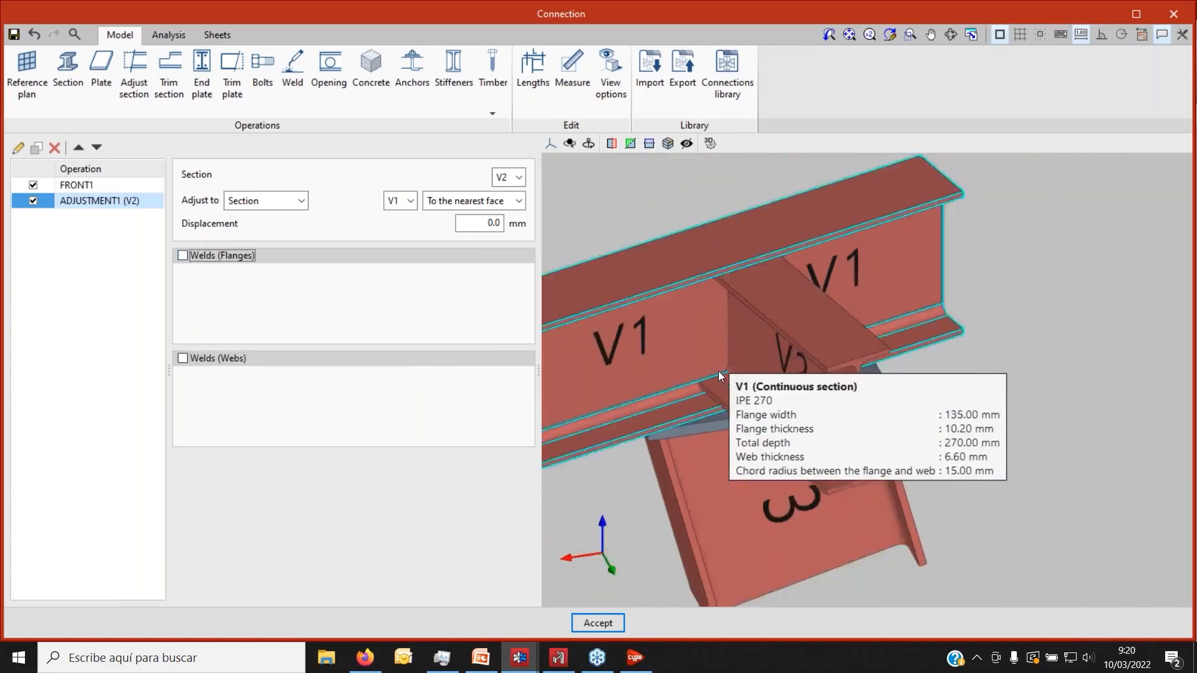
middle_click_drag(722, 476, 642, 339)
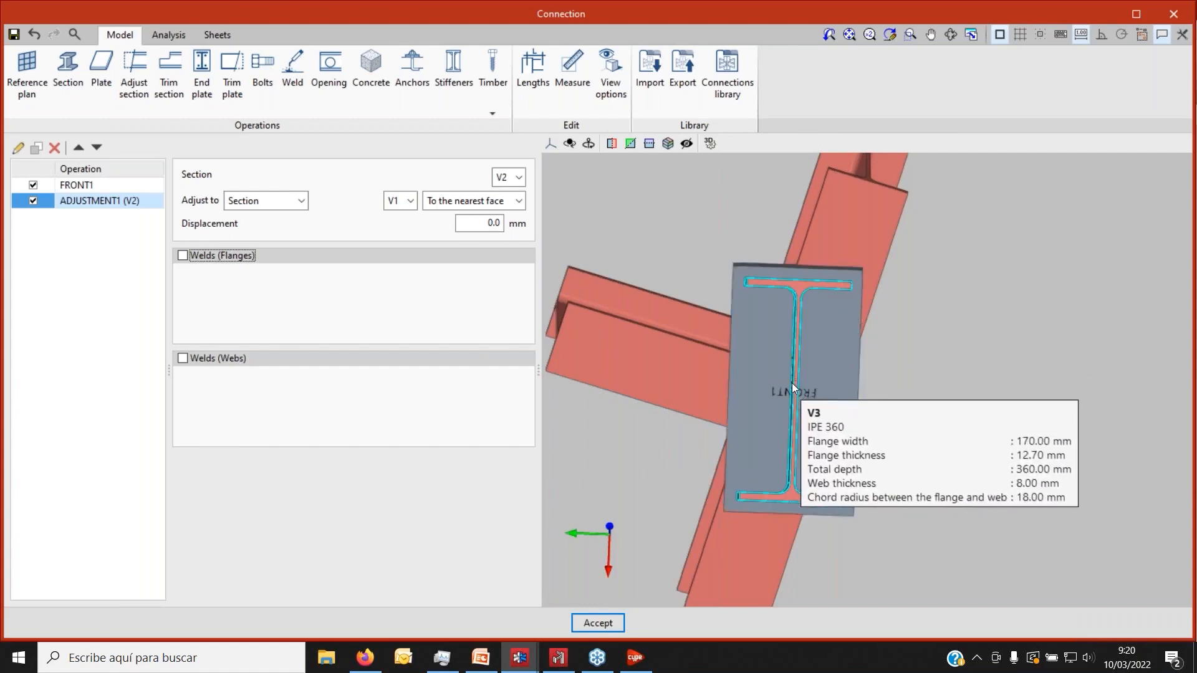
Add a weld operation with the top flange of section V3 as the element being welded.
left_click(293, 62)
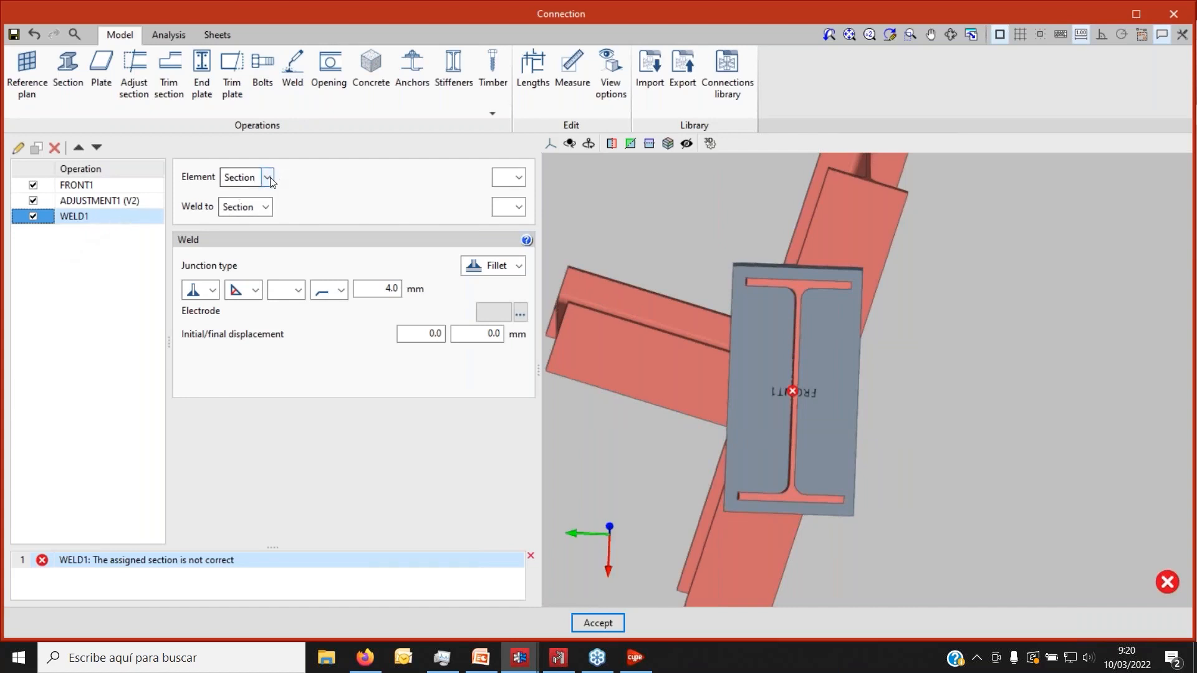
left_click(517, 177)
left_click(514, 223)
middle_click_drag(750, 388, 538, 247, "shift")
left_click(489, 177)
left_click(476, 195)
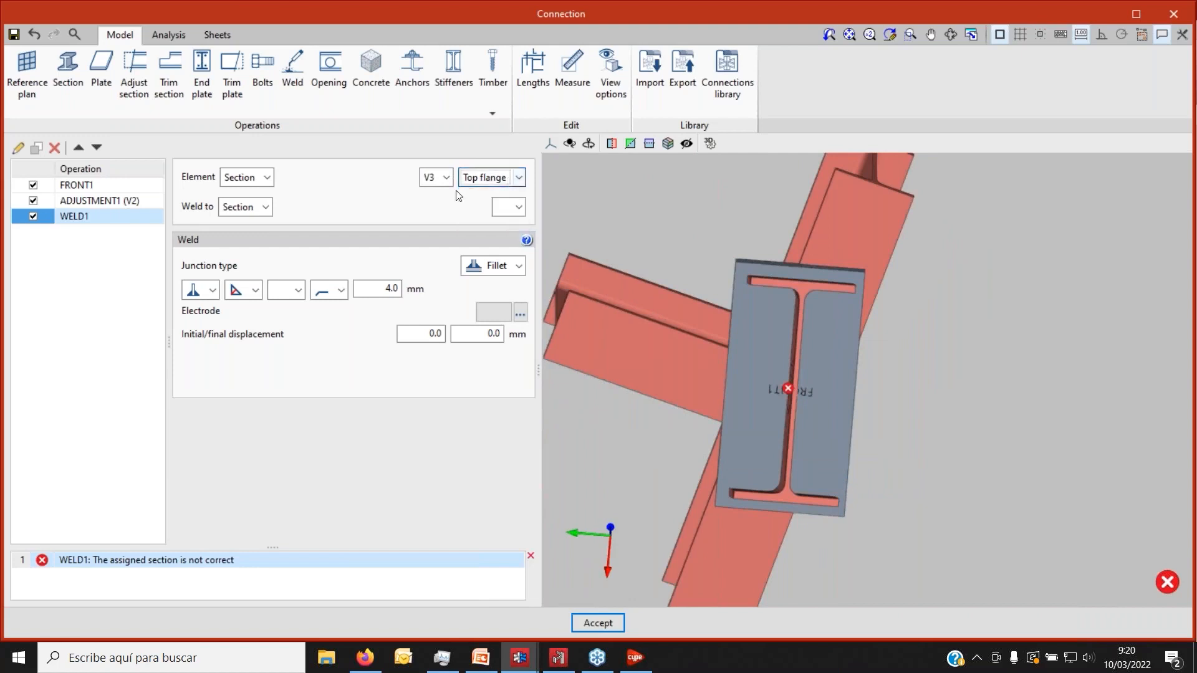
Weld V3's top flange to the end plate FRONT1.
left_click(516, 207)
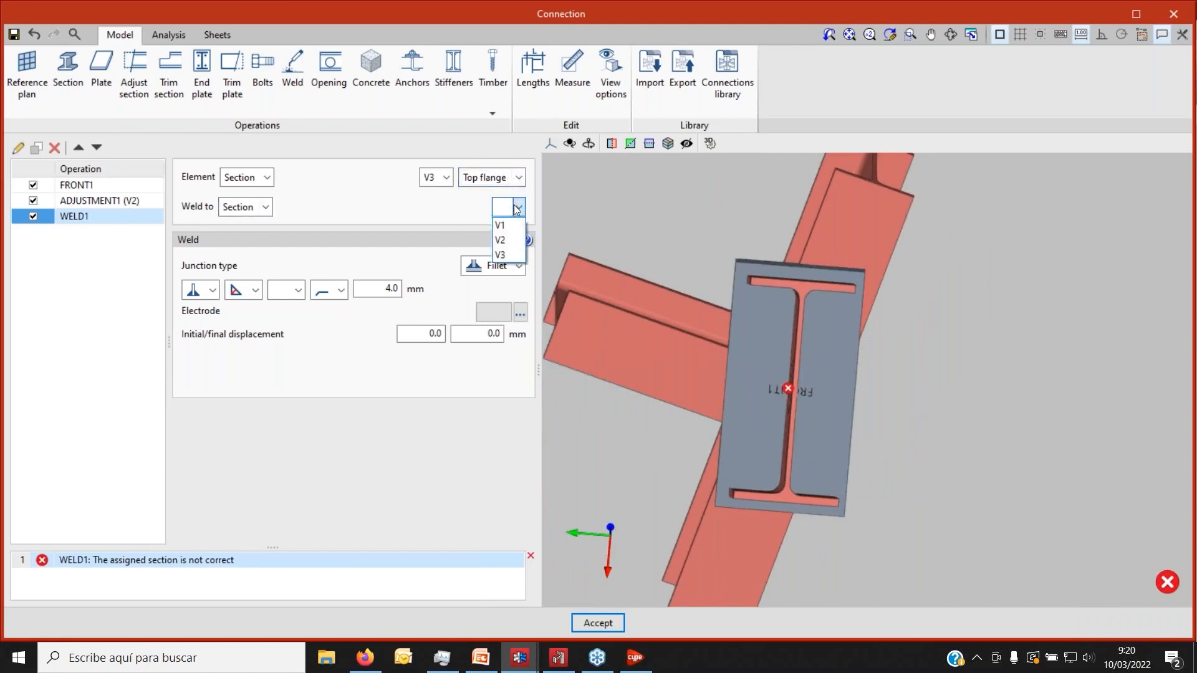
left_click(256, 208)
left_click(256, 207)
left_click(249, 238)
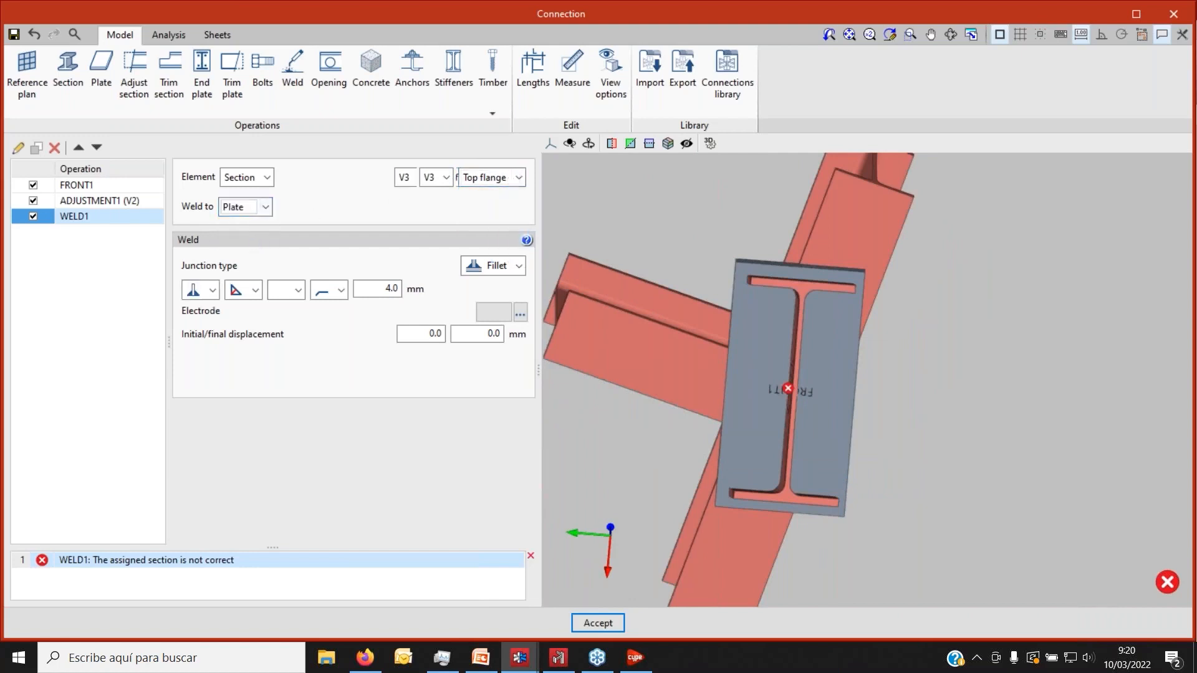
left_click(486, 211)
left_click(462, 224)
scroll(792, 289, "up", 5)
middle_click_drag(698, 343, 682, 322)
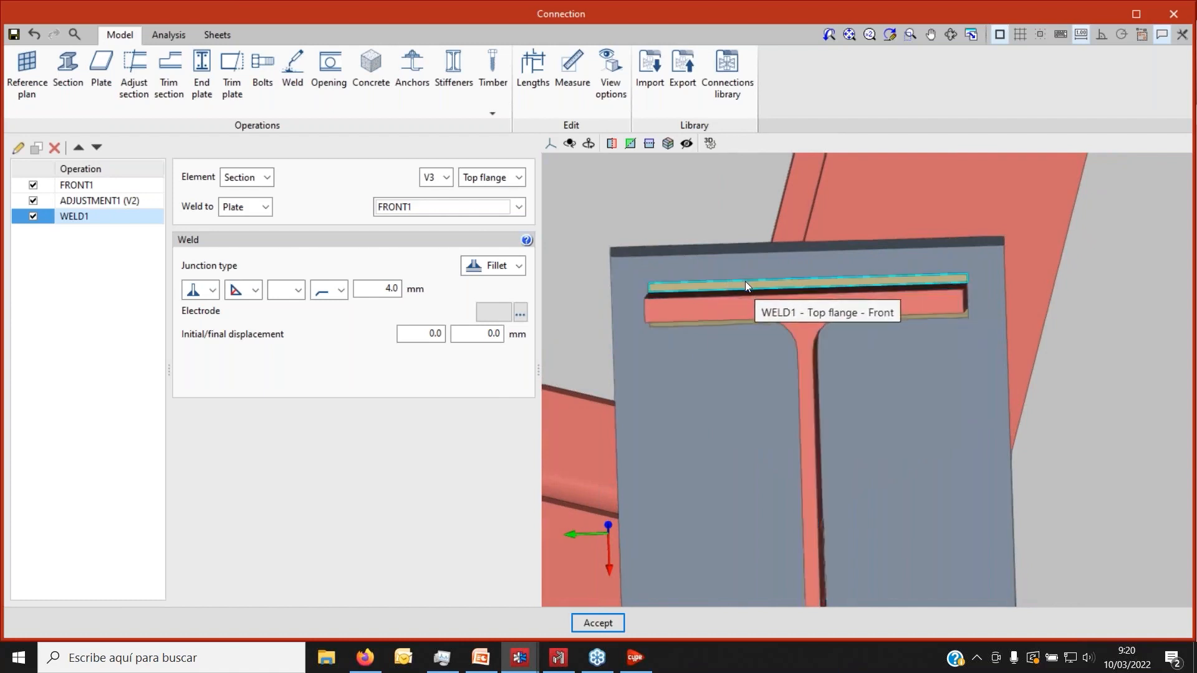
Review the Fillet and Lap junction types for the top-flange weld and examine the end plate from several angles.
middle_click_drag(713, 316, 575, 303)
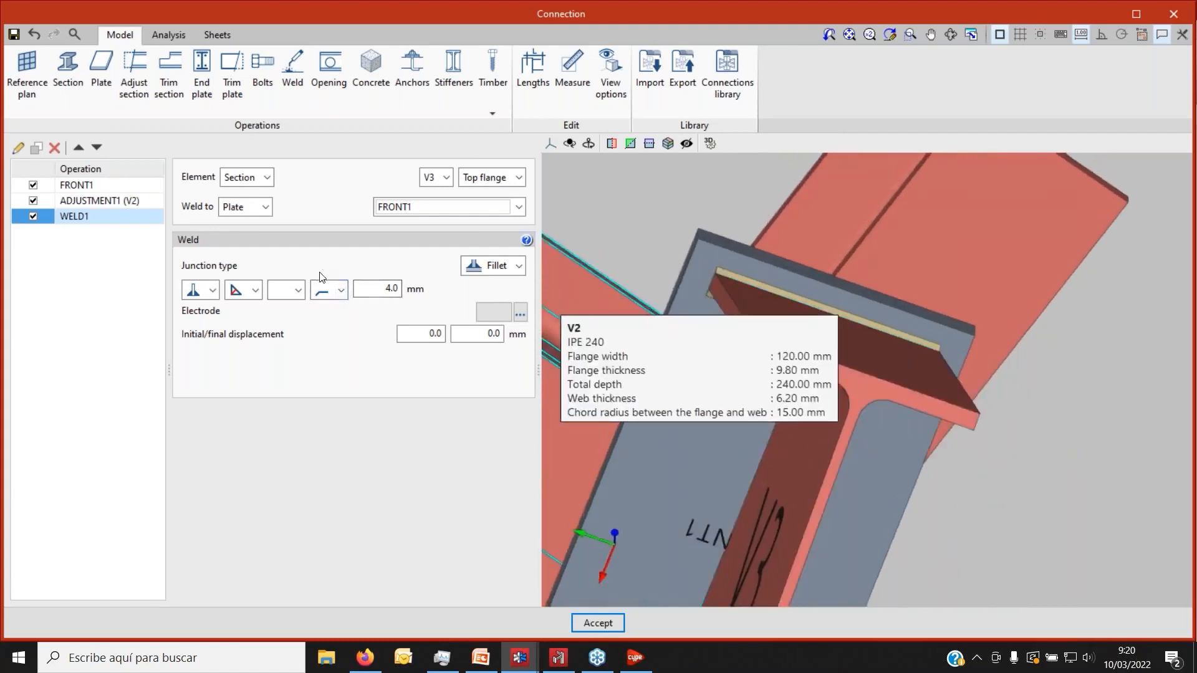
left_click(519, 268)
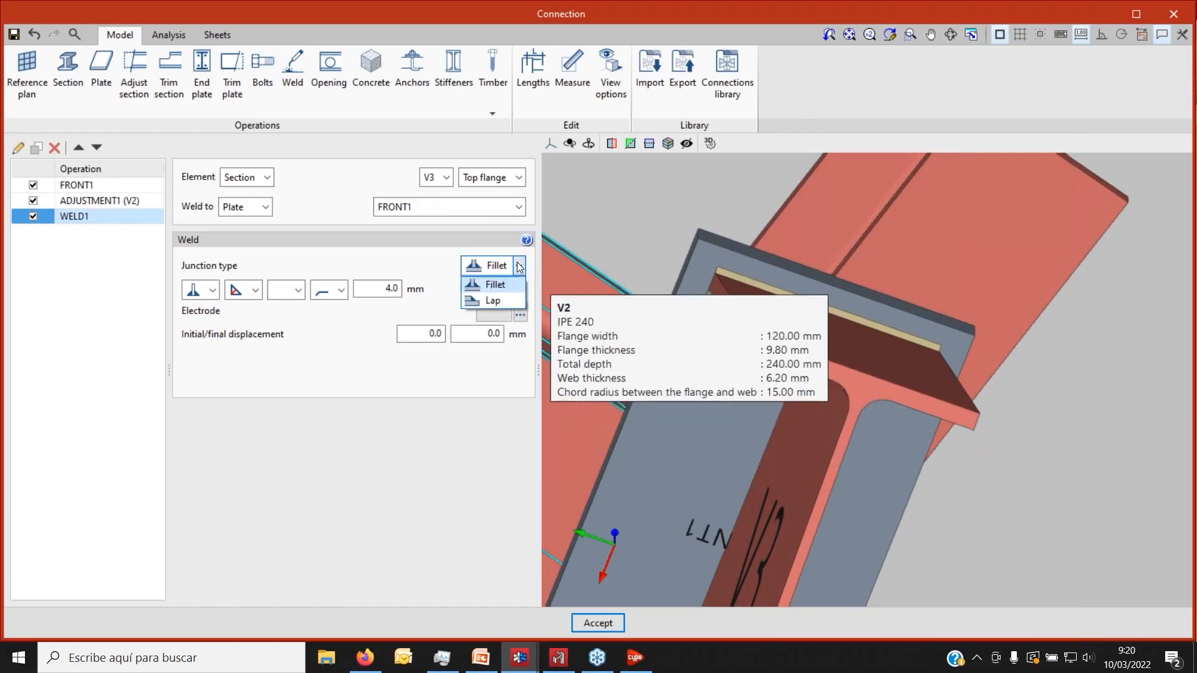
left_click(518, 267)
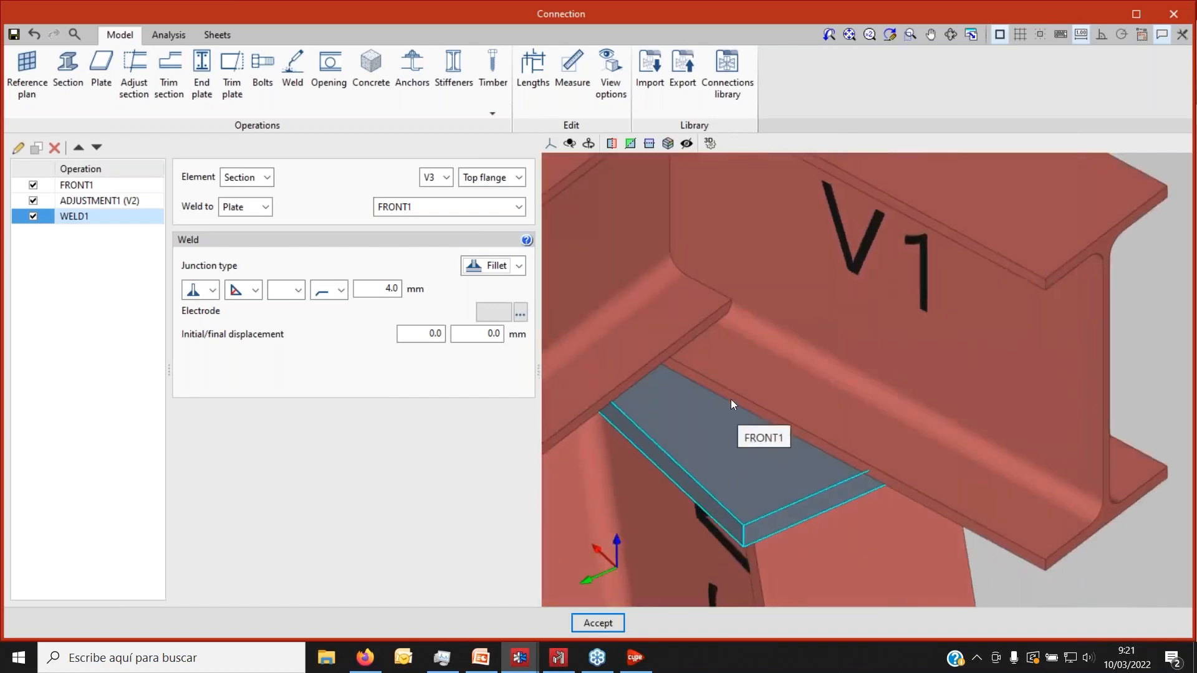
left_click(519, 267)
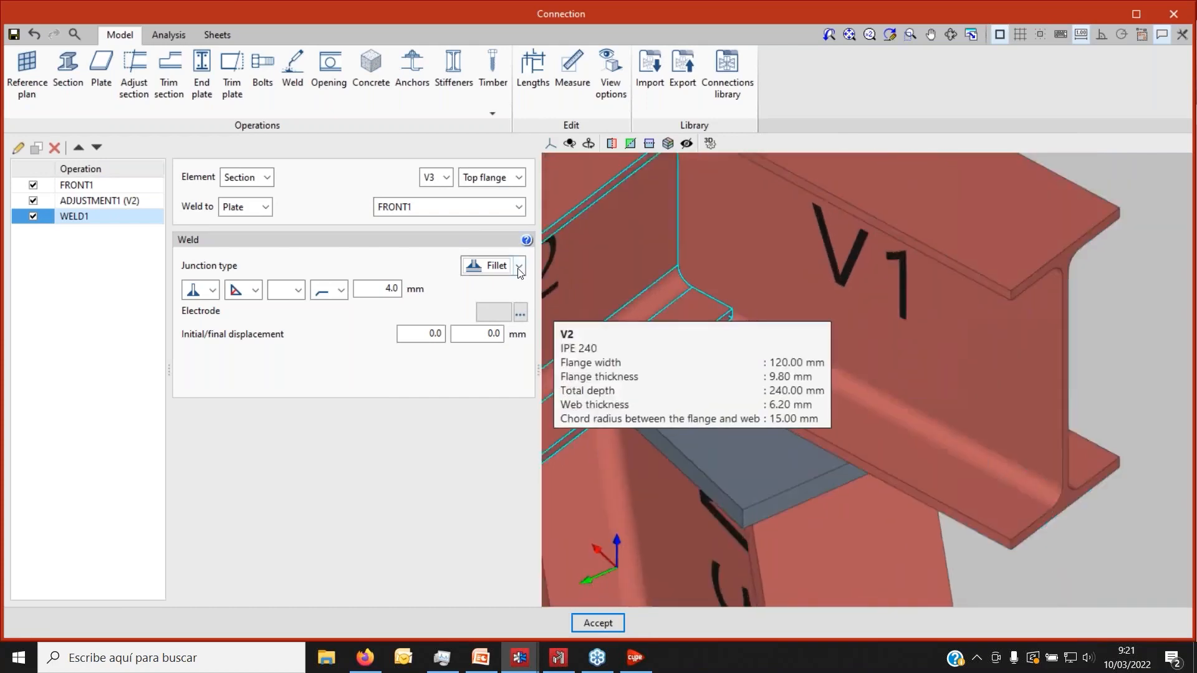
left_click(519, 266)
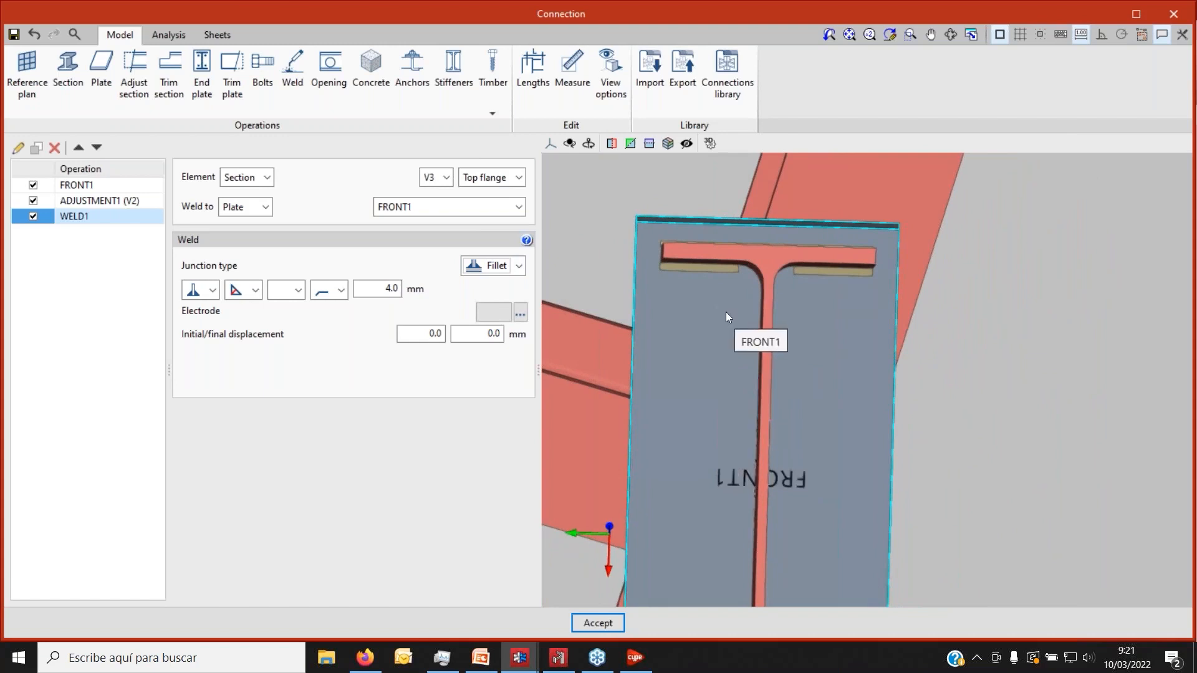
Move the top-flange weld ahead of V2's adjustment in the operation order and return it to its place.
left_click(78, 149)
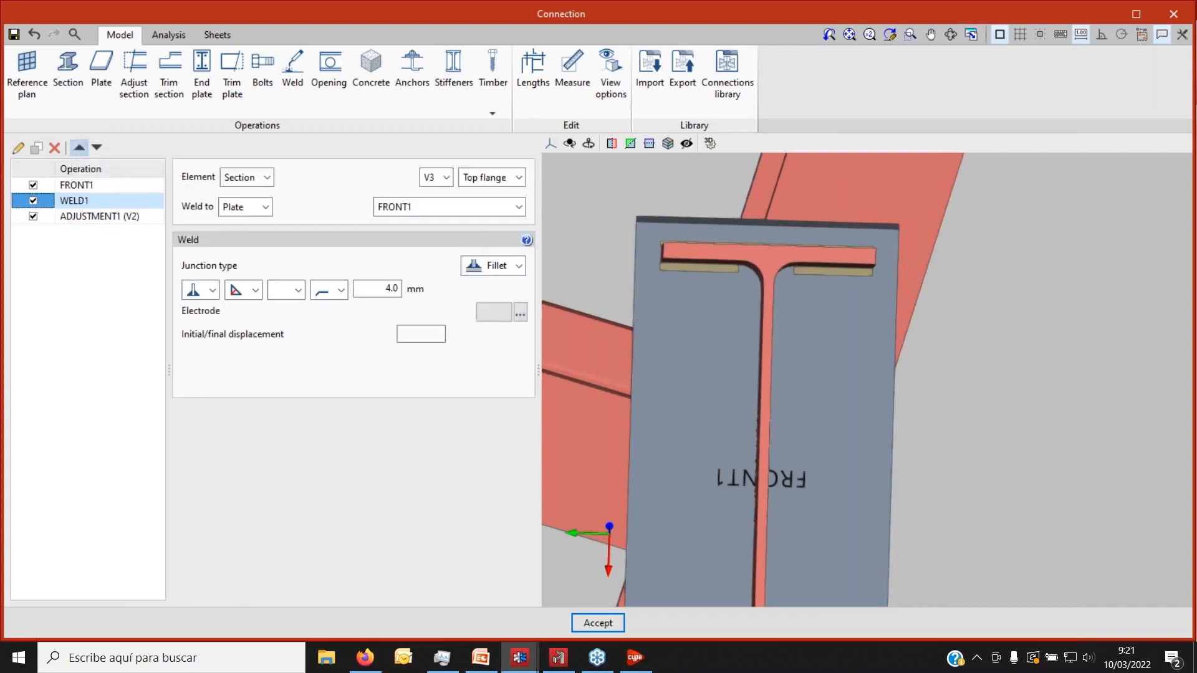
left_click(98, 148)
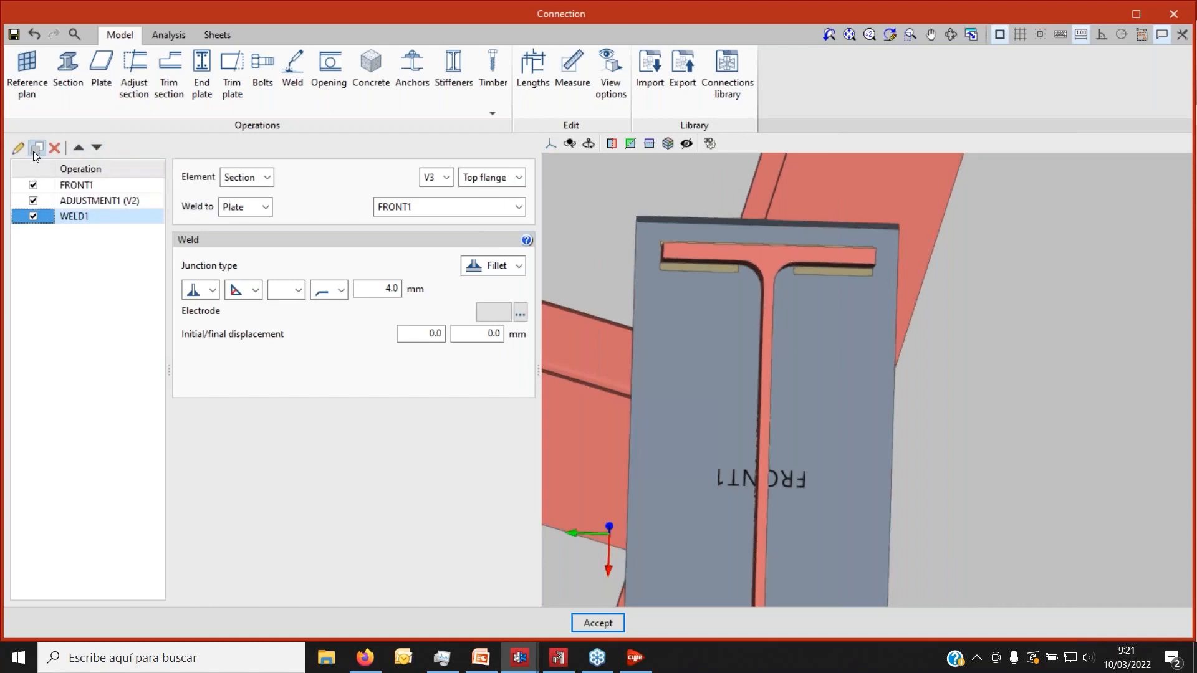
Duplicate the top-flange weld and assign the copy to V3's bottom flange.
left_click(35, 152)
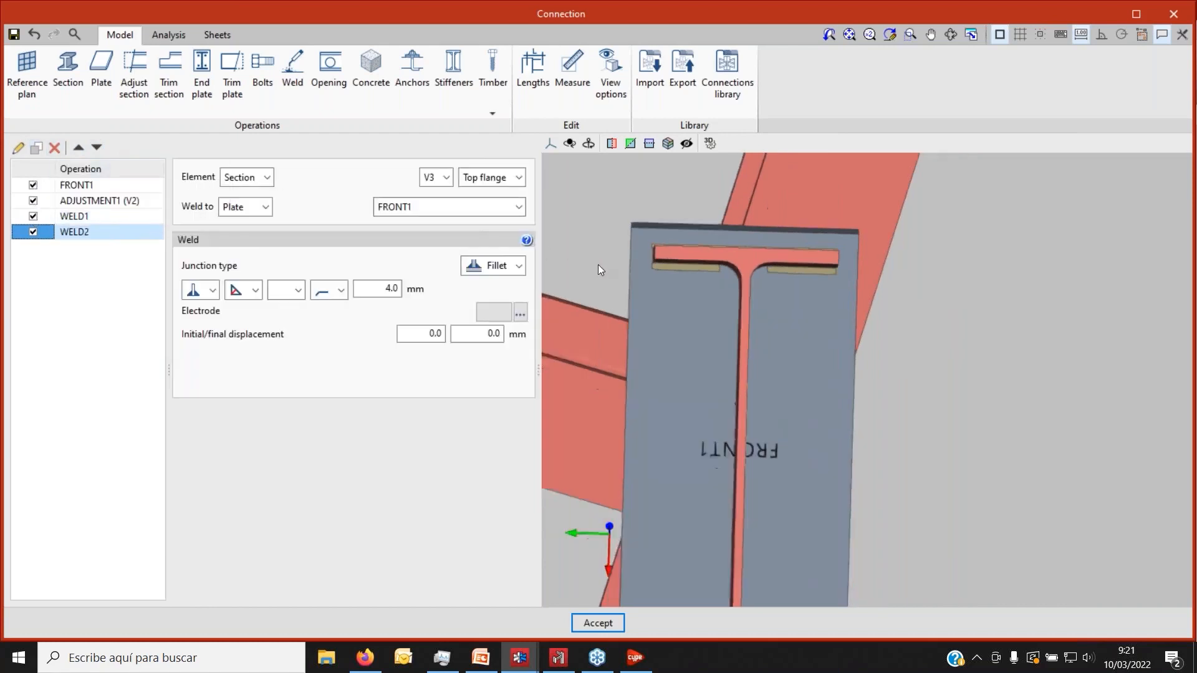
scroll(597, 264, "down", 2)
scroll(611, 358, "up", 2)
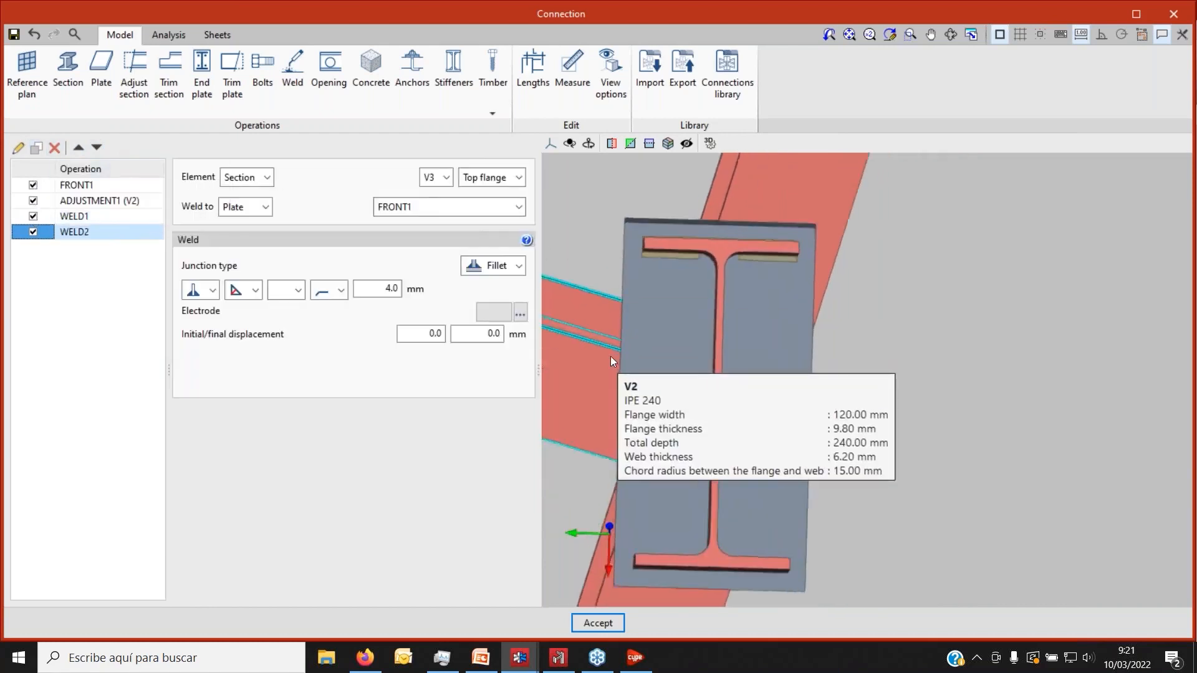
left_click(493, 180)
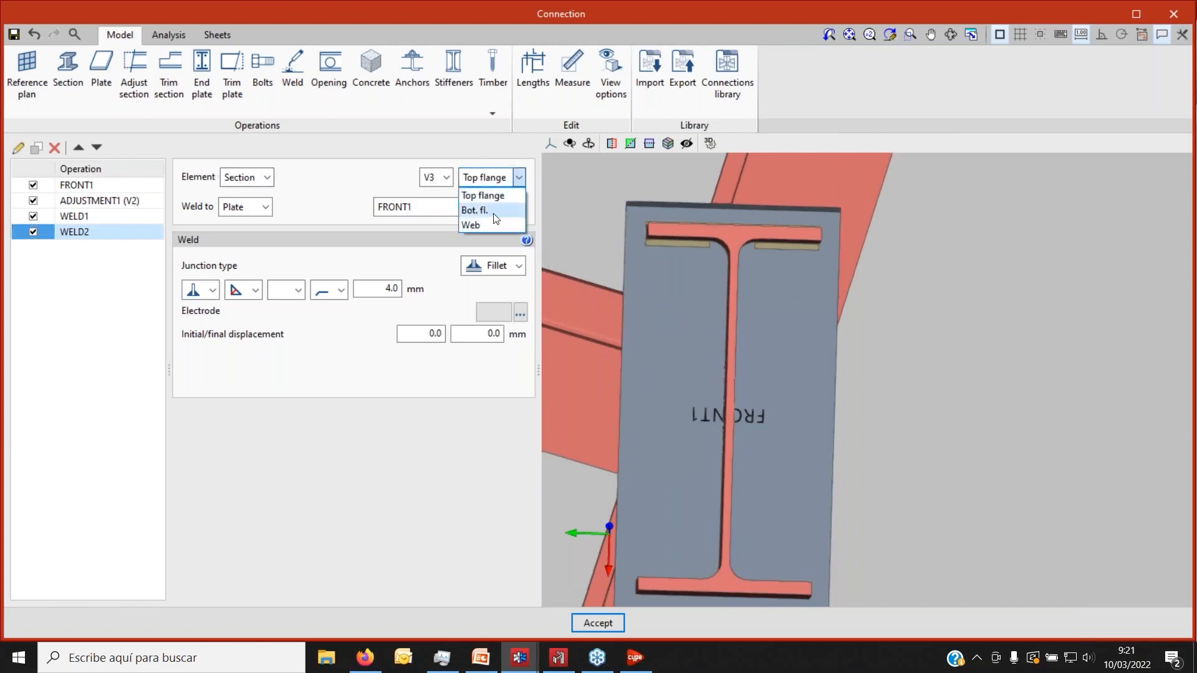
left_click(475, 211)
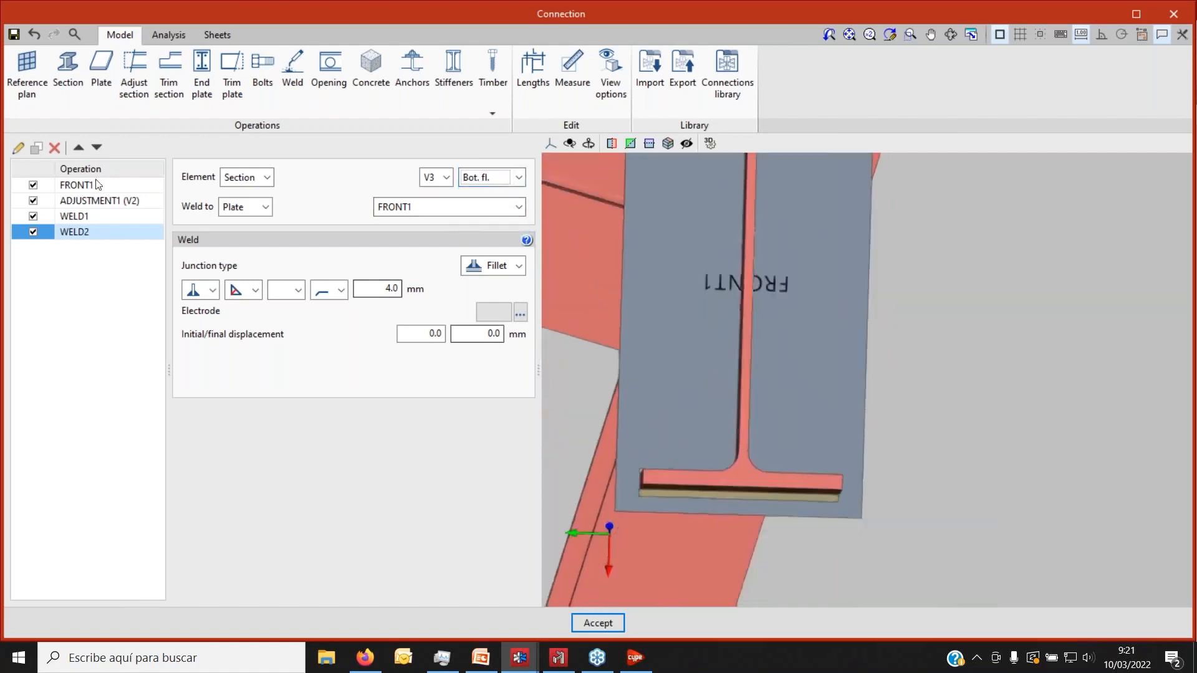
Duplicate the bottom-flange weld and assign the copy to V3's web.
left_click(39, 151)
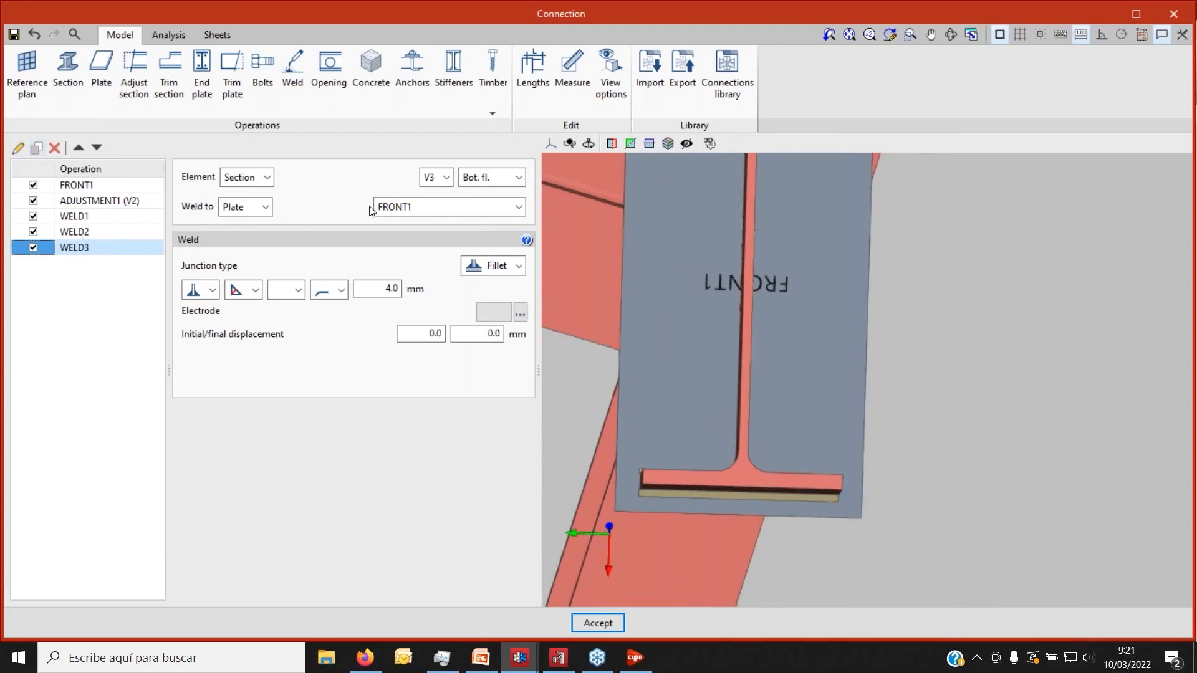
left_click(485, 177)
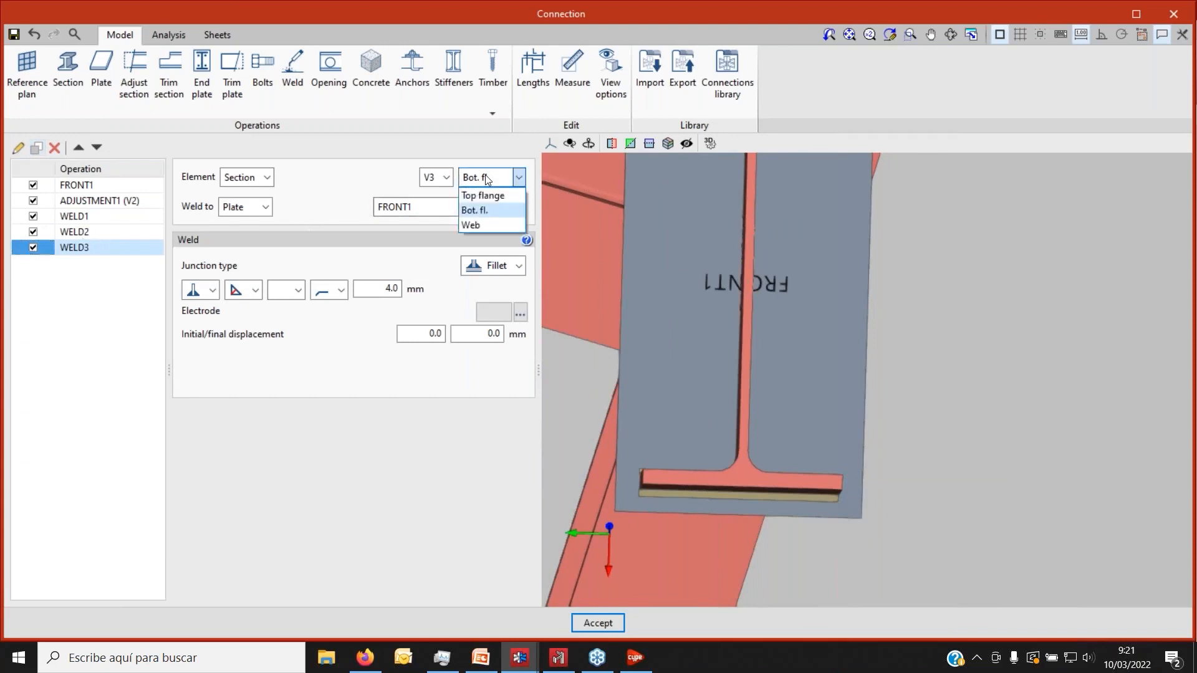
left_click(488, 225)
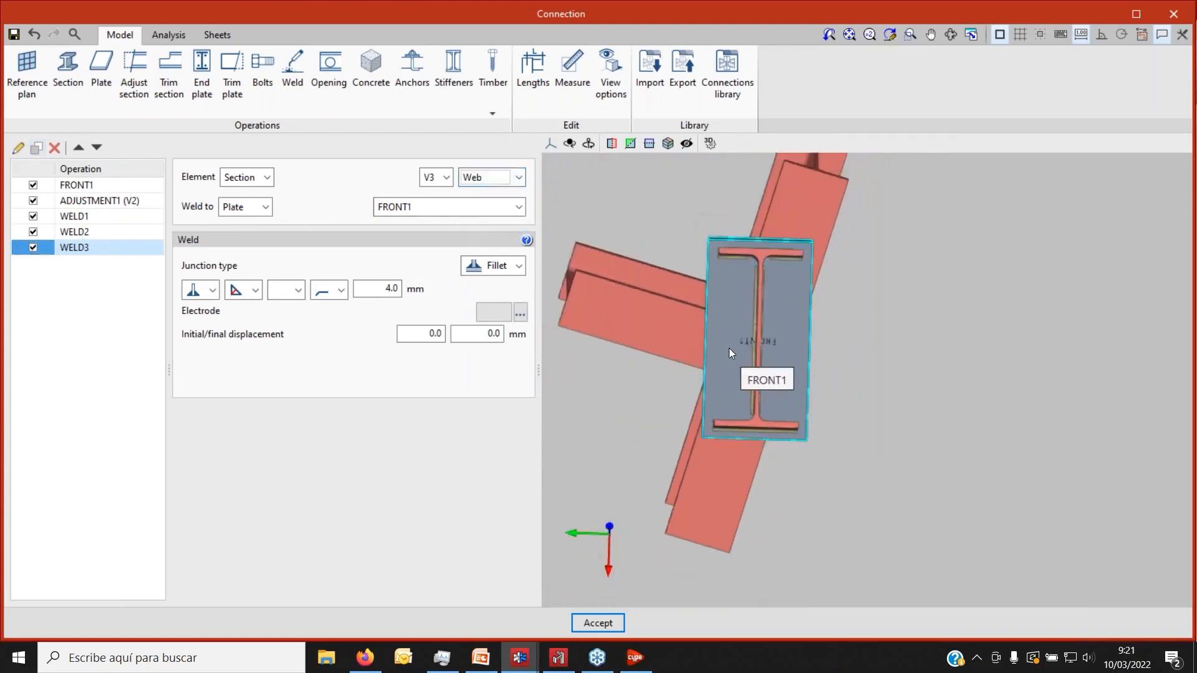
mouse_move(726, 344)
middle_mouse_down()
mouse_move(807, 394)
mouse_move(801, 464)
mouse_move(779, 320)
mouse_move(649, 423)
mouse_move(614, 417)
middle_mouse_up()
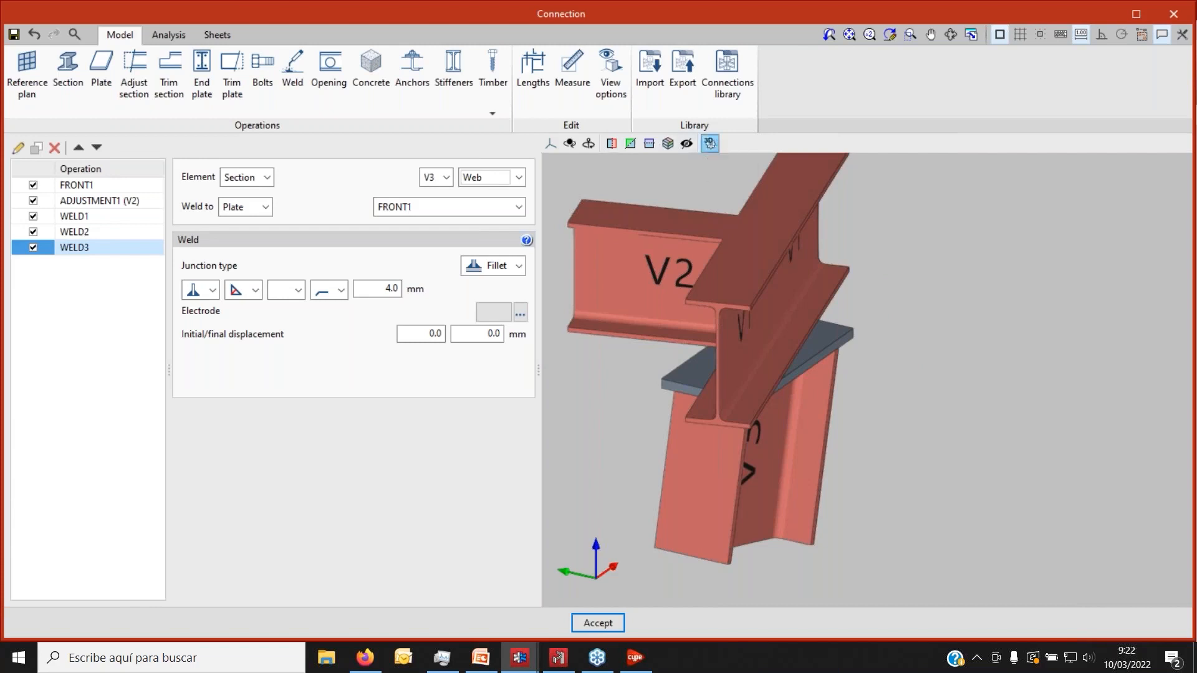
Examine the inside of the joint between V1, V2 and V3 with a temporary section cut of the 3D view.
left_click(709, 143)
left_click(685, 281)
left_click(687, 144)
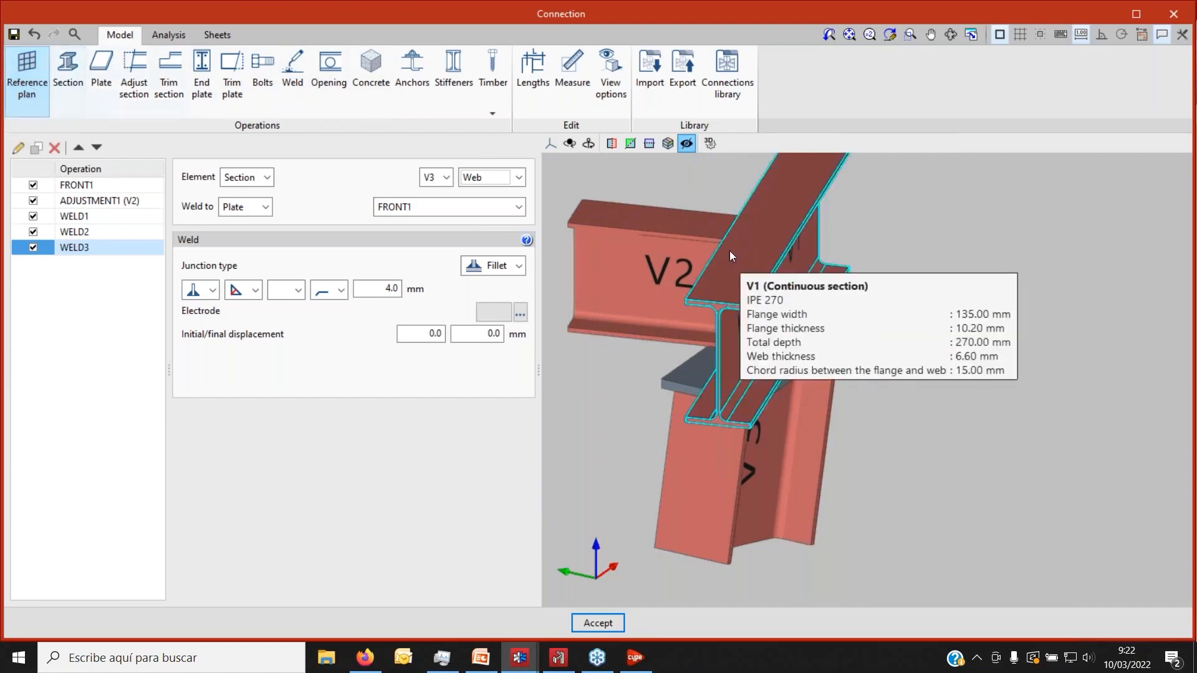
left_click(611, 143)
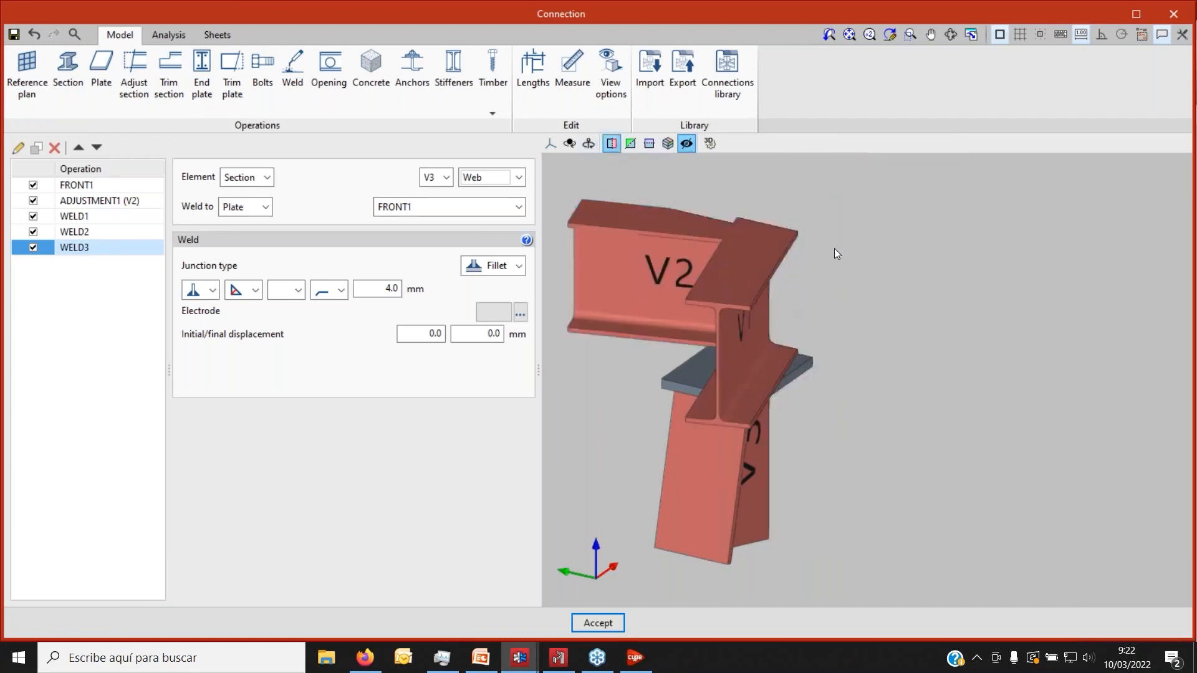
middle_click_drag(836, 255, 670, 250)
middle_click_drag(804, 279, 742, 278)
scroll(743, 278, "up", 2)
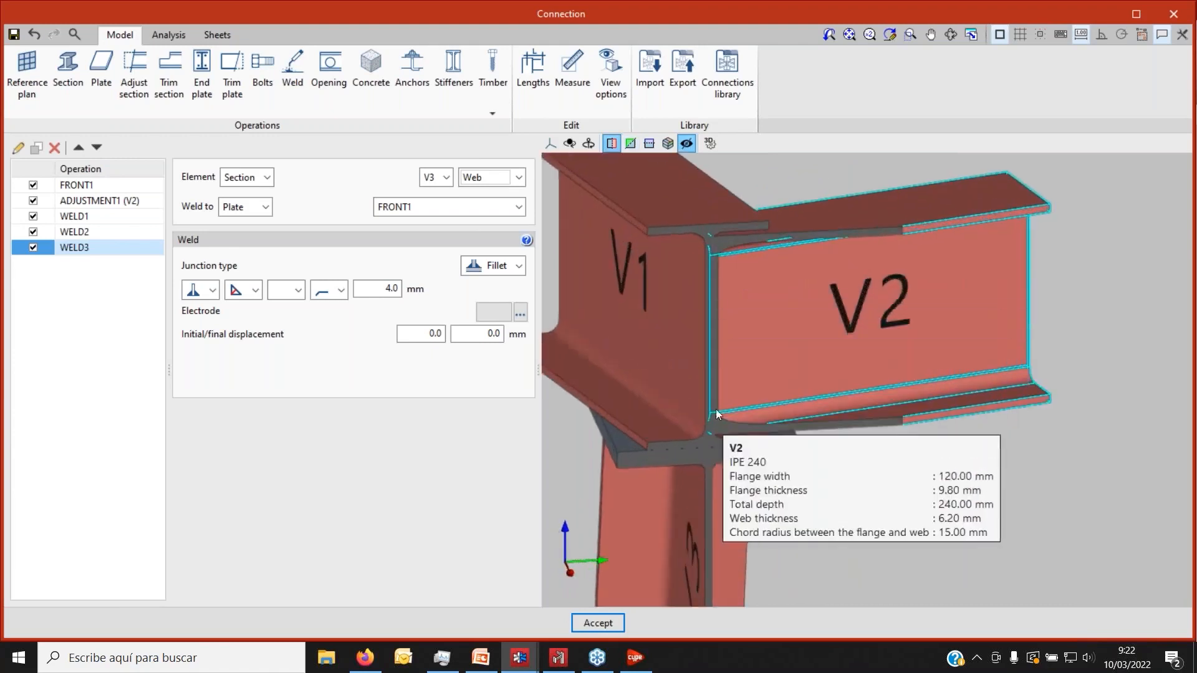
left_click(617, 144)
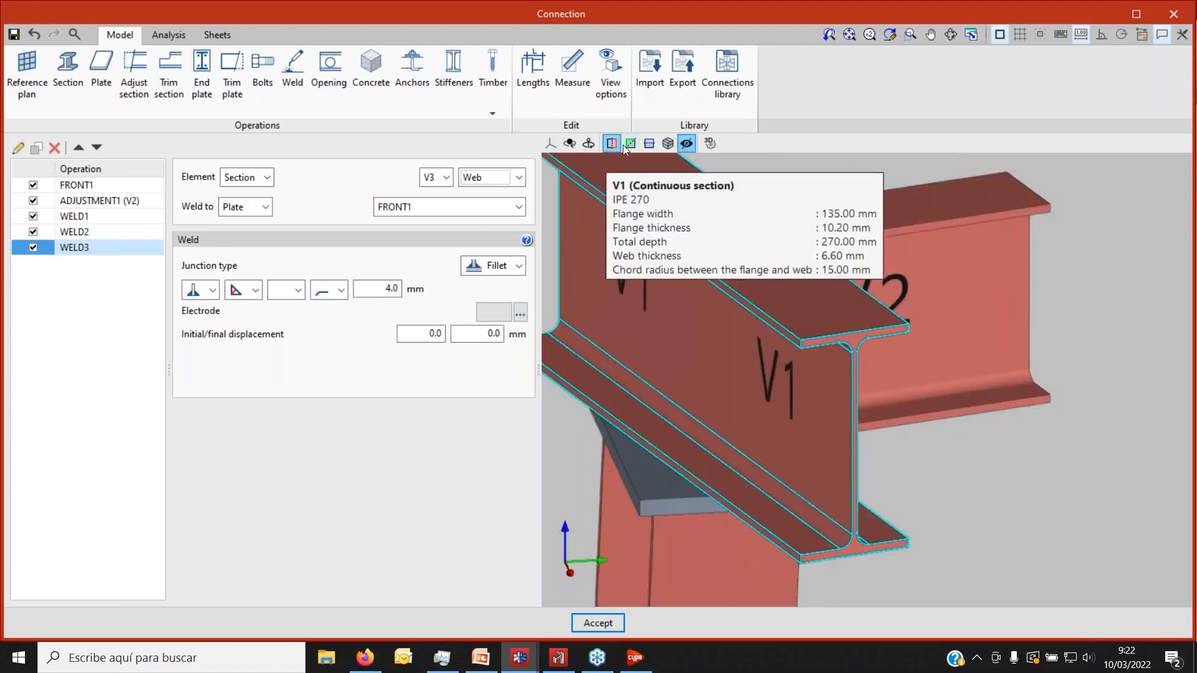
Preview the other section-cut orientations of the joint, and show it in the preset XZ and XY views.
left_click(630, 146)
left_click(649, 146)
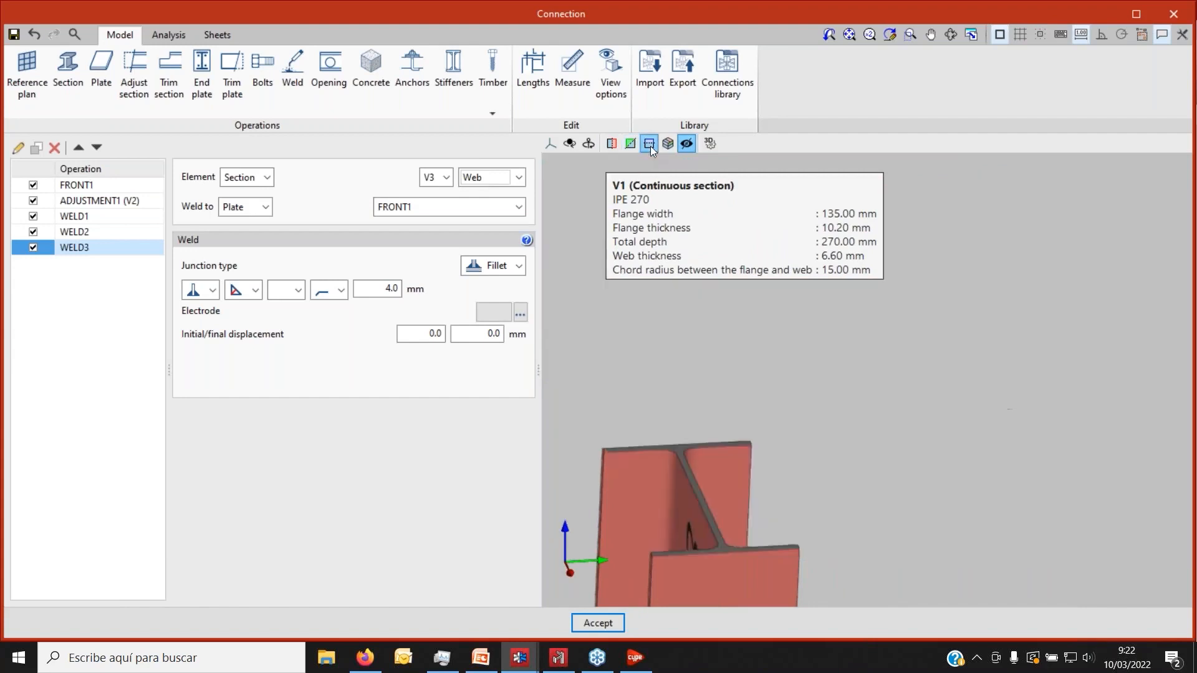
left_click(648, 144)
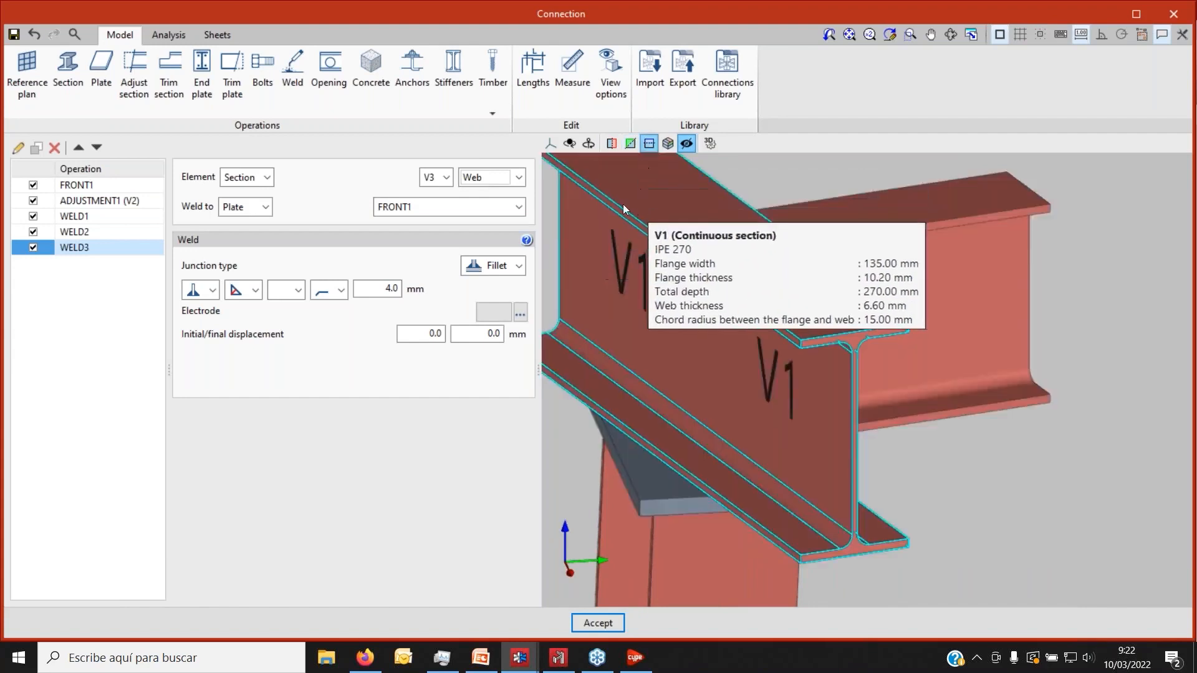
left_click(550, 144)
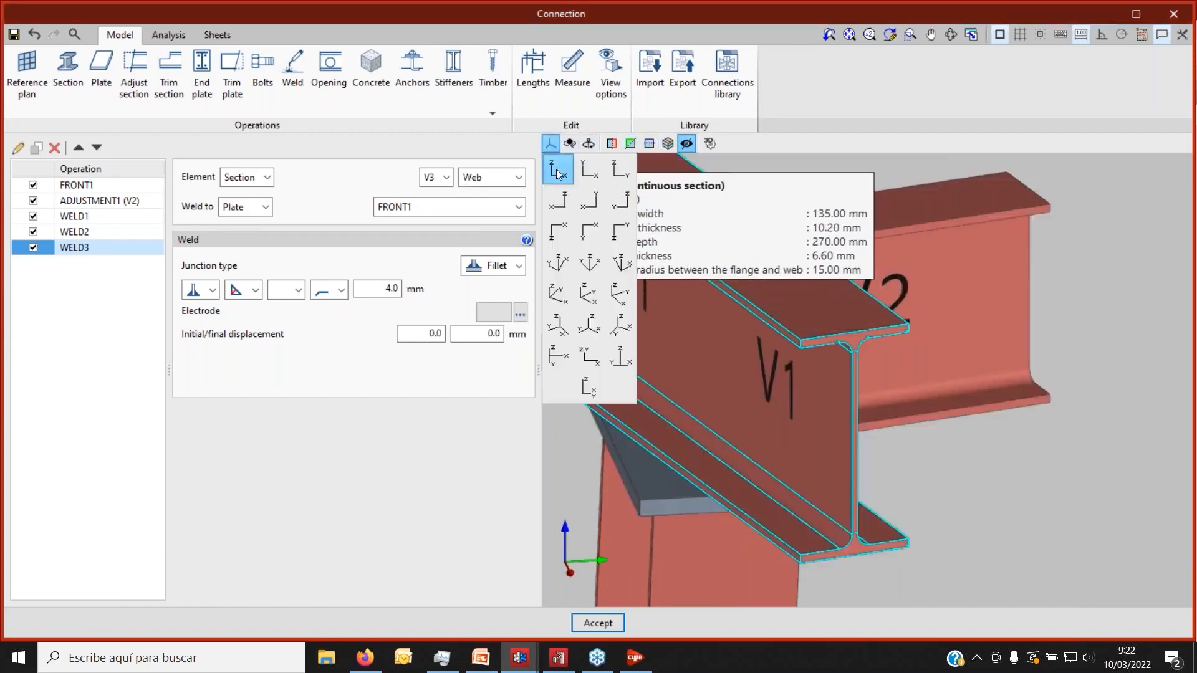
left_click(555, 169)
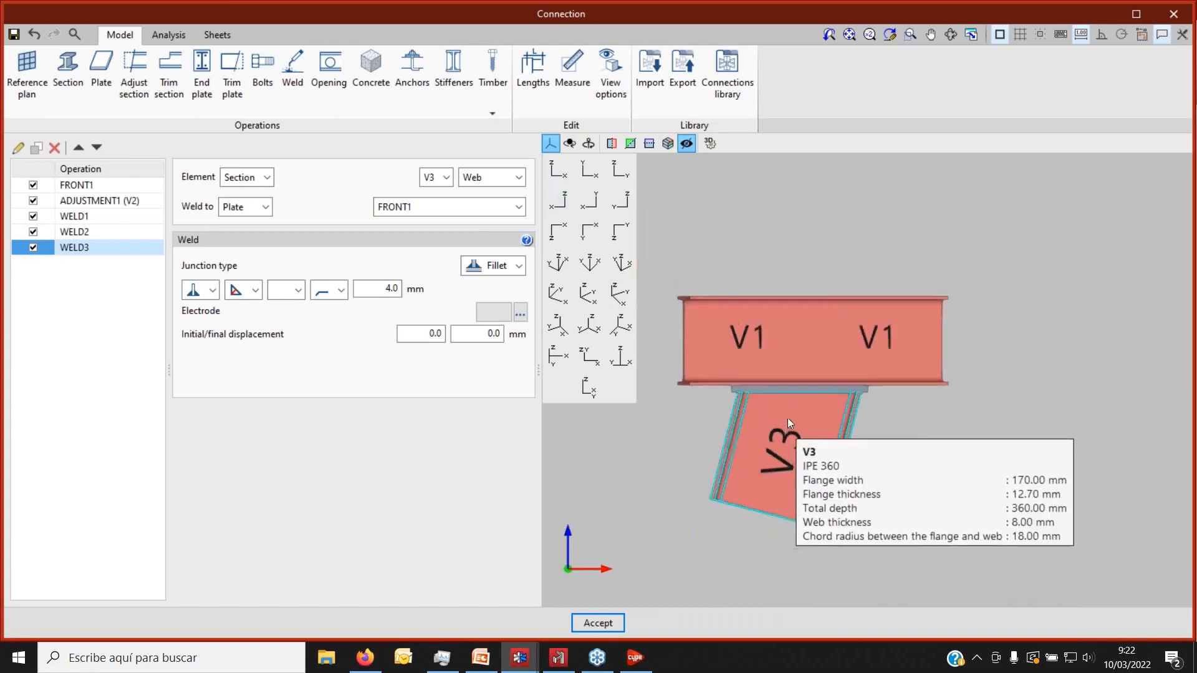
left_click(590, 177)
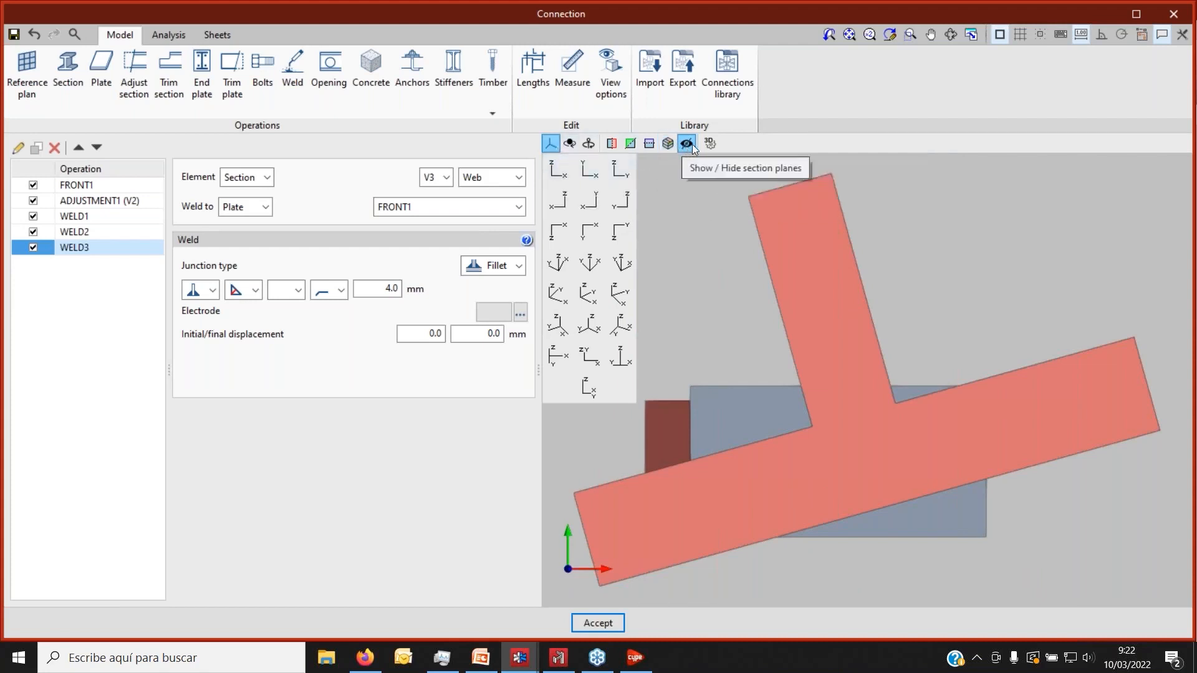
left_click(705, 283)
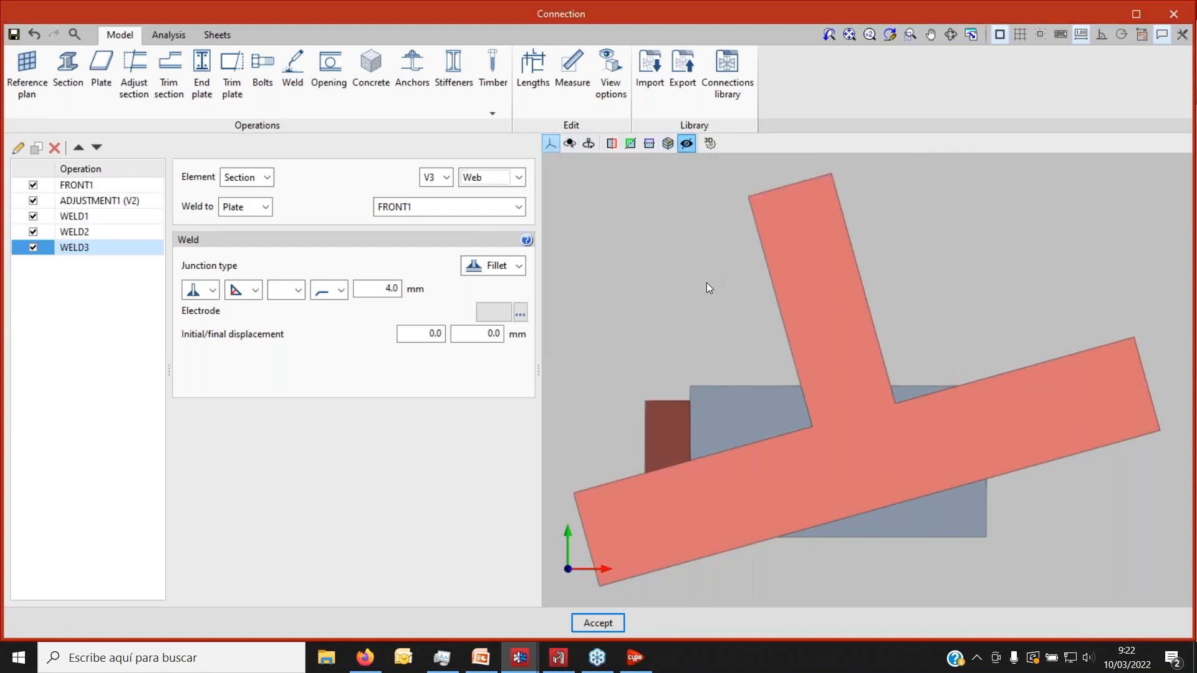
Examine the end plate and its surroundings between V1 and V3 from below and from the front.
left_click(569, 144)
mouse_move(809, 421)
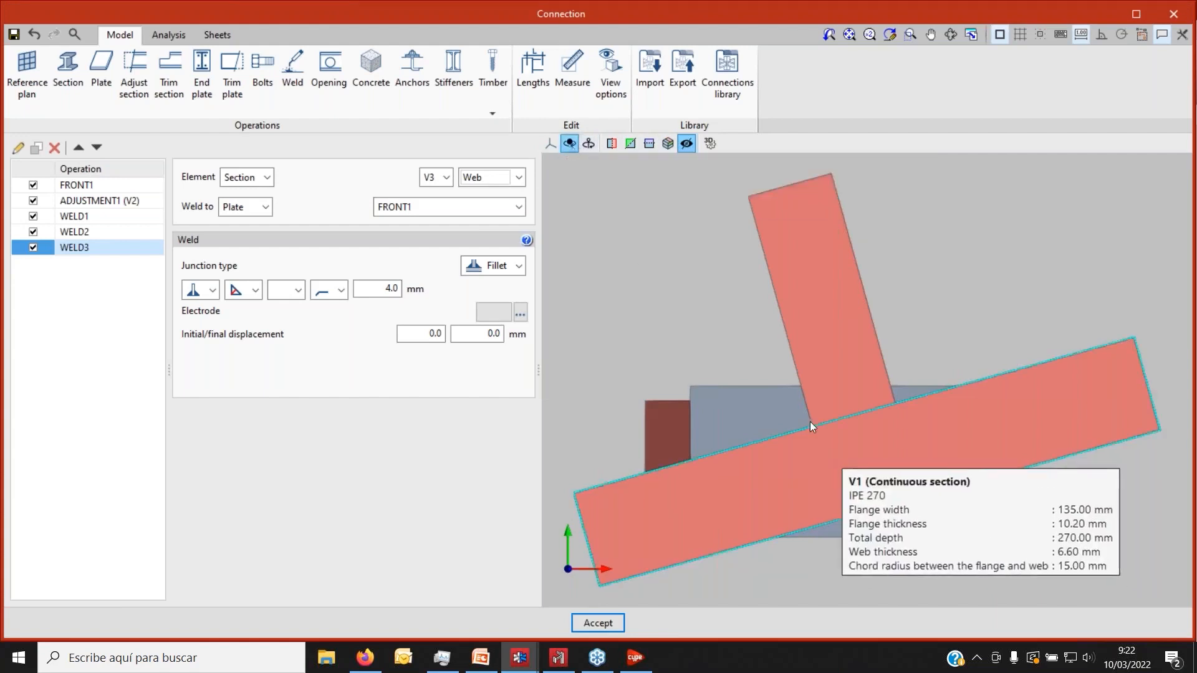
left_click_drag(728, 363, 682, 395)
mouse_move(846, 292)
scroll(687, 398, "down", 4)
scroll(727, 286, "up", 1)
left_click_drag(693, 327, 749, 397)
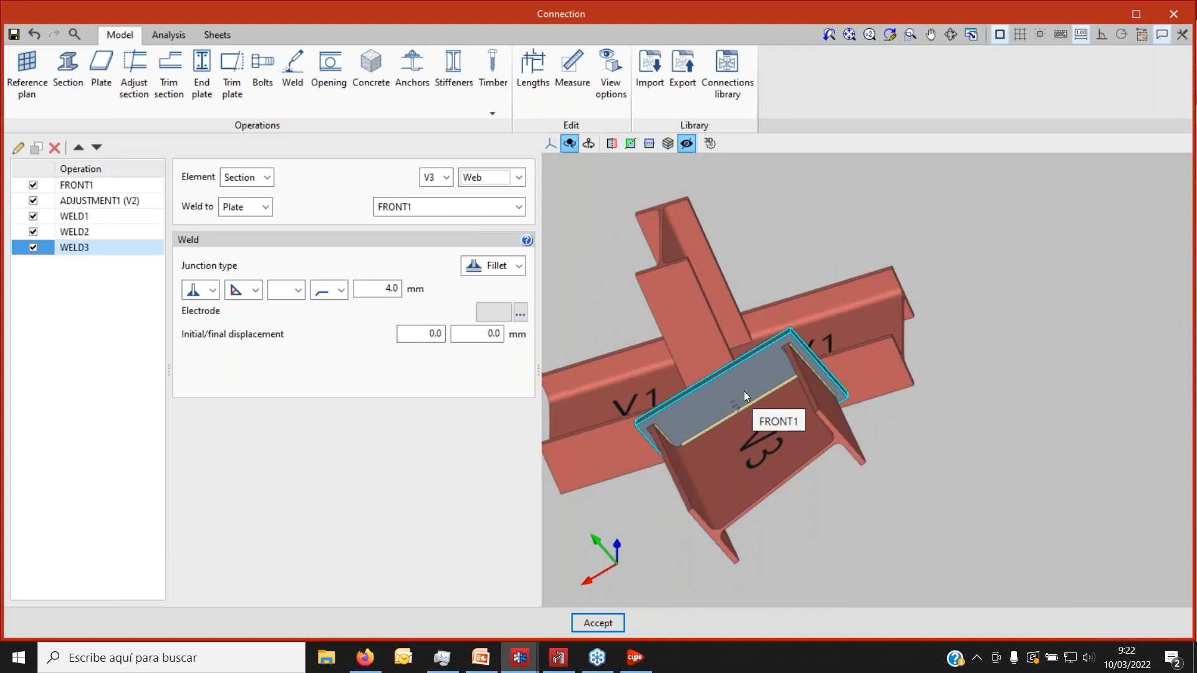
left_click_drag(758, 357, 580, 454)
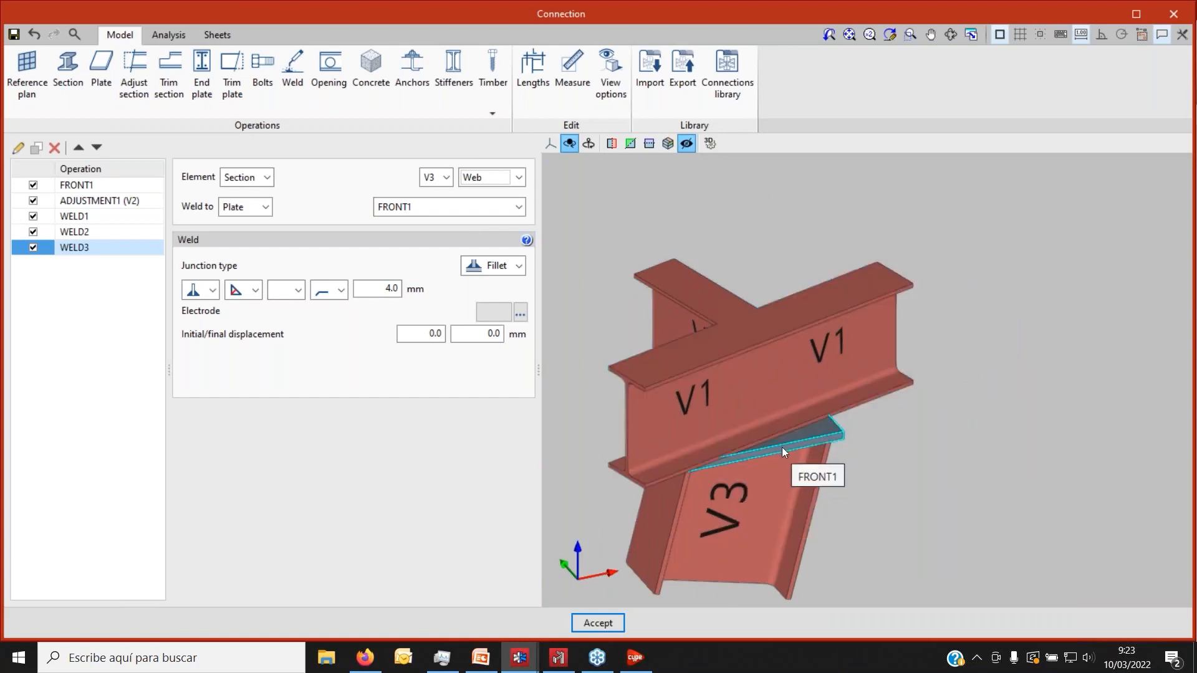
Add a new weld joining section V1 to plate FRONT1.
left_click(287, 85)
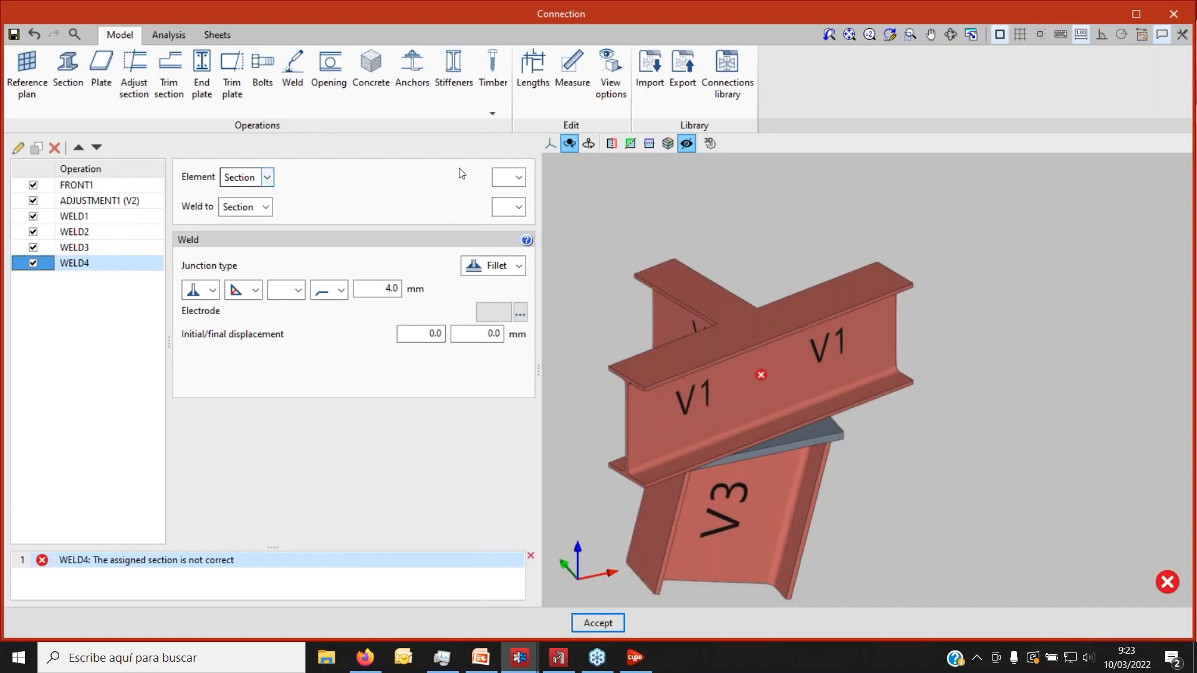
left_click(519, 177)
left_click(505, 194)
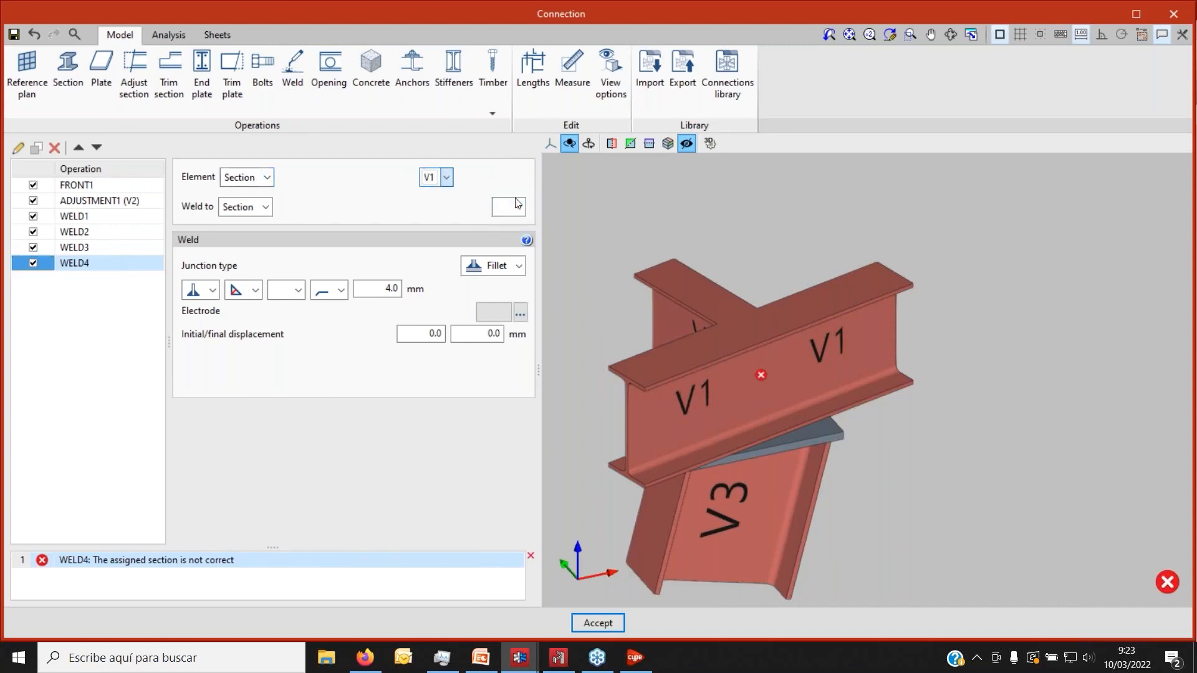
left_click(265, 206)
left_click(259, 240)
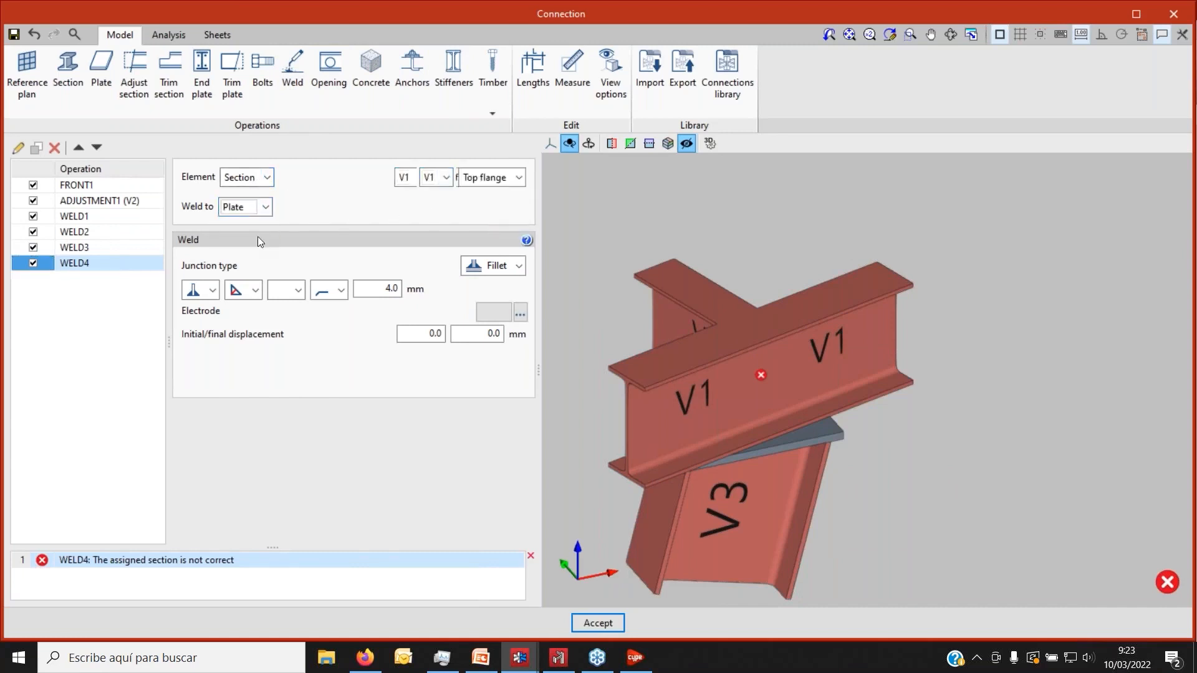
left_click(444, 206)
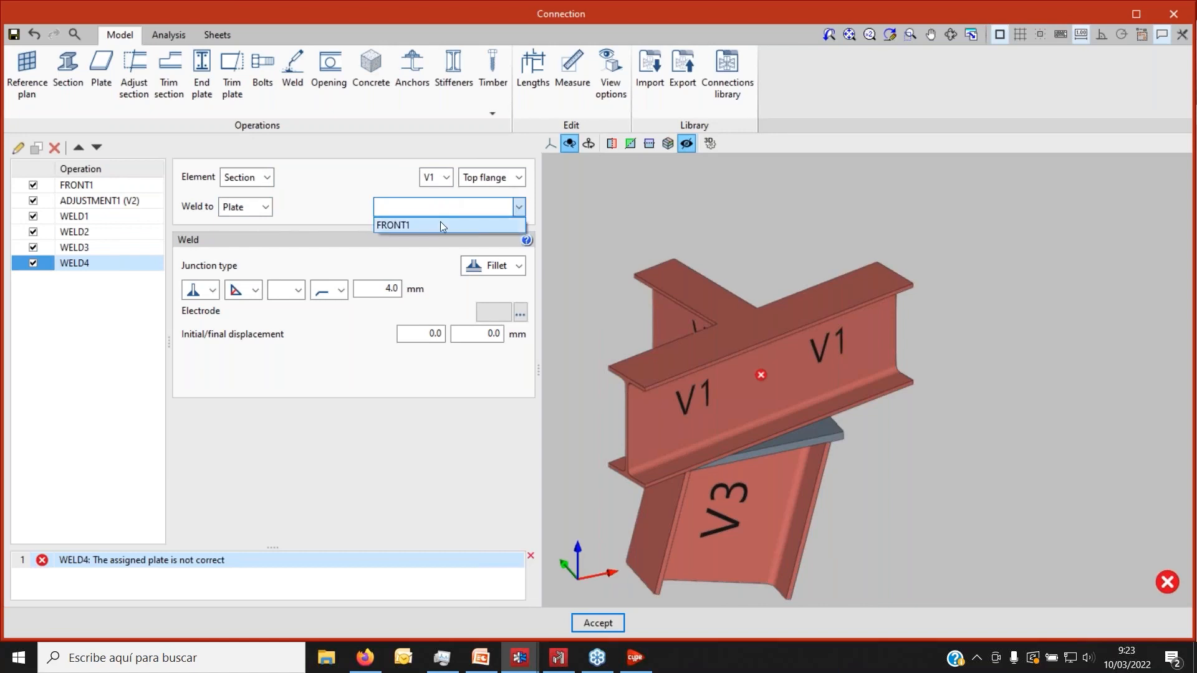
left_click(440, 224)
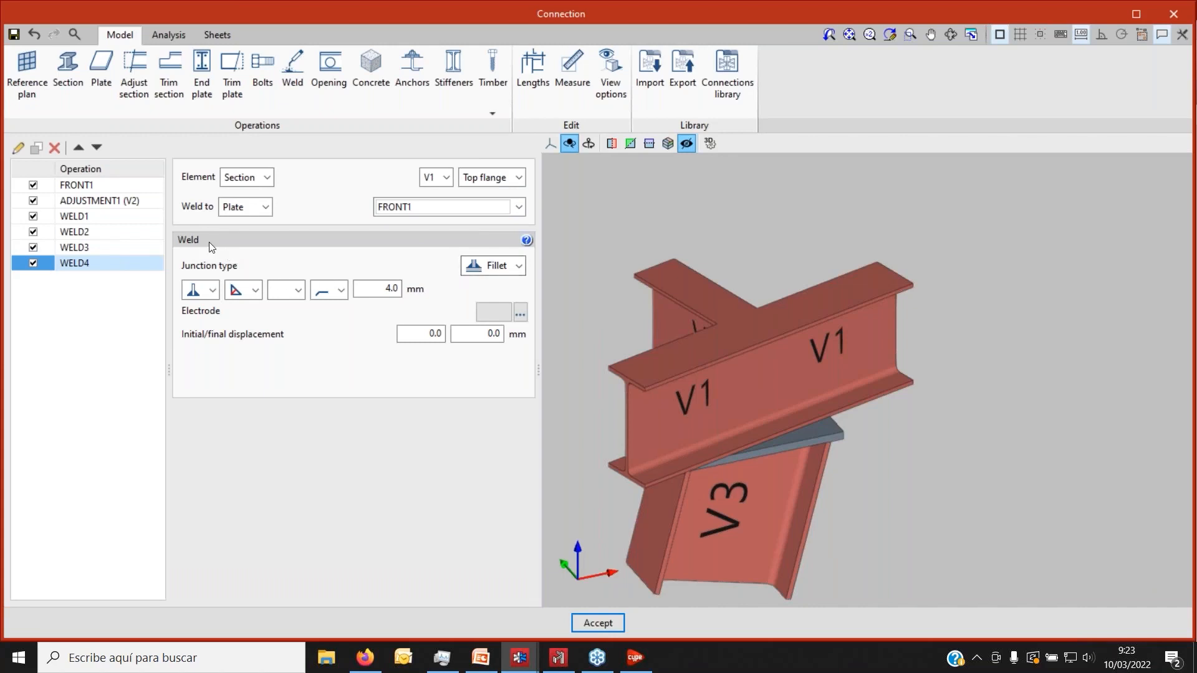
Make the new weld a lap junction and assign it to V1's bottom flange.
left_click(518, 268)
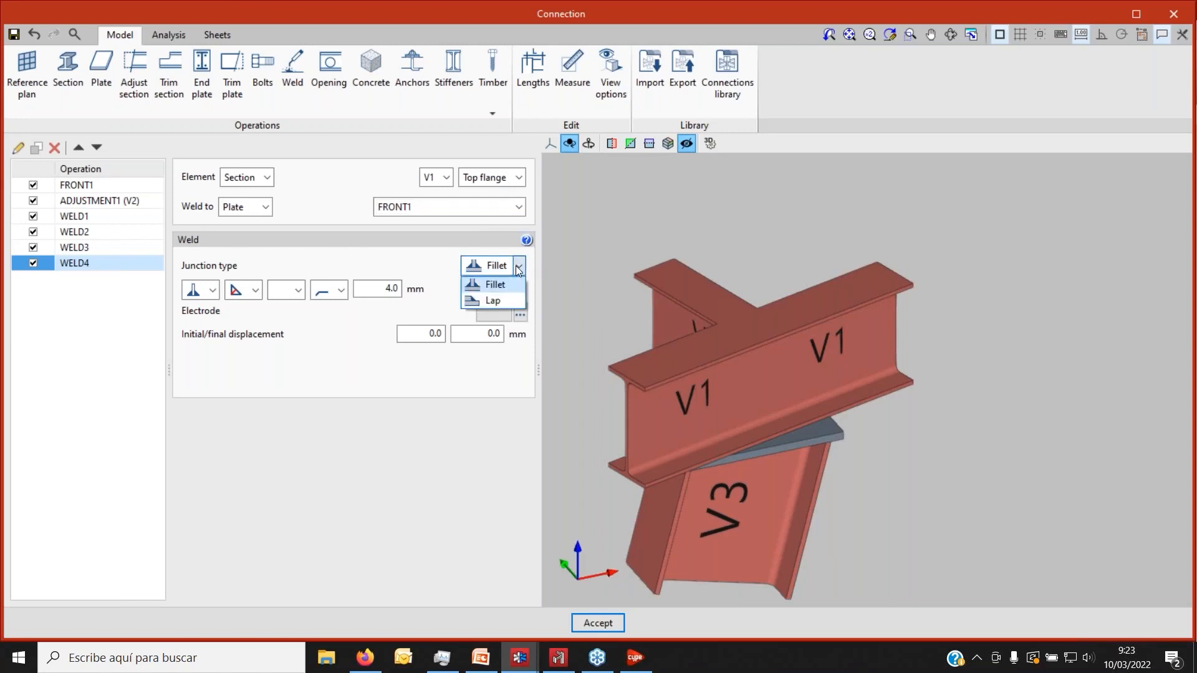
left_click(499, 300)
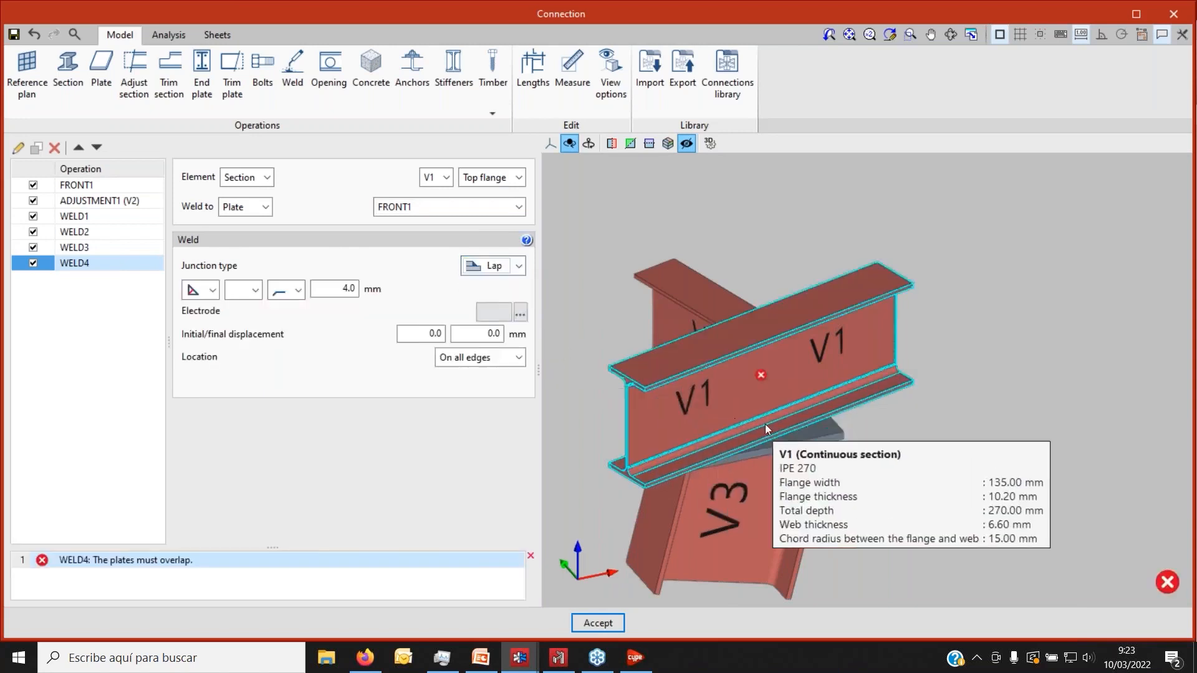
scroll(626, 334, "up", 3)
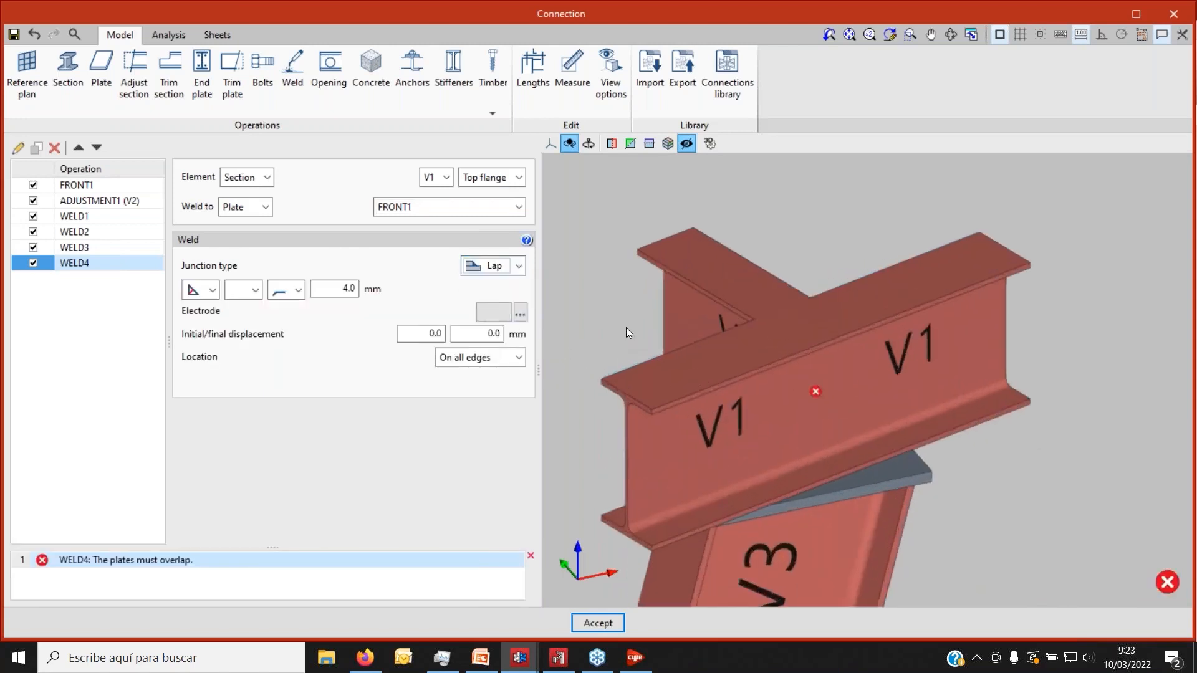
left_click(500, 179)
left_click(497, 204)
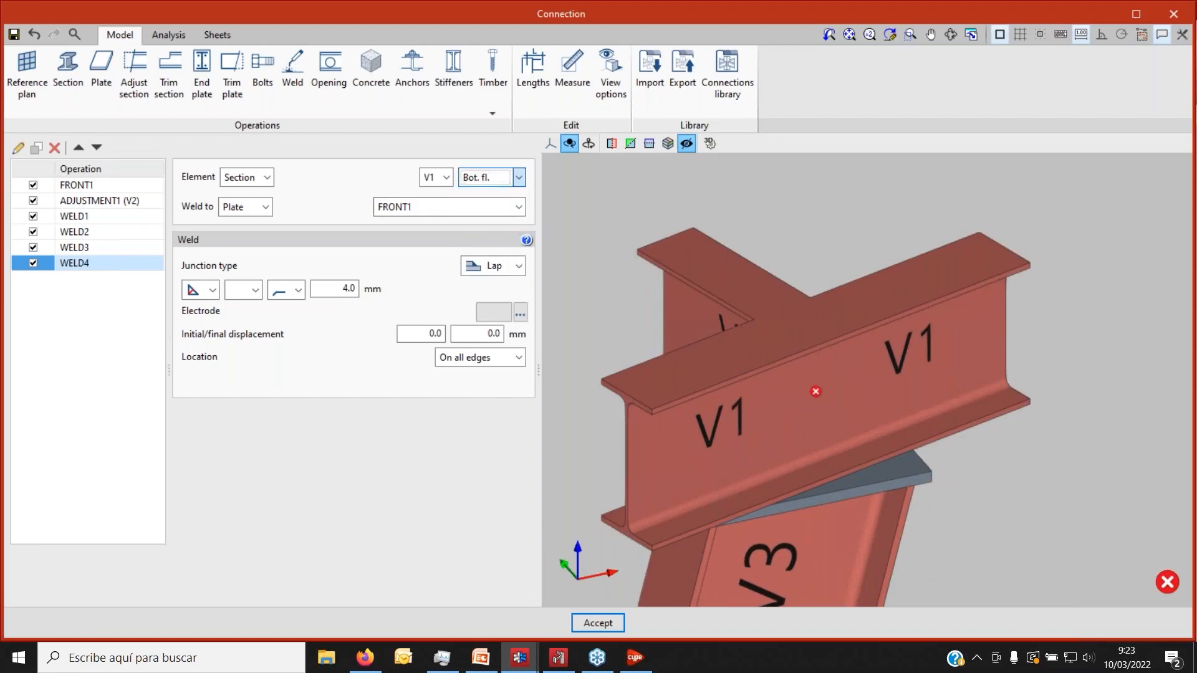
scroll(940, 514, "up", 3)
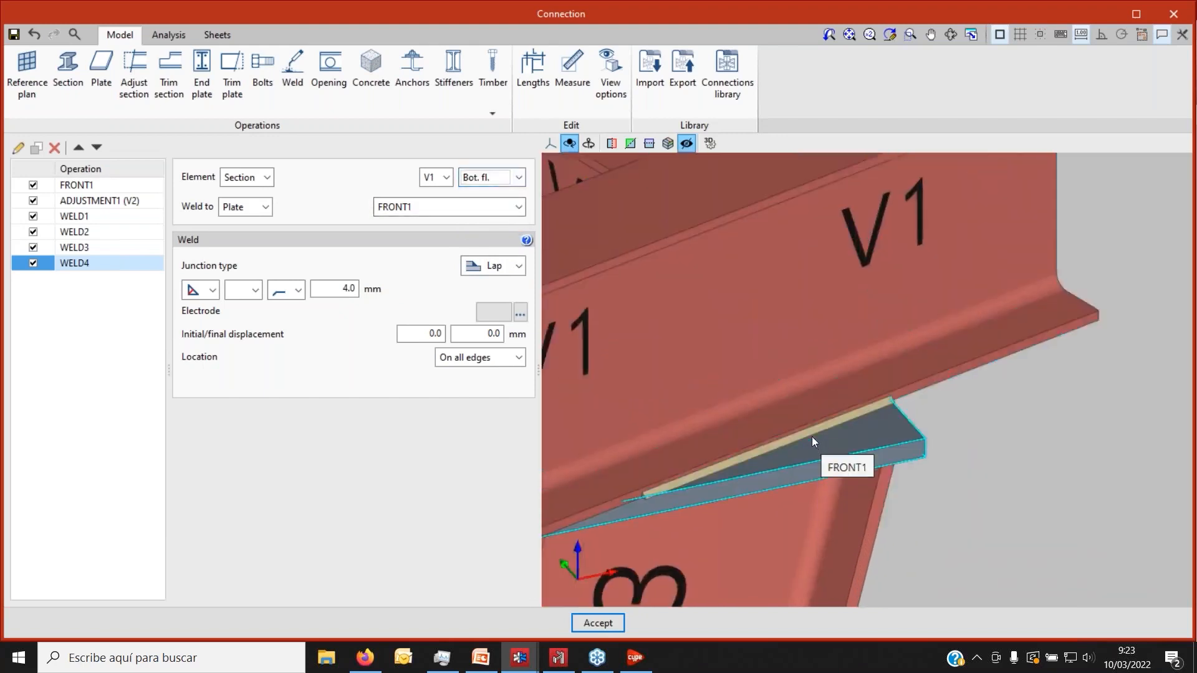
scroll(792, 461, "down", 2)
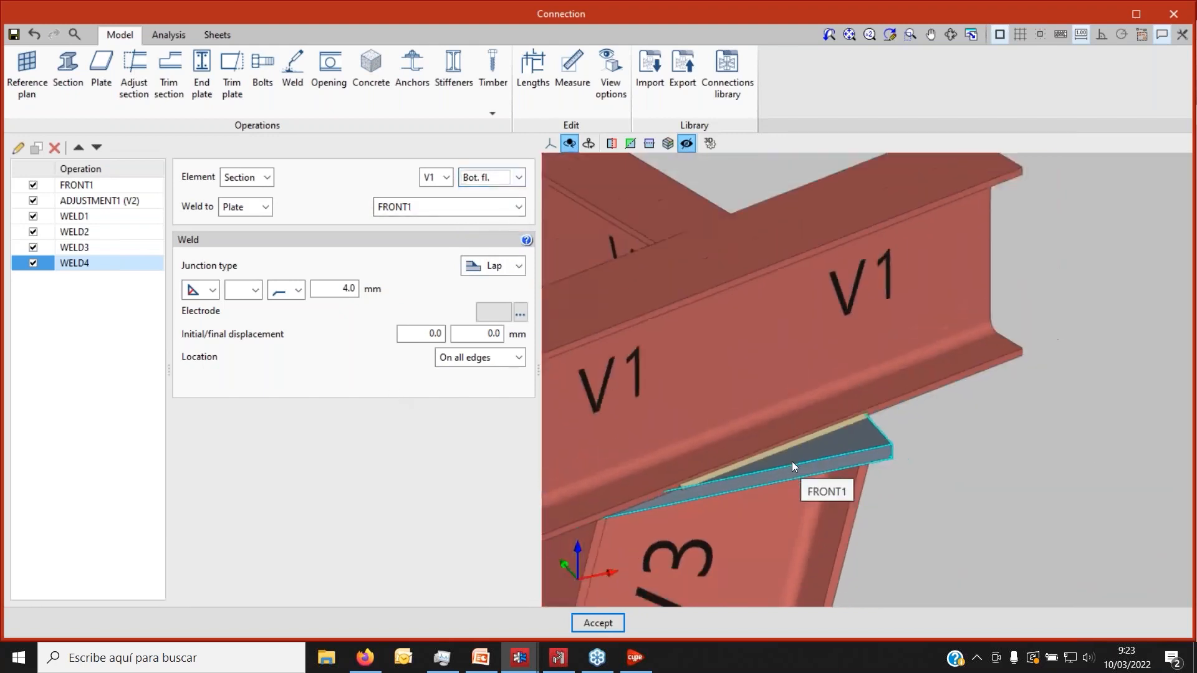
Set the lap weld's initial and final displacement to 20 mm each and check it on both sides of V1.
left_click(420, 337)
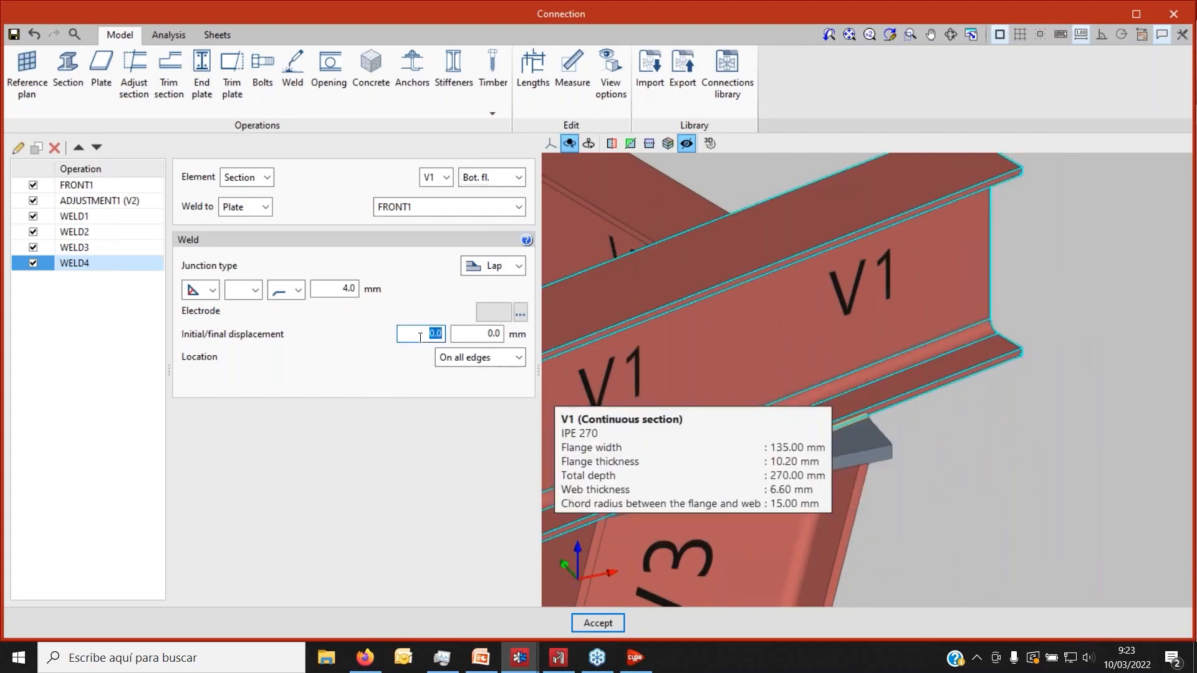
type("20.0")
key("Tab")
type("20")
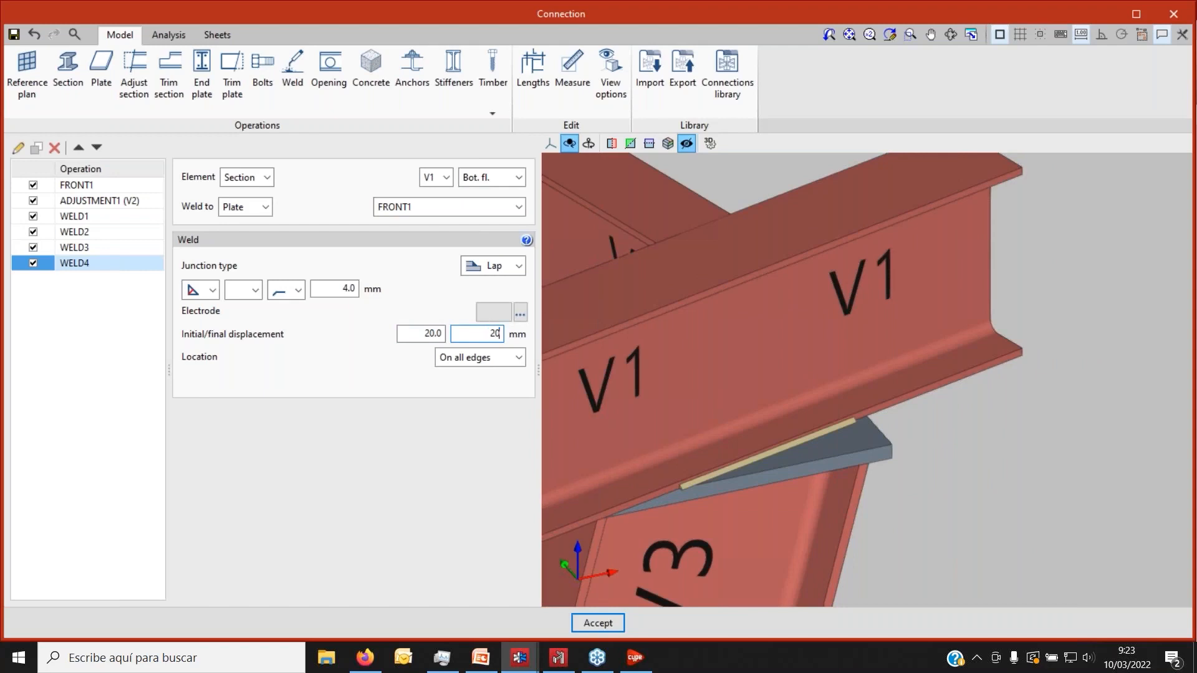
left_click(420, 338)
left_click_drag(792, 441, 923, 530)
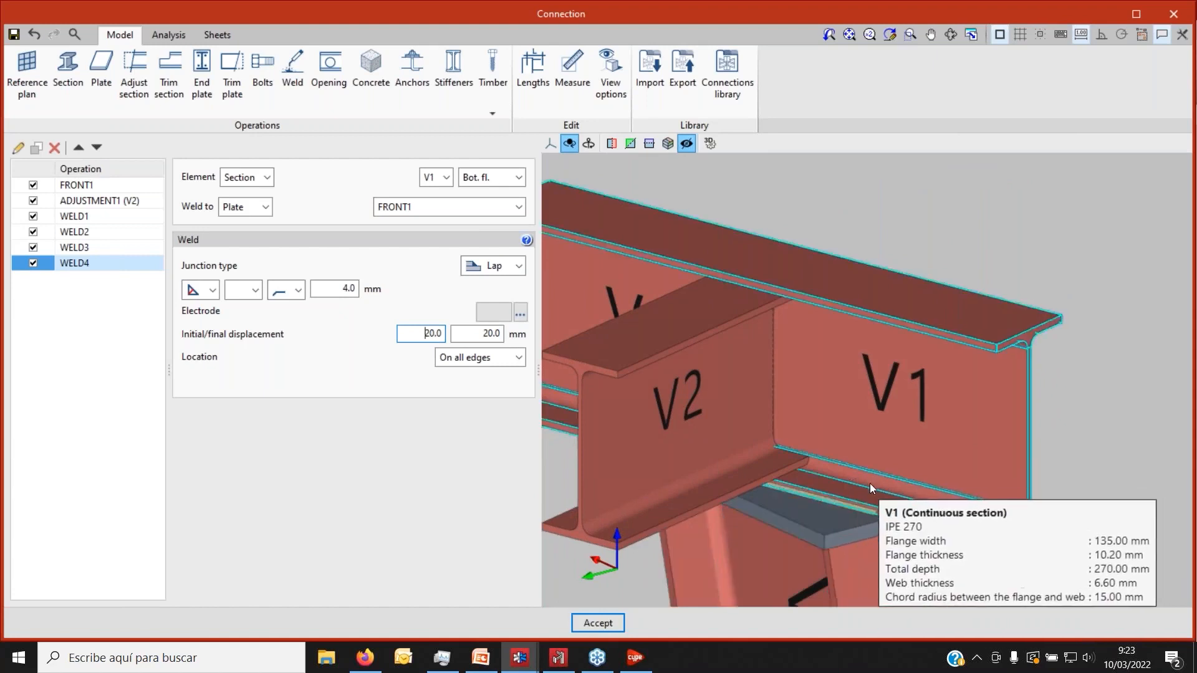
left_click_drag(866, 487, 746, 517)
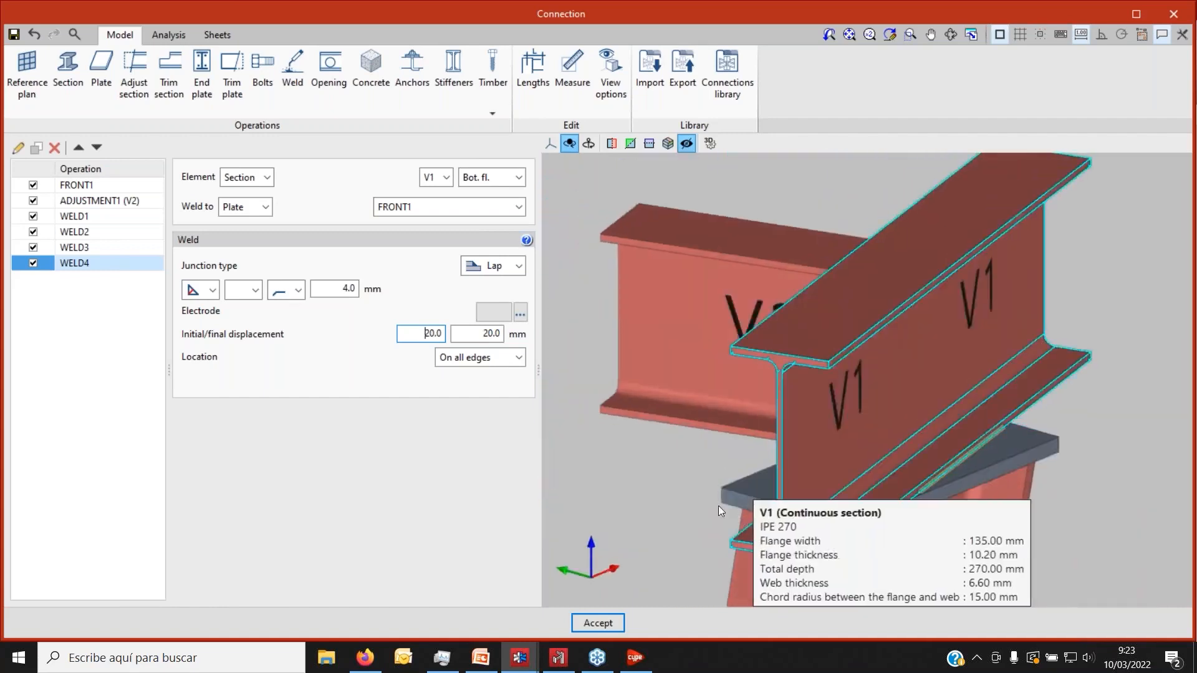
Duplicate the lap weld and restrict the copy's location to a given edge, edge number 1.
left_click(39, 148)
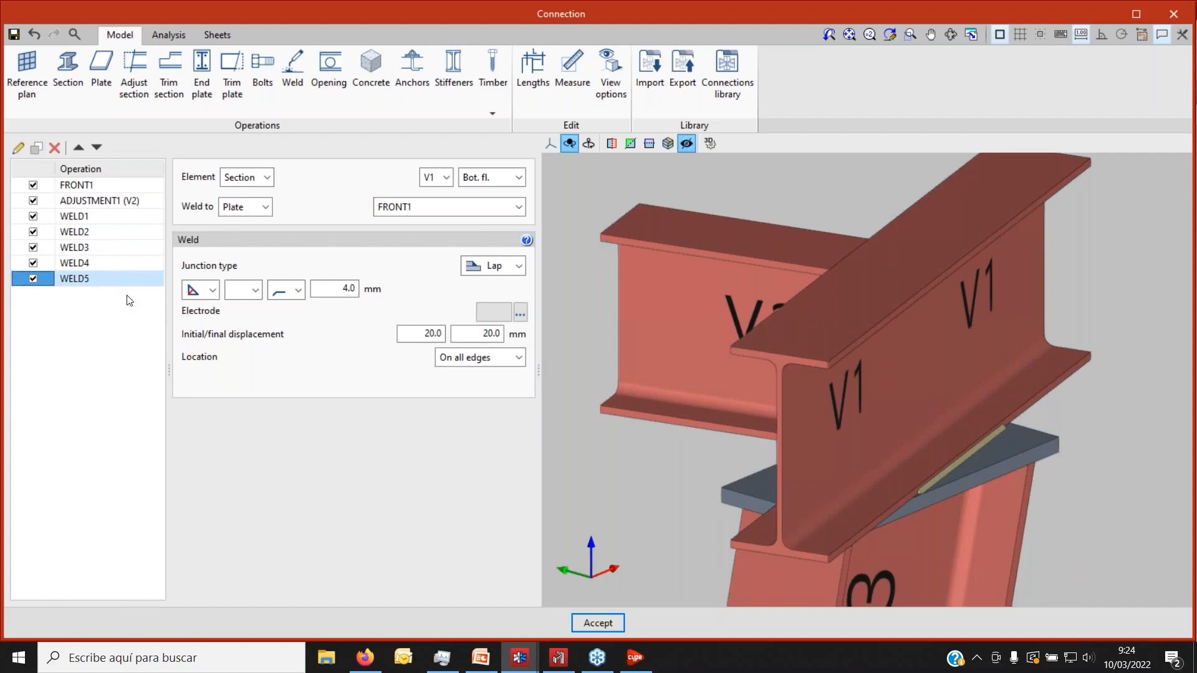
left_click_drag(701, 458, 560, 430)
left_click(474, 358)
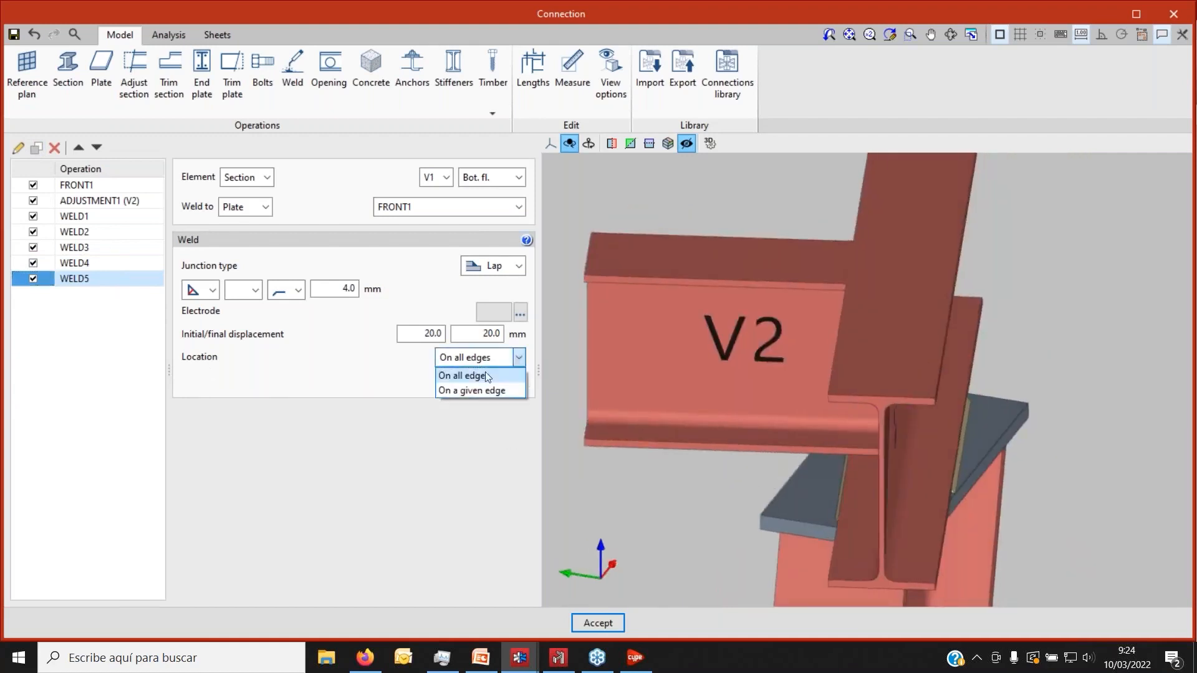
left_click(487, 391)
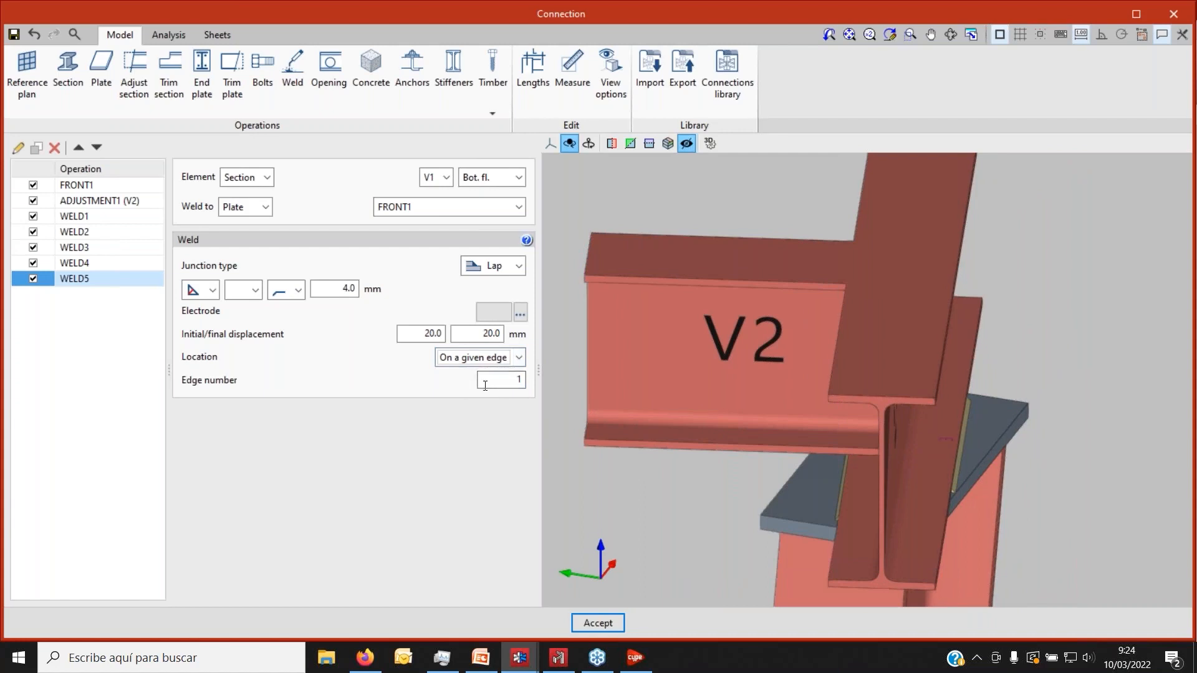
scroll(685, 480, "down", 1)
scroll(723, 488, "up", 1)
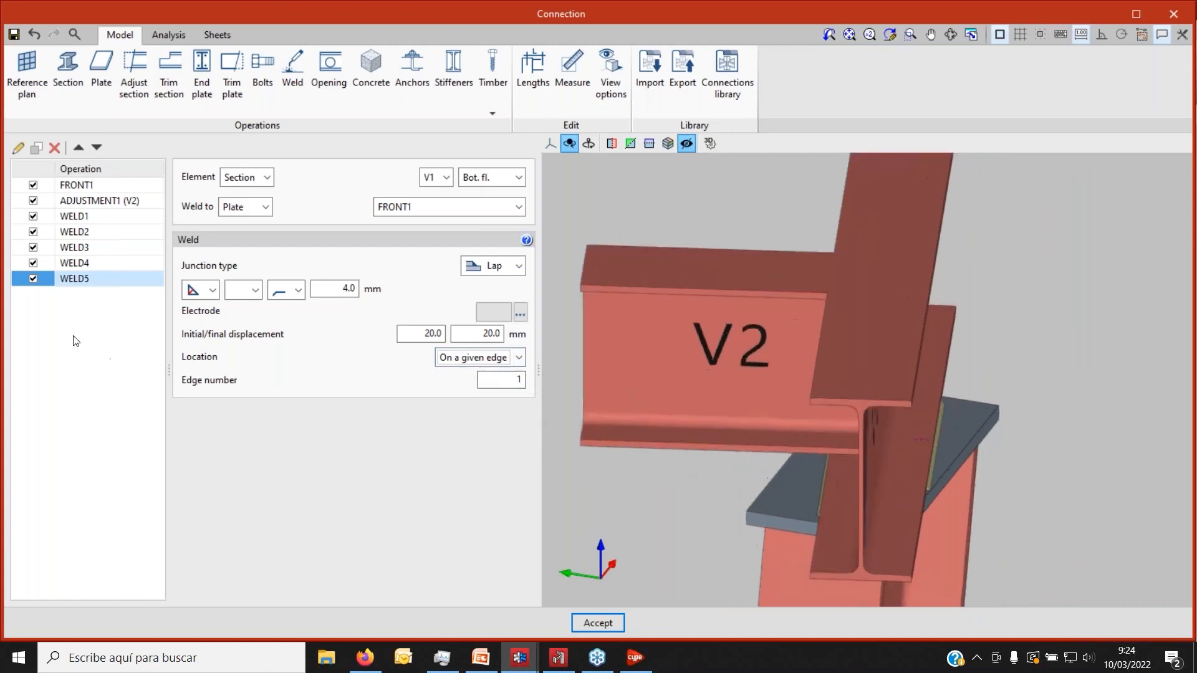
Deactivate the original lap weld WELD4 and check the location of the single-edge copy on the plate.
left_click(35, 262)
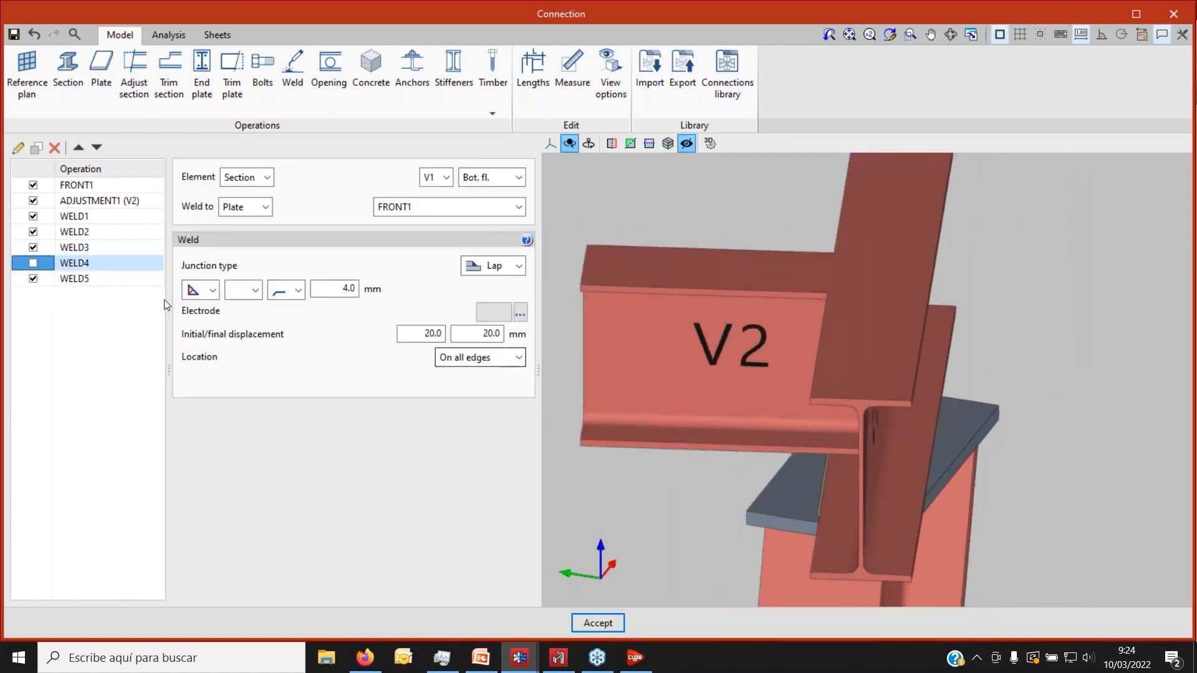
left_click(91, 280)
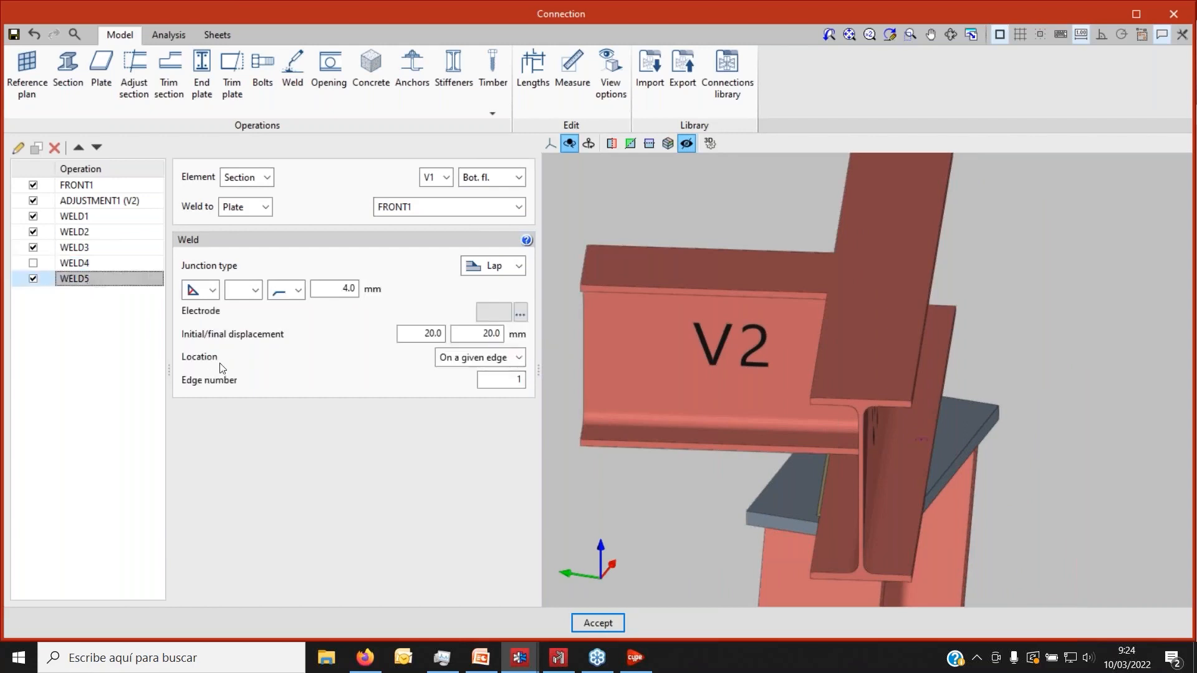
left_click(481, 358)
left_click(483, 361)
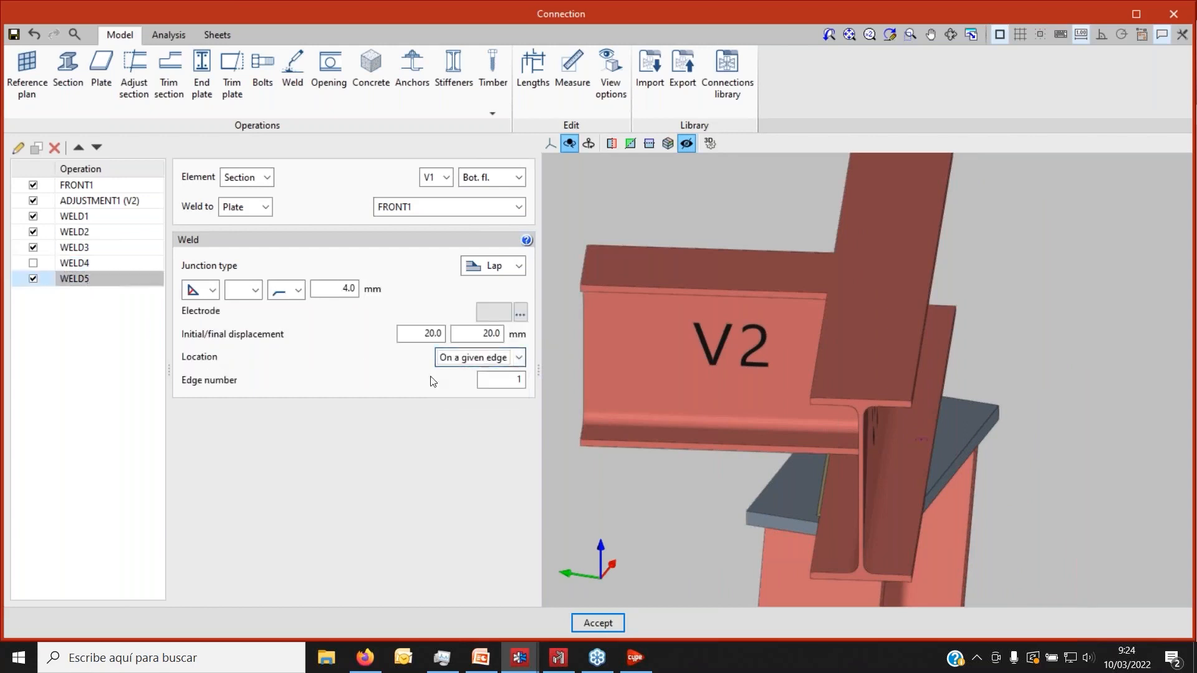
left_click(499, 380)
left_click_drag(768, 494, 897, 484)
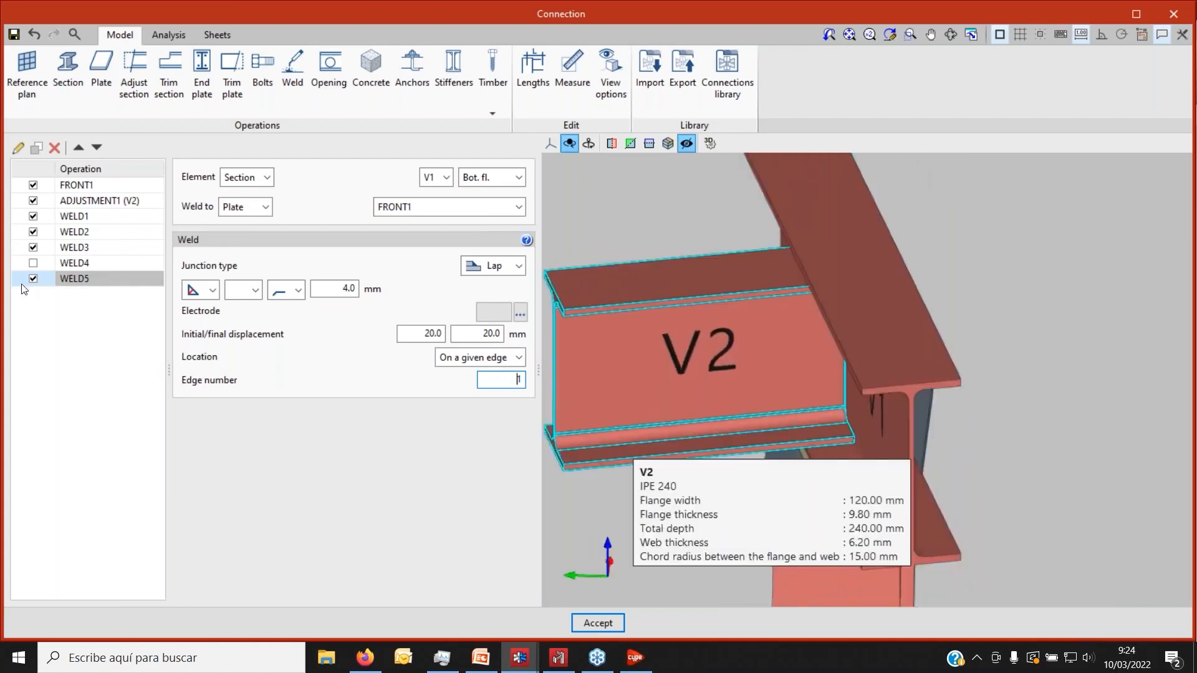
Delete the single-edge weld copy WELD5 and reactivate the original lap weld WELD4.
left_click(54, 148)
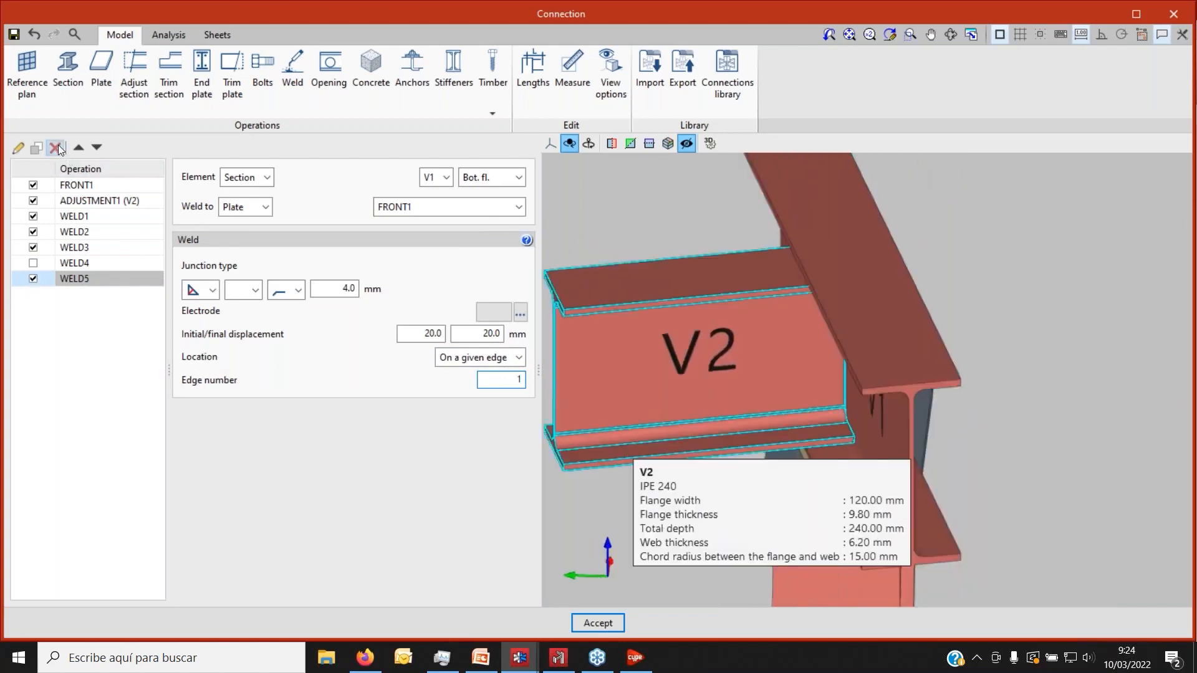
left_click(34, 263)
Reset the lap weld's initial and final displacement to 0.0 mm.
left_click_drag(663, 440, 445, 334)
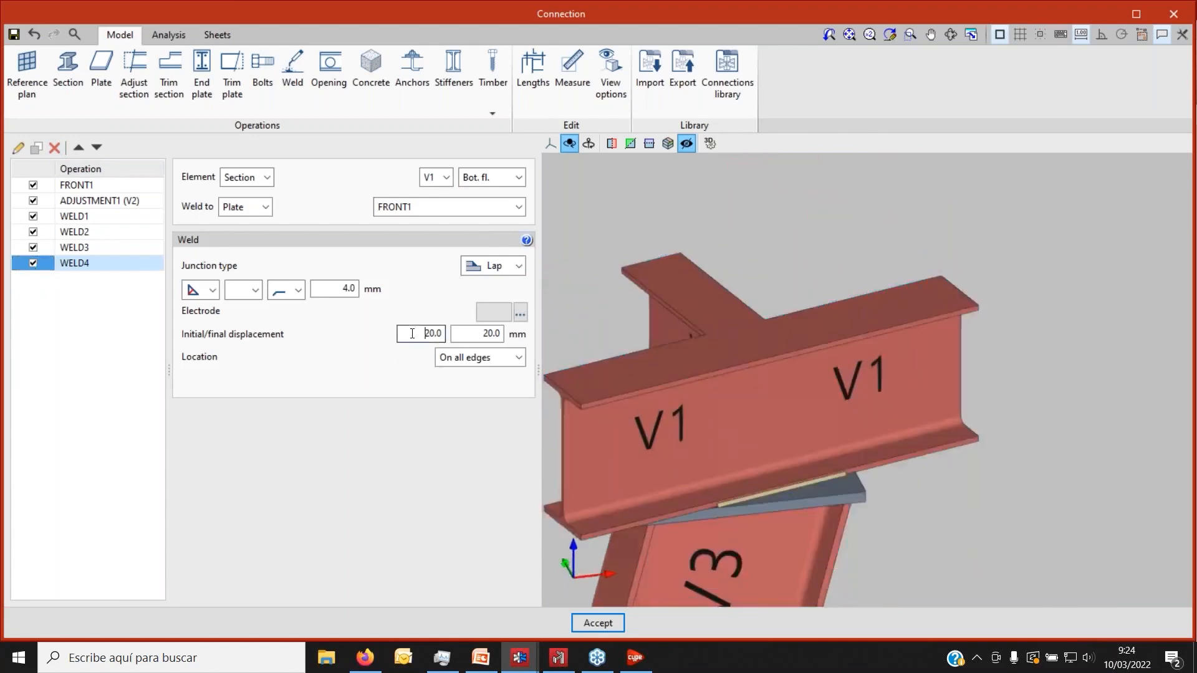
type("0.0")
key("Tab")
type("0.0")
scroll(697, 357, "down", 5)
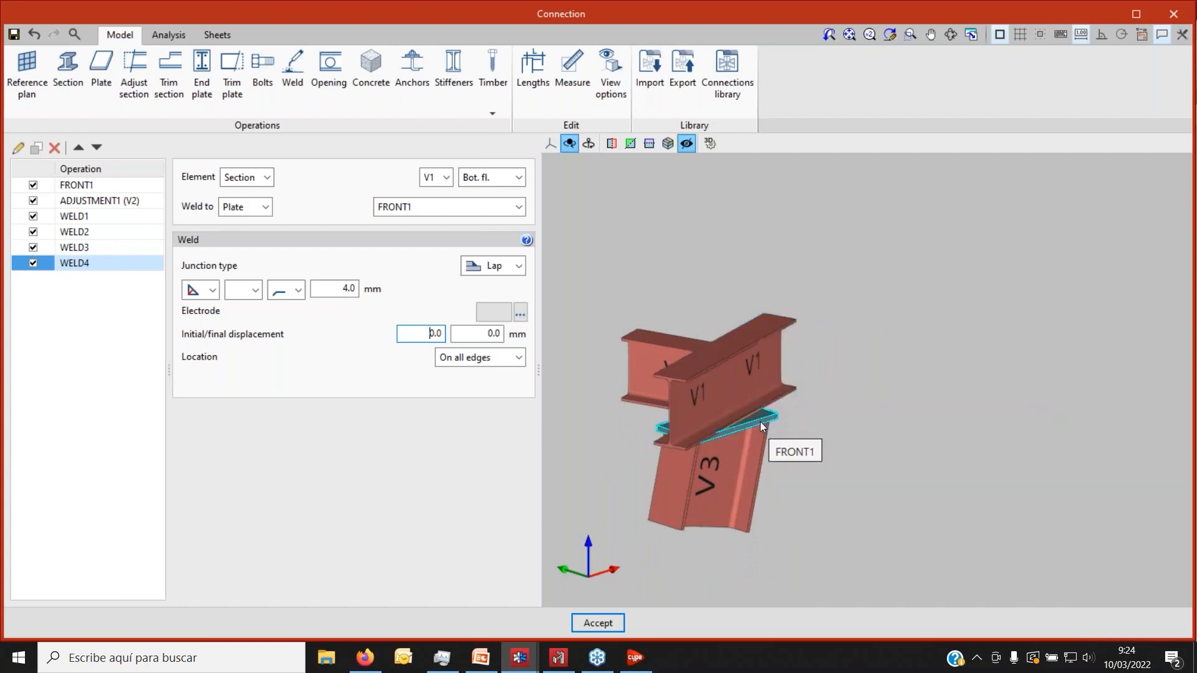
Add a section trim operation and assign it to beam V2.
middle_click_drag(727, 414, 775, 331)
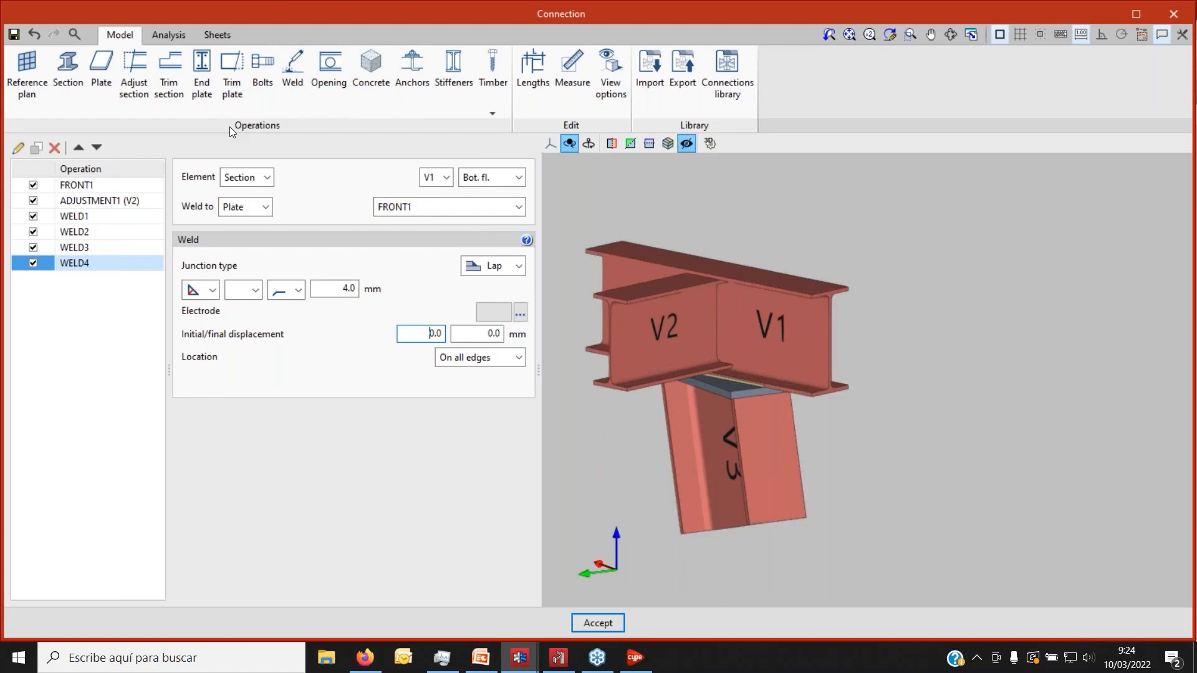
left_click(166, 92)
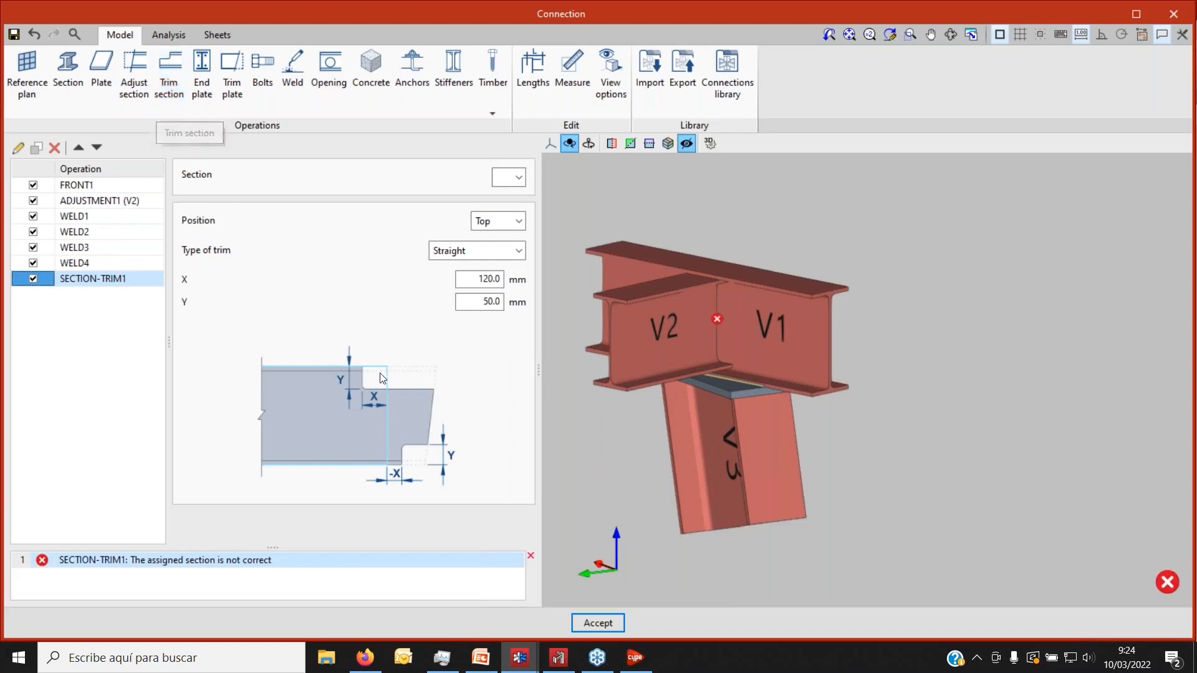
scroll(636, 328, "up", 2)
left_click(519, 177)
left_click(501, 210)
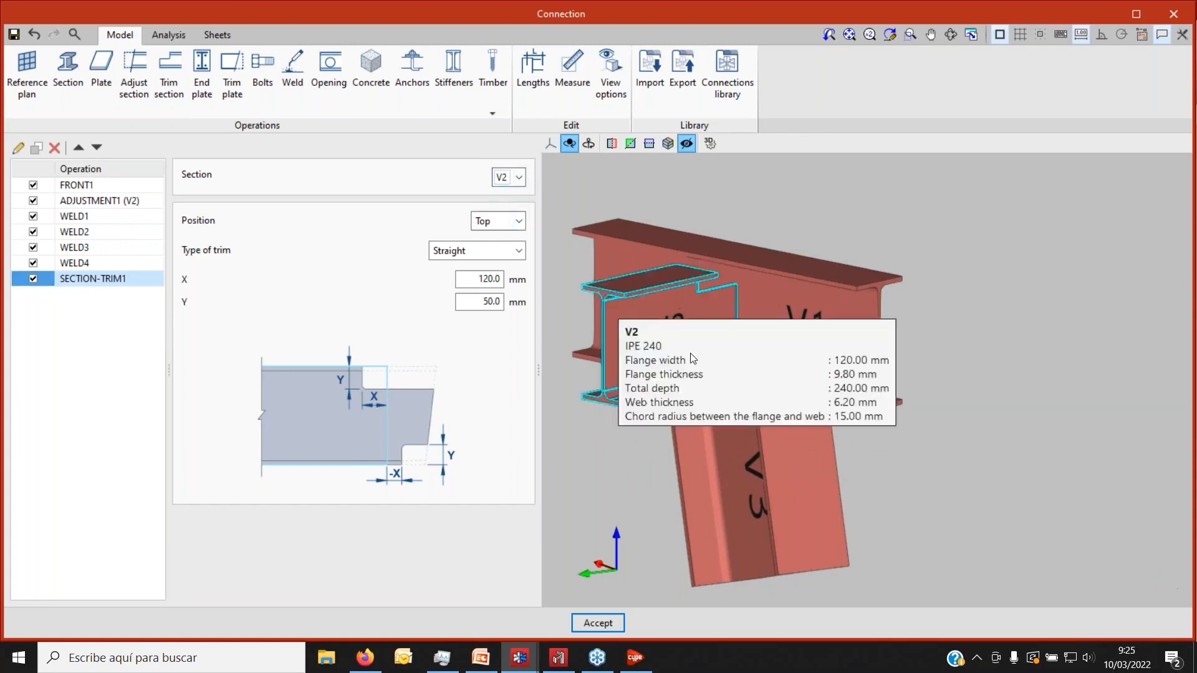
scroll(698, 350, "up", 3)
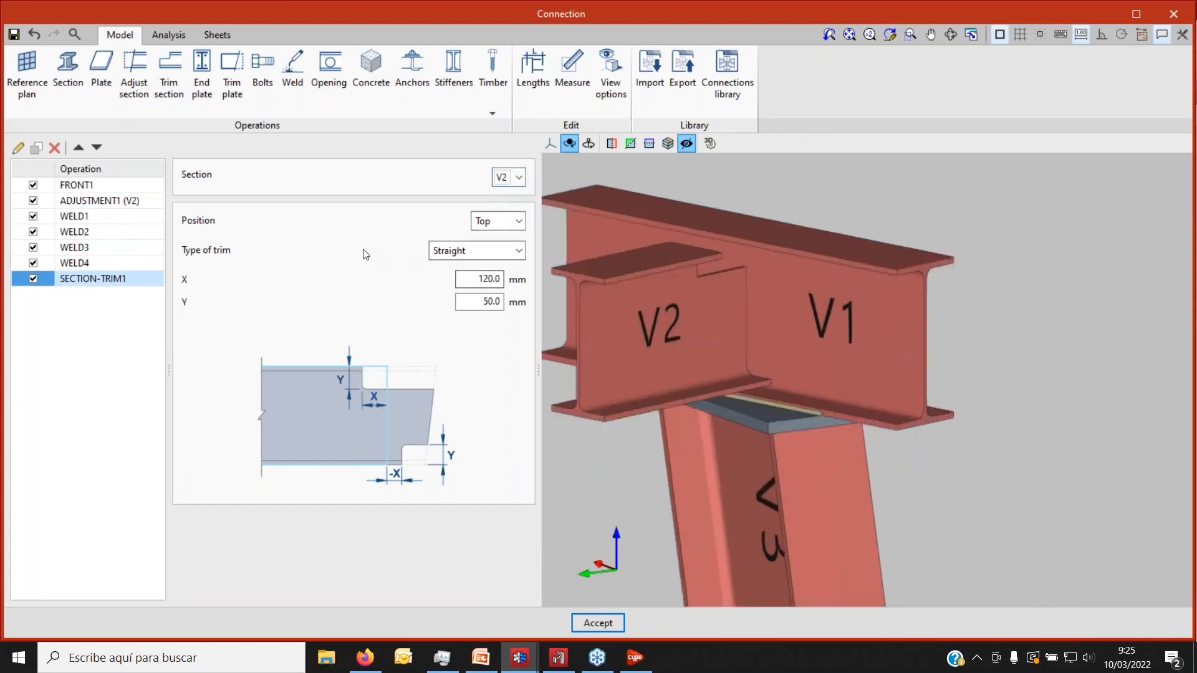
Compare the chord radius and drill trim types on V2 and keep the trim as With chord radius.
left_click(499, 251)
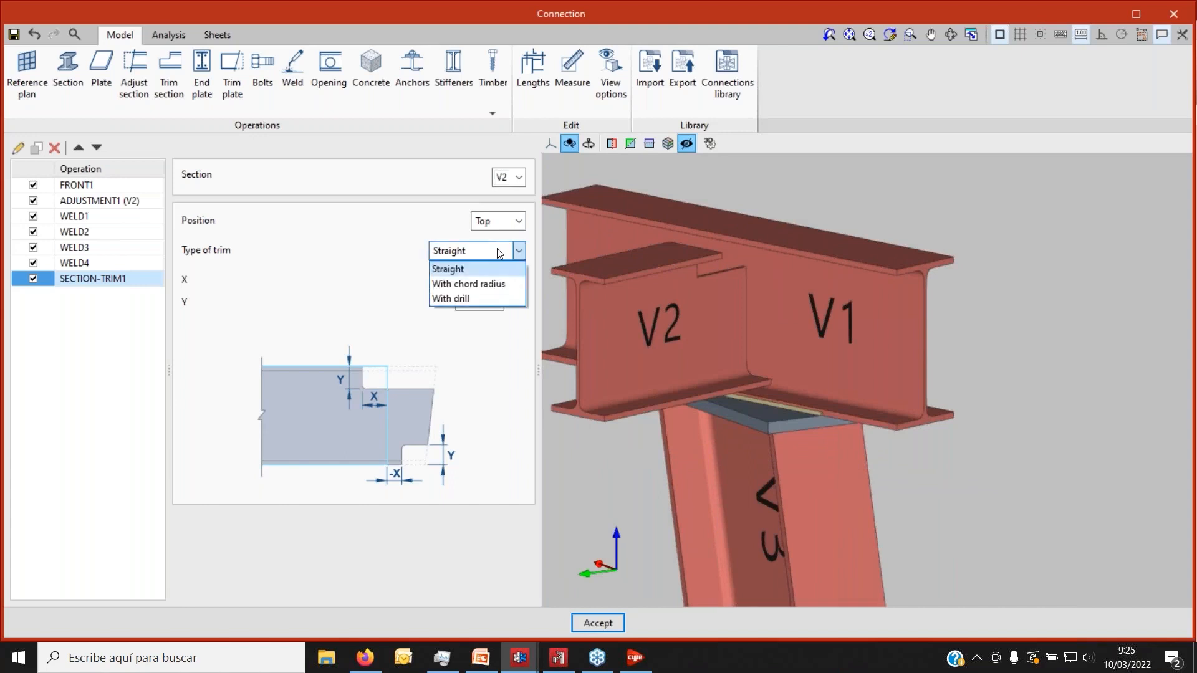
left_click(499, 283)
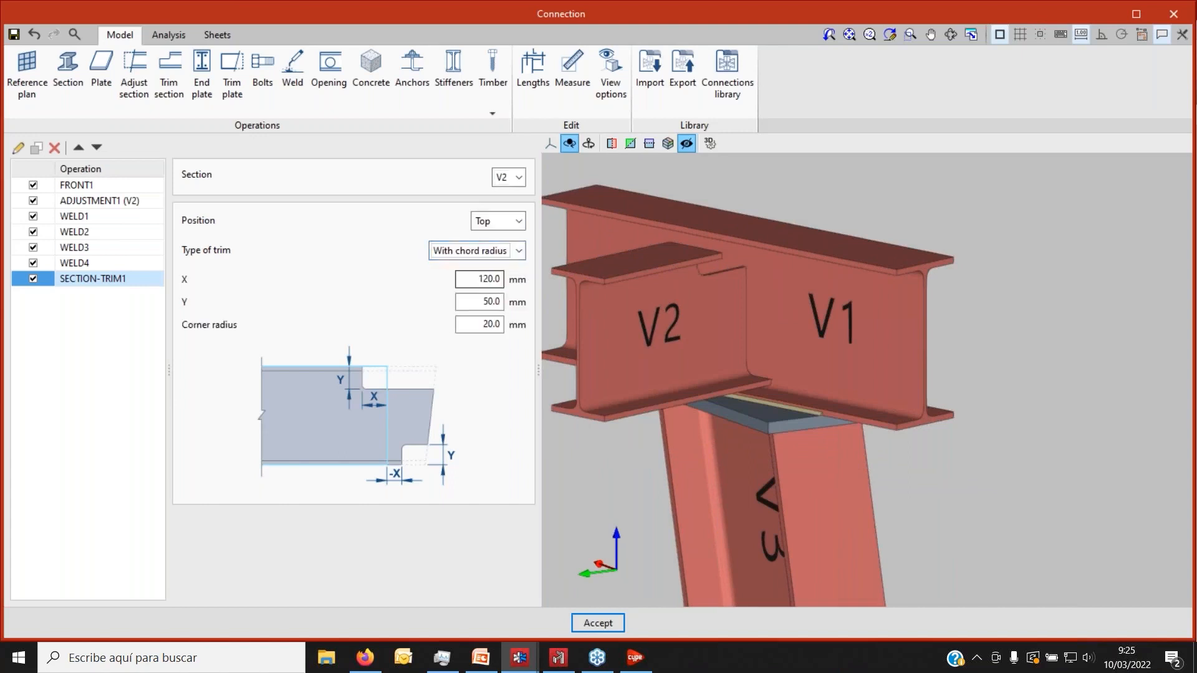
left_click(500, 255)
left_click(465, 296)
scroll(748, 290, "up", 5)
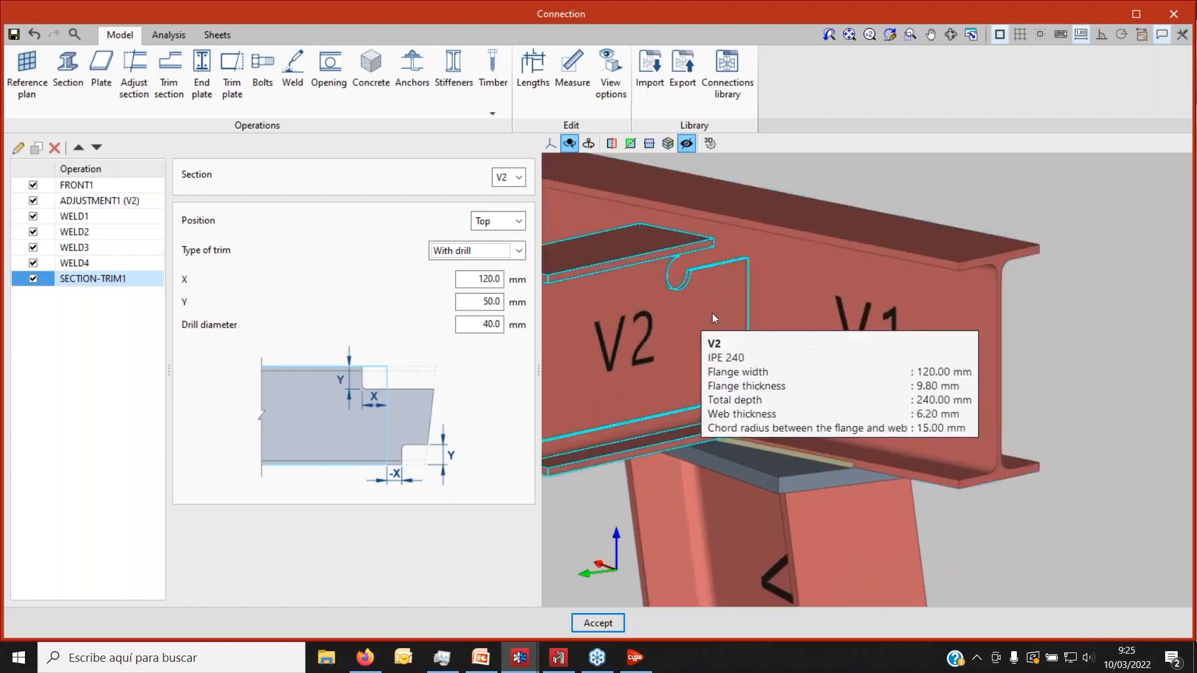
left_click(517, 252)
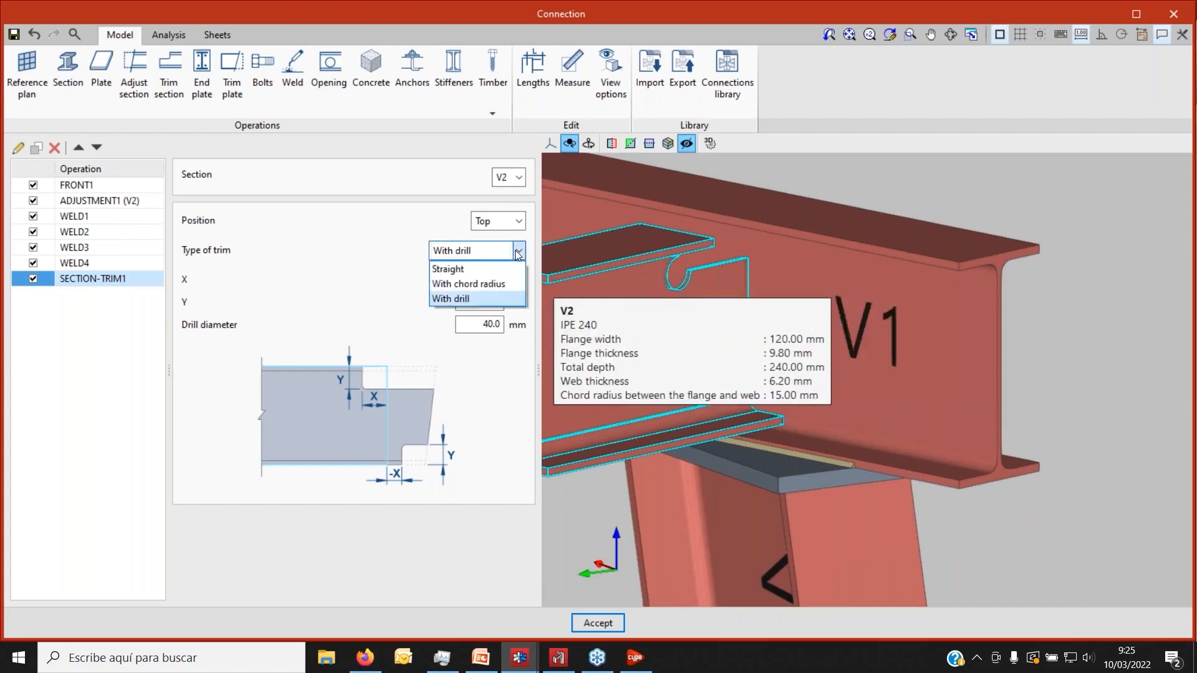
left_click(512, 280)
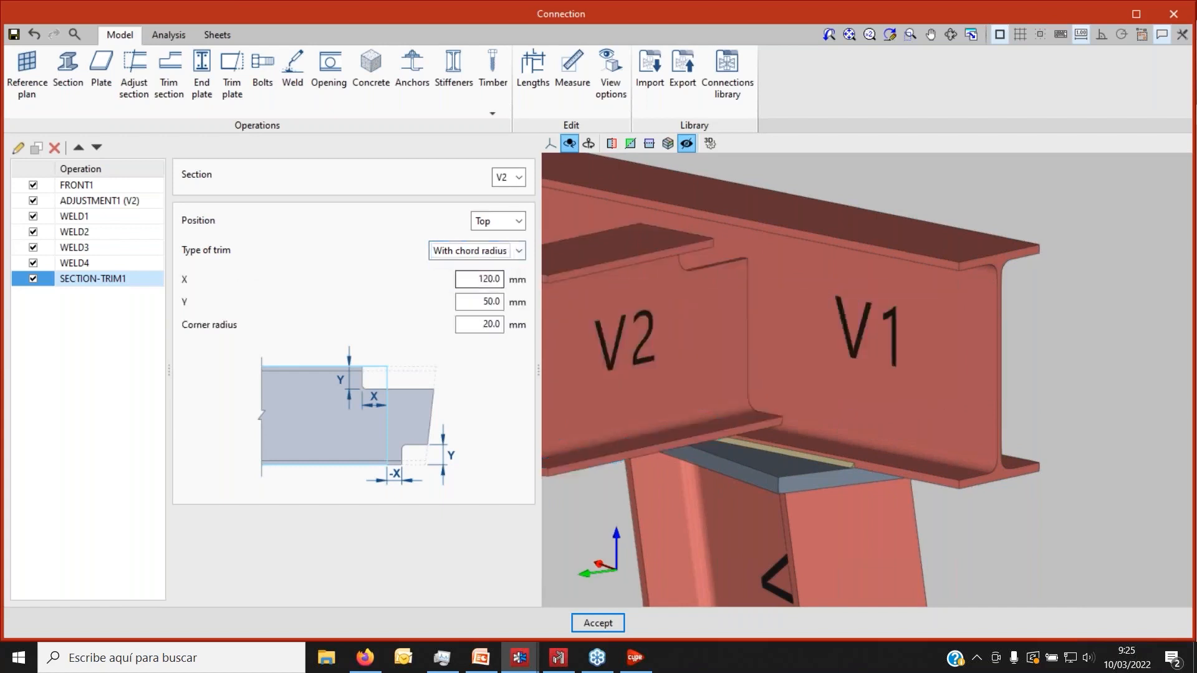
Set V2's top trim to X 100 mm, Y 60 mm and a corner radius of 15 mm.
middle_click_drag(664, 297, 577, 288, "shift")
left_click(474, 282)
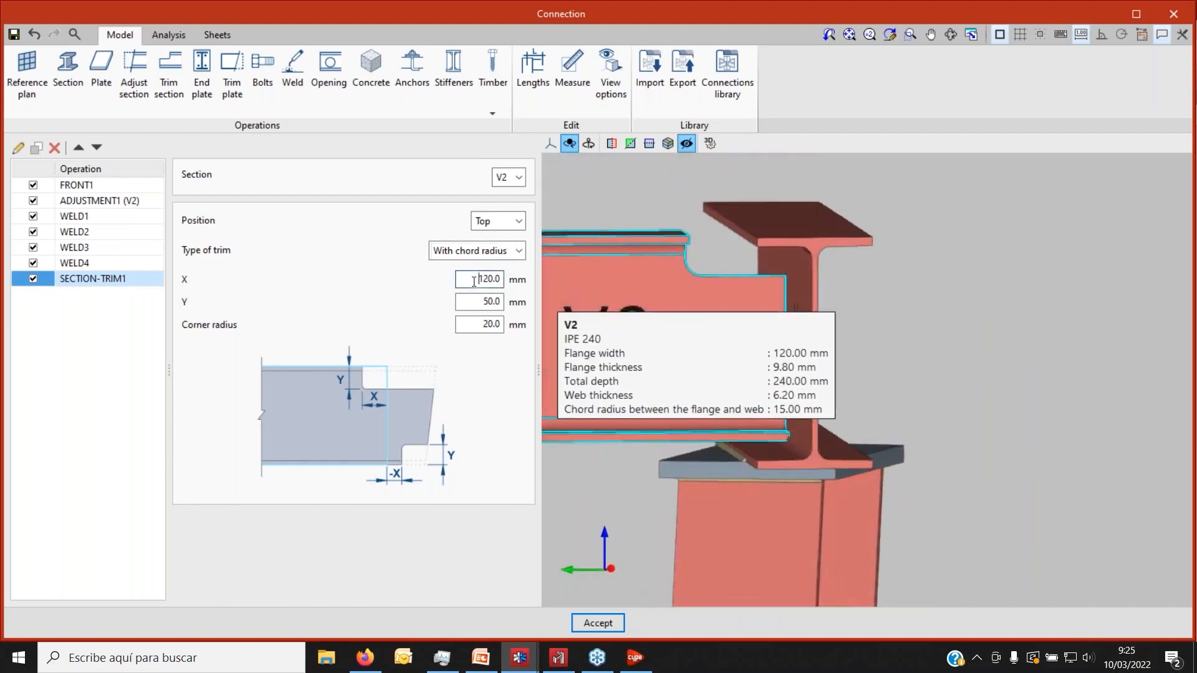
left_click(474, 303)
left_click(474, 319)
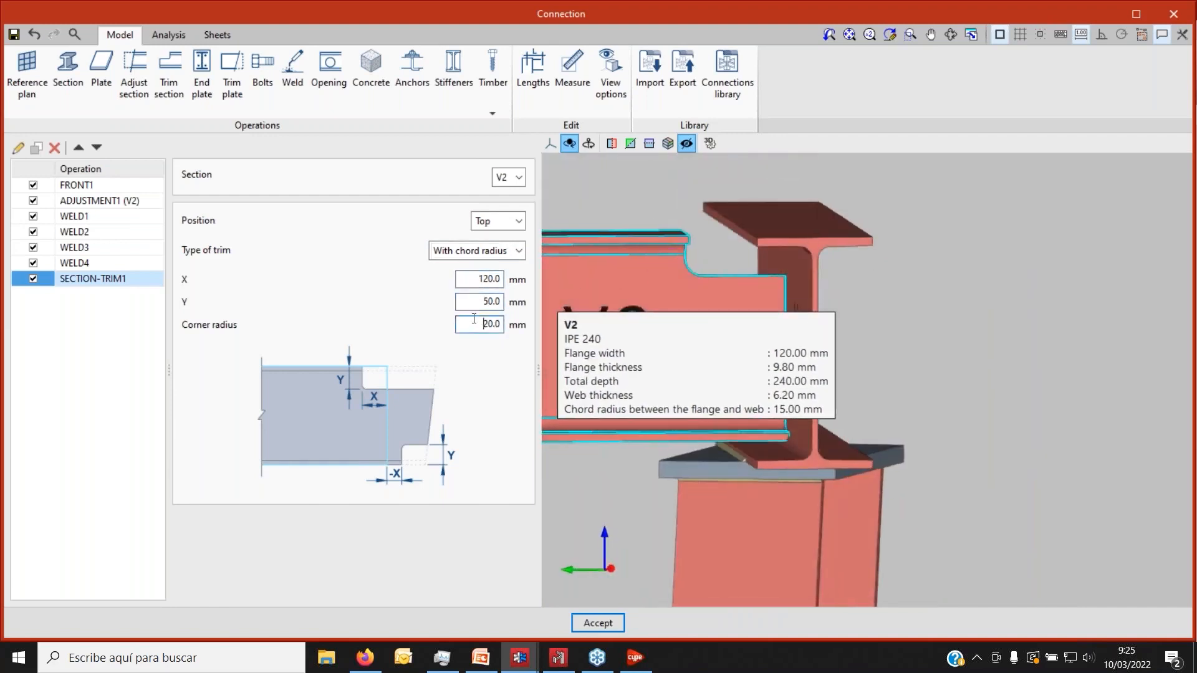
double_click(475, 280)
type("100")
double_click(481, 302)
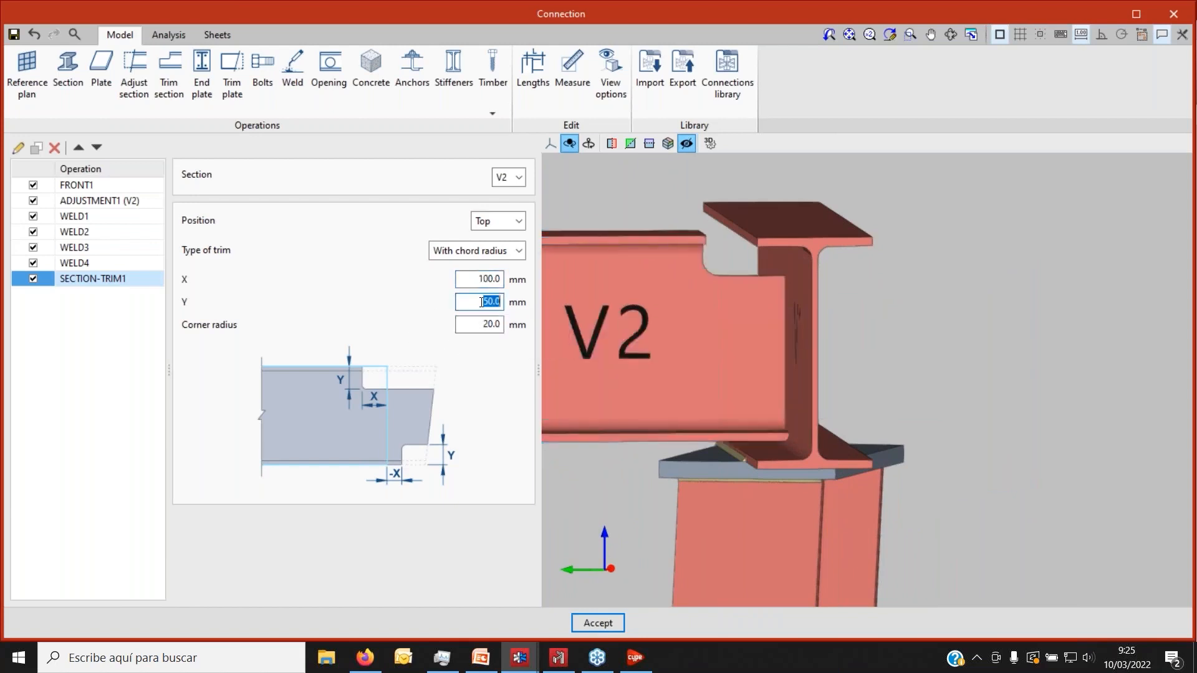
type("60")
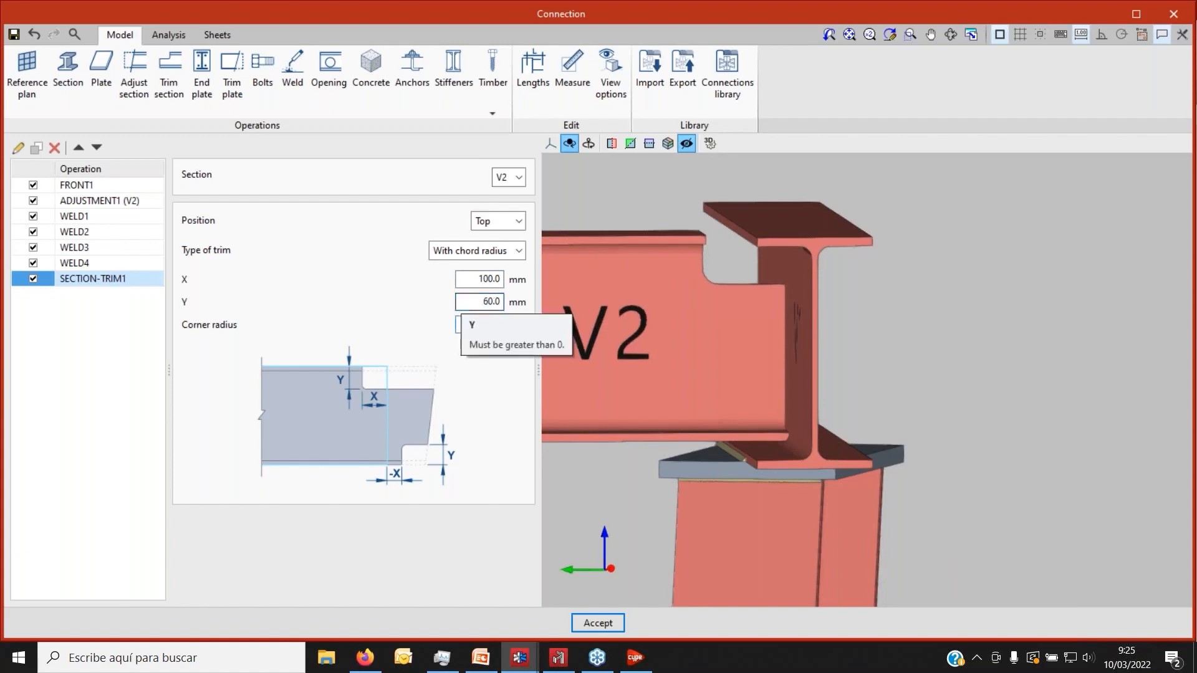
key("Tab")
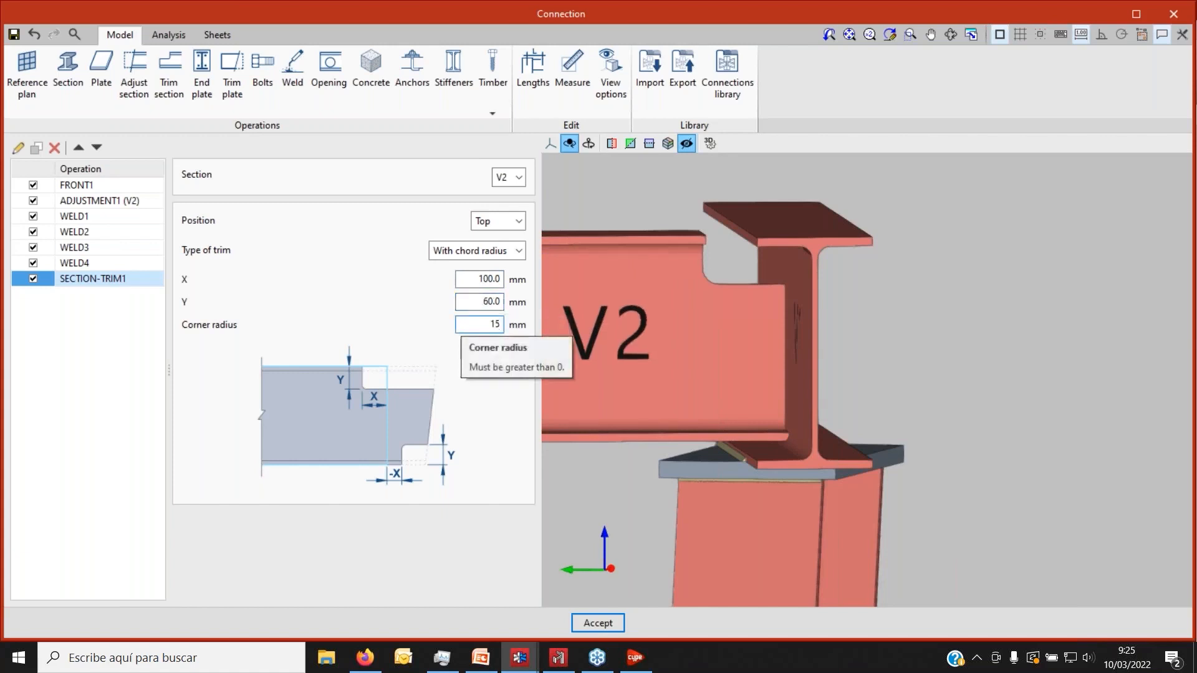
Change the top trim's Y dimension to 50 mm.
left_click(484, 302)
left_click_drag(481, 301, 511, 310)
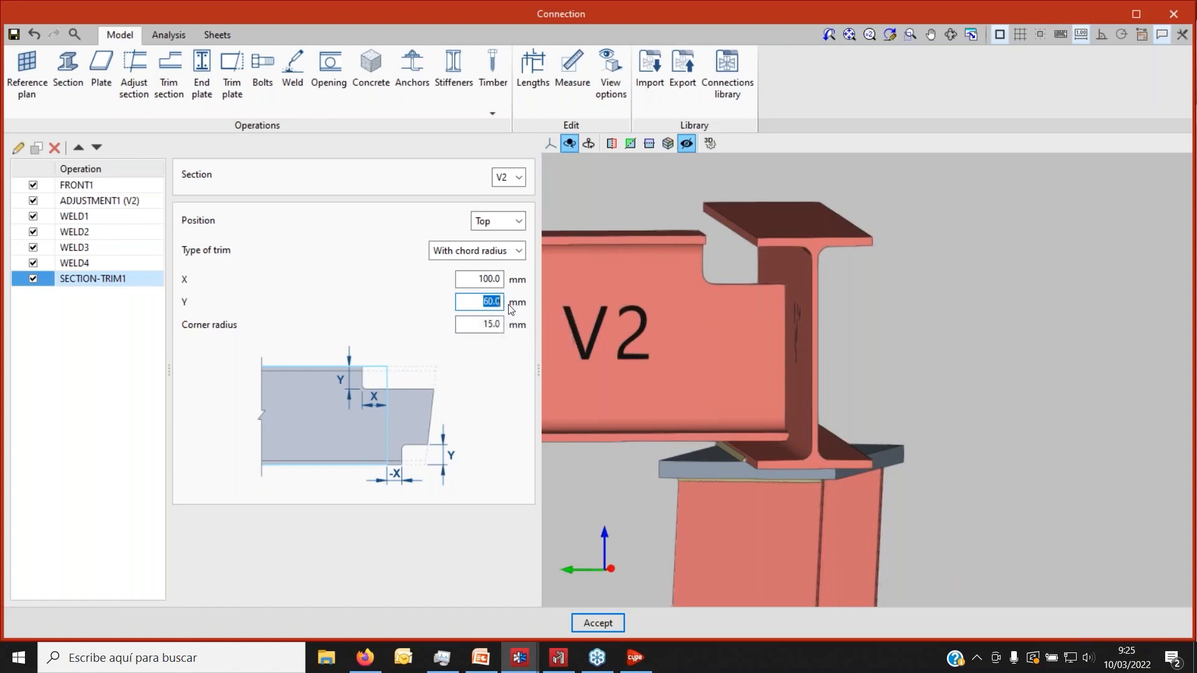
type("50")
key("Tab")
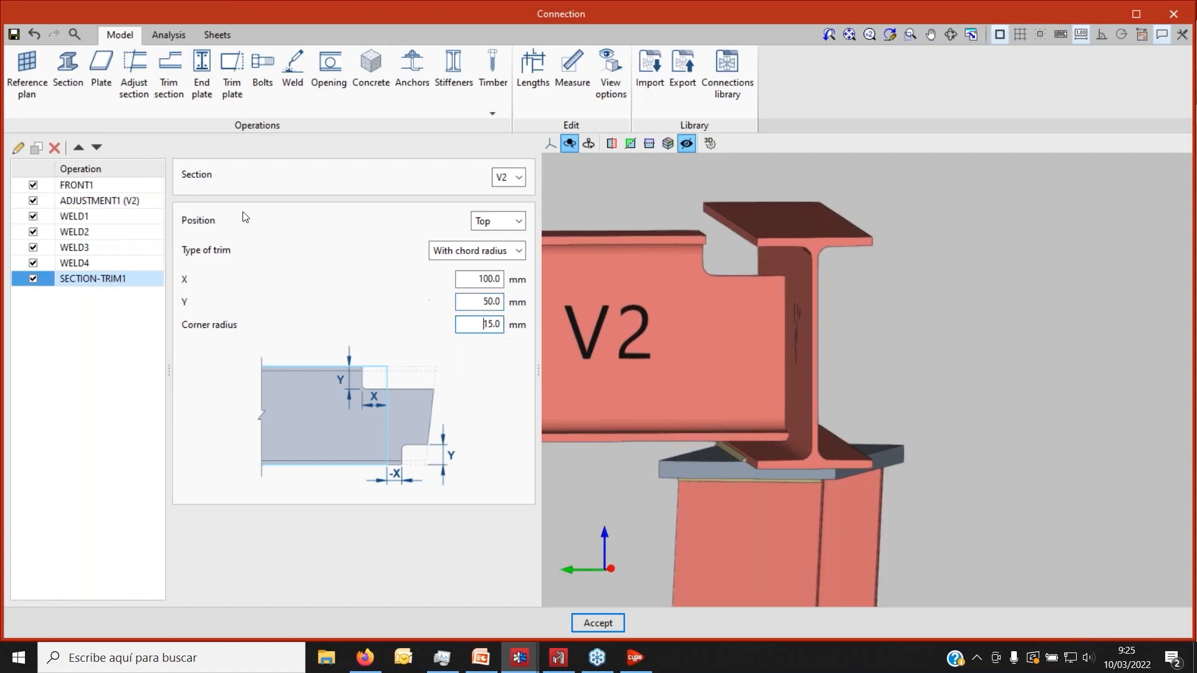
Duplicate V2's top trim, set the copy's position to Bottom and check both notches in the 3D view.
left_click(36, 147)
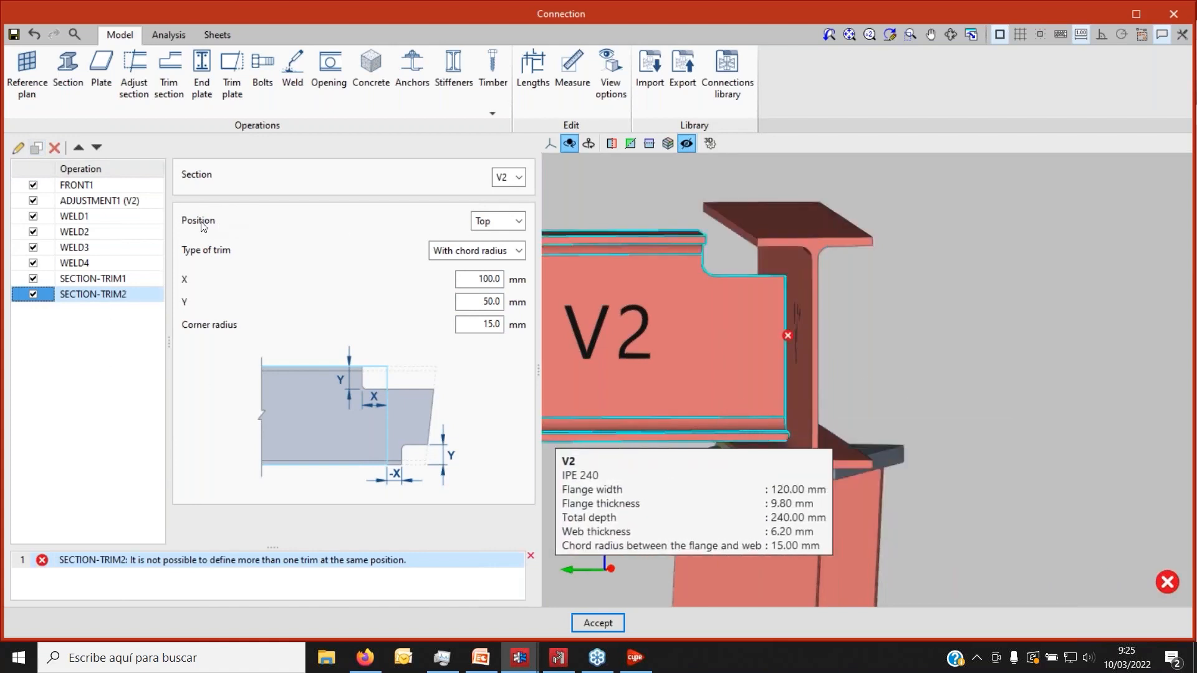
left_click(502, 221)
left_click(492, 254)
scroll(766, 375, "down", 3)
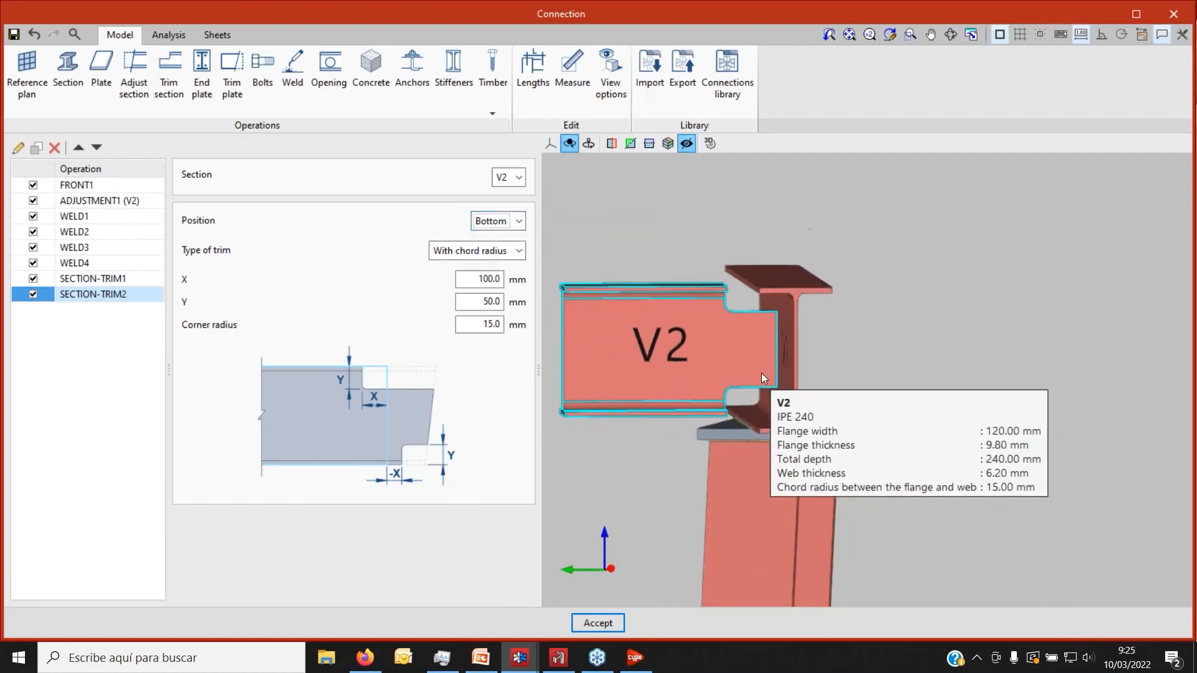
scroll(738, 368, "up", 2)
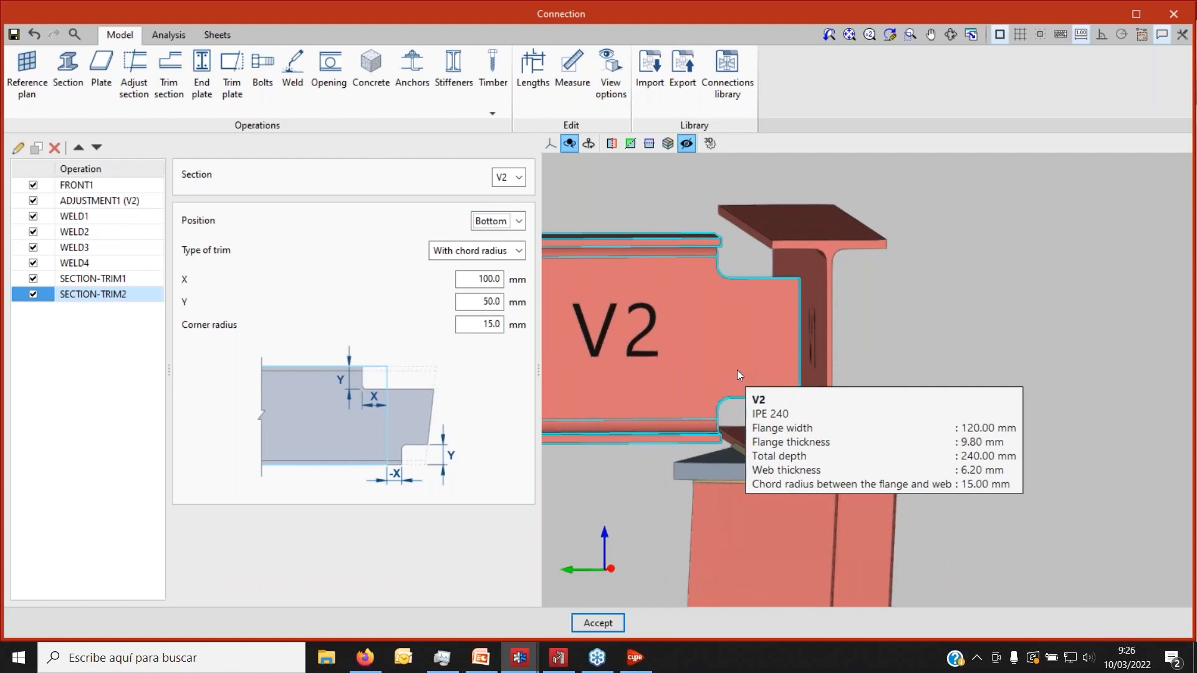
middle_click_drag(735, 369, 830, 341)
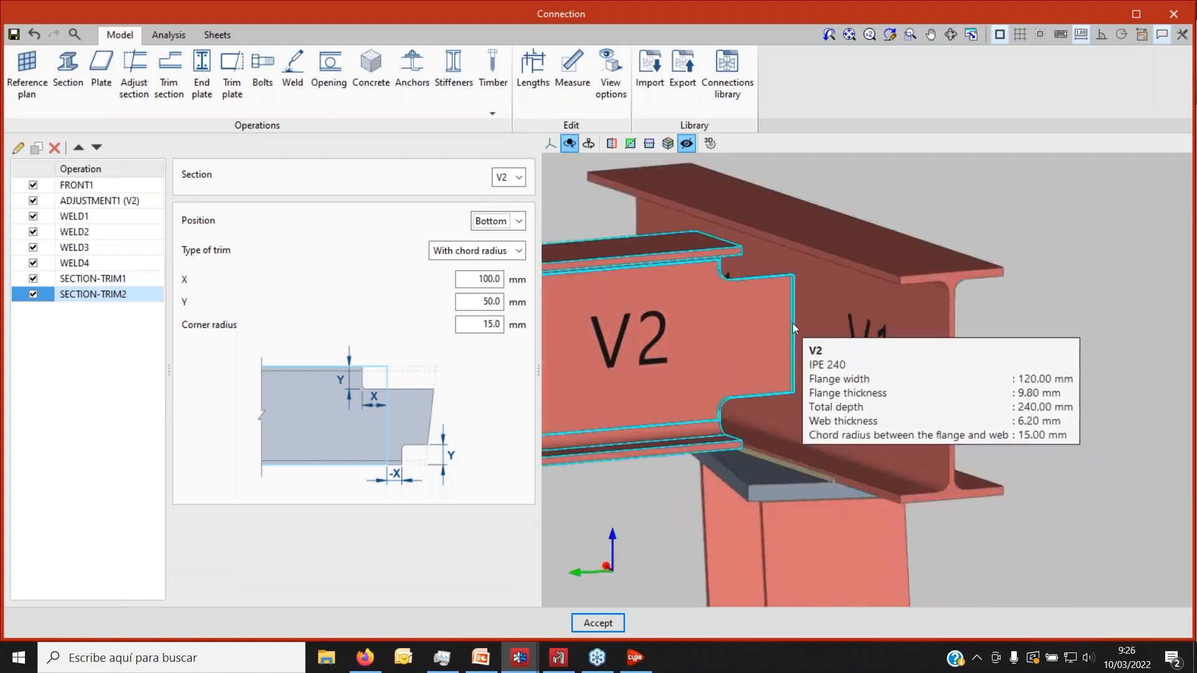
middle_click_drag(786, 342, 613, 372)
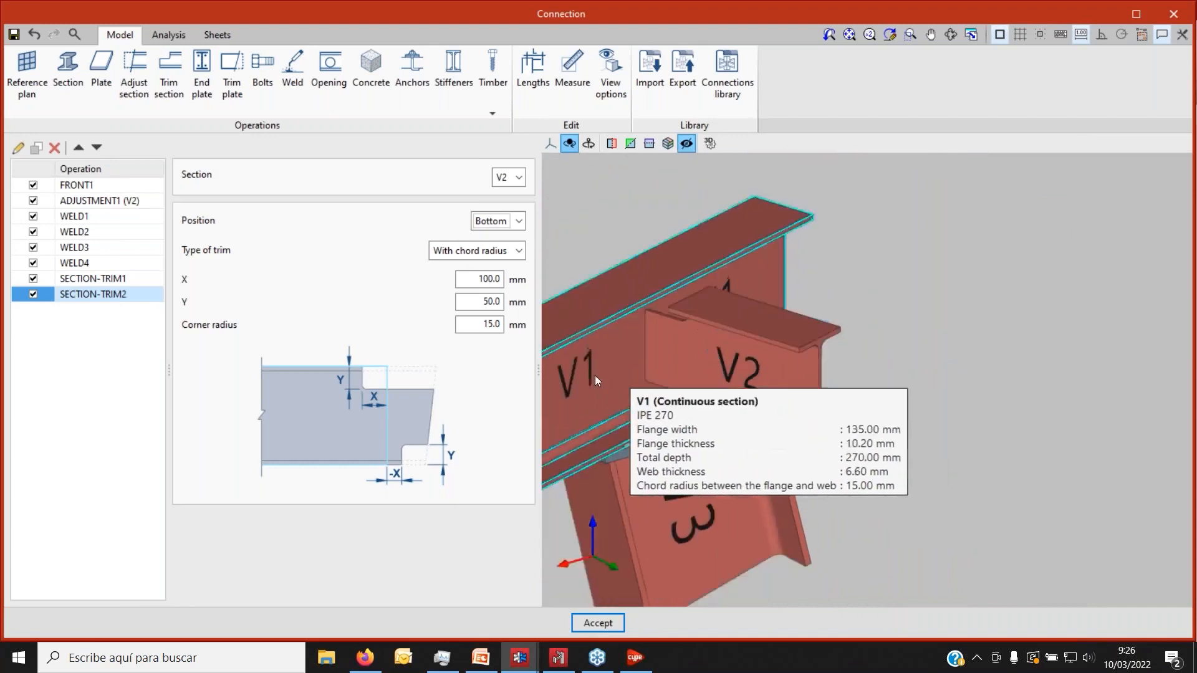
scroll(581, 375, "up", 4)
scroll(607, 371, "down", 1)
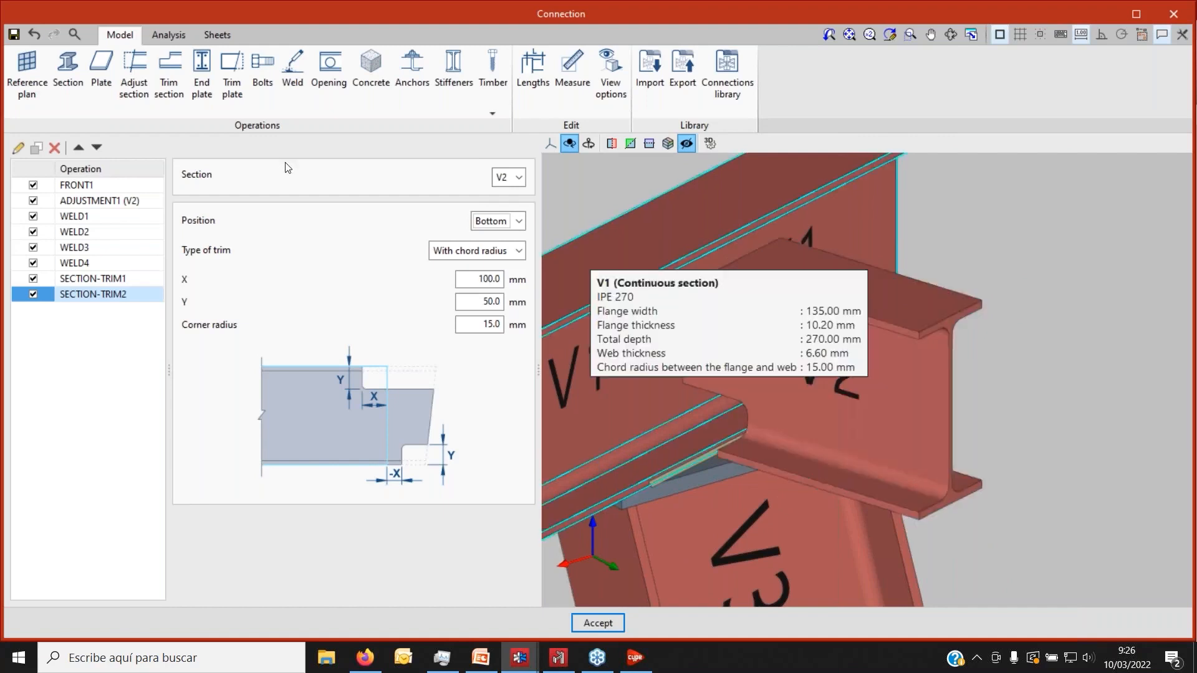
Add a new rectangular plate to the connection and assign it the material S275.
left_click(96, 91)
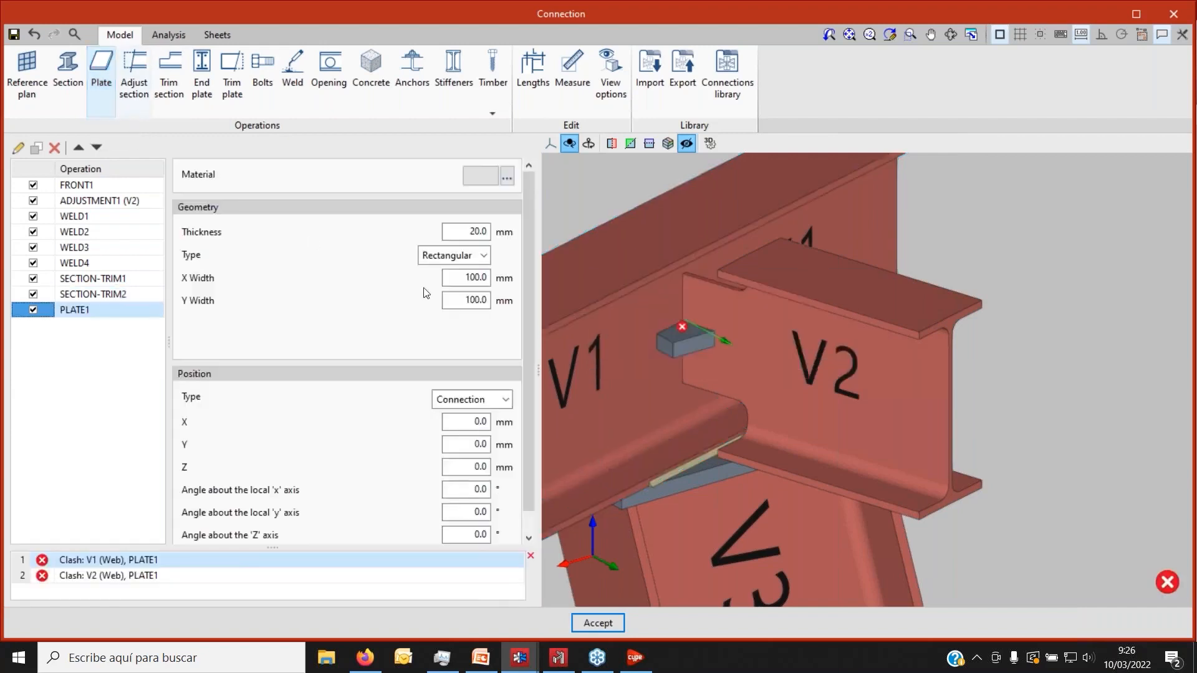
scroll(729, 377, "down", 3)
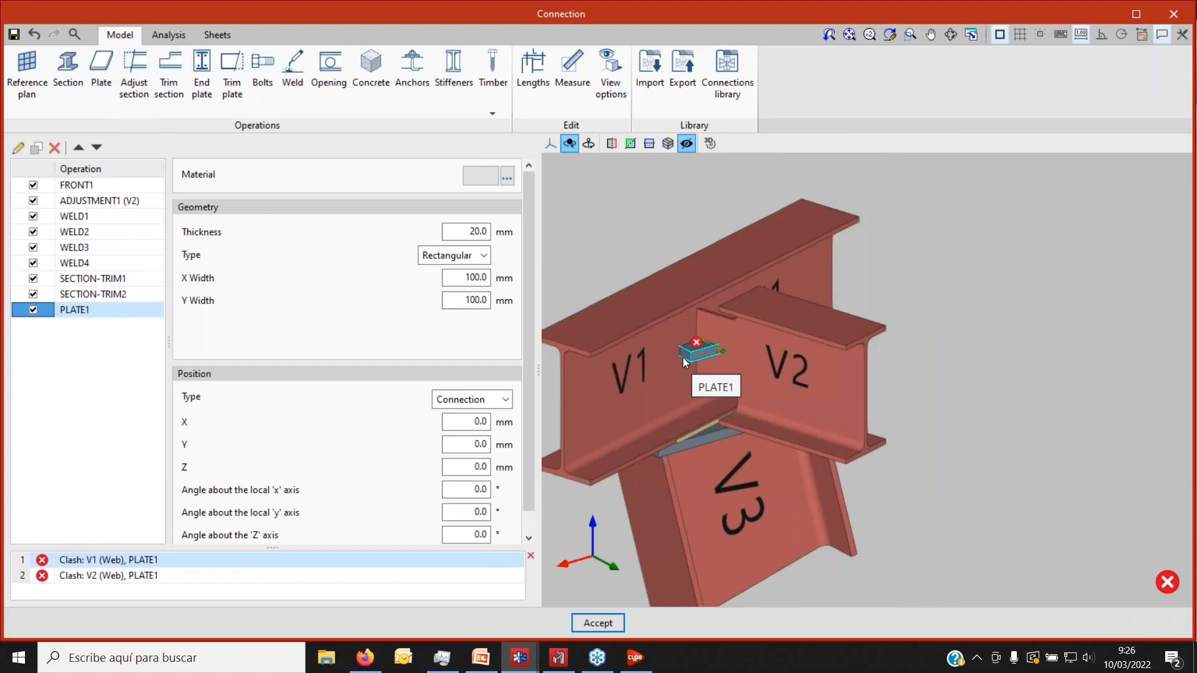
scroll(683, 357, "up", 3)
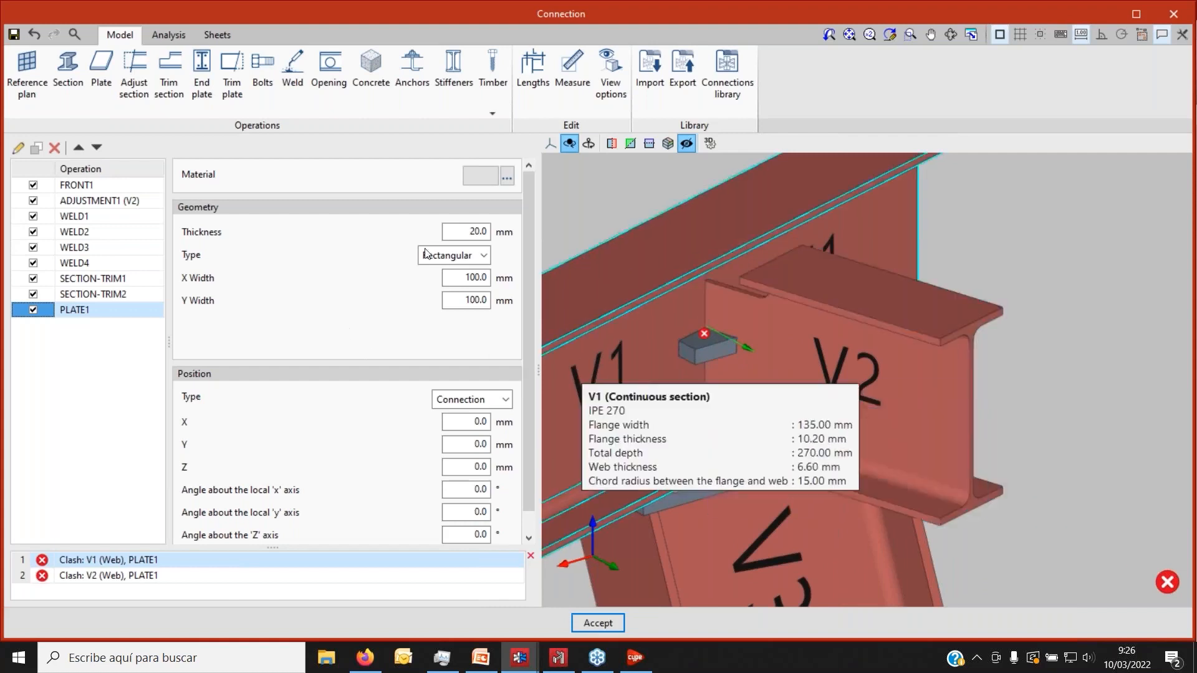
left_click(507, 178)
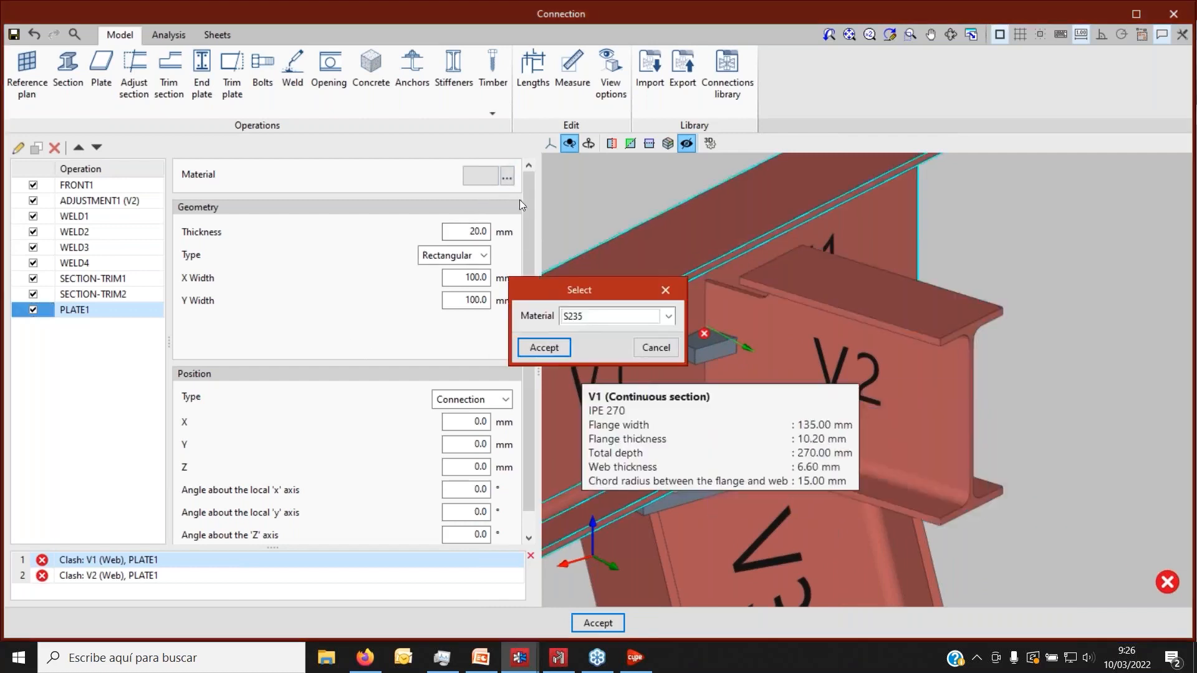
left_click(594, 323)
left_click(595, 343)
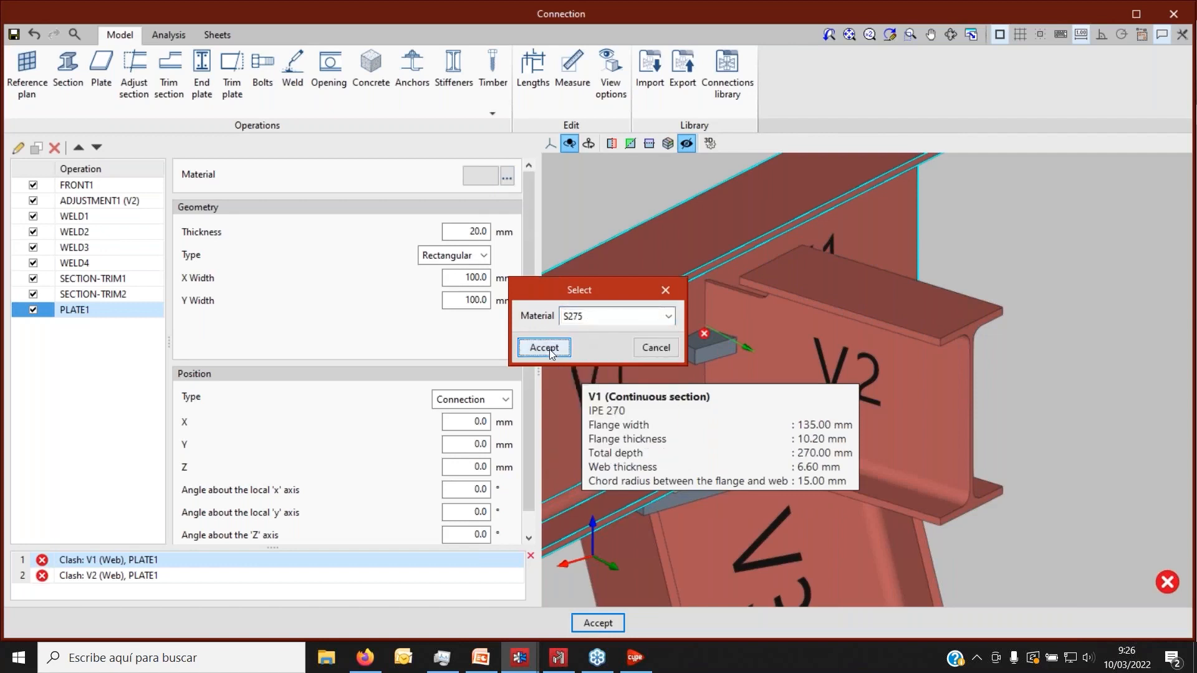
left_click(544, 348)
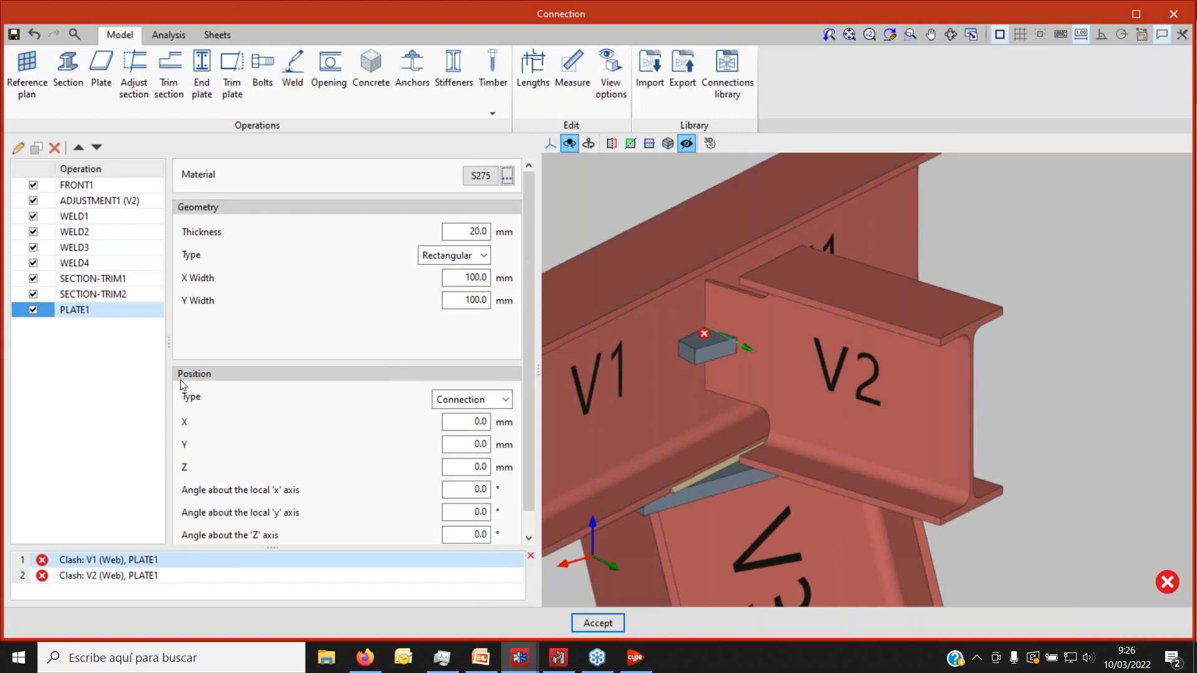
Set the plate's position type to Attached, fix it to the web of section V2 and inspect its placement.
scroll(209, 382, "down", 1)
scroll(199, 379, "down", 1)
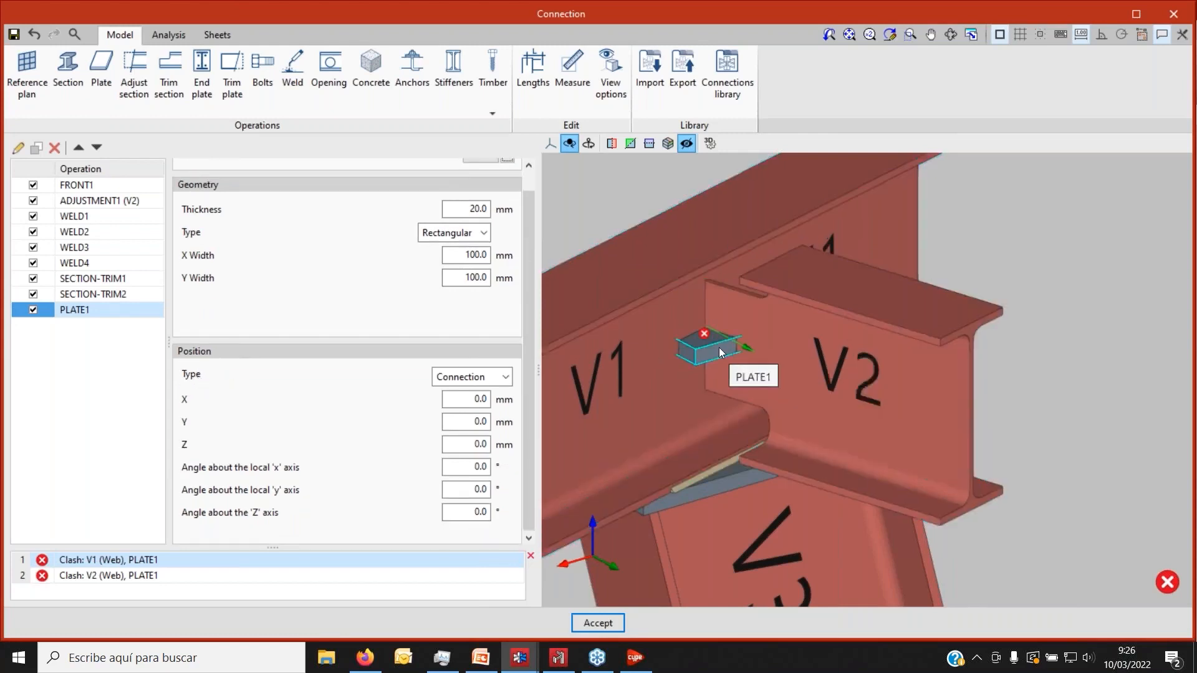
left_click(503, 378)
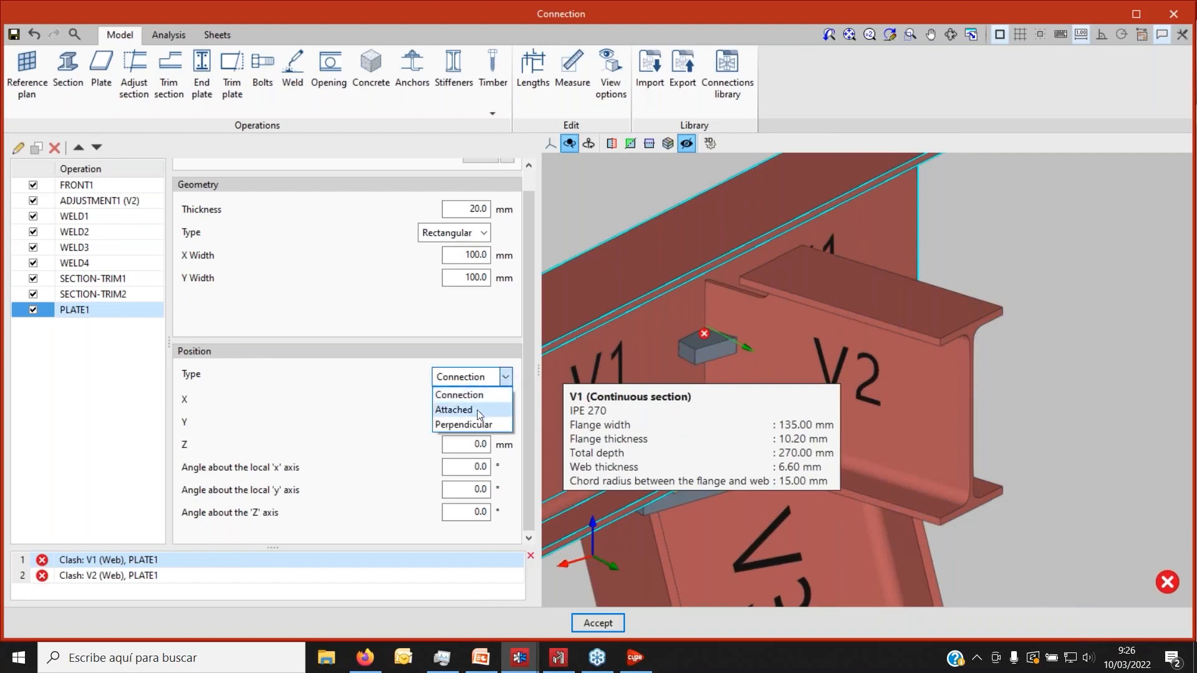
left_click(454, 409)
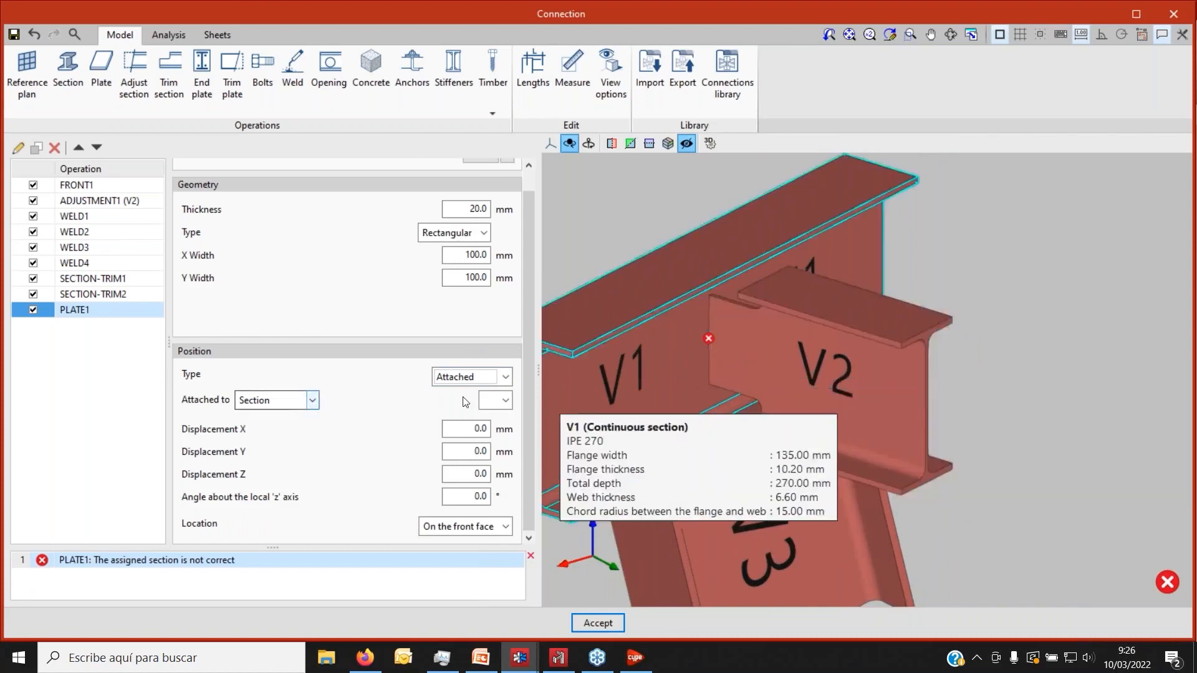
left_click(497, 400)
left_click(493, 436)
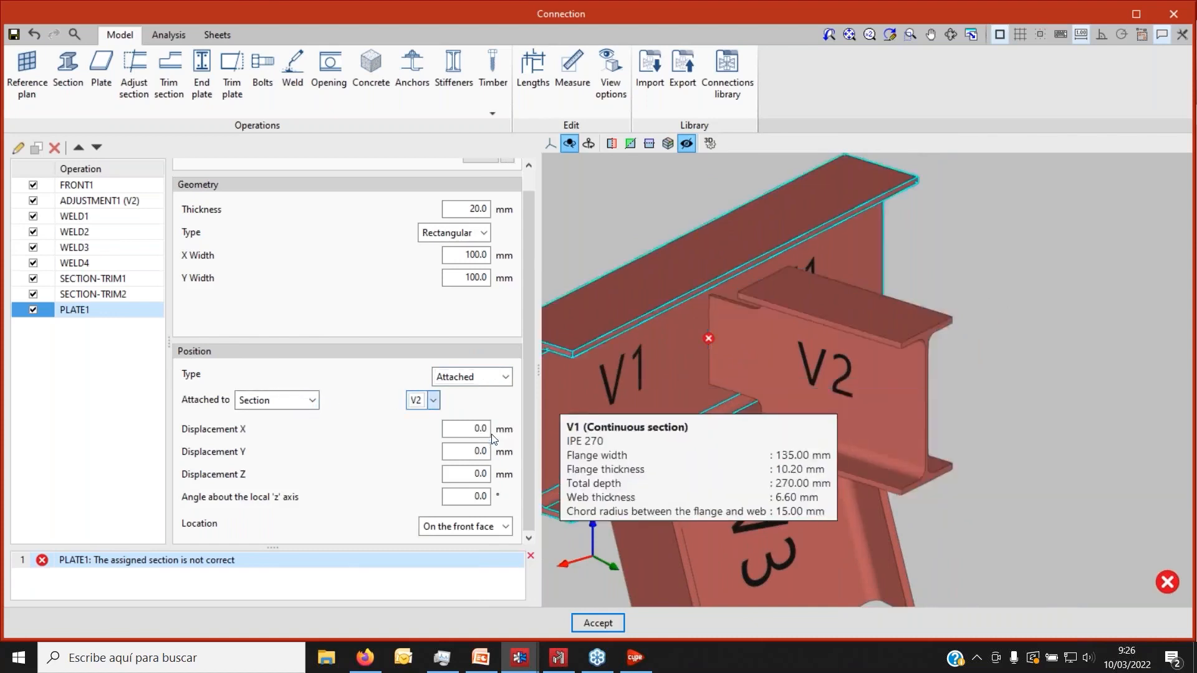
left_click(516, 456)
left_click(495, 499)
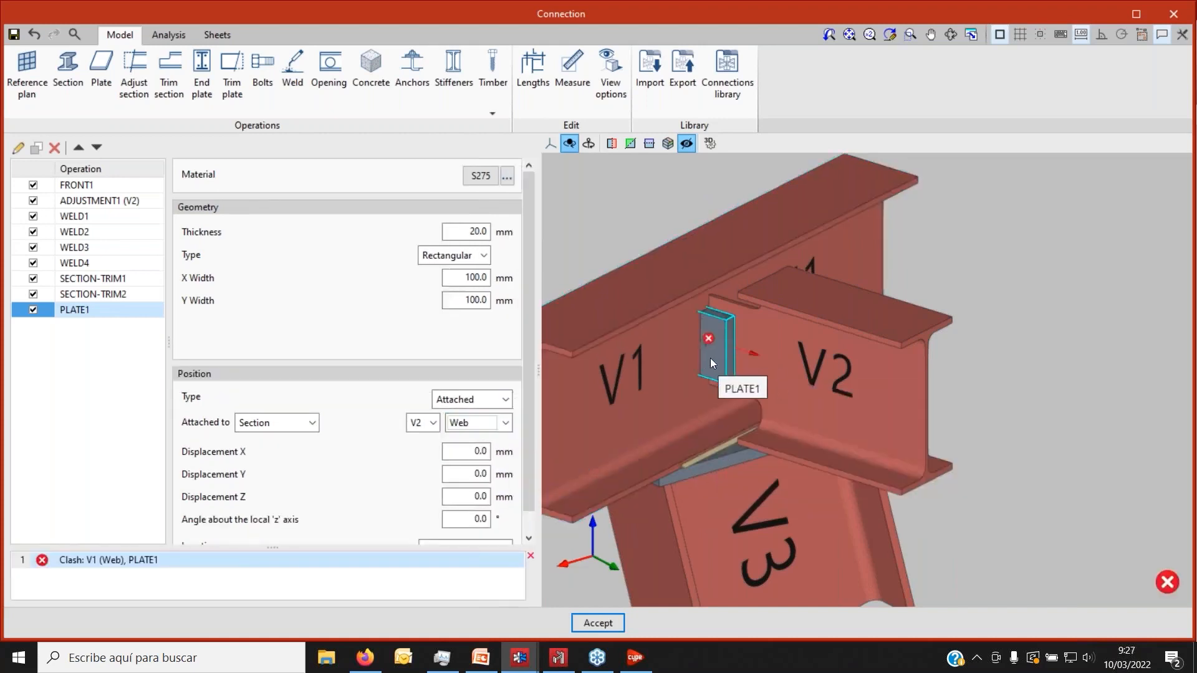
scroll(709, 357, "up", 3)
scroll(706, 342, "down", 3)
middle_click_drag(750, 350, 793, 359)
middle_click_drag(708, 349, 759, 337)
scroll(747, 340, "up", 5)
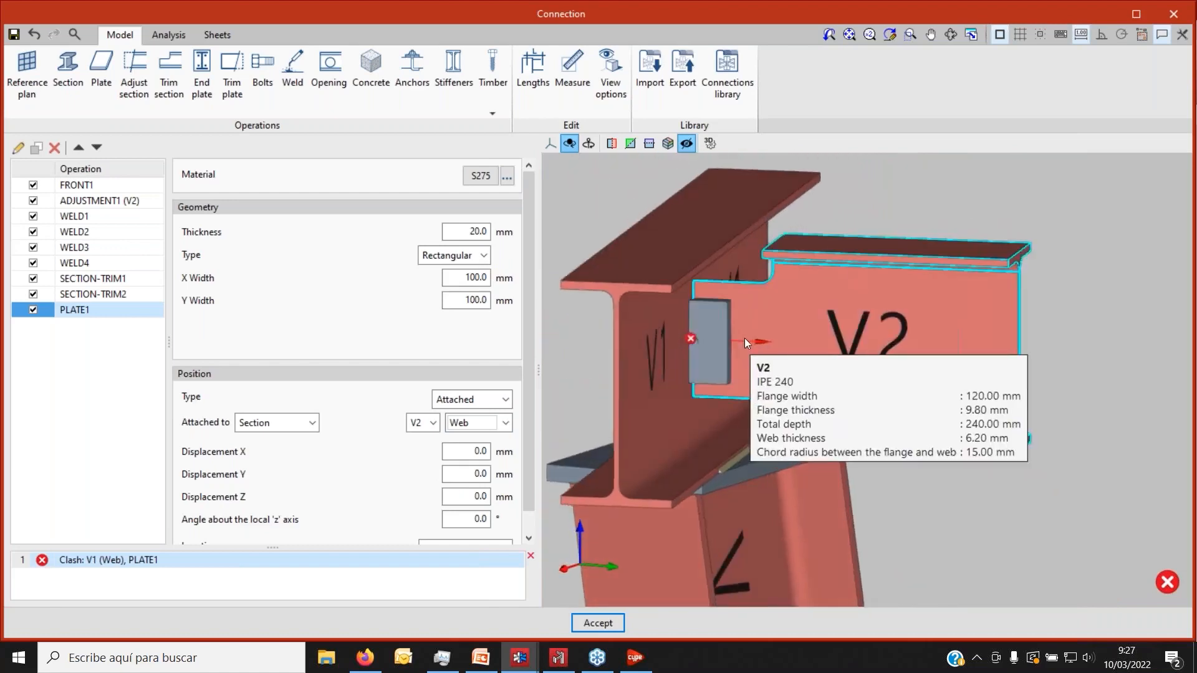
scroll(754, 344, "down", 2)
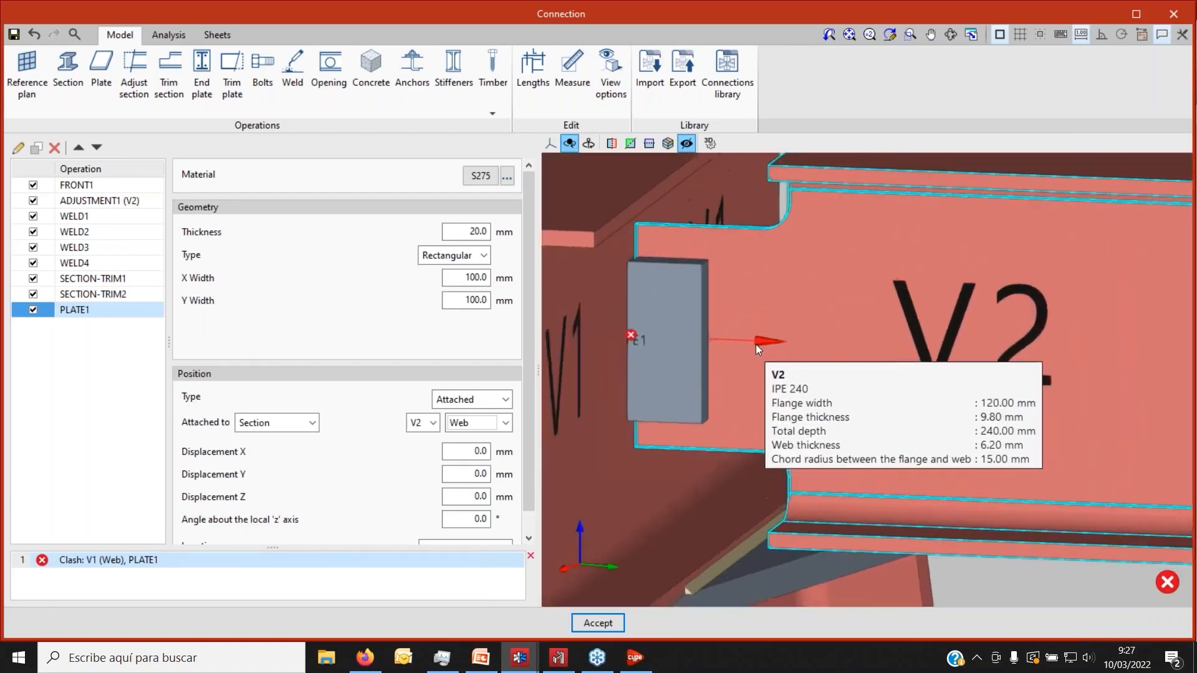
Set the plate's X displacement to 53 mm so that it clears V1's web, and check it in the 3D view.
middle_click_drag(743, 343, 664, 343)
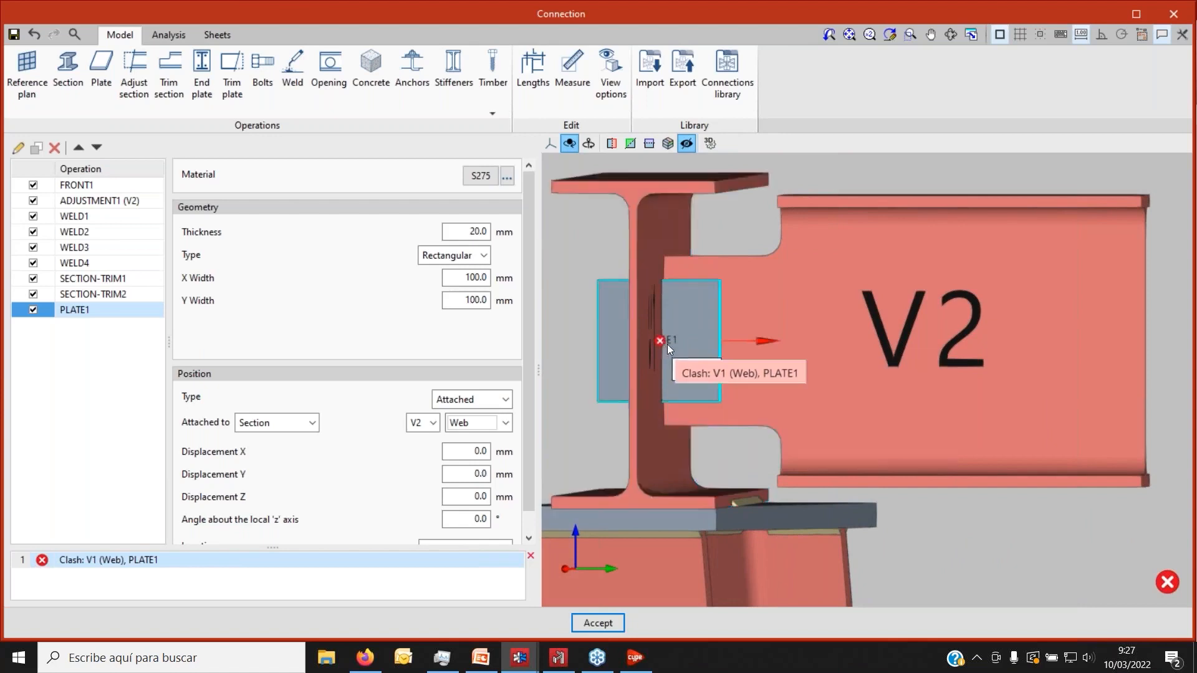
scroll(411, 447, "down", 1)
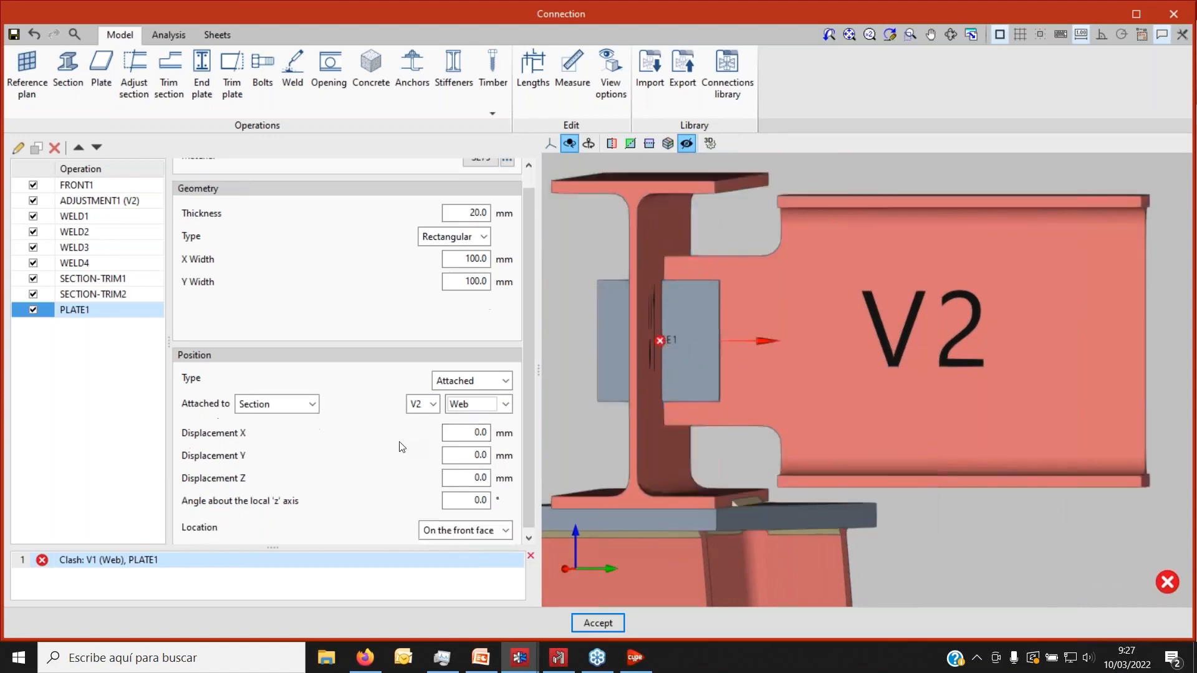
left_click(464, 432)
left_click(469, 452)
middle_click_drag(712, 352, 652, 373)
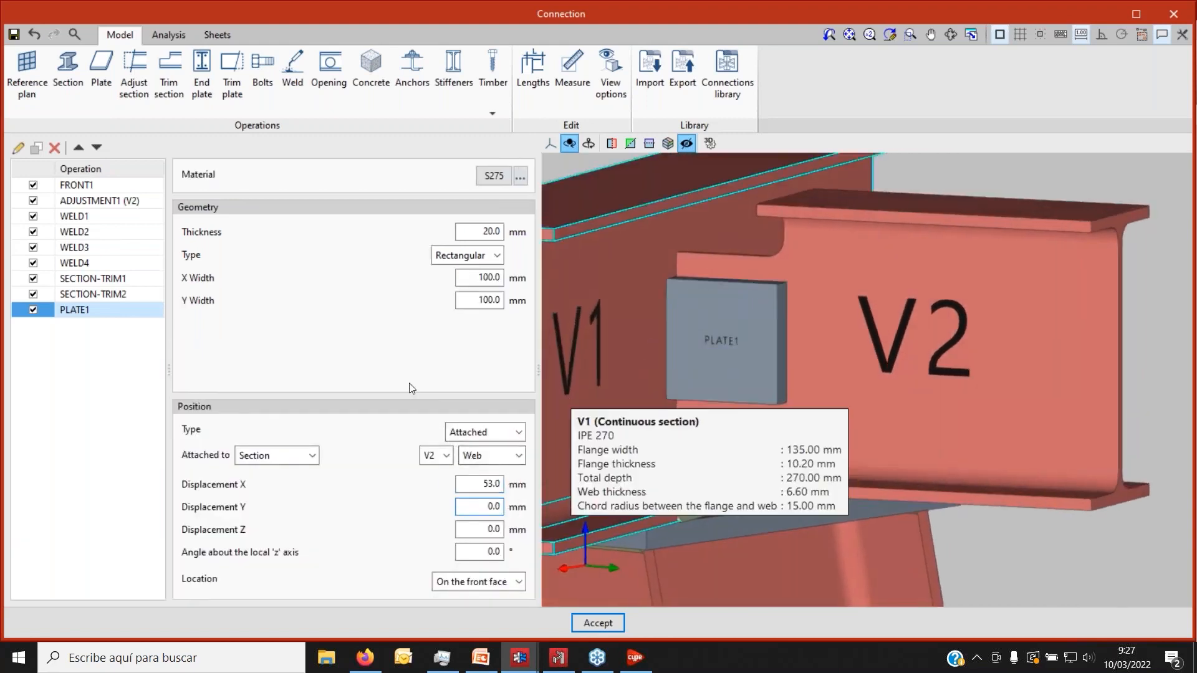
Set the plate's thickness to 10 mm and its Y width to 120 mm.
double_click(487, 231)
type("10")
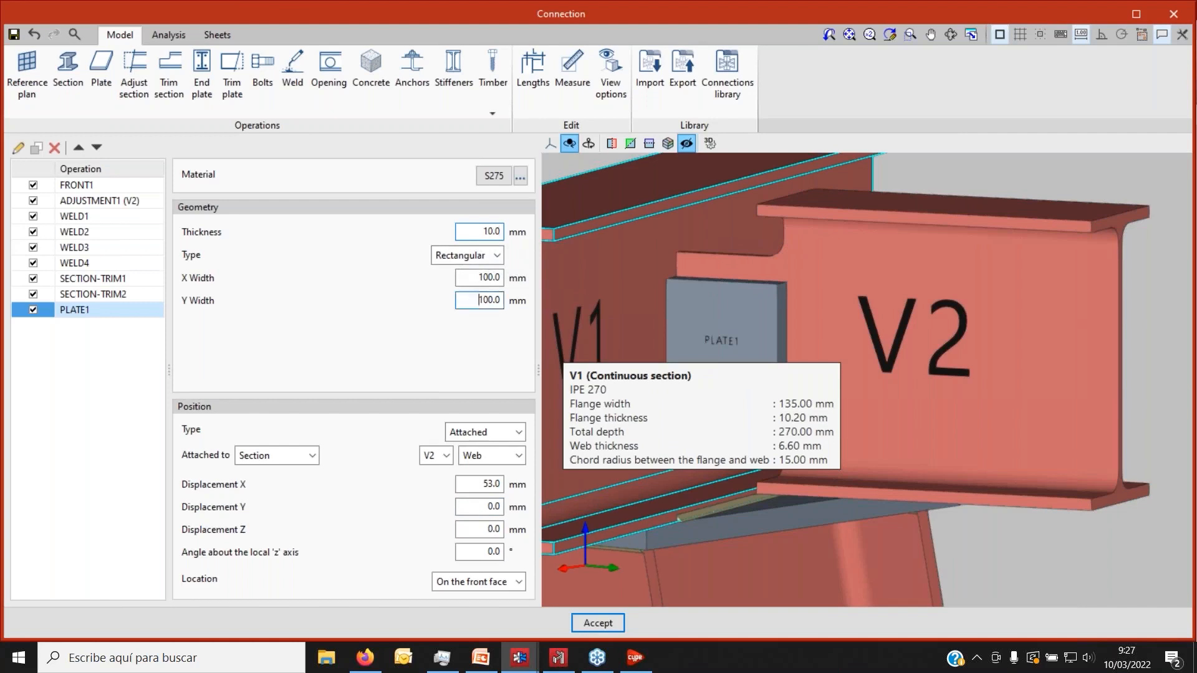
left_click(477, 297)
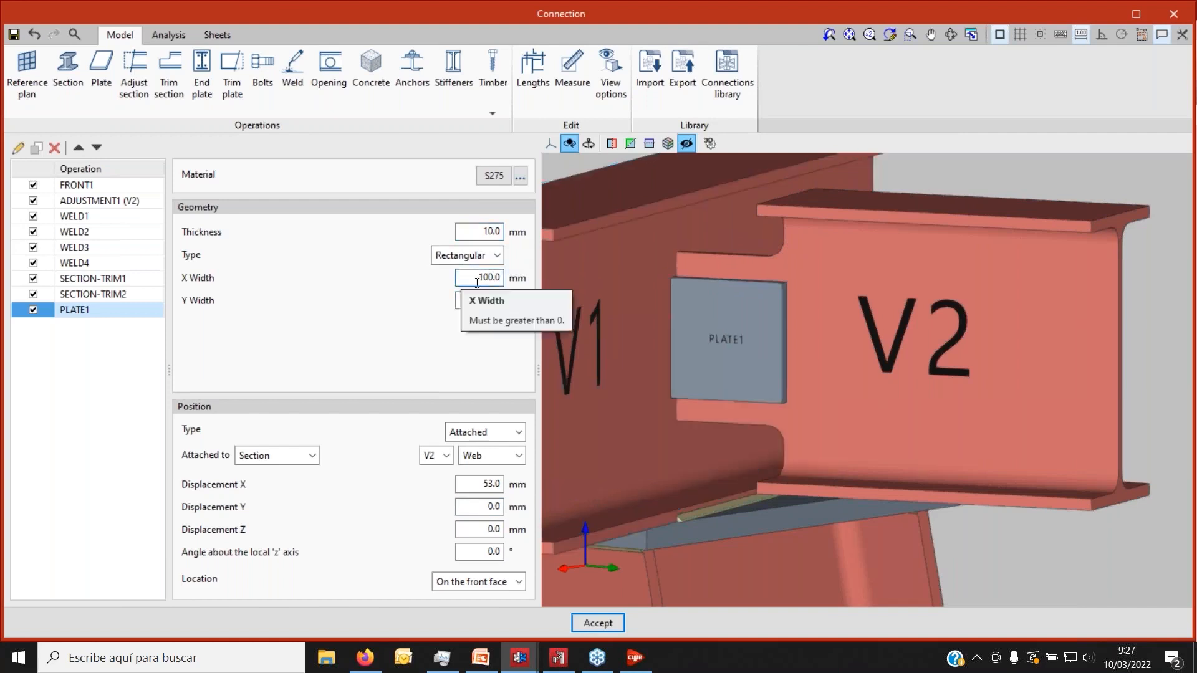
key("Tab")
type("120")
left_click(480, 279)
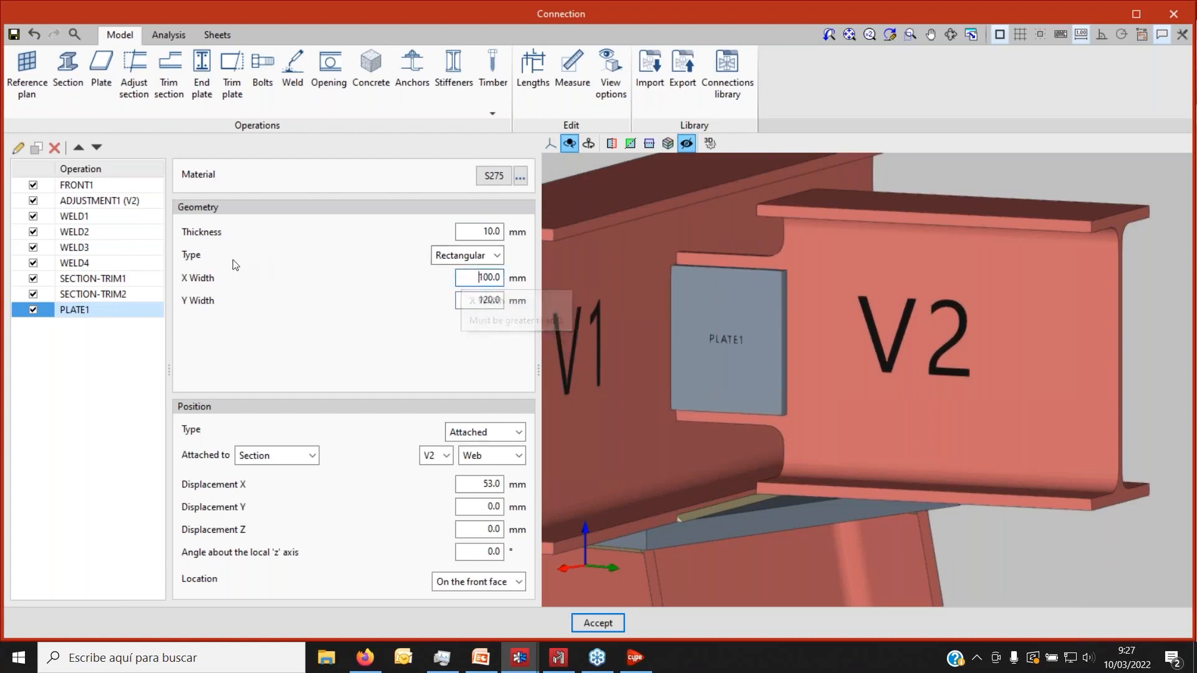
Try the Polygonal geometry type for the plate with one added vertex, and return the type to Rectangular.
left_click(498, 257)
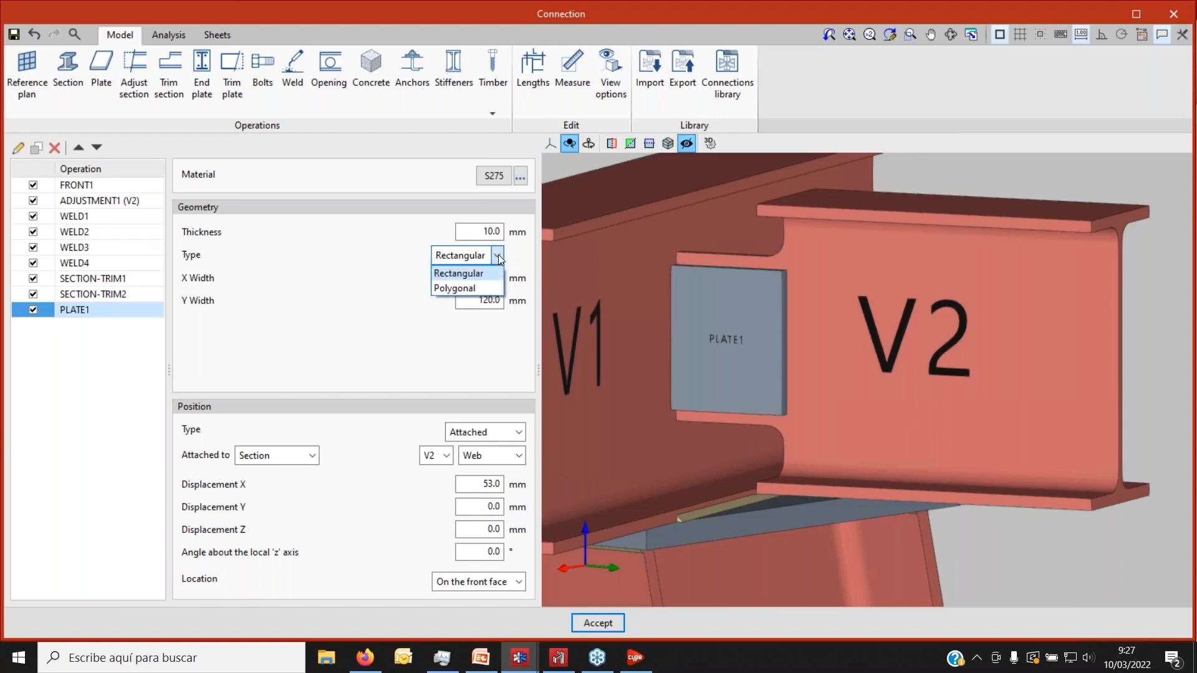
left_click(485, 287)
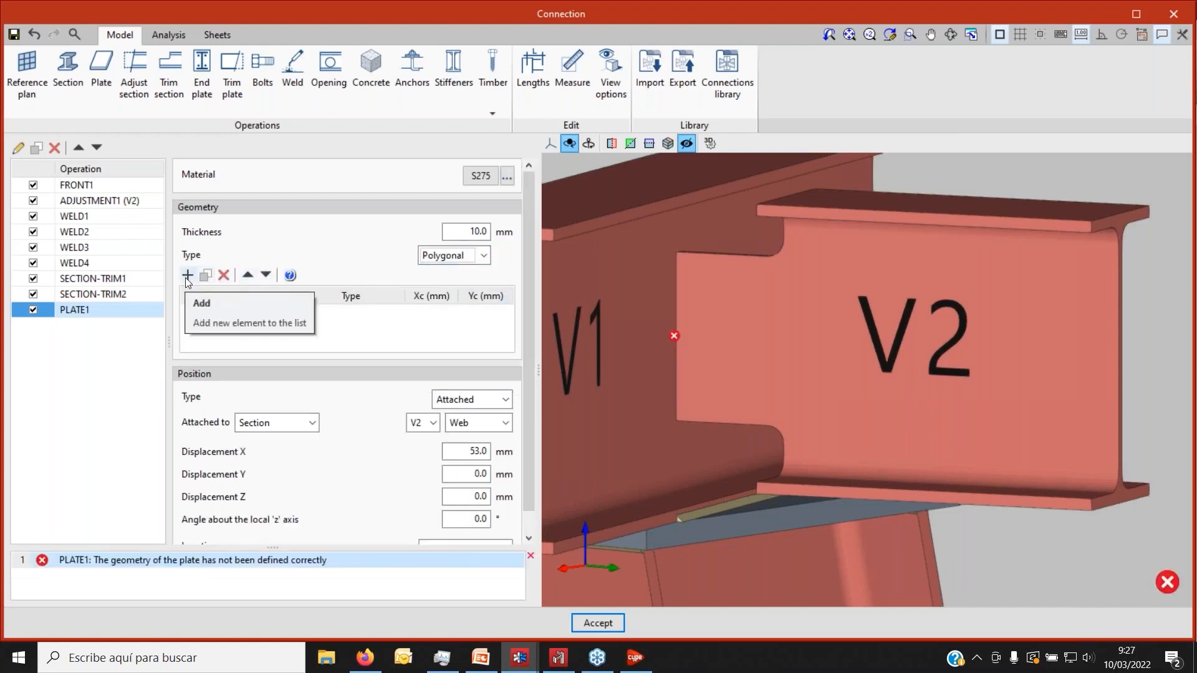
left_click(188, 275)
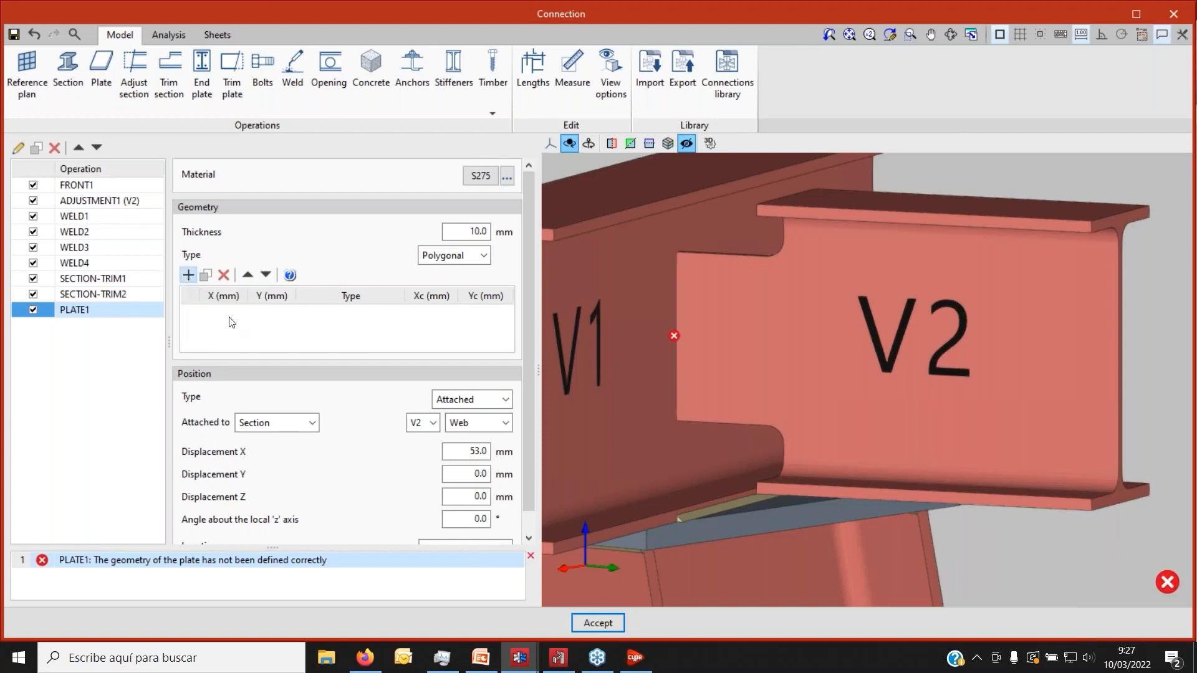
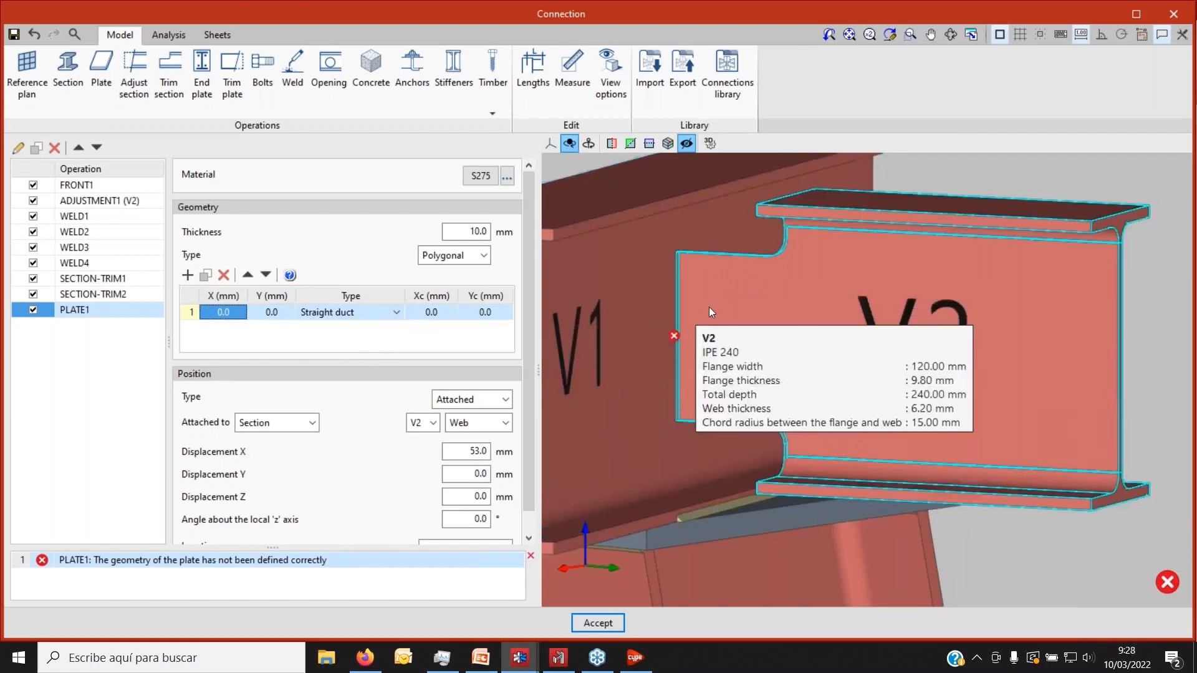
left_click(449, 255)
left_click(417, 275)
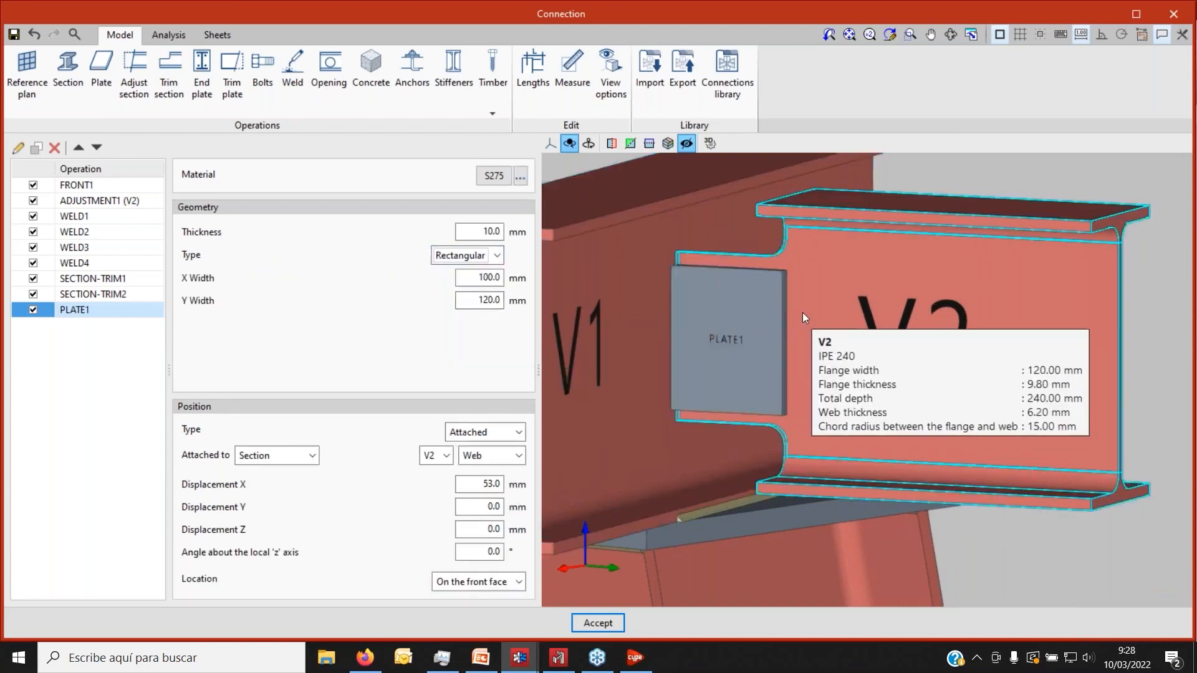
Add a bolts operation to the connection and assign the plate PLATE1 as its element.
middle_click_drag(757, 316, 741, 353)
scroll(728, 345, "down", 2)
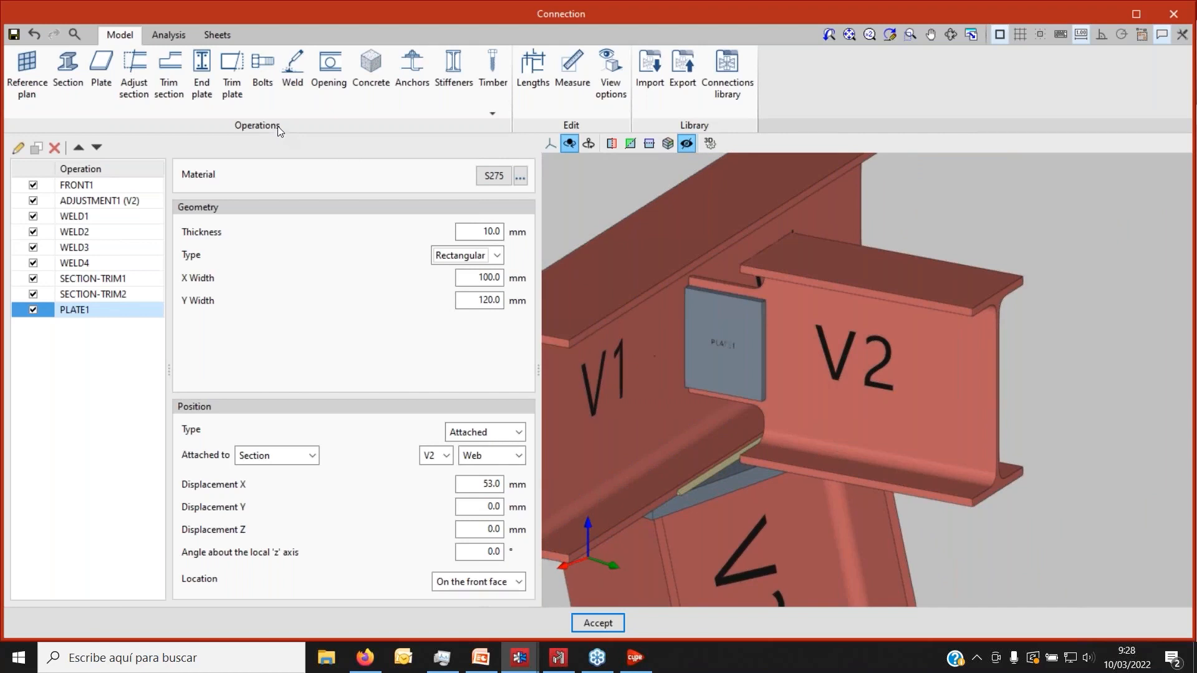
left_click(265, 71)
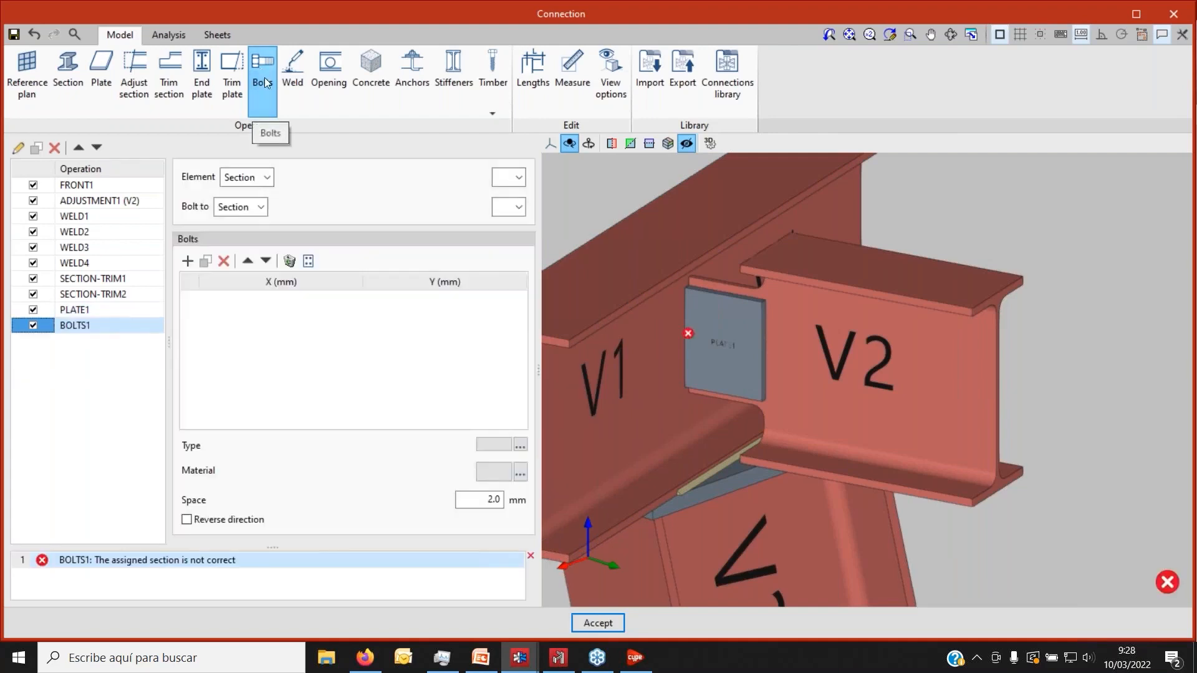
left_click(266, 177)
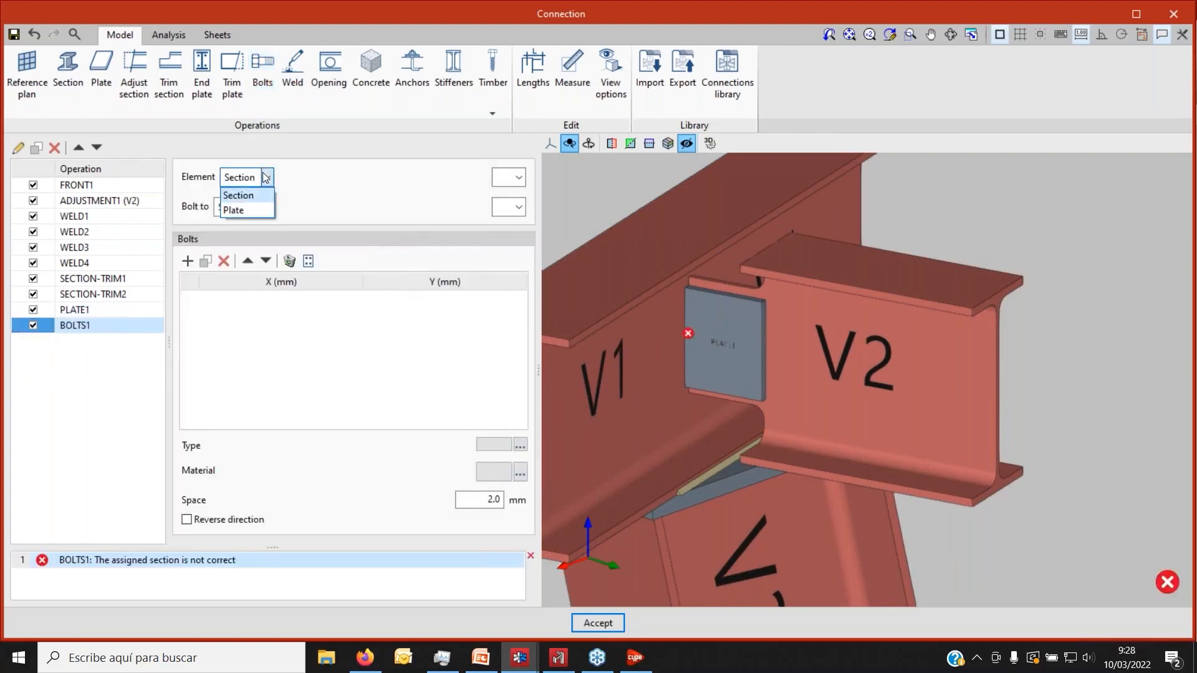
left_click(262, 211)
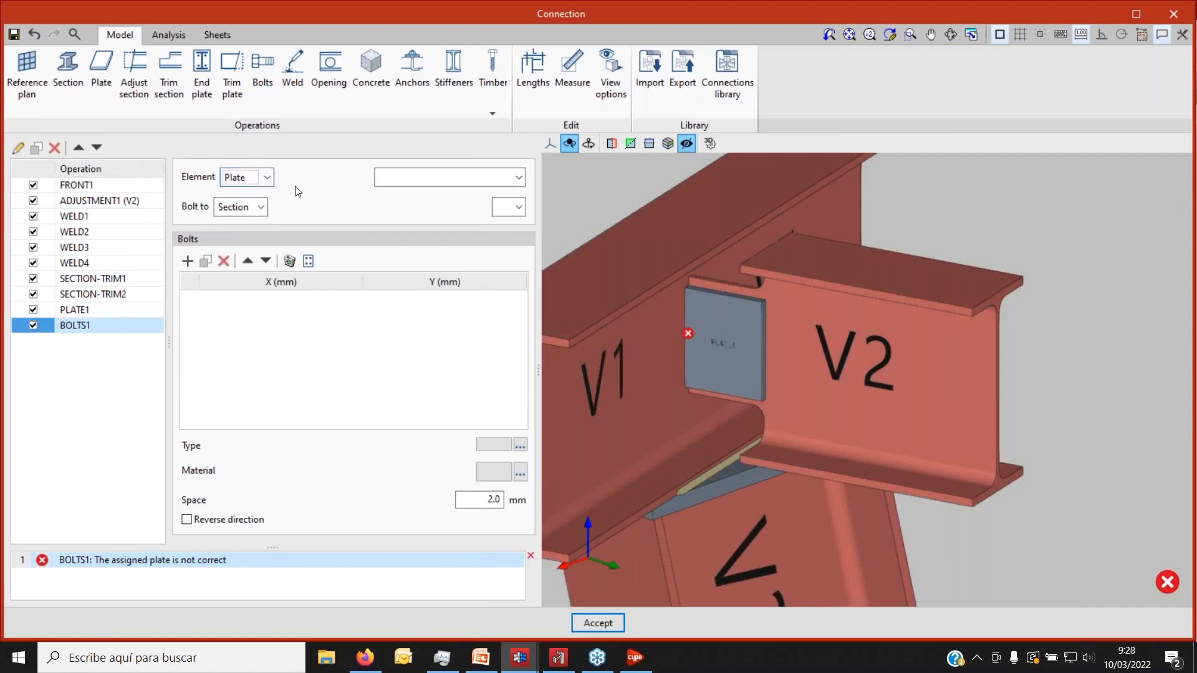
left_click(467, 178)
left_click(443, 210)
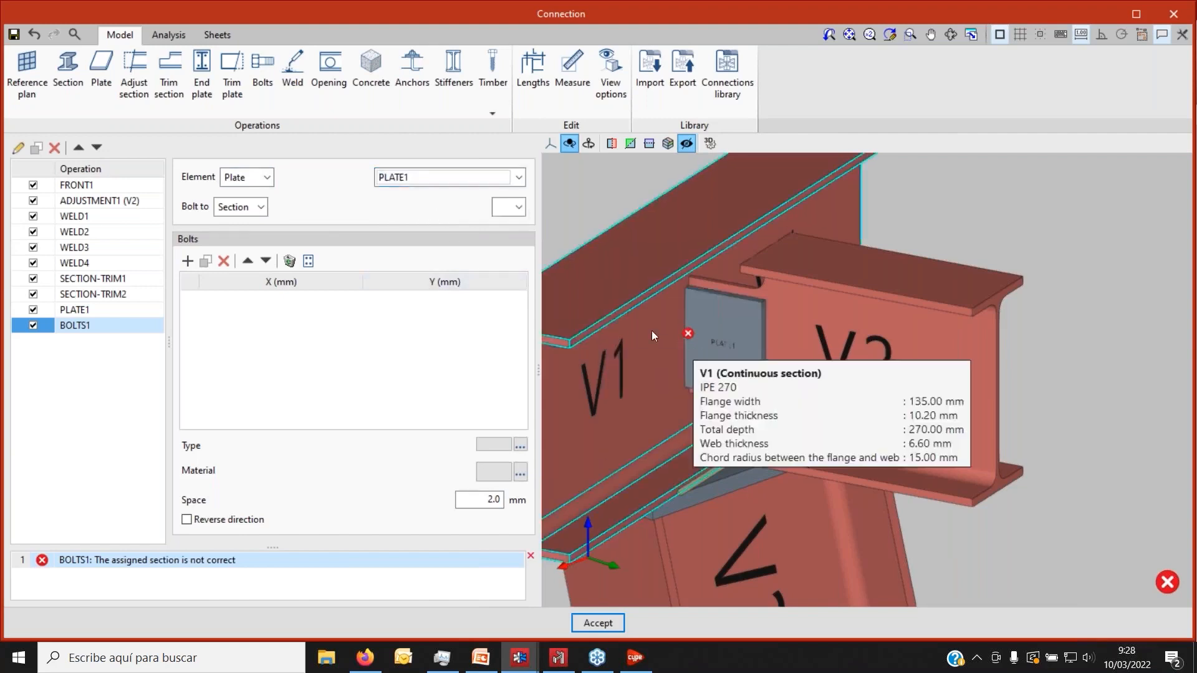
Bolt the plate to the web of section V2 and inspect the plate's local axes.
left_click(261, 209)
left_click(259, 207)
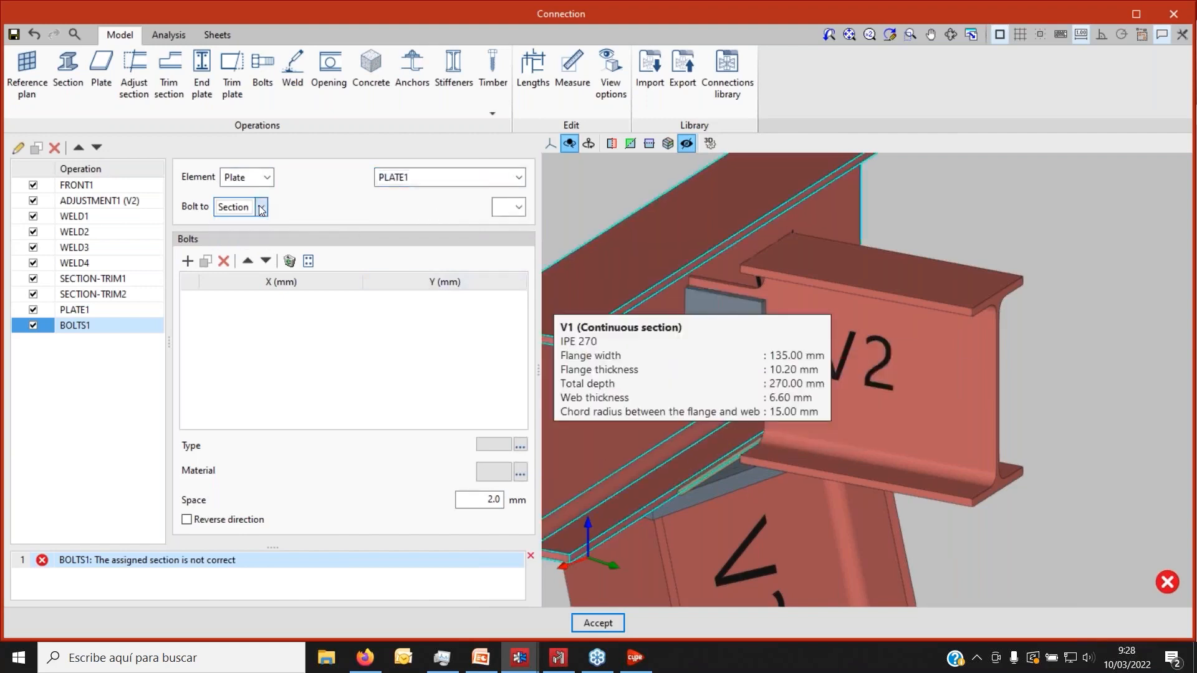
left_click(515, 211)
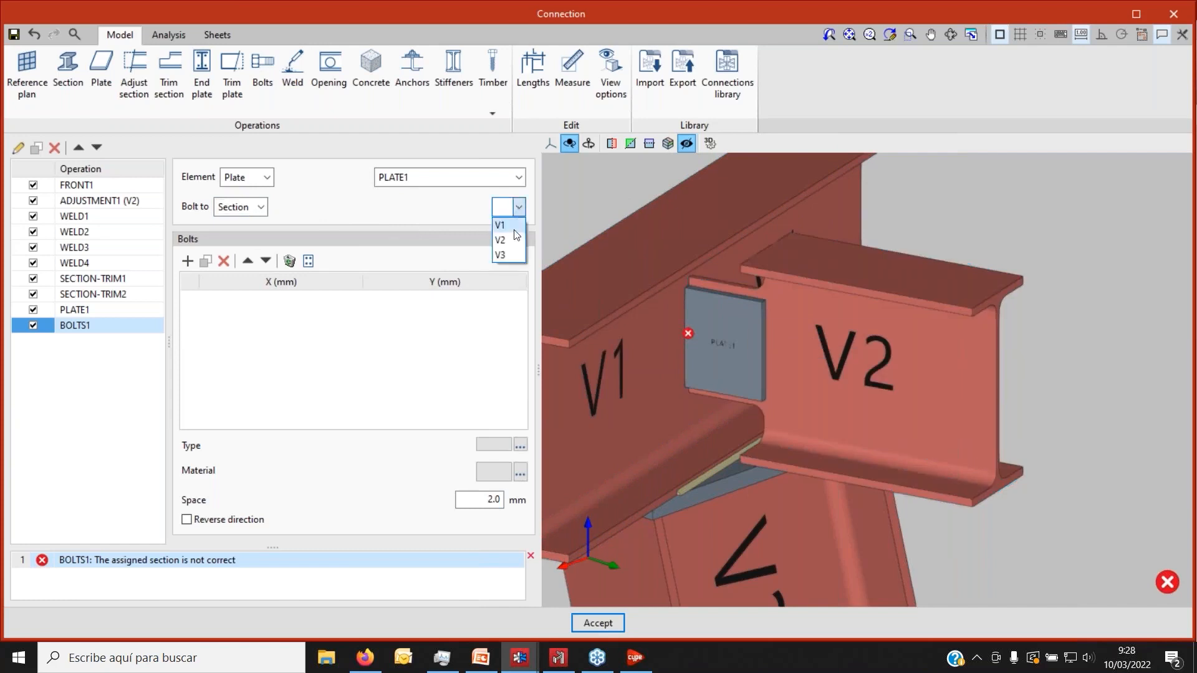
left_click(512, 240)
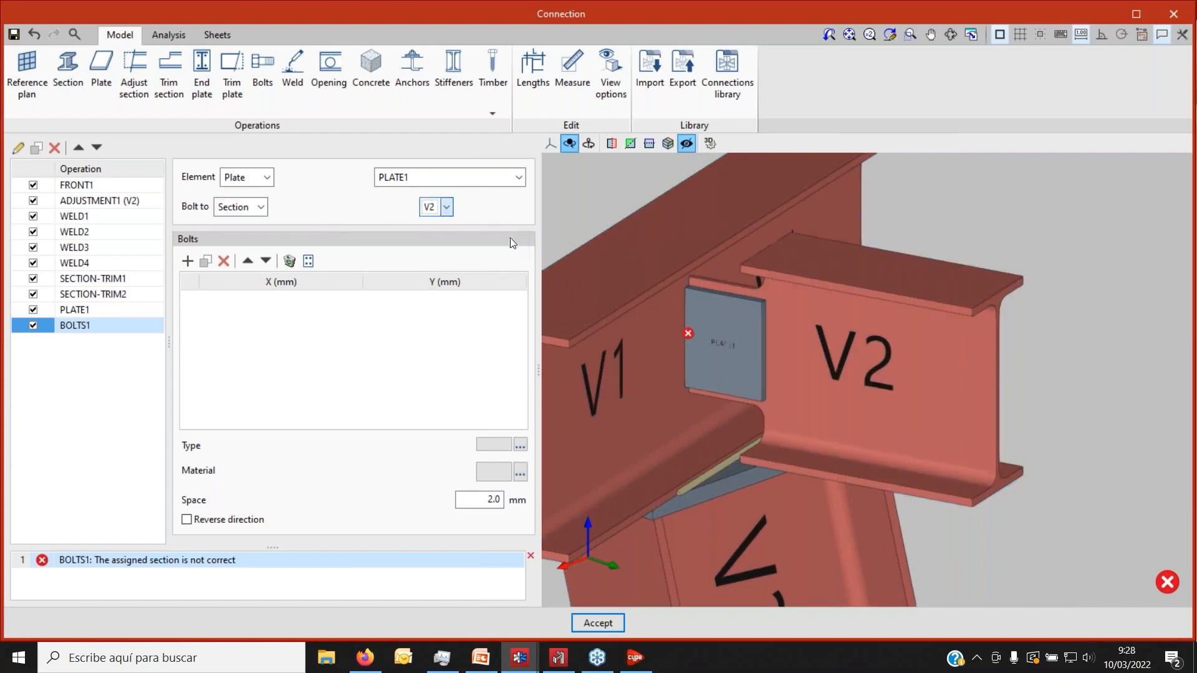
left_click(473, 208)
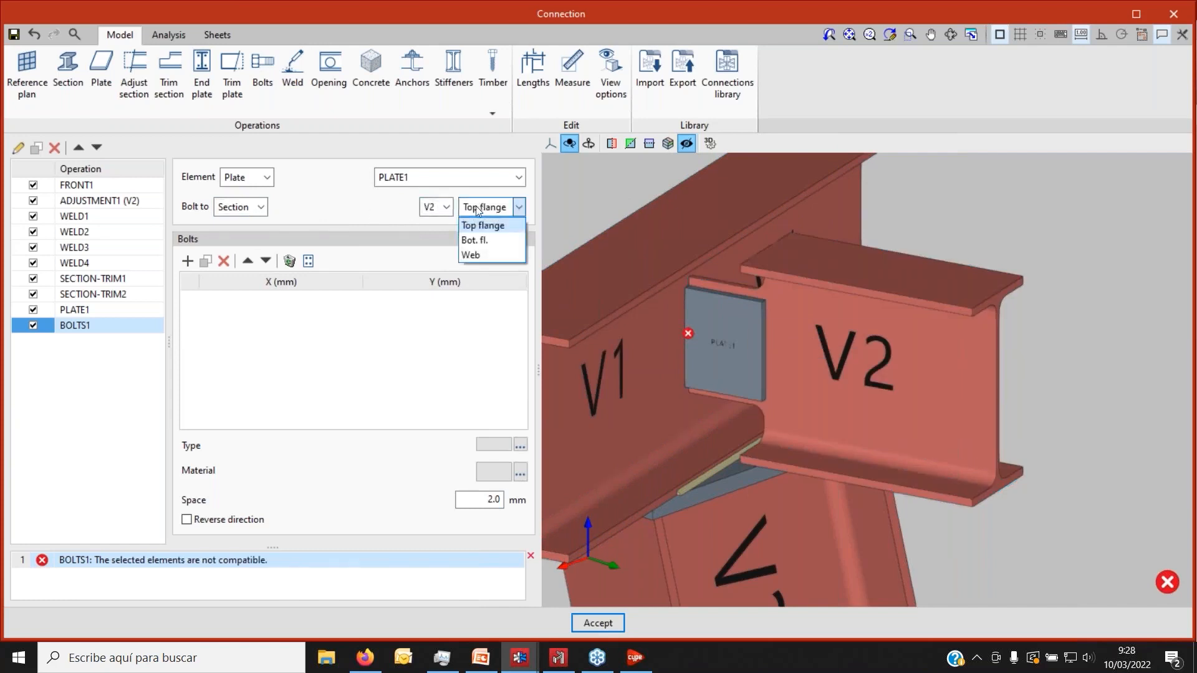
left_click(487, 256)
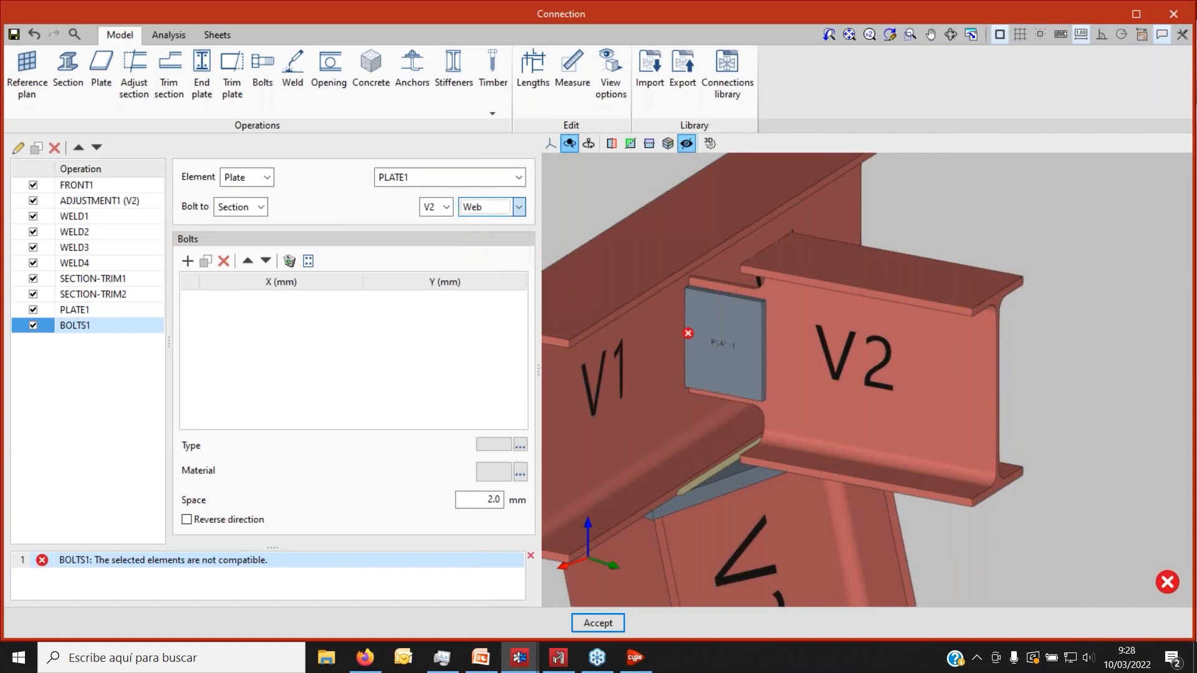
scroll(727, 346, "up", 3)
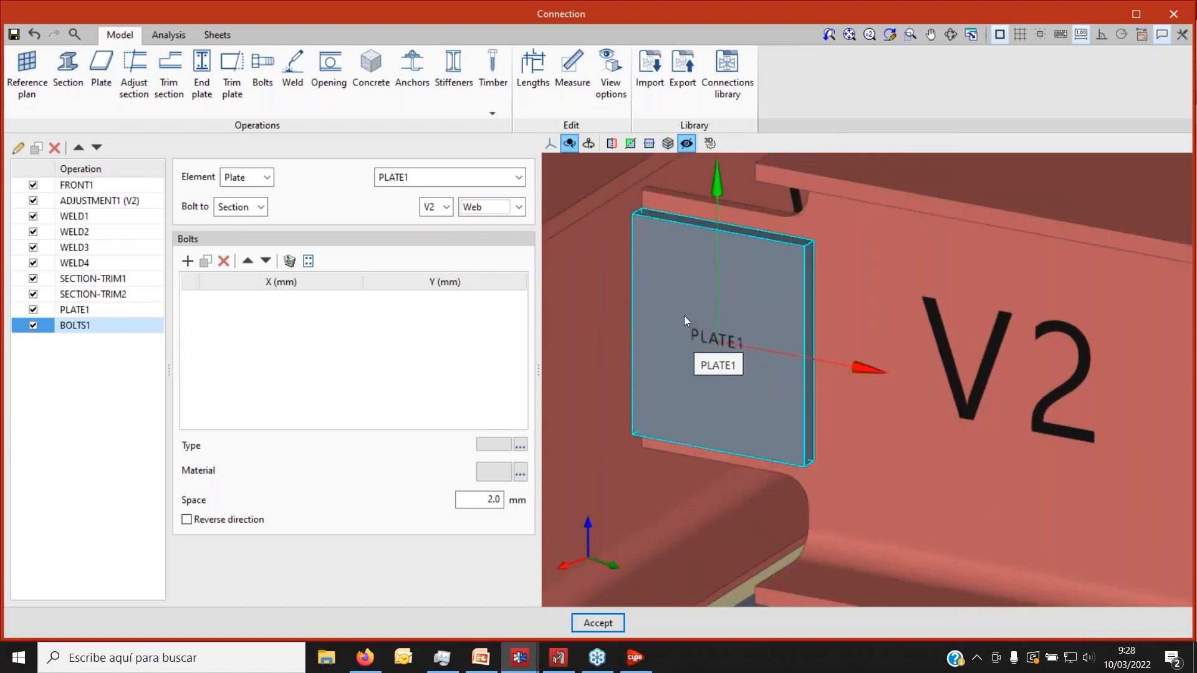
scroll(681, 346, "down", 2)
scroll(699, 331, "up", 3)
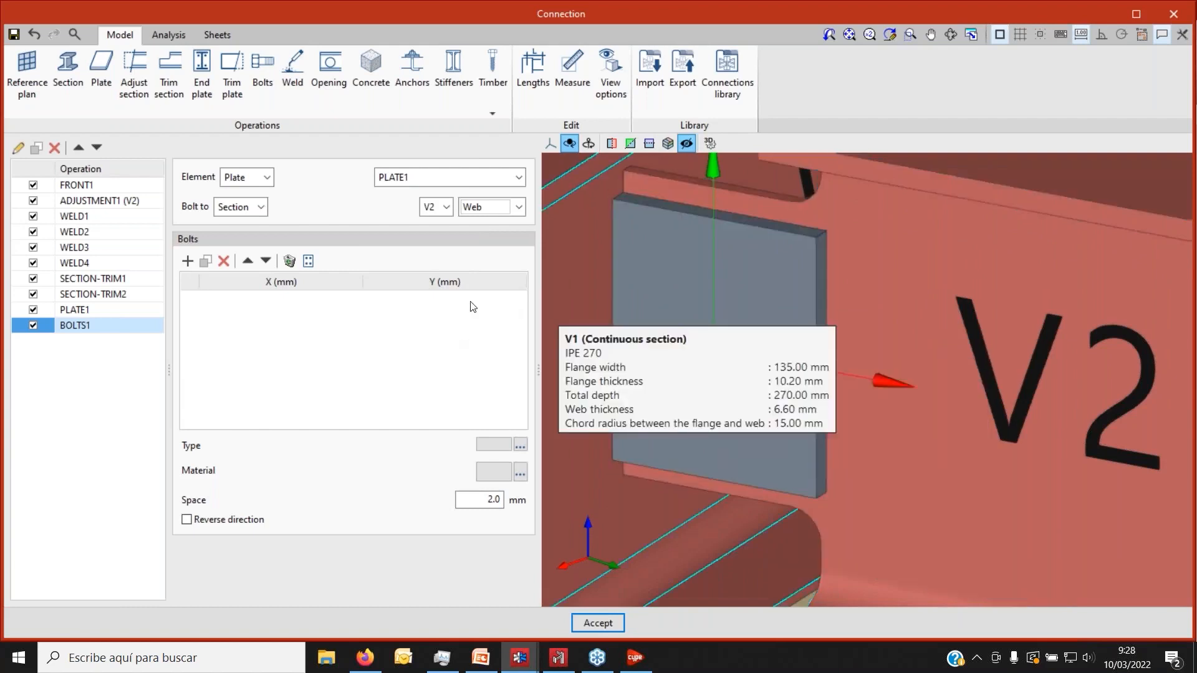
Add and delete a single trial bolt, and set up a generated bolt pattern with 3 rows and 1 column.
left_click(186, 262)
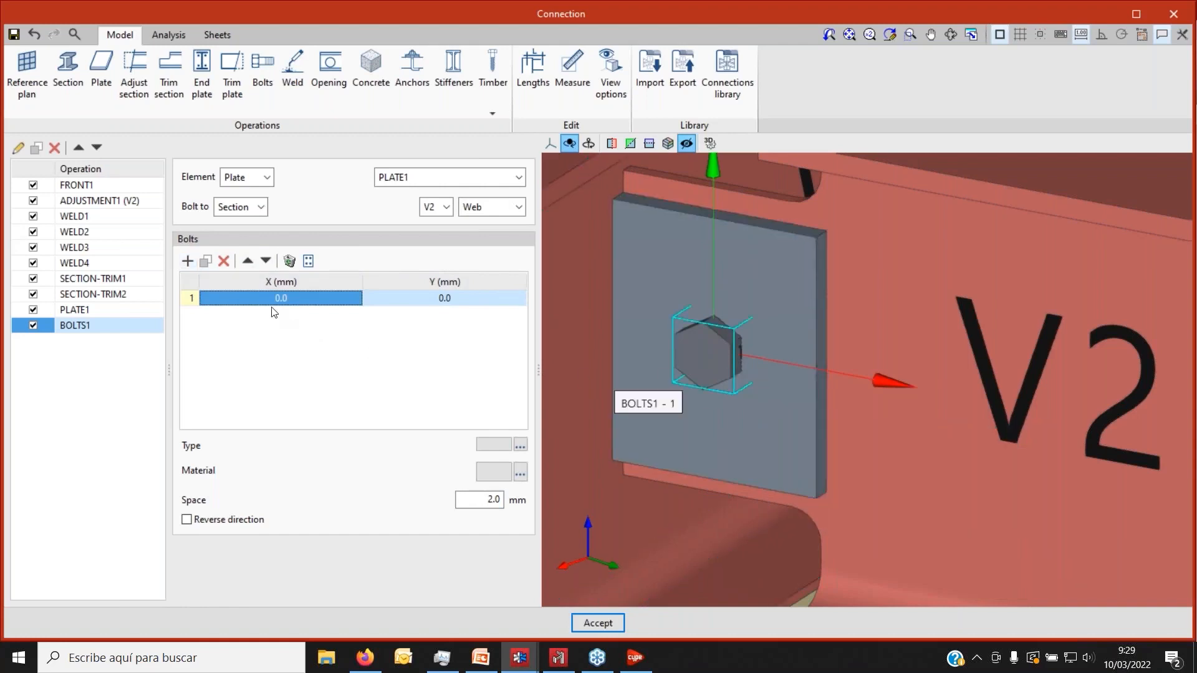
left_click(223, 261)
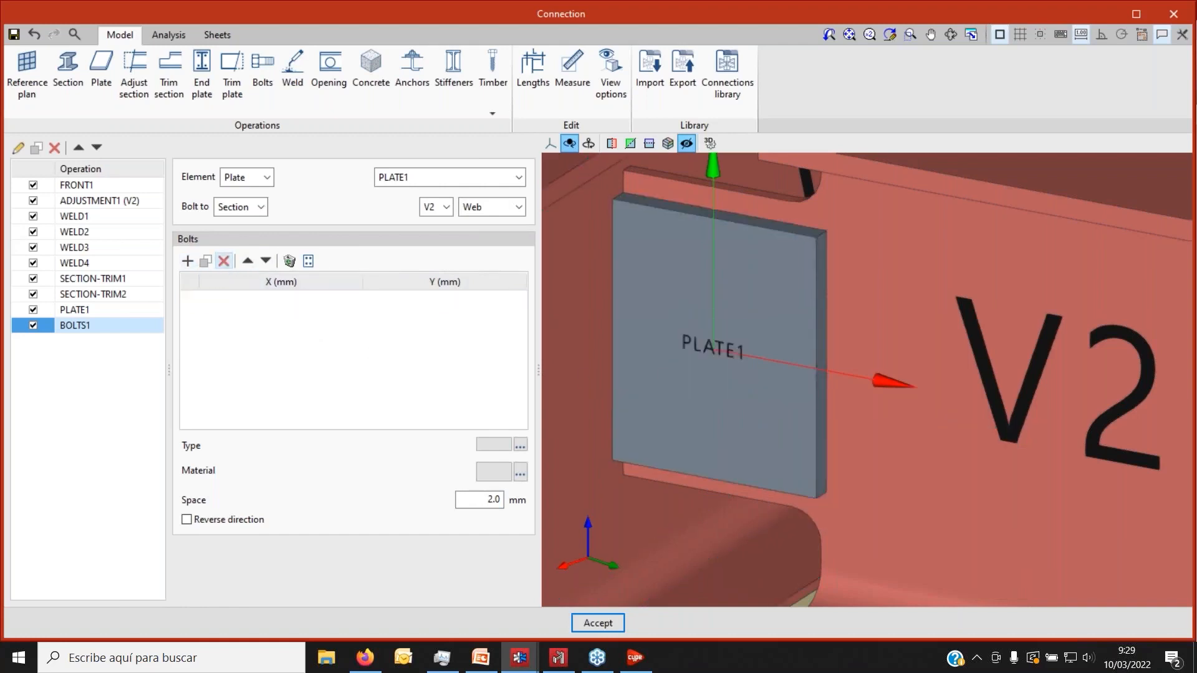
left_click(308, 261)
left_click_drag(554, 174, 933, 207)
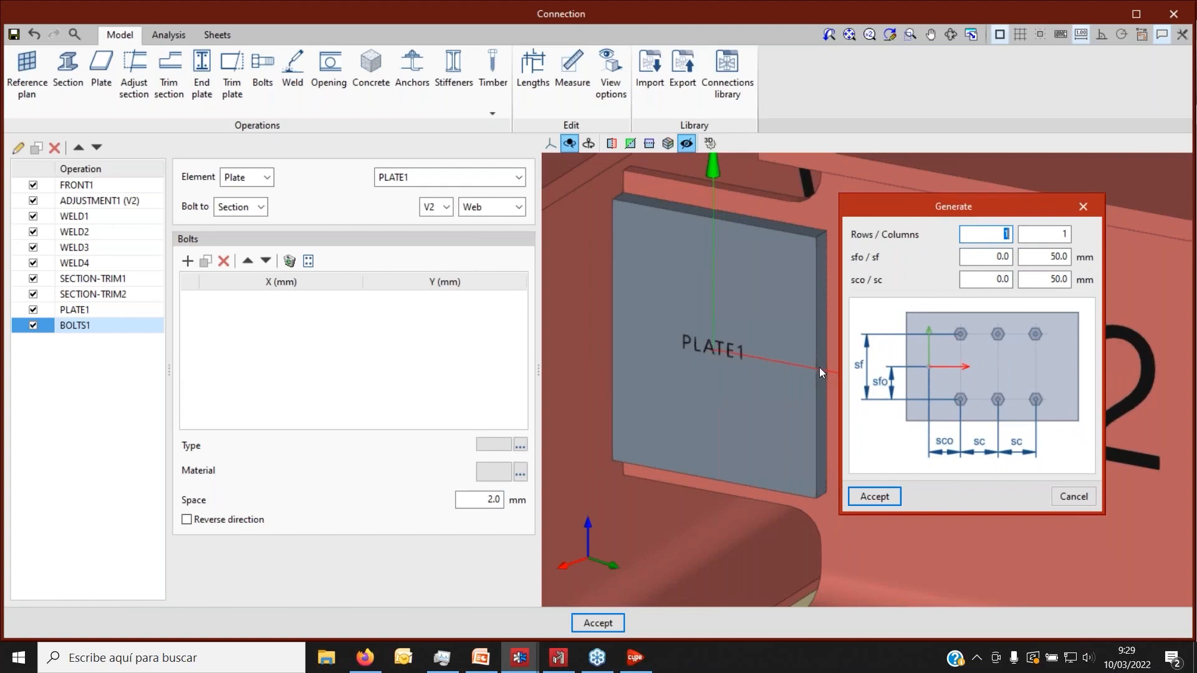
left_click_drag(895, 215, 290, 190)
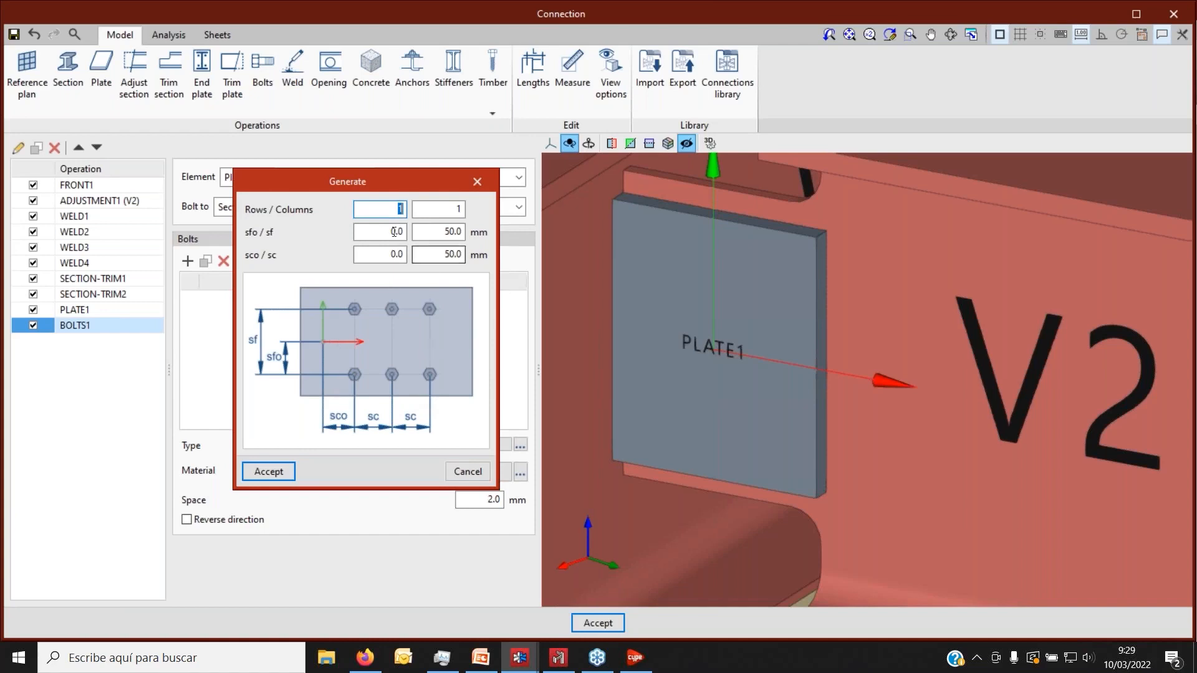
type("3")
left_click(432, 205)
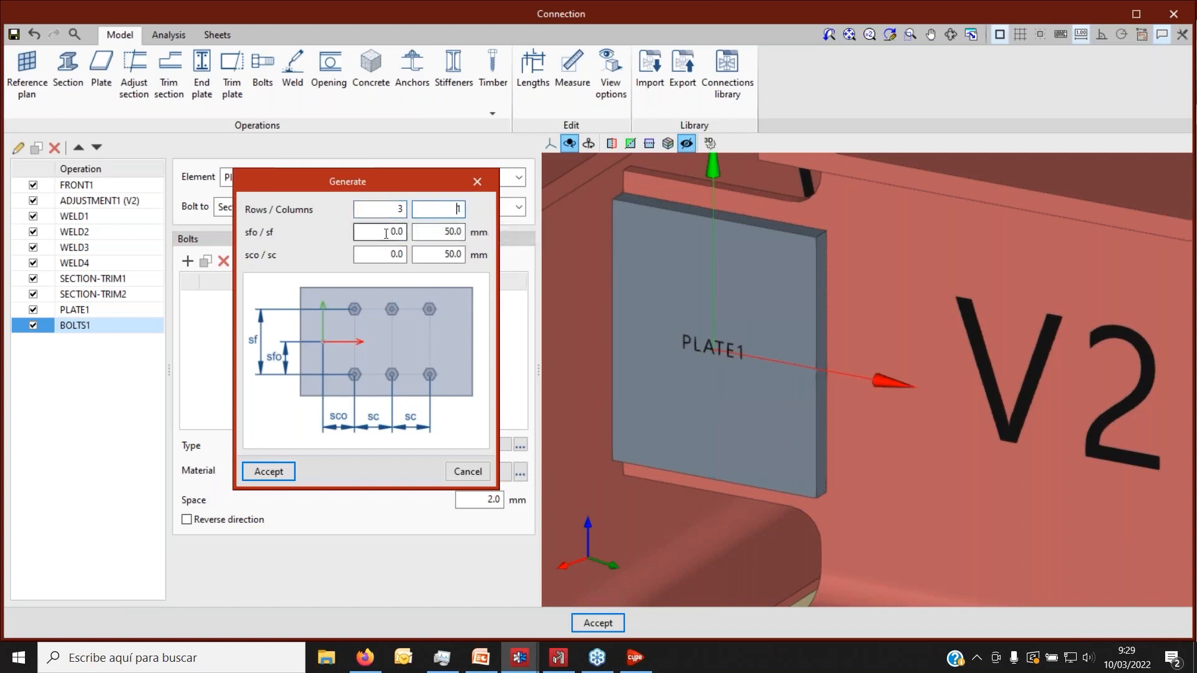
Generate the bolts with row and column spacings of 44 mm and a first row offset (sfo) of -44 mm.
double_click(455, 230)
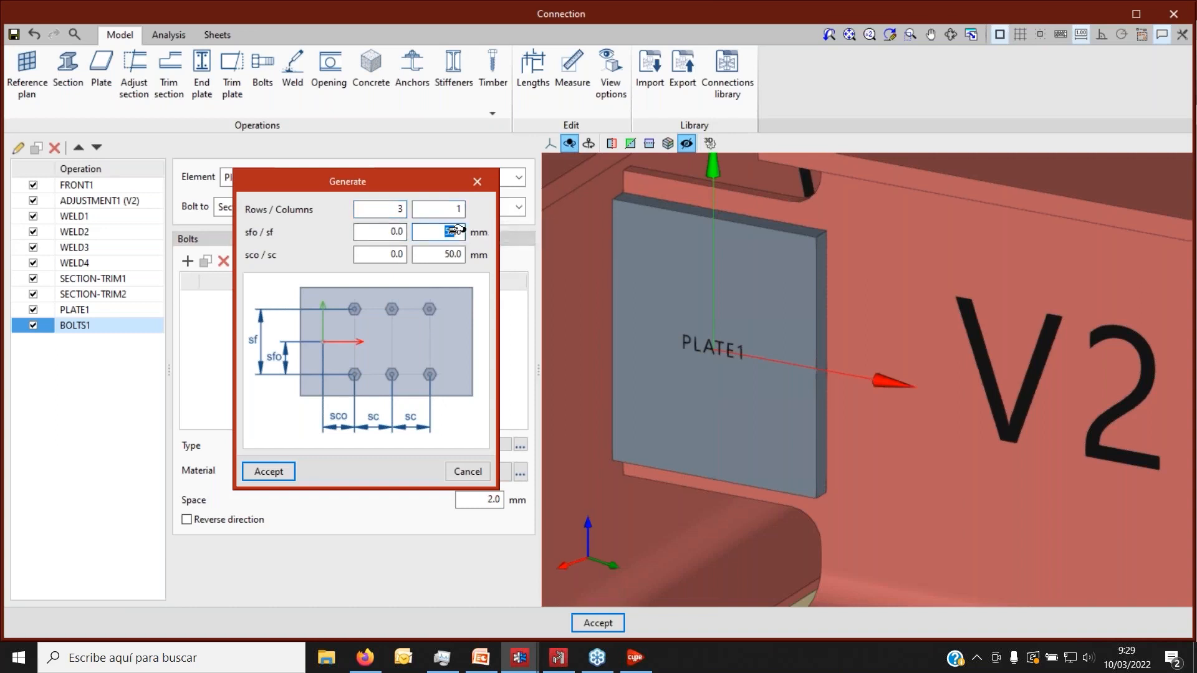
type("44")
double_click(439, 255)
type("44")
left_click(383, 230)
type("-4")
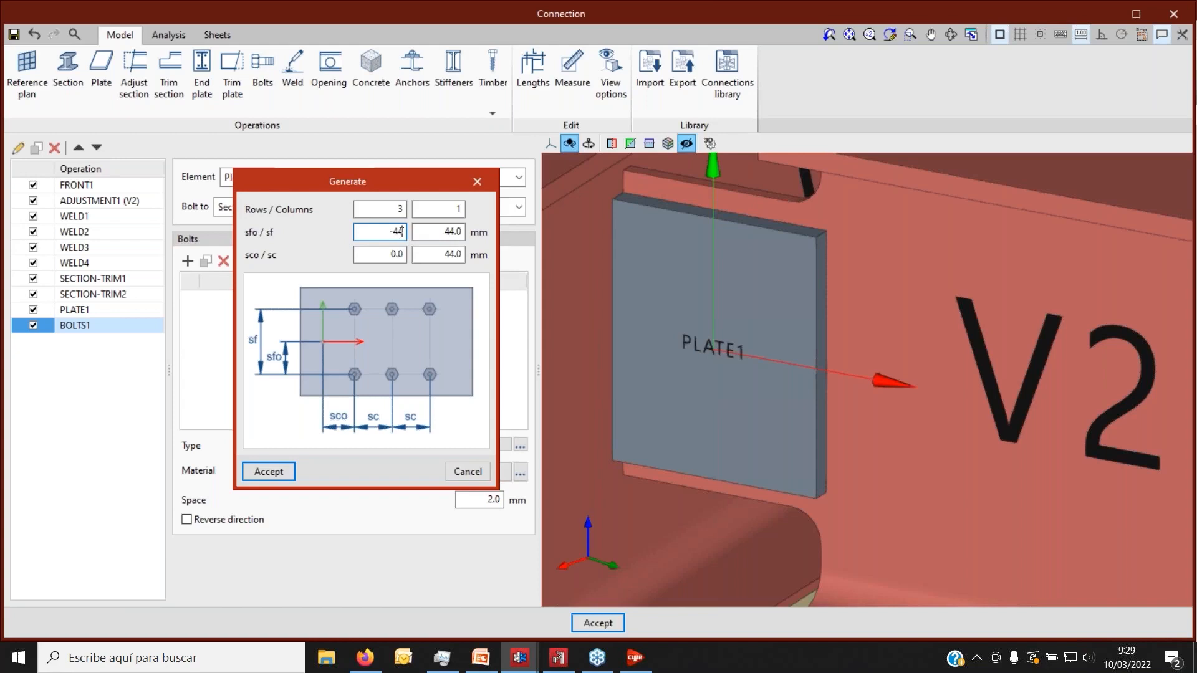
left_click(424, 234)
left_click(401, 238)
left_click(287, 473)
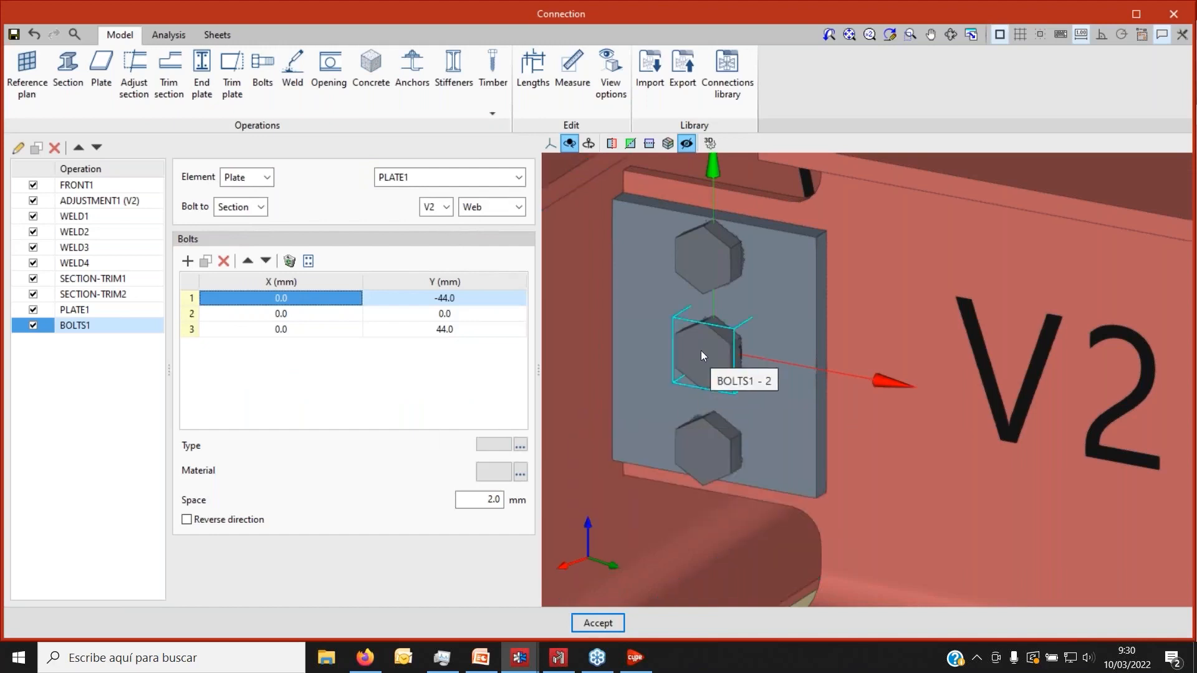
Assign material 8.8 to the three bolts joining the plate to V2's web.
scroll(713, 260, "up", 3)
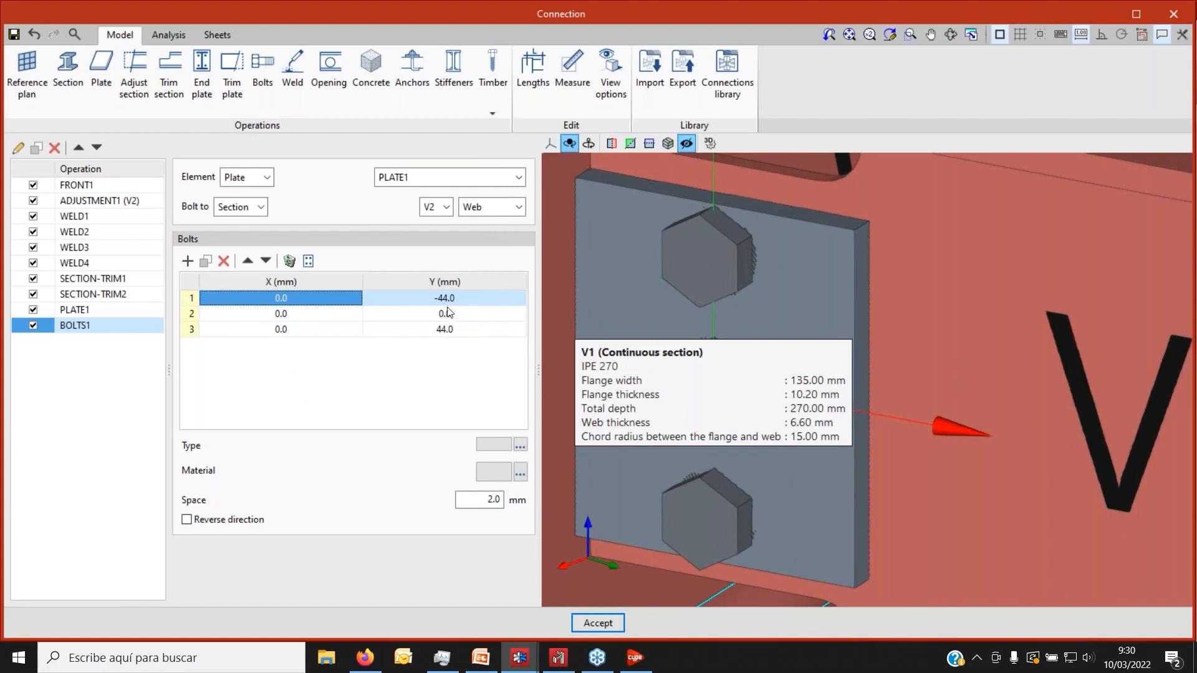
scroll(719, 330, "up", 1)
scroll(719, 330, "down", 3)
middle_click_drag(735, 315, 703, 324, "shift")
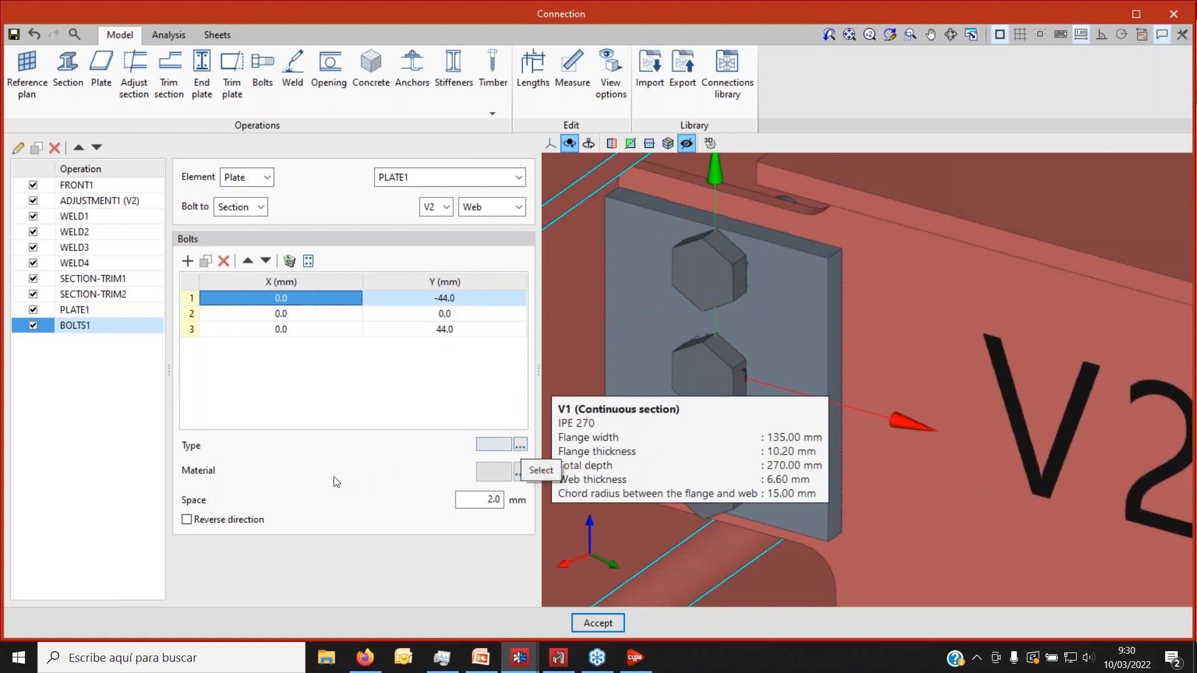
left_click(520, 473)
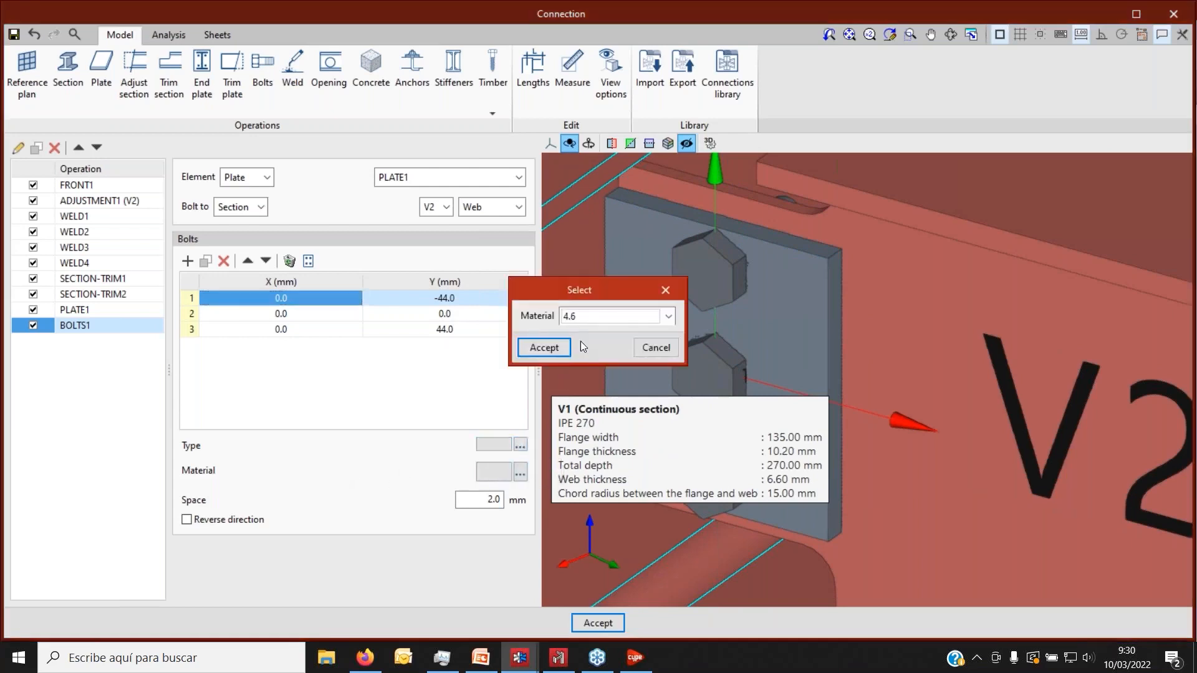
left_click(595, 316)
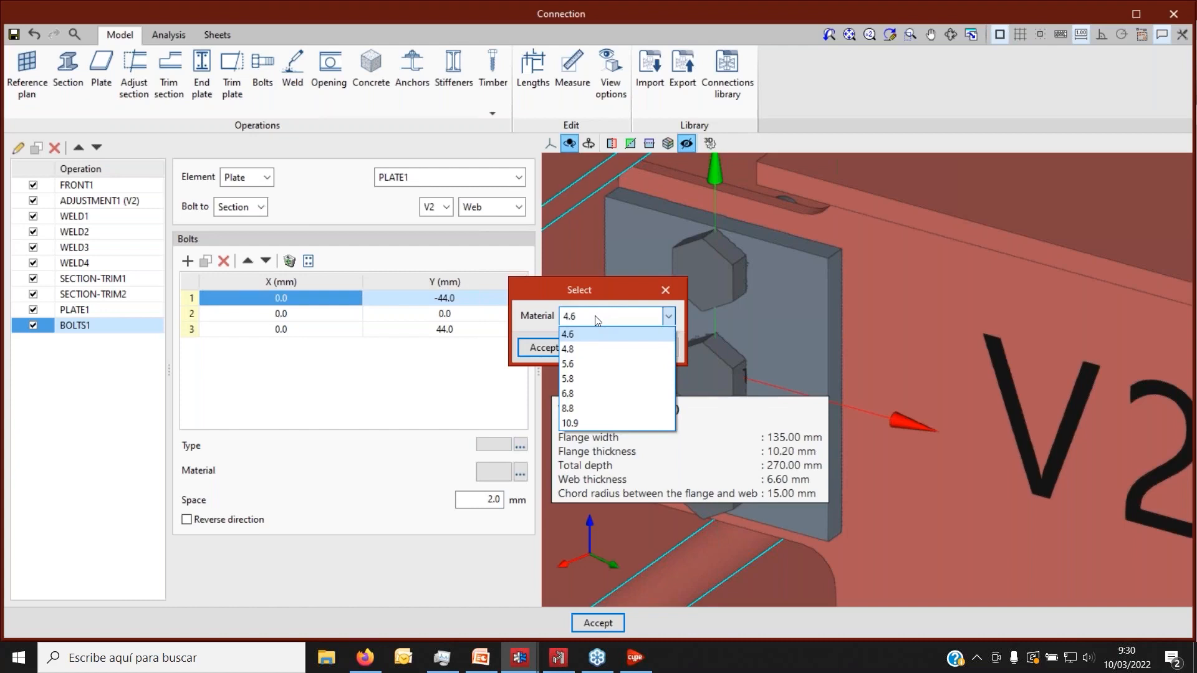
left_click(591, 406)
left_click(544, 347)
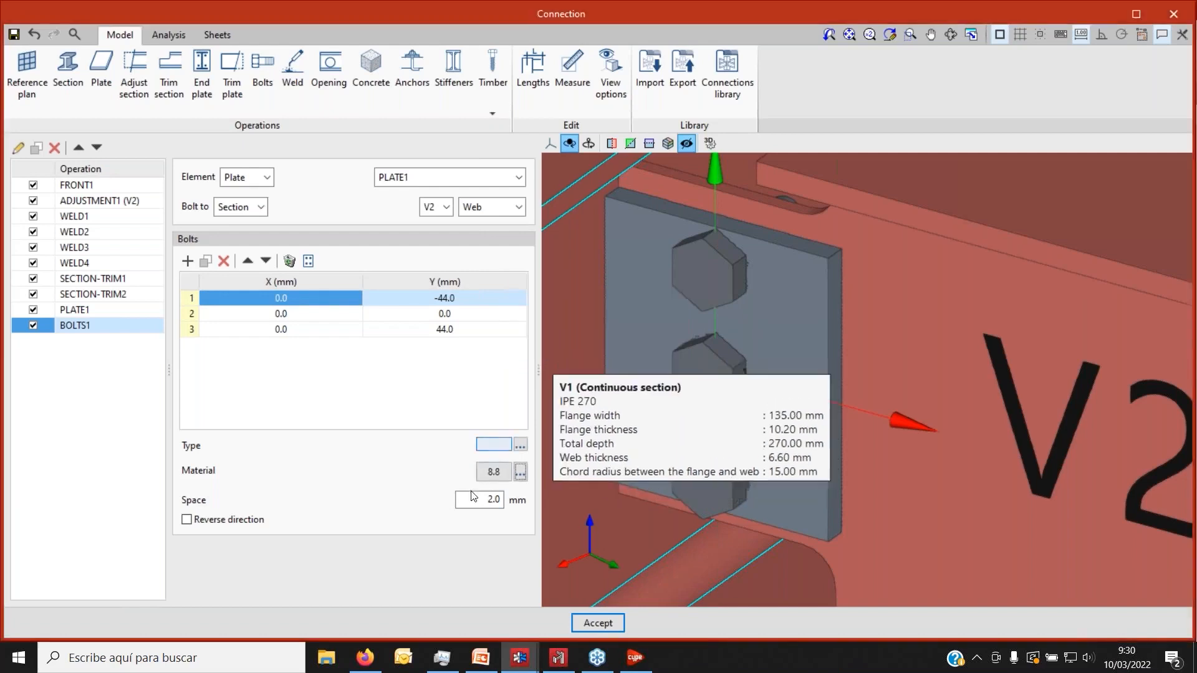
Try the reversed direction for the plate's bolts, inspect them up close, and restore the original direction.
scroll(783, 343, "up", 1)
scroll(783, 343, "down", 2)
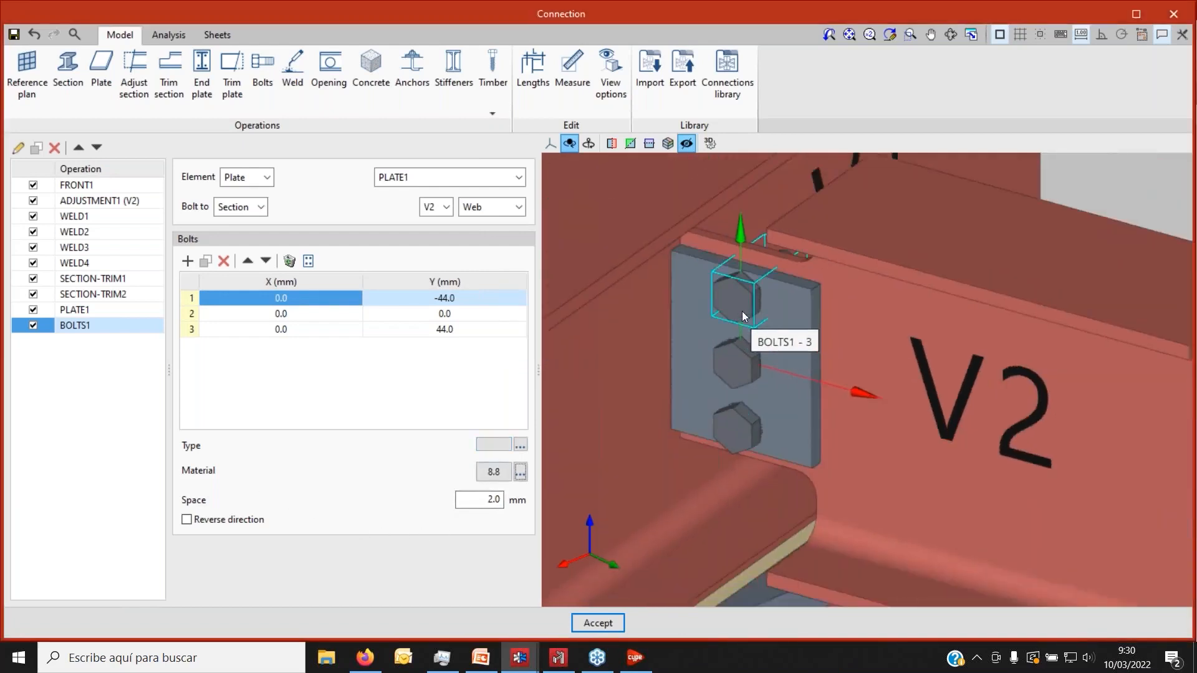
left_click(187, 519)
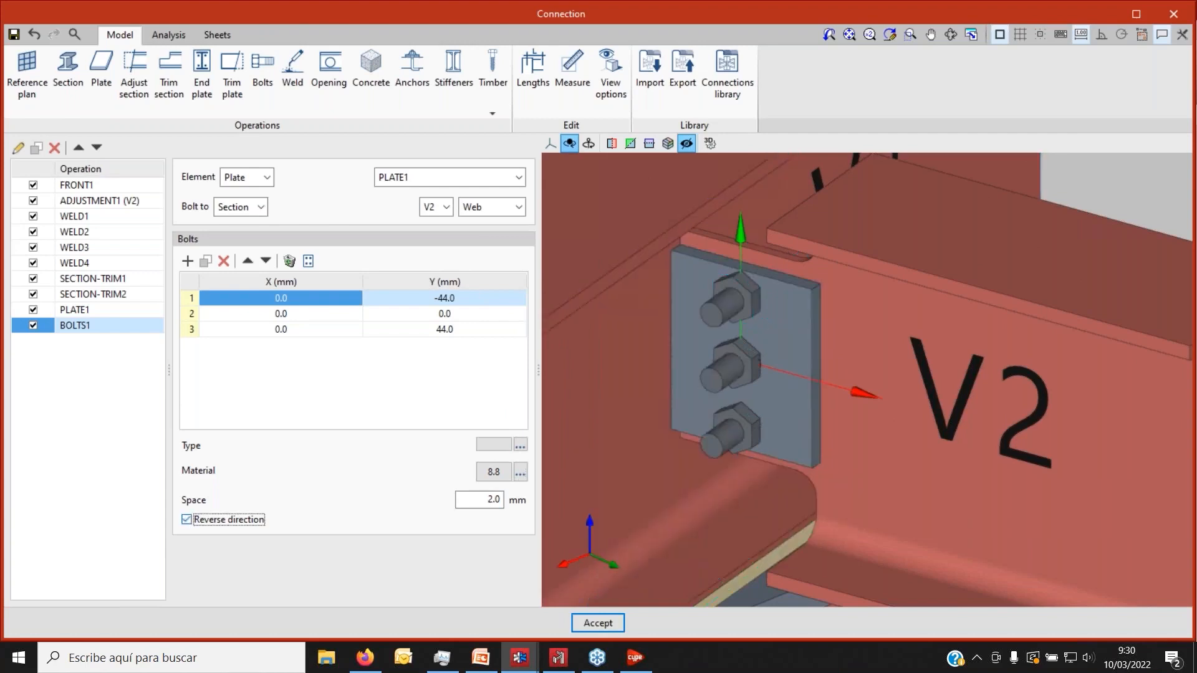
scroll(765, 294, "up", 3)
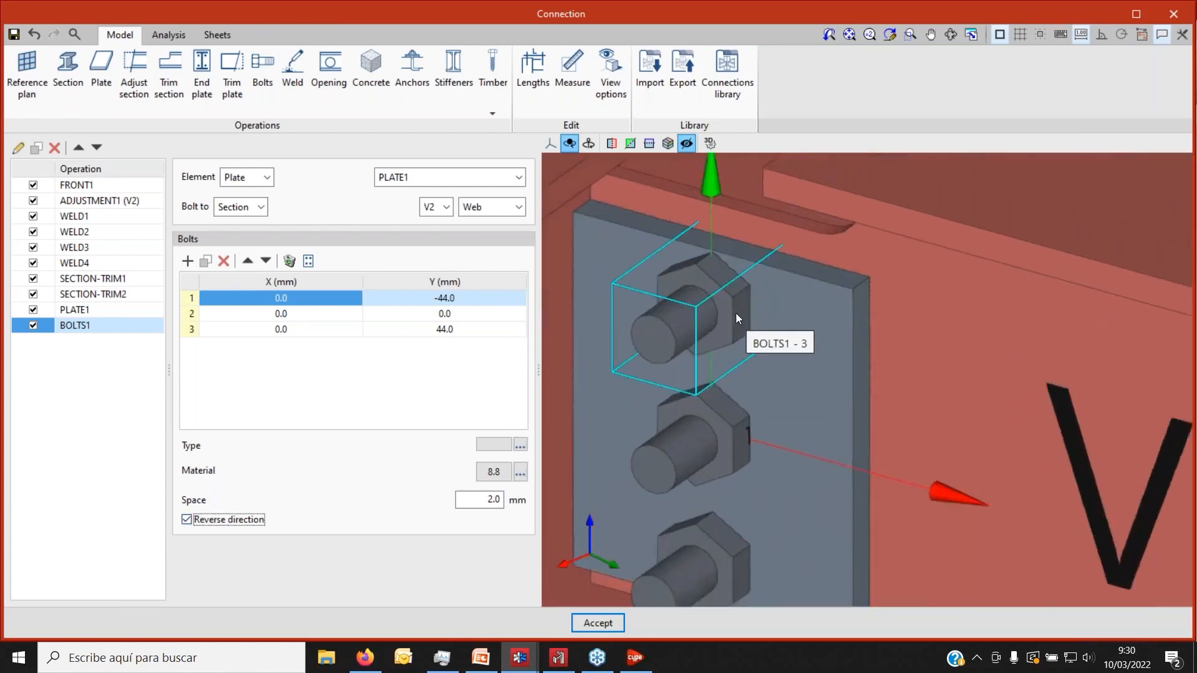
scroll(721, 308, "up", 4)
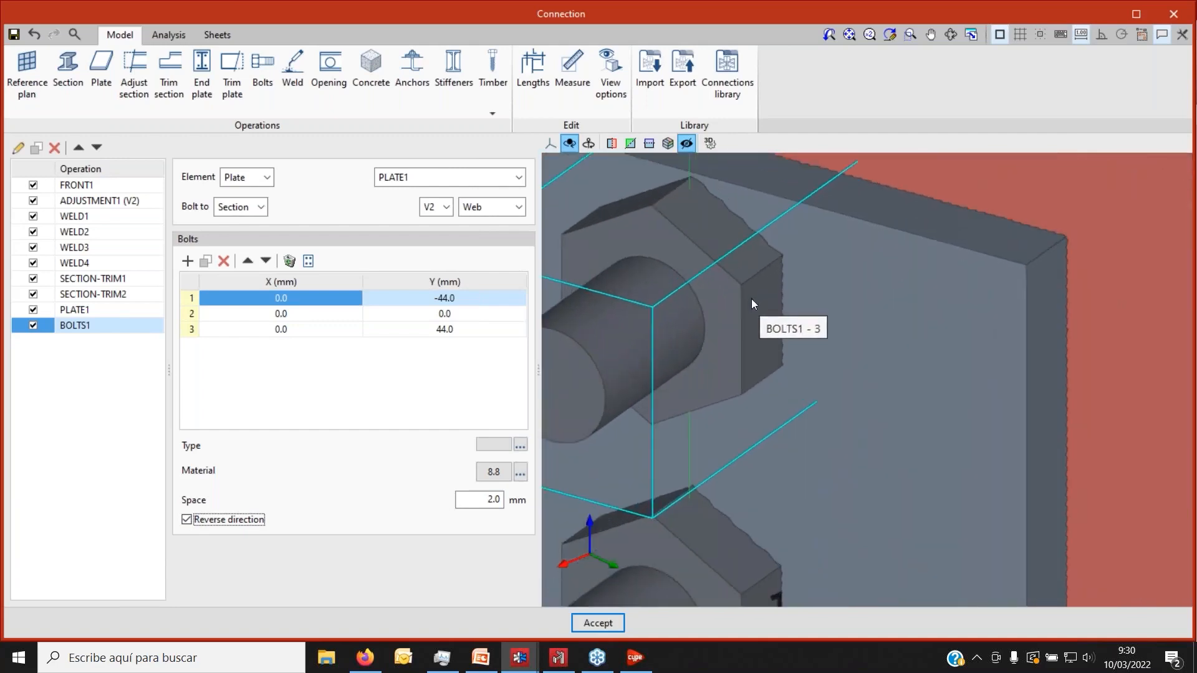
middle_click_drag(752, 304, 791, 304)
scroll(790, 304, "down", 2)
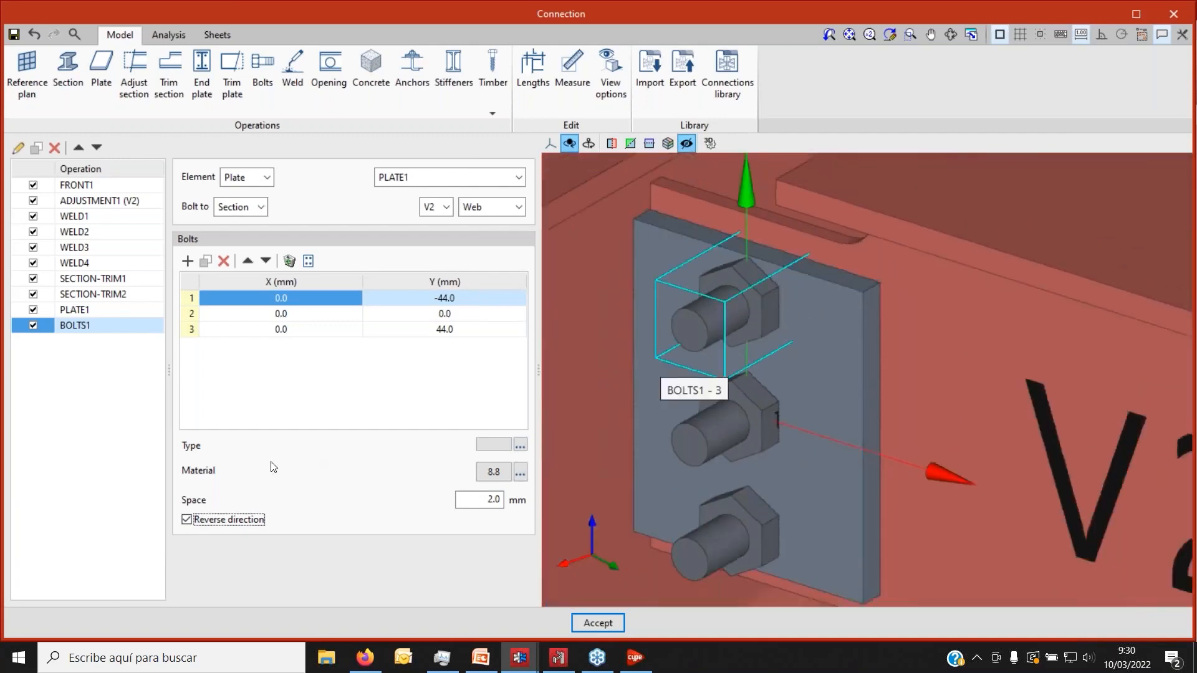
left_click(186, 520)
scroll(787, 348, "down", 4)
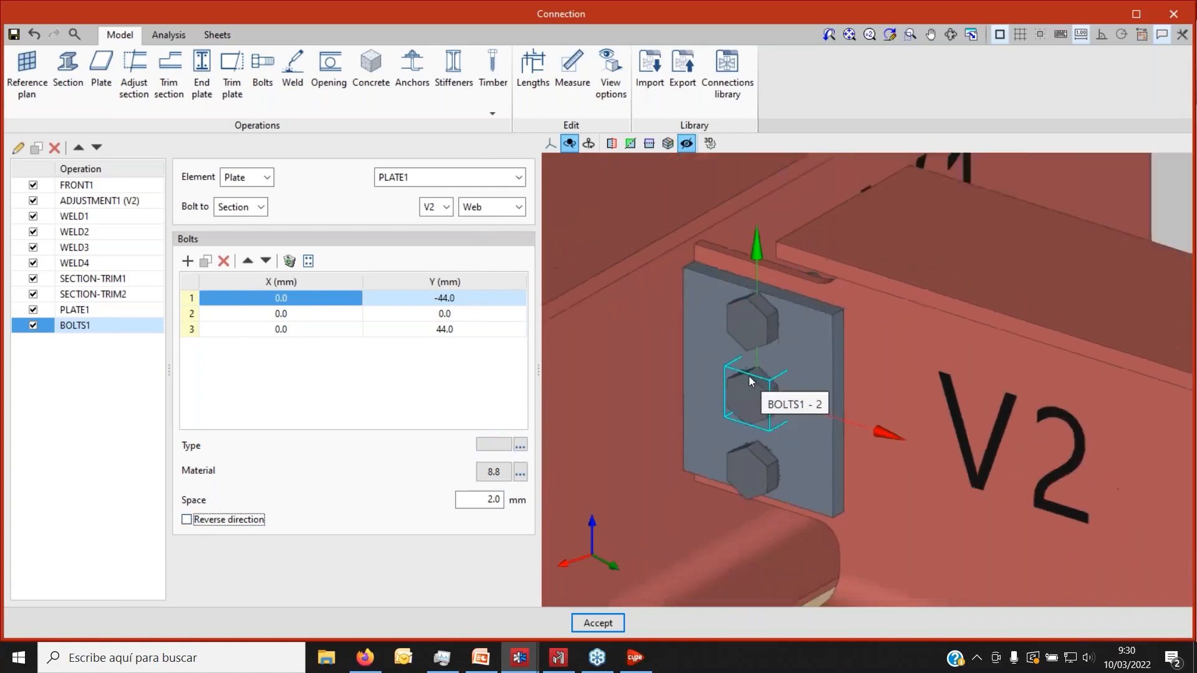
mouse_move(761, 380)
middle_mouse_down()
mouse_move(785, 349)
mouse_move(759, 381)
middle_mouse_up()
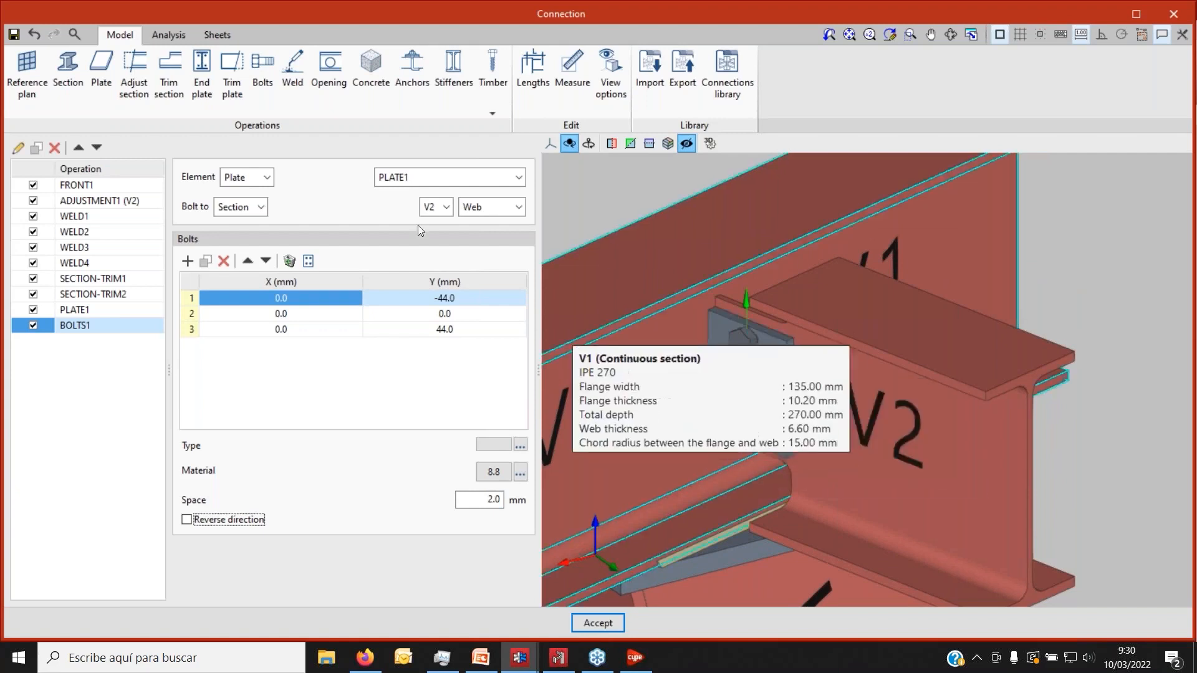
Add a weld operation joining the plate PLATE1 to the web of section V1.
left_click(296, 92)
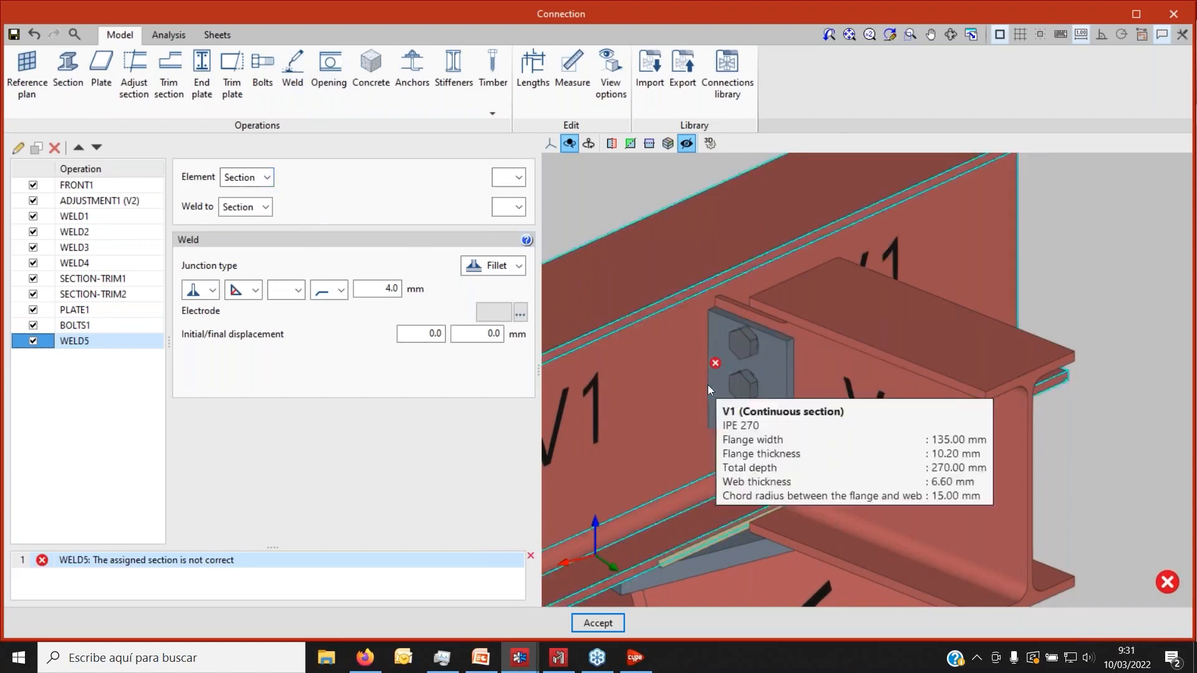
left_click(267, 177)
left_click(240, 208)
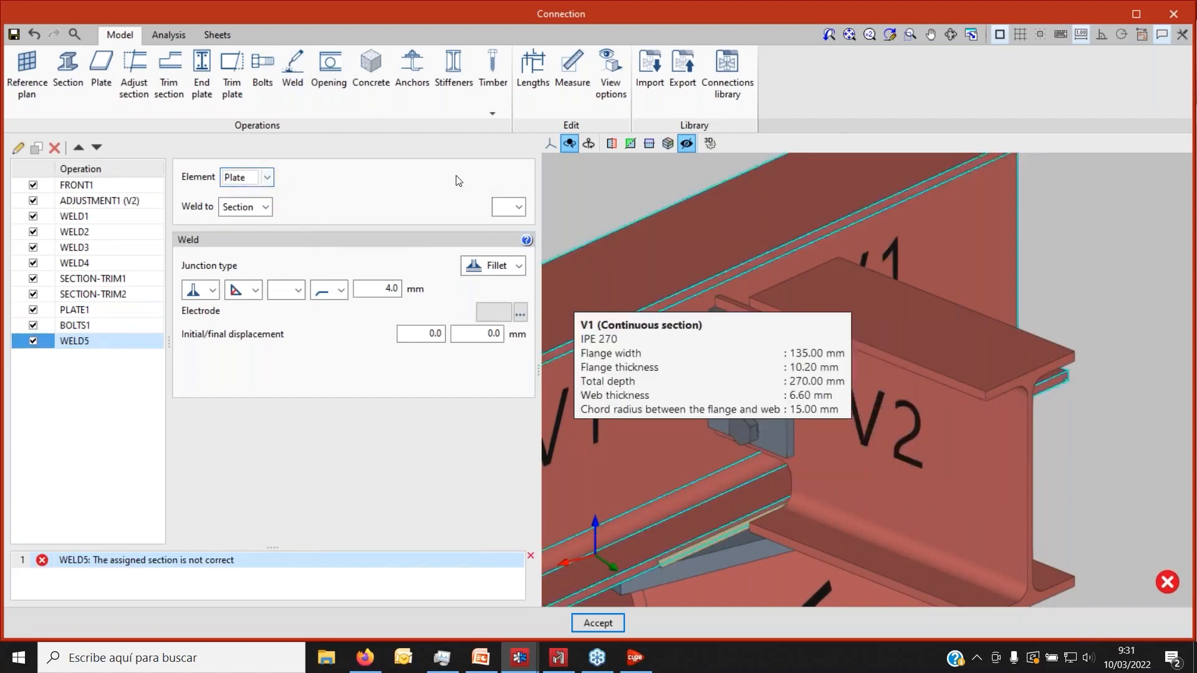
left_click(480, 178)
left_click(436, 209)
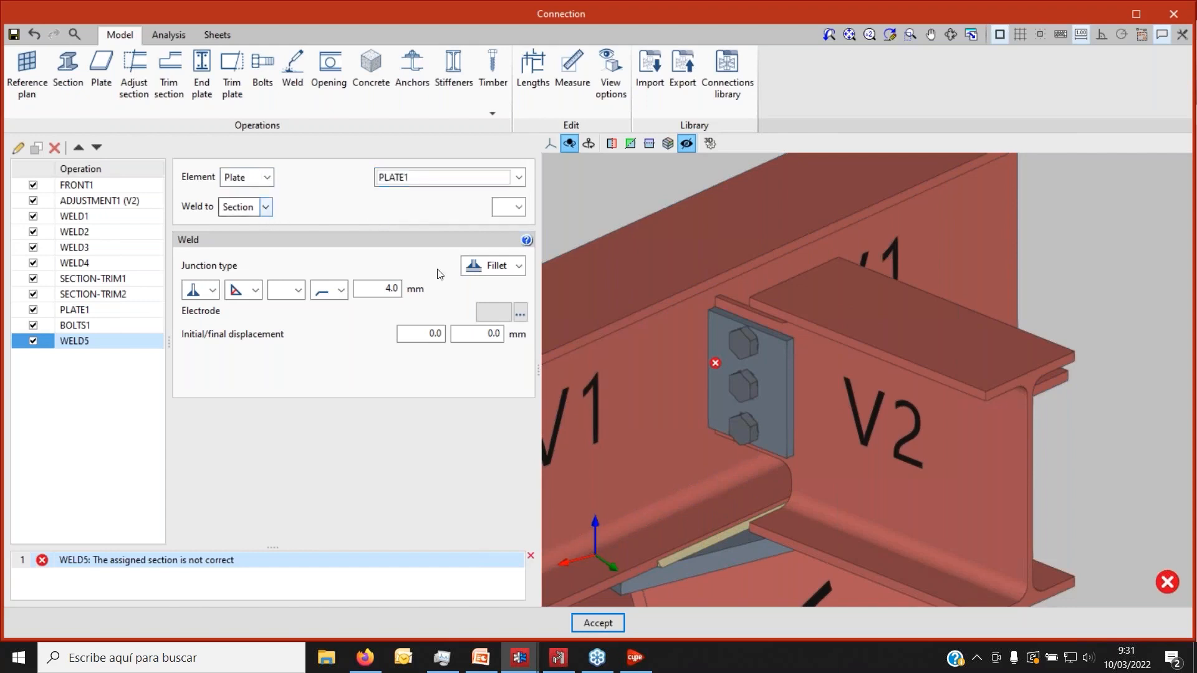
left_click(512, 213)
left_click(507, 225)
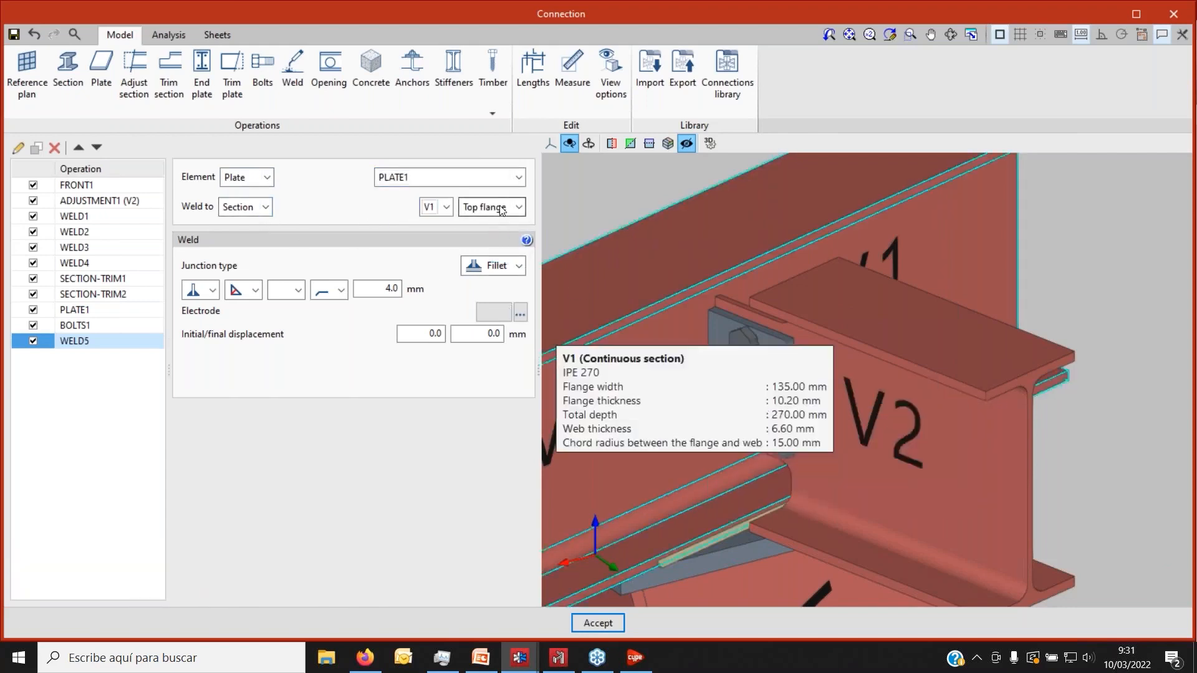
left_click(501, 212)
left_click(478, 254)
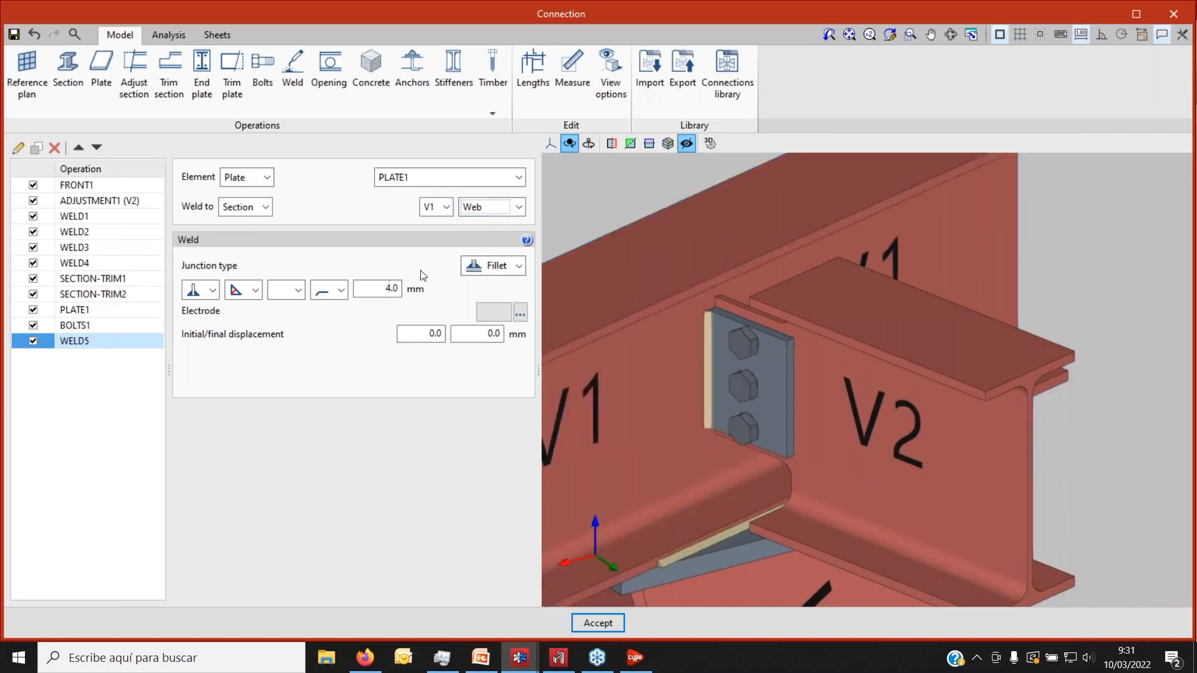
Examine the welded and bolted plate joint between V1 and V2 from several angles.
scroll(734, 406, "down", 2)
scroll(782, 407, "up", 1)
mouse_move(782, 407)
middle_mouse_down("shift")
mouse_move(781, 378)
mouse_move(783, 417)
middle_mouse_up("shift")
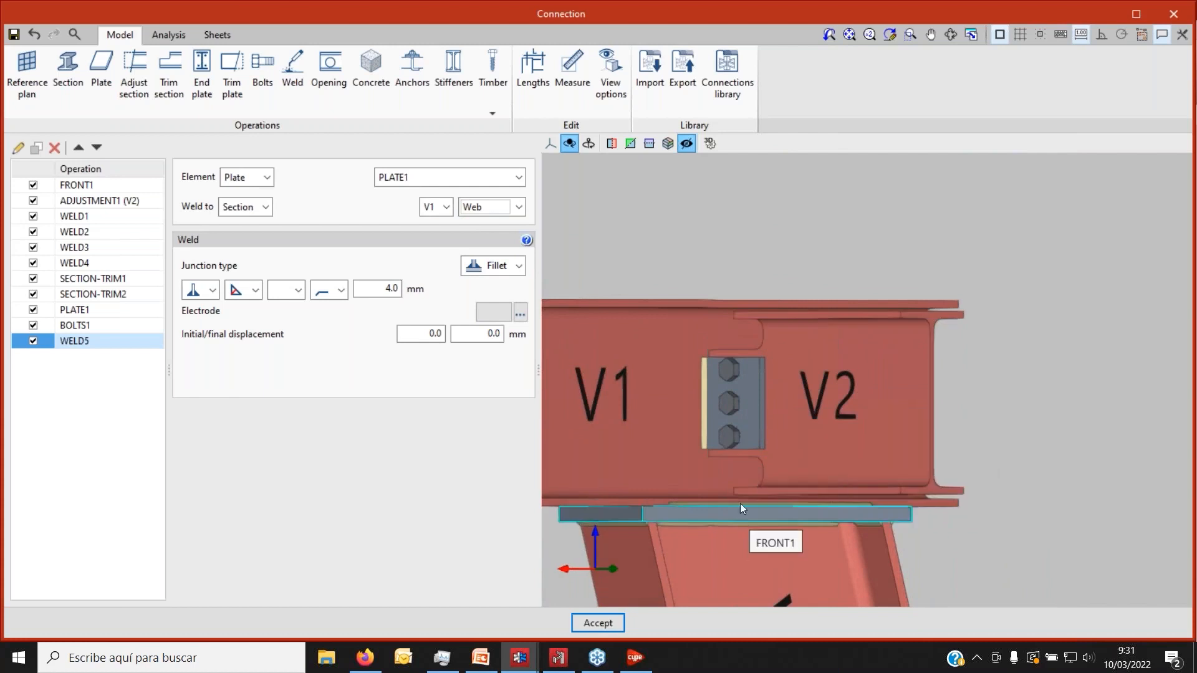
scroll(742, 462, "down", 4)
middle_click_drag(710, 426, 462, 444, "shift")
scroll(602, 450, "up", 3)
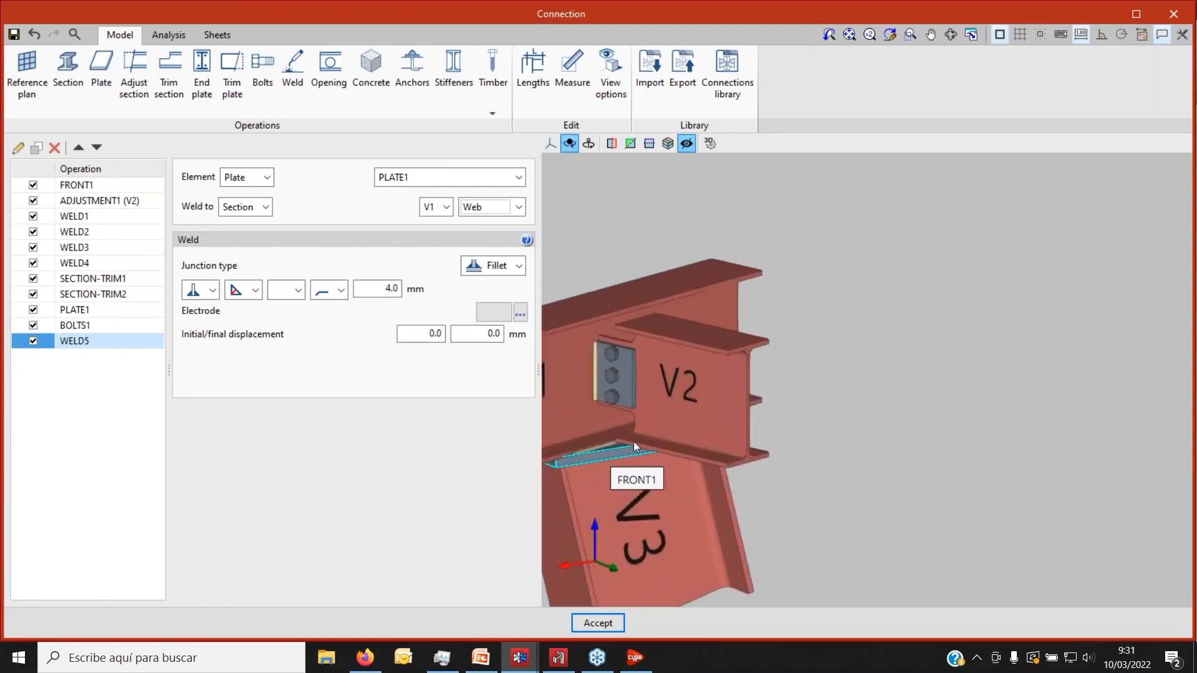
scroll(604, 447, "down", 2)
scroll(602, 440, "up", 2)
middle_click_drag(800, 421, 687, 443, "shift")
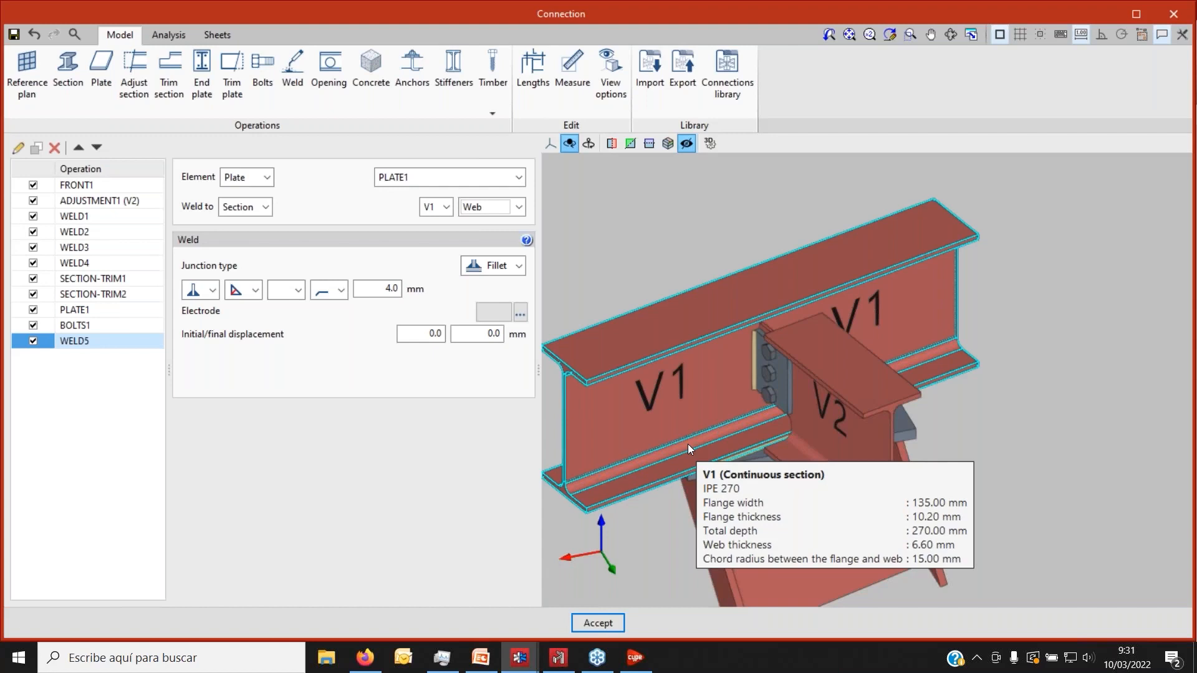
Add a stiffeners operation on section V1, positioned in the direction of section V3.
left_click(453, 77)
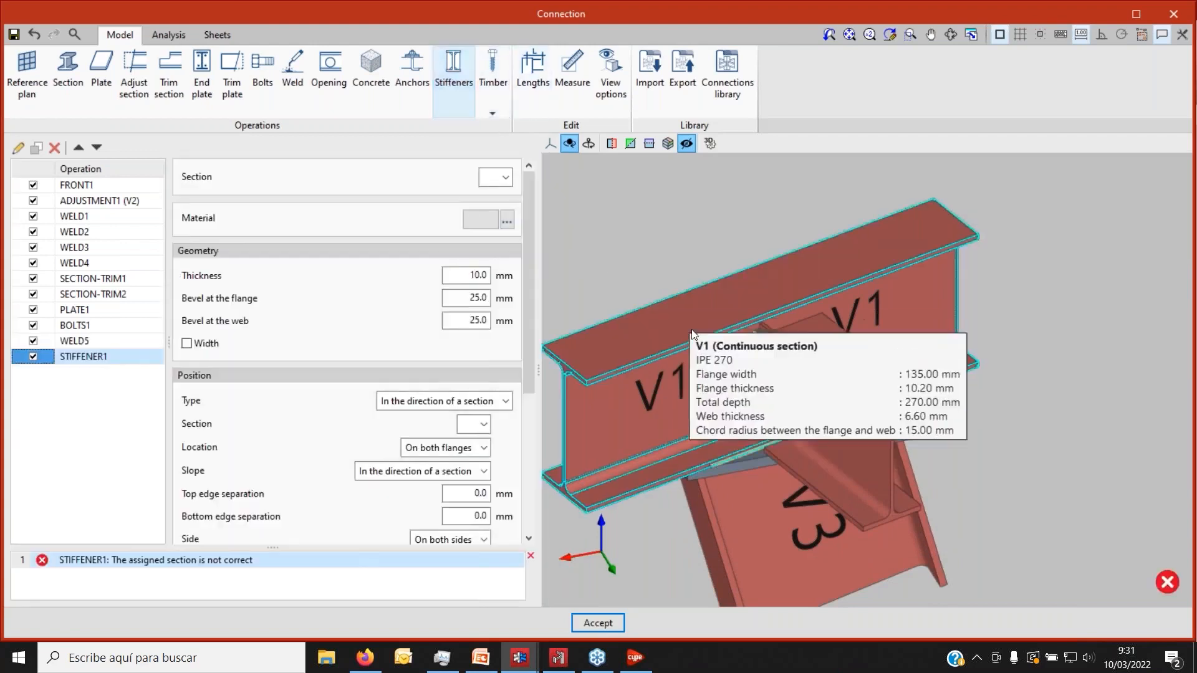
left_click(506, 177)
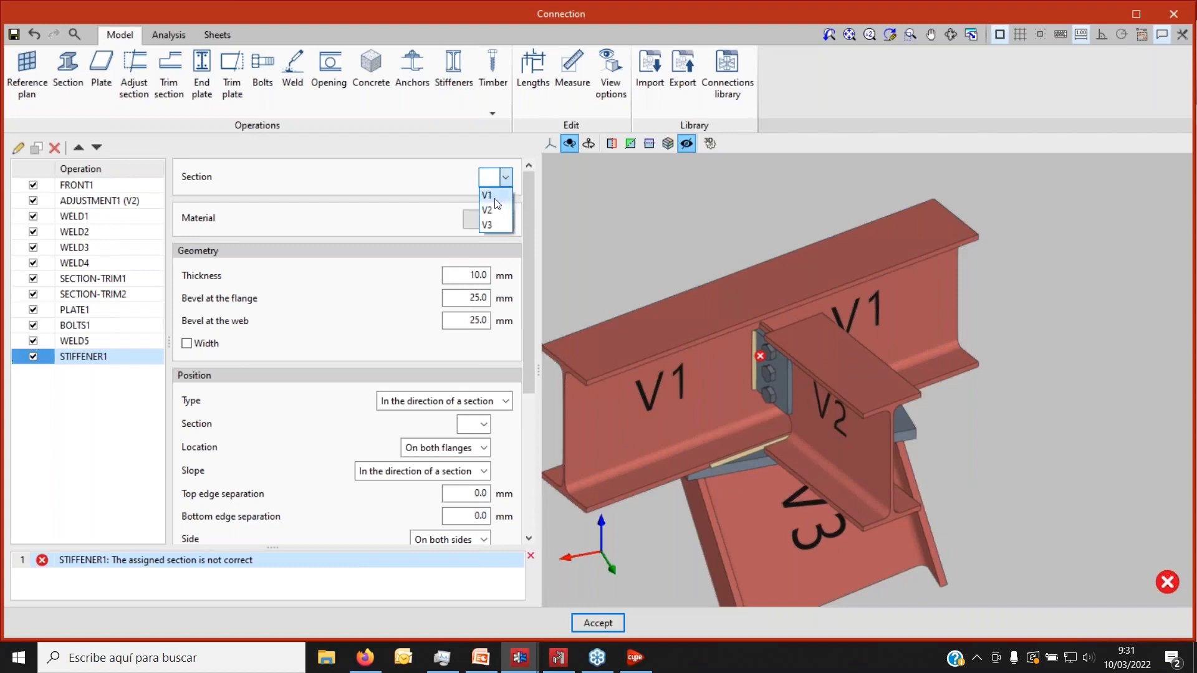
left_click(488, 195)
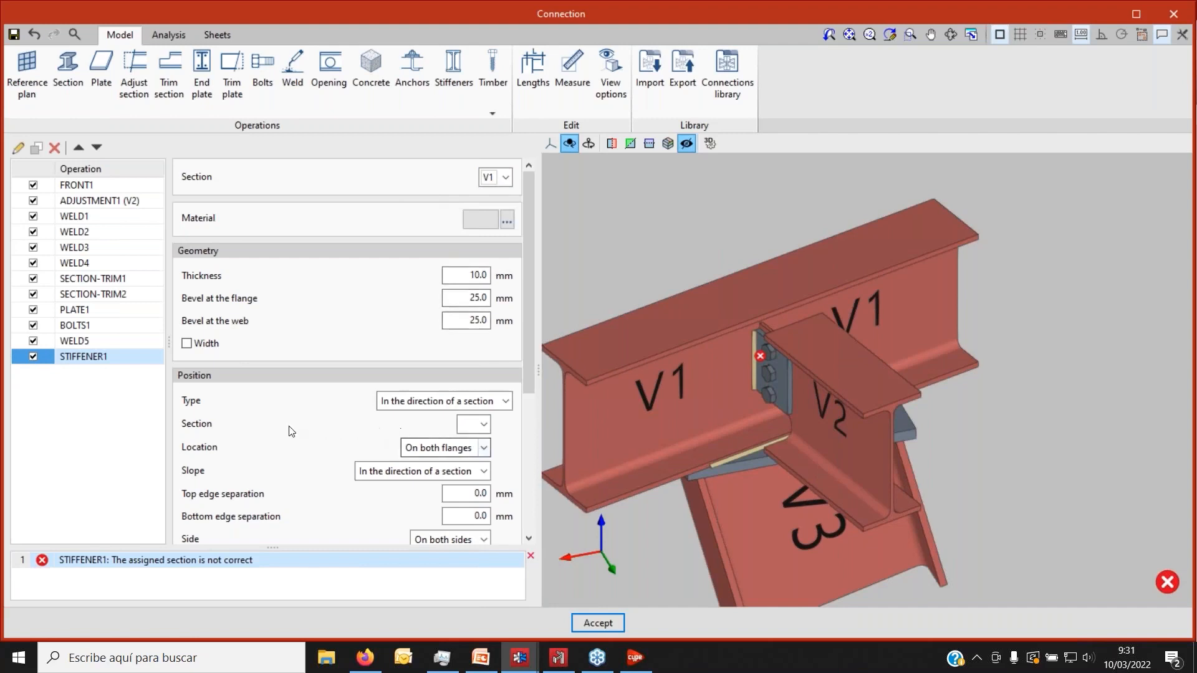
left_click(483, 426)
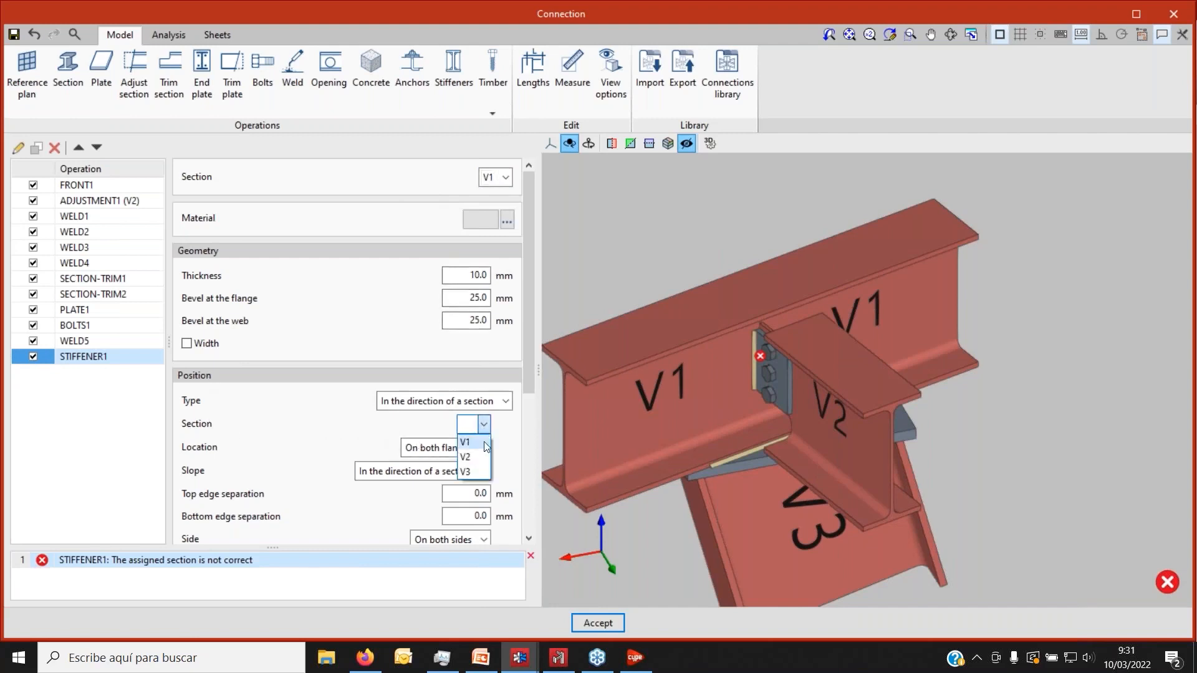
left_click(482, 472)
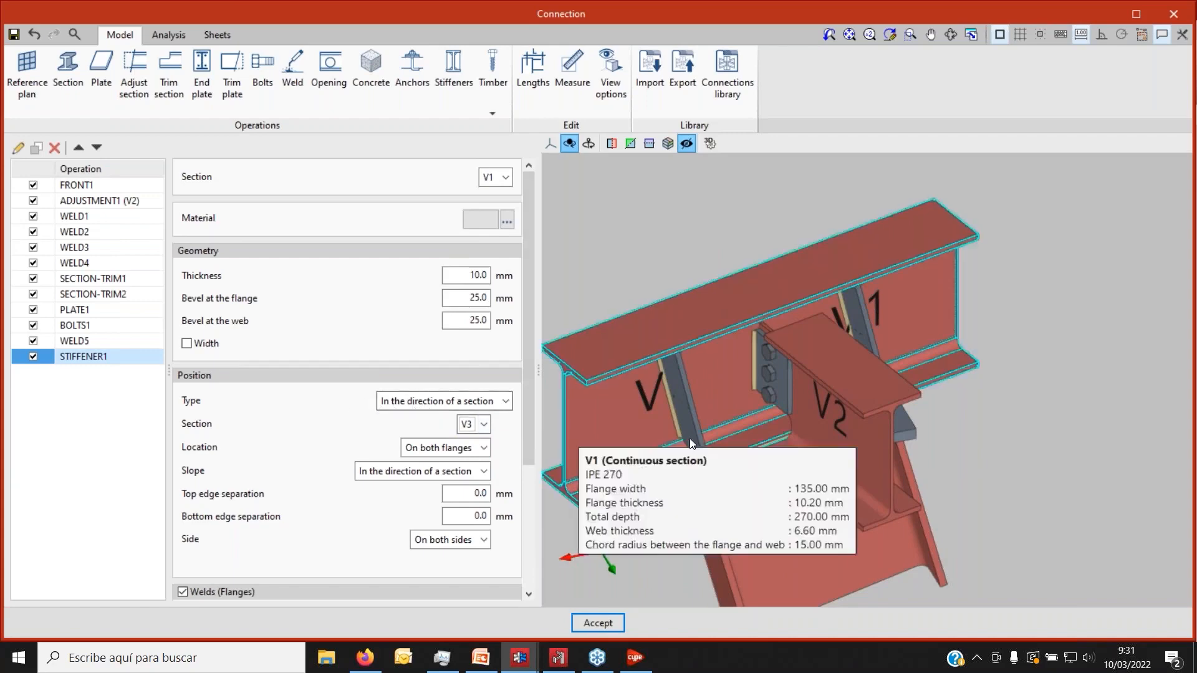
Inspect the stiffeners and their welds on both sides of V1's web.
mouse_move(723, 405)
left_mouse_down()
mouse_move(657, 377)
mouse_move(656, 353)
mouse_move(676, 359)
mouse_move(691, 365)
mouse_move(640, 376)
left_mouse_up()
scroll(716, 371, "up", 5)
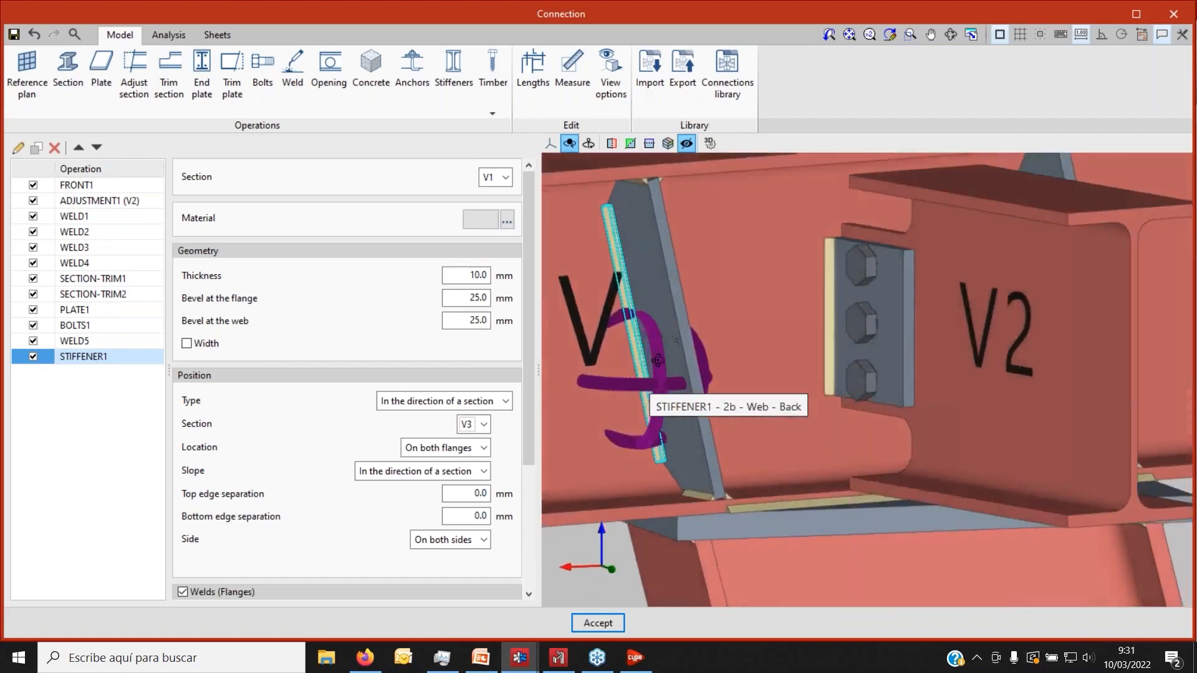
scroll(727, 398, "down", 3)
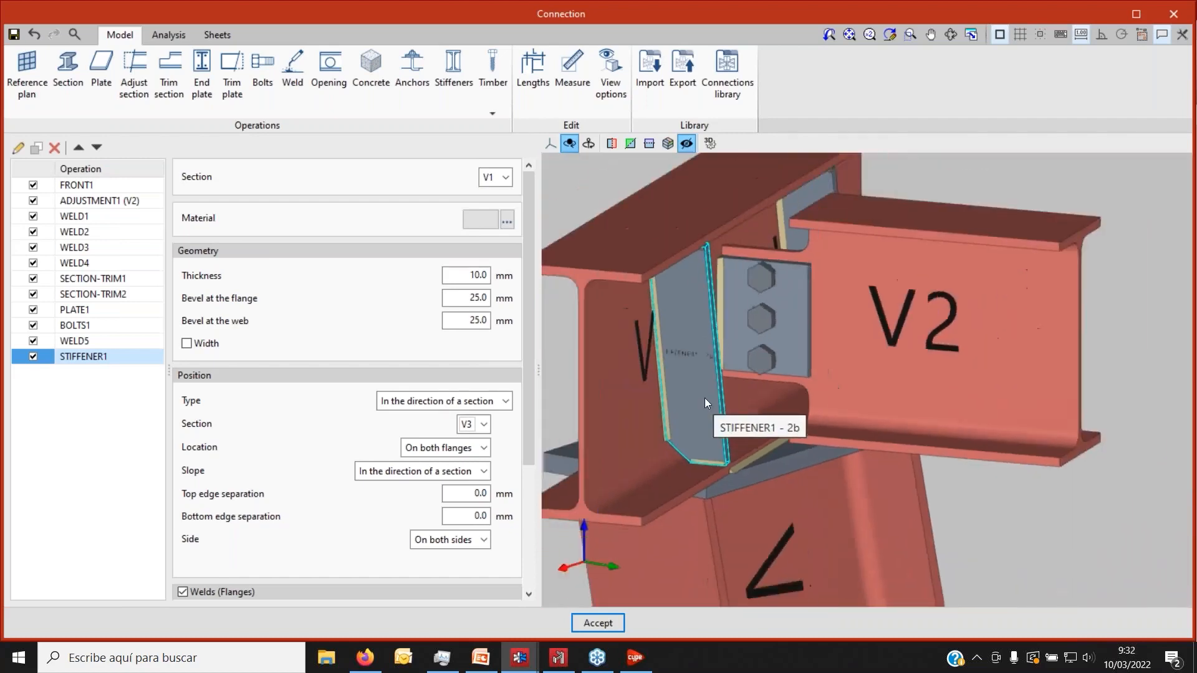
scroll(665, 453, "up", 2)
left_click_drag(697, 430, 561, 399)
scroll(618, 407, "down", 2)
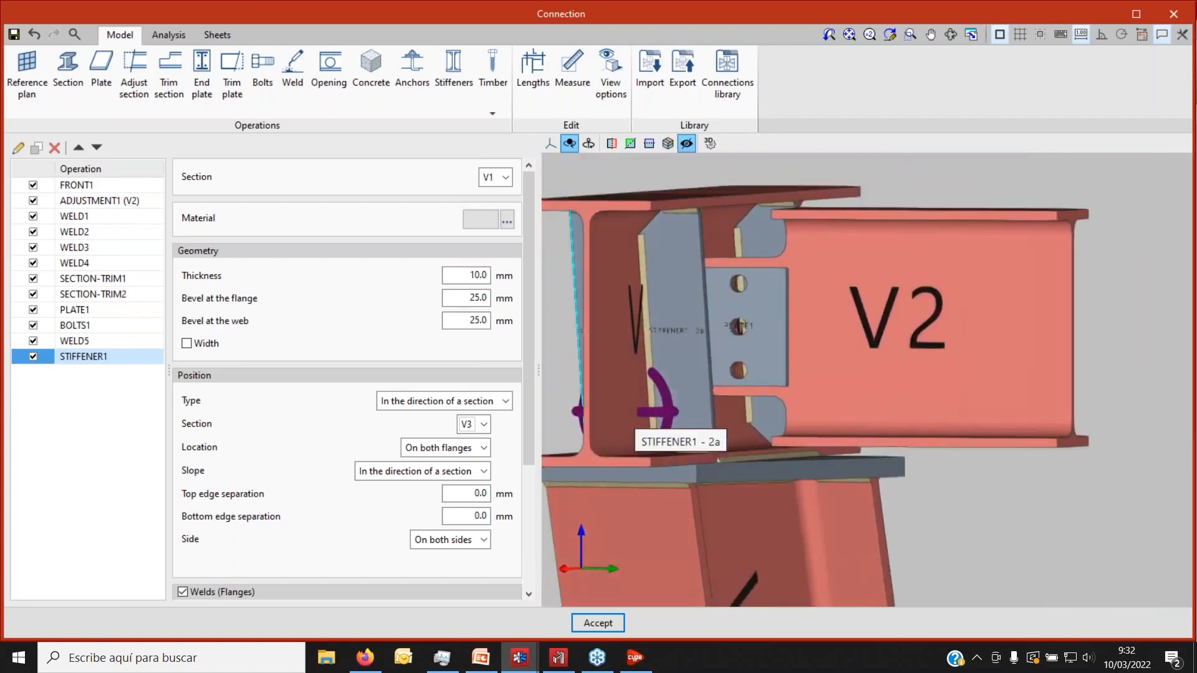
left_click_drag(675, 343, 810, 371)
Try the Local position type for the stiffeners and switch back to In the direction of a section.
left_click(417, 402)
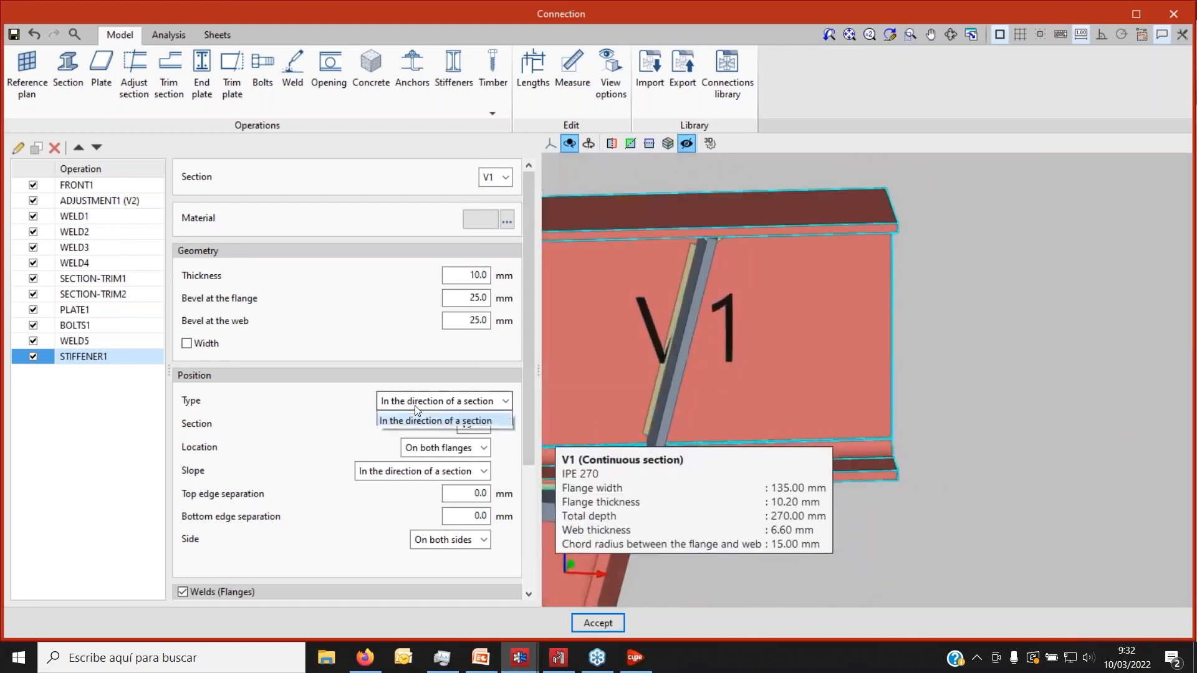
left_click(417, 419)
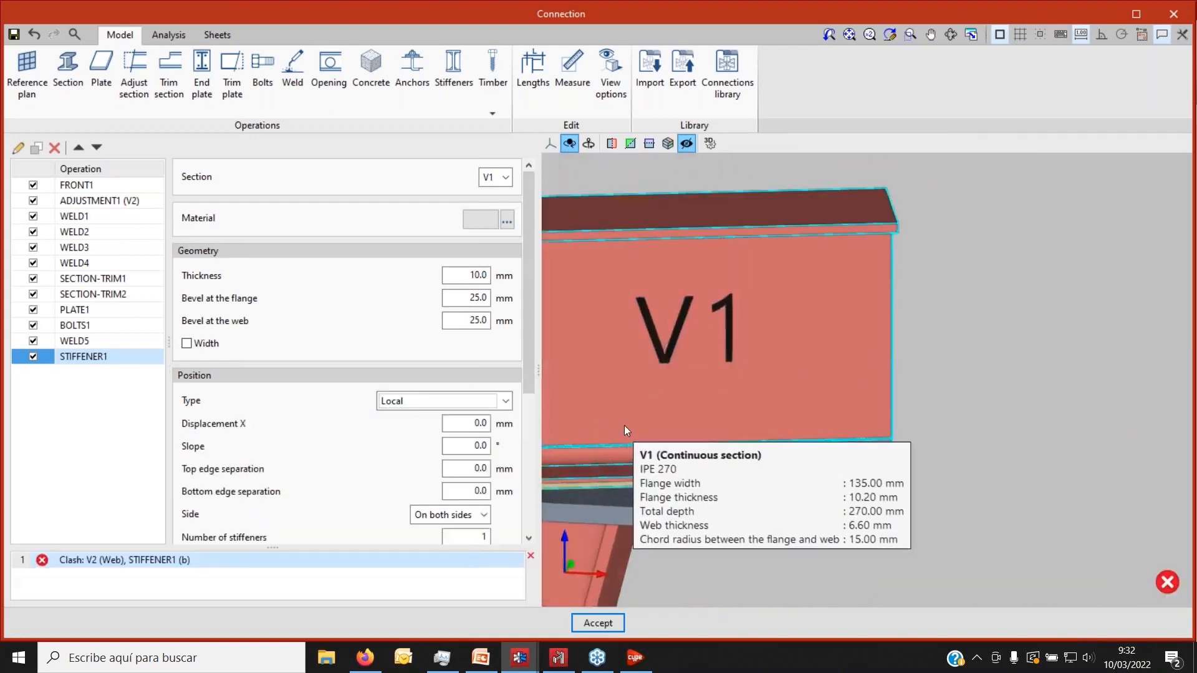
left_click(442, 401)
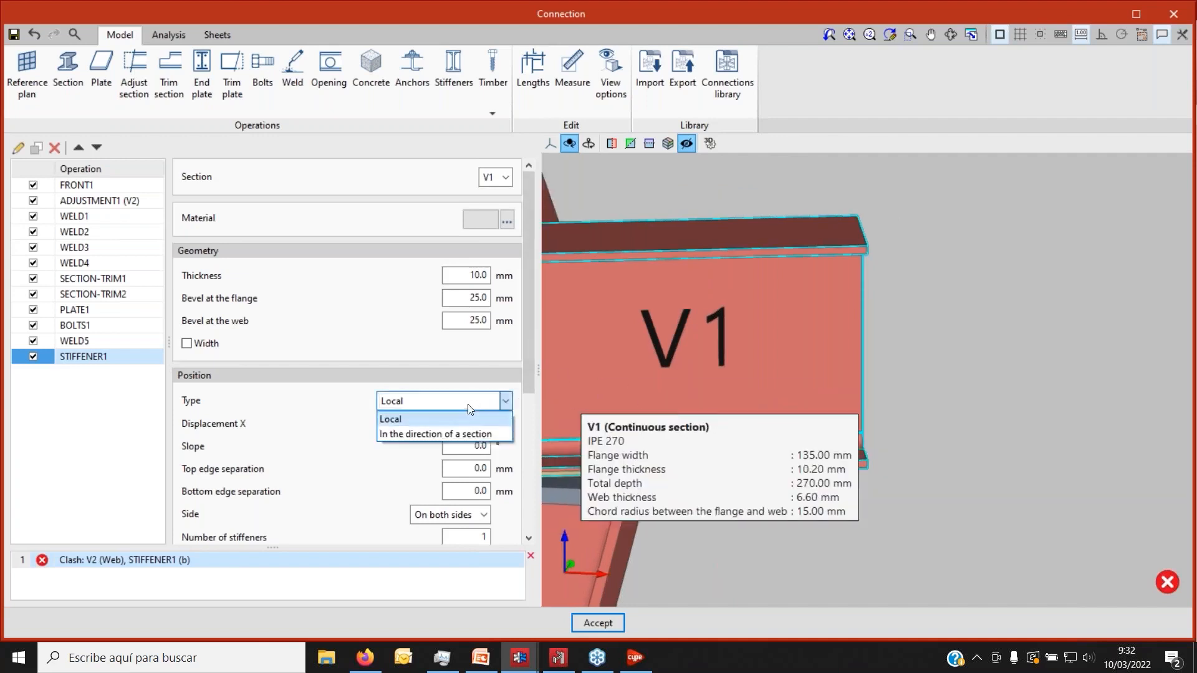
left_click(441, 429)
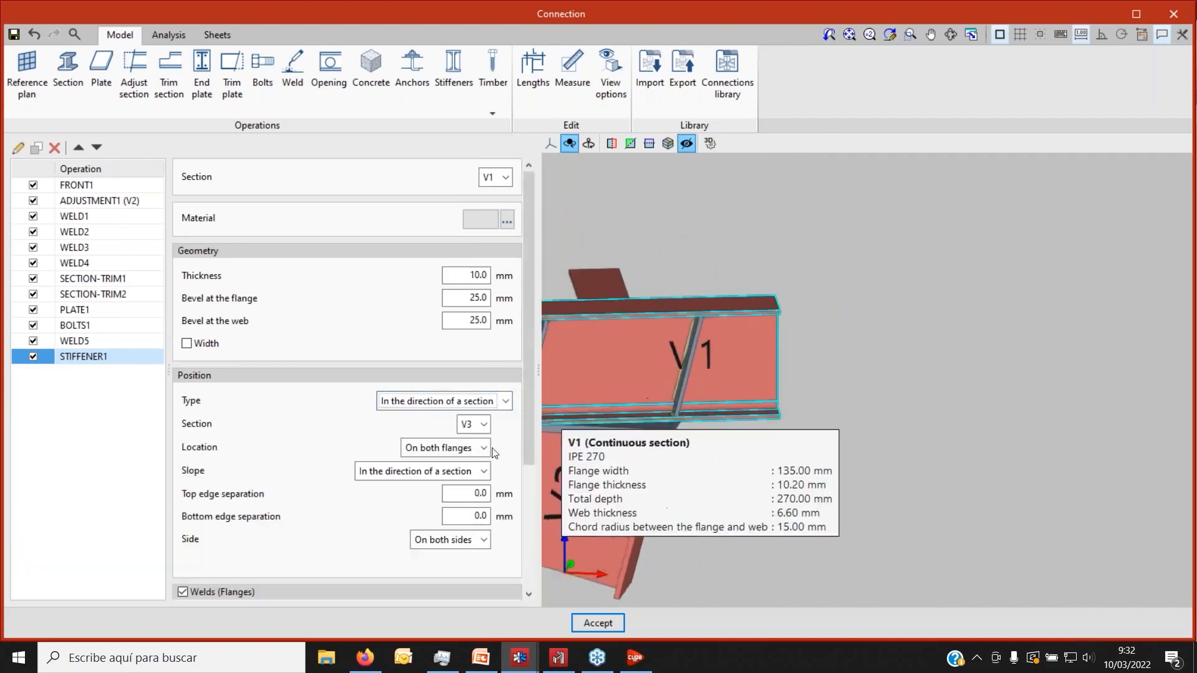
Change the stiffeners' location relative to section V3 to Centre.
middle_click_drag(707, 378, 878, 372)
scroll(760, 422, "up", 3)
middle_click_drag(747, 394, 581, 405)
scroll(581, 405, "down", 3)
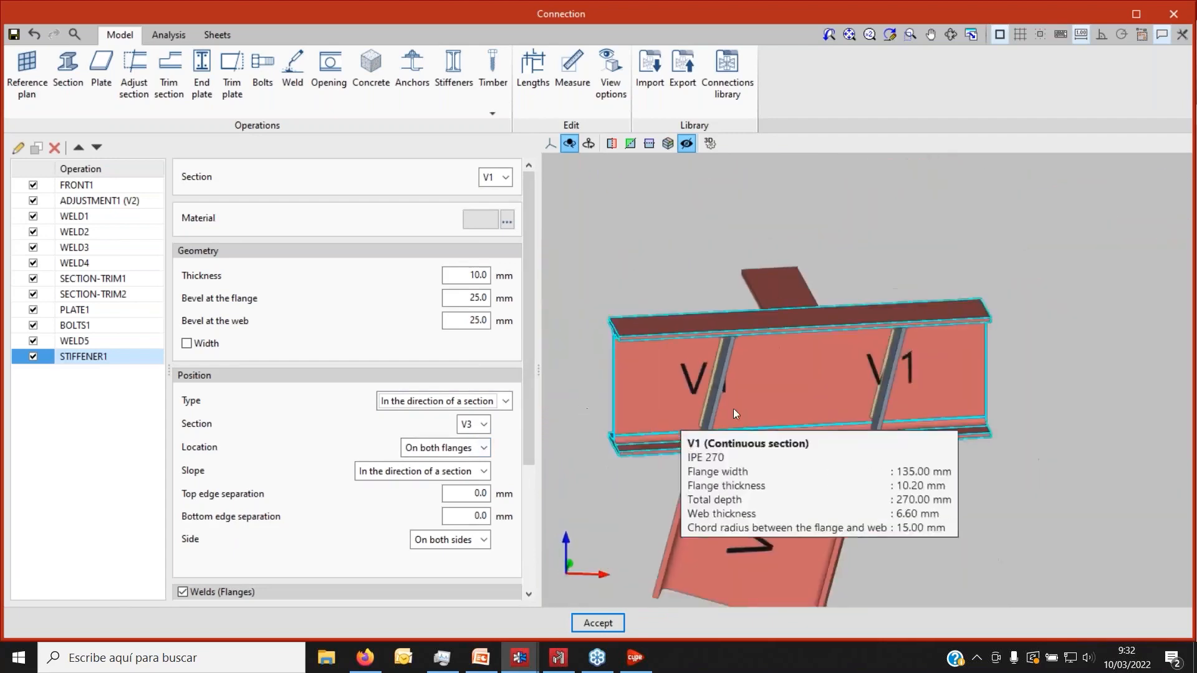
left_click(483, 448)
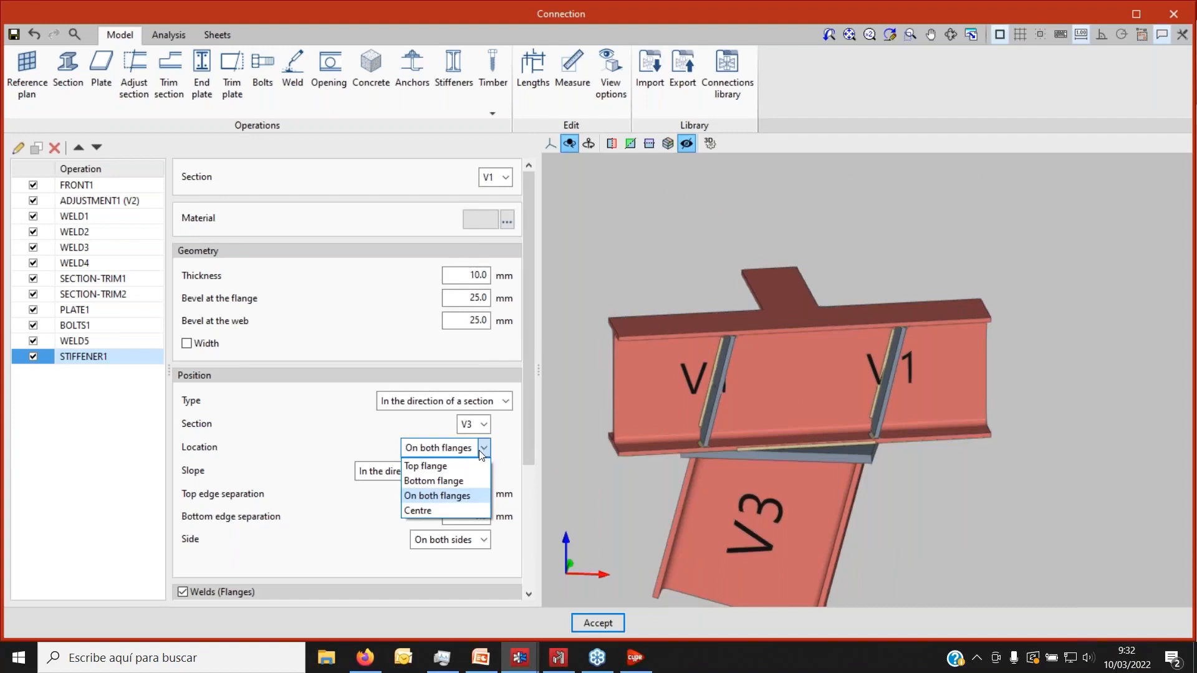
left_click(469, 510)
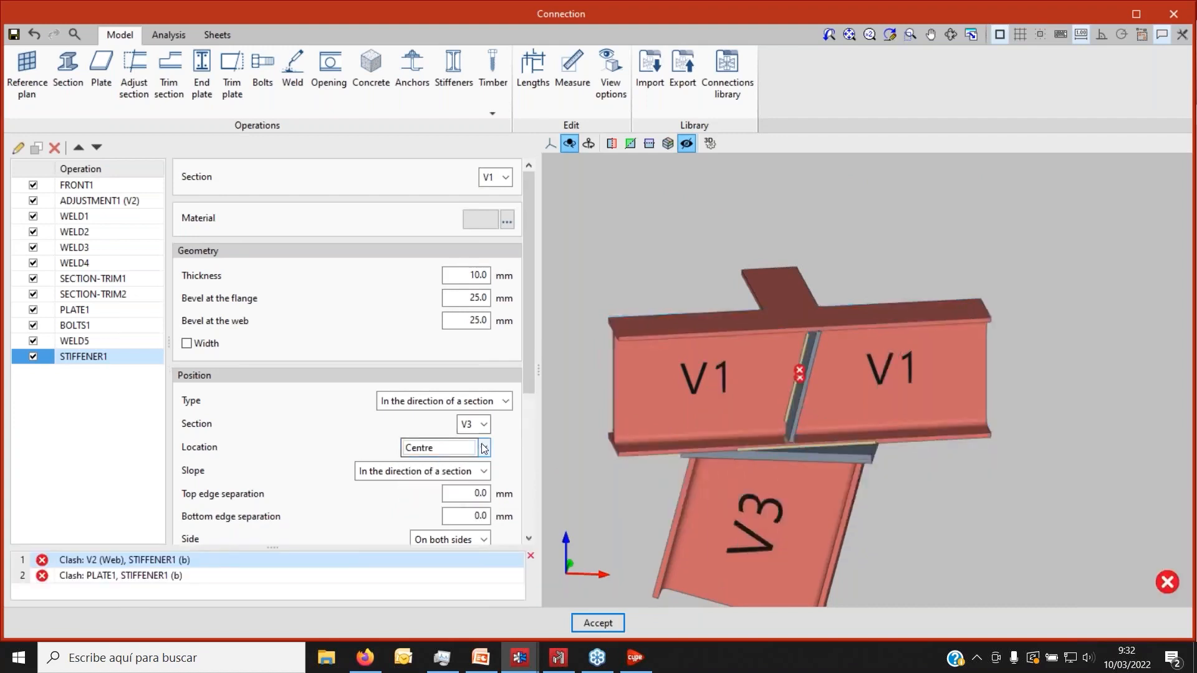
Set the slope of the stiffeners on V1 to Local so they are not tilted along section V3.
left_click_drag(529, 345, 525, 390)
left_click(484, 395)
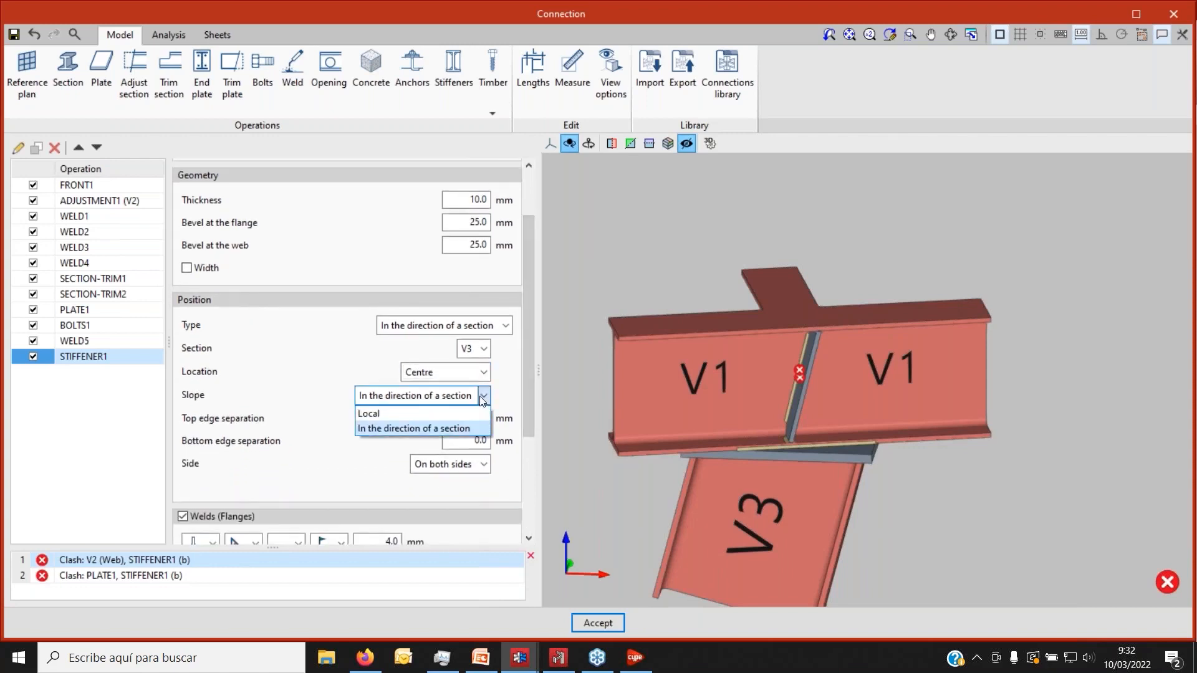
left_click(458, 407)
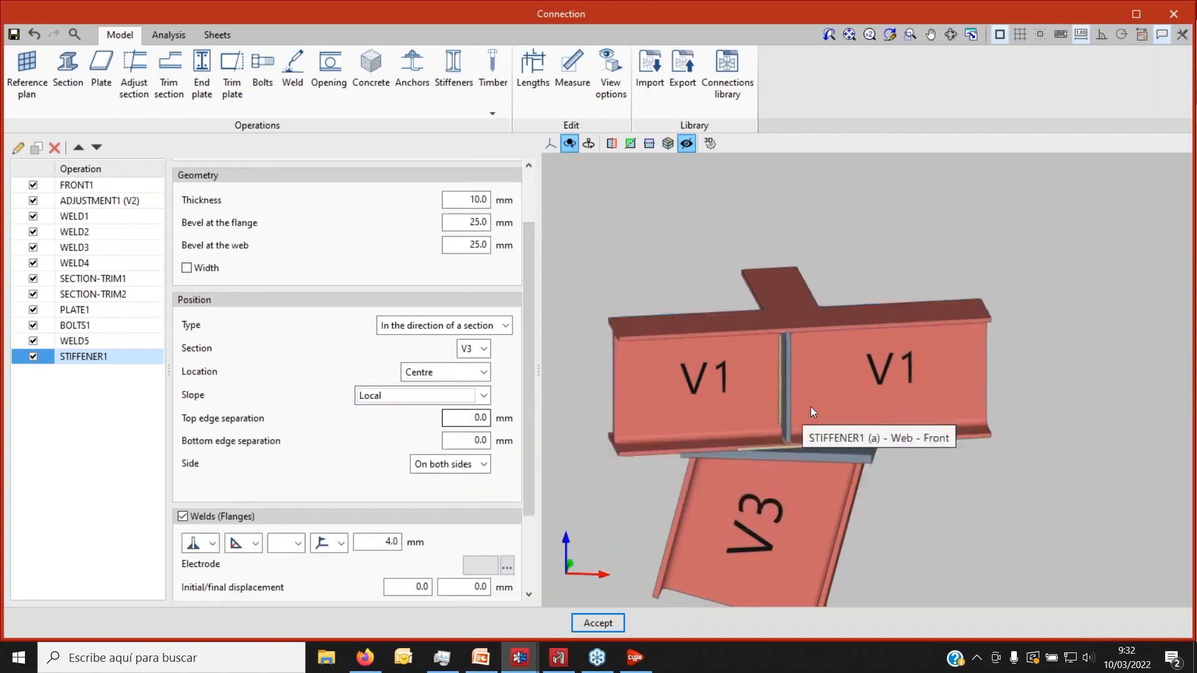
Try placing the stiffeners on each single side of V1's web and switch the side back to On both sides.
scroll(793, 407, "up", 4)
middle_click_drag(757, 412, 646, 395, "shift")
left_click(470, 467)
left_click(470, 480)
left_click(481, 468)
left_click(468, 497)
left_click(466, 472)
left_click(458, 513)
scroll(662, 405, "down", 3)
middle_click_drag(662, 401, 734, 417)
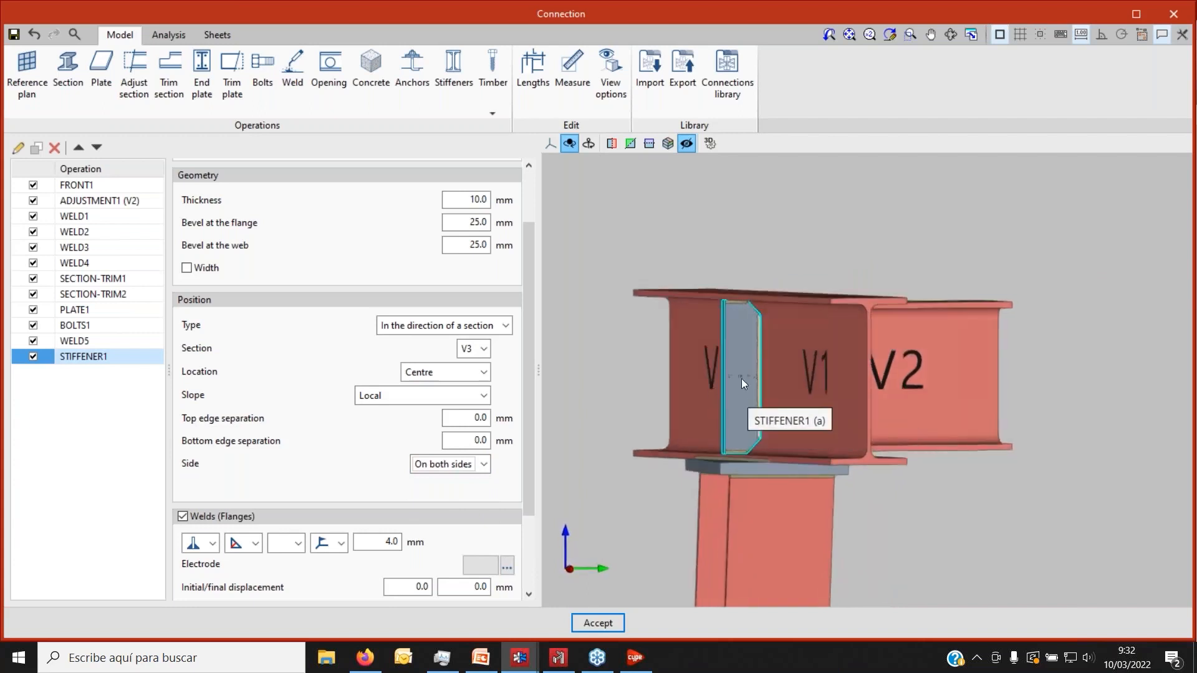
Review the stiffeners' flange and web weld settings and delete the stiffeners operation from the connection.
scroll(758, 373, "up", 3)
left_click_drag(529, 425, 529, 510)
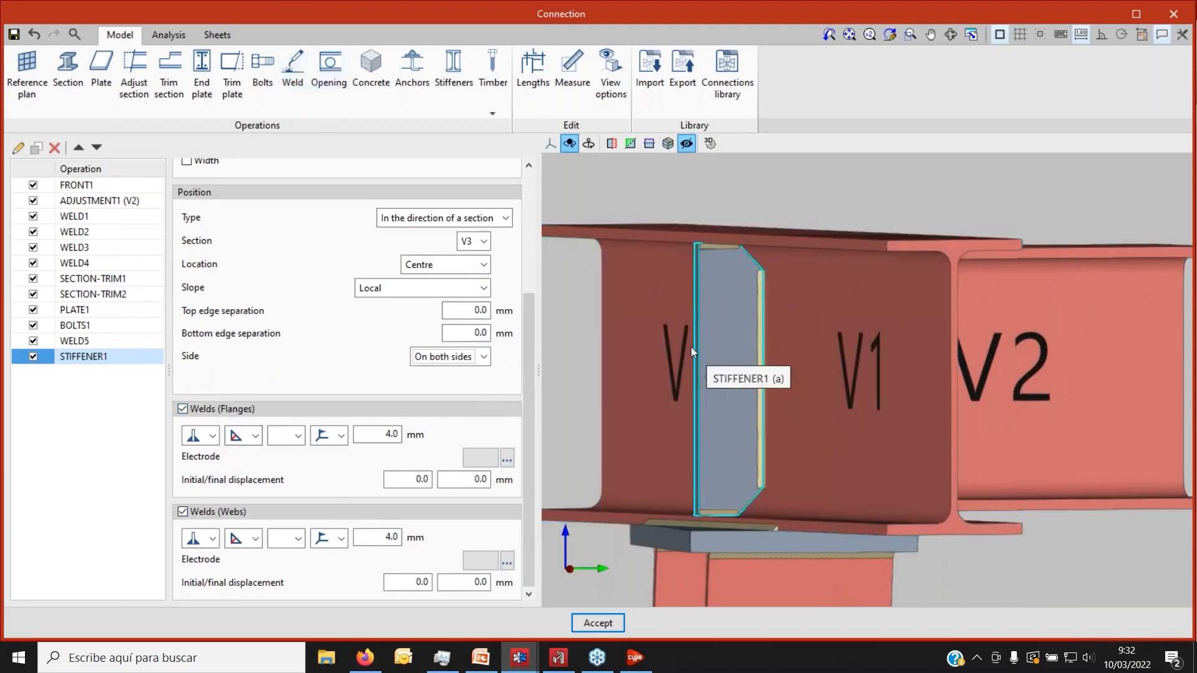
scroll(678, 349, "up", 1)
scroll(677, 347, "down", 2)
middle_click_drag(672, 354, 530, 368)
left_click(53, 149)
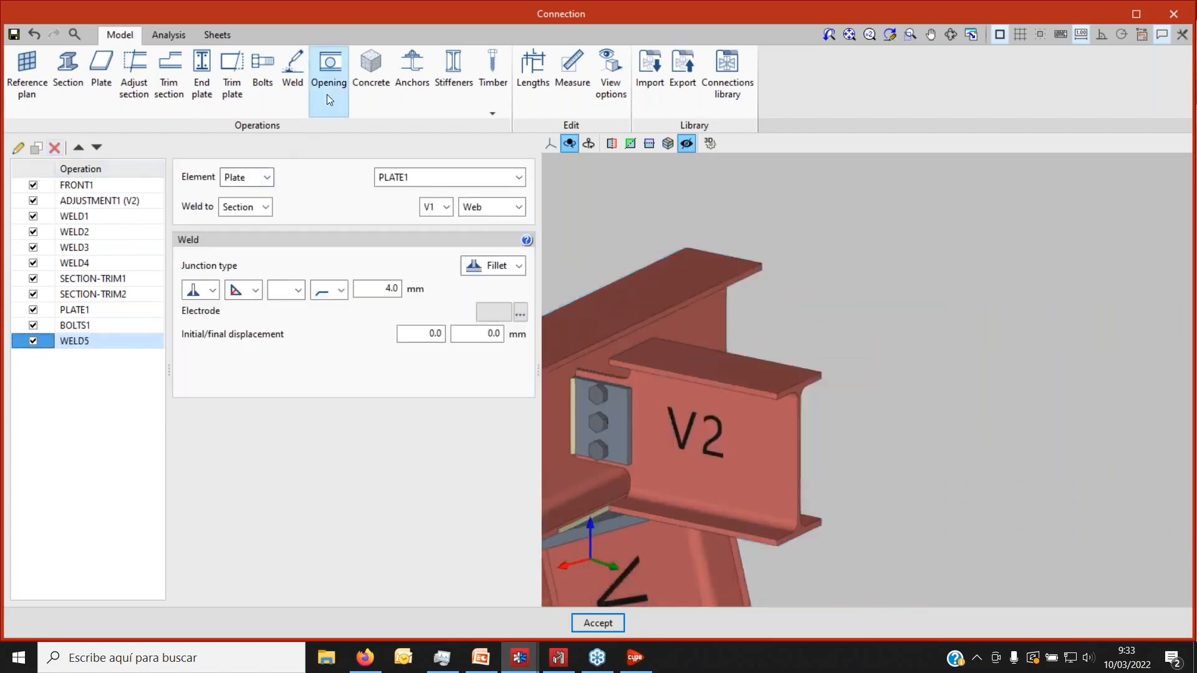
Add a circular opening operation to the connection and assign it to section V2.
left_click(331, 89)
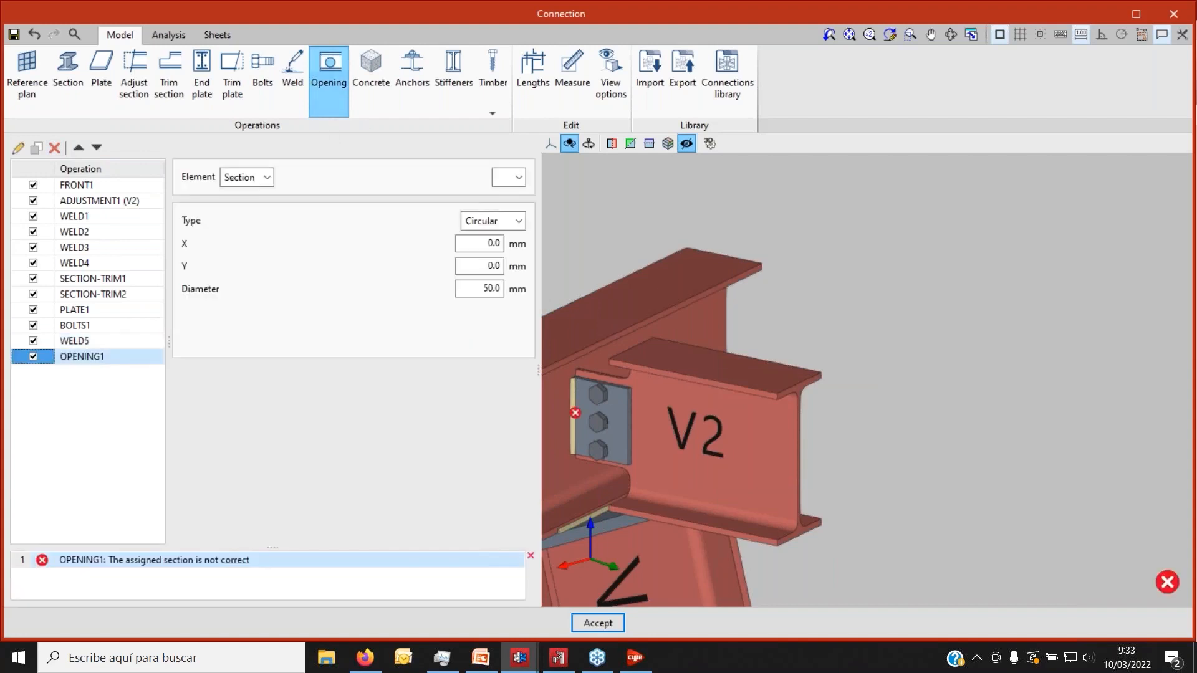
scroll(711, 410, "down", 2)
scroll(667, 425, "up", 4)
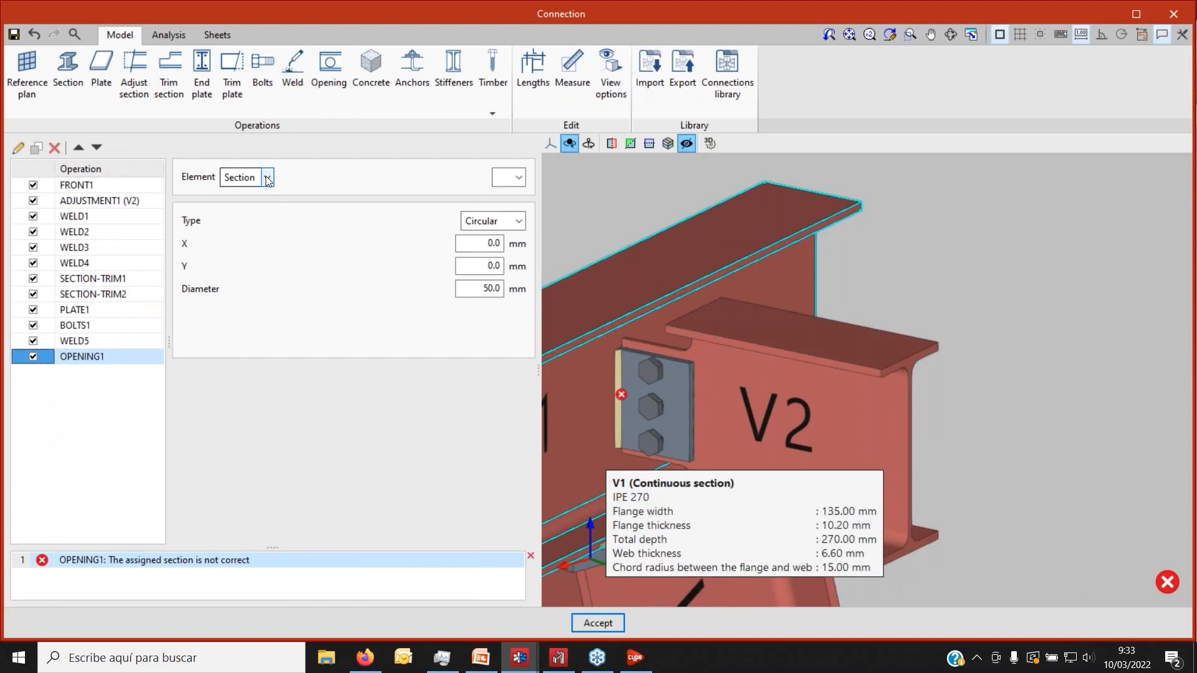
left_click(508, 176)
left_click(504, 208)
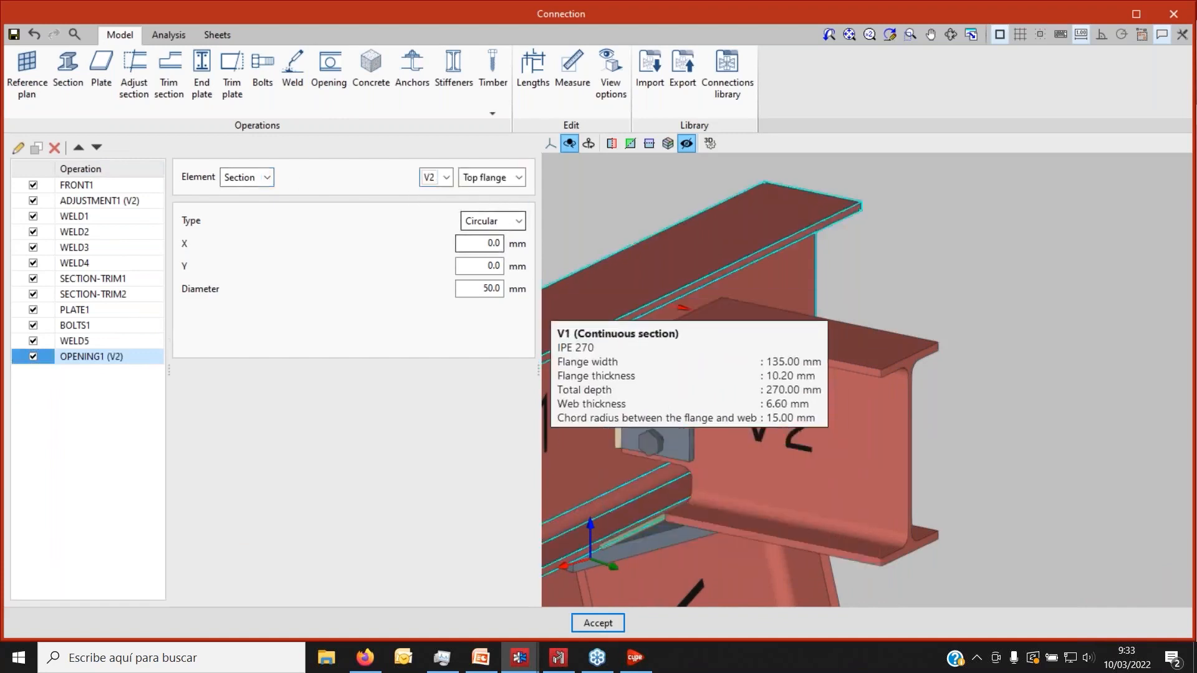
Set the X position of the circular opening in V2's top flange to 100 mm.
middle_click_drag(784, 426, 831, 402)
scroll(622, 329, "up", 3)
scroll(624, 331, "up", 3)
left_click(476, 245)
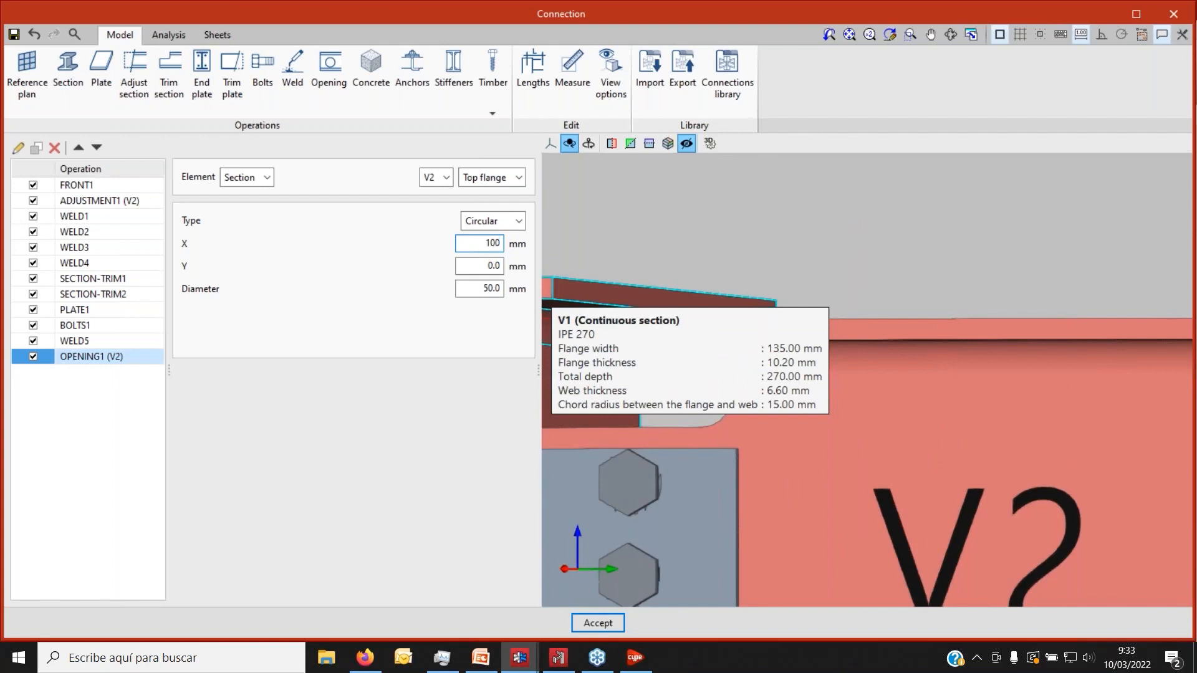
key("Tab")
scroll(814, 331, "down", 4)
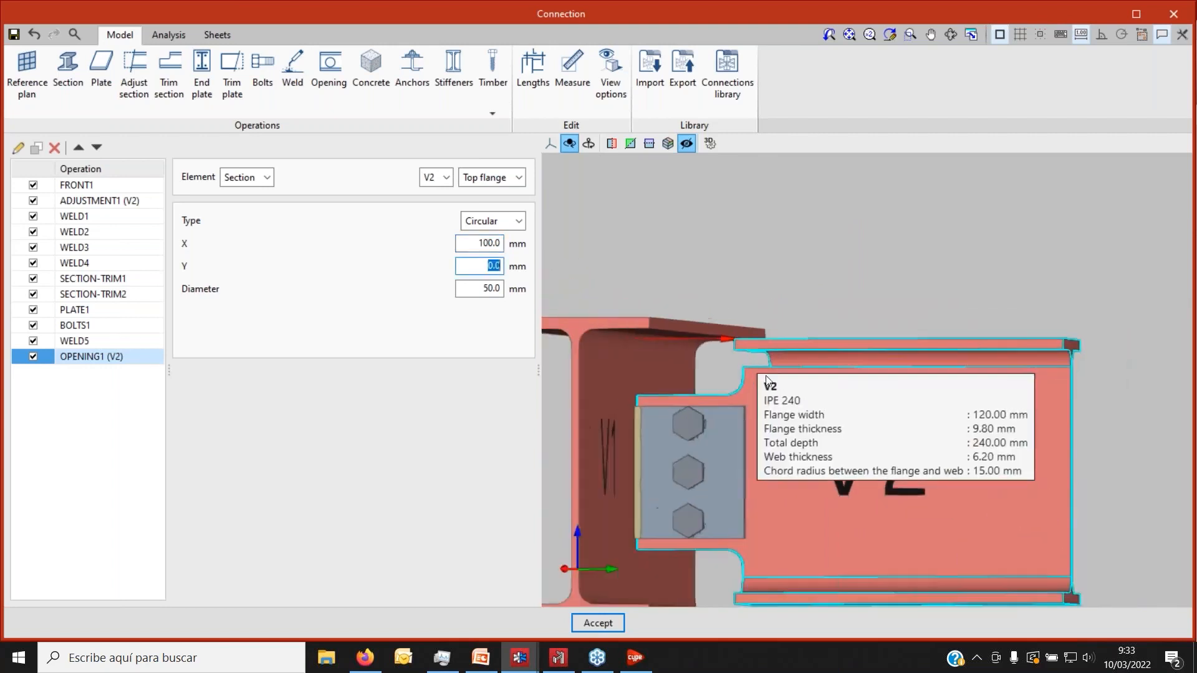
Move the circular opening on V2's top flange to X 500 mm.
left_click(478, 243)
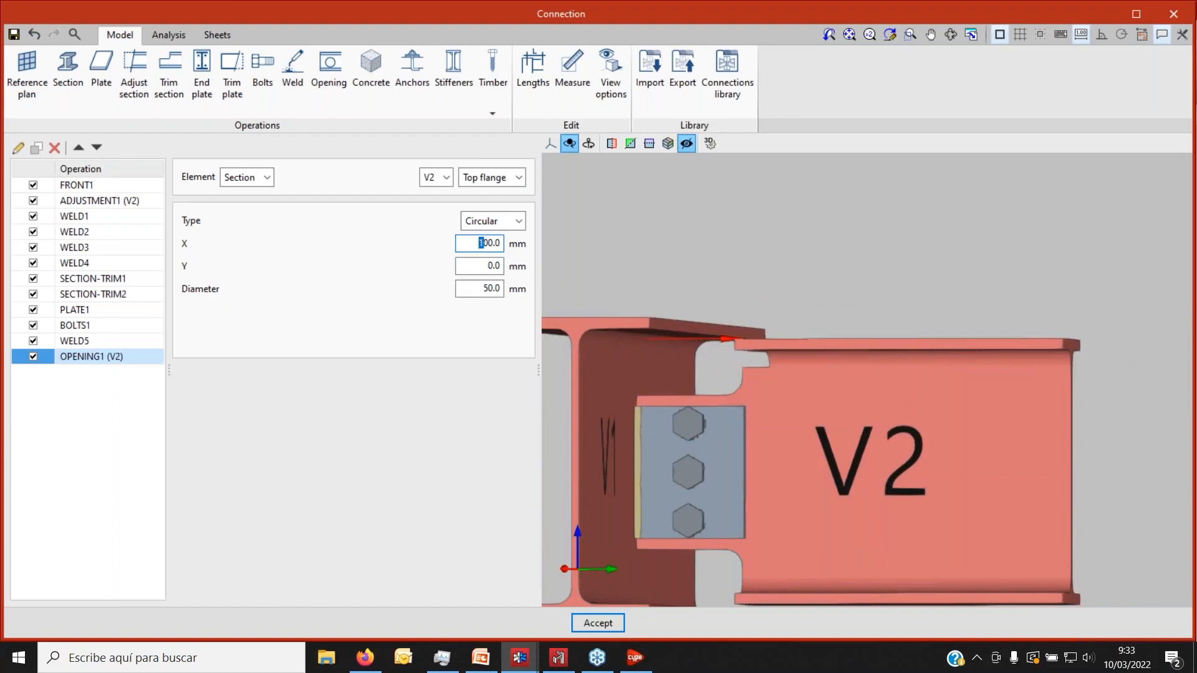
key("Tab")
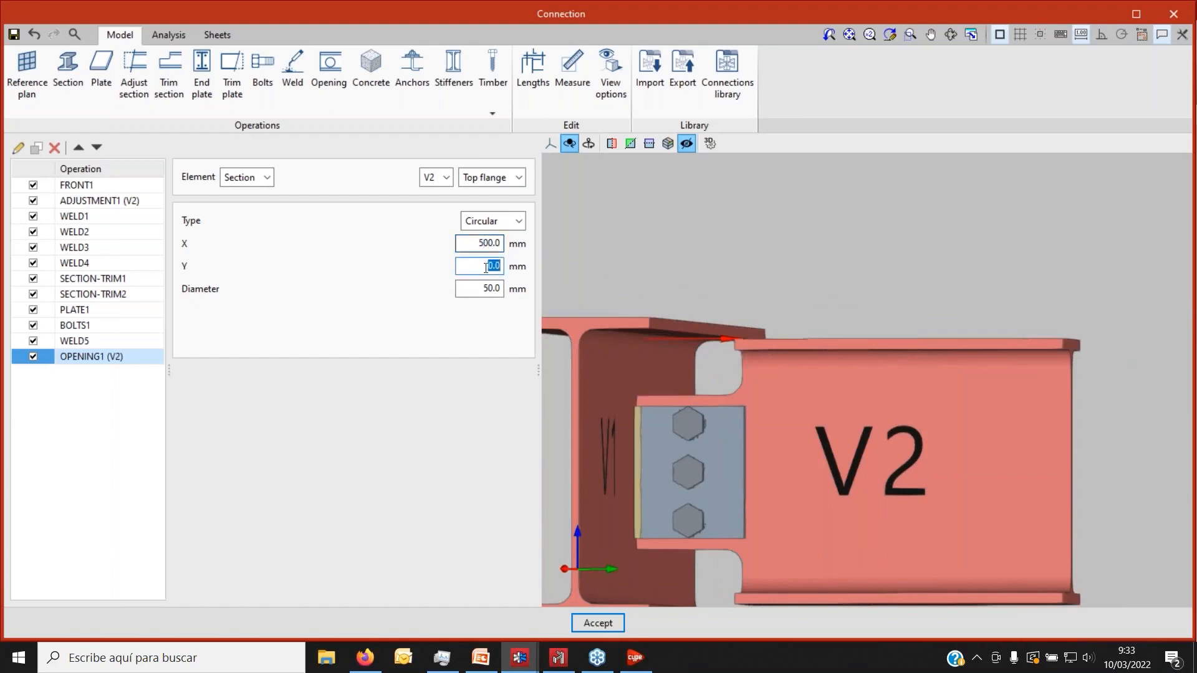
key("Tab")
middle_click_drag(766, 395, 829, 447)
scroll(829, 447, "up", 3)
scroll(693, 395, "down", 5)
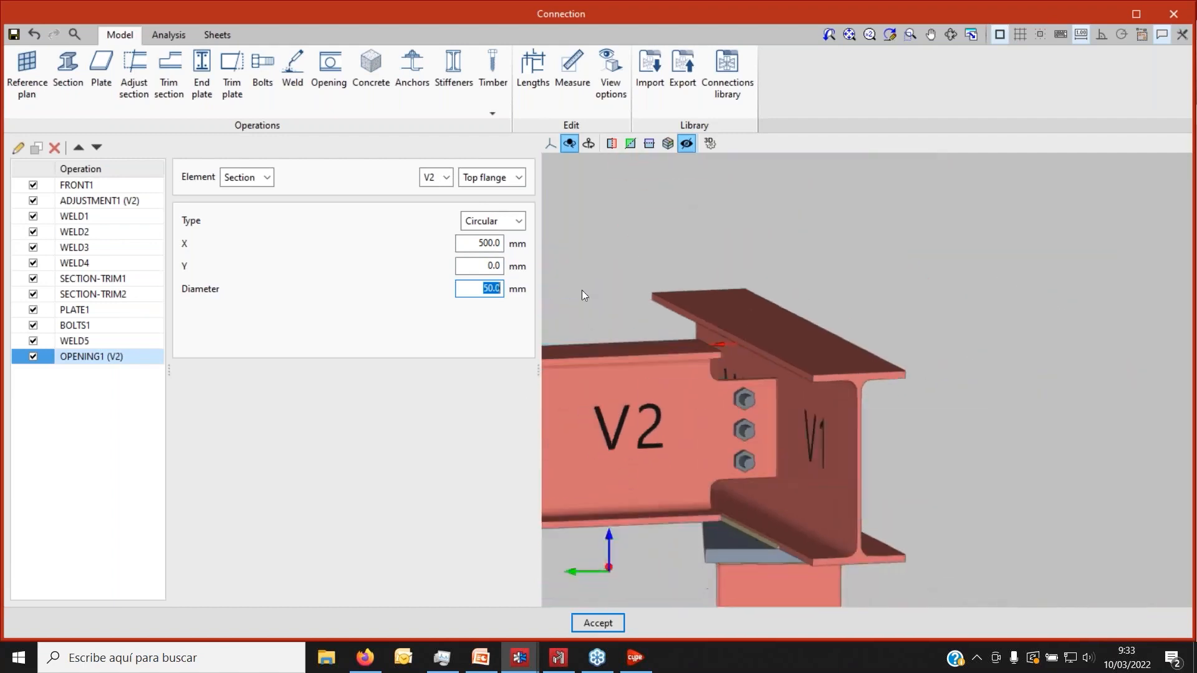
scroll(639, 429, "up", 2)
Change the V2 opening type to Polygonal and add two vertex rows to its definition.
left_click(518, 222)
left_click(507, 253)
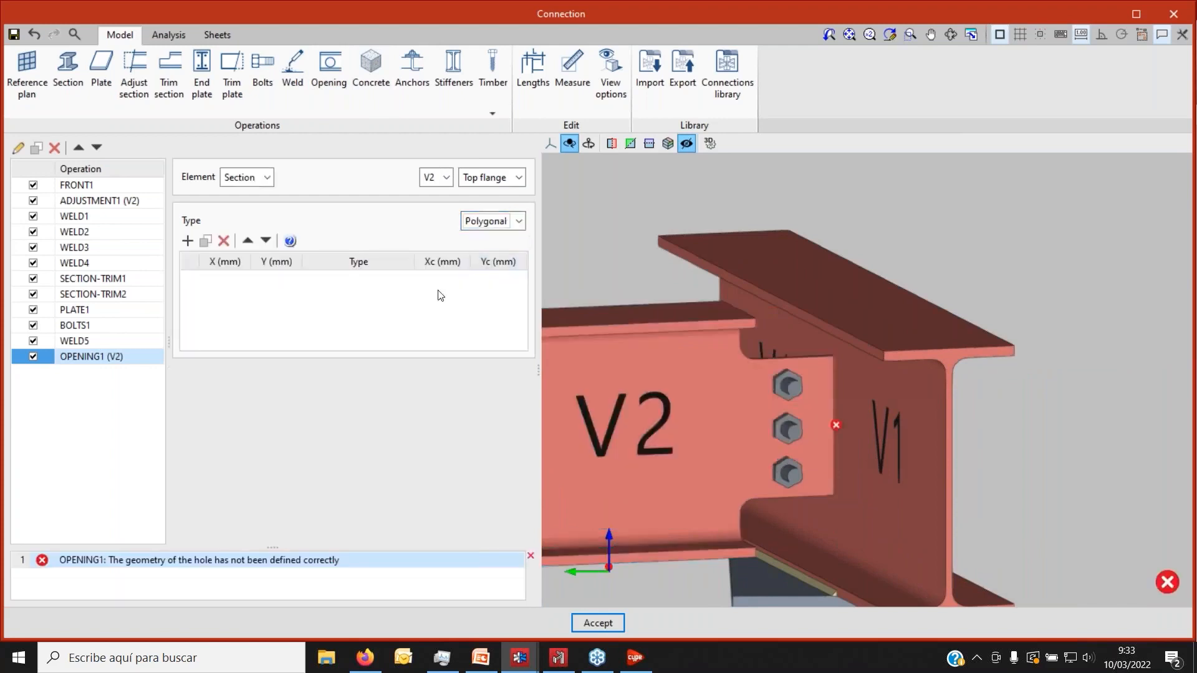
left_click(188, 241)
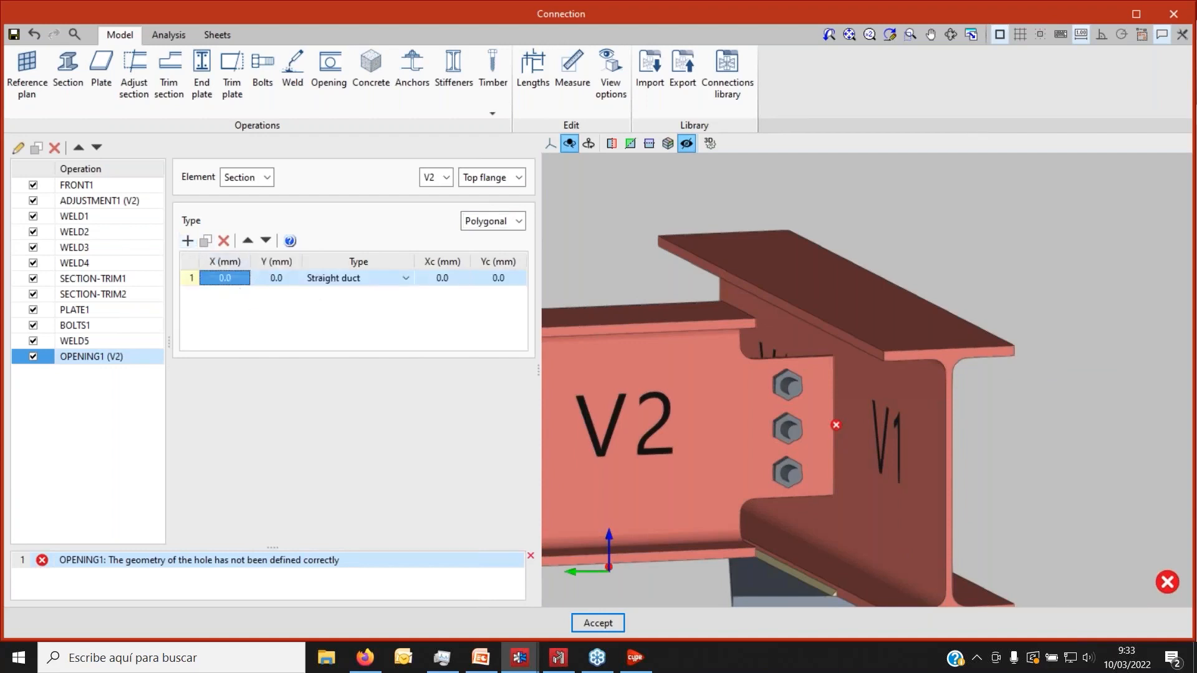
left_click(188, 241)
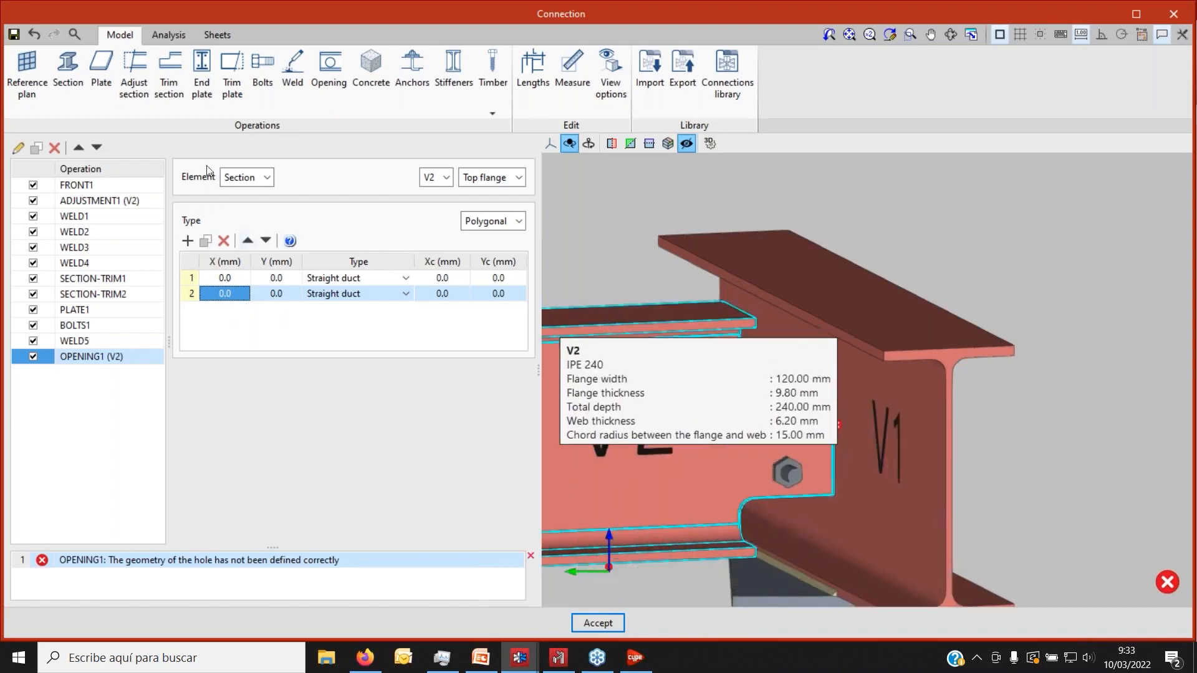
Remove both polygon vertices and delete the OPENING1 operation from the connection.
left_click(224, 240)
left_click(224, 241)
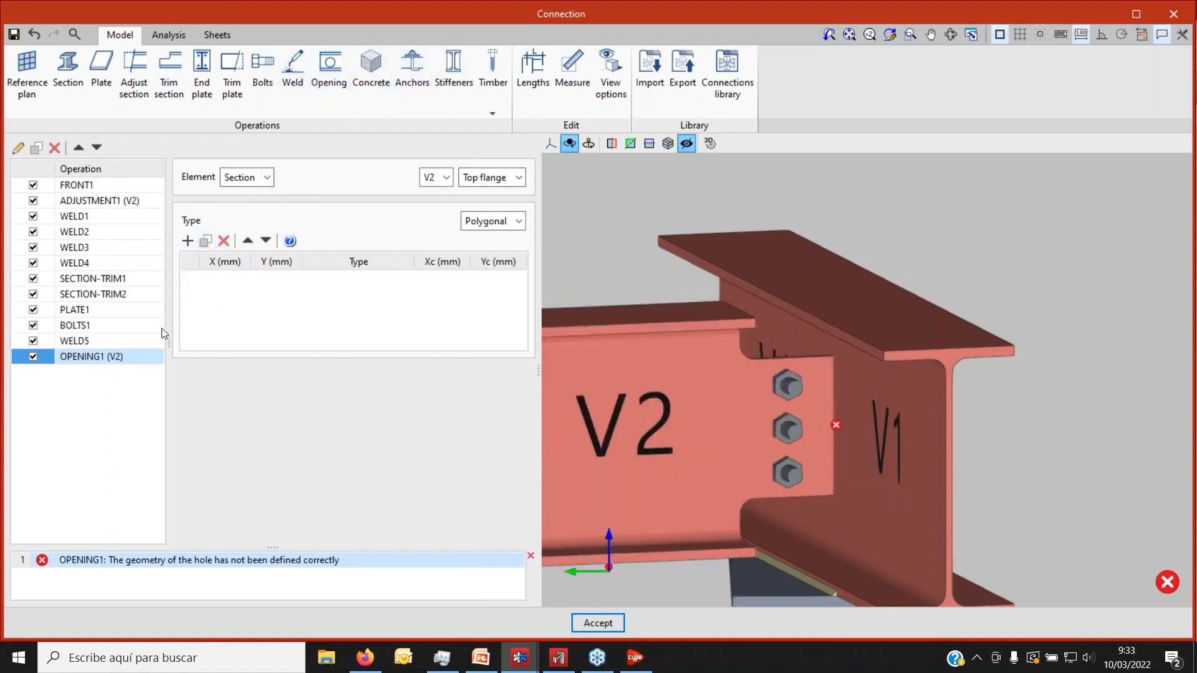
left_click(55, 148)
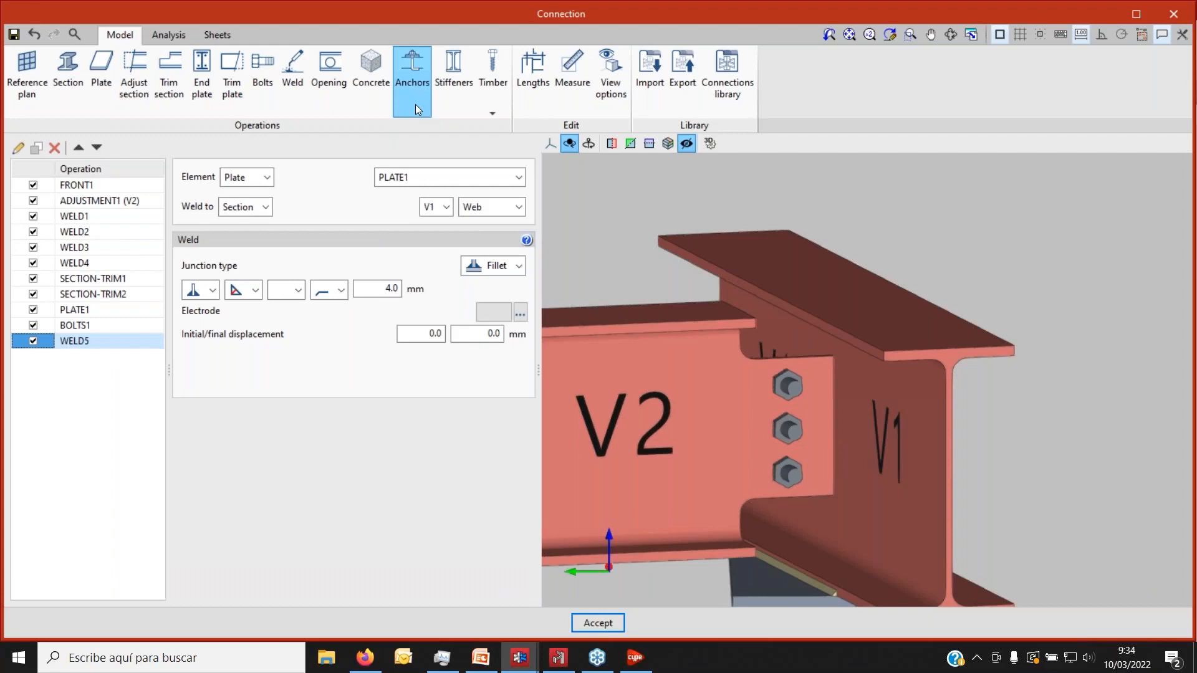
Add an anchorage operation that anchors a section instead of a plate, and choose section V3.
scroll(784, 300, "down", 3)
scroll(799, 353, "up", 2)
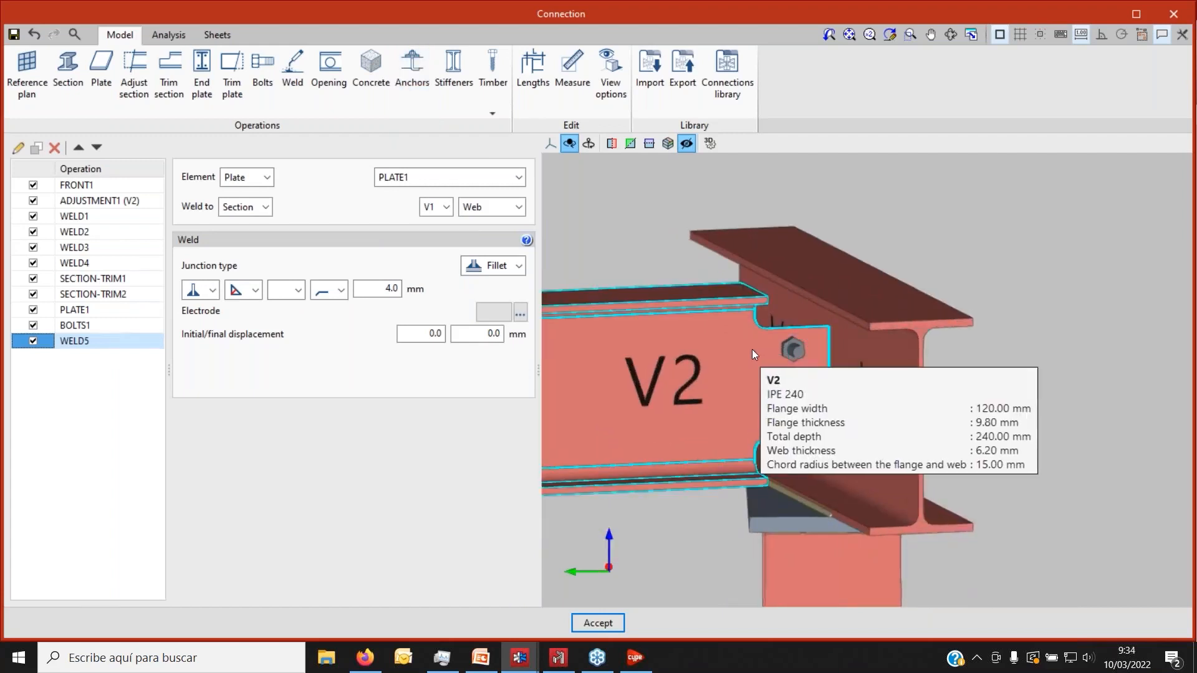
scroll(752, 349, "down", 2)
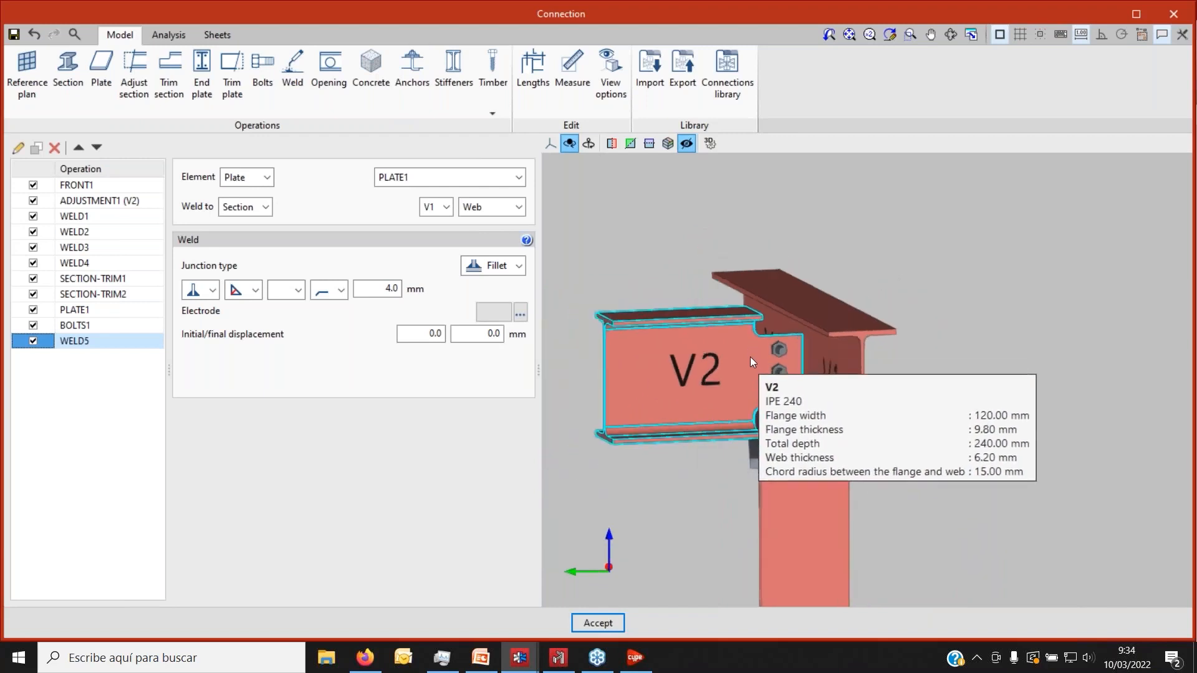
scroll(750, 356, "up", 1)
mouse_move(750, 358)
middle_mouse_down()
mouse_move(763, 358)
mouse_move(764, 374)
middle_mouse_up()
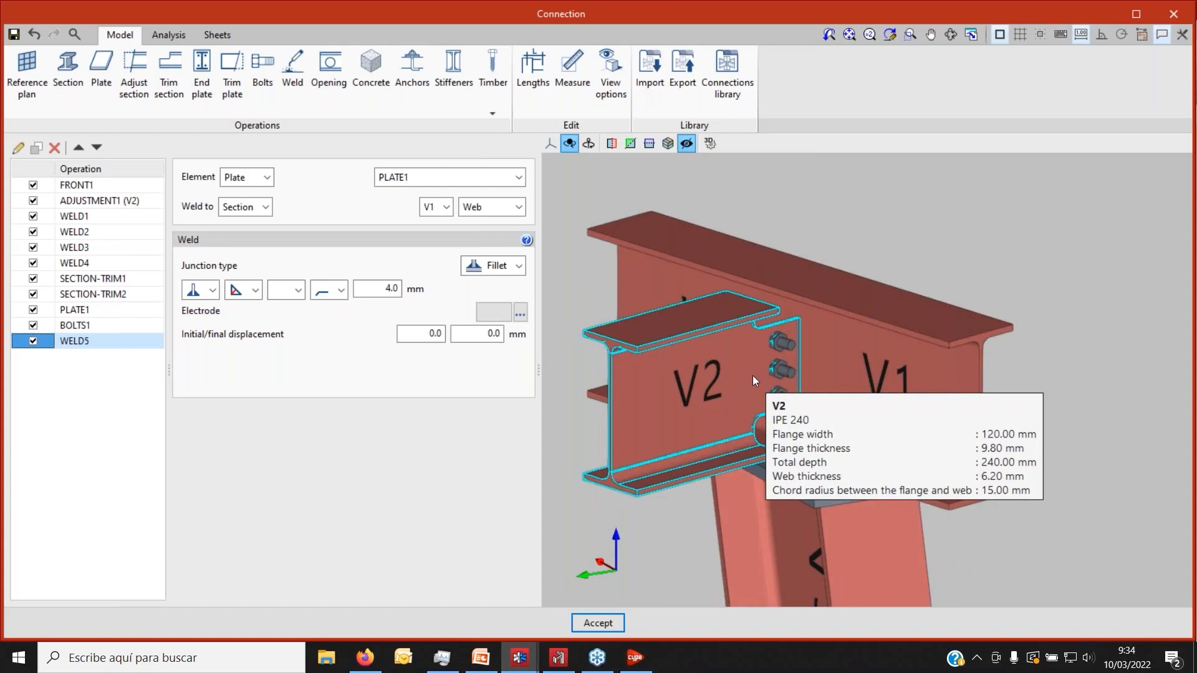
left_click(418, 87)
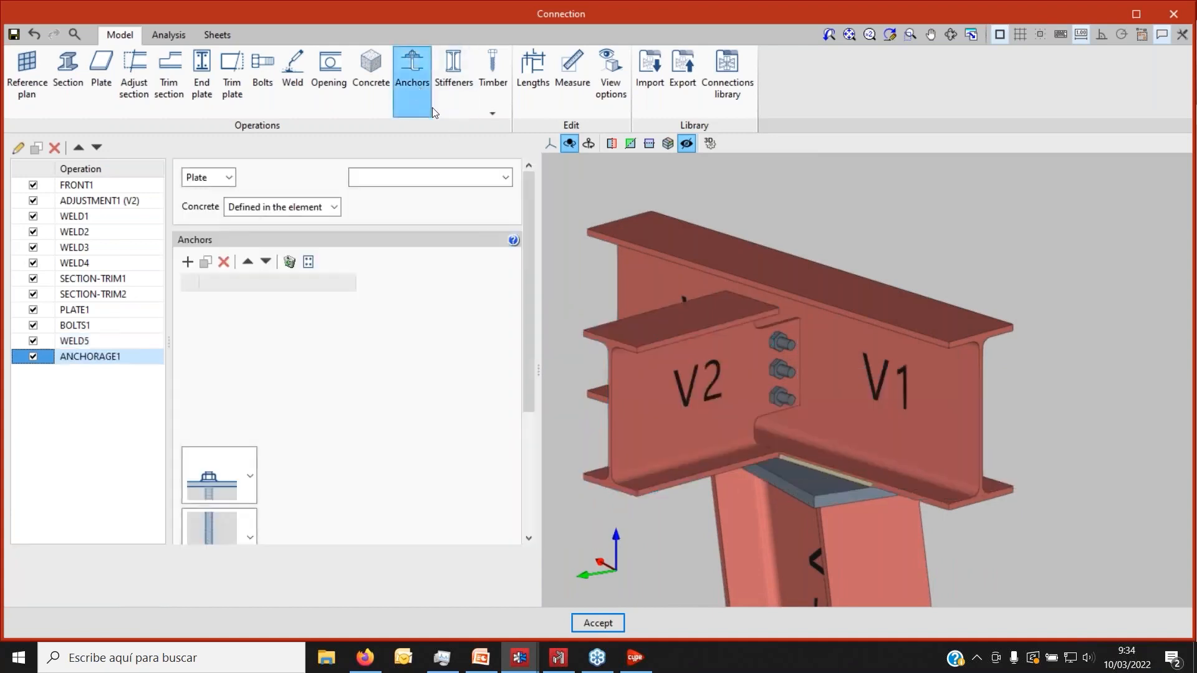
left_click(229, 178)
left_click(204, 210)
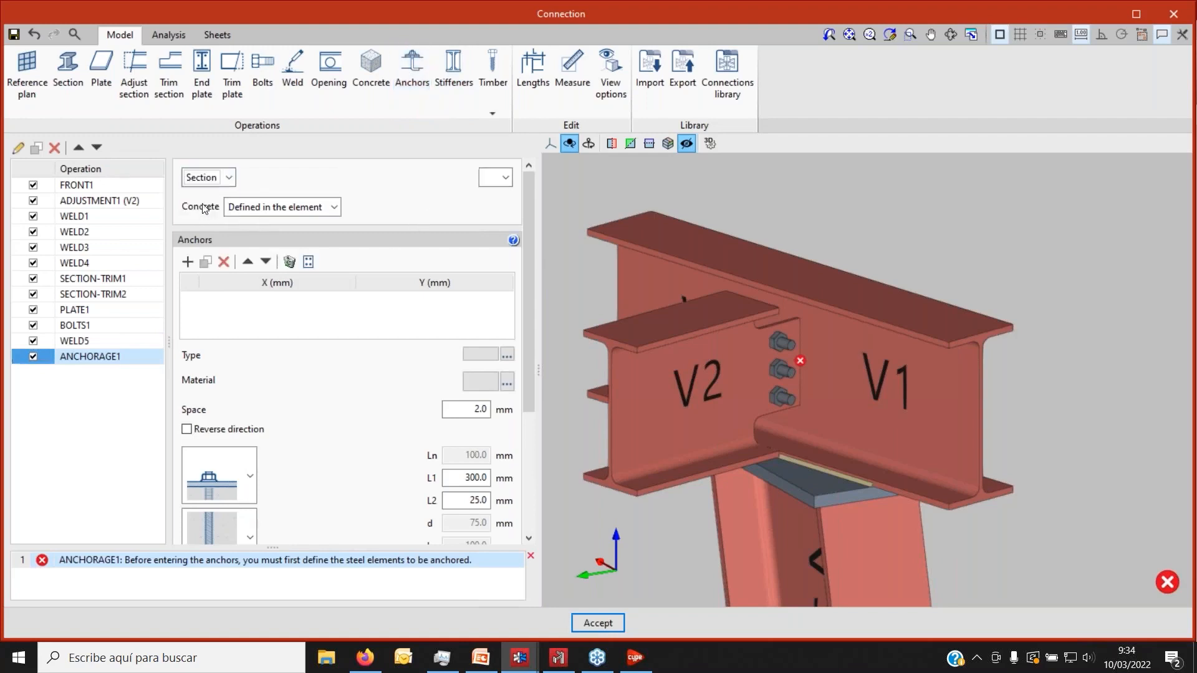
left_click(503, 178)
left_click(486, 218)
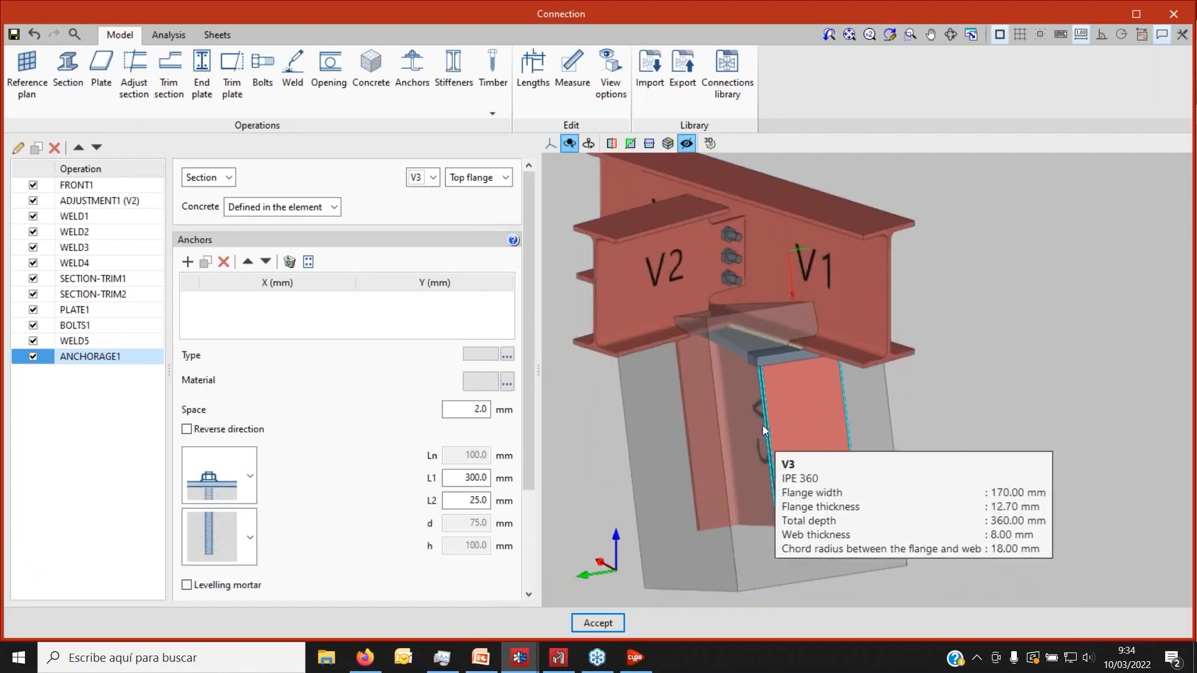
Try V3's web as the anchored part, and settle on its bottom flange.
left_click(433, 177)
left_click(435, 178)
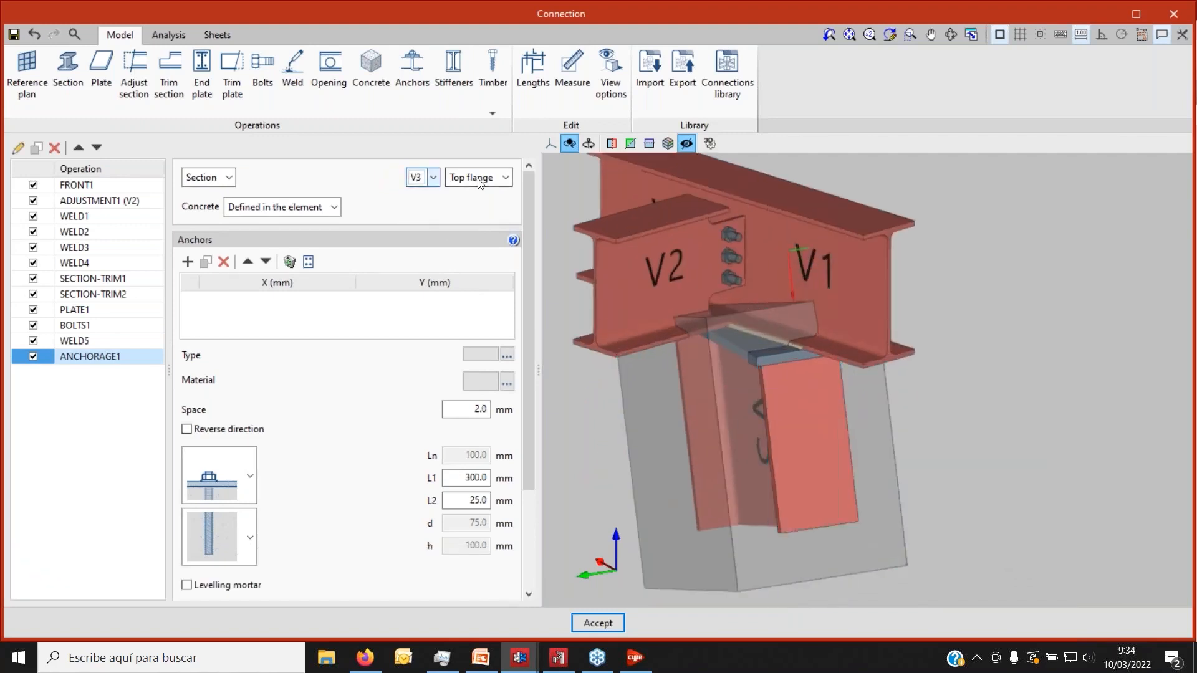
left_click(483, 180)
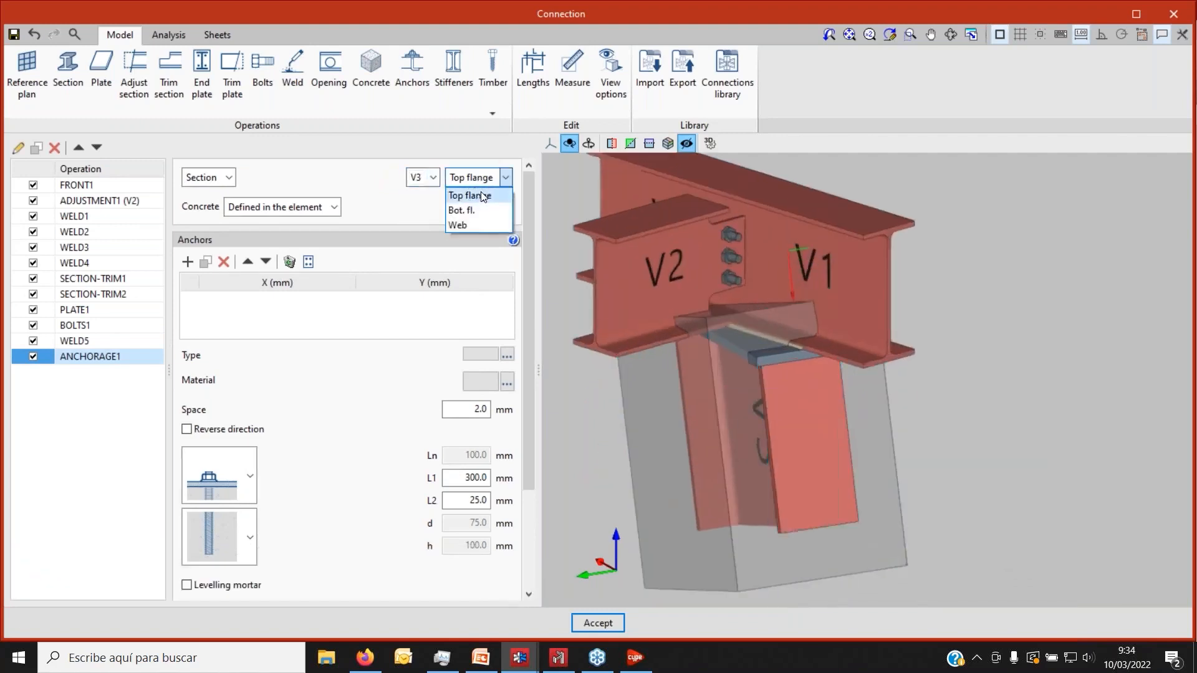
left_click(481, 223)
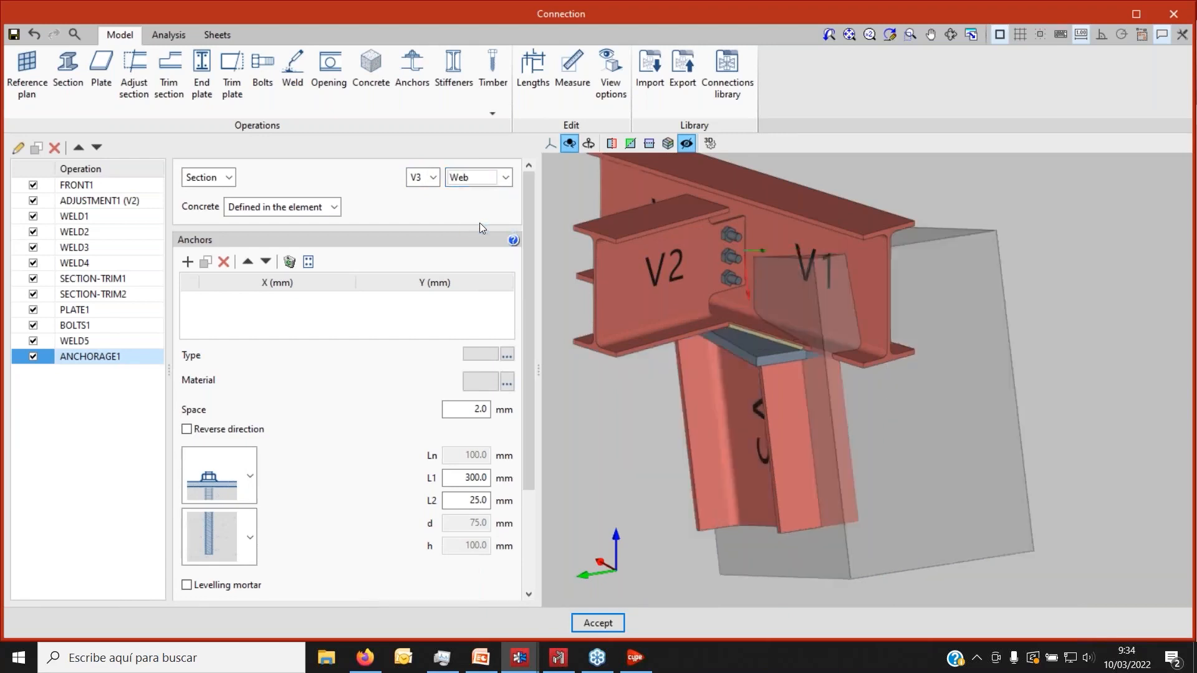
left_click(501, 178)
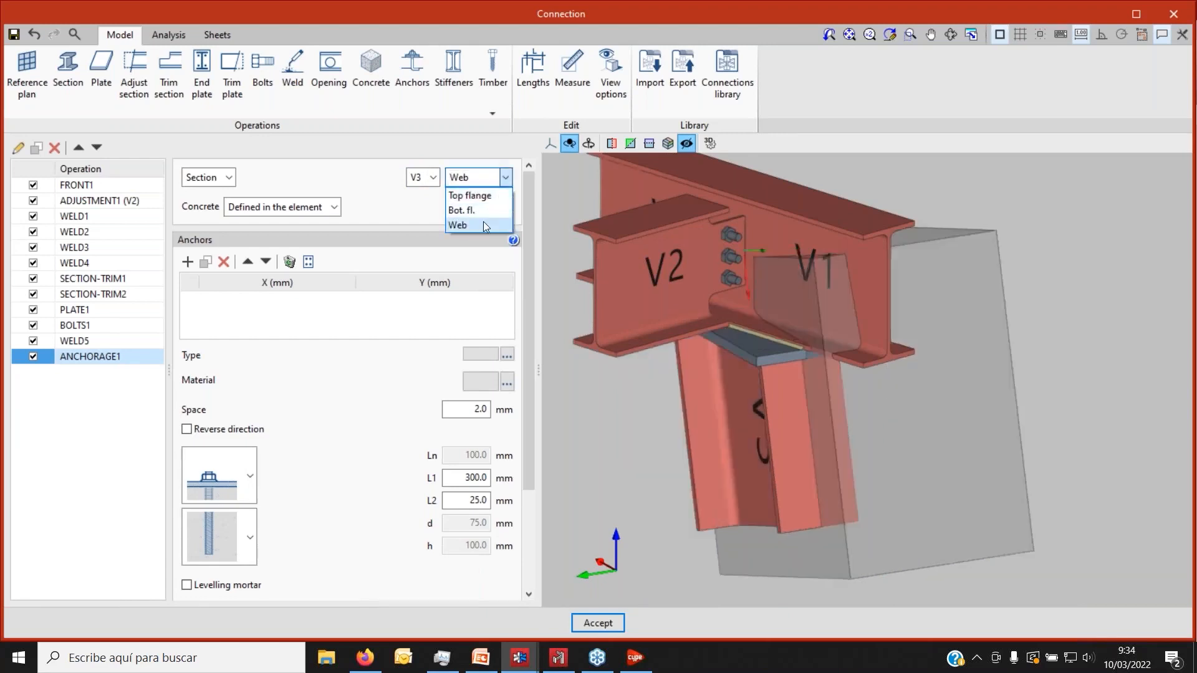
left_click(474, 210)
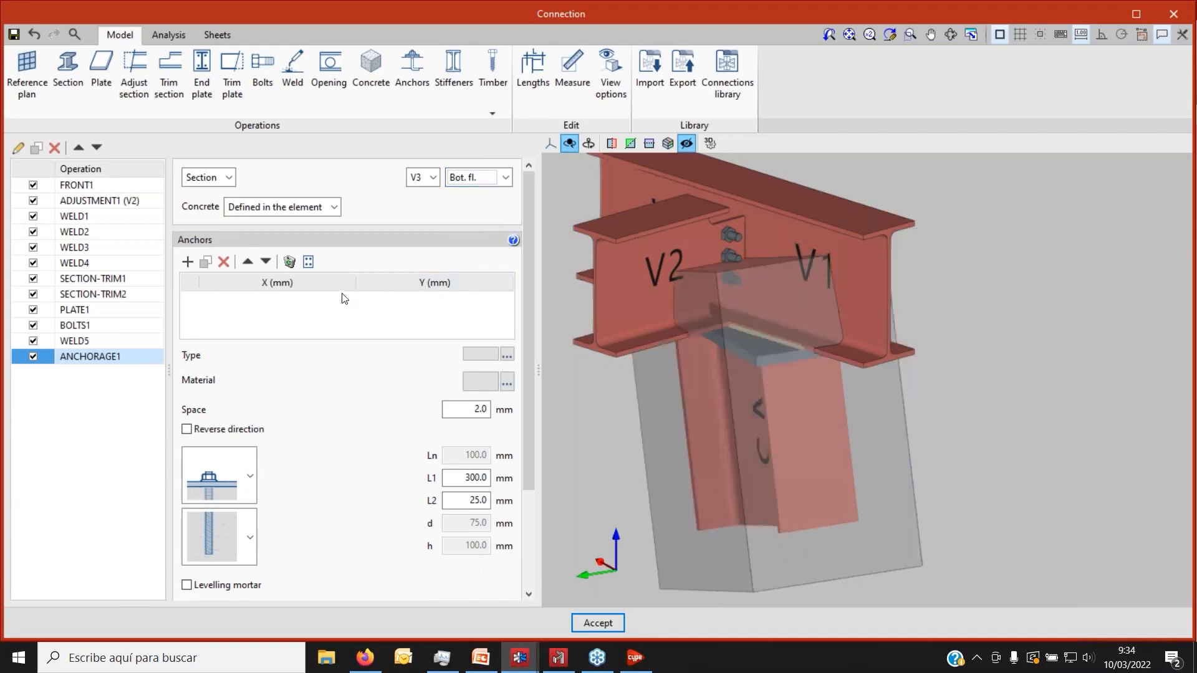
Try the Selection option for the anchorage's concrete, and restore Defined in the element.
left_click(320, 206)
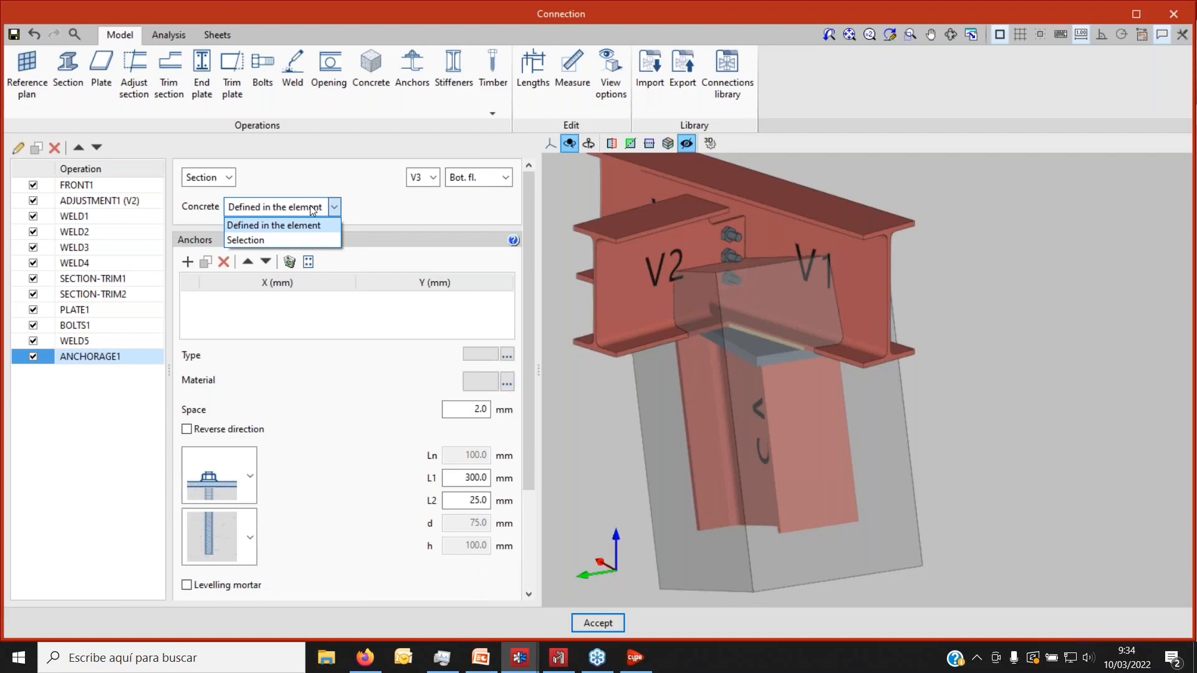
left_click(316, 240)
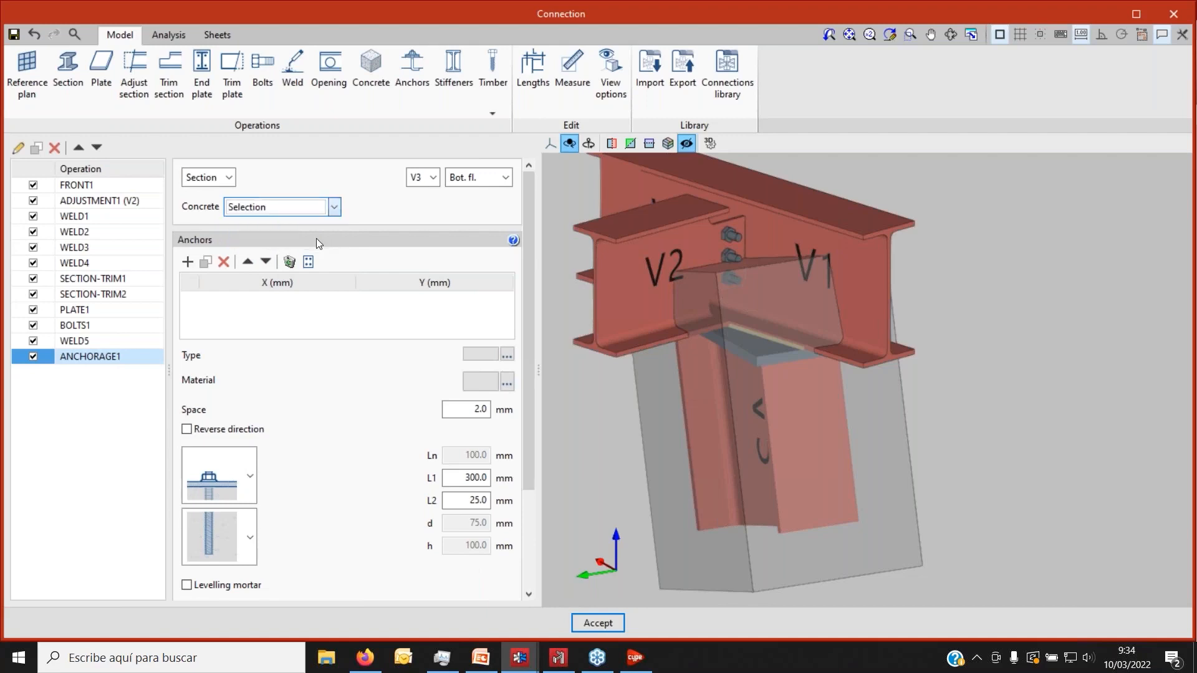
left_click(506, 207)
left_click(402, 214)
left_click(337, 208)
left_click(315, 230)
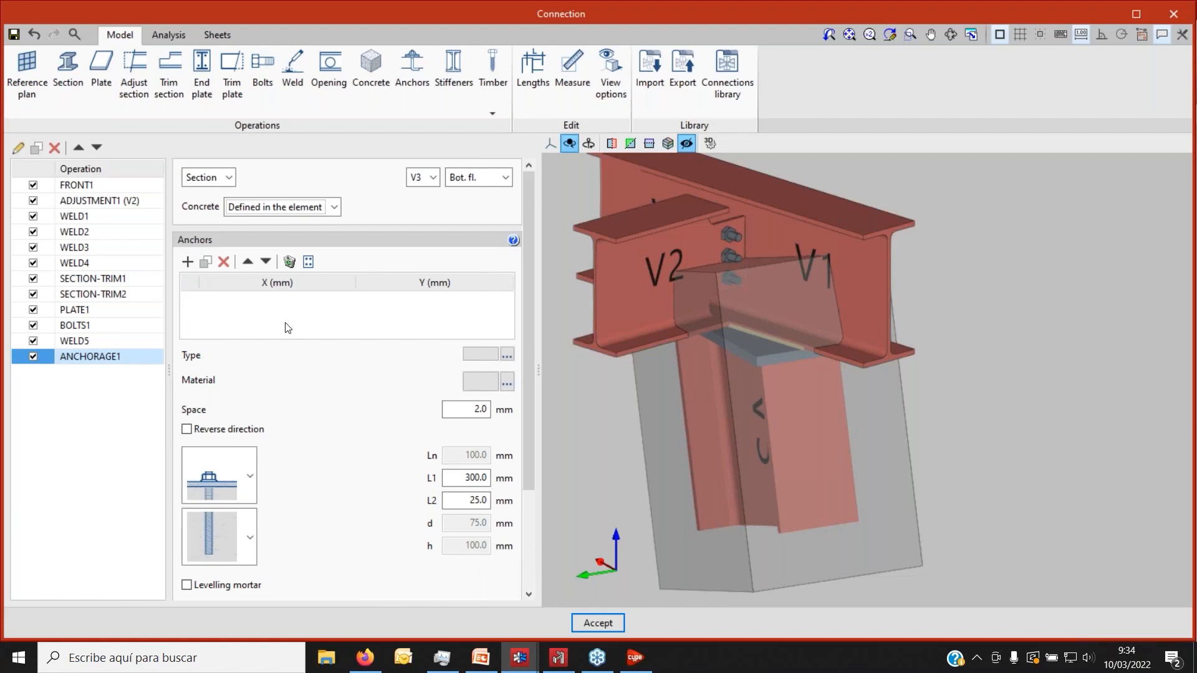
Try adding a single anchor at X 0, Y 0 on V3's bottom flange, and delete it.
left_click(187, 262)
middle_click_drag(691, 413, 719, 303)
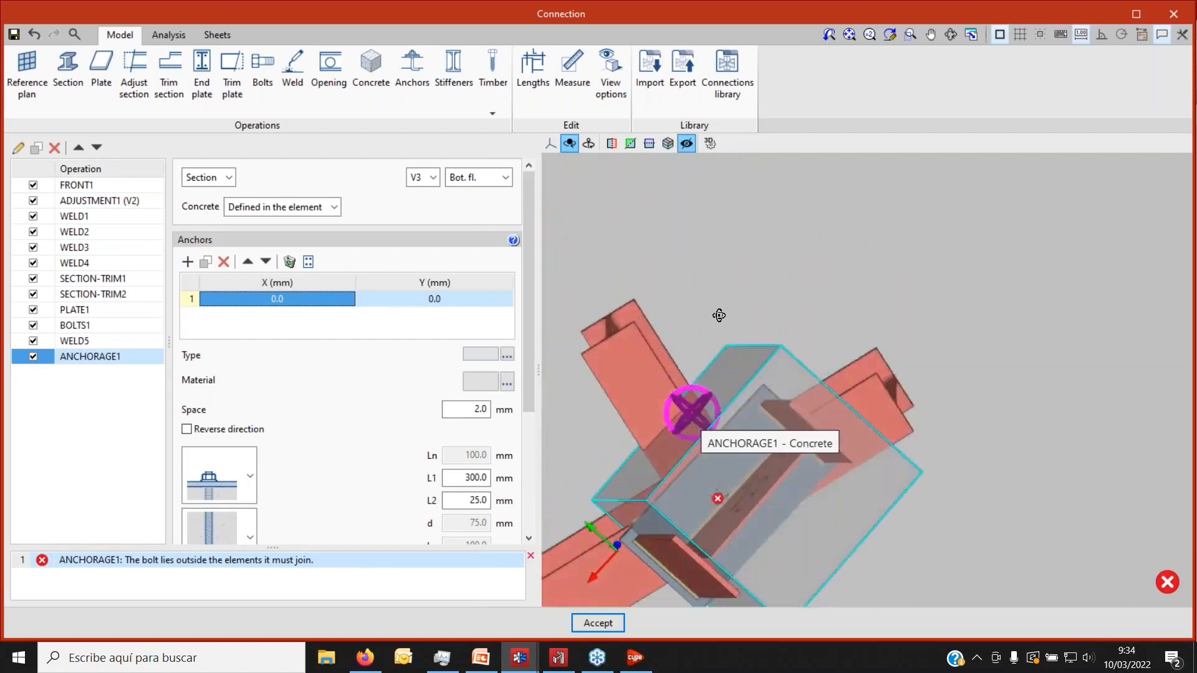
left_click(221, 262)
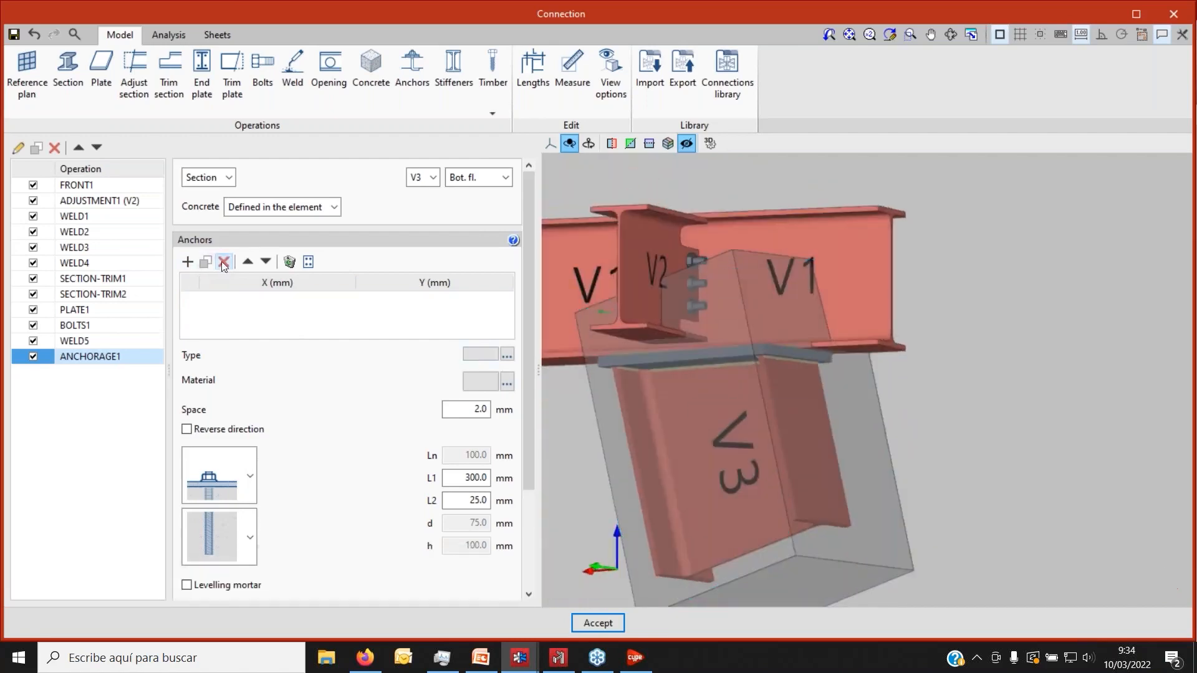
Generate an anchor layout with one row and one column on V3's bottom flange.
left_click(307, 262)
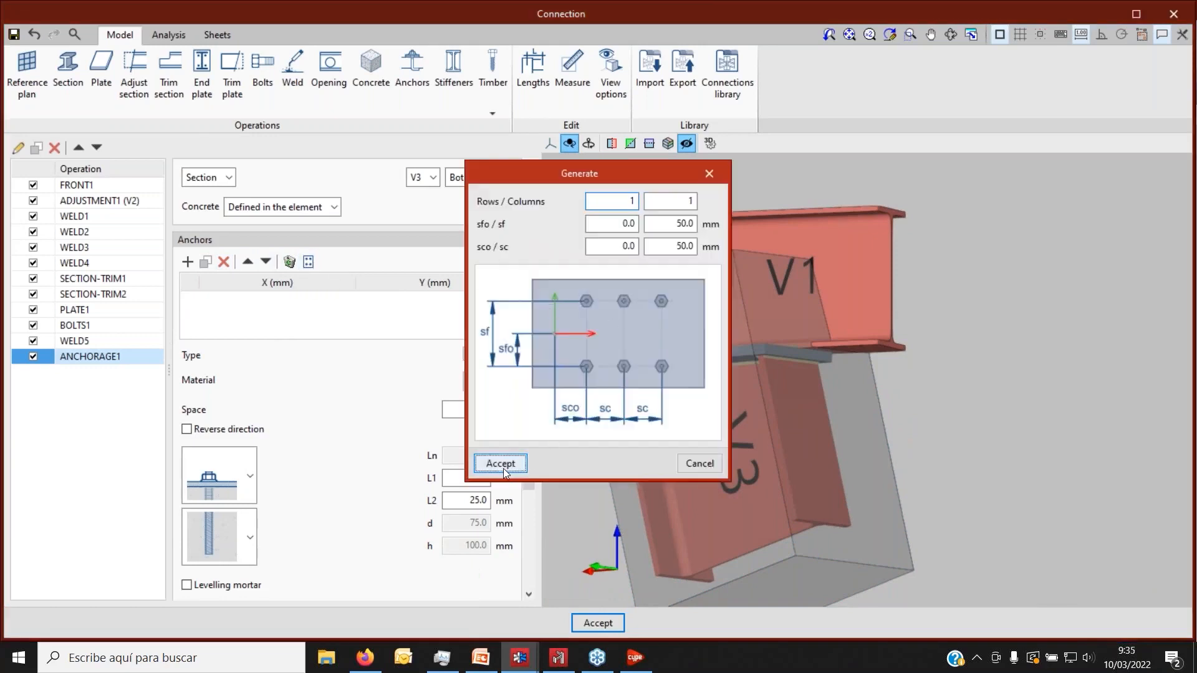
left_click(501, 463)
scroll(712, 270, "up", 5)
mouse_move(718, 306)
middle_mouse_down("shift")
mouse_move(746, 317)
mouse_move(713, 293)
middle_mouse_up("shift")
scroll(731, 238, "down", 3)
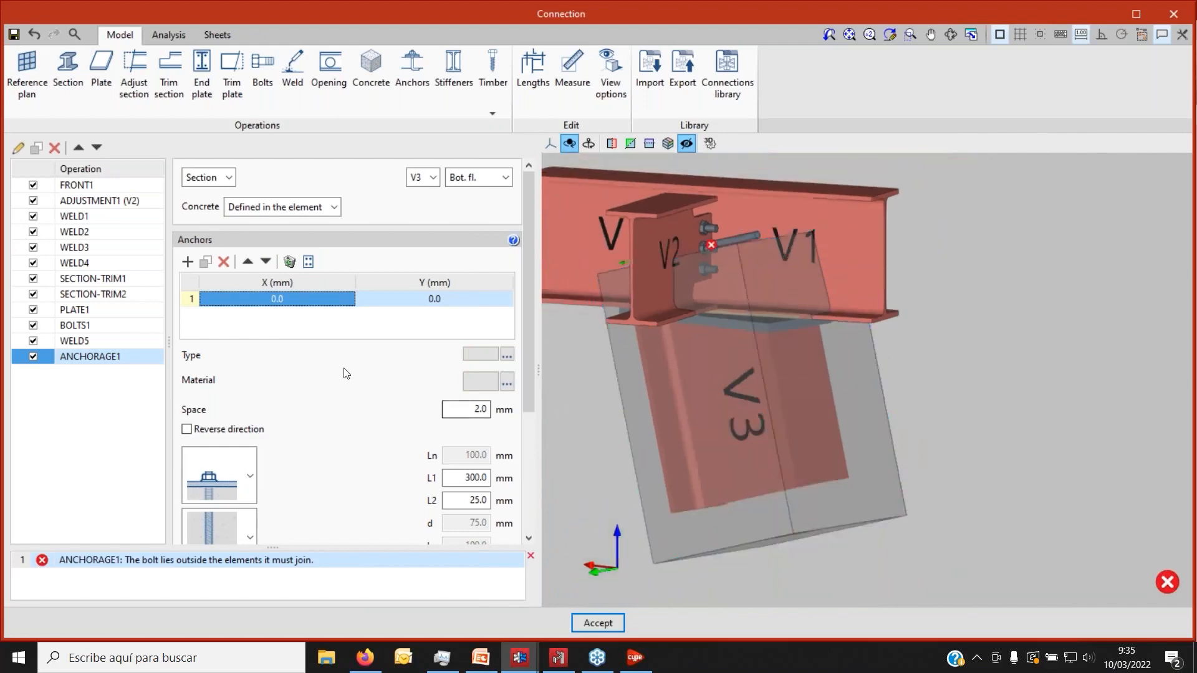
Try the U-hooked and L-bent end shapes for the anchor, and restore the straight end.
left_click_drag(533, 264, 532, 367)
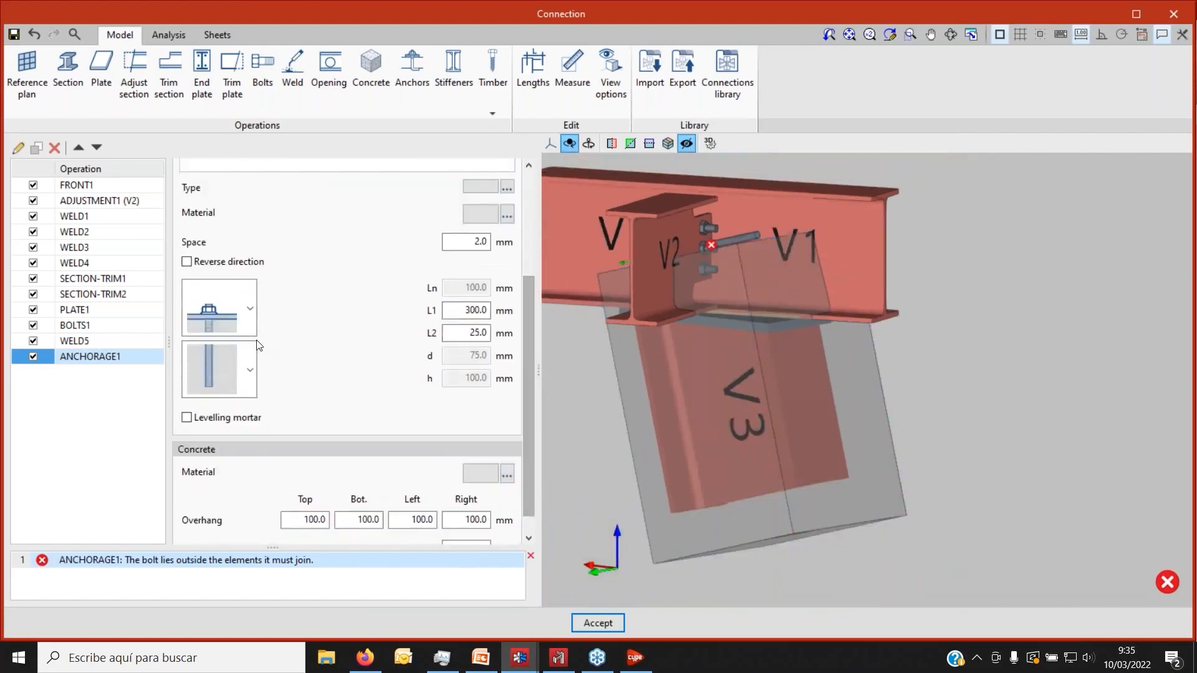
left_click(252, 315)
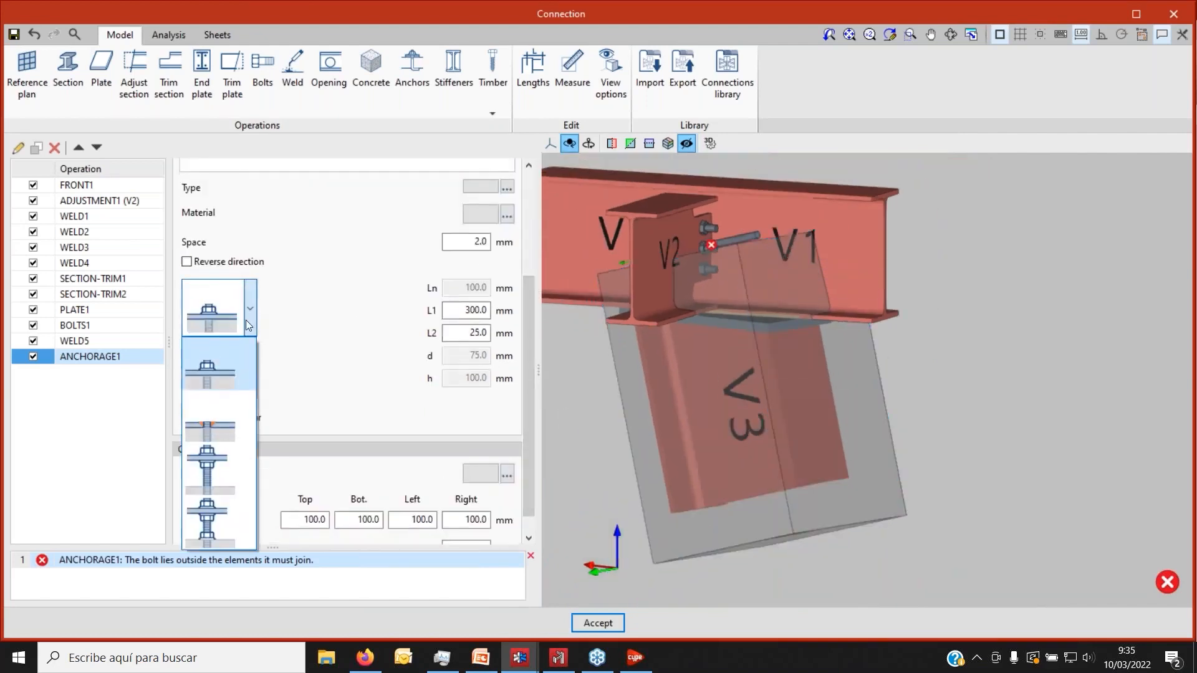
left_click(248, 368)
left_click(250, 367)
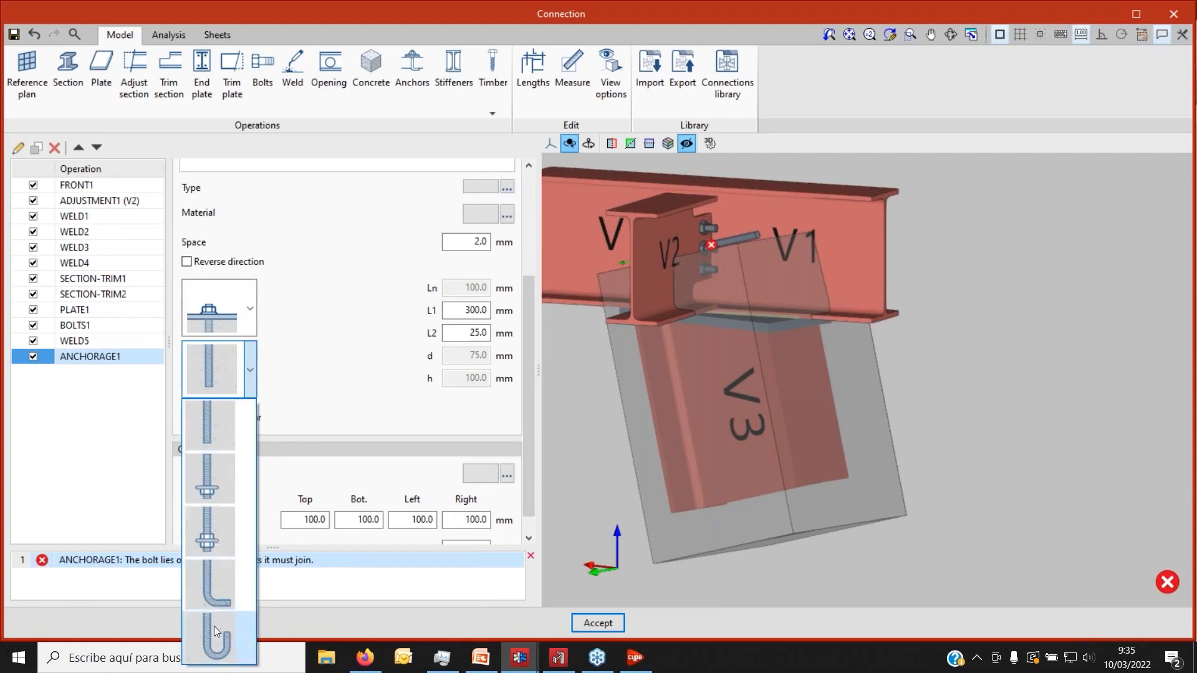
left_click(214, 627)
left_click(250, 368)
left_click(221, 581)
left_click(250, 368)
left_click(241, 420)
Set the anchor's head to the welded type without a nut, and look through the remaining anchor and concrete settings.
left_click(248, 309)
left_click(226, 422)
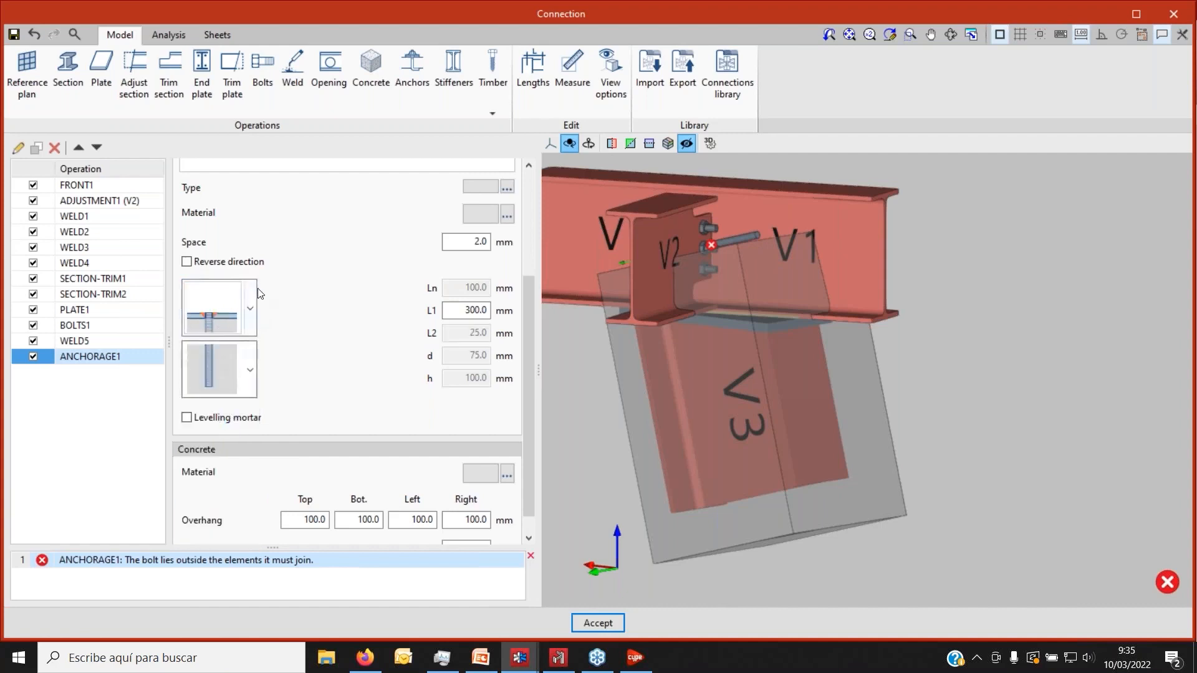
scroll(529, 345, "down", 1)
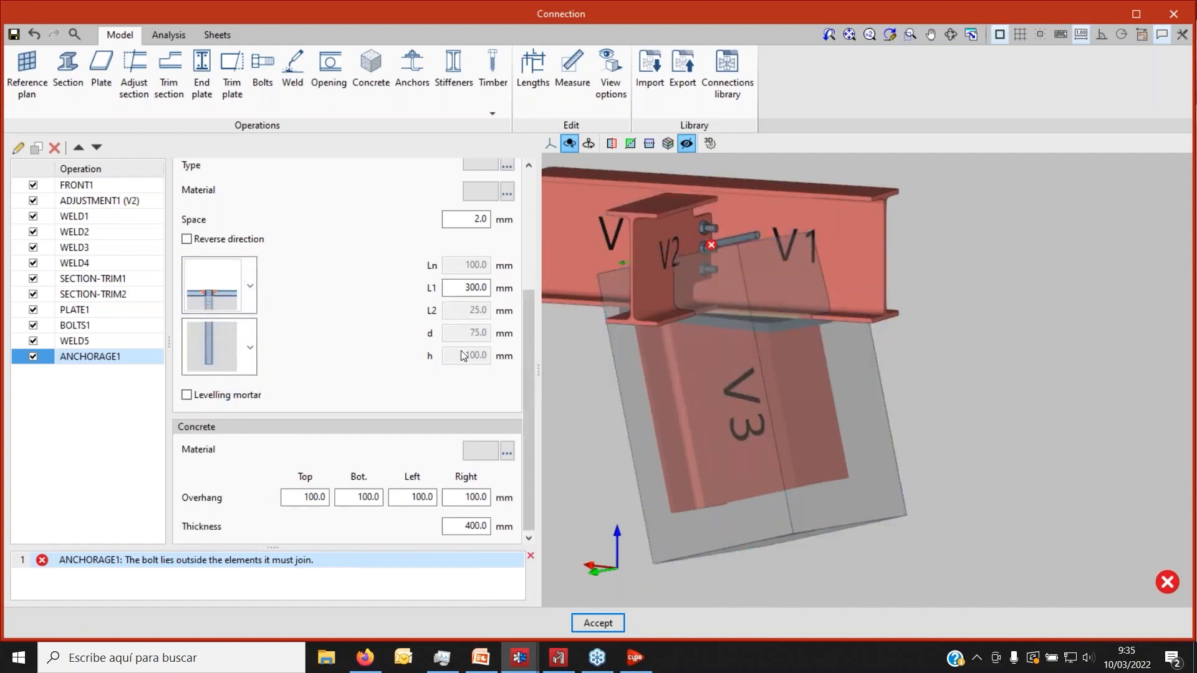
scroll(317, 323, "up", 4)
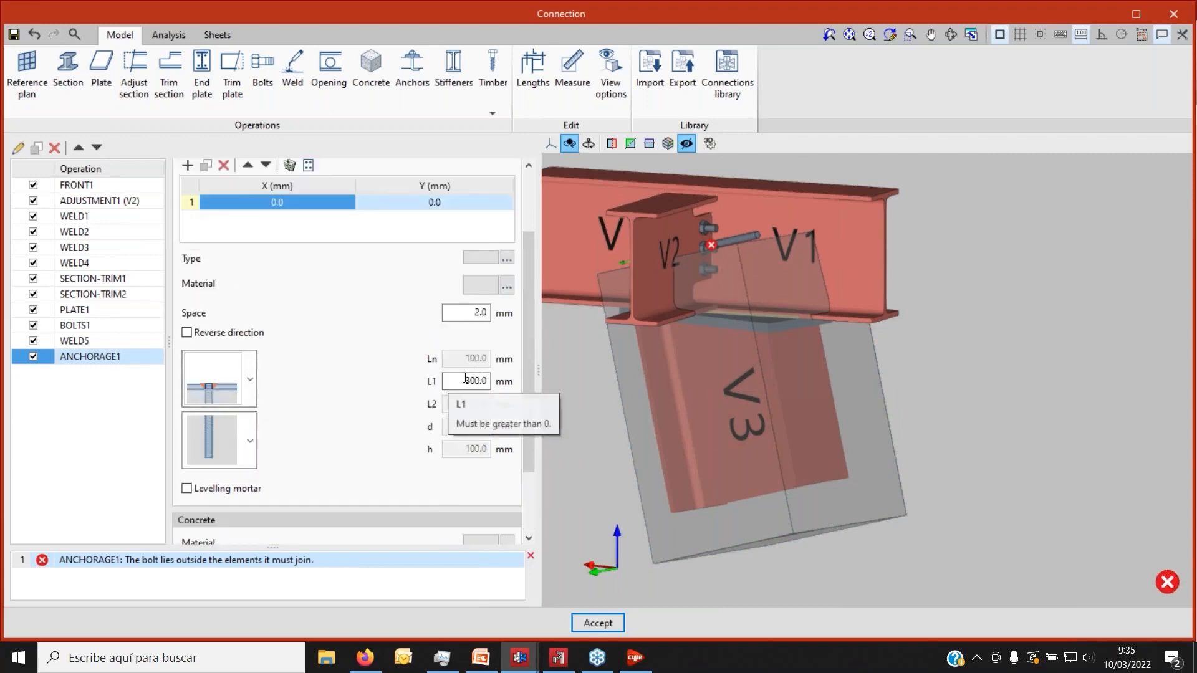
scroll(394, 330, "up", 3)
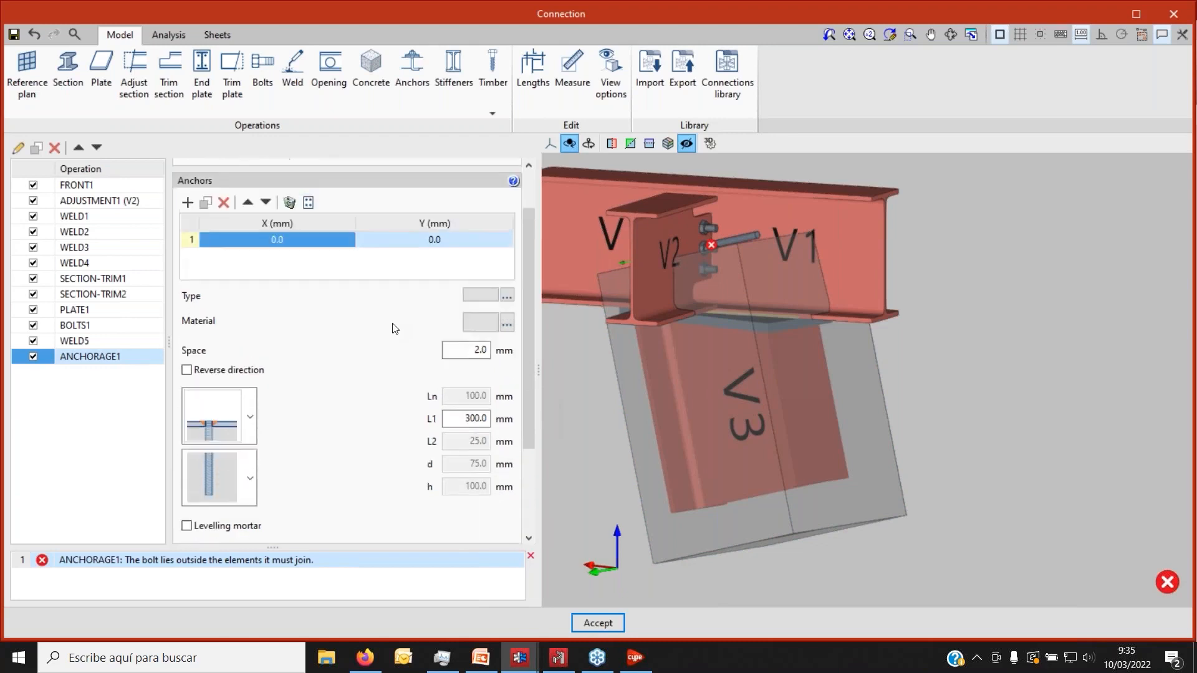
Delete the ANCHORAGE1 operation, and check the remaining connection of V1, V2 and V3 from the V2 side.
left_click(55, 150)
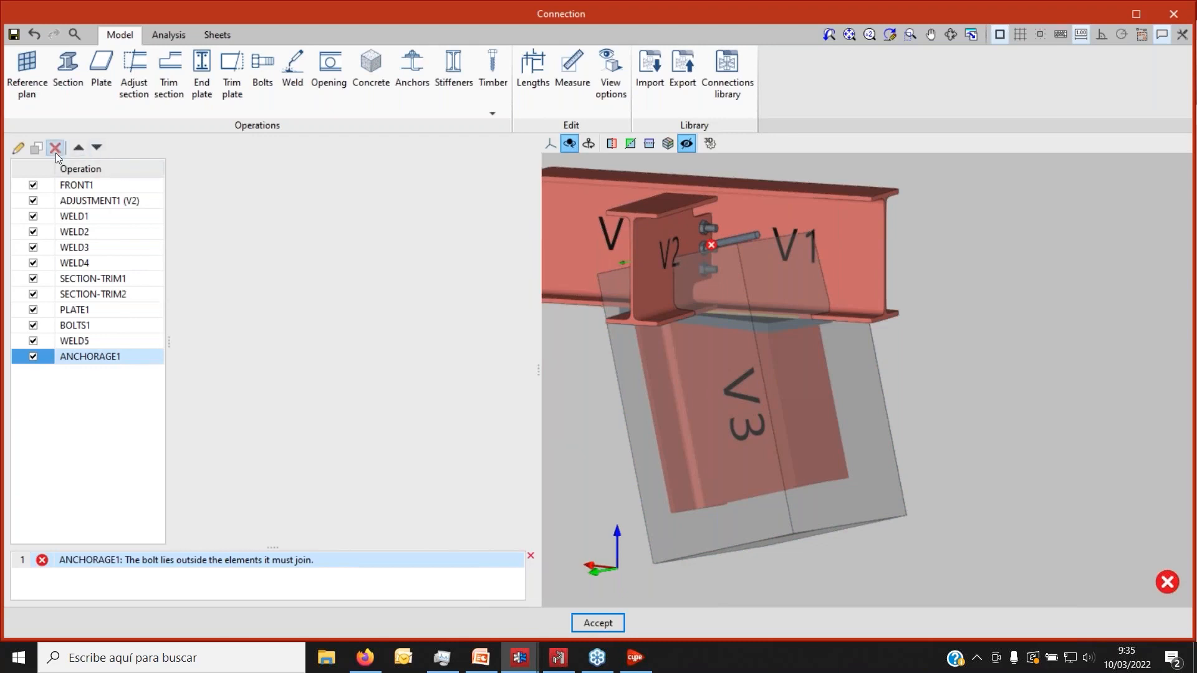
scroll(712, 395, "down", 2)
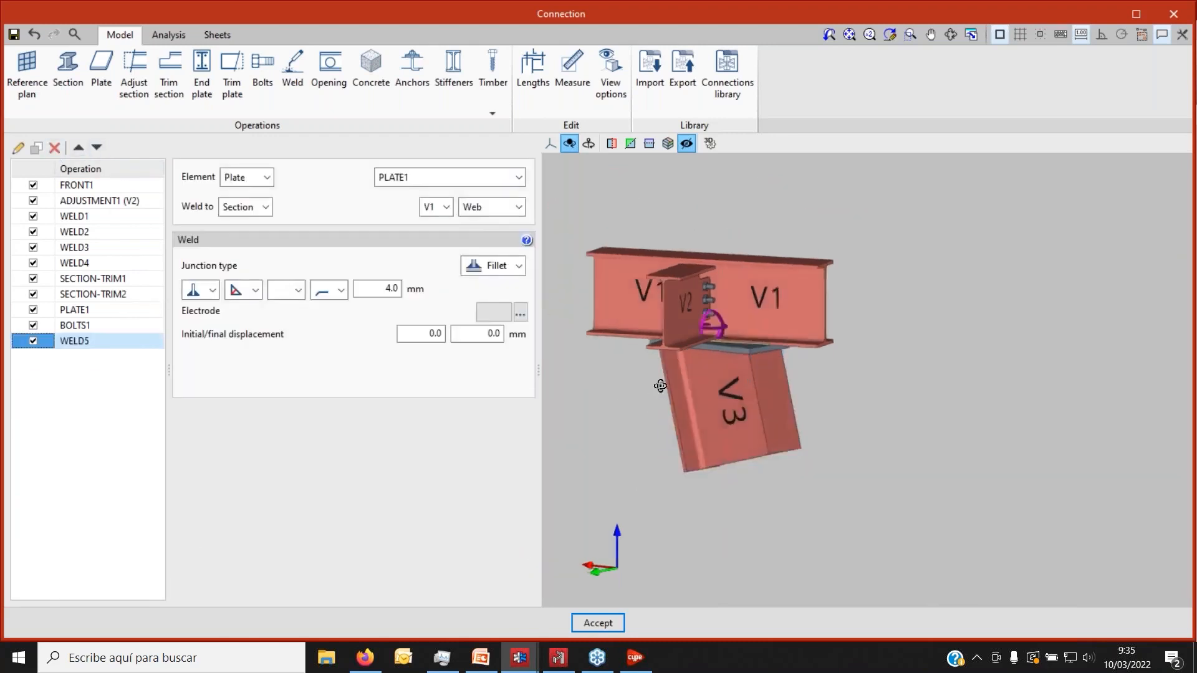
left_click_drag(649, 386, 790, 399)
scroll(711, 313, "up", 2)
scroll(665, 301, "up", 4)
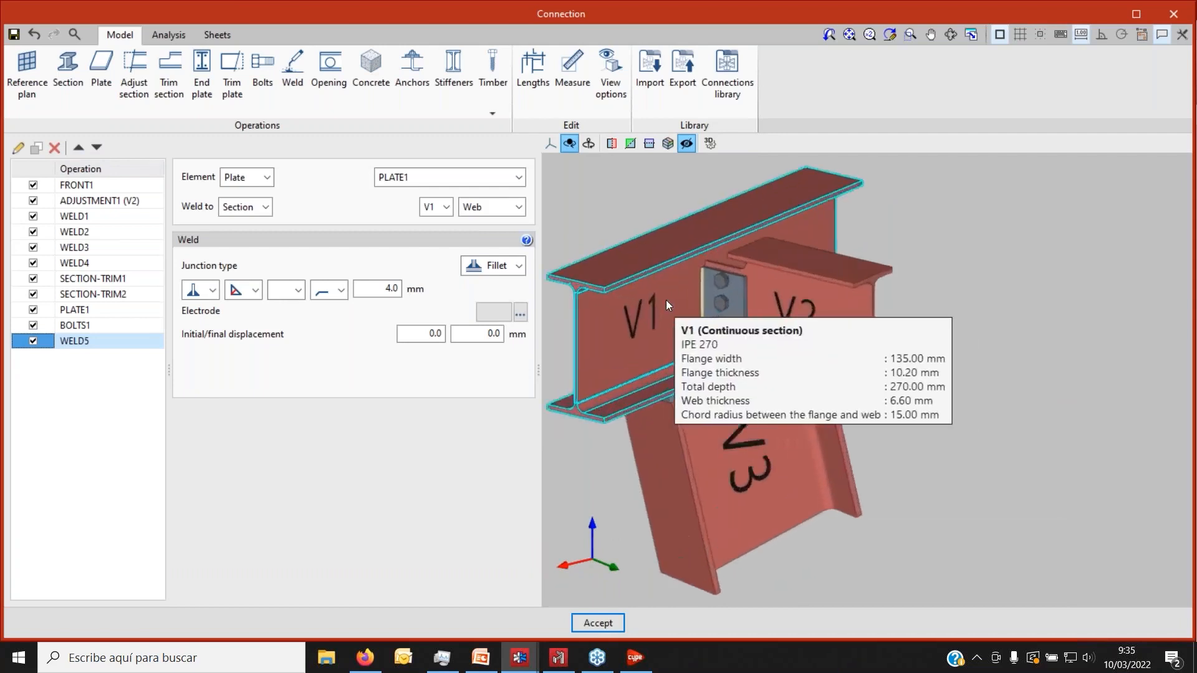
scroll(673, 376, "down", 3)
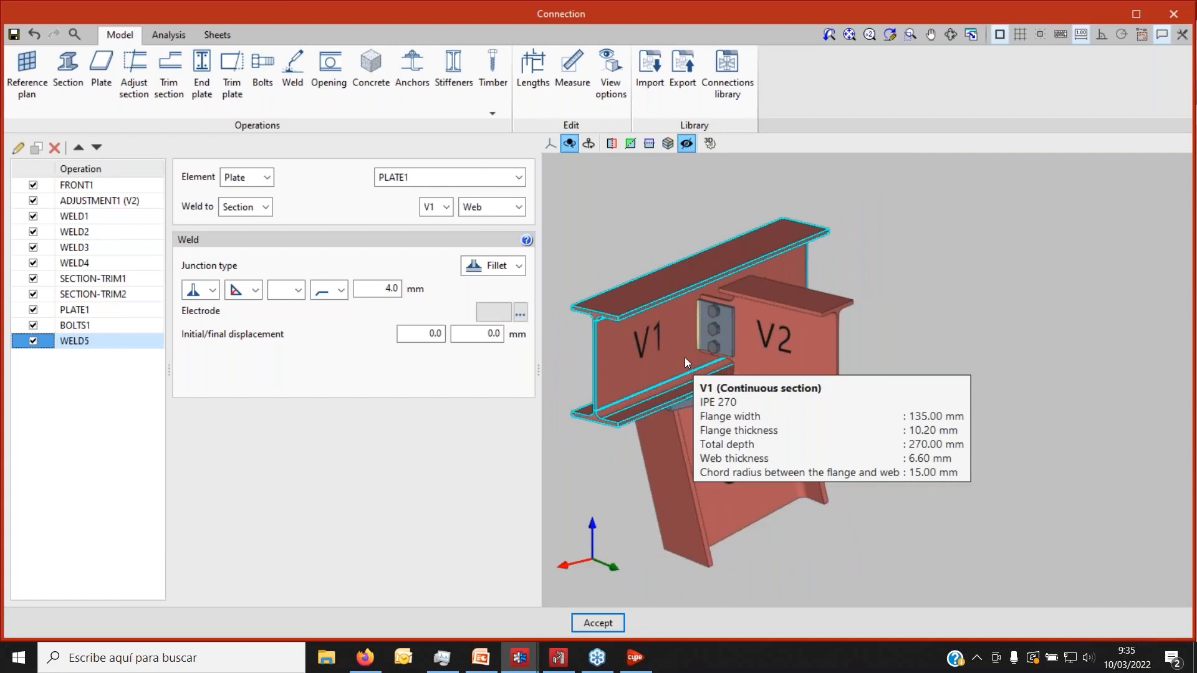
Review the load cases LC1 and LC2 defined for the analysis, leaving them as they are.
left_click(163, 35)
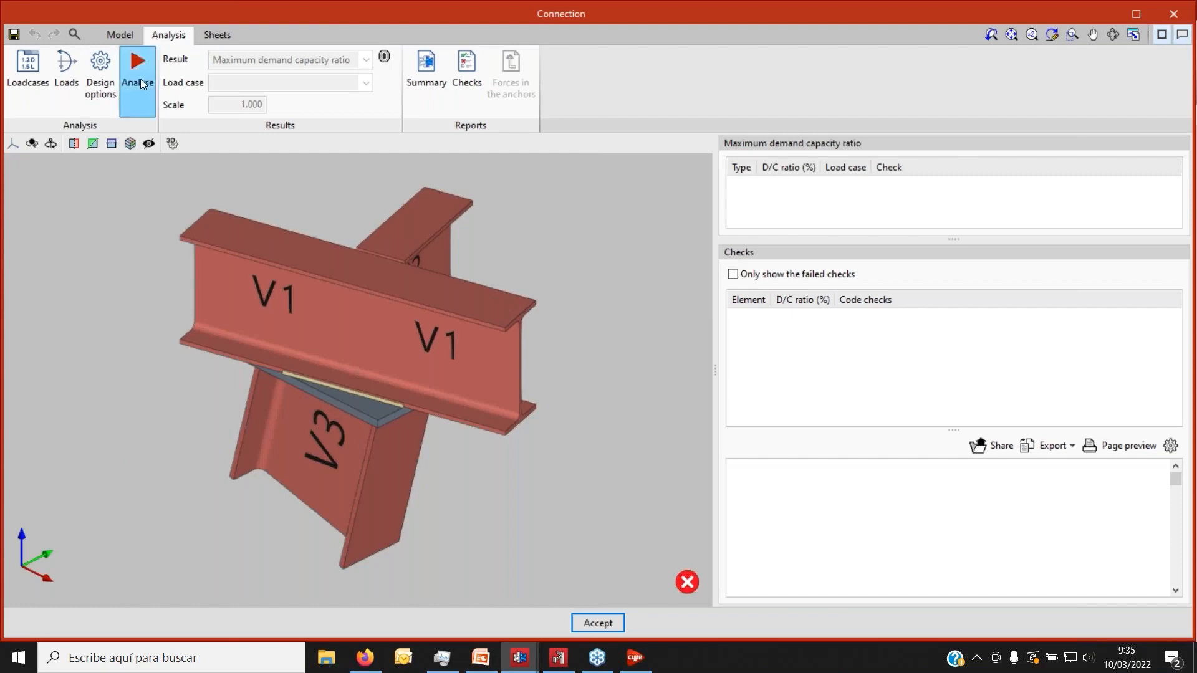
left_click(27, 69)
left_click(236, 267)
key("Up")
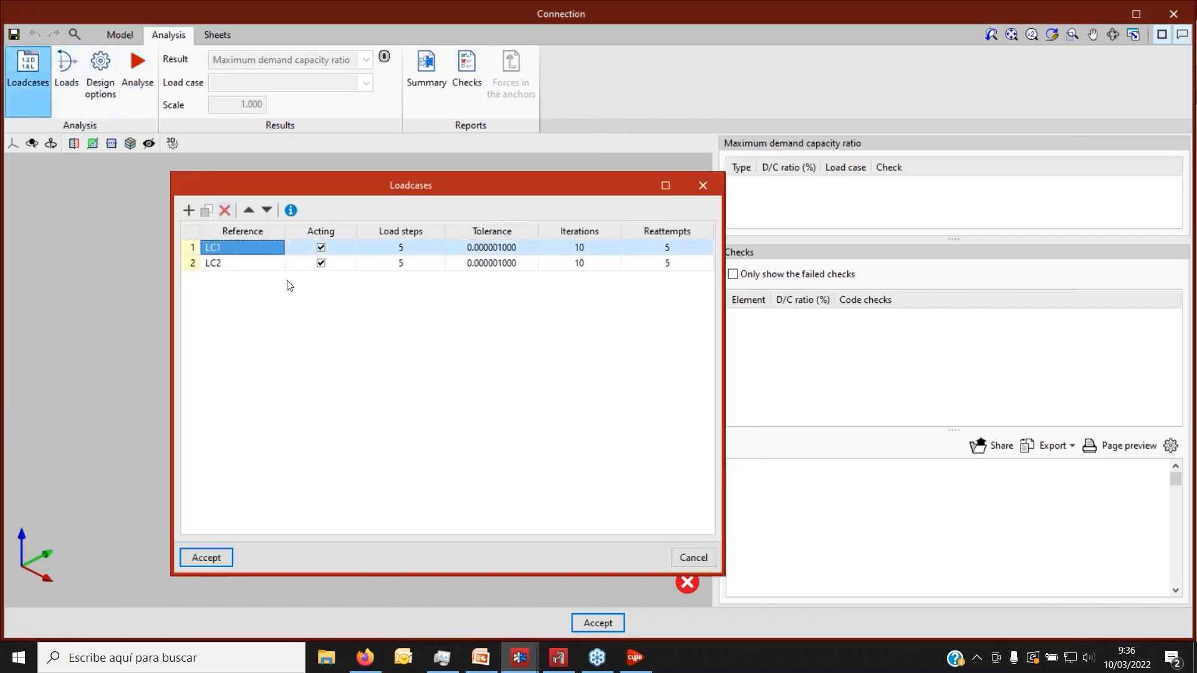
left_click(677, 551)
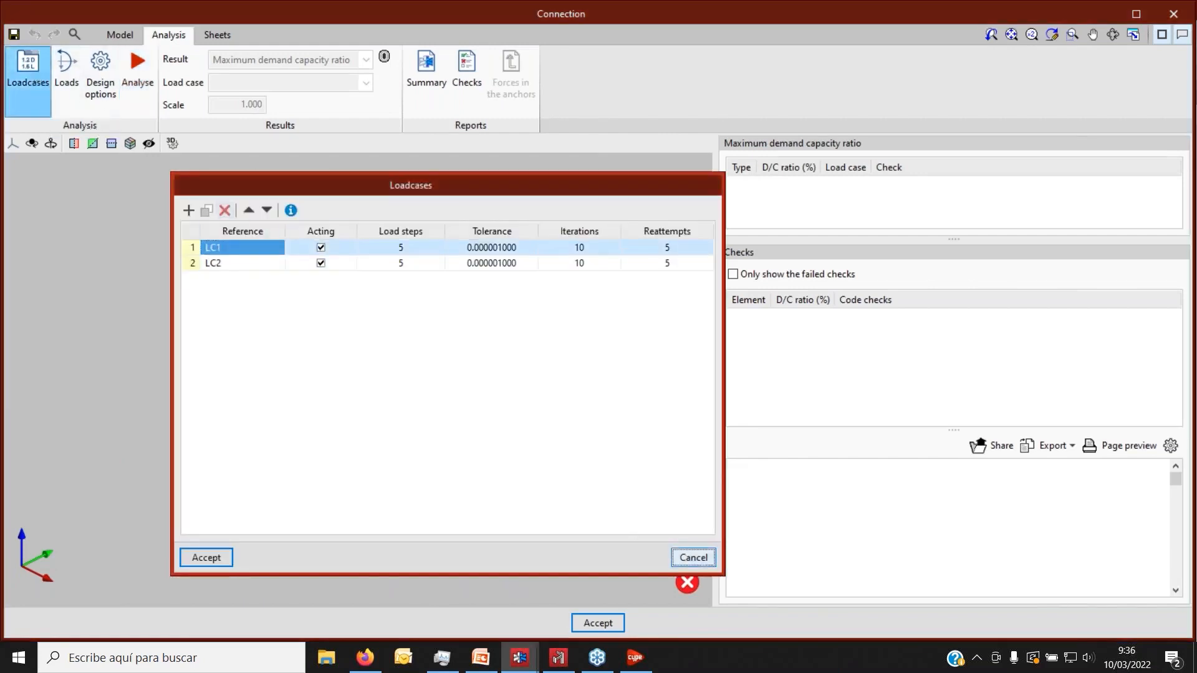
Review the end forces on sections V2 and V3 and the external fixity of V1.
left_click(68, 68)
left_click(251, 275)
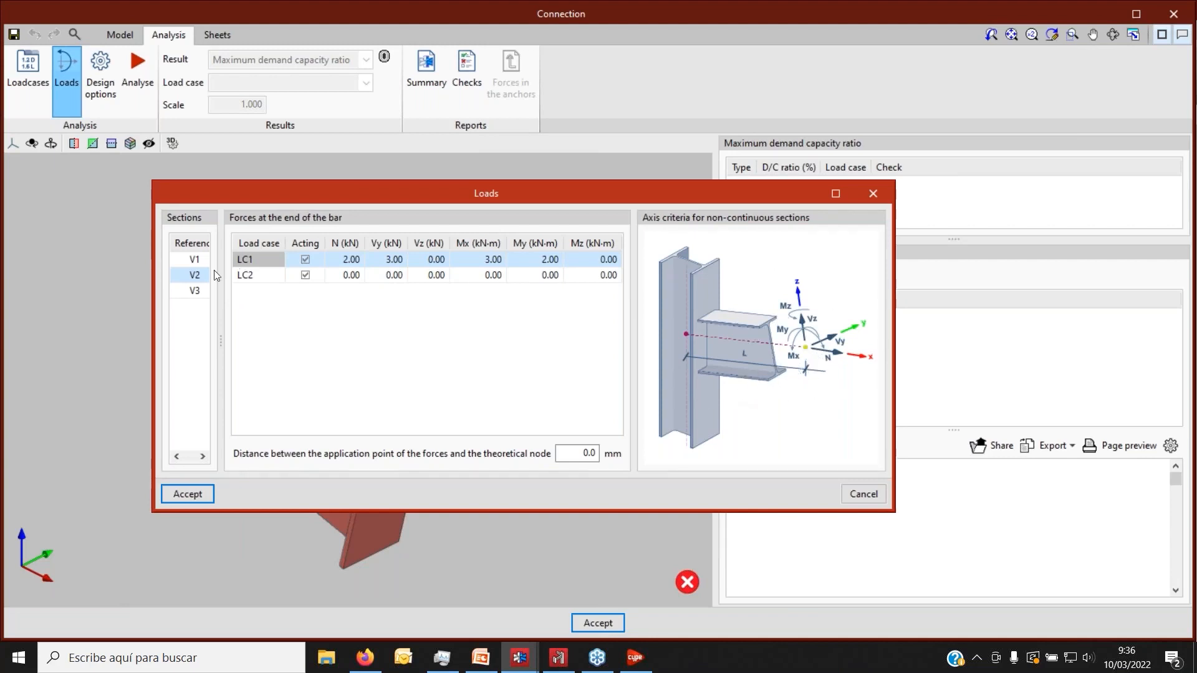
left_click(194, 291)
left_click(194, 276)
left_click(194, 260)
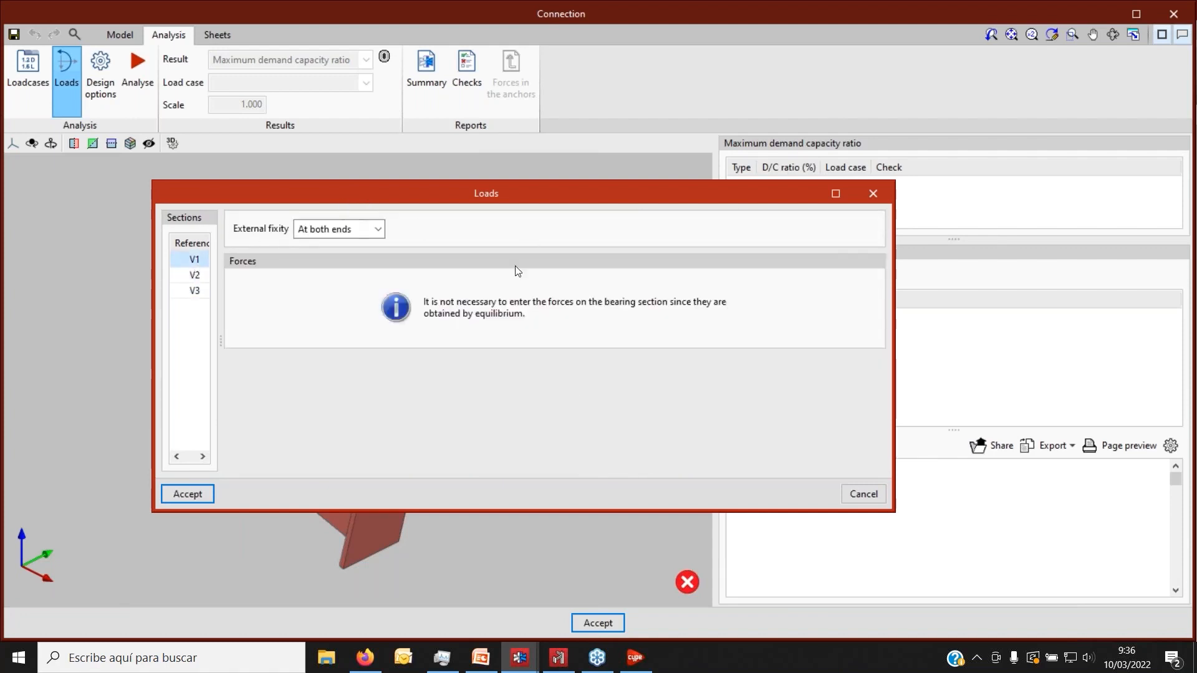
left_click(197, 498)
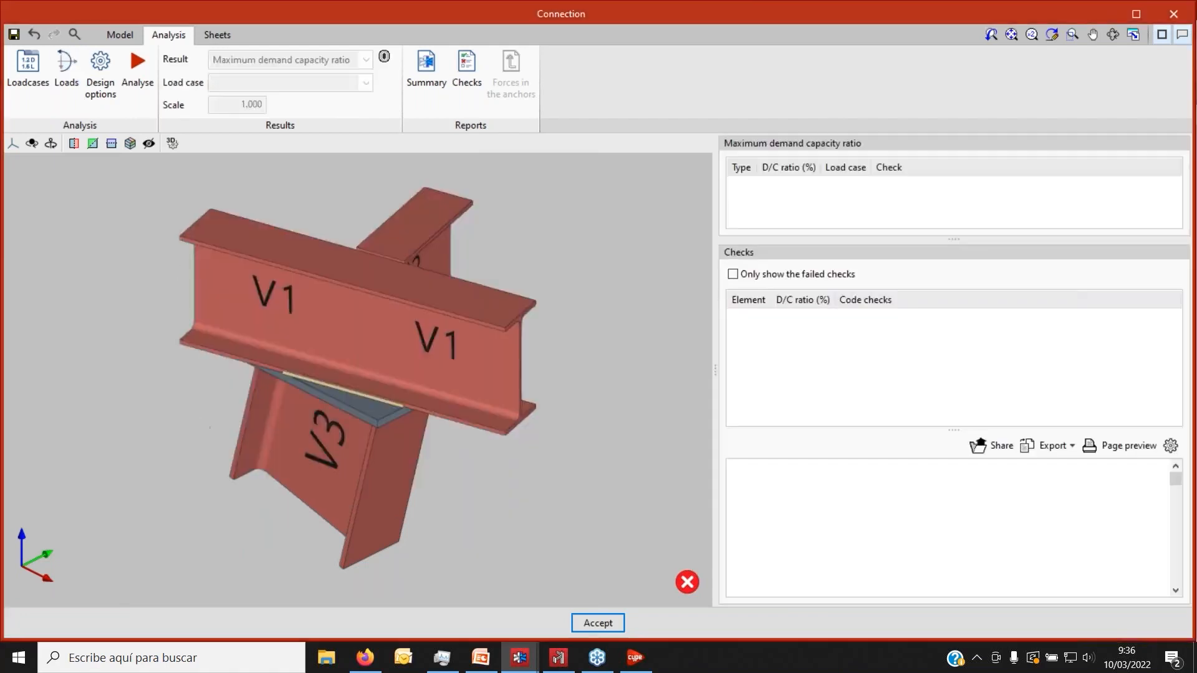
Review the design options for maximum element size, weld stress averaging length and analysis method, and accept them.
left_click(100, 73)
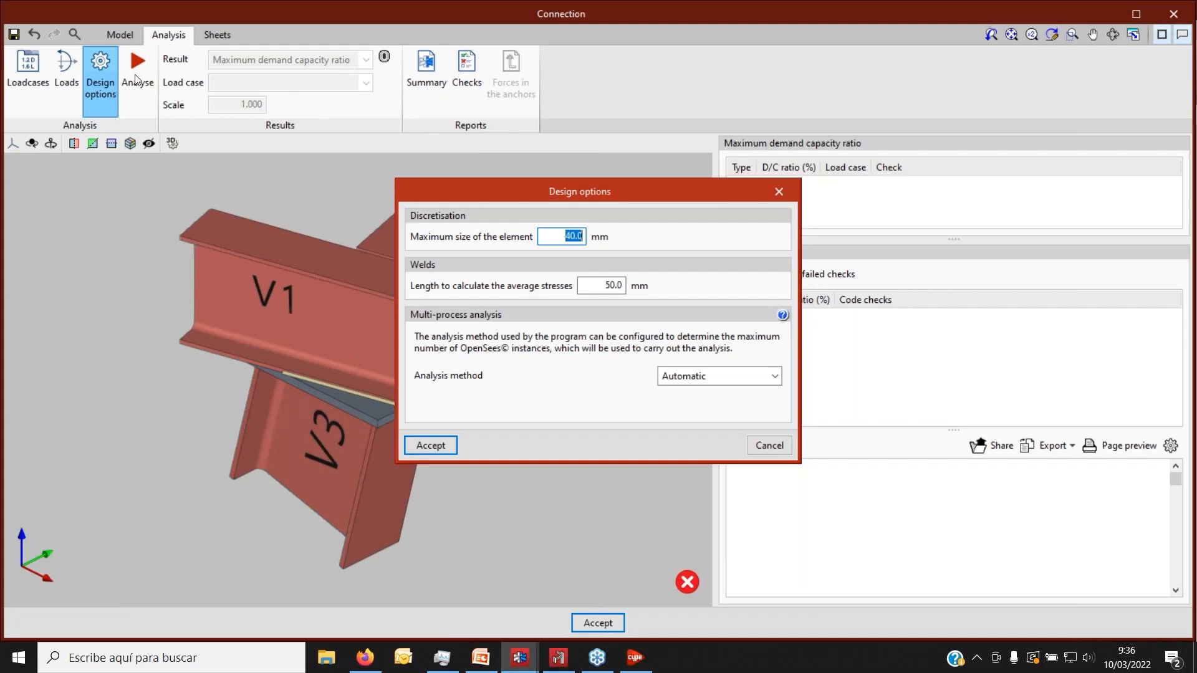
left_click_drag(478, 188, 468, 217)
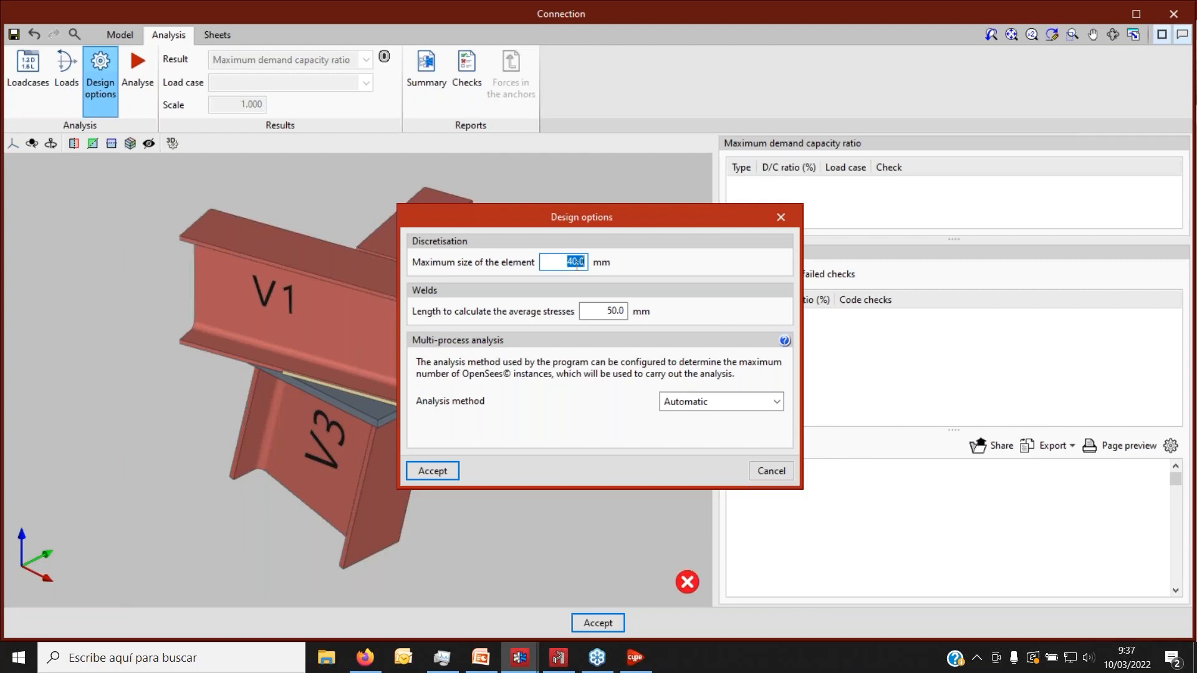
left_click(432, 471)
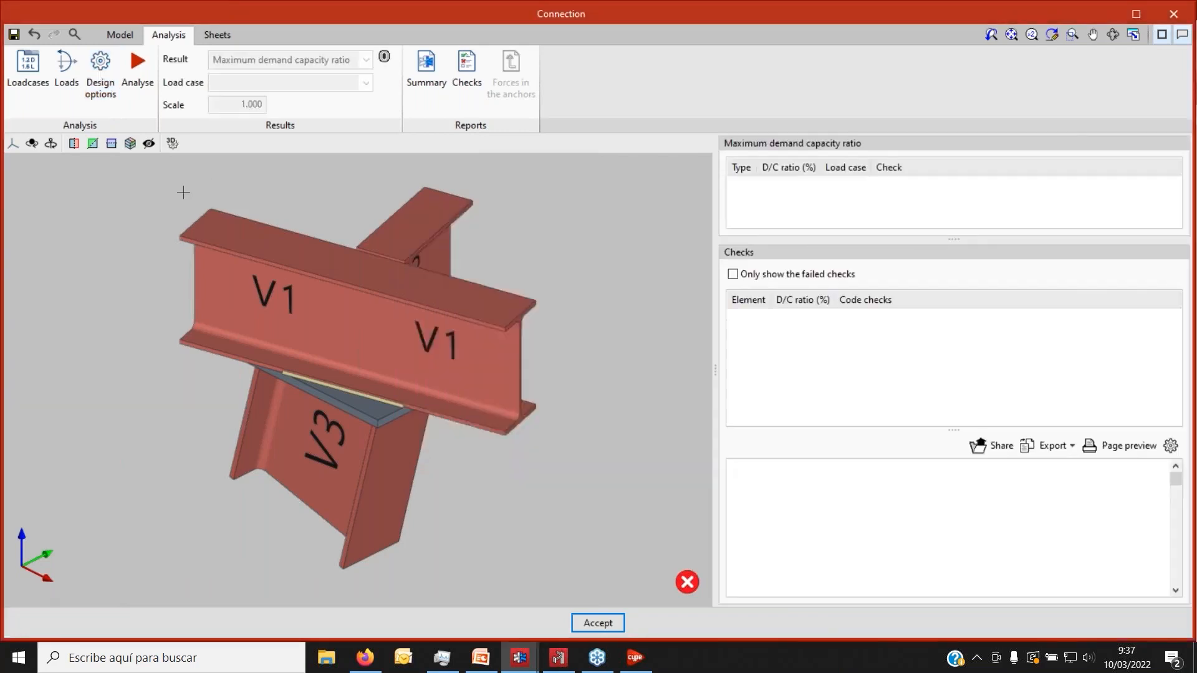
Go over the load cases, the section loads and the design options once more.
left_click(147, 104)
left_click(19, 87)
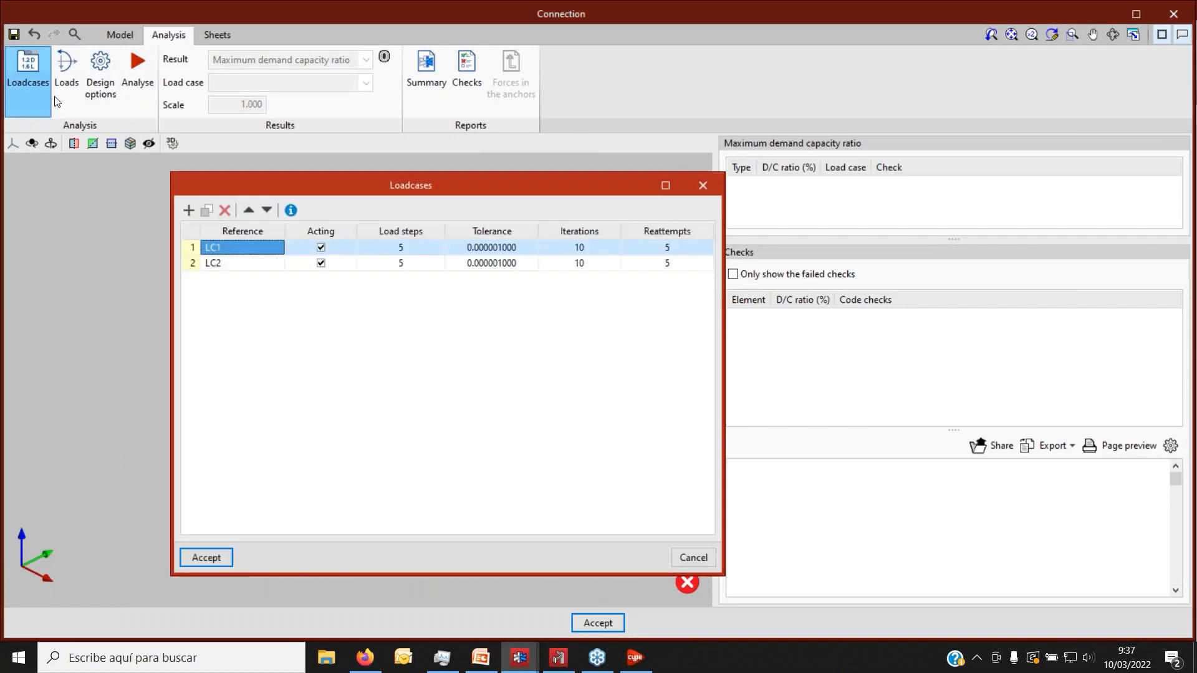
left_click(713, 184)
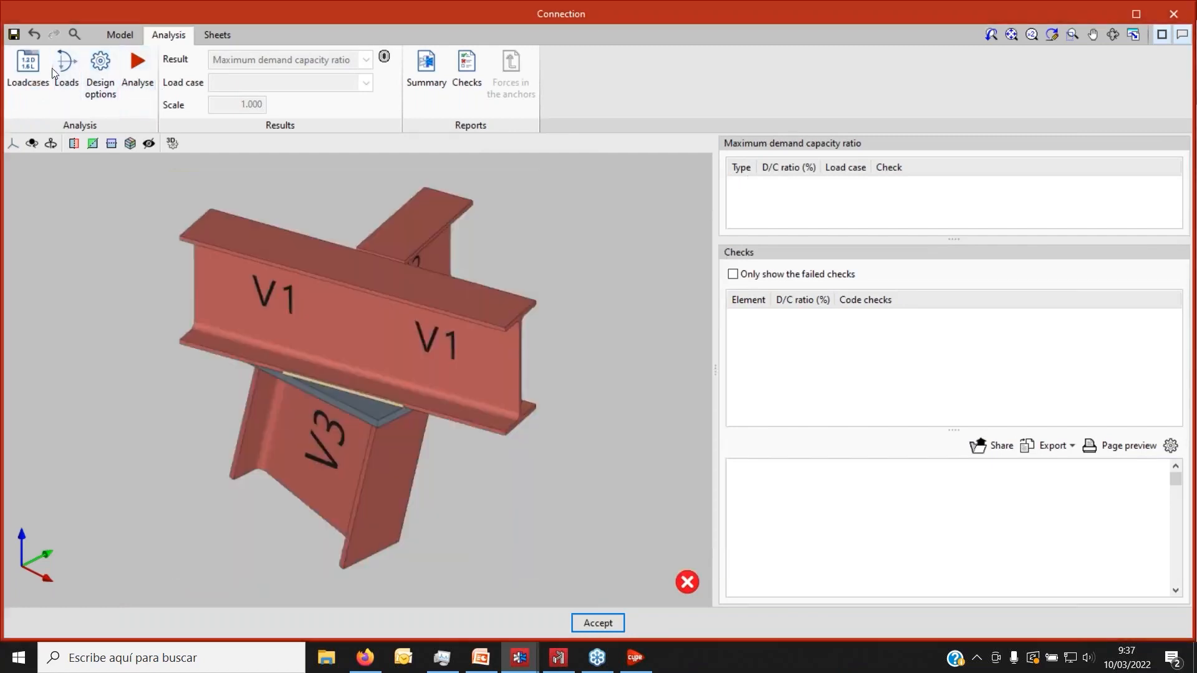
left_click(67, 72)
left_click(250, 276)
left_click(195, 292)
left_click(872, 193)
left_click(106, 85)
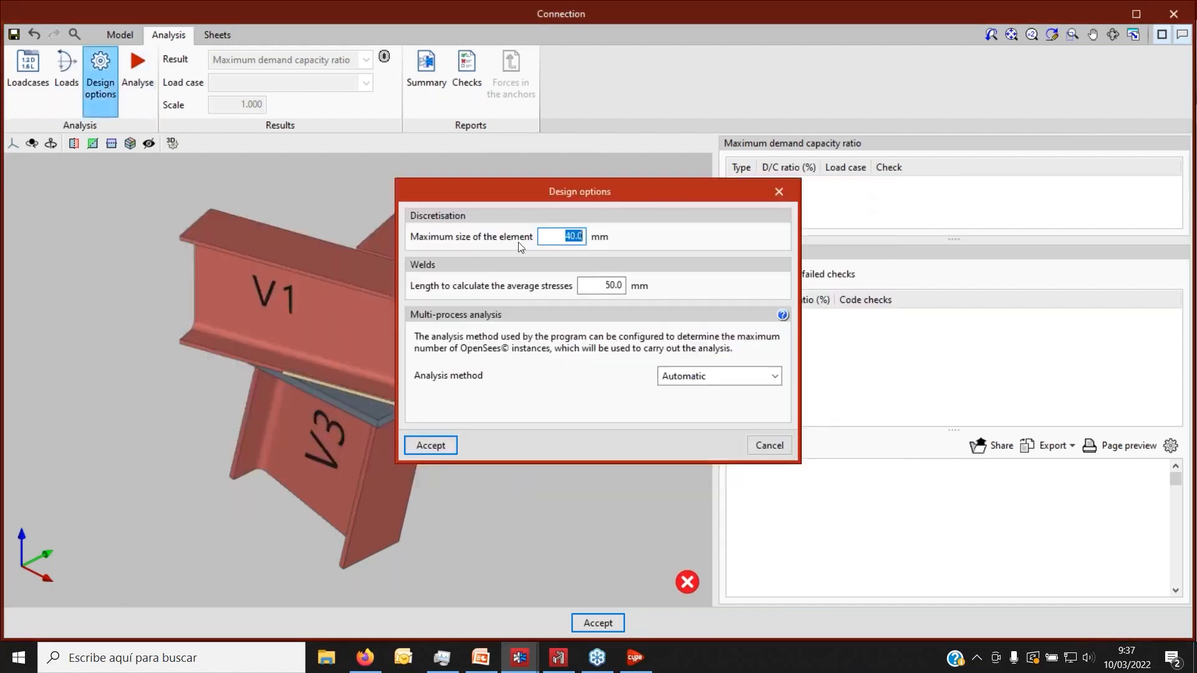
left_click(431, 445)
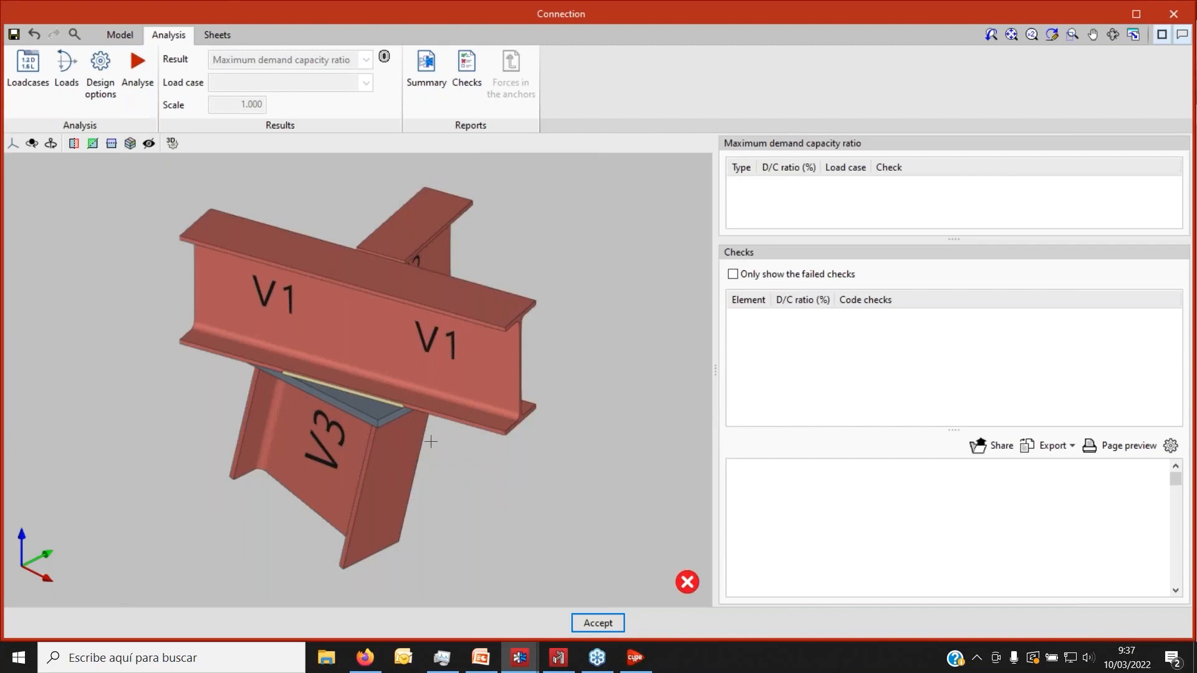
Try to analyse the connection, and switch to the CYPE Connect window holding the already analysed connection.
left_click(137, 72)
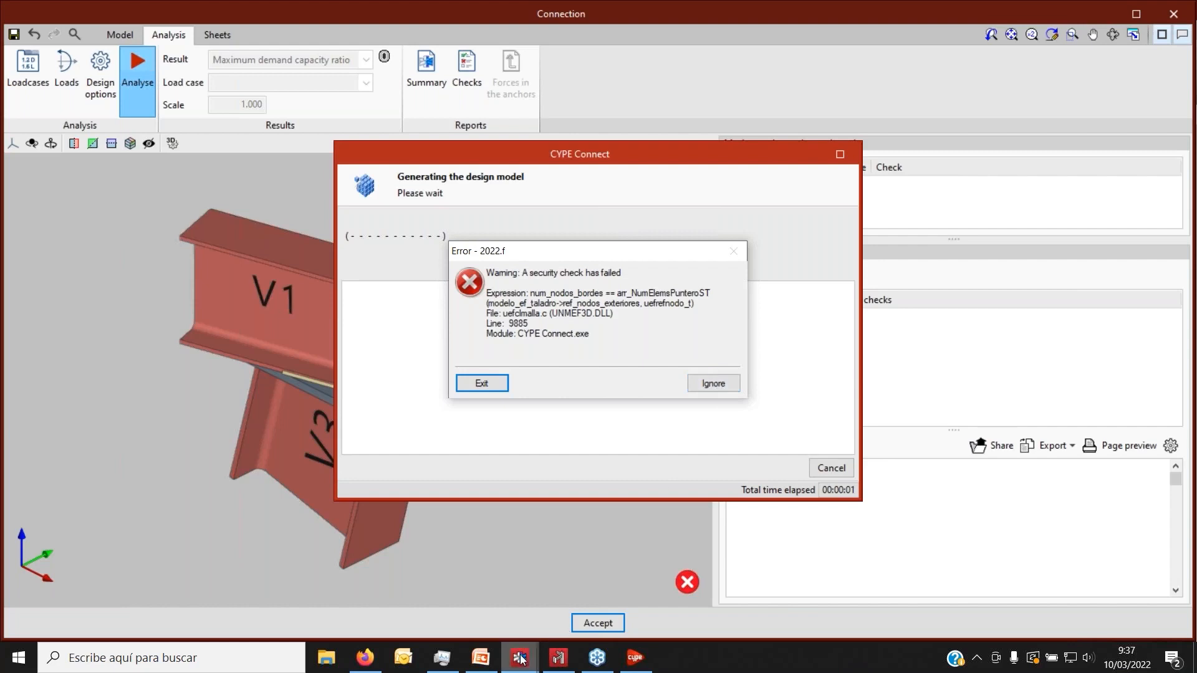
mouse_move(519, 658)
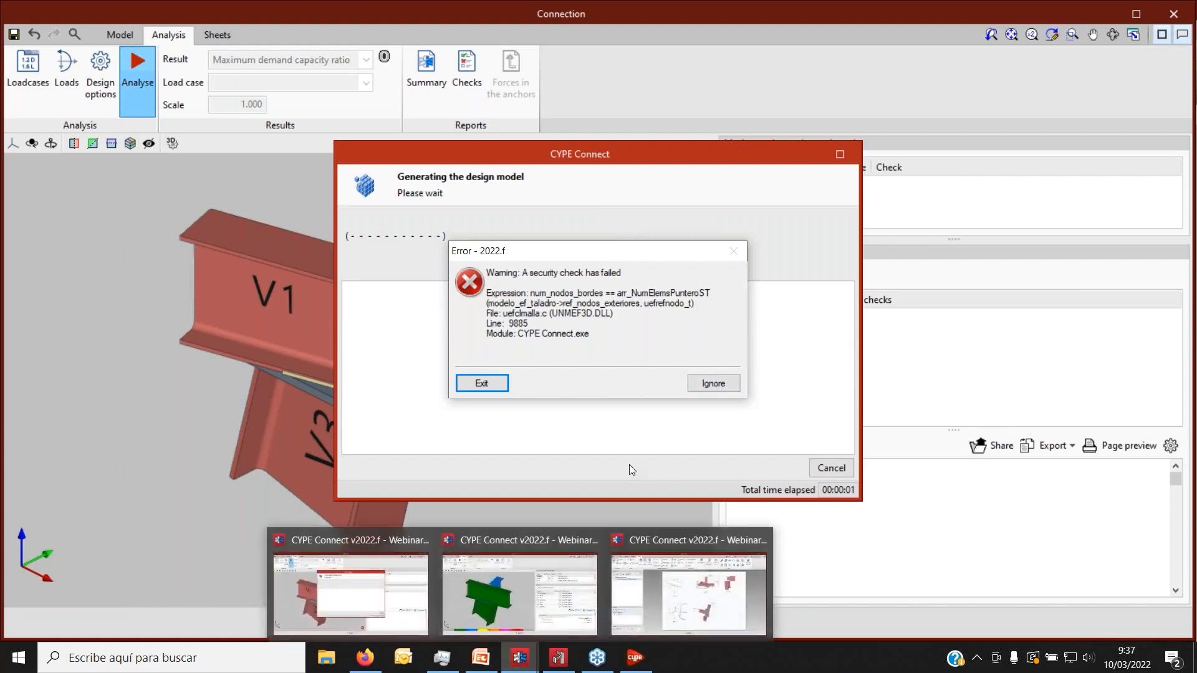
left_click(515, 595)
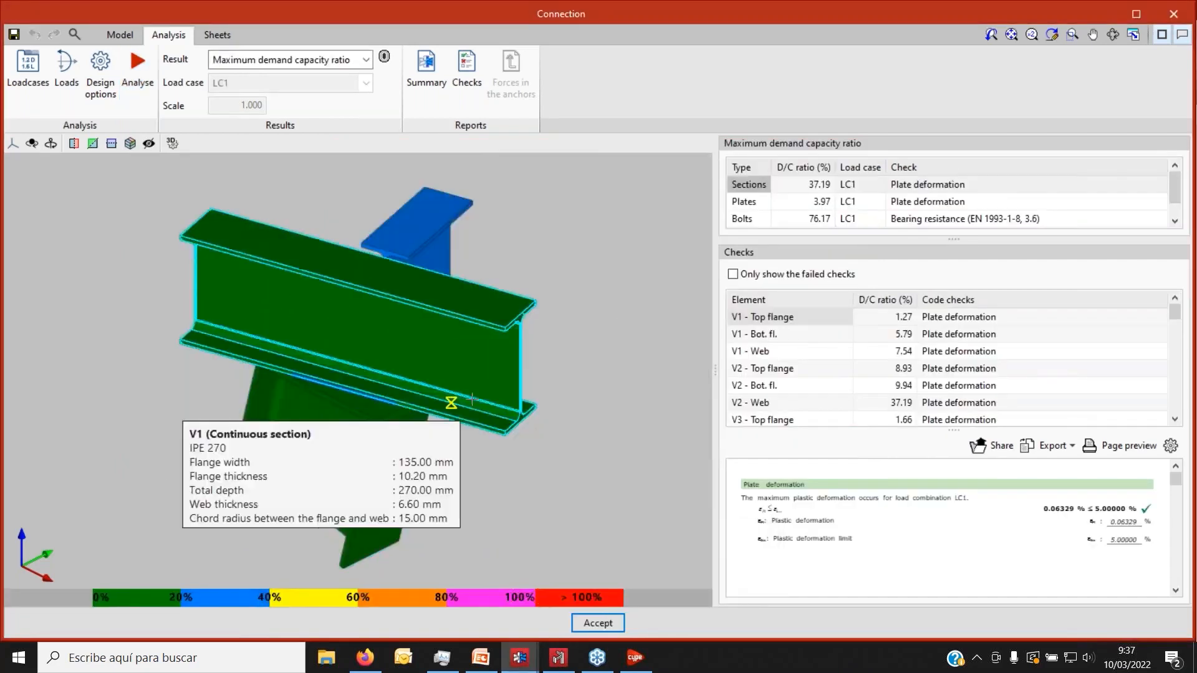
middle_click_drag(623, 269, 366, 302, "shift")
scroll(302, 318, "up", 3)
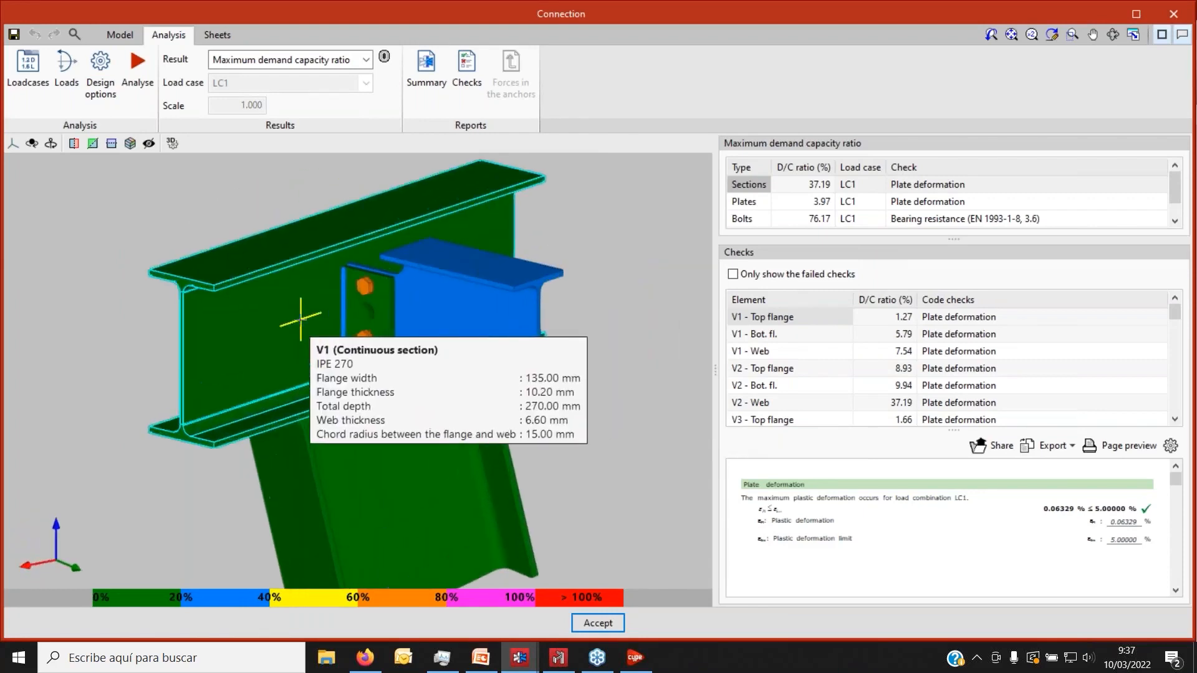
View the Von Mises stress, equivalent Von Mises deformation and displacement results for load case LC1.
left_click(272, 62)
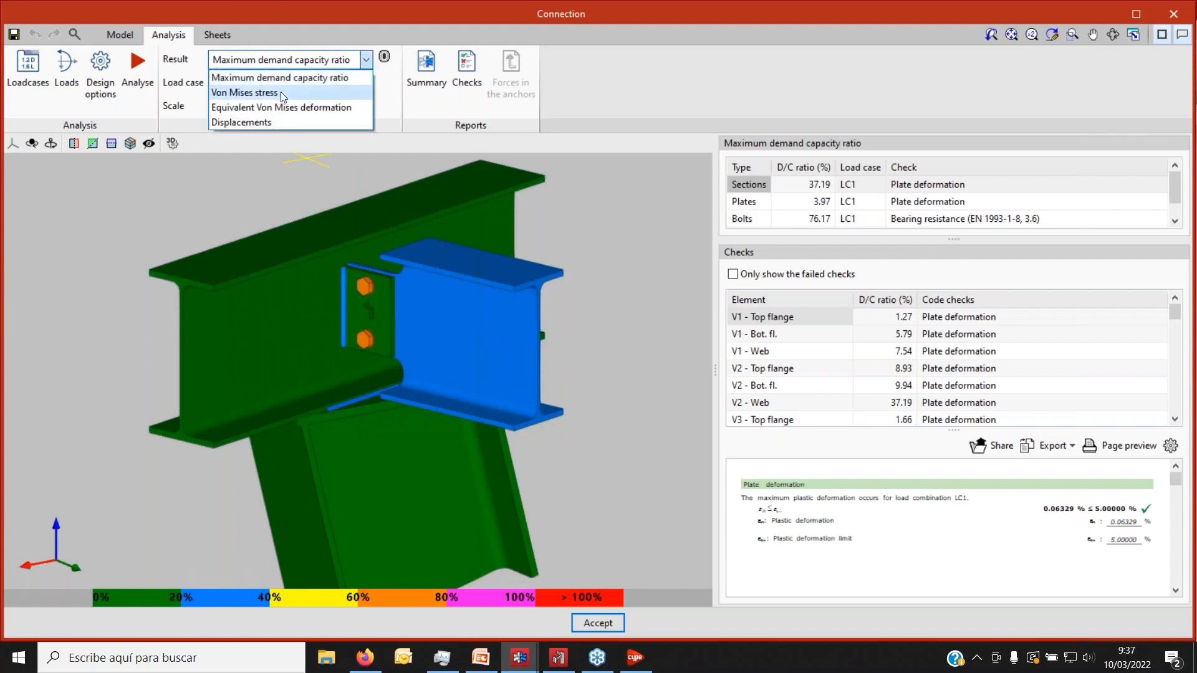
left_click(282, 94)
left_click(287, 59)
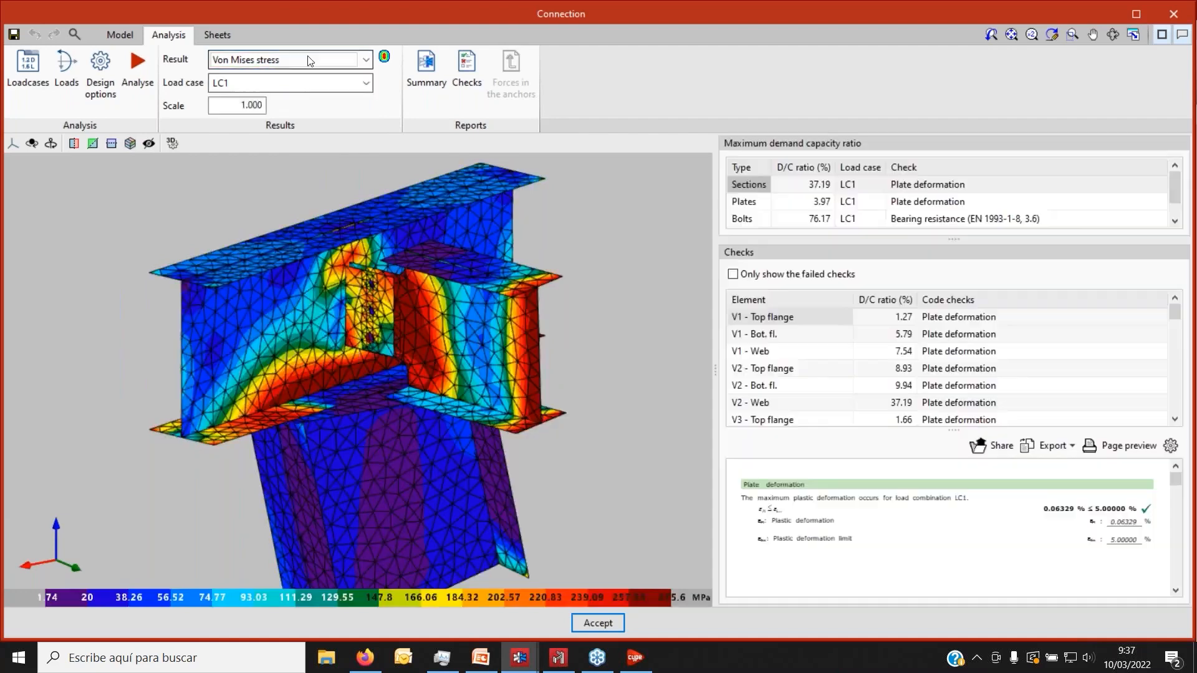
left_click(299, 107)
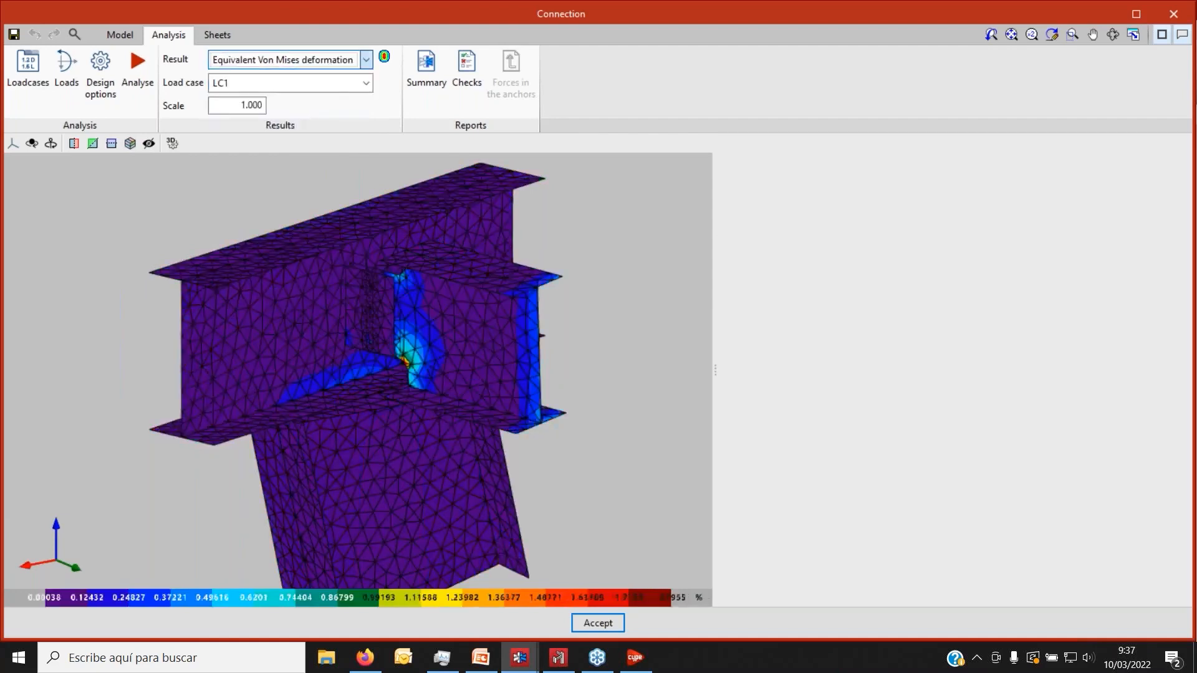
left_click(287, 60)
left_click(270, 122)
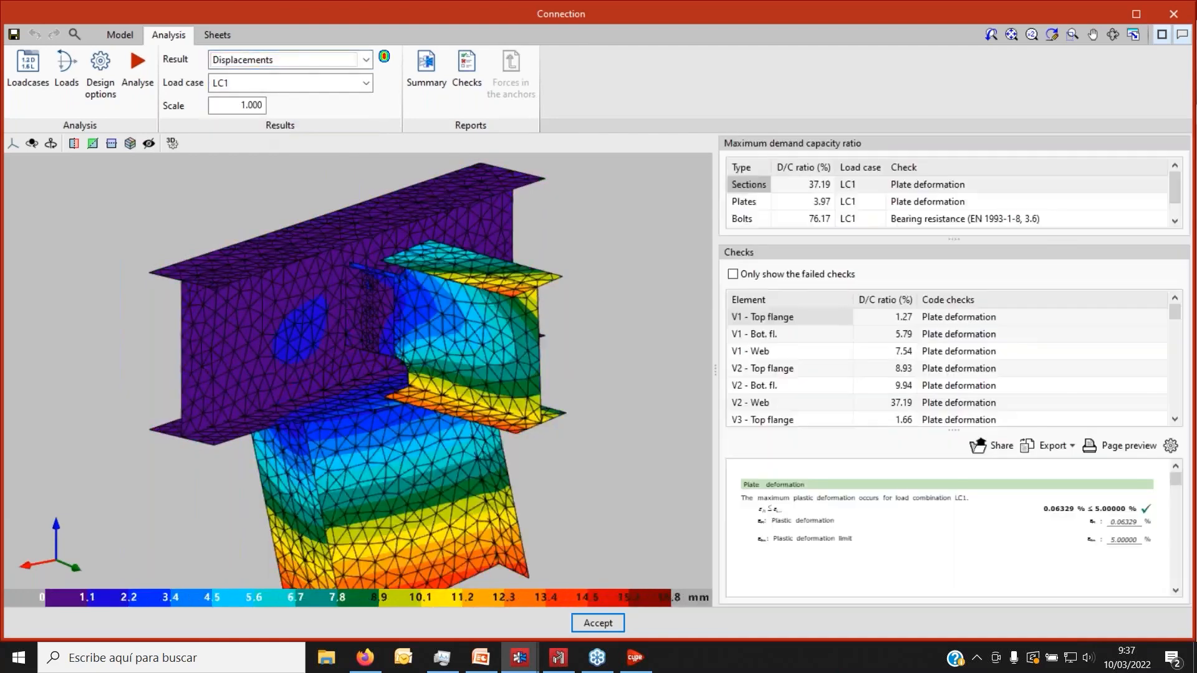
Display the Von Mises stress for LC1 with a deformation scale of 100.
left_click(272, 60)
left_click(275, 93)
double_click(238, 105)
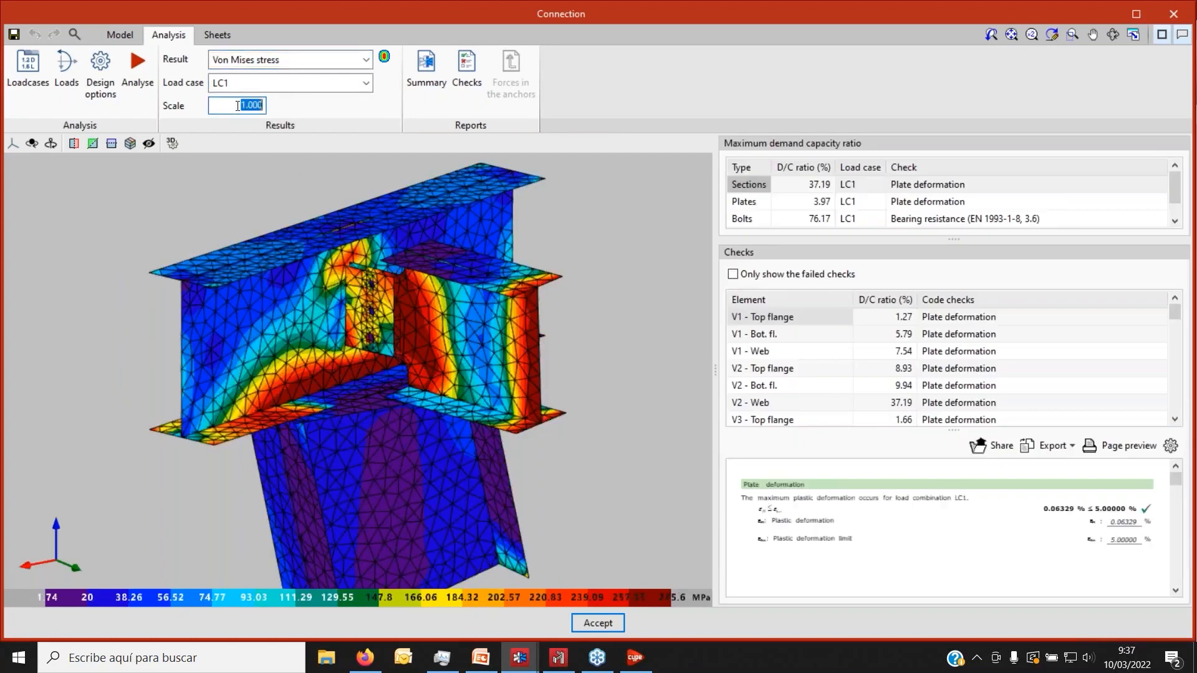
type("100")
key("Return")
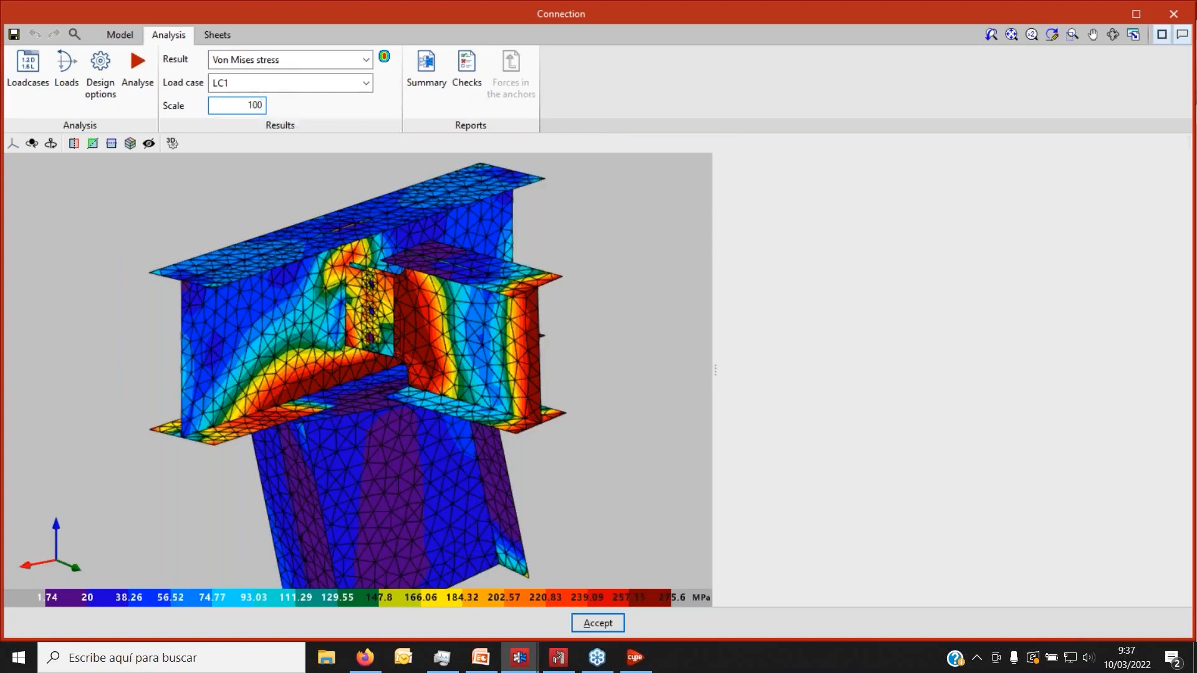
Set the deformation scale to 10, and examine the stresses around the bolted plate and V1's web.
double_click(237, 106)
type("10")
key("Return")
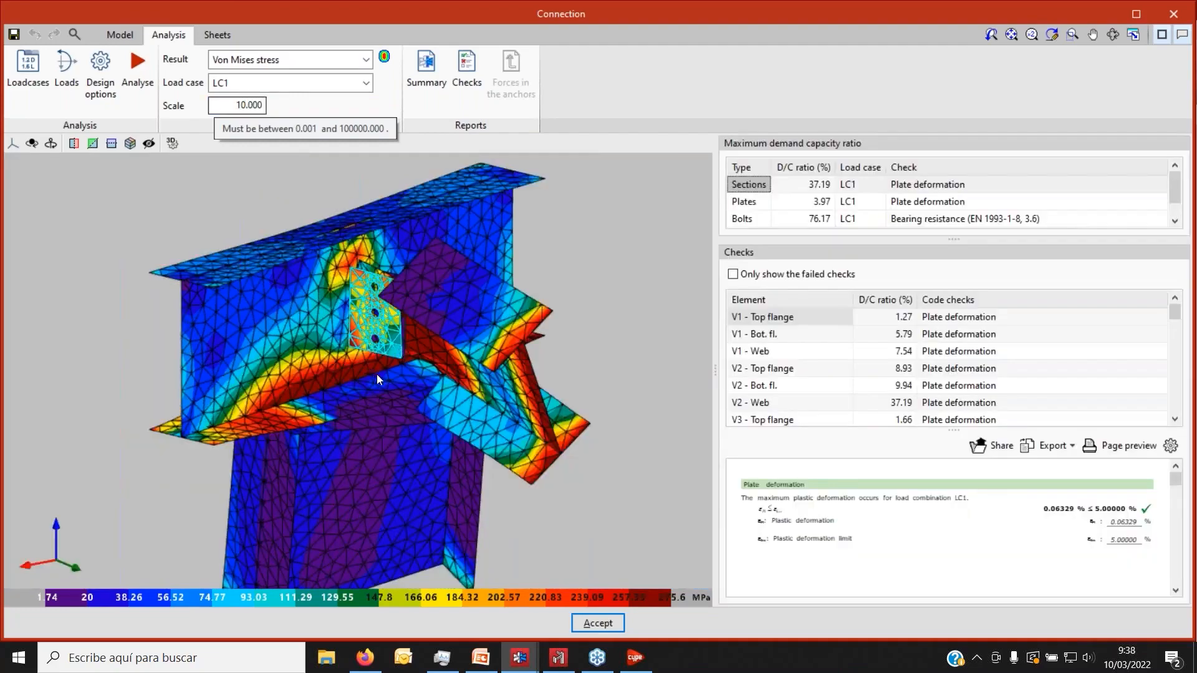
middle_click_drag(585, 298, 248, 368, "shift")
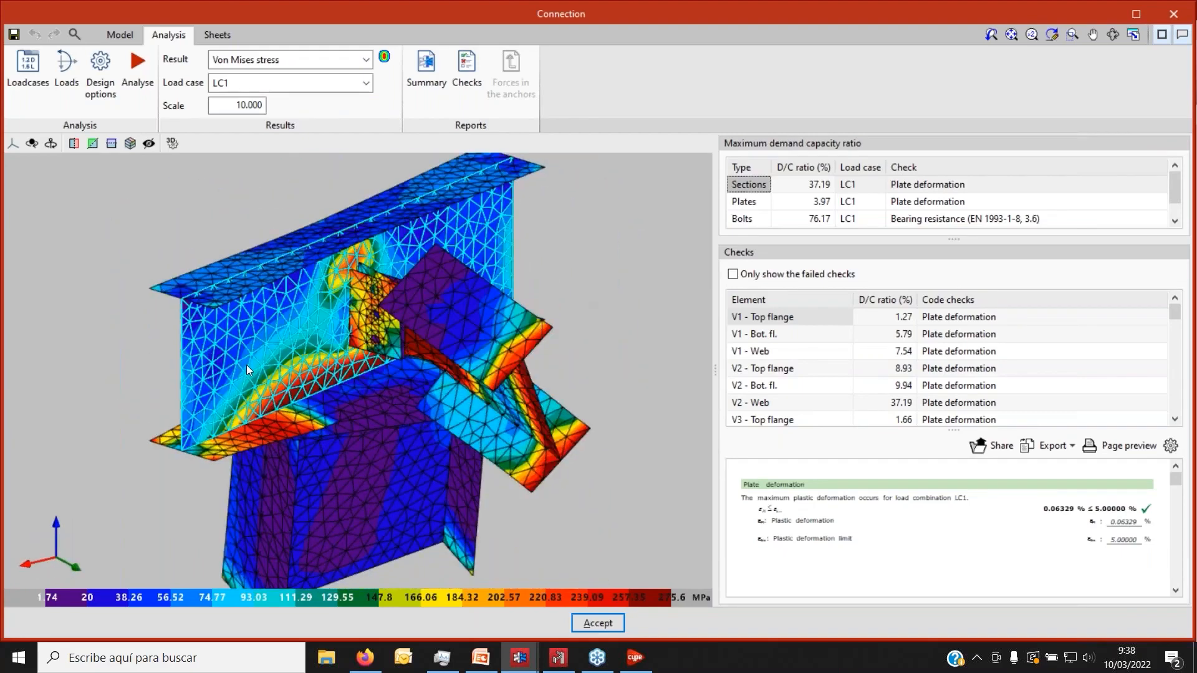
scroll(229, 284, "up", 2)
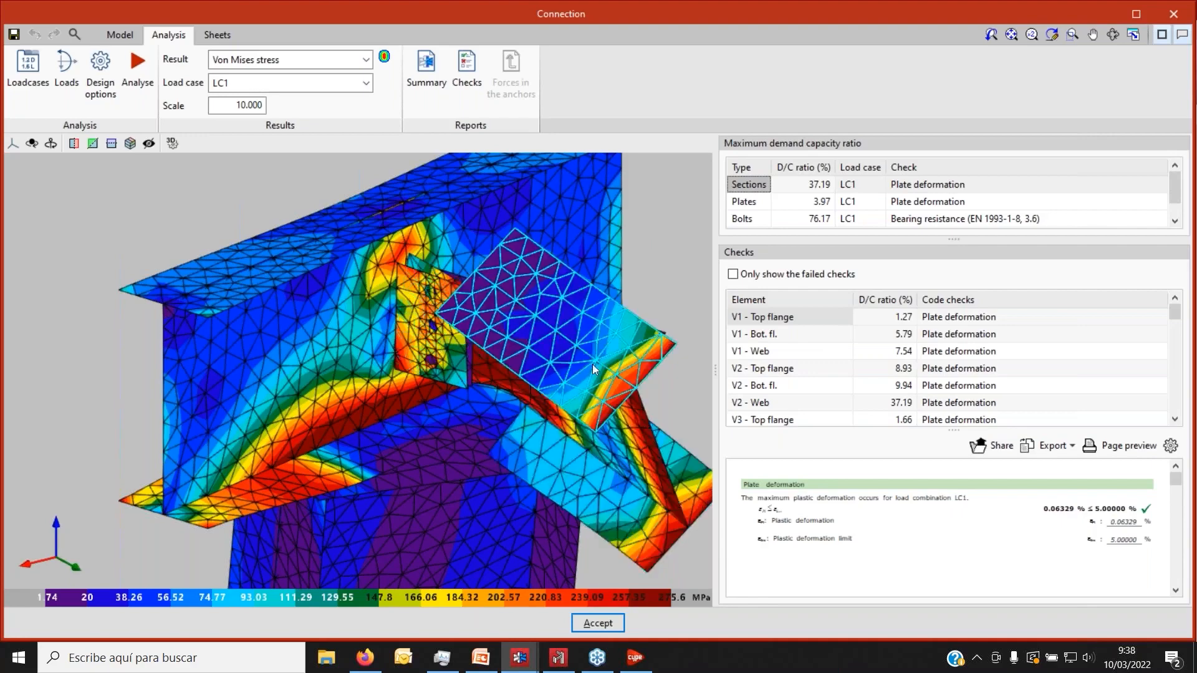
scroll(372, 342, "up", 1)
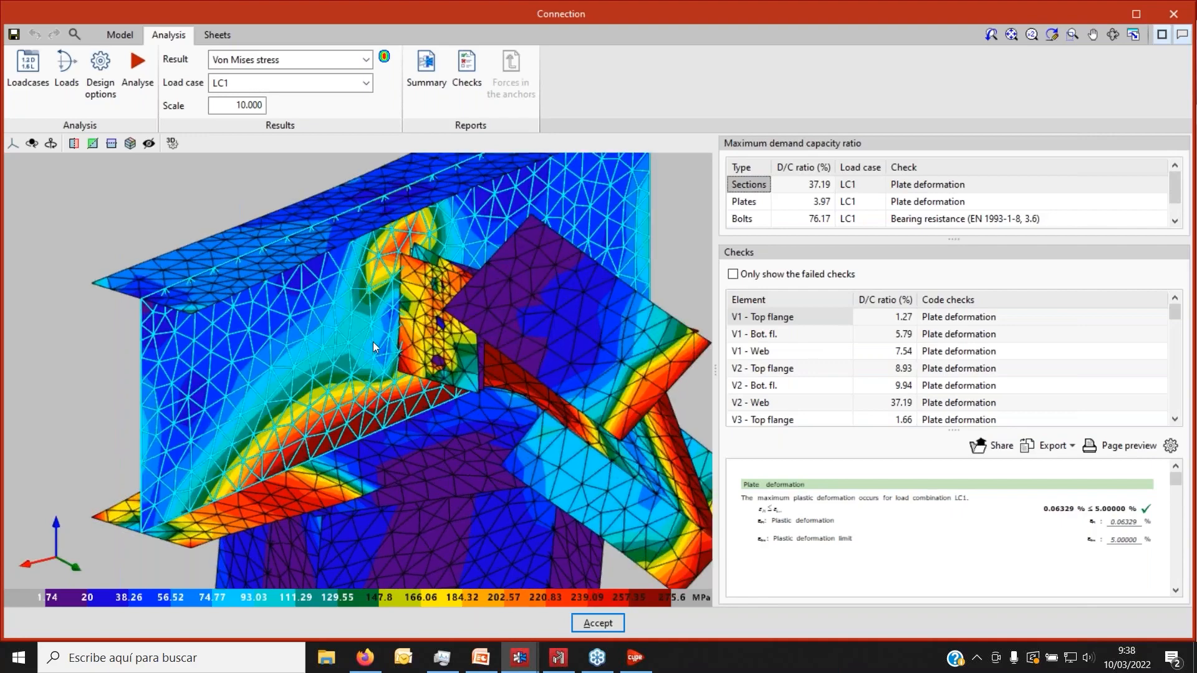
scroll(373, 342, "up", 4)
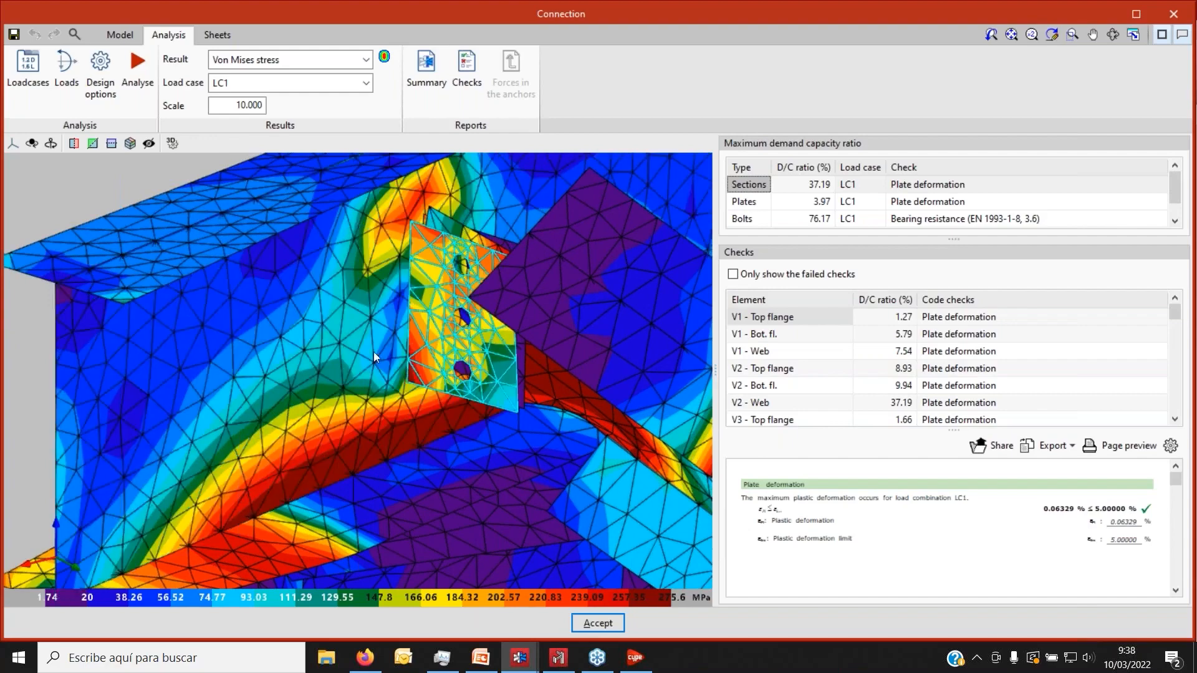
scroll(380, 353, "down", 4)
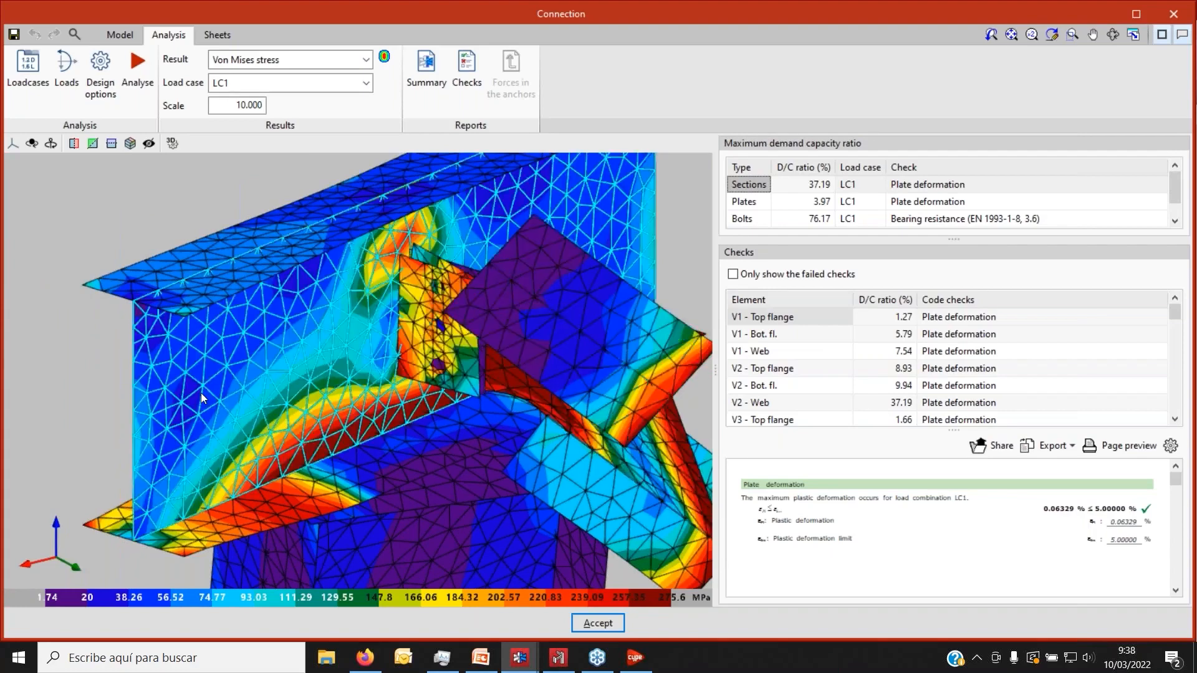
Generate the summary report with connection components, loads, checks and notes, and look through its component tables.
left_click(427, 88)
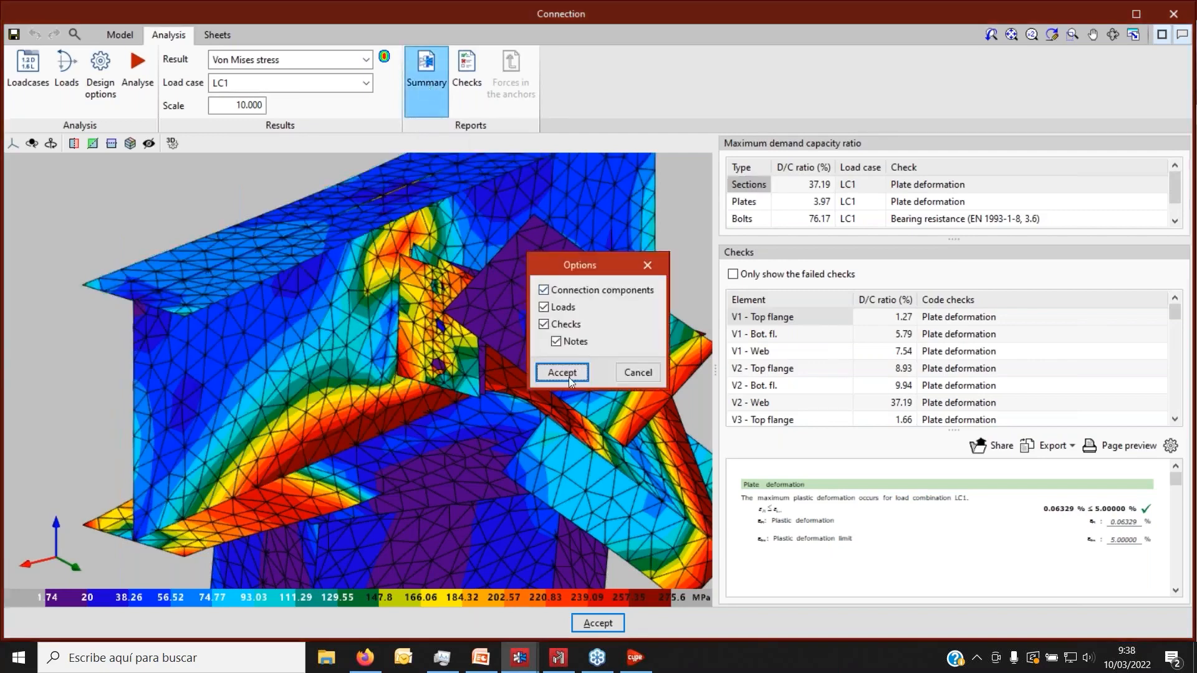
left_click(571, 374)
scroll(527, 275, "down", 4)
scroll(527, 277, "up", 4)
scroll(542, 218, "down", 5)
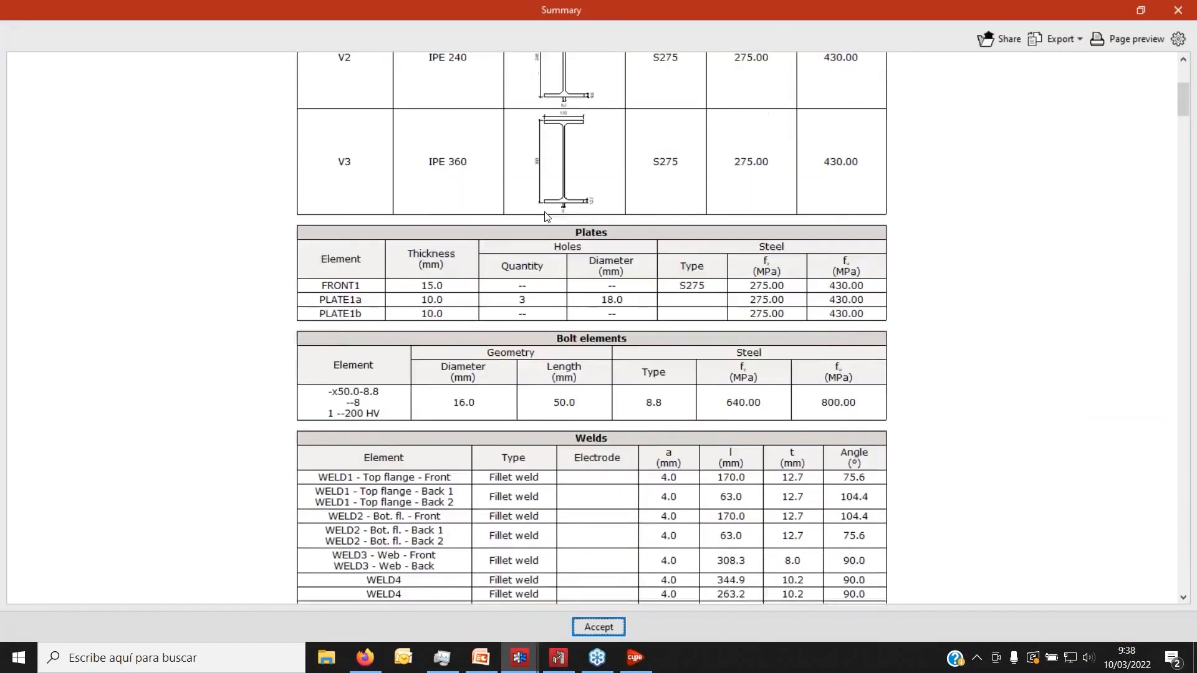
Review the weld, load, elongation and bolt resistance tables in the summary report, and close the report.
scroll(545, 216, "down", 5)
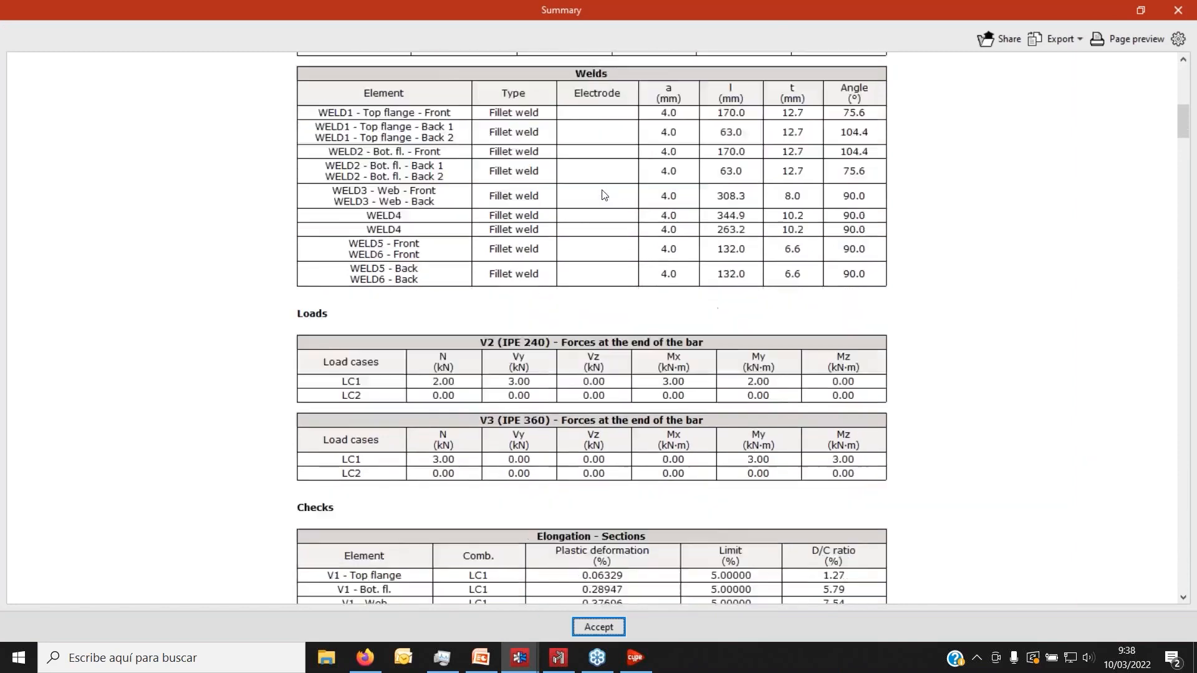
scroll(603, 194, "down", 5)
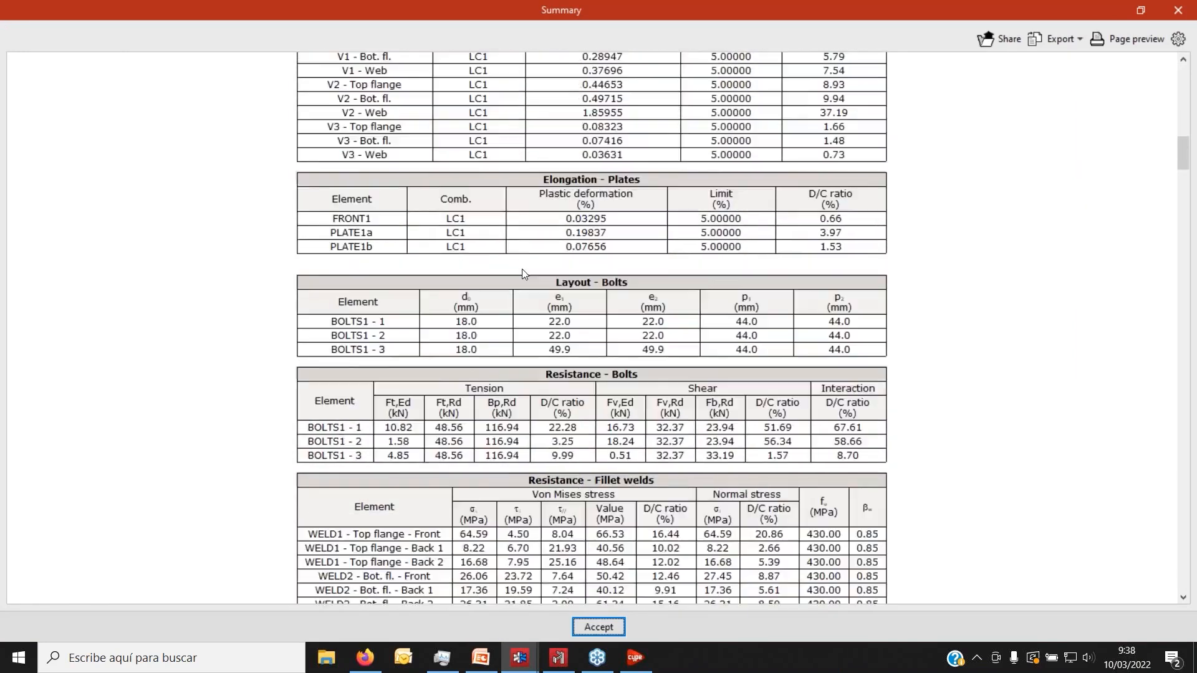
scroll(523, 274, "up", 4)
scroll(527, 208, "down", 8)
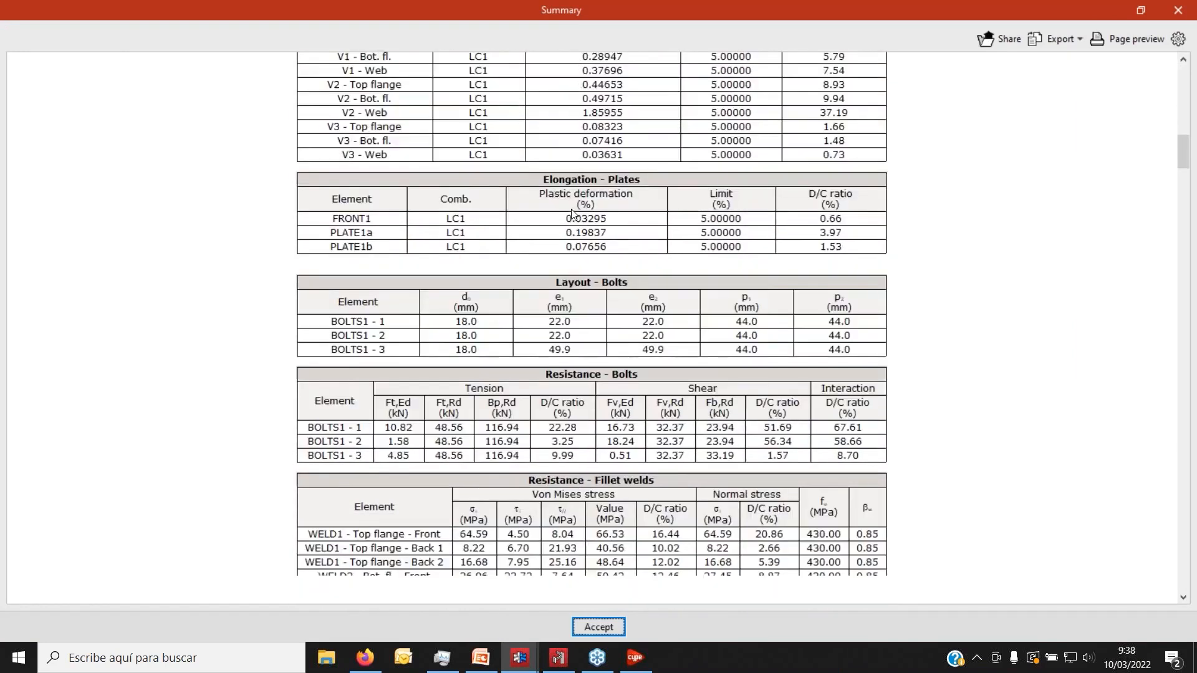
scroll(574, 214, "up", 1)
scroll(573, 214, "down", 3)
left_click(1180, 10)
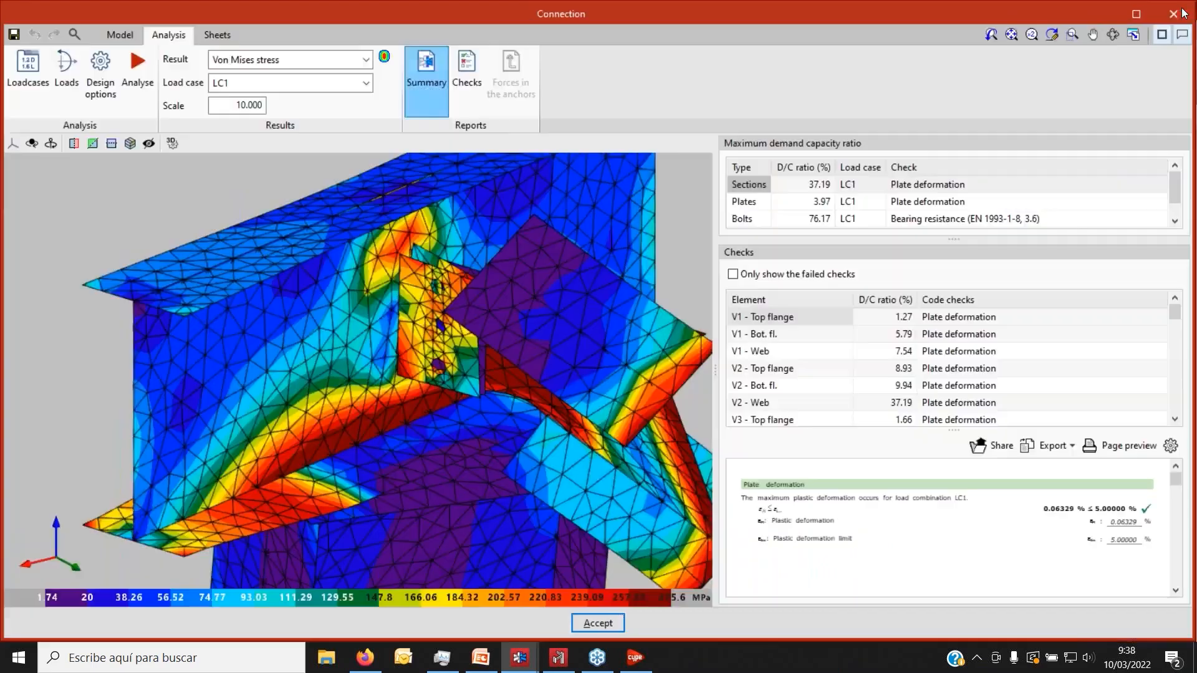
Generate the full checks report, look through it as far as the bolt bearing resistance check, and close it.
left_click(466, 80)
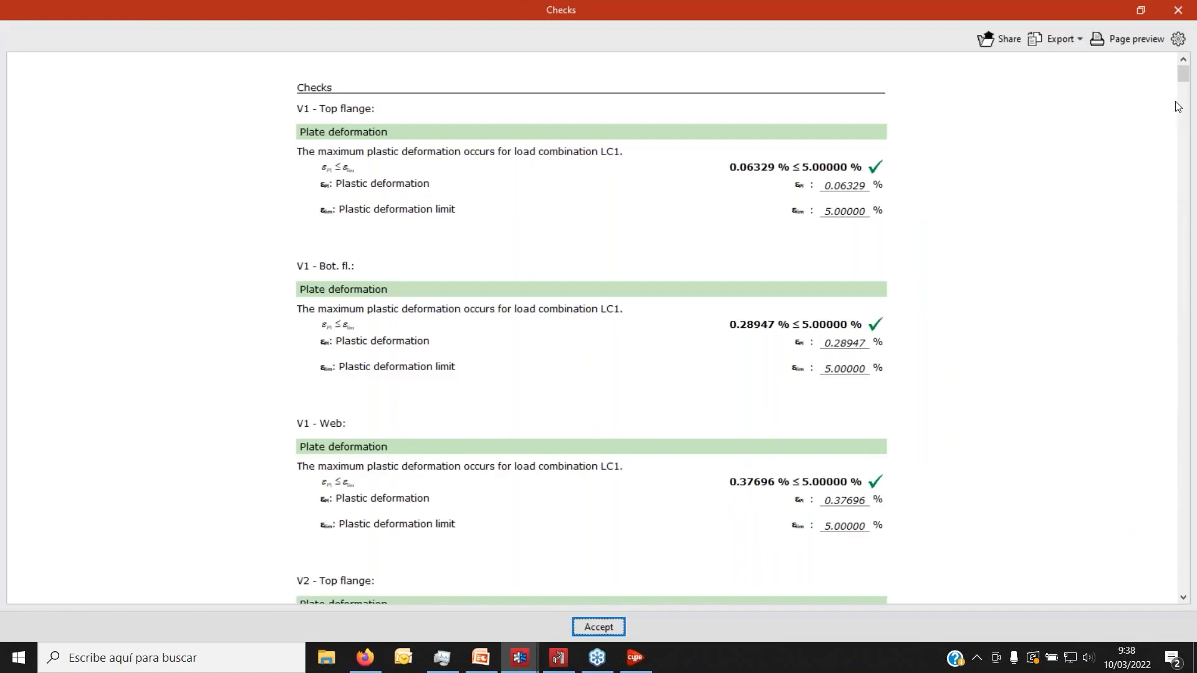
scroll(1184, 124, "down", 10)
left_click_drag(1182, 134, 1183, 248)
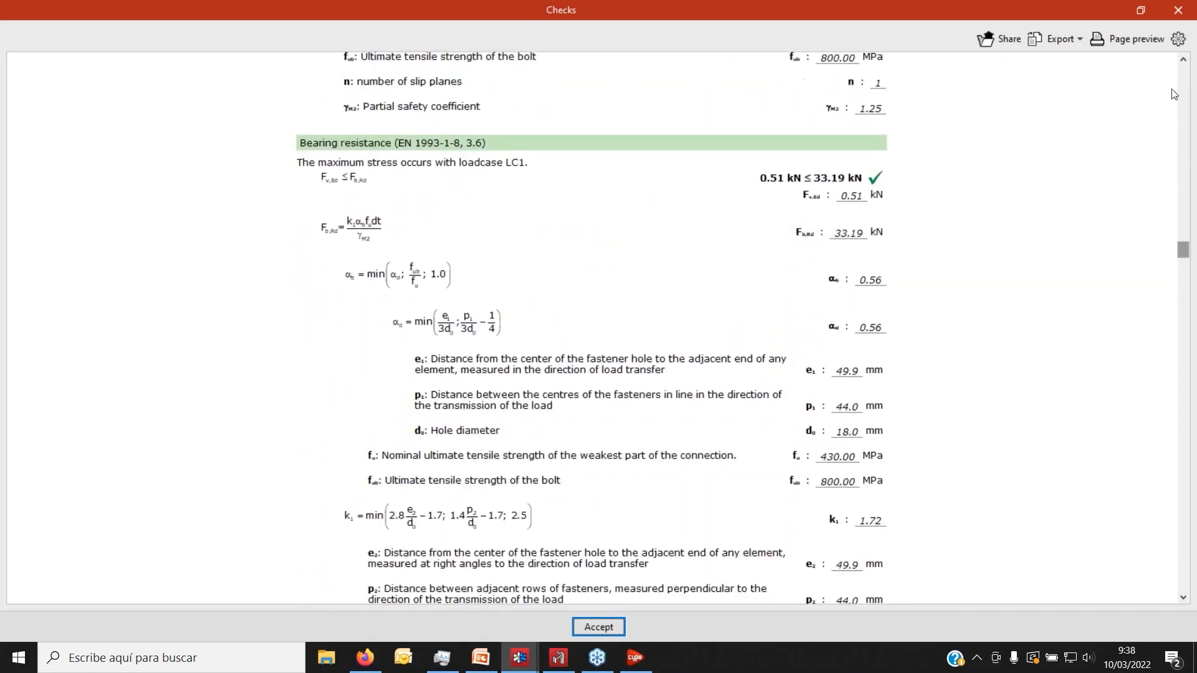
left_click(1179, 9)
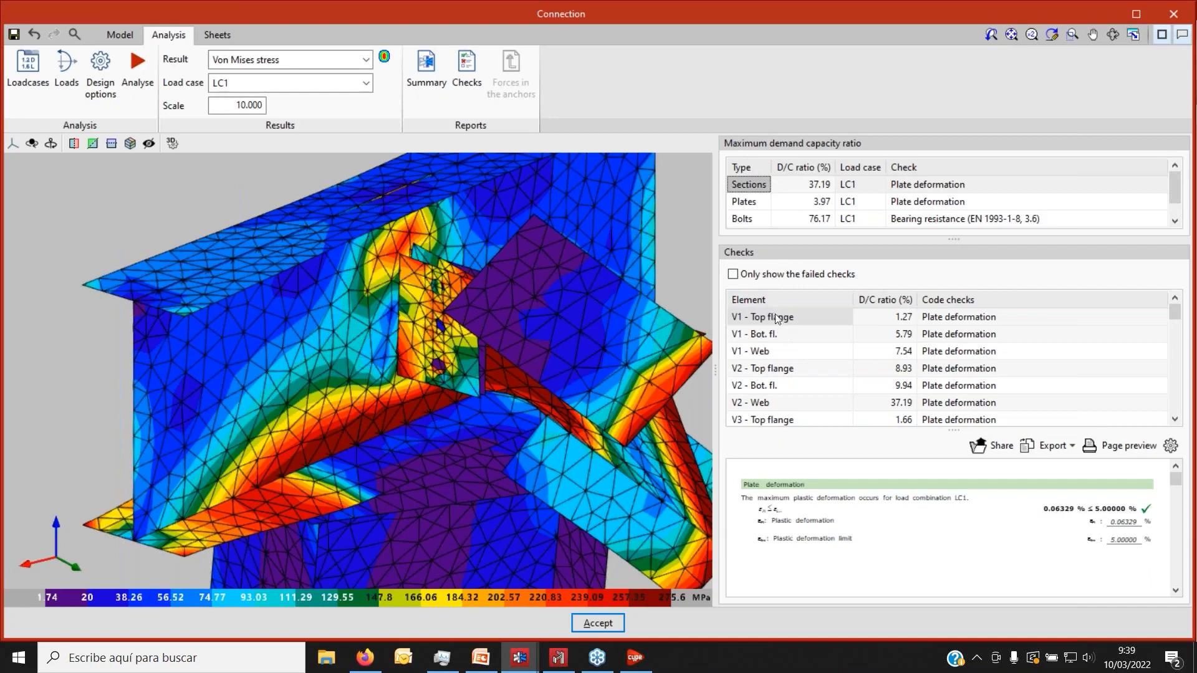
Inspect the individual plate deformation checks for V1's bottom flange, FRONT1, PLATE1a and PLATE1b.
left_click(780, 340)
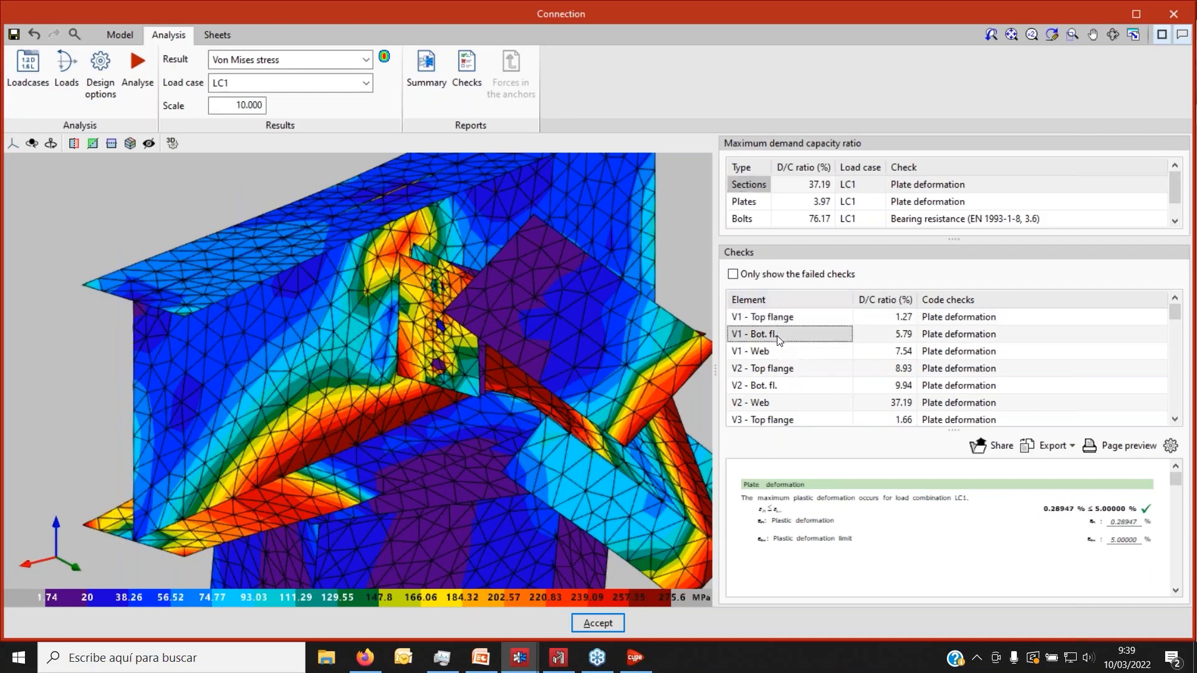
scroll(780, 352, "down", 2)
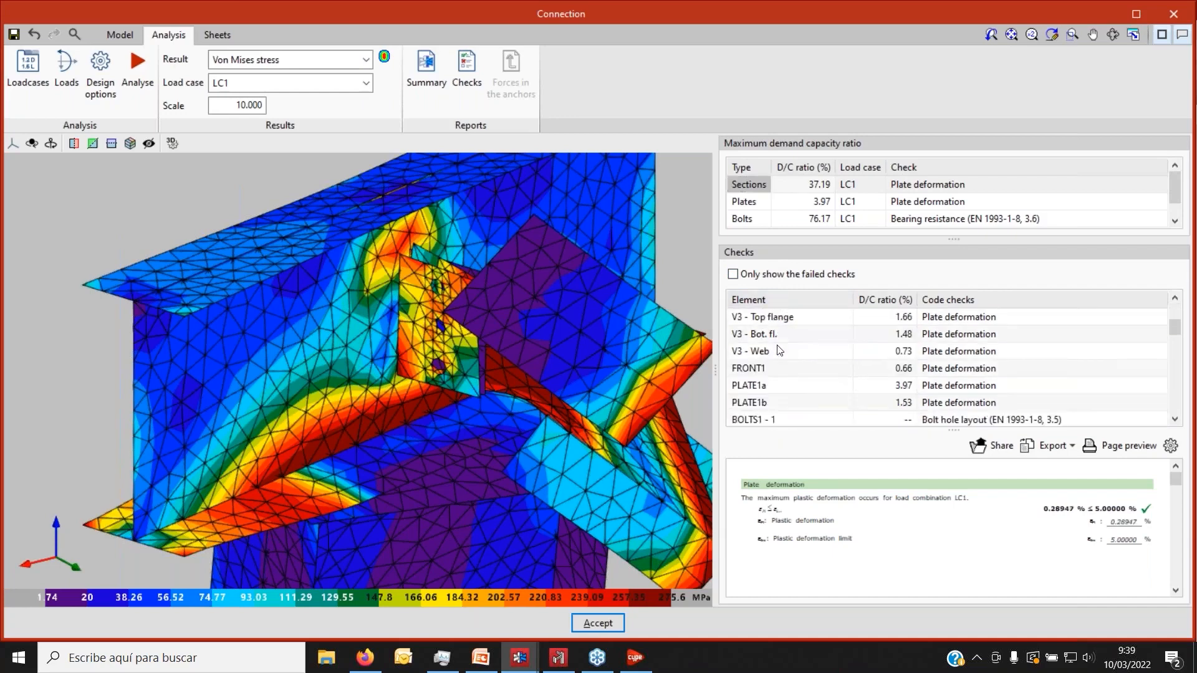
left_click(778, 368)
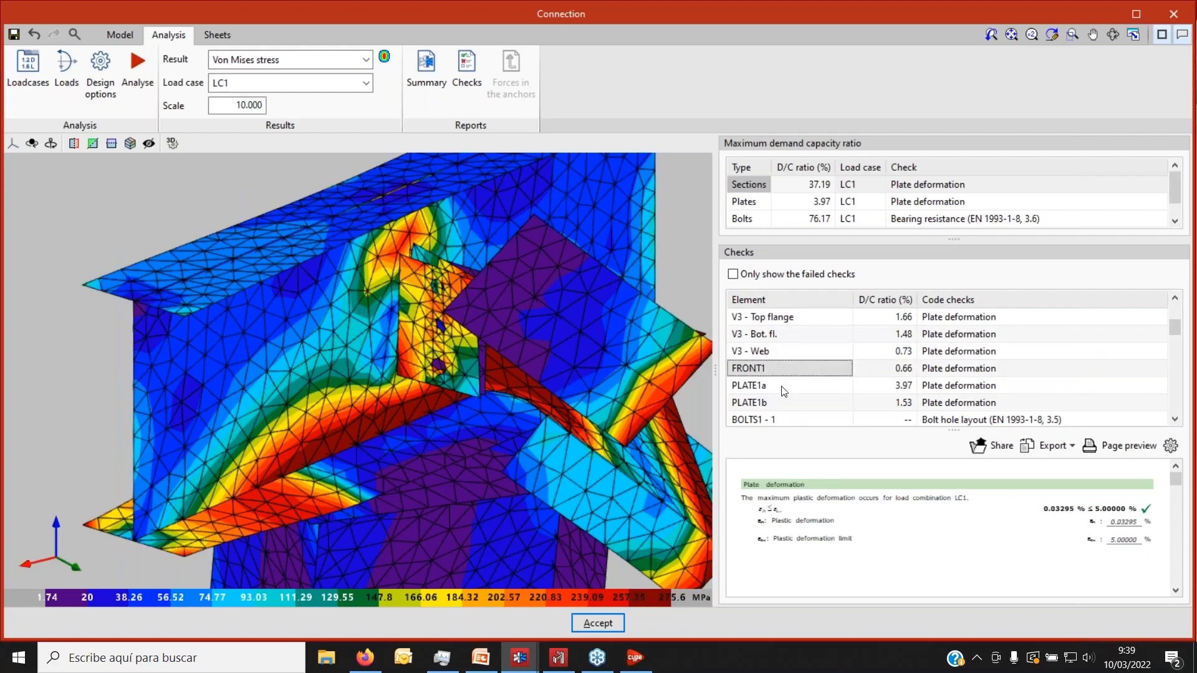
left_click(782, 387)
left_click(781, 403)
Show the shear resistance check of BOLTS1 - 1, look through the bolt and weld checks, and enlarge the check details area.
left_click(785, 420)
scroll(826, 465, "down", 3)
left_click(809, 420)
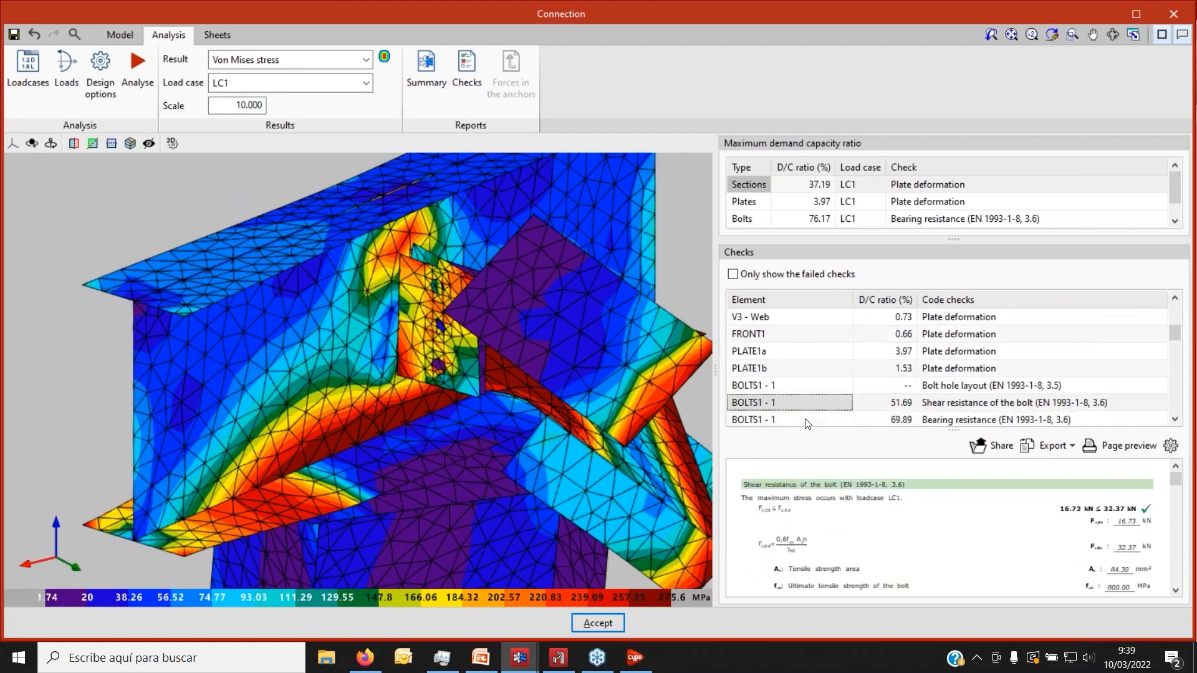
scroll(804, 392, "down", 5)
scroll(801, 386, "up", 2)
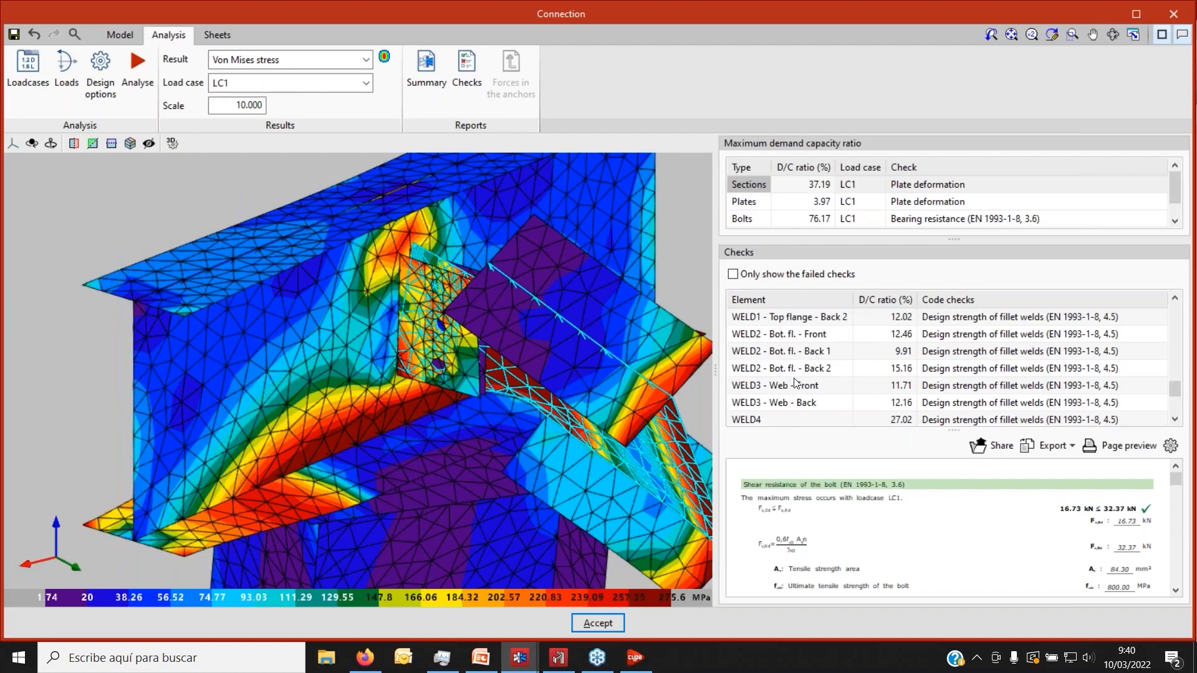
left_click_drag(854, 429, 854, 365)
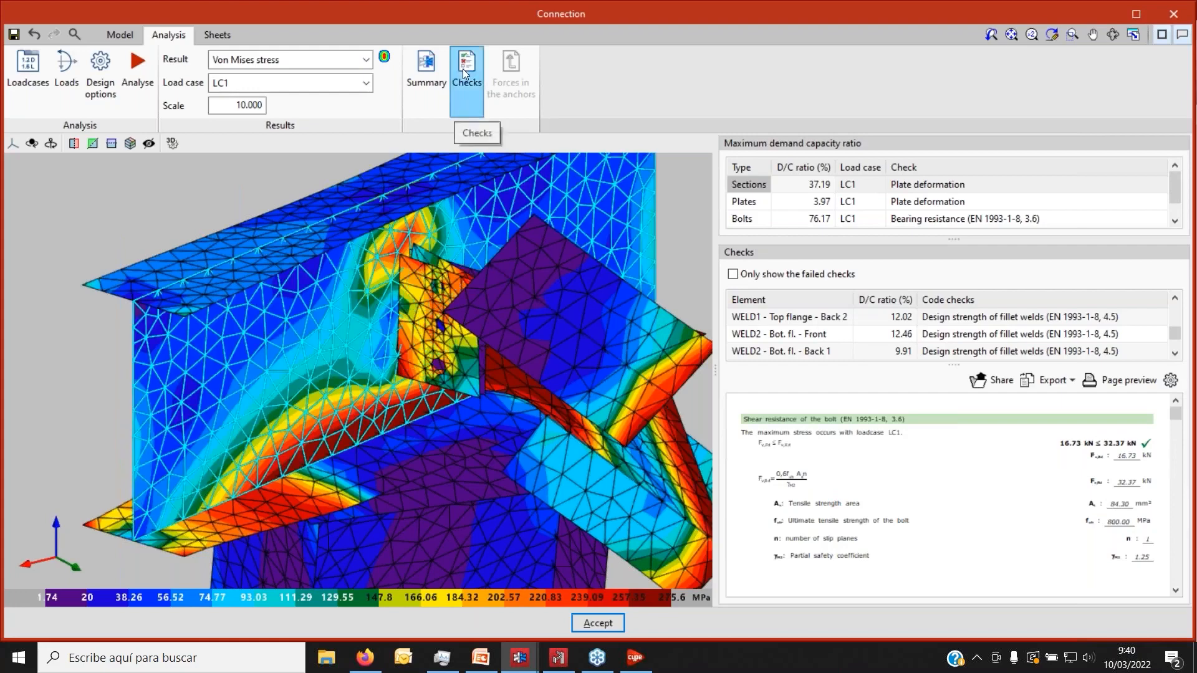
Reopen the checks report and examine the hole layout, shear, bearing and combined shear and tension checks of BOLTS1 - 1.
left_click(477, 91)
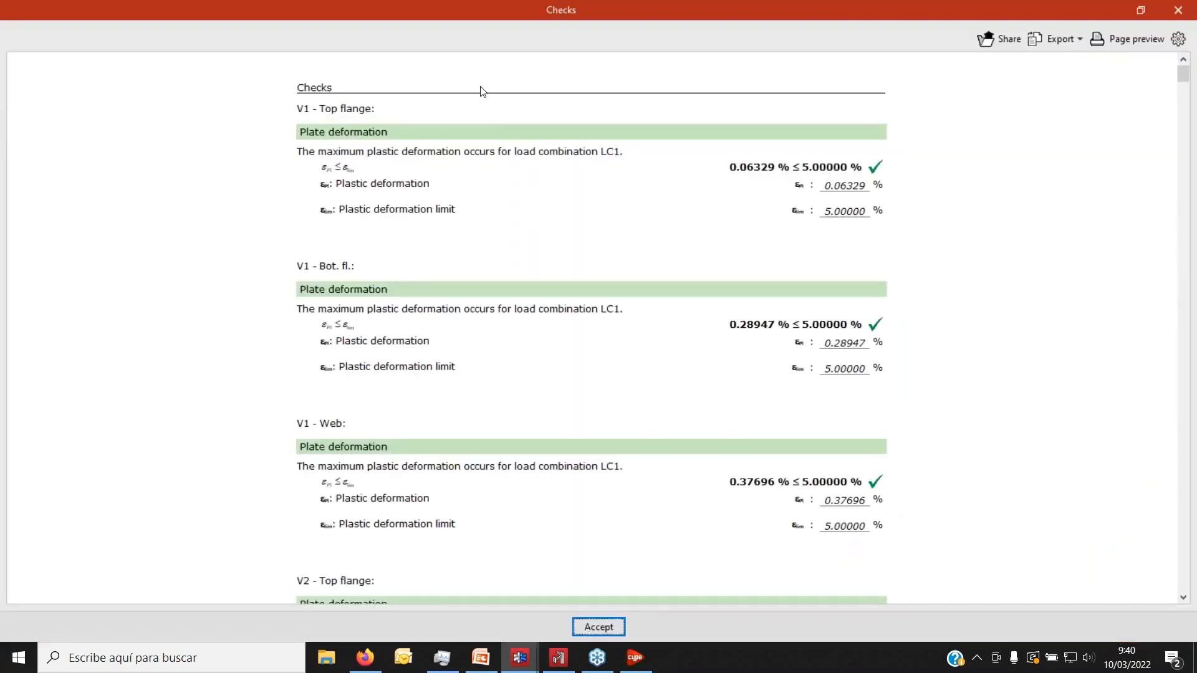
scroll(1184, 78, "down", 3)
scroll(1184, 87, "down", 10)
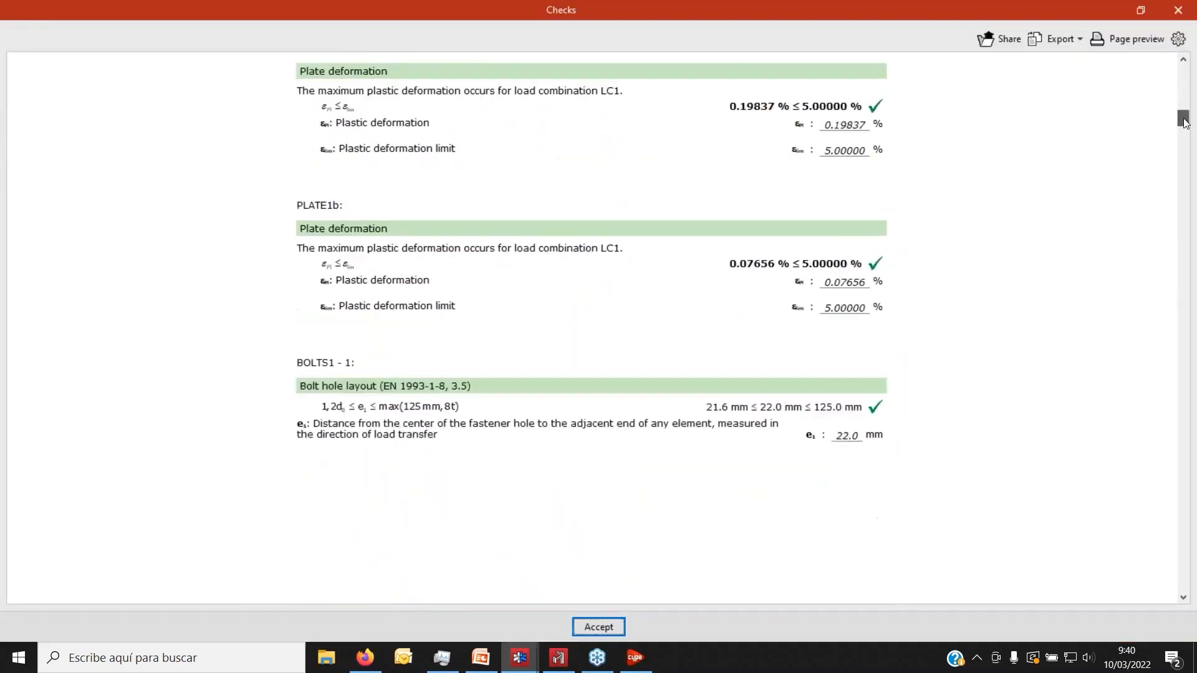
scroll(676, 239, "up", 3)
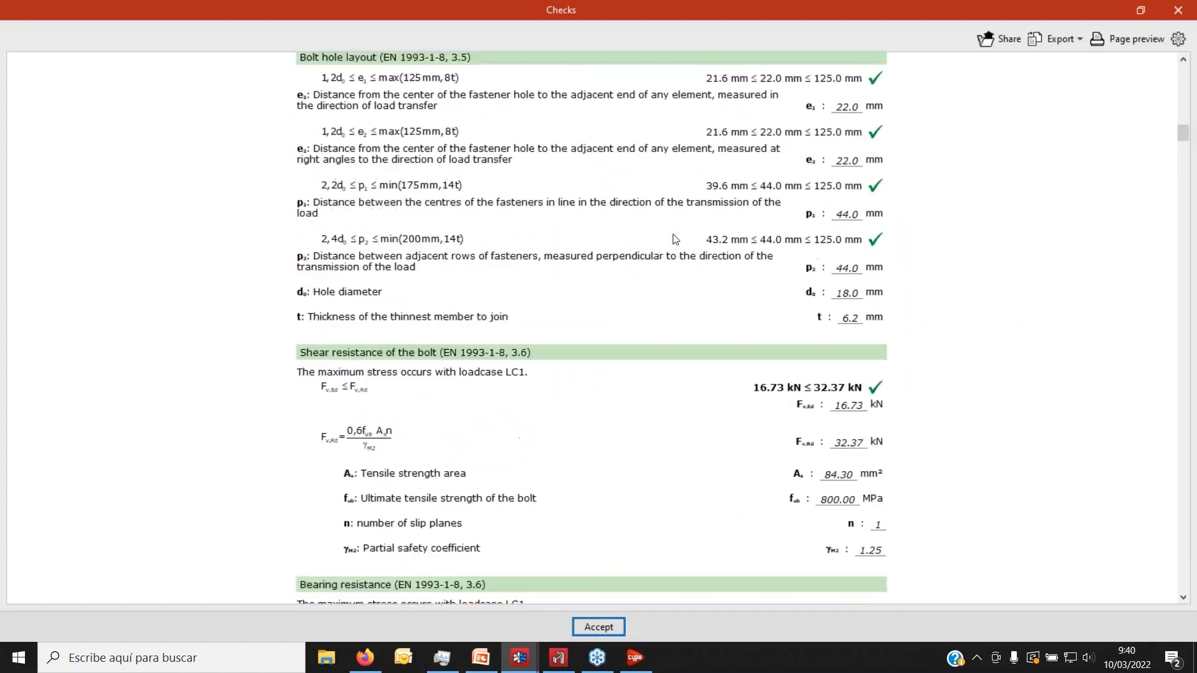
scroll(504, 252, "down", 5)
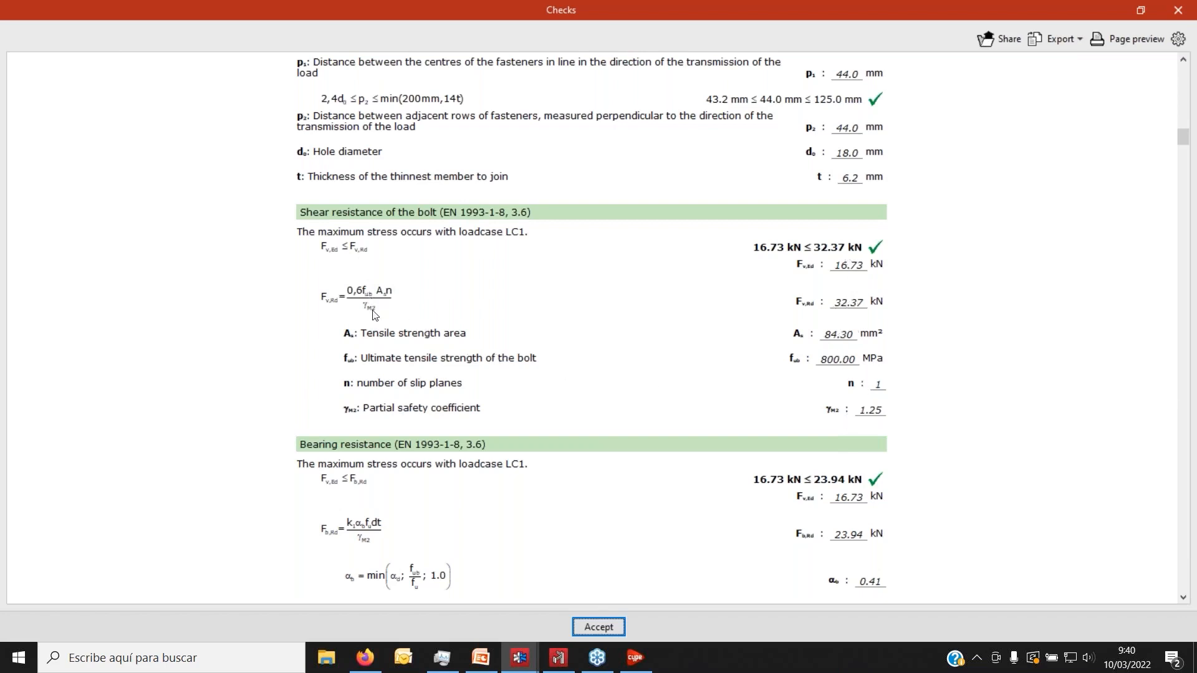
scroll(376, 324, "down", 8)
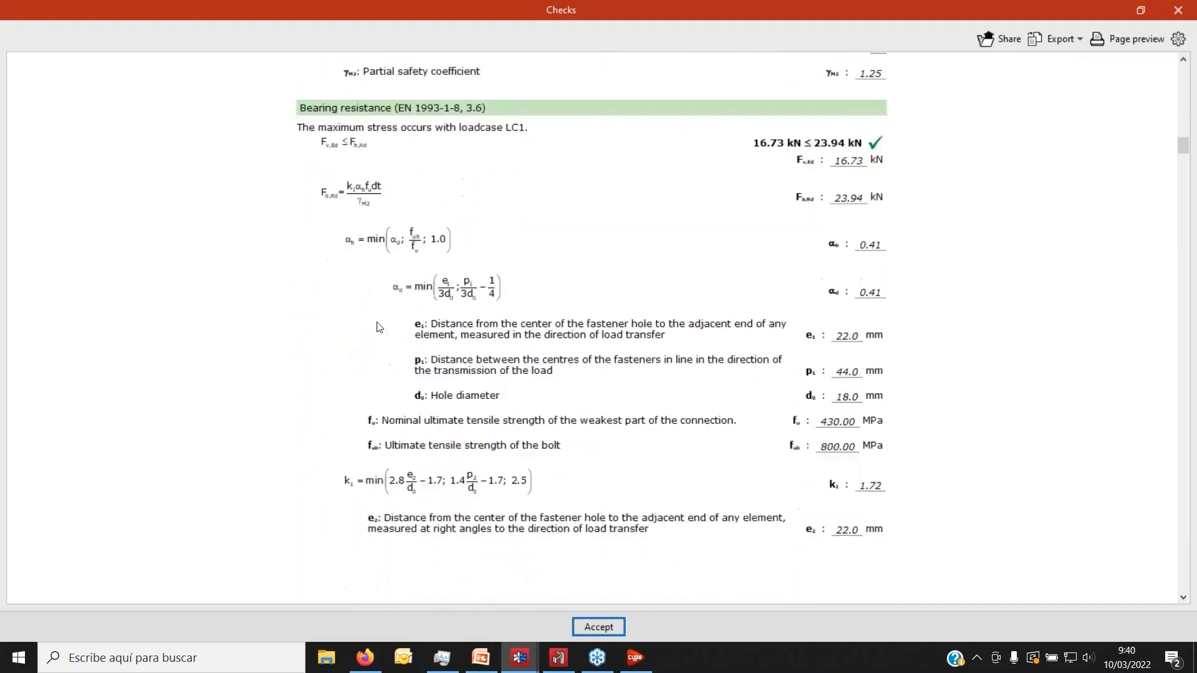
scroll(377, 324, "down", 11)
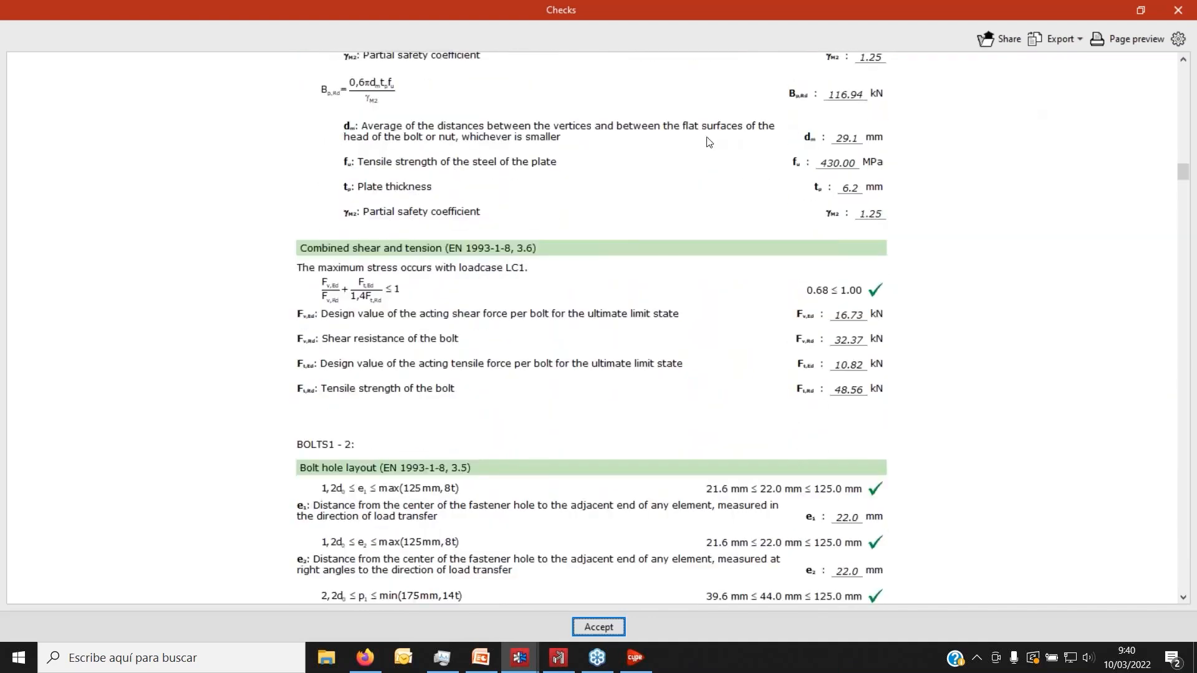
View the export formats offered for the checks report, and close the report without exporting.
left_click(1052, 39)
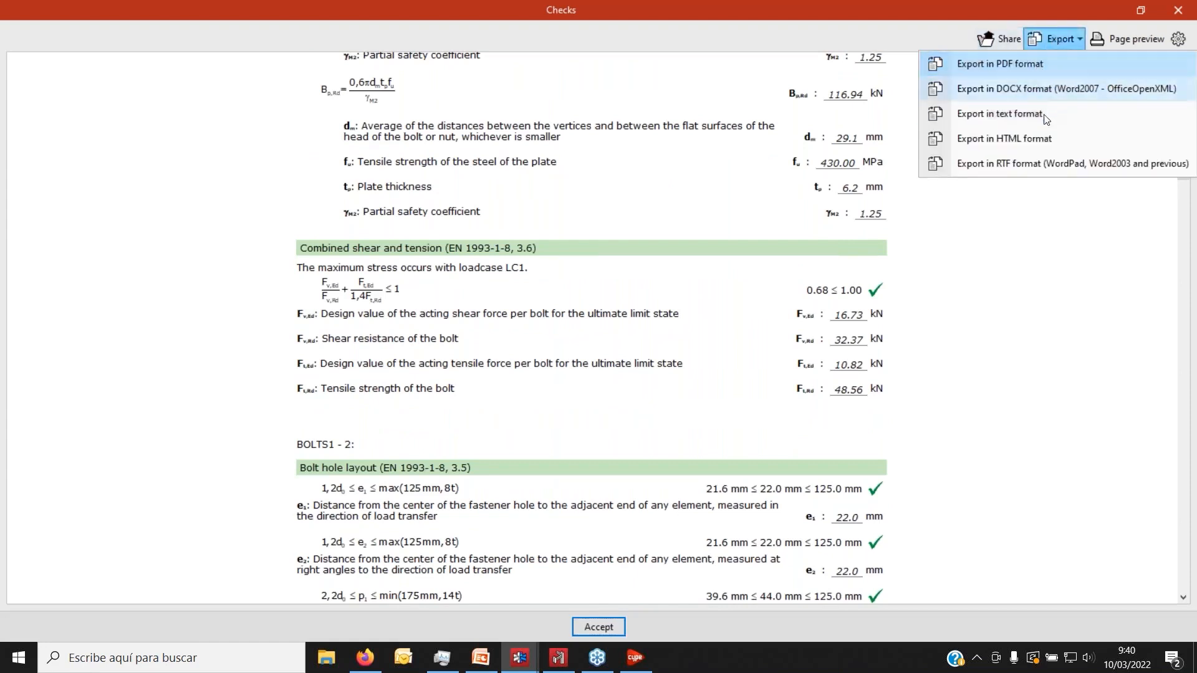
left_click(1052, 37)
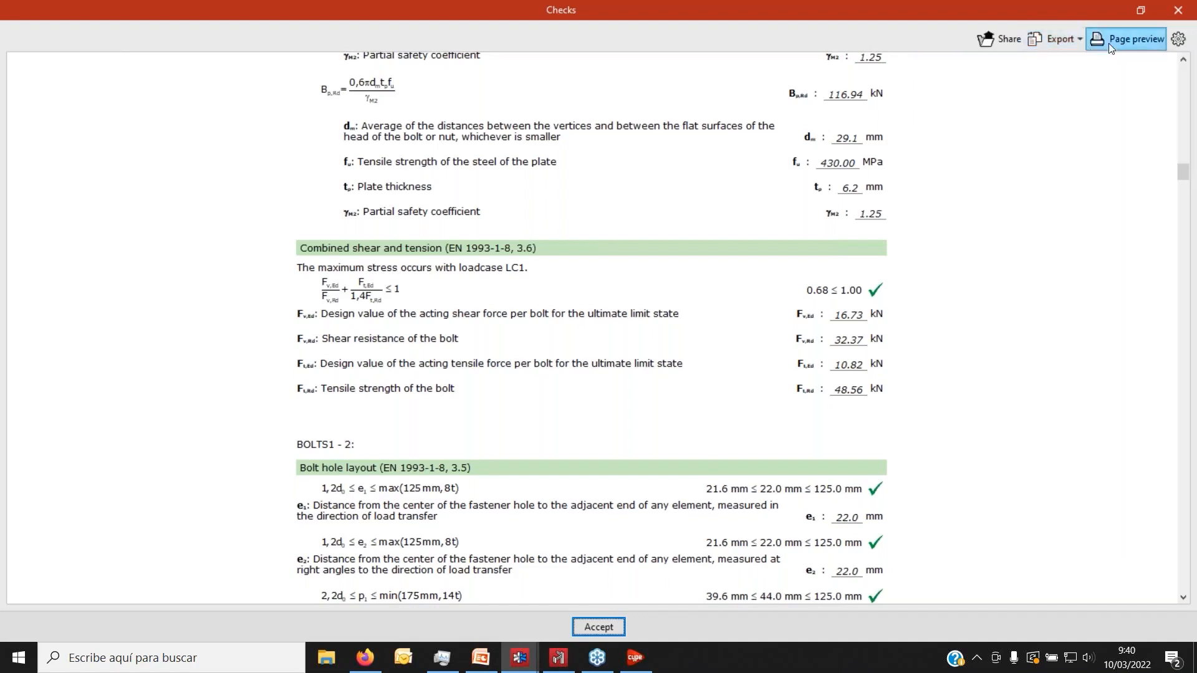
left_click(1174, 11)
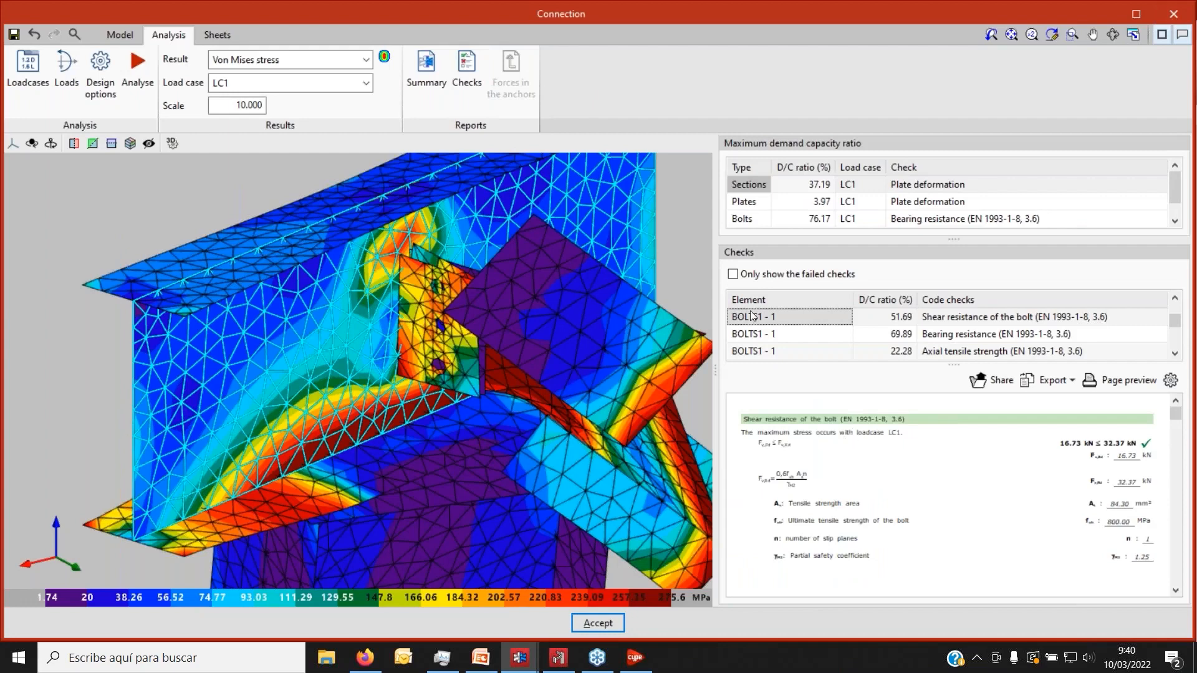
left_click(1127, 132)
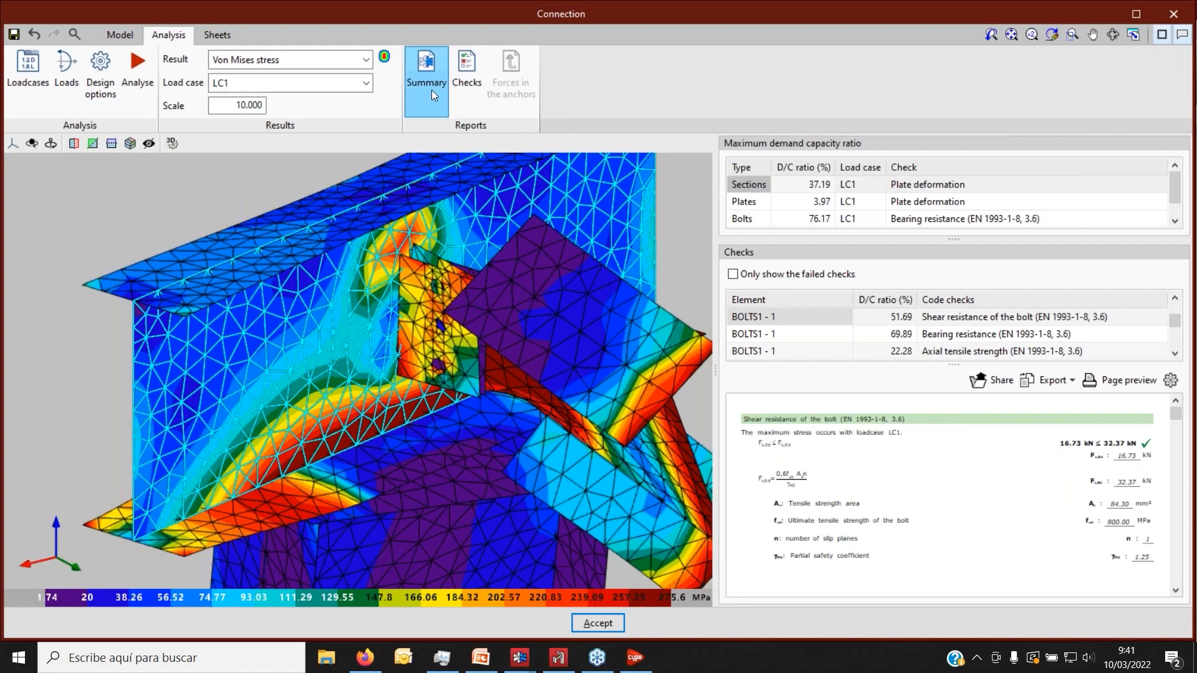
Open the connection's drawing sheet, and view the sheet template library without changing it.
left_click(223, 32)
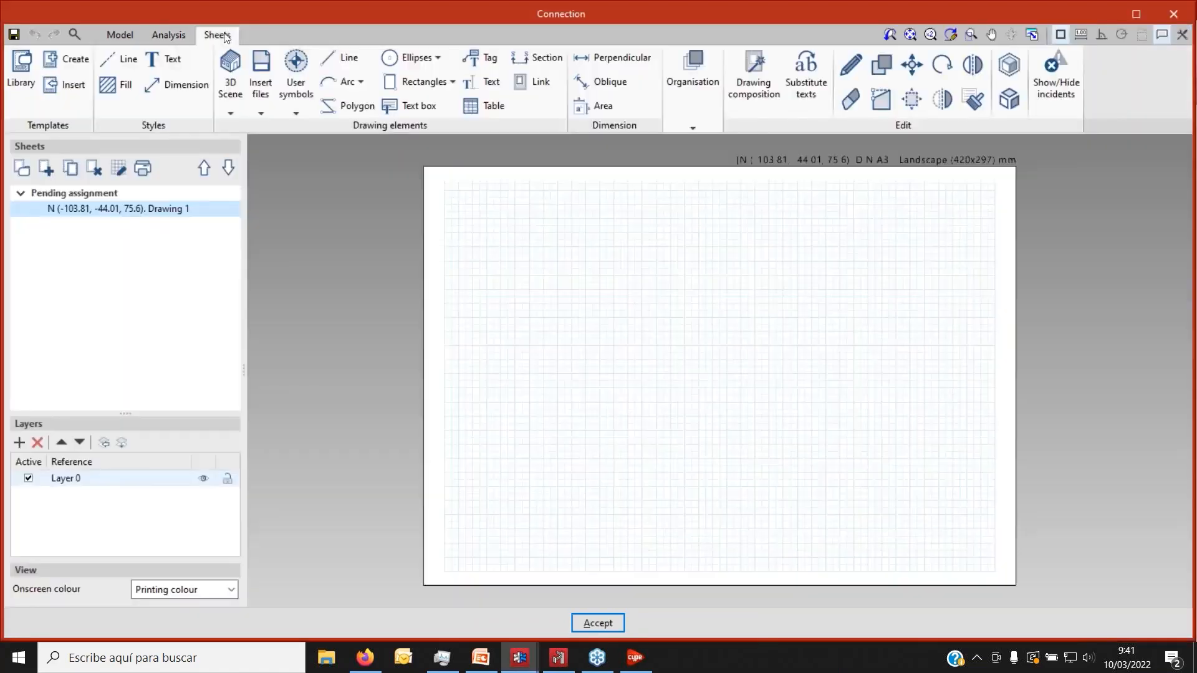
scroll(320, 386, "down", 2)
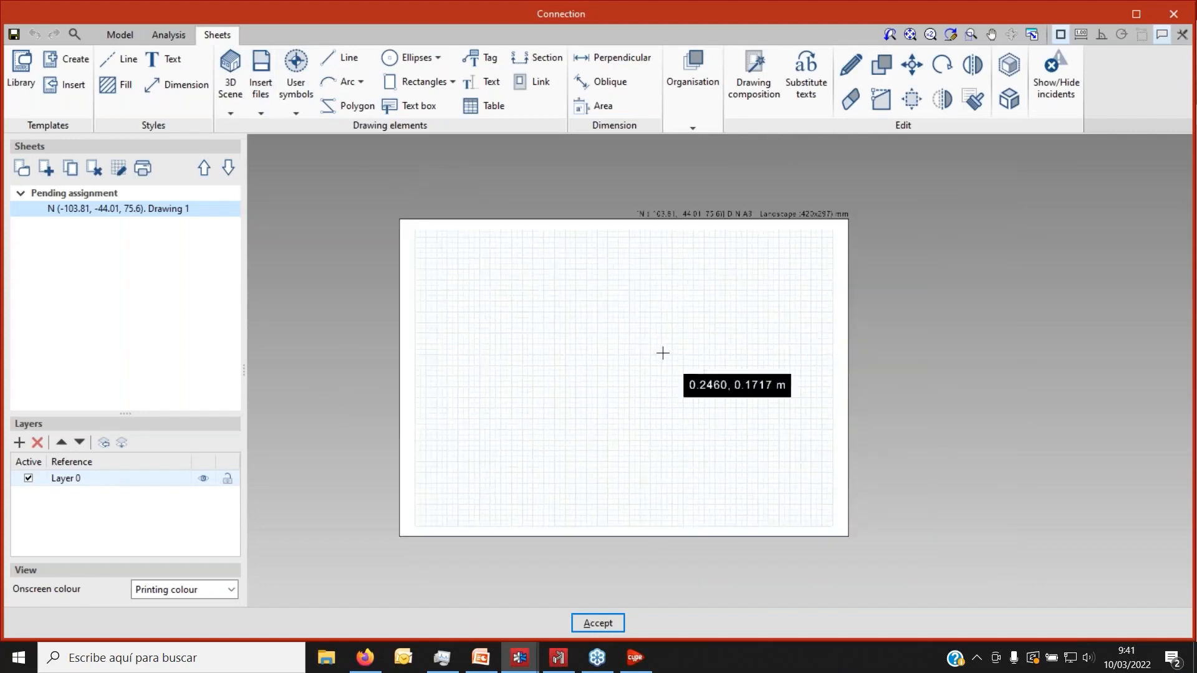
scroll(661, 353, "up", 1)
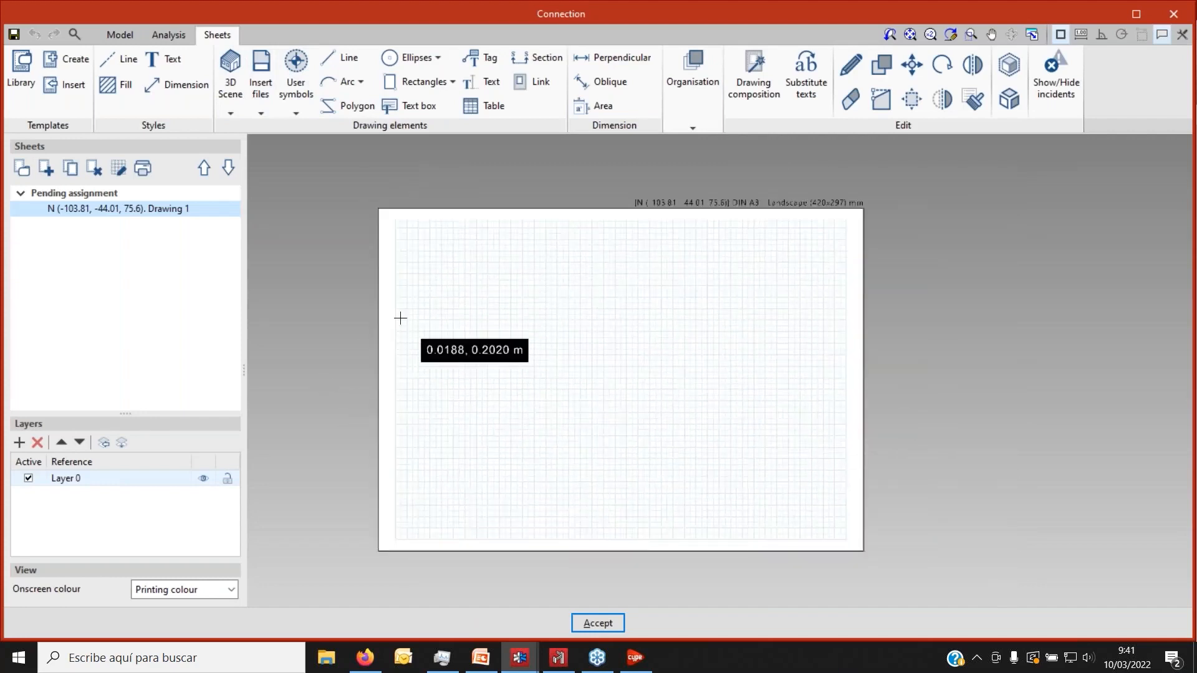
scroll(377, 308, "down", 1)
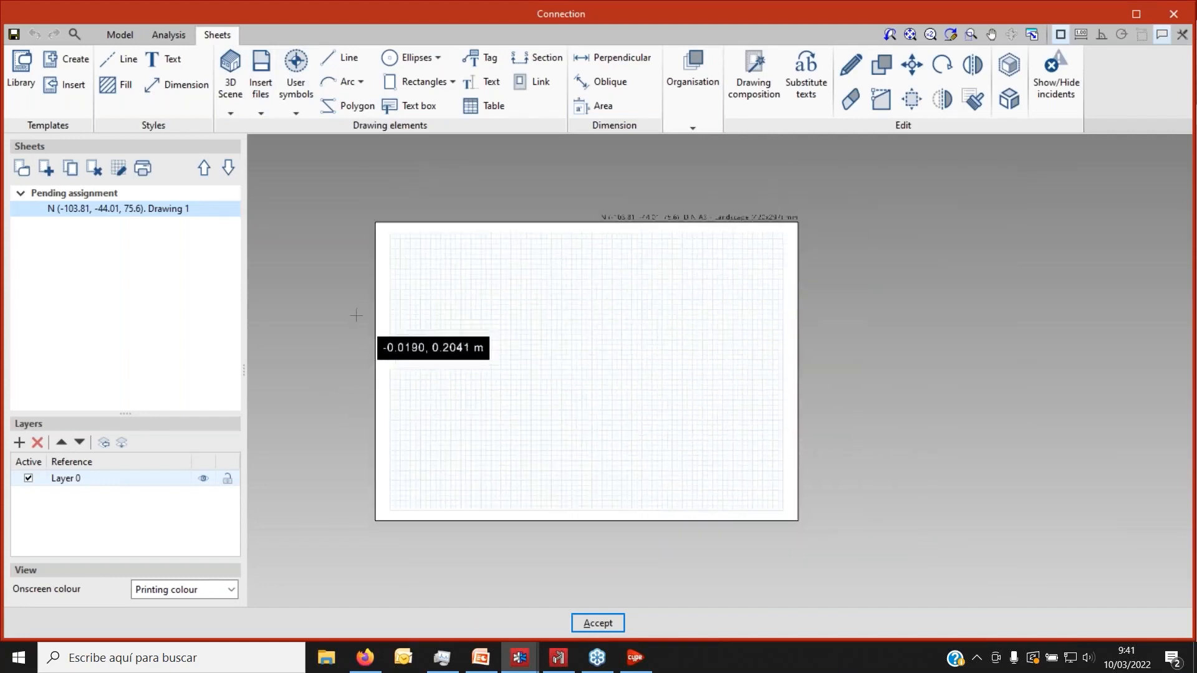
scroll(559, 322, "up", 1)
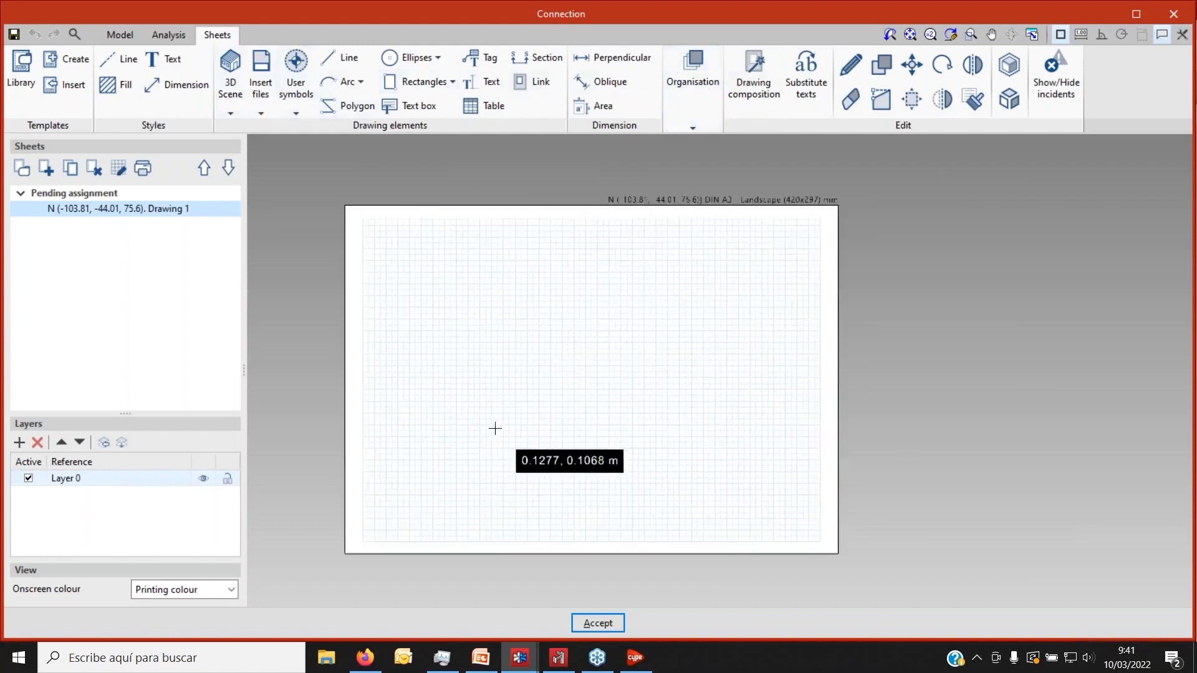
left_click(21, 74)
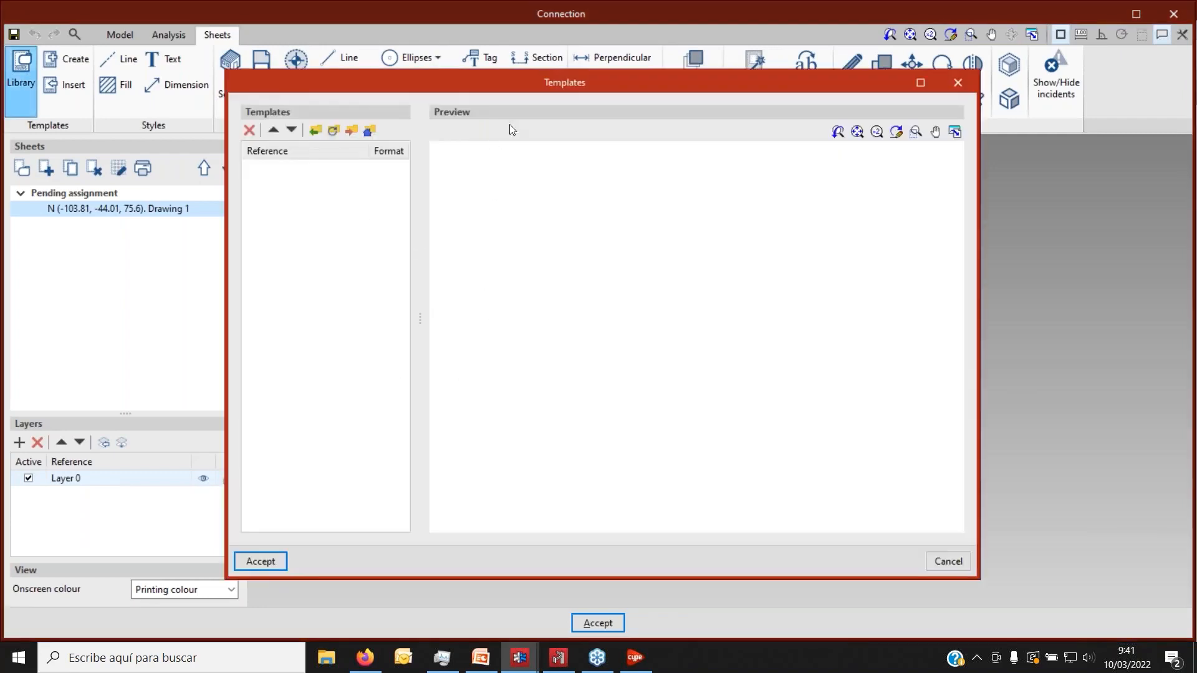
left_click_drag(511, 87, 440, 91)
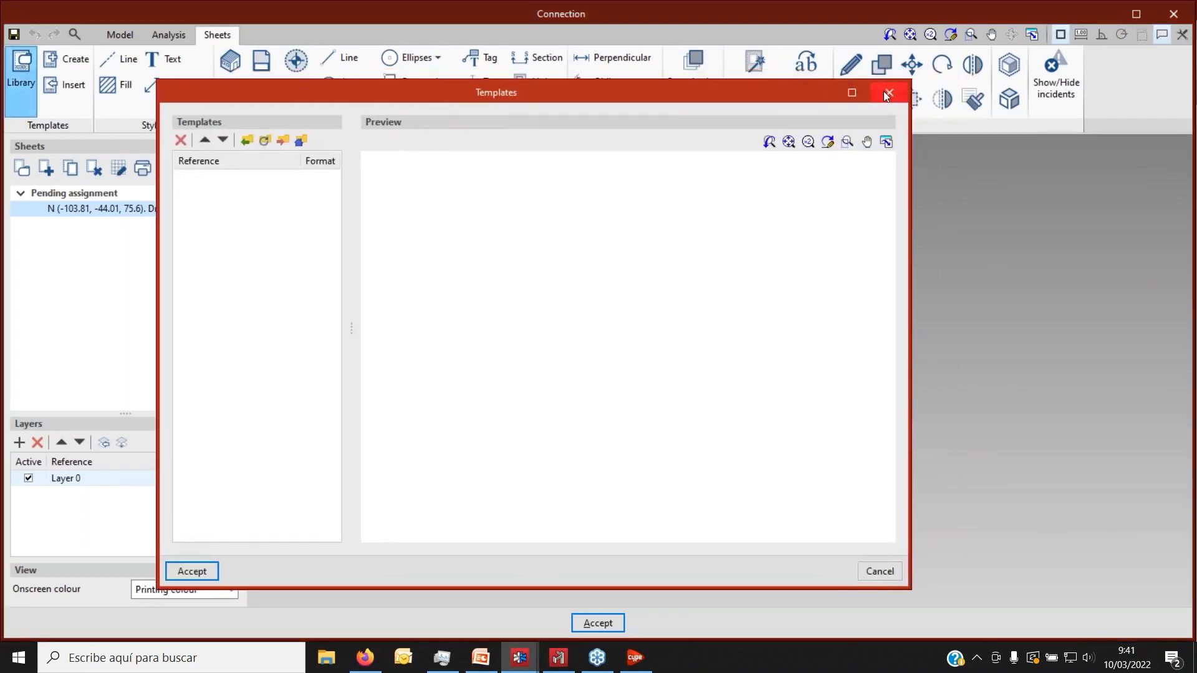
left_click(885, 89)
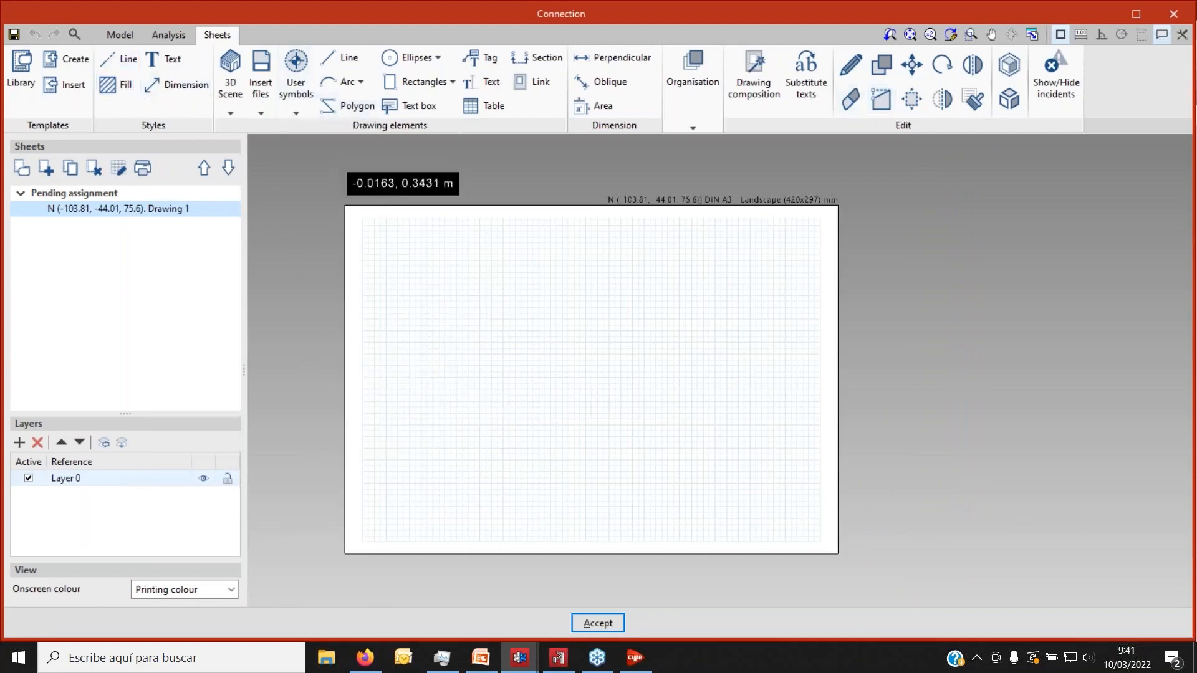
Review the sheet's line, text, fill and dimension style definitions without changing them.
left_click(124, 59)
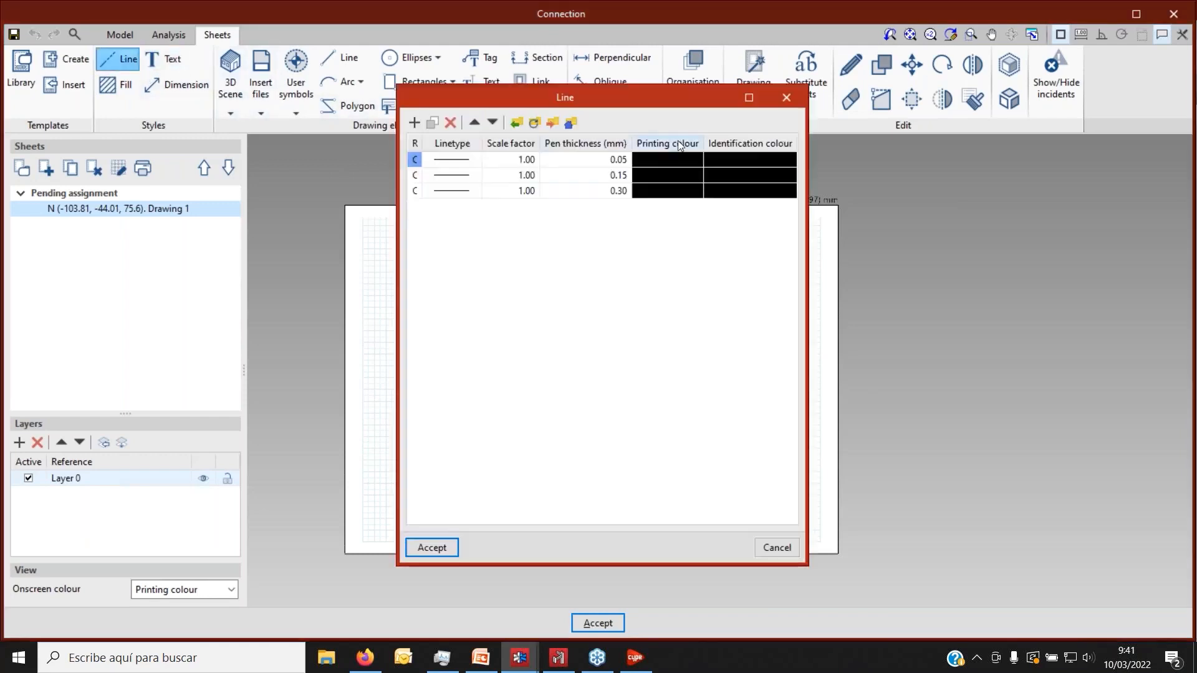
left_click(786, 98)
left_click(173, 63)
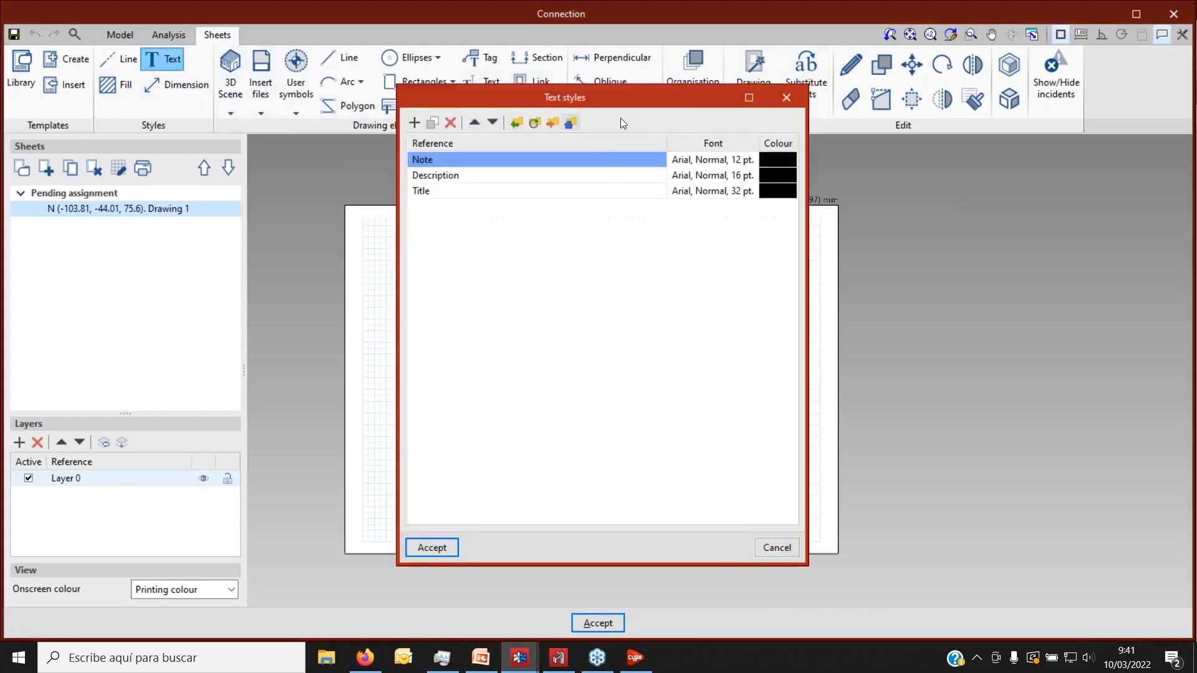
left_click(785, 98)
left_click(115, 84)
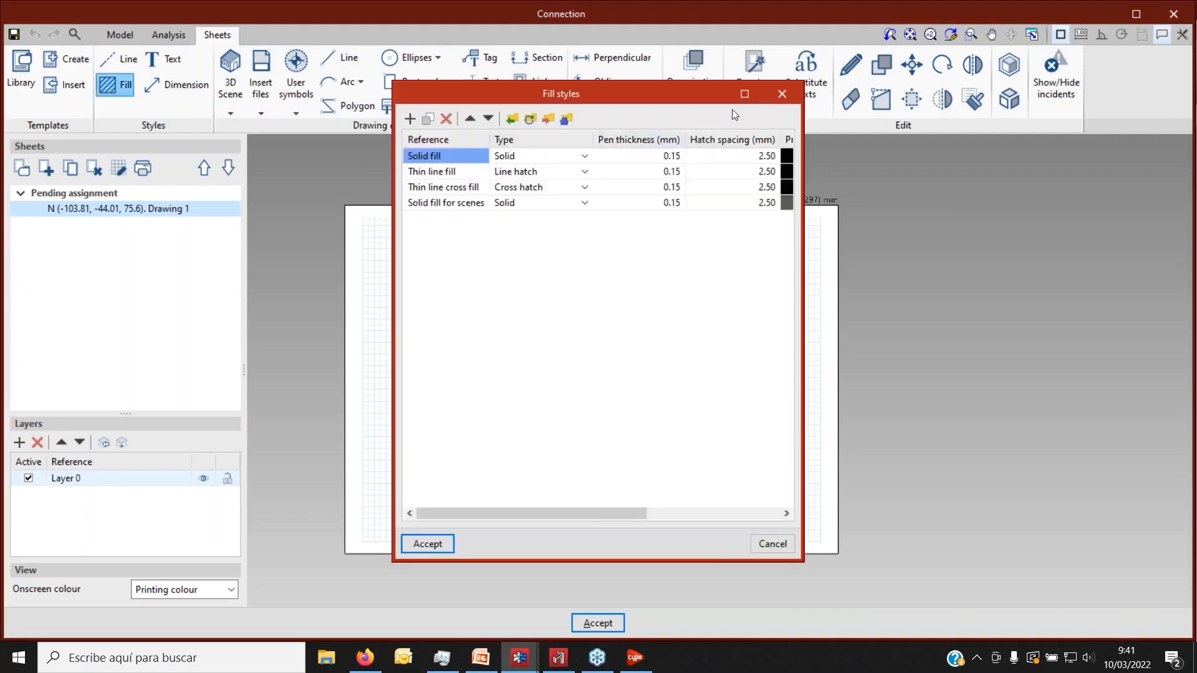
left_click(784, 96)
left_click(187, 89)
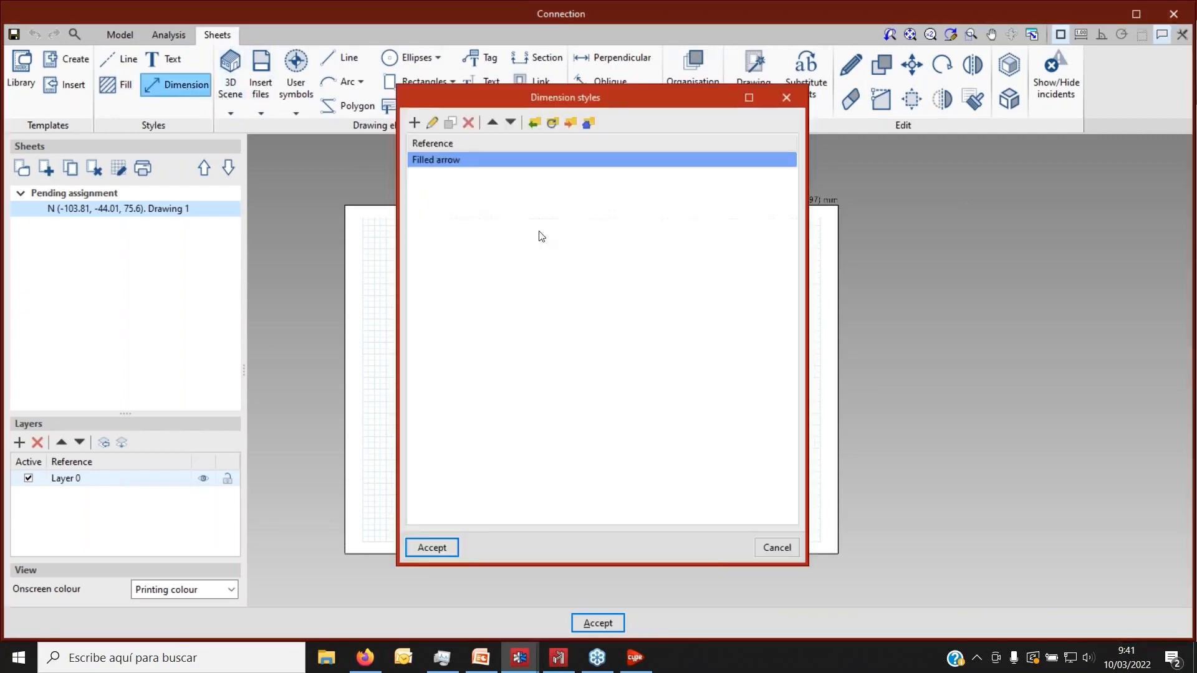
left_click(785, 97)
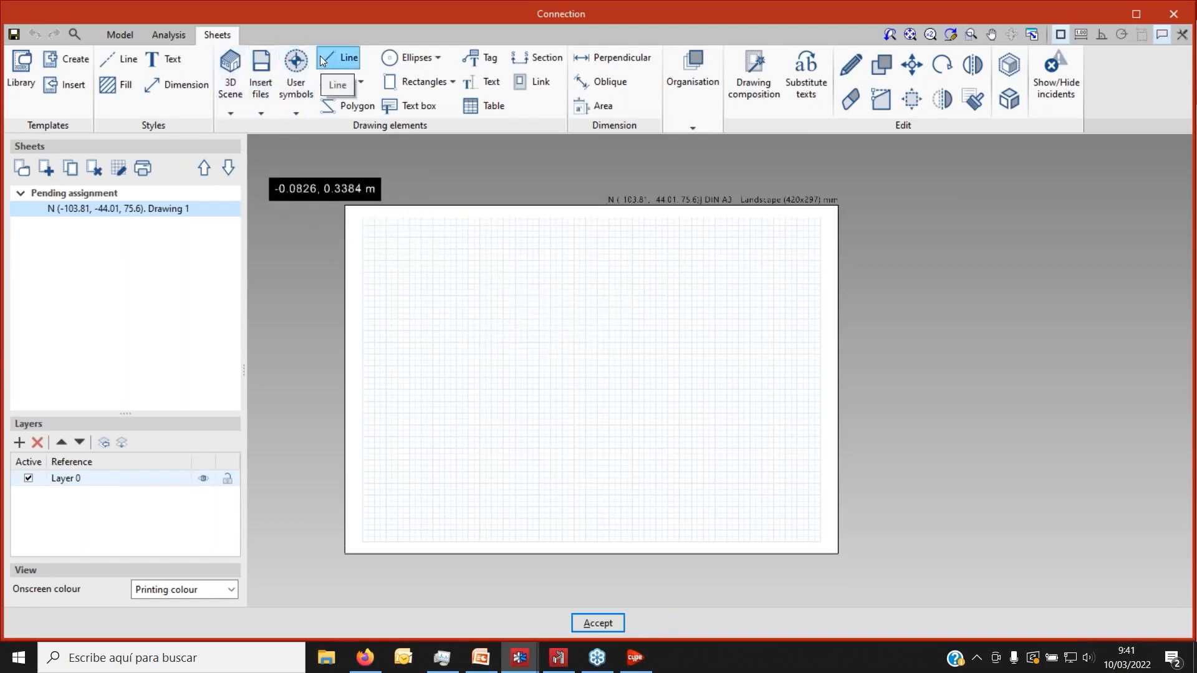
Start the Line drawing tool, choose the Customised line style, view its pen and colour properties, and close the tool without drawing.
left_click(343, 61)
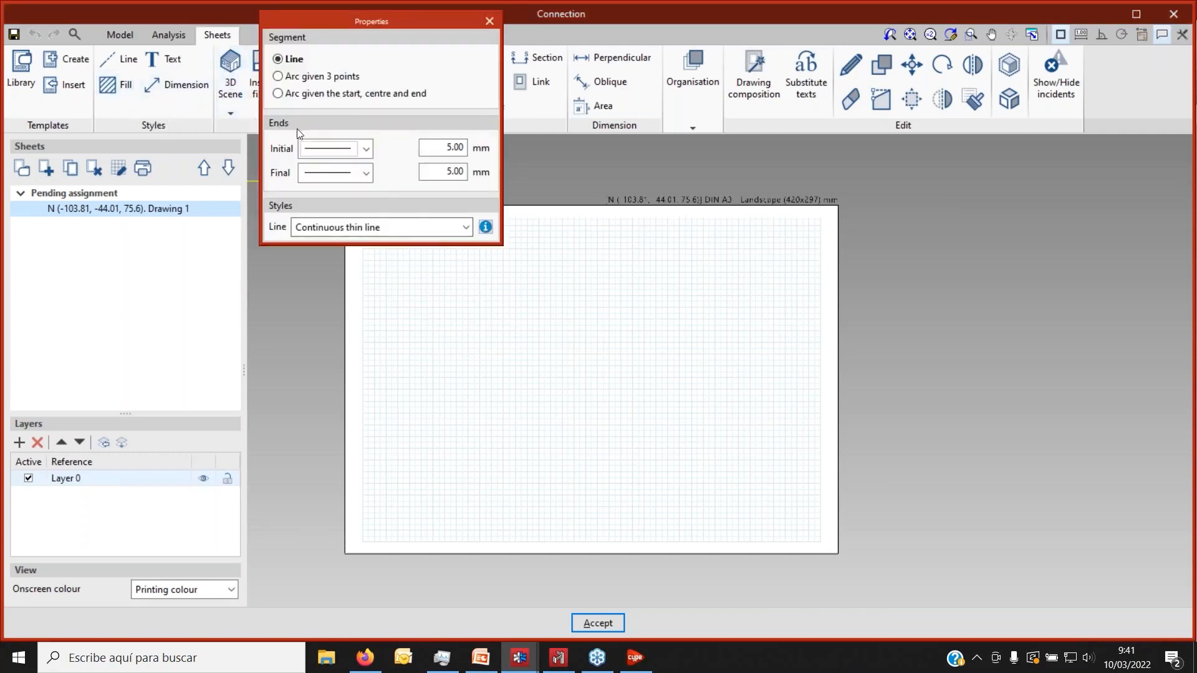
left_click_drag(385, 20, 440, 226)
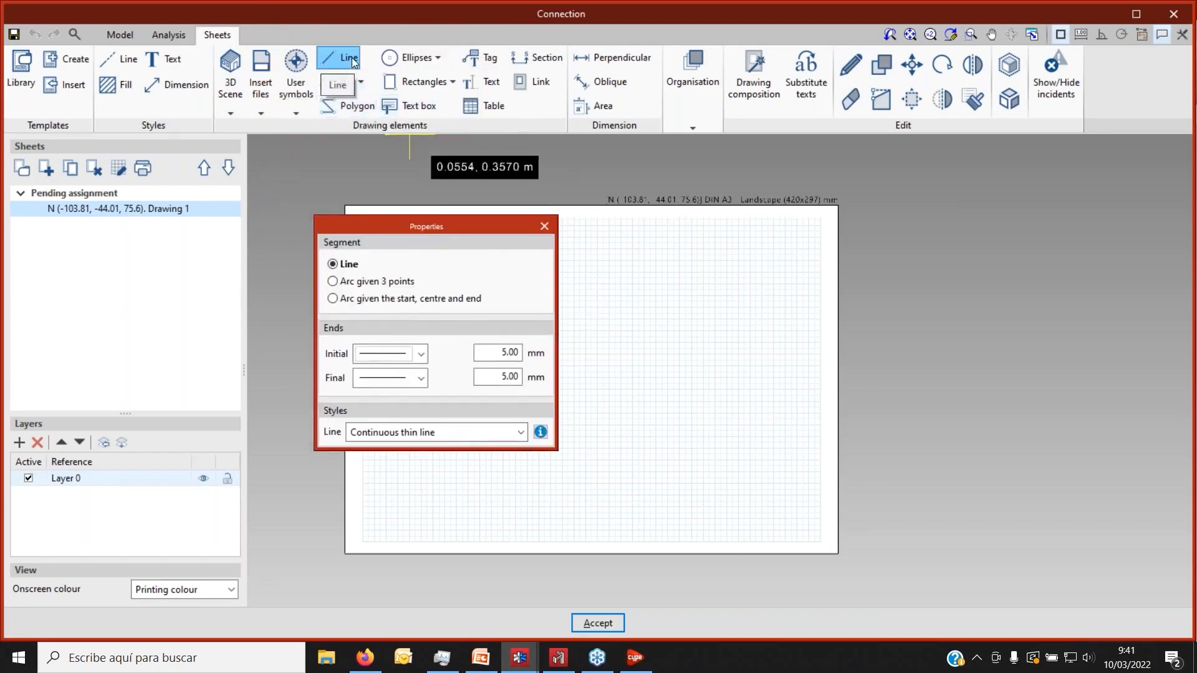
left_click(367, 438)
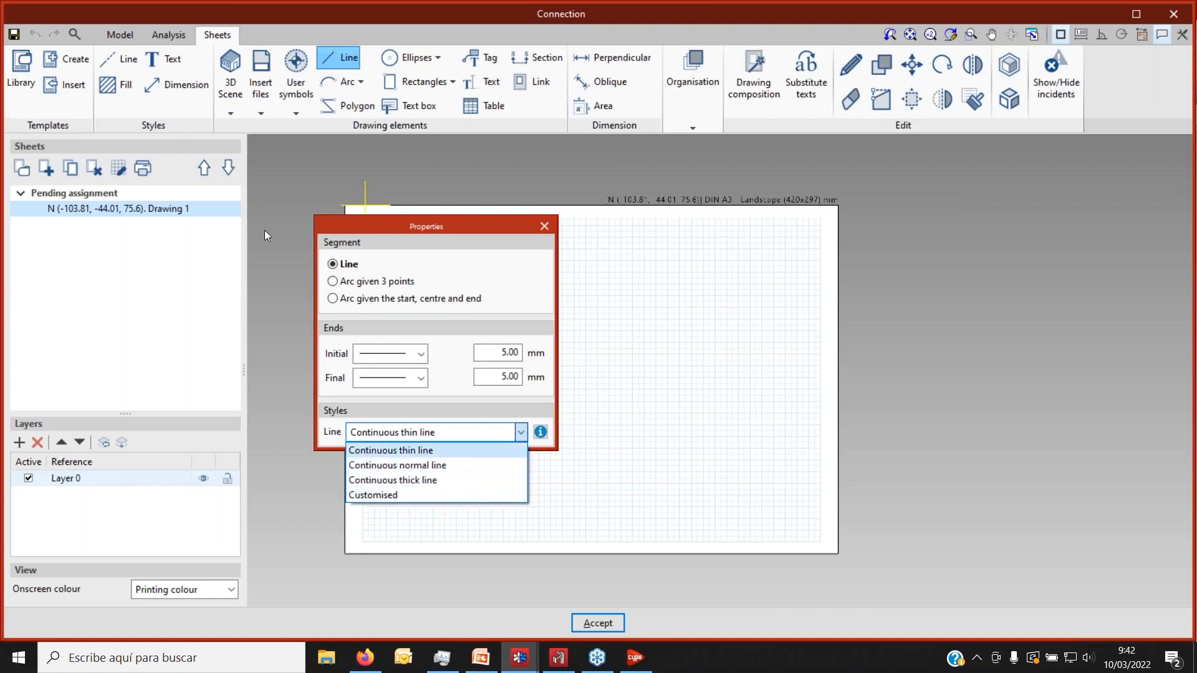
left_click(404, 495)
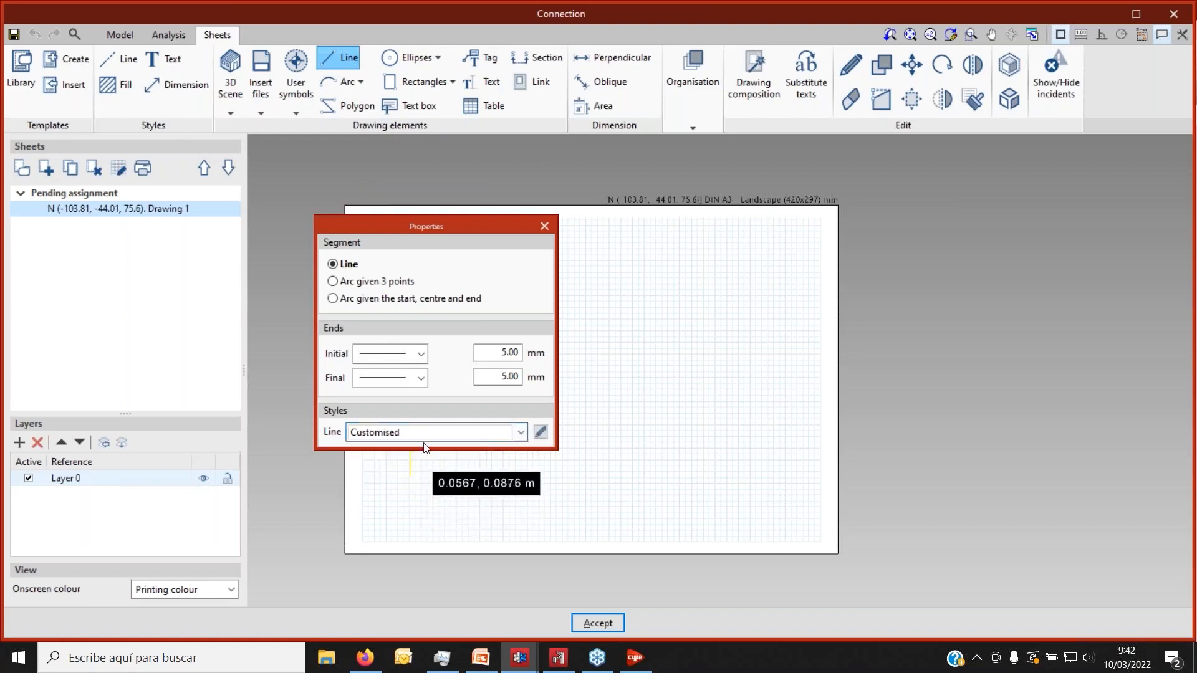
left_click(540, 432)
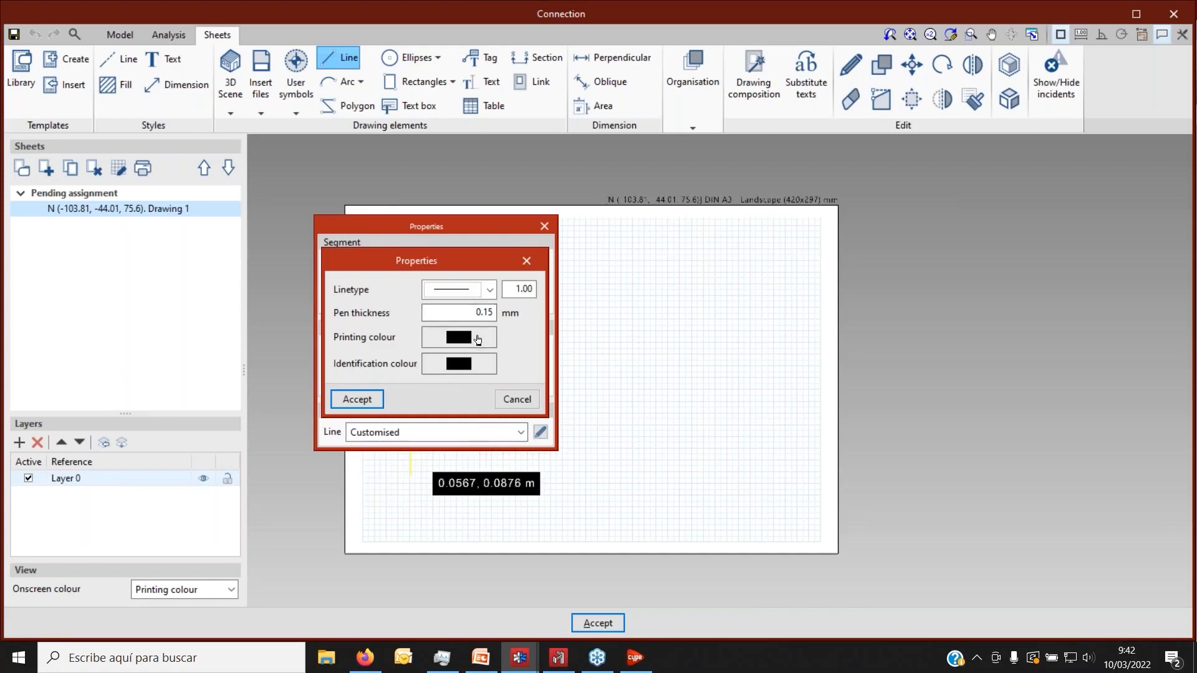
left_click(523, 400)
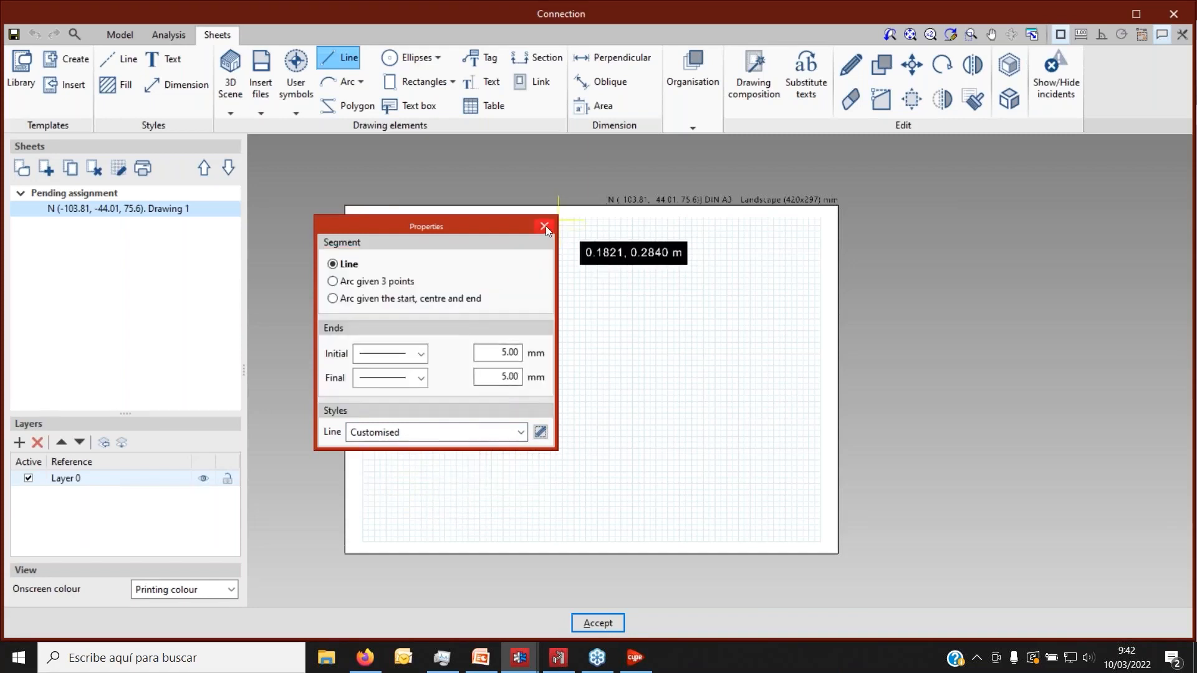
left_click(544, 227)
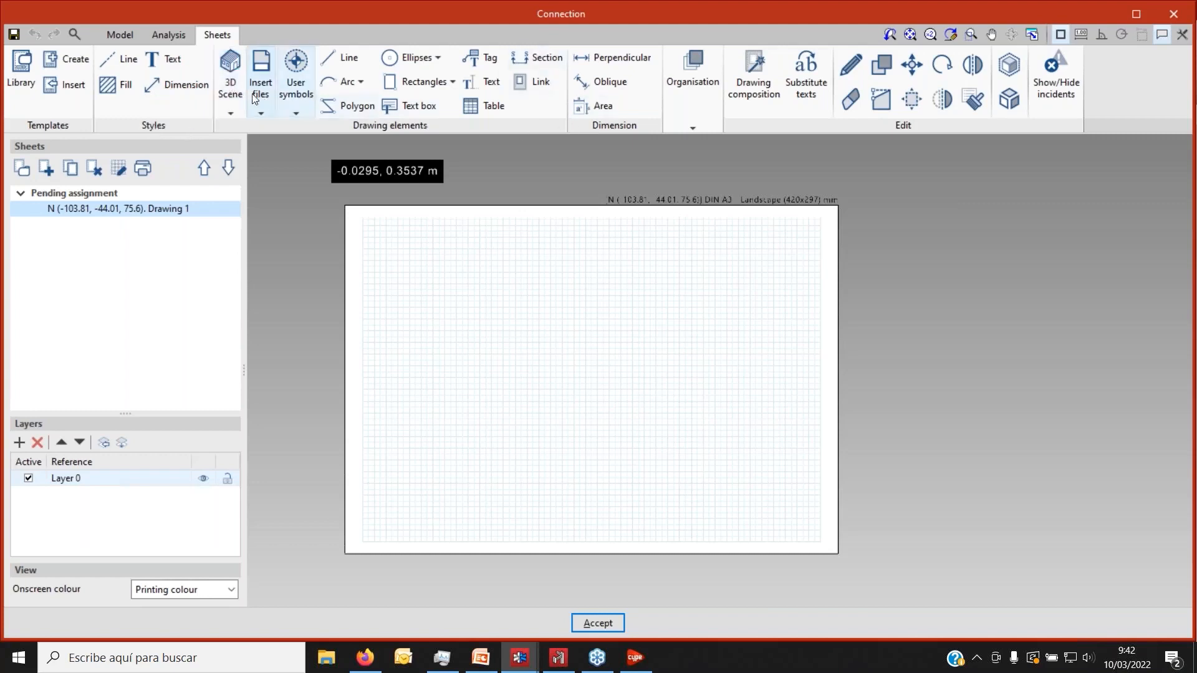
Open the 3D scenes library and look through the connection, overview, bottom, FRONT1, PLATE1a and PLATE1b scenes.
left_click(236, 99)
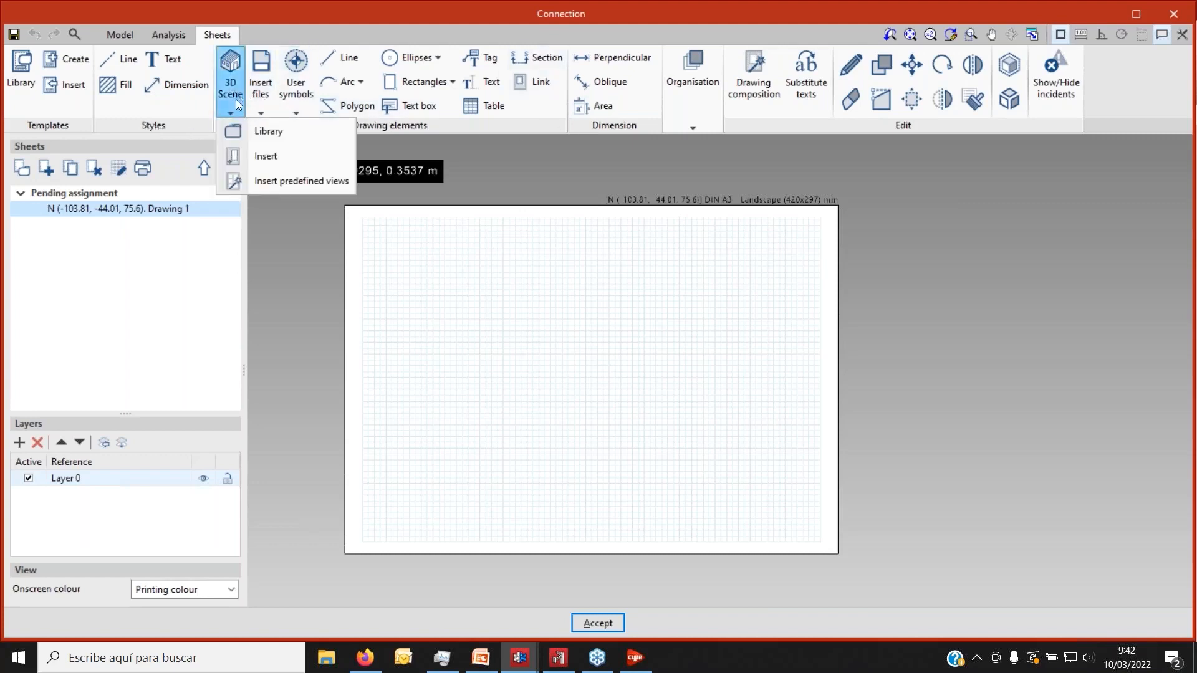
left_click(267, 132)
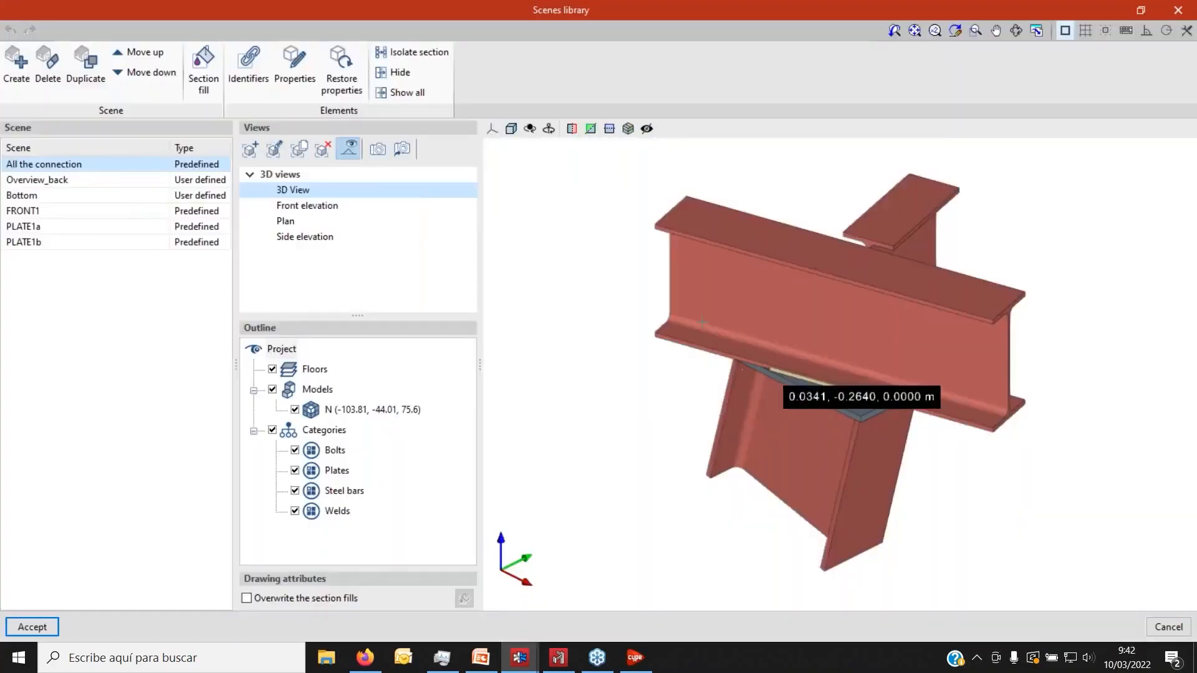
left_click(39, 194)
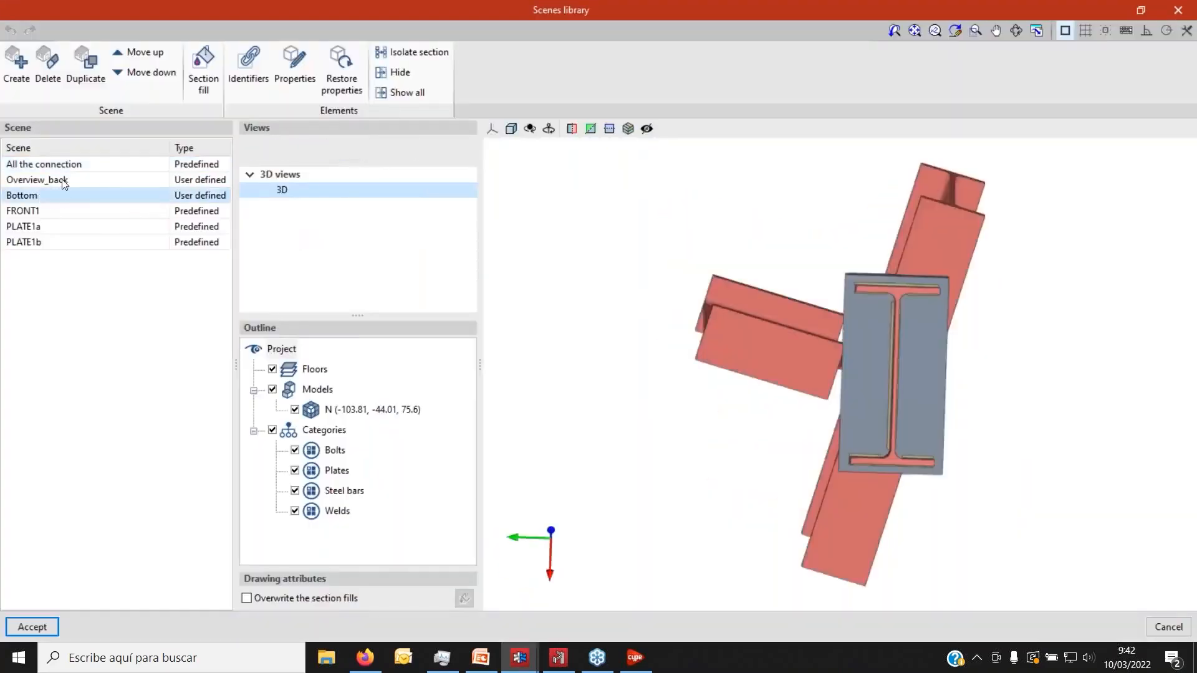
left_click(63, 180)
left_click(66, 165)
left_click(51, 211)
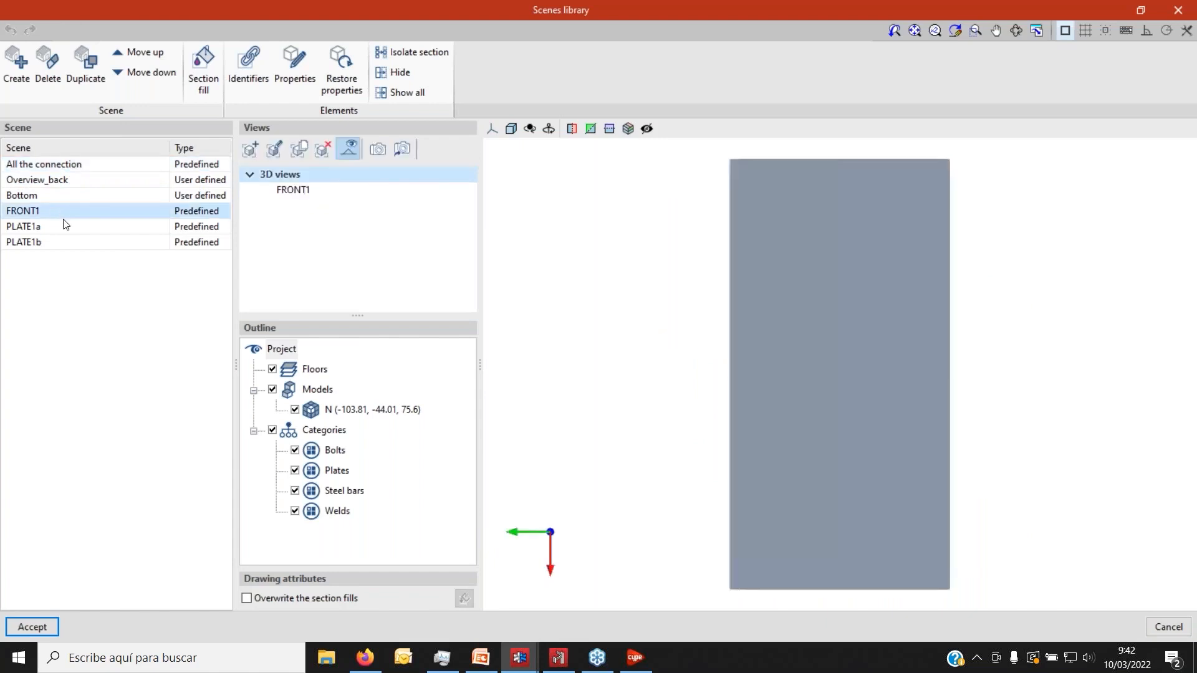
left_click(63, 225)
left_click(64, 241)
left_click(63, 211)
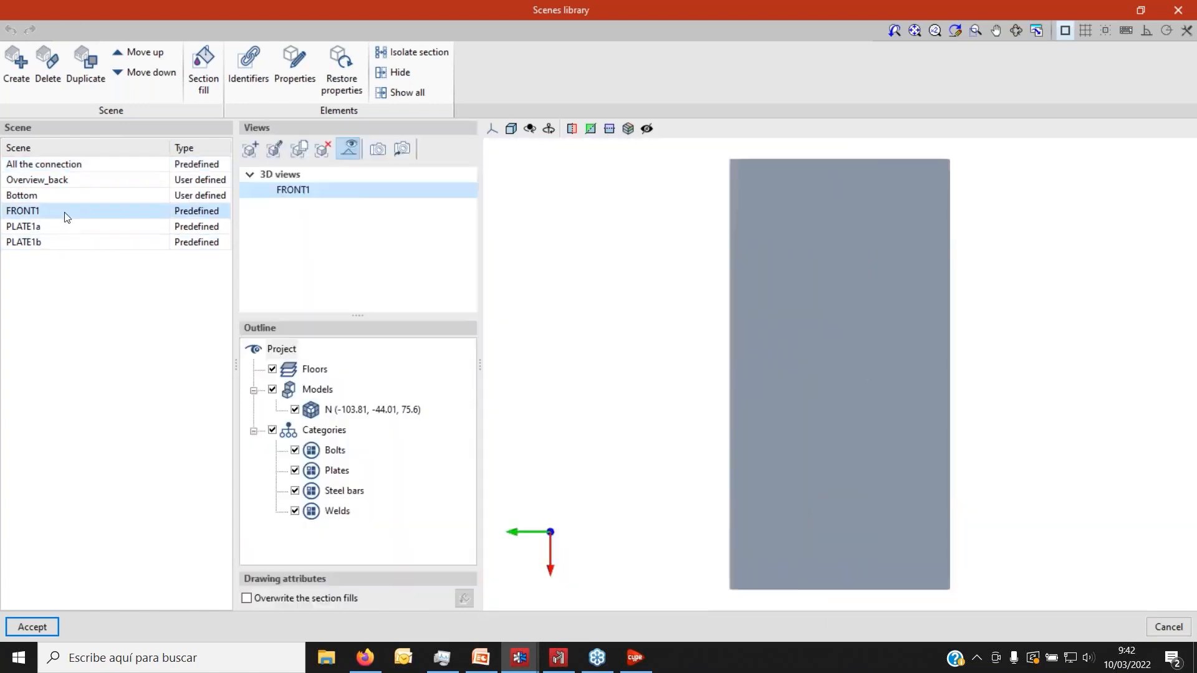
left_click(62, 196)
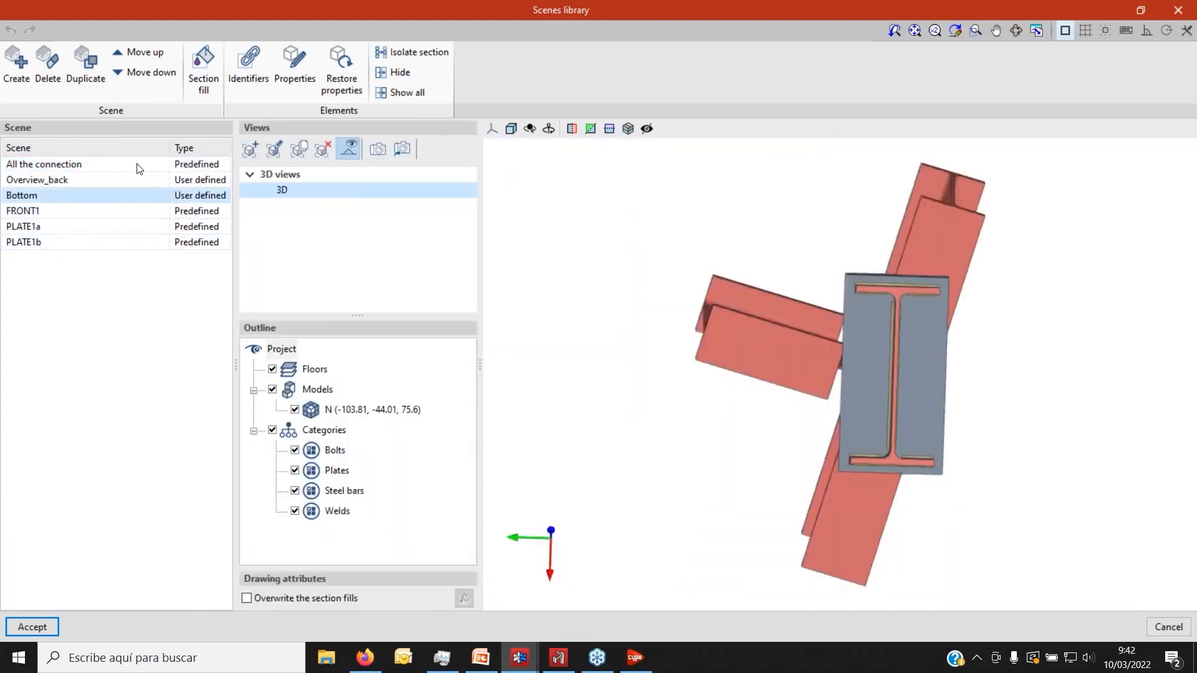
Create a new scene in the library and cut the connection with a section plane perpendicular to the Y axis.
left_click(15, 80)
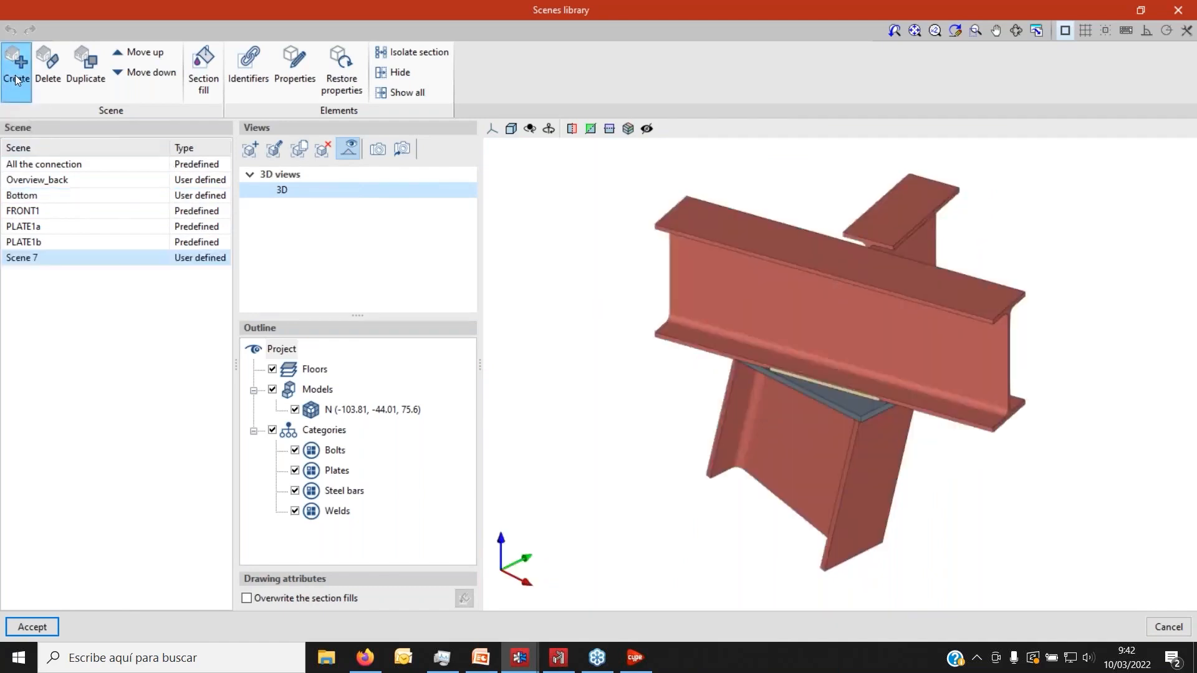
left_click(592, 130)
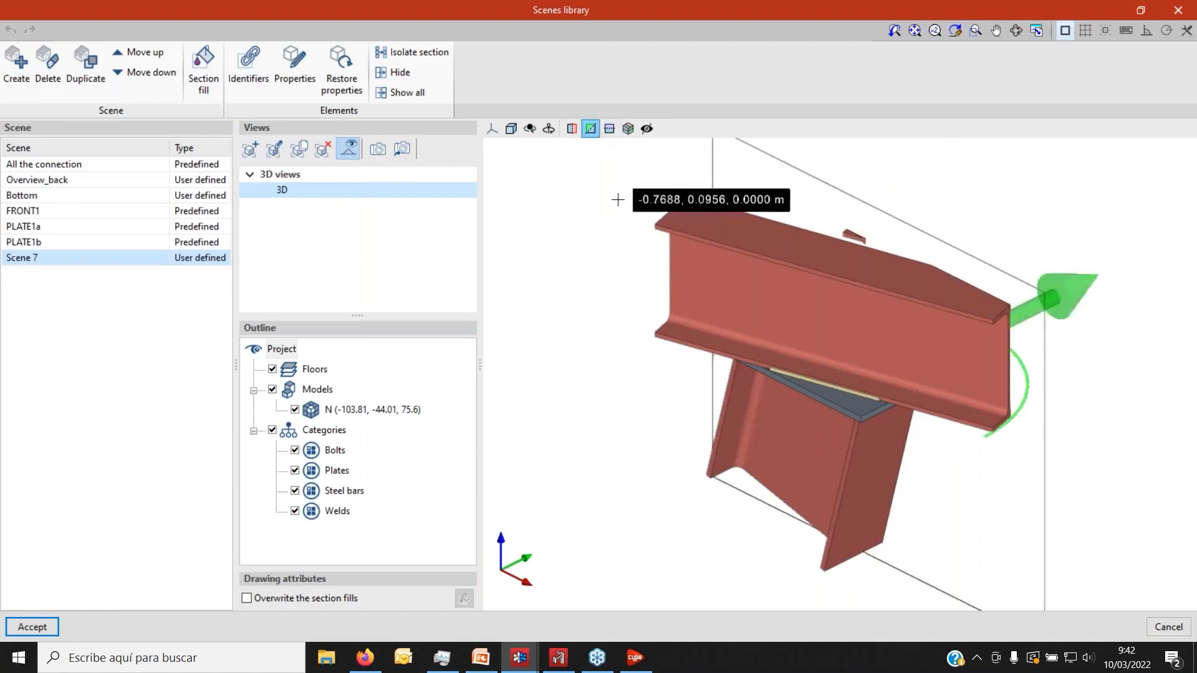
scroll(553, 286, "down", 2)
middle_click_drag(726, 181, 499, 211, "shift")
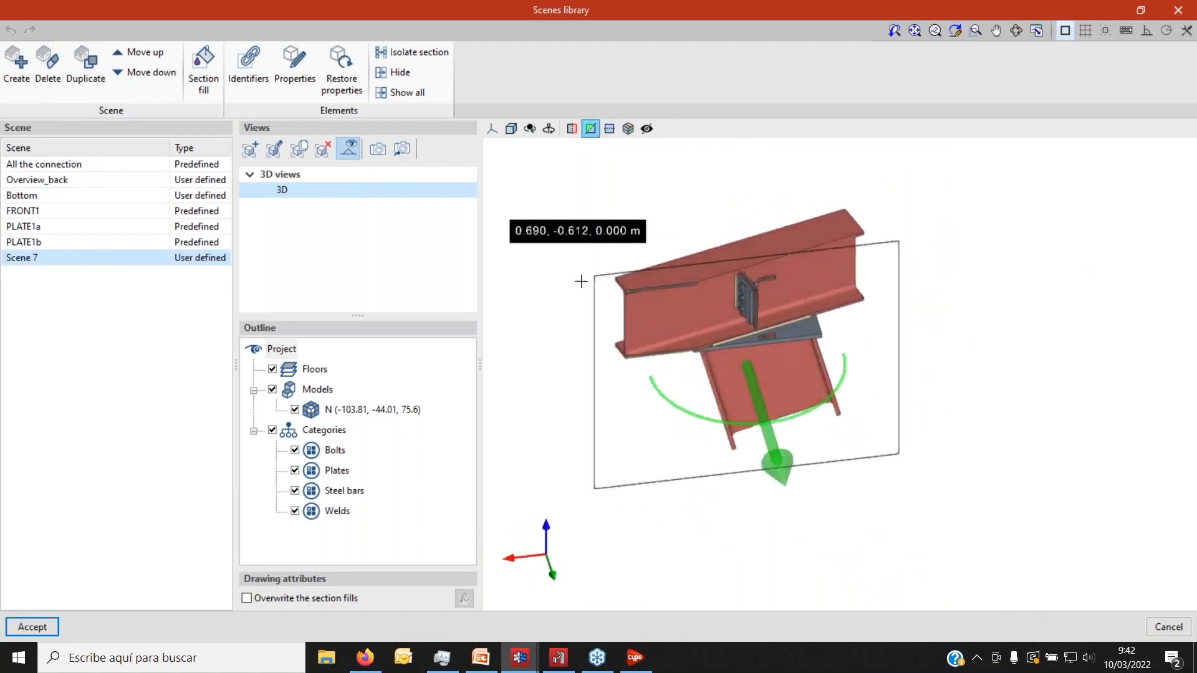
middle_click_drag(682, 453, 635, 411, "shift")
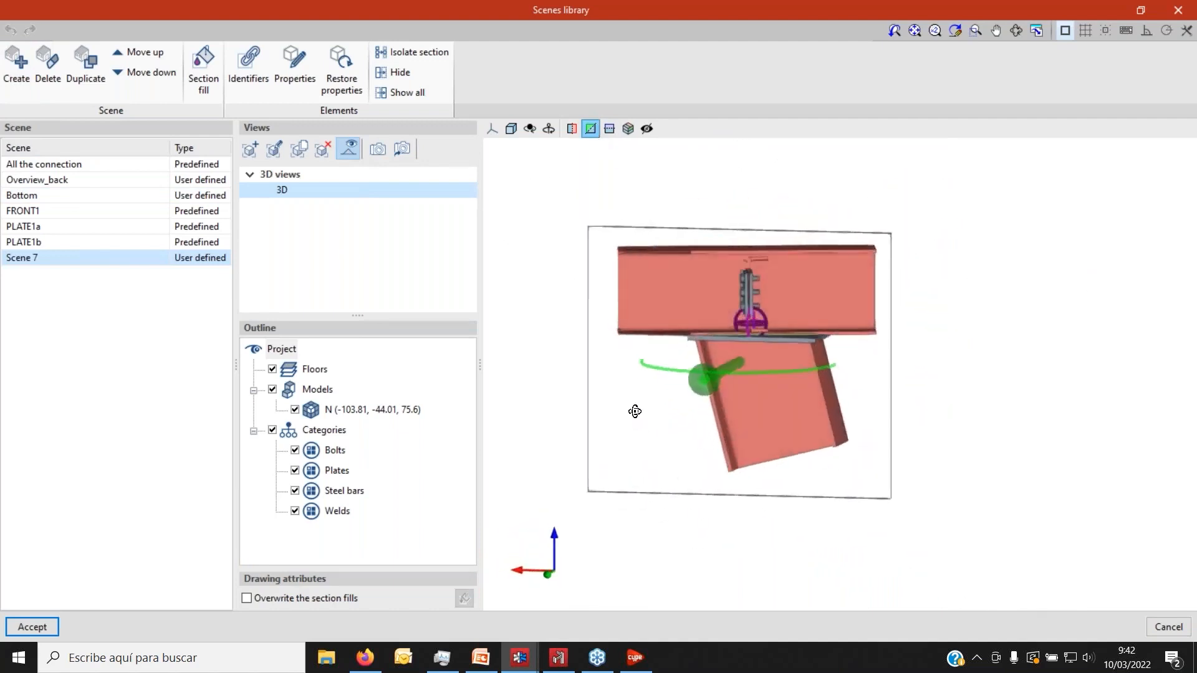
Set the new scene to the frontal XZ view, try the X-axis section plane and return to the Y-axis one.
left_click(492, 129)
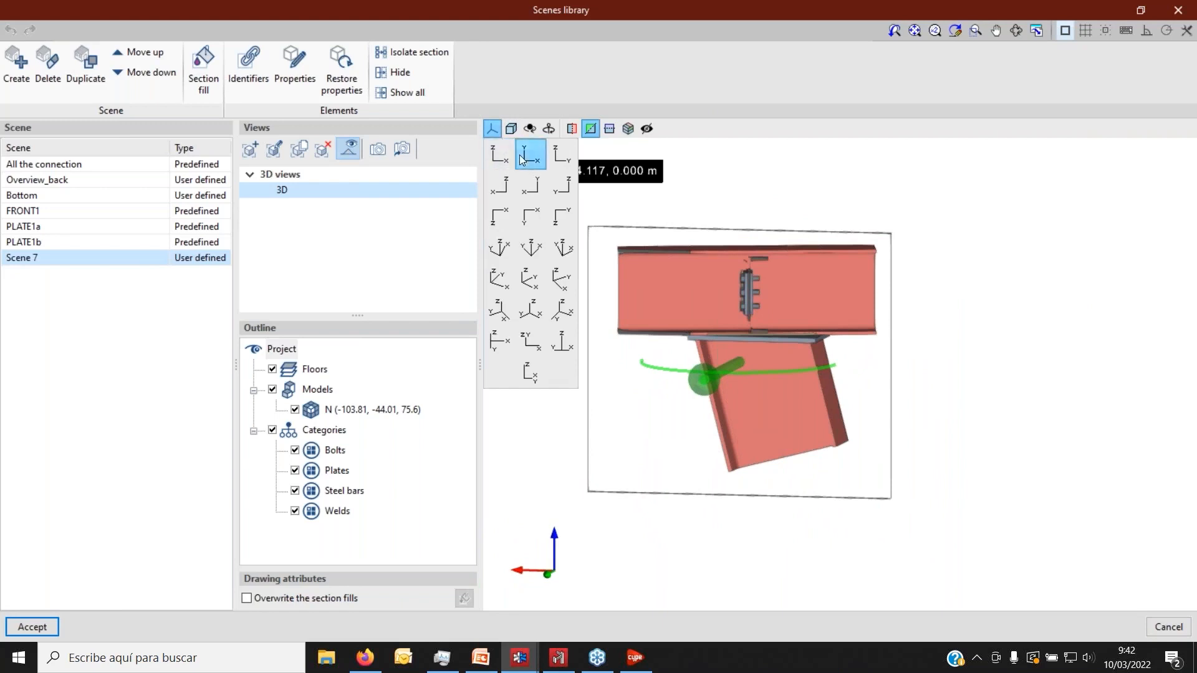
left_click(499, 154)
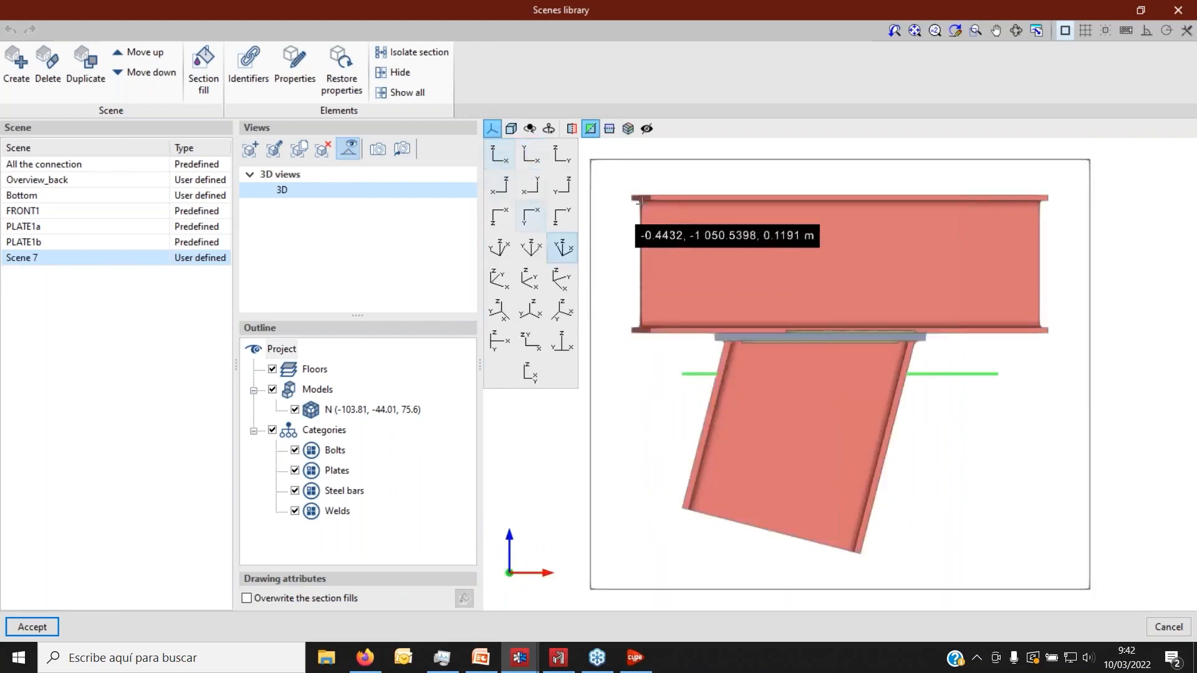
left_click(573, 129)
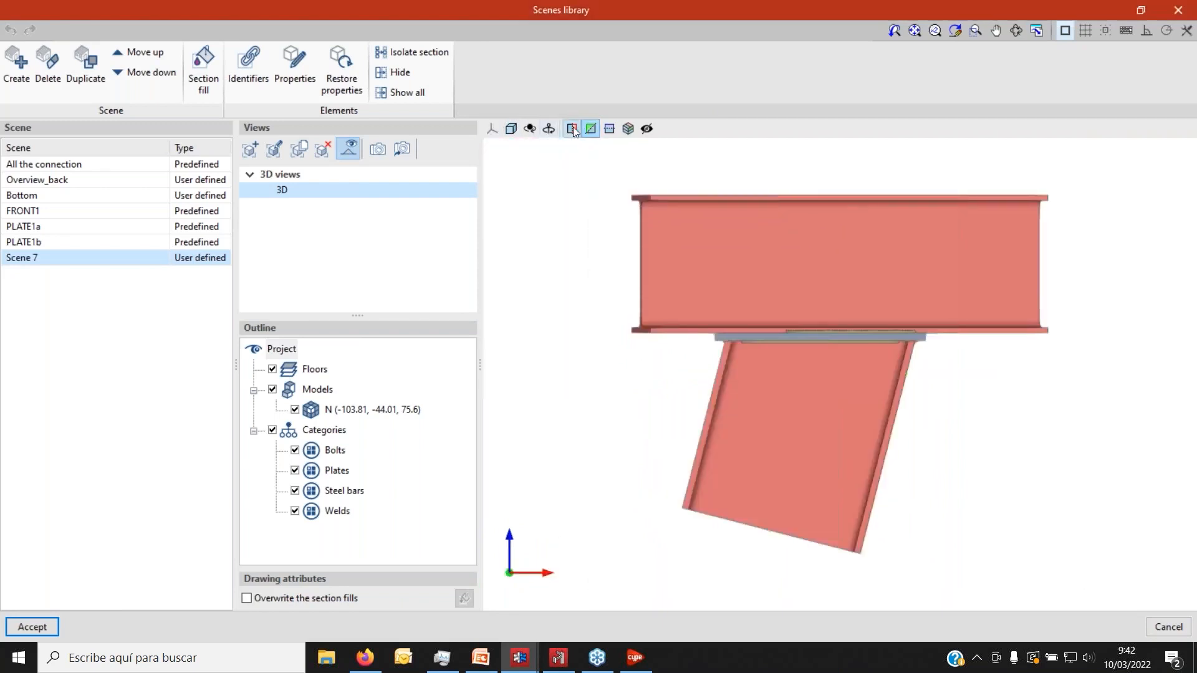
left_click(590, 129)
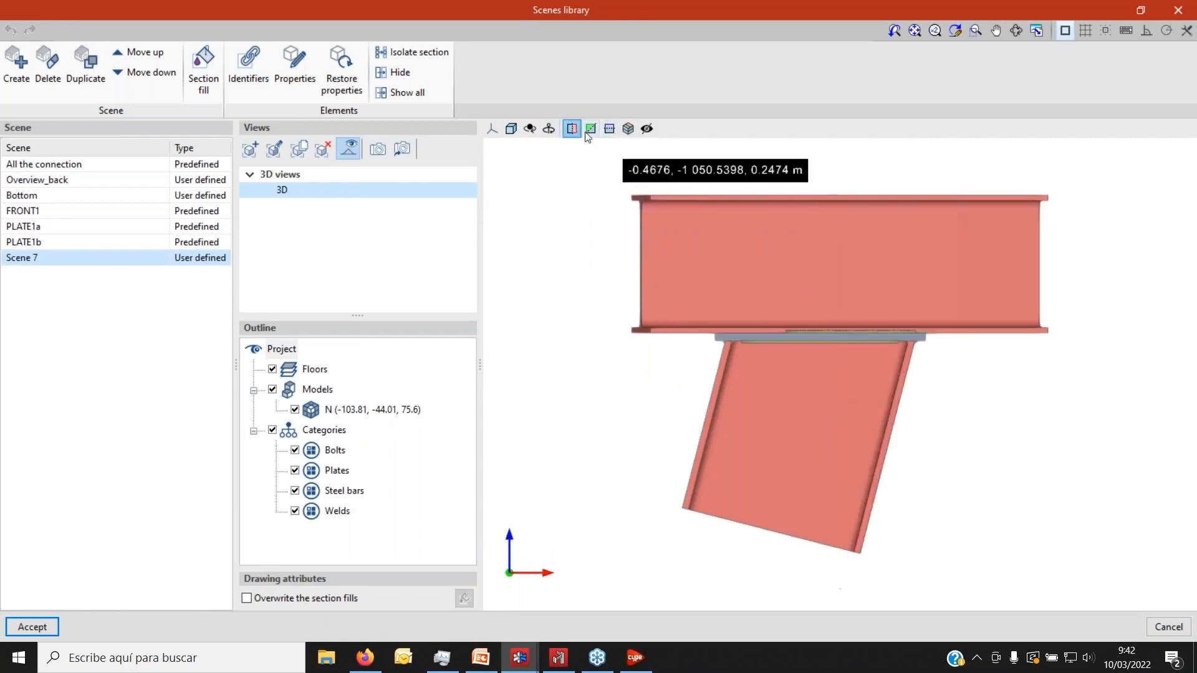
Rename the new scene as "eleation" and accept the scenes library.
left_click(56, 257)
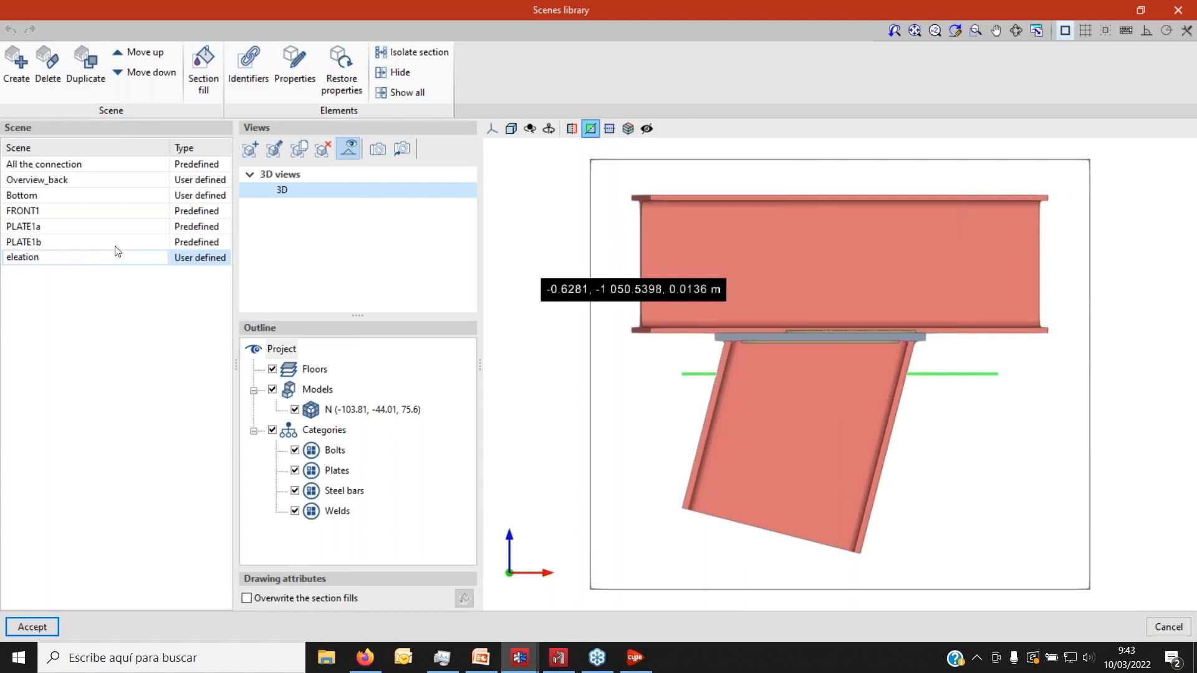
key("Return")
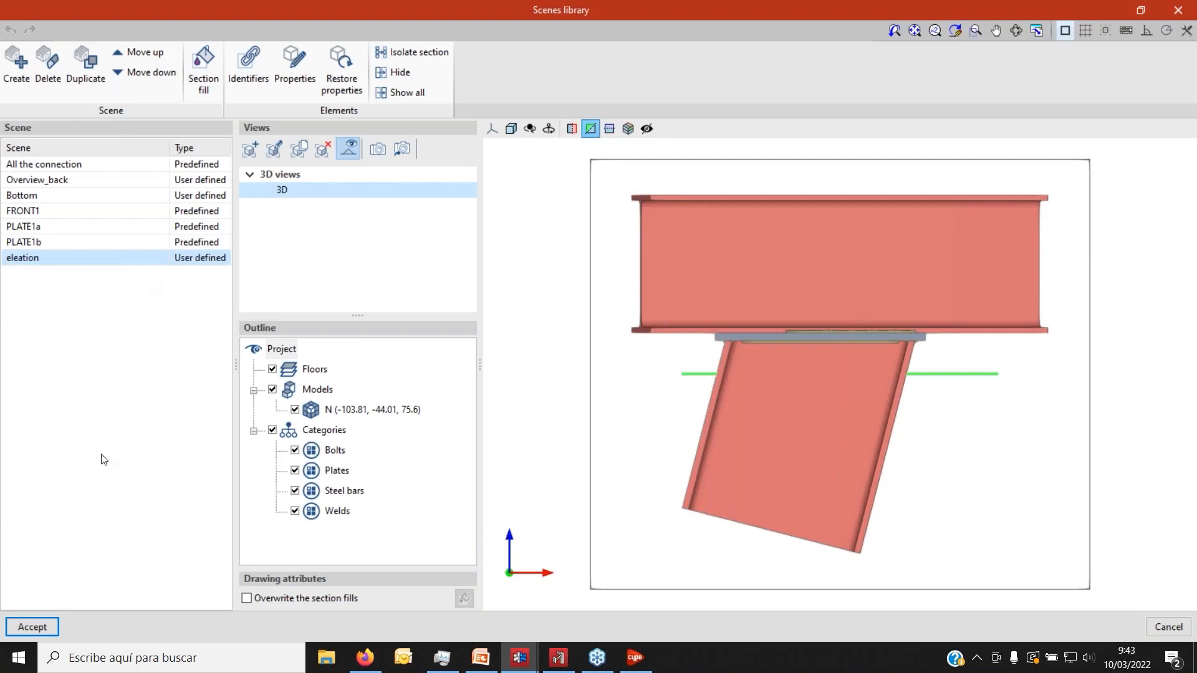
left_click(44, 622)
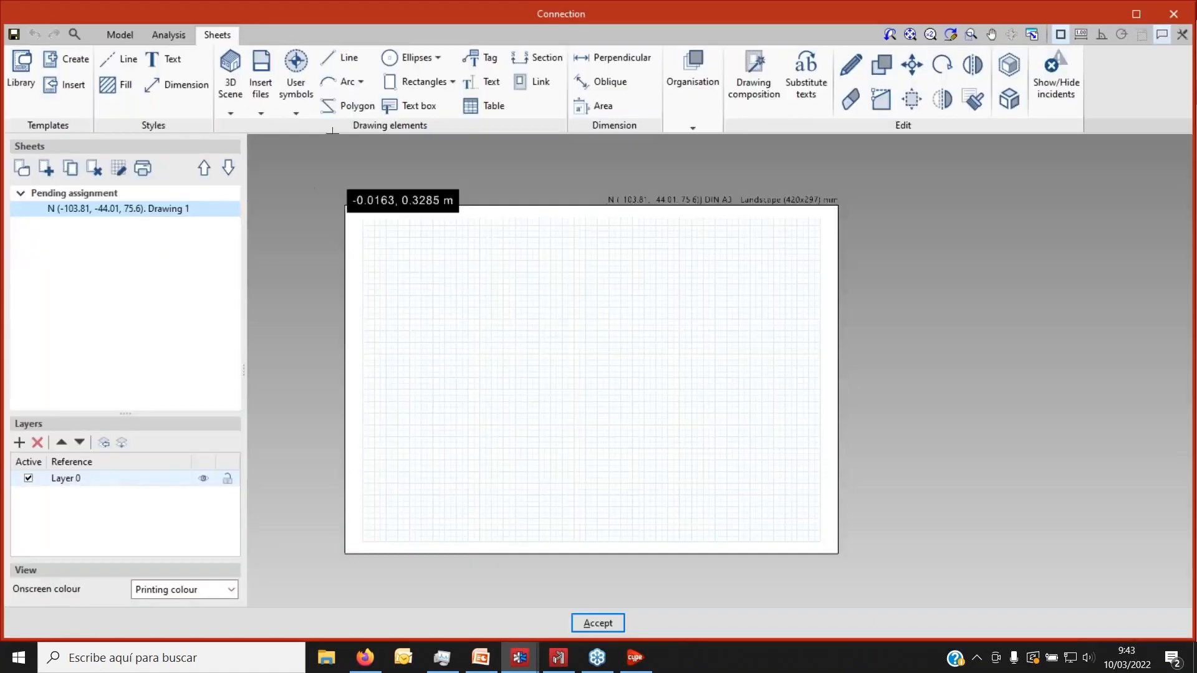
Insert all predefined 3D, elevation, plan and plate views into the current drawing, with Note-style titles and scale dividers.
left_click(227, 88)
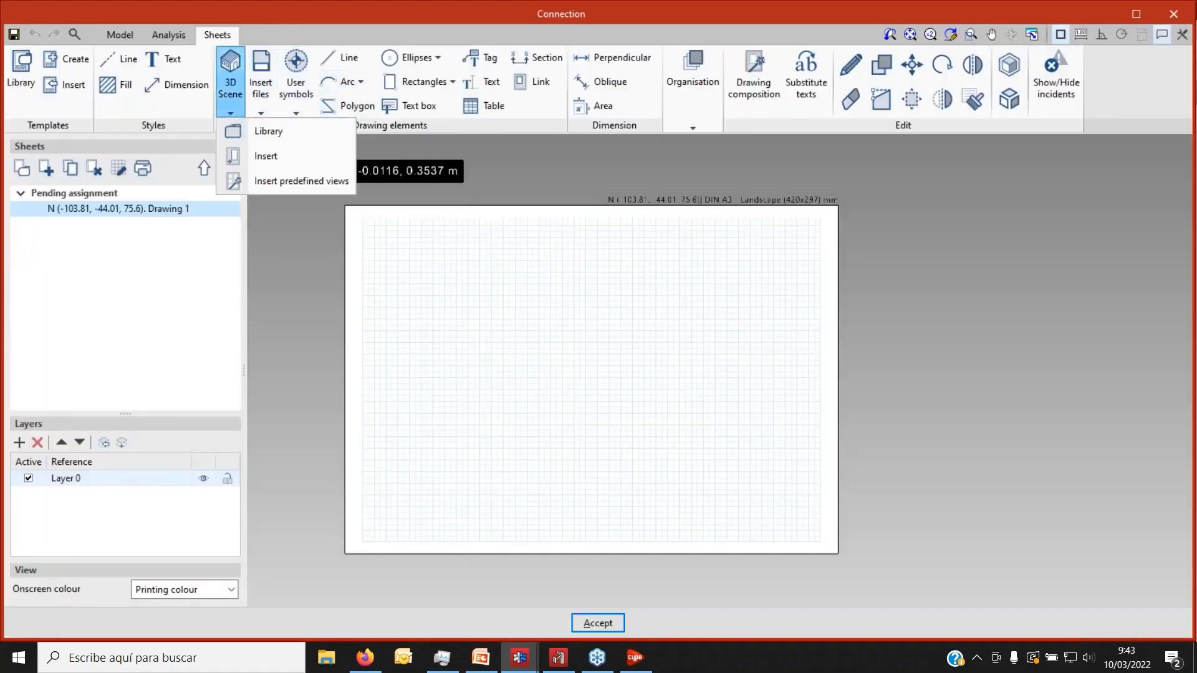
left_click(278, 182)
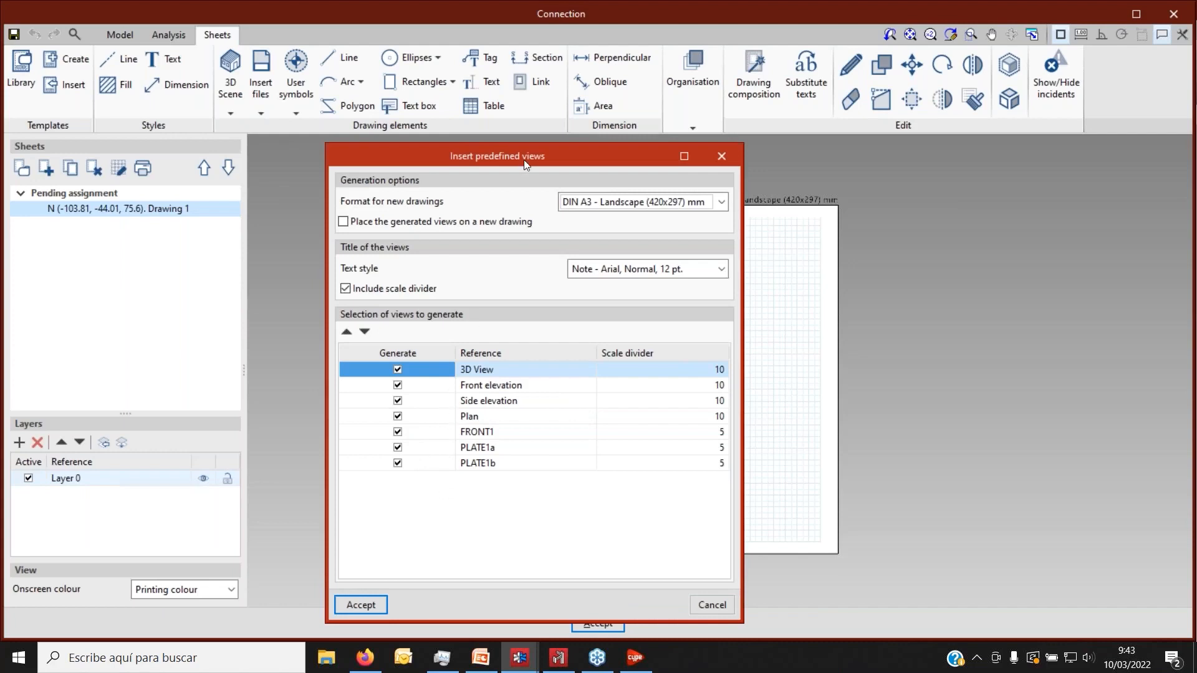
left_click_drag(525, 164, 457, 152)
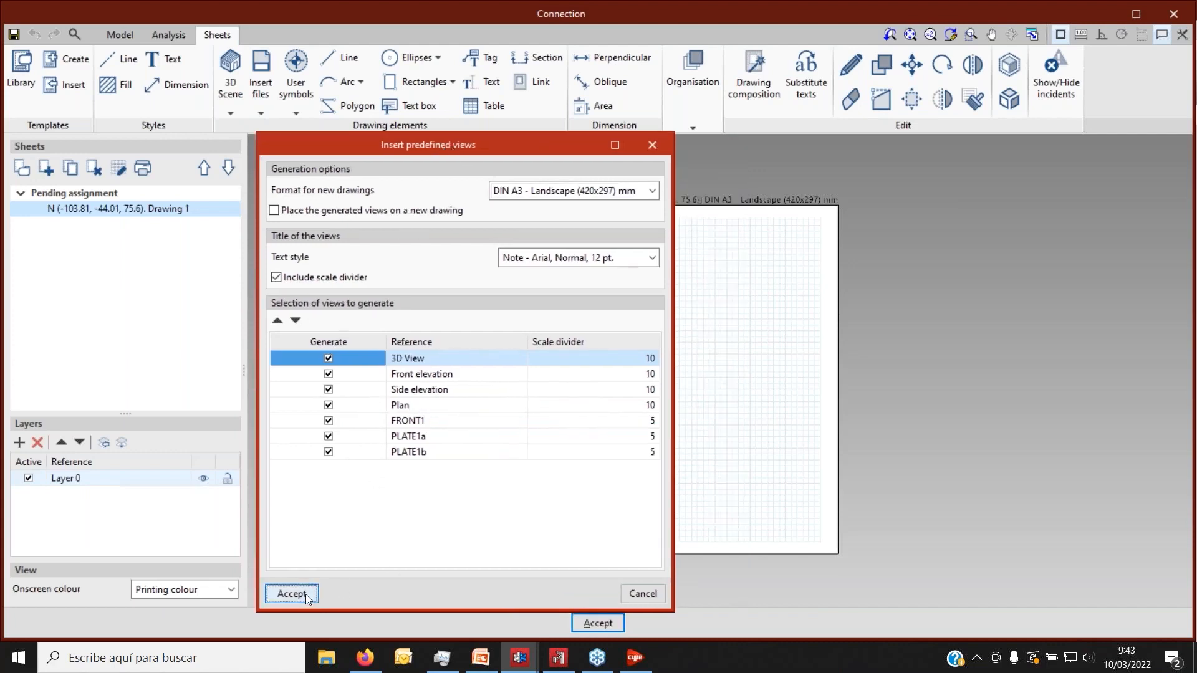
left_click(292, 593)
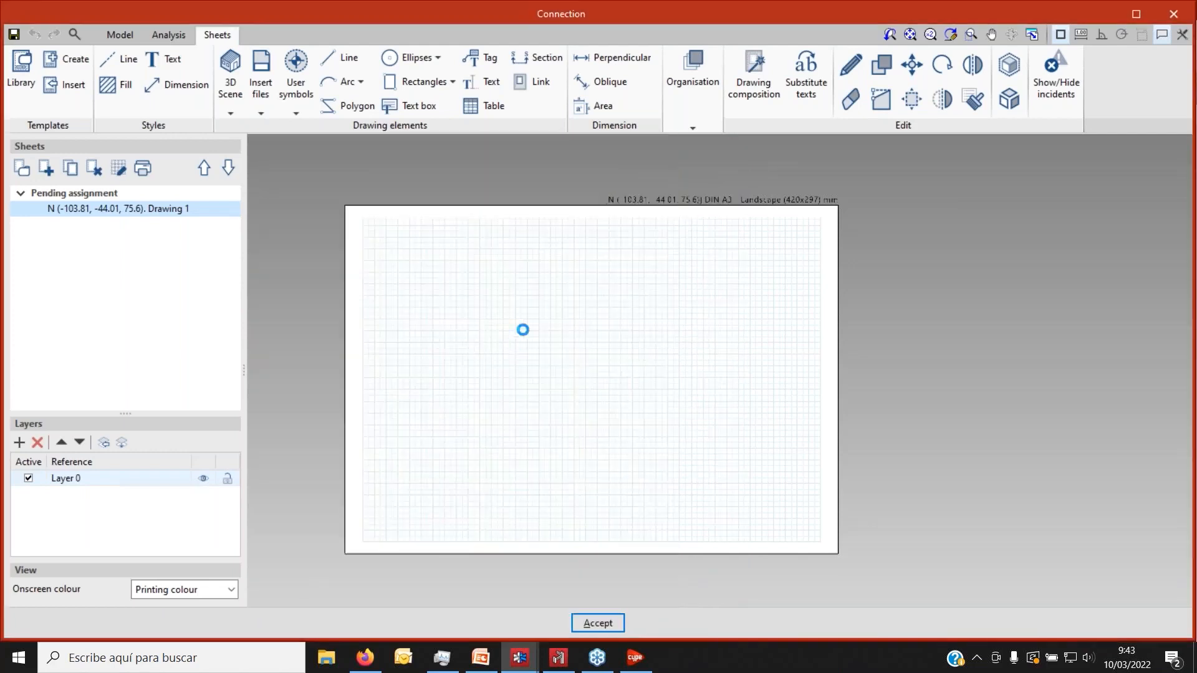
scroll(527, 325, "up", 3)
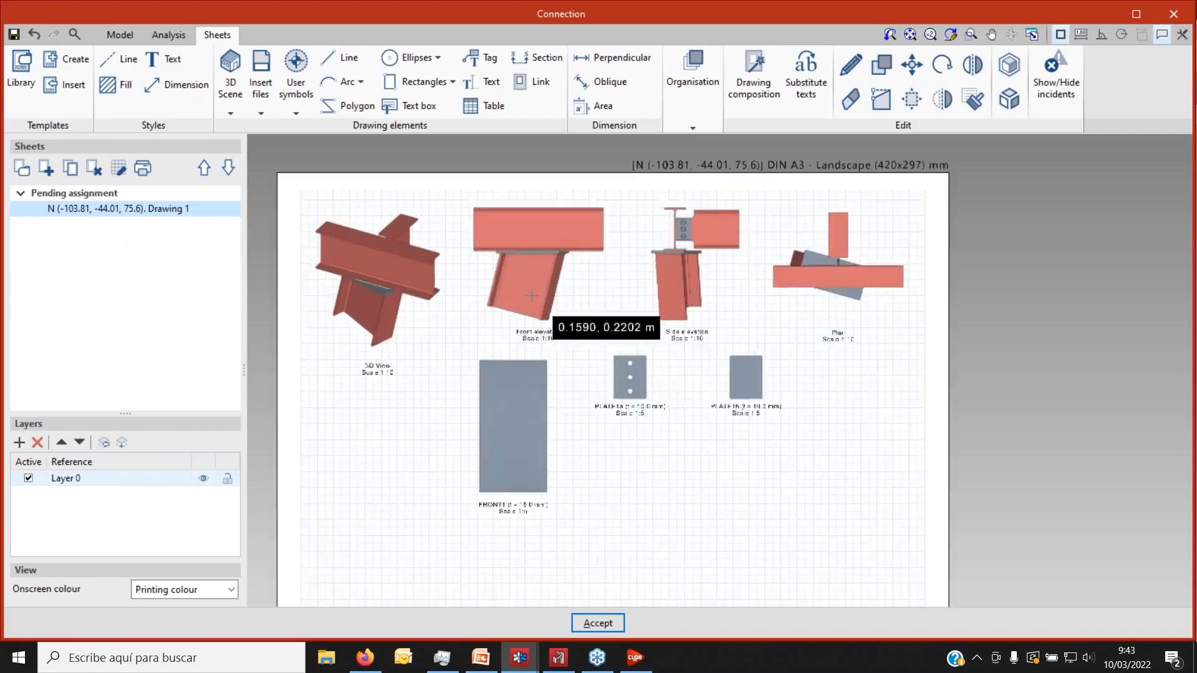
scroll(349, 264, "down", 4)
scroll(364, 258, "up", 3)
scroll(583, 252, "down", 2)
scroll(335, 300, "up", 1)
Edit the 3D view at the start of the sheet, try the "eleation" scene and assign the Overview_back scene.
left_click(855, 55)
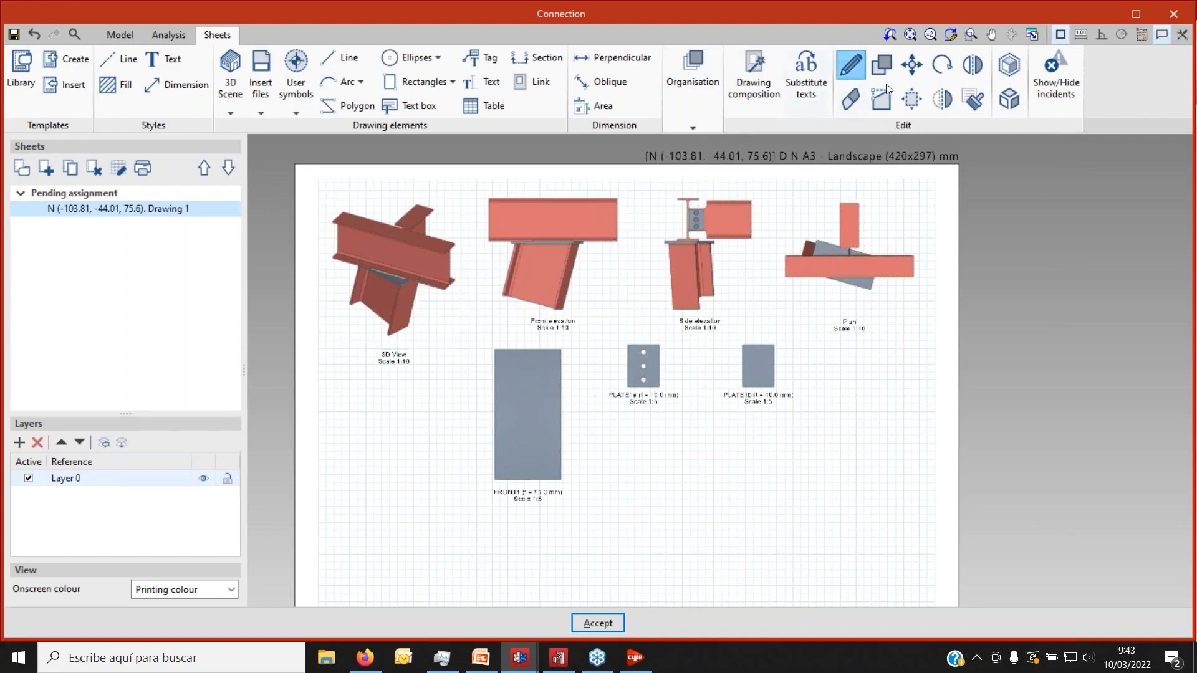
left_click(362, 290)
left_click_drag(231, 205, 303, 222)
left_click(294, 238)
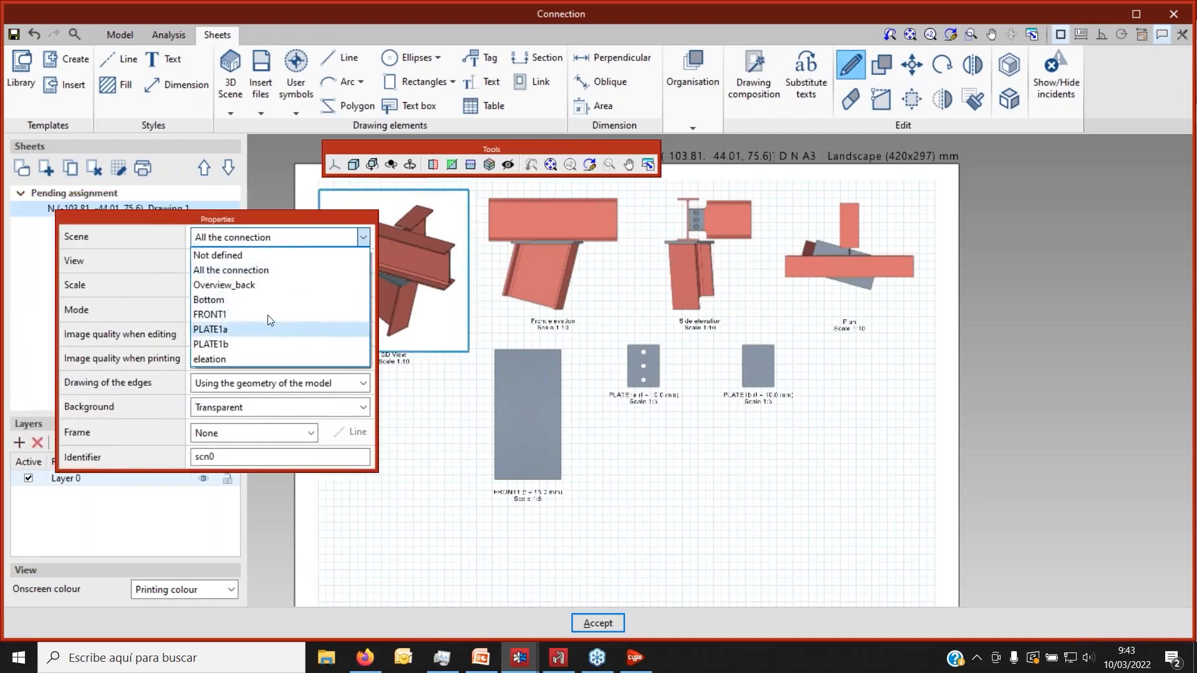
left_click(256, 359)
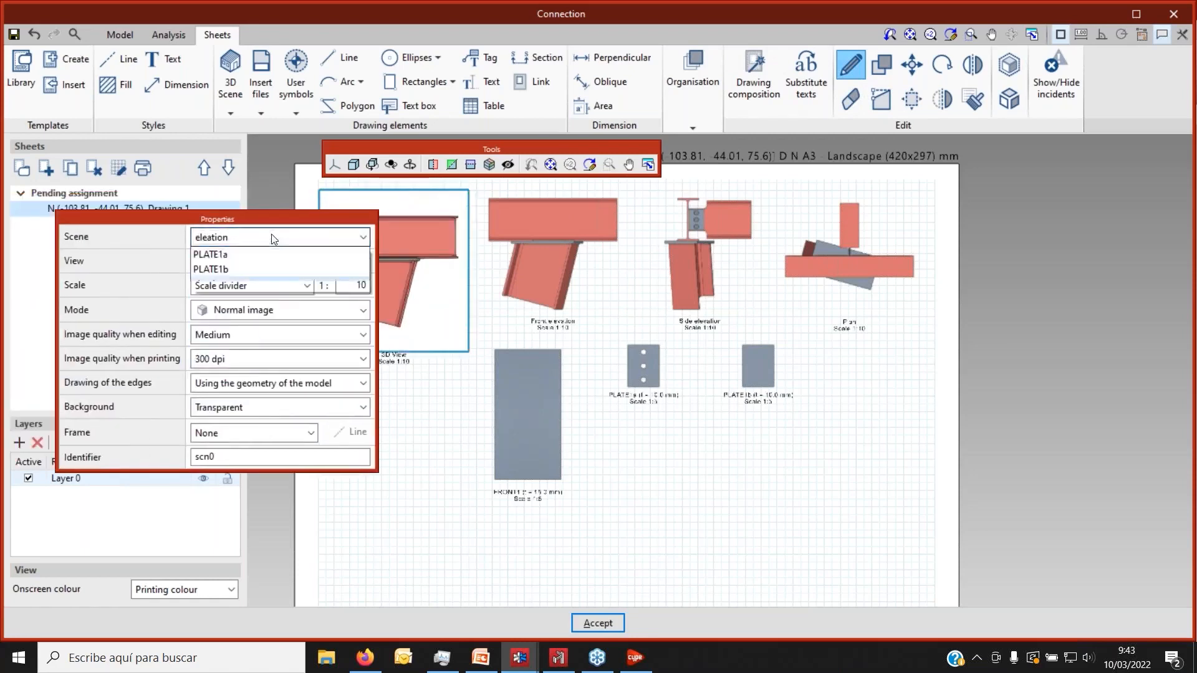
left_click(257, 279)
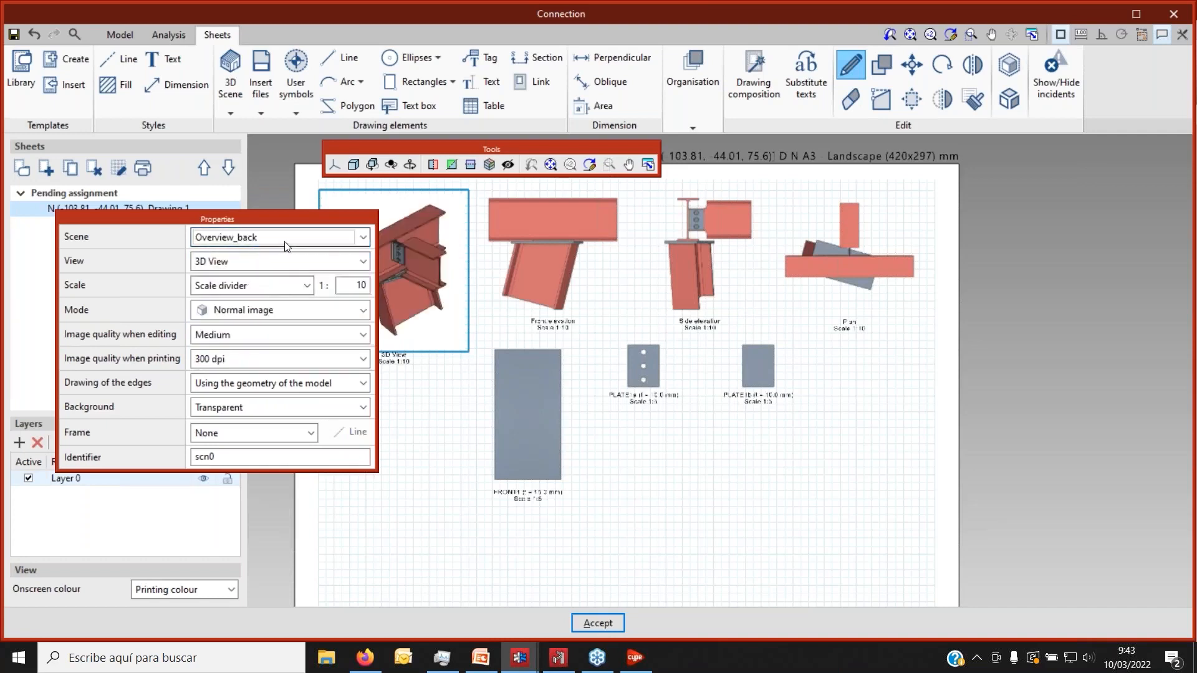
Try the Front elevation and Plan views for the edited scene and set its view to Side elevation.
left_click(271, 263)
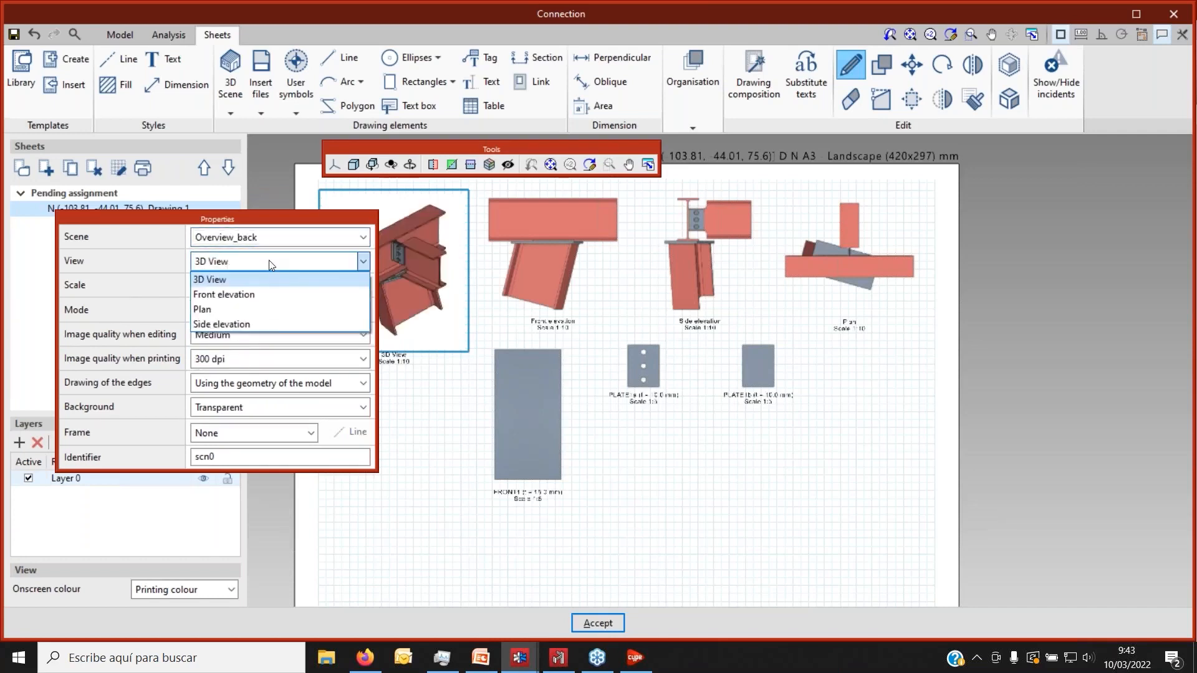
left_click(224, 294)
left_click(262, 262)
left_click(249, 309)
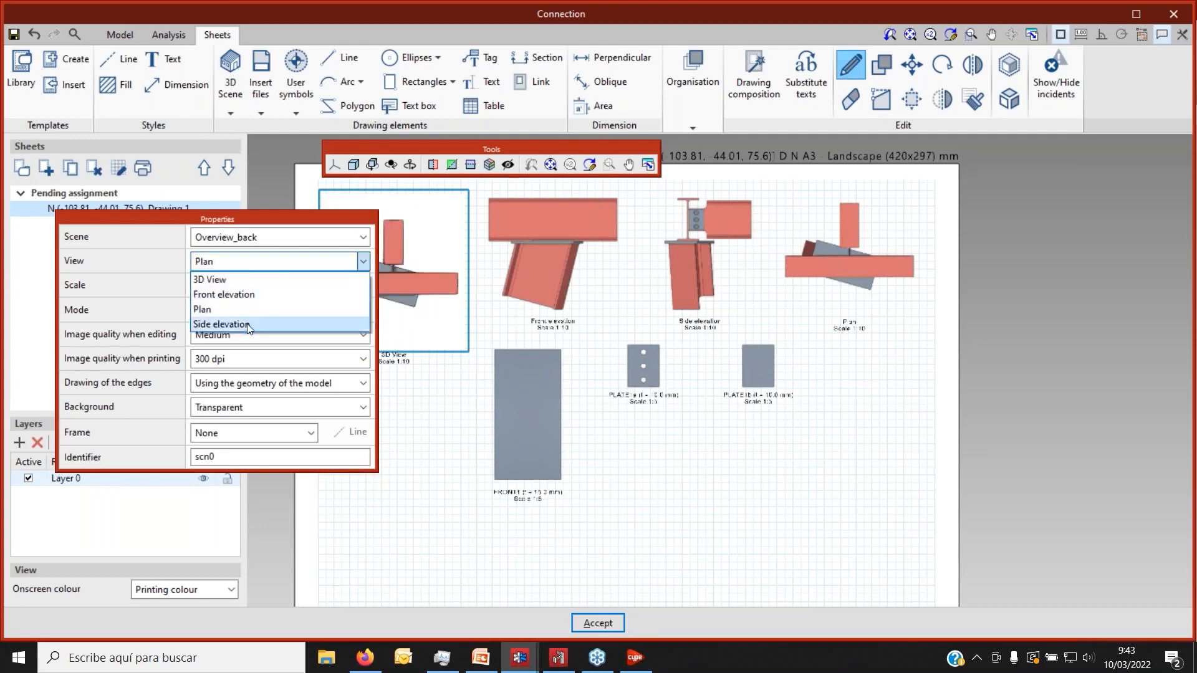
left_click(237, 324)
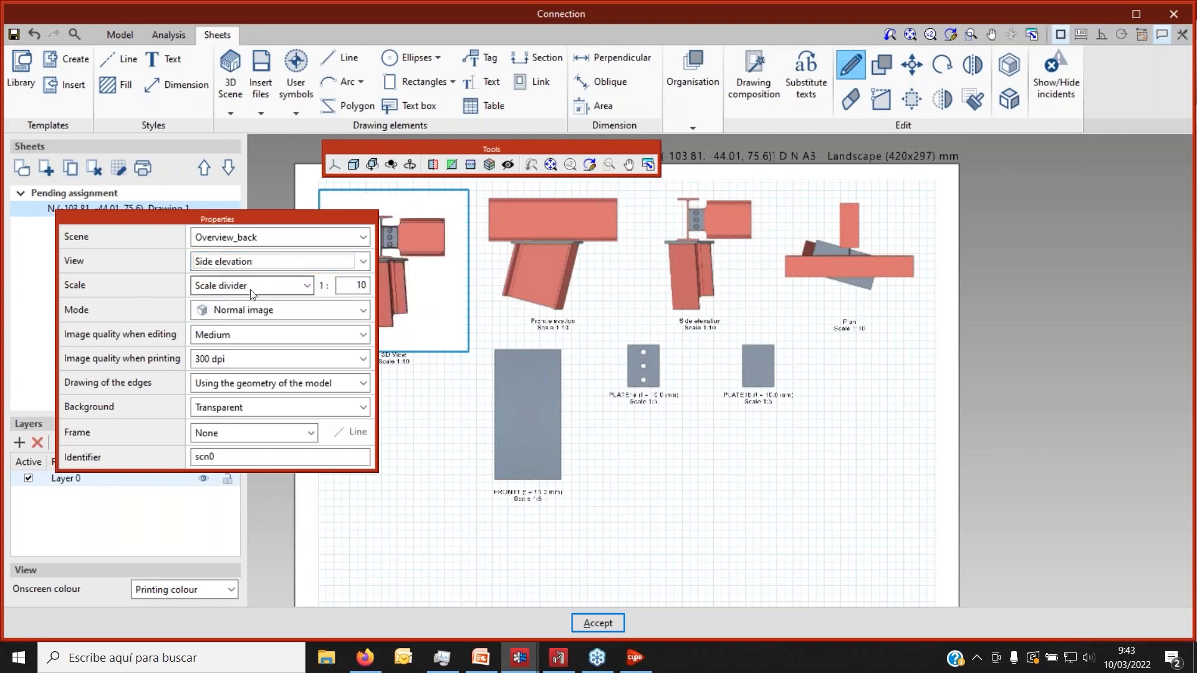
Set the scene's scale divider to 1:20.
left_click(307, 286)
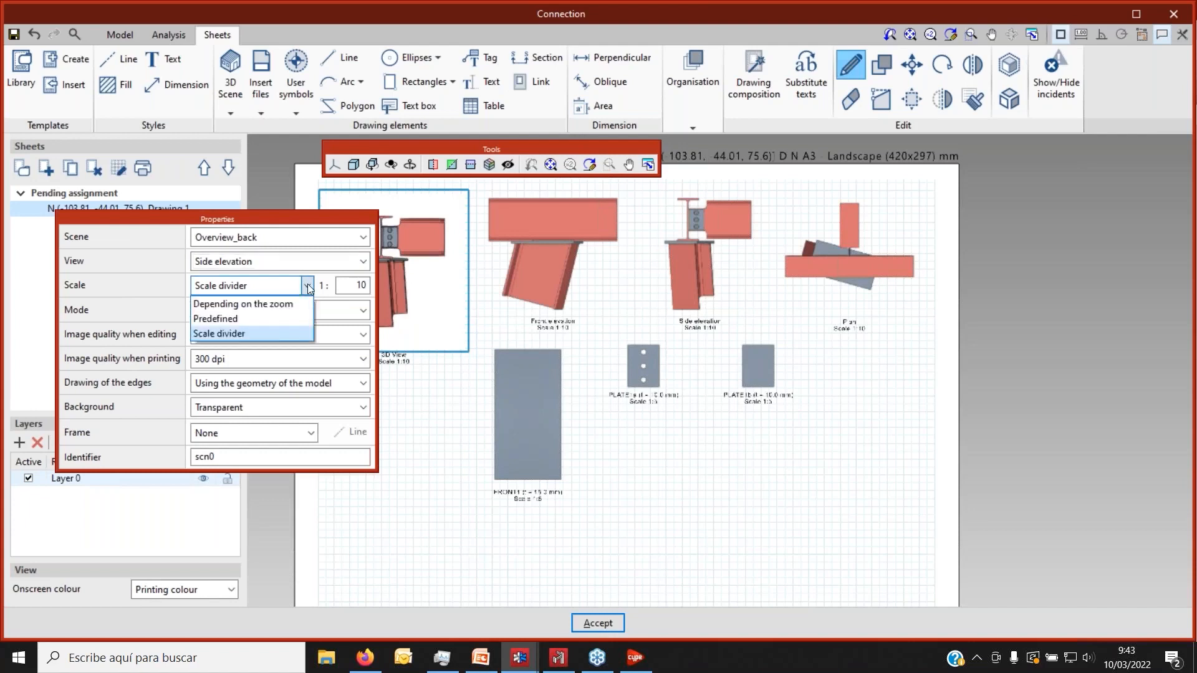
left_click(308, 286)
left_click(368, 286)
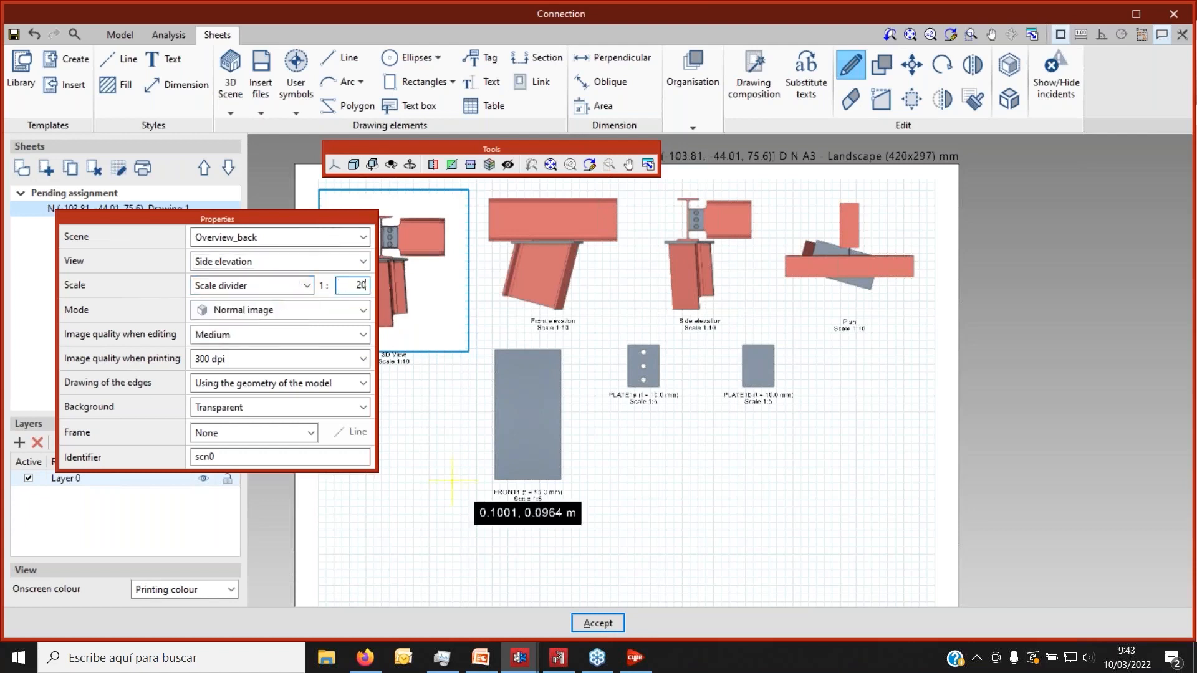
Set the scene's scale to Depending on the zoom and enlarge the connection inside its frame.
left_click(306, 286)
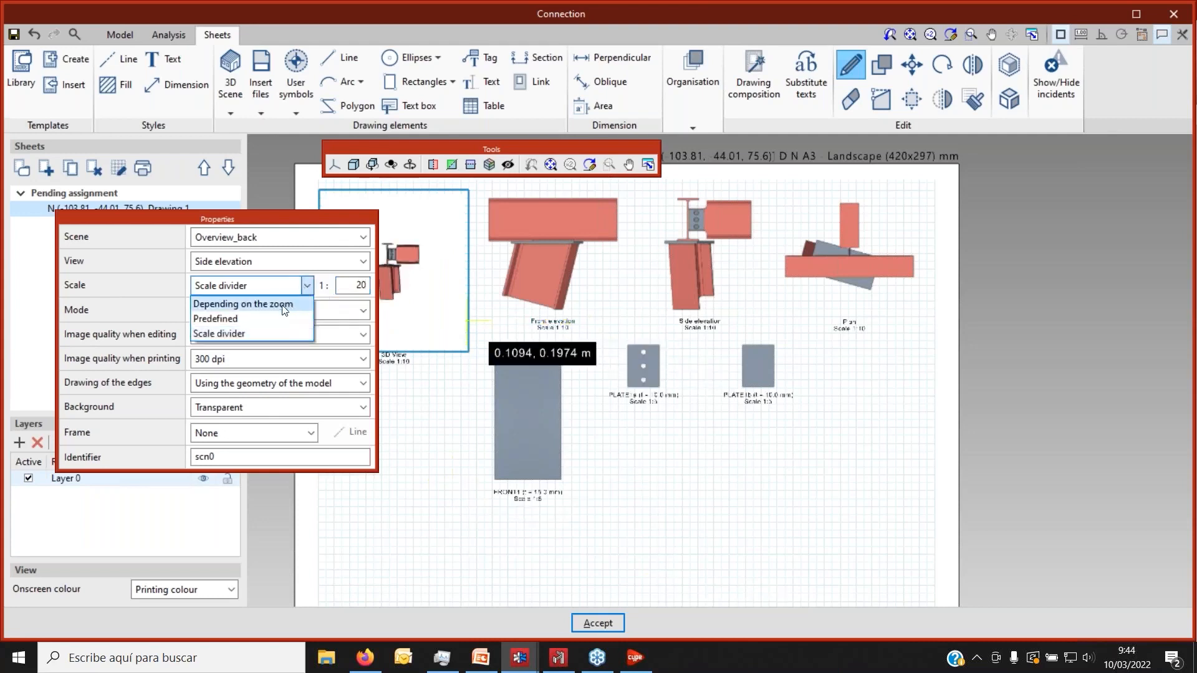
left_click(285, 310)
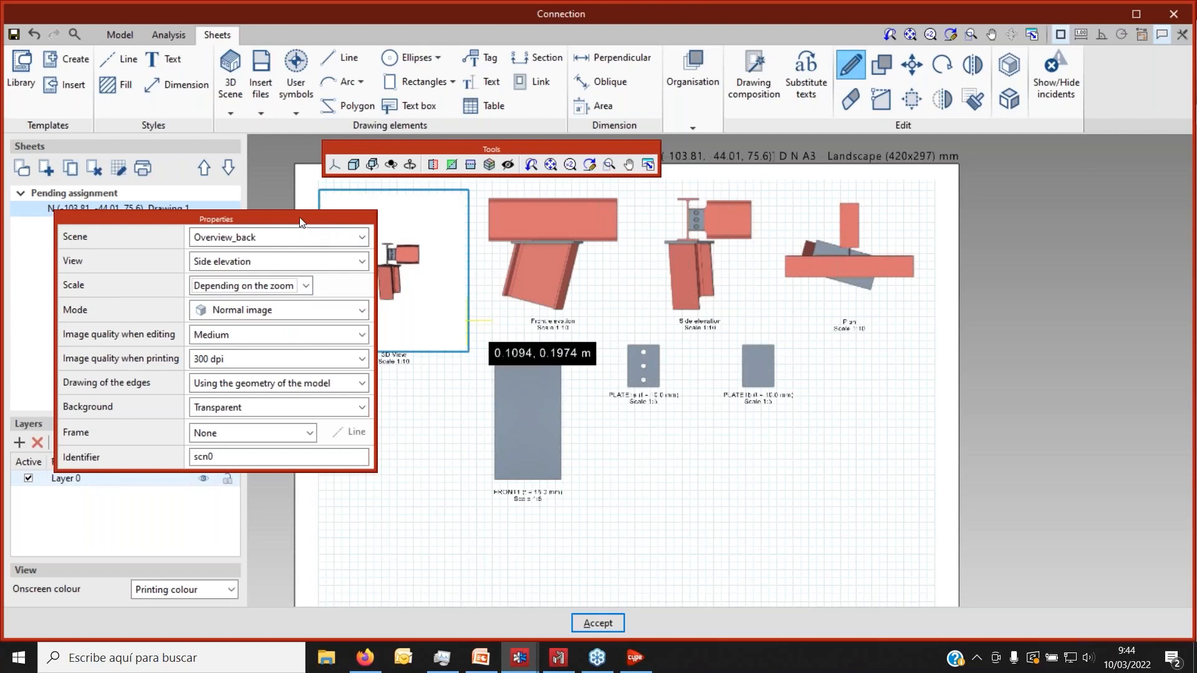
left_click_drag(301, 222, 239, 238)
scroll(436, 246, "up", 3)
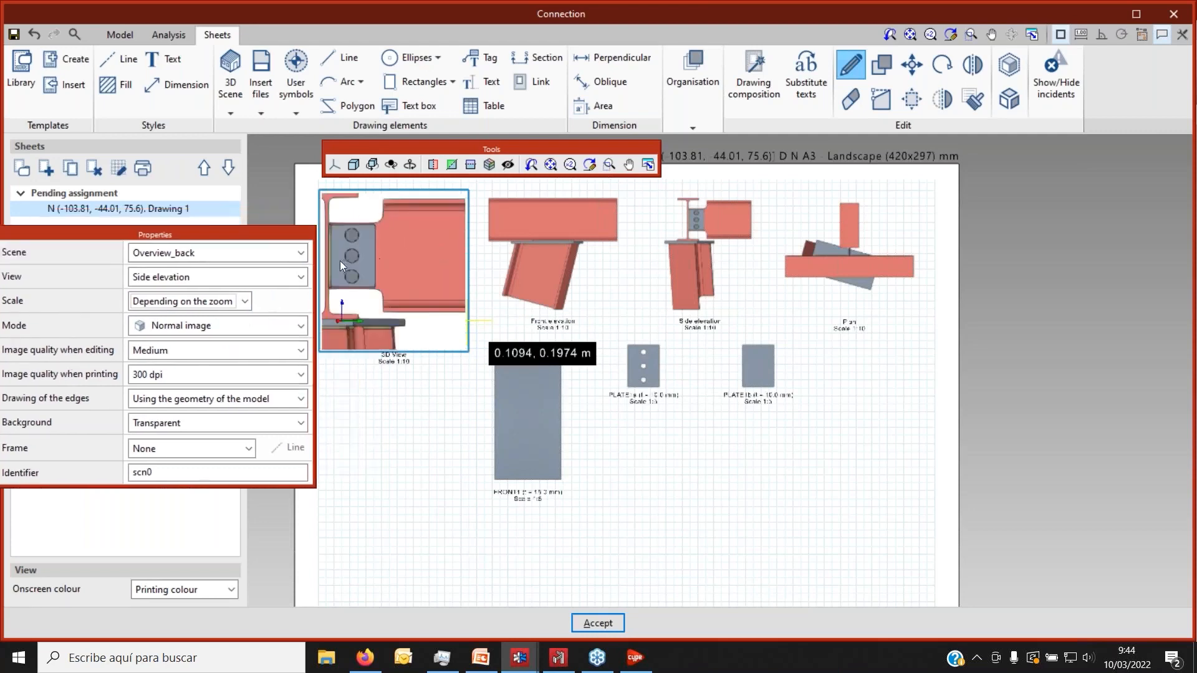
scroll(339, 260, "up", 3)
scroll(355, 266, "down", 5)
scroll(342, 249, "up", 5)
scroll(348, 256, "down", 4)
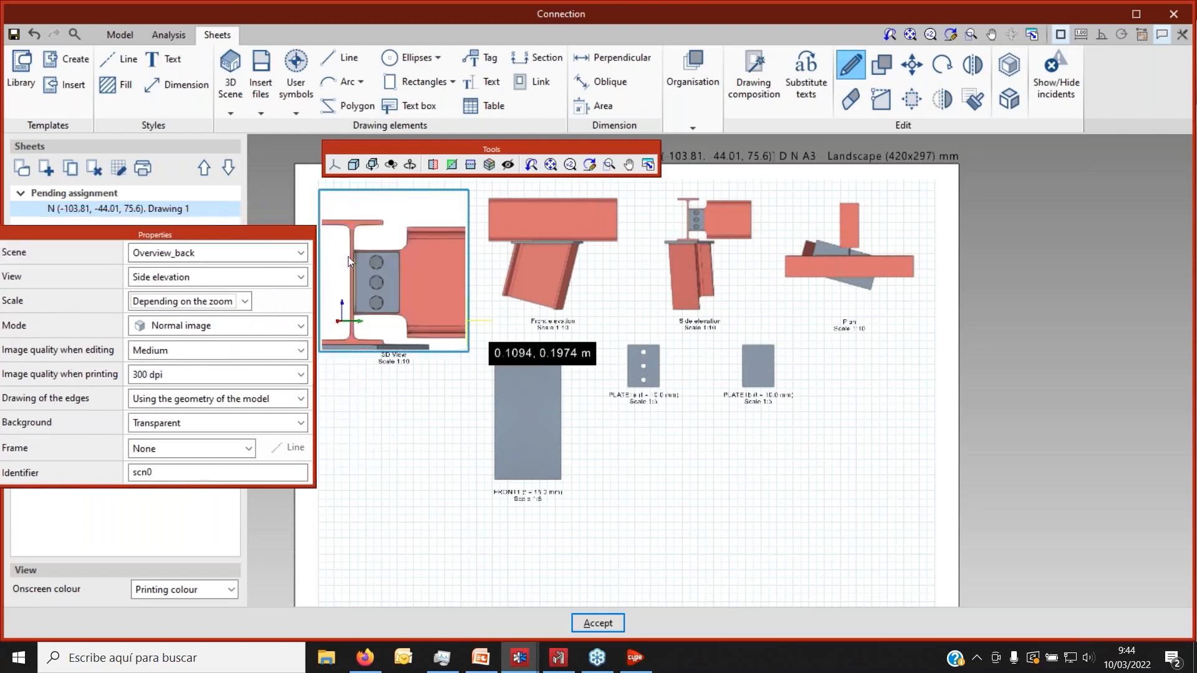
scroll(348, 256, "down", 2)
Set the display mode of the edited side elevation to Monochrome image.
mouse_move(237, 238)
left_mouse_down()
mouse_move(515, 272)
mouse_move(649, 236)
left_mouse_up()
left_click(610, 322)
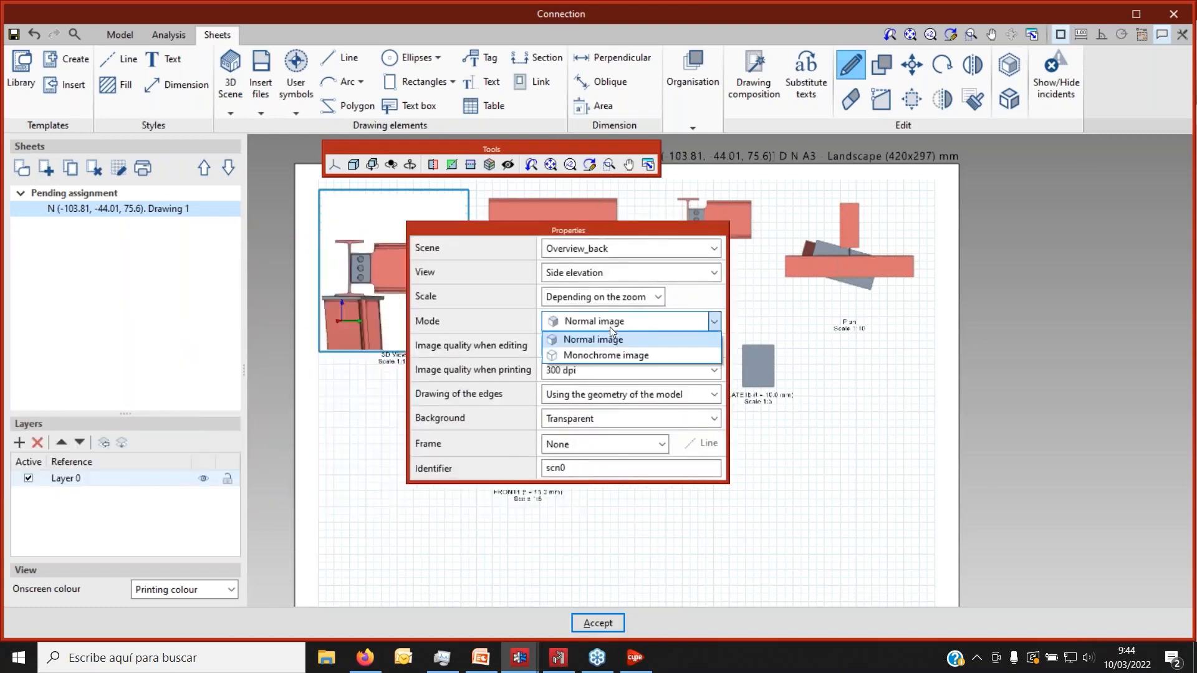
left_click(608, 356)
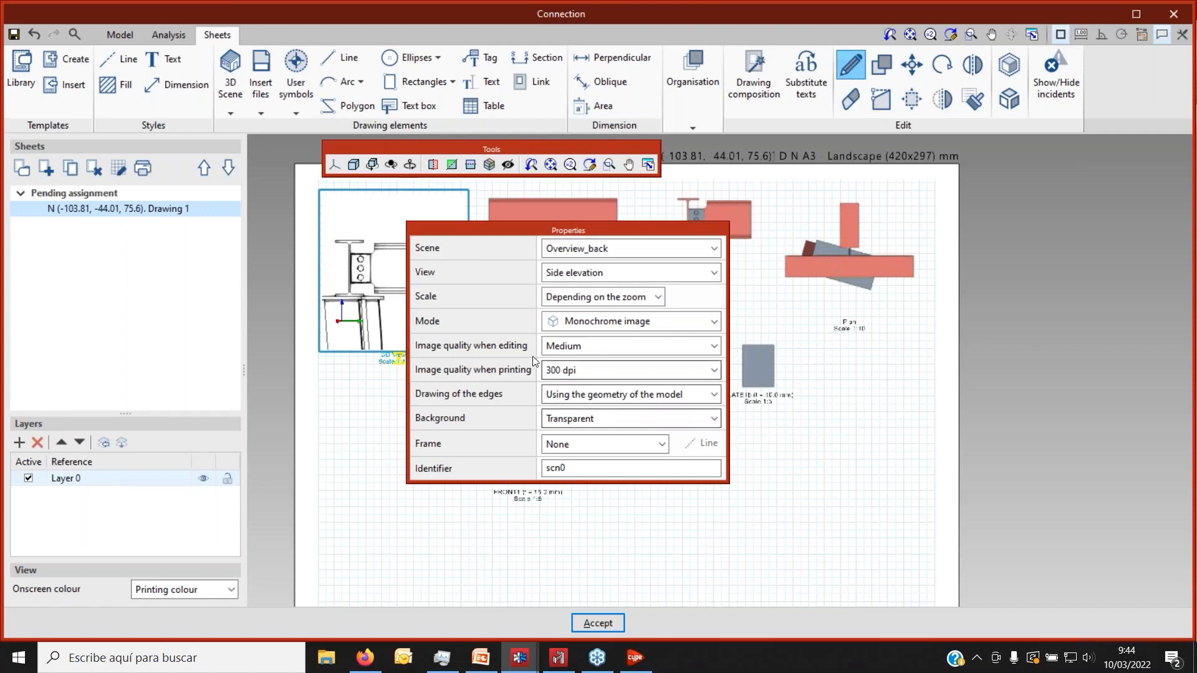
Try a Solid white background for the edited scene and return it to Transparent.
left_click(612, 371)
left_click(610, 370)
left_click(625, 425)
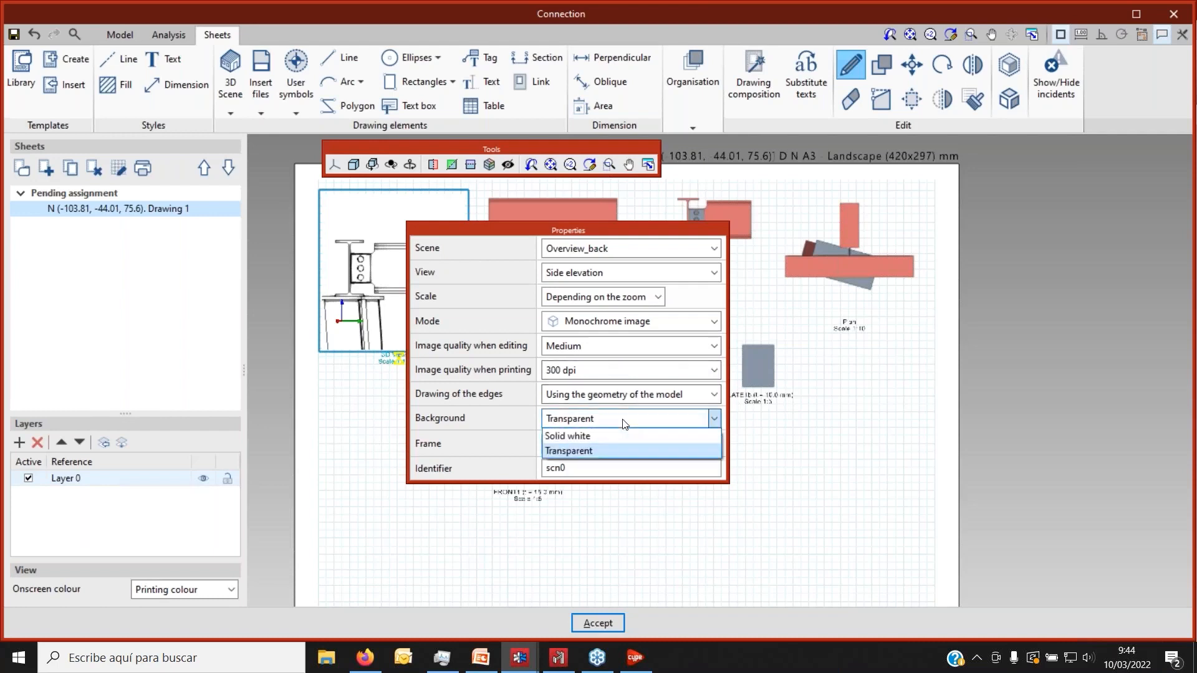
left_click(617, 435)
left_click(605, 419)
left_click(601, 448)
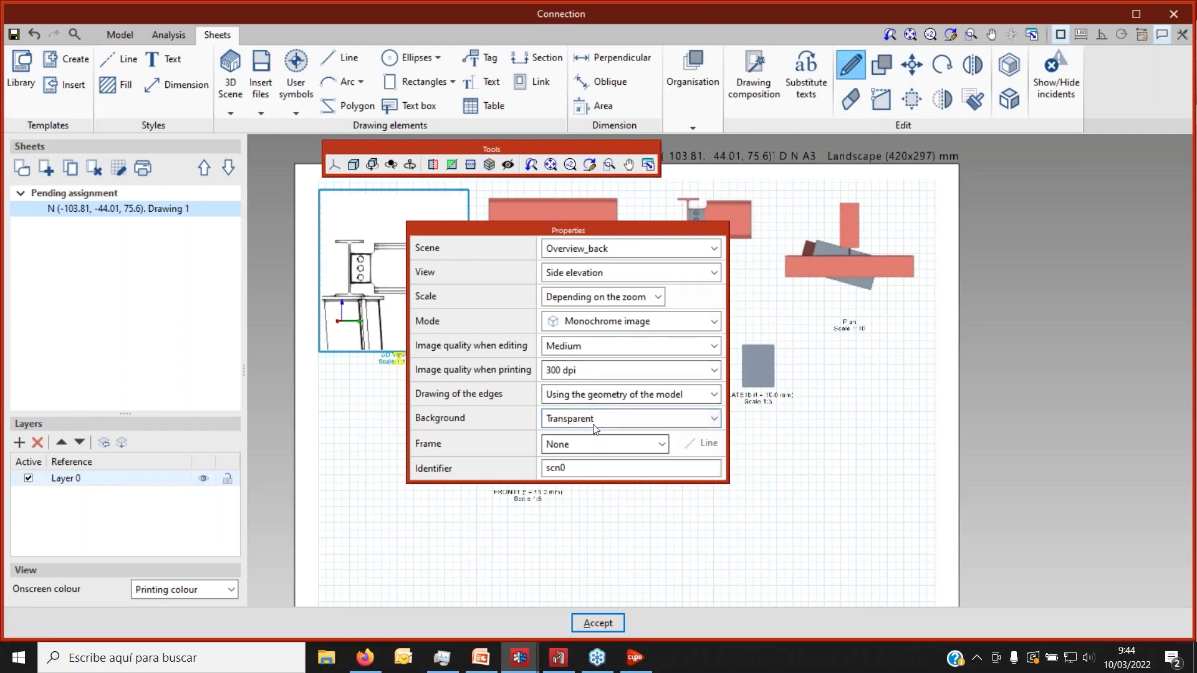
Check the frame and printing quality options of the scene and close its properties.
left_click(659, 449)
left_click(656, 449)
left_click(713, 370)
left_click(714, 371)
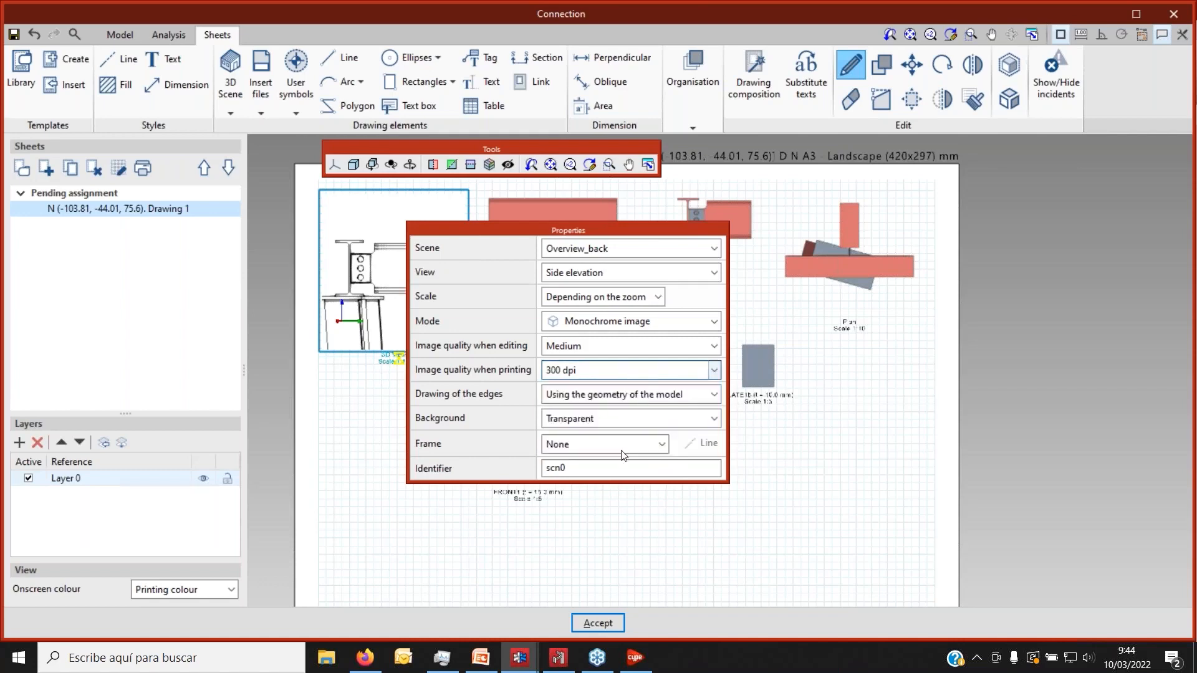
left_click(349, 450)
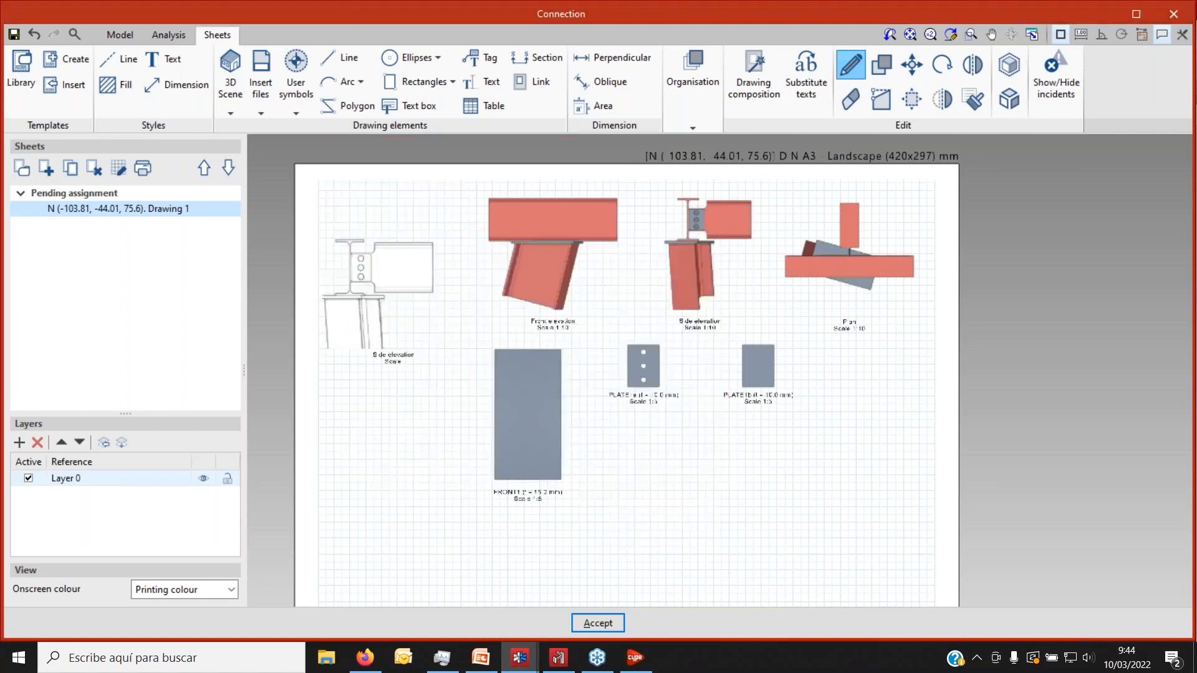
scroll(391, 329, "down", 2)
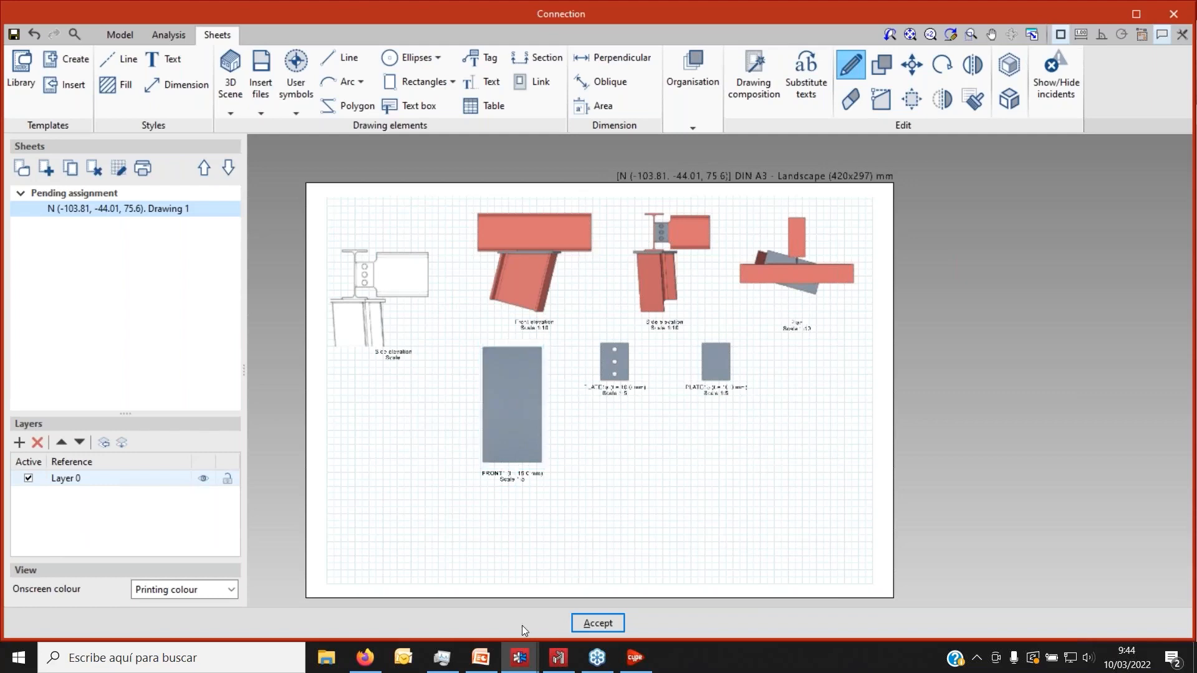
Switch to the other CYPE Connect window with the prepared drawing and examine its tagged and dimensioned views.
mouse_move(524, 659)
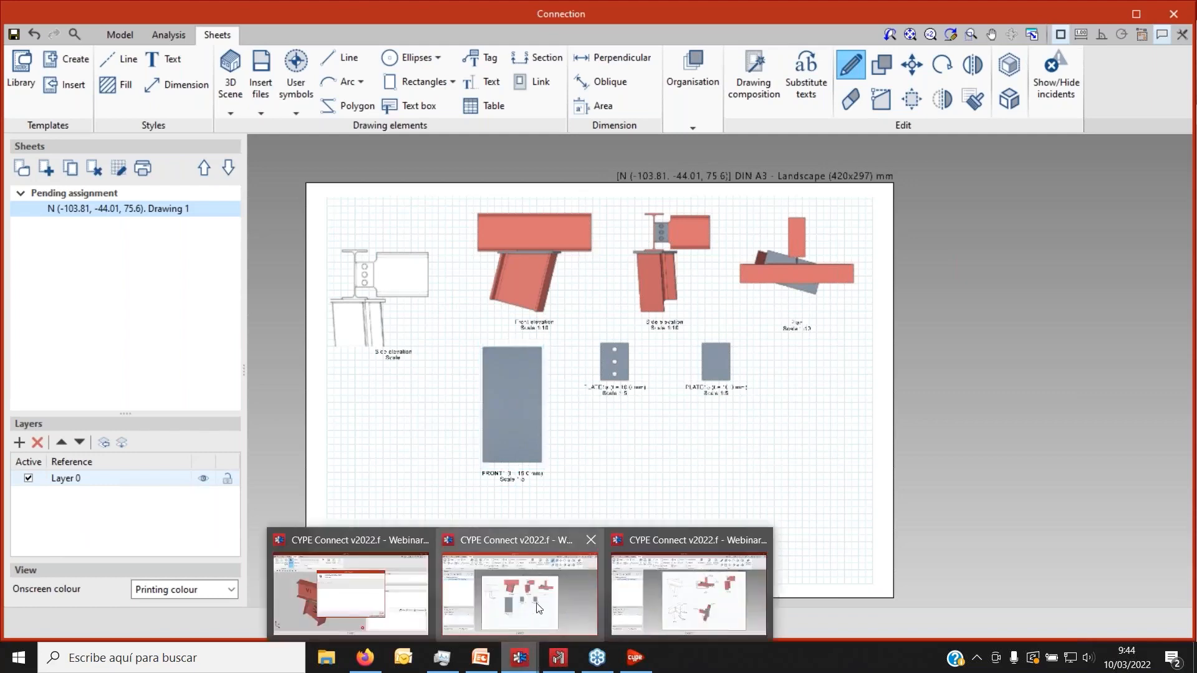
left_click(707, 584)
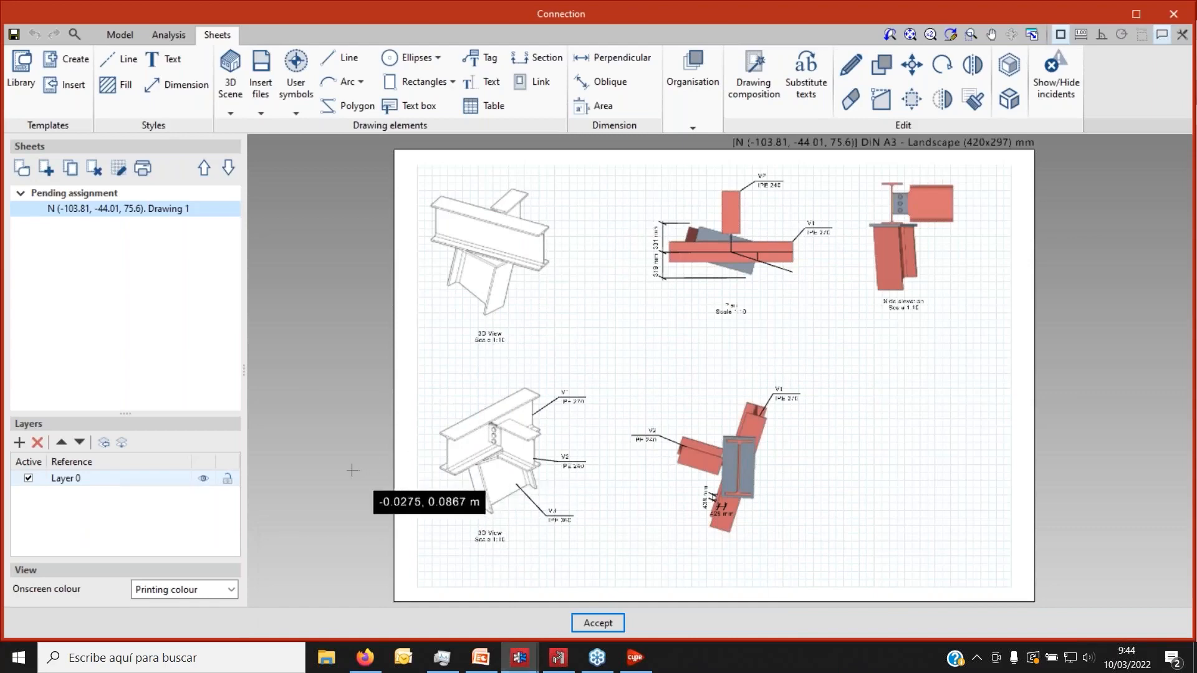
scroll(358, 479, "down", 3)
scroll(604, 431, "up", 1)
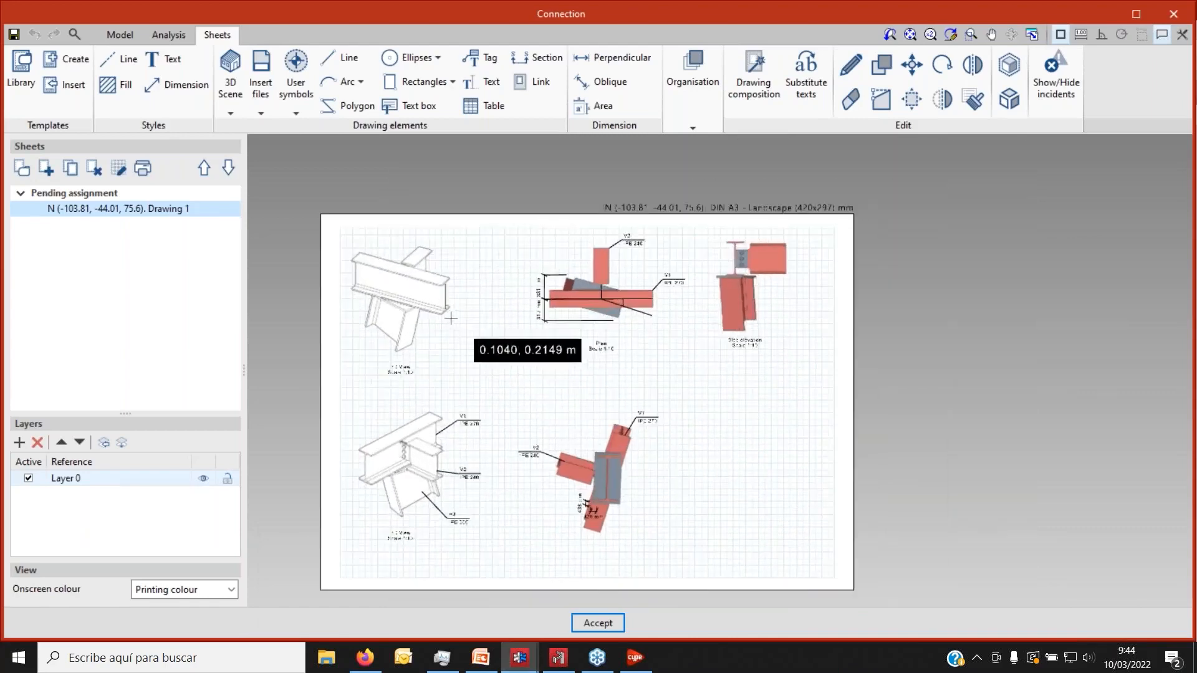
scroll(449, 308, "up", 1)
scroll(552, 315, "up", 3)
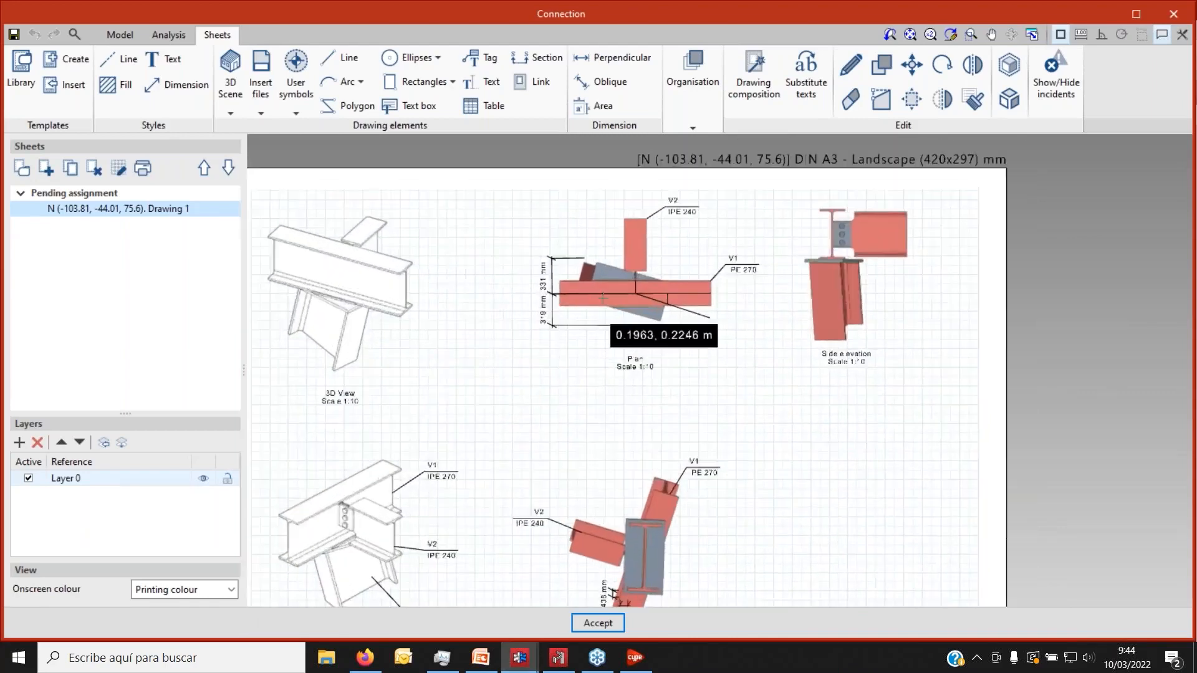
scroll(574, 278, "down", 2)
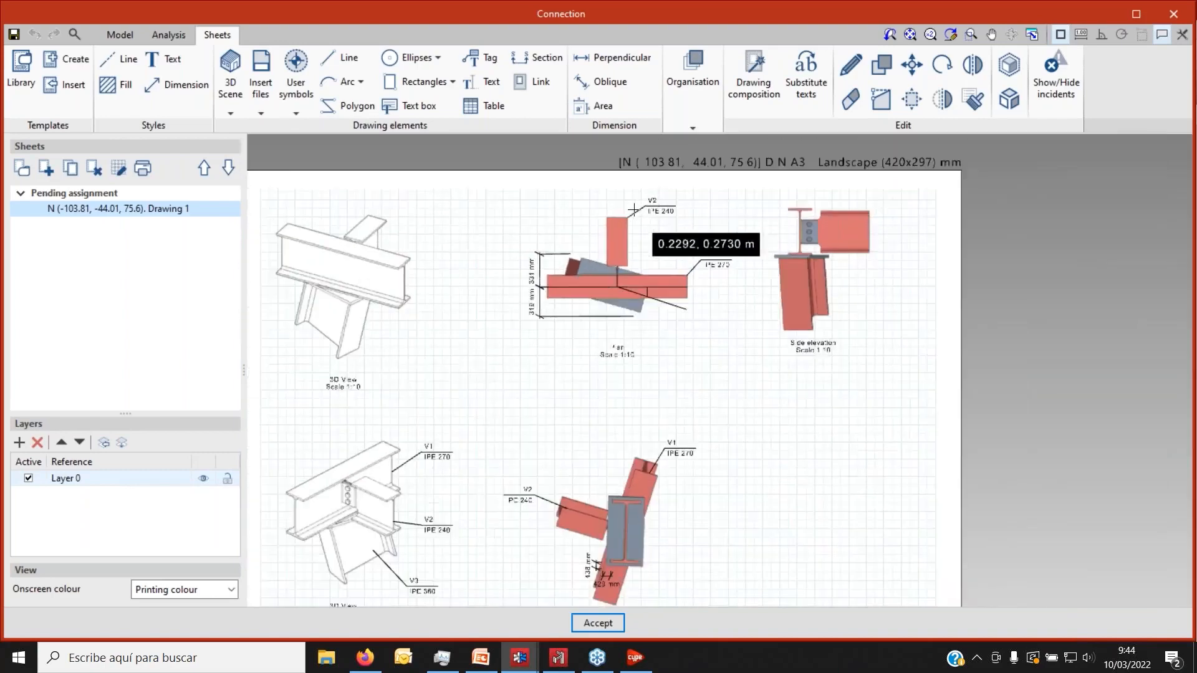
scroll(554, 283, "up", 1)
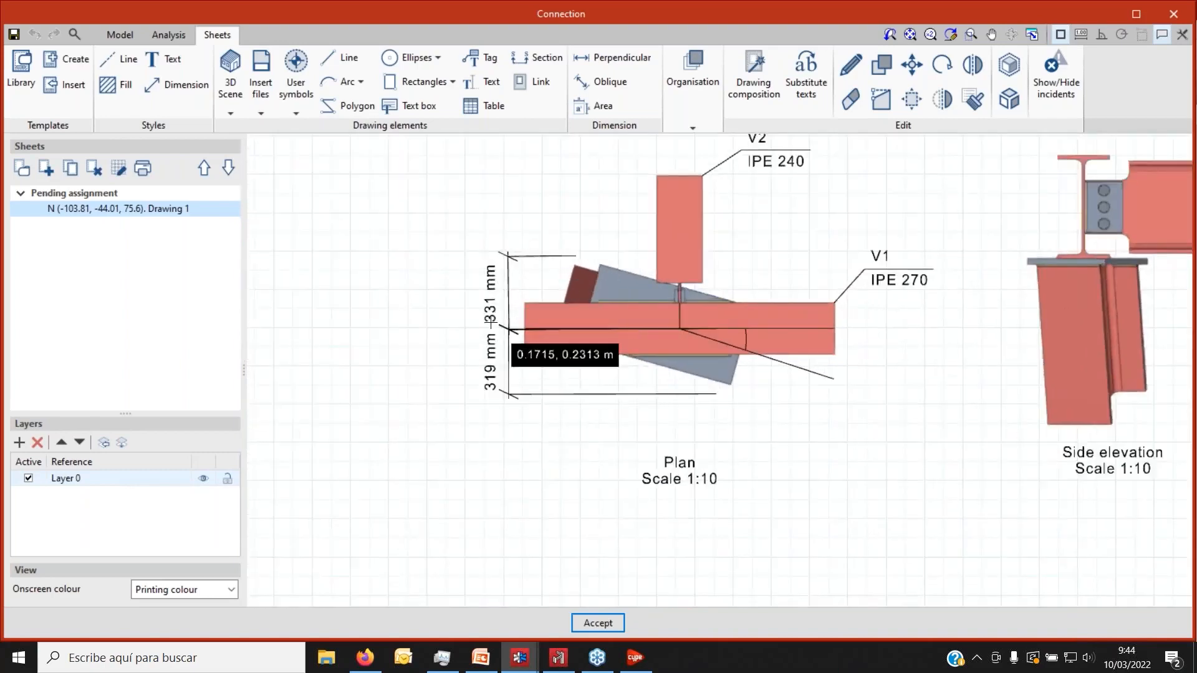
scroll(517, 299, "down", 3)
scroll(416, 383, "up", 1)
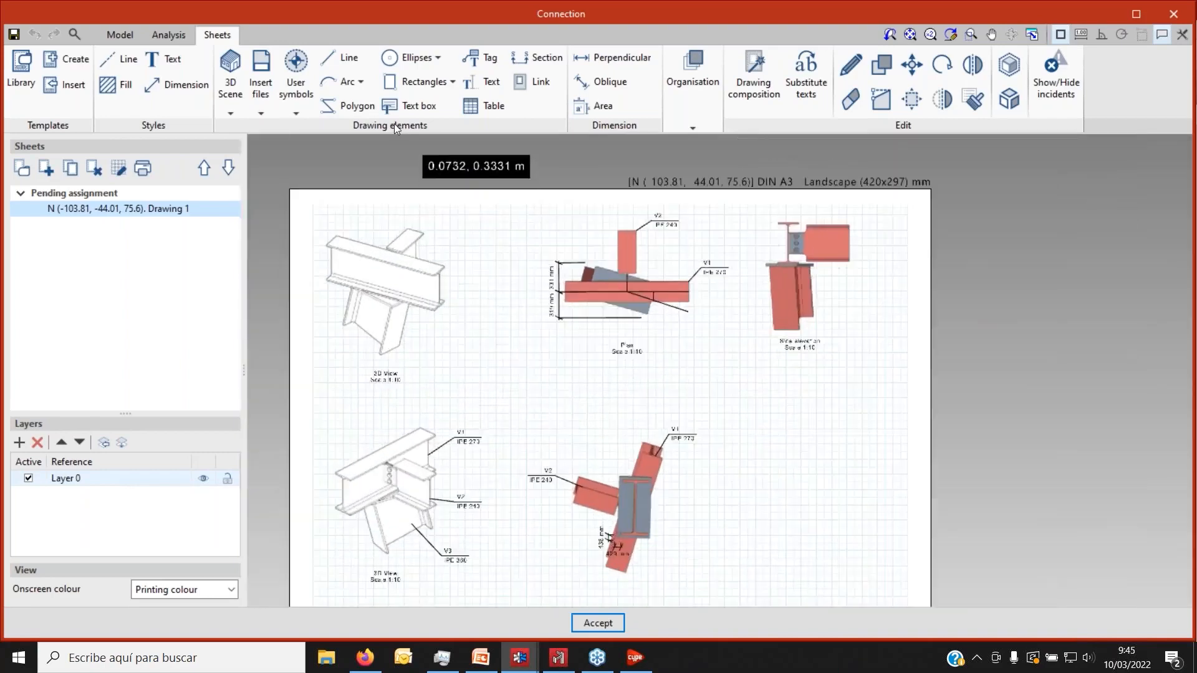
Start the Tag tool, try the format with attribute names and values, and return to Only the attribute values.
left_click(473, 61)
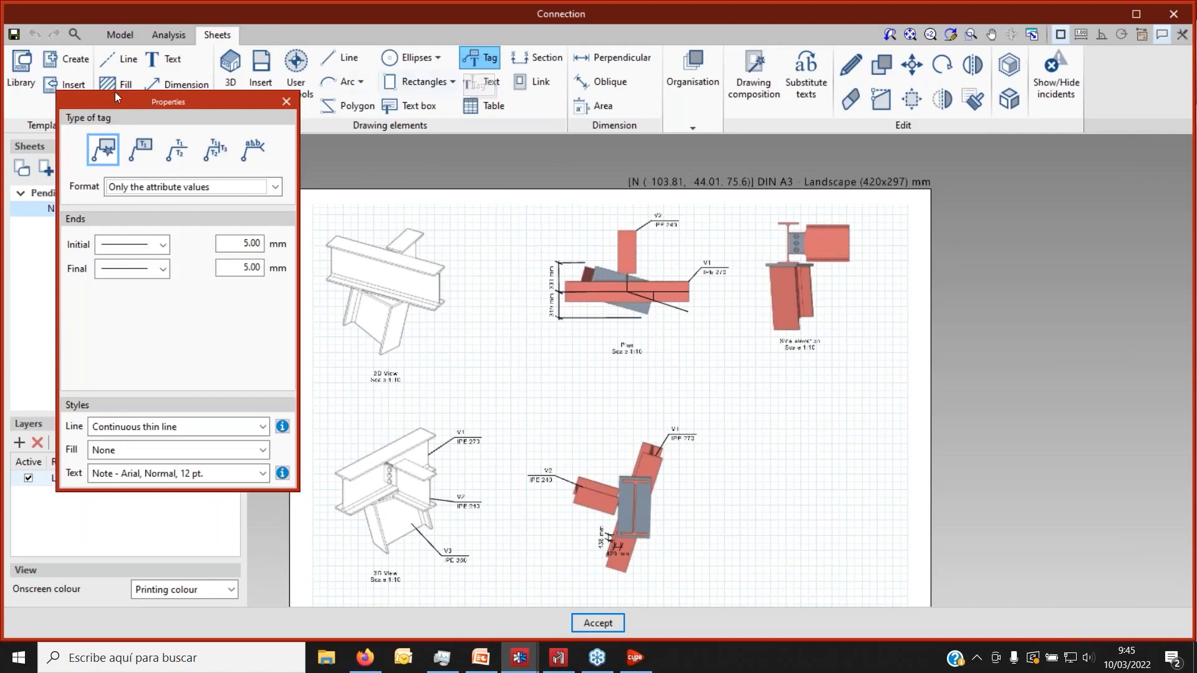
left_click_drag(122, 101, 119, 127)
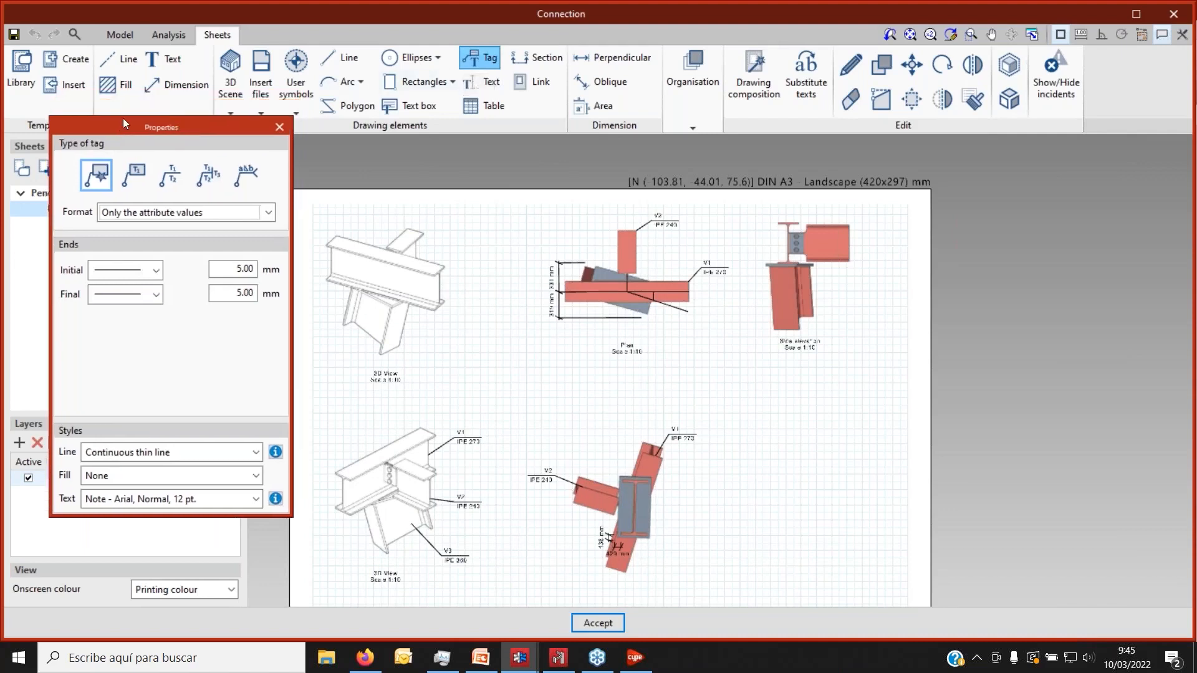
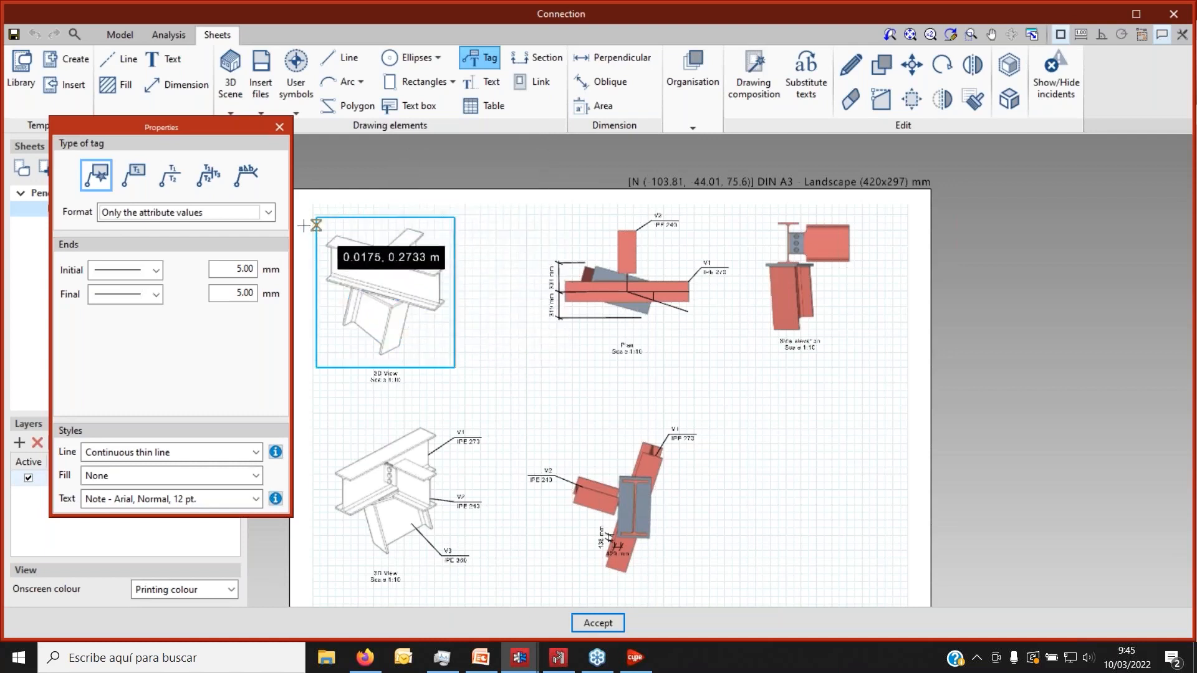
left_click(268, 213)
left_click(259, 231)
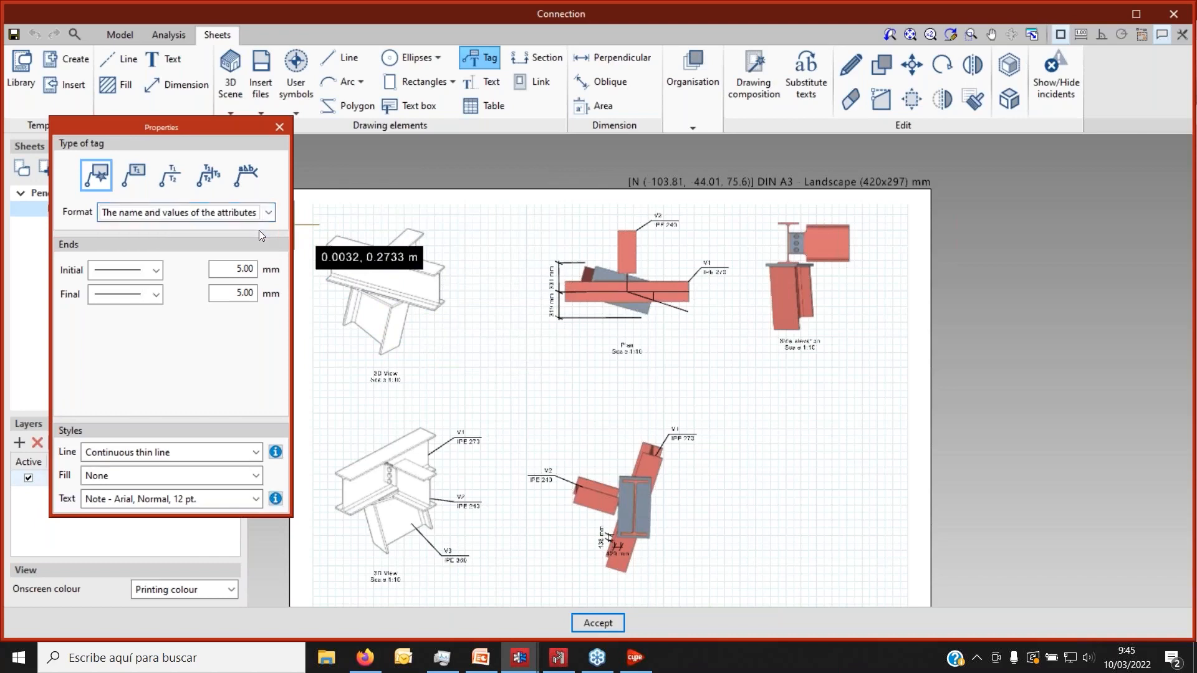
left_click(244, 212)
left_click(214, 245)
Place an attribute tag with a leader on beam V2 in the untagged monochrome 3D view and check its text.
scroll(380, 248, "up", 3)
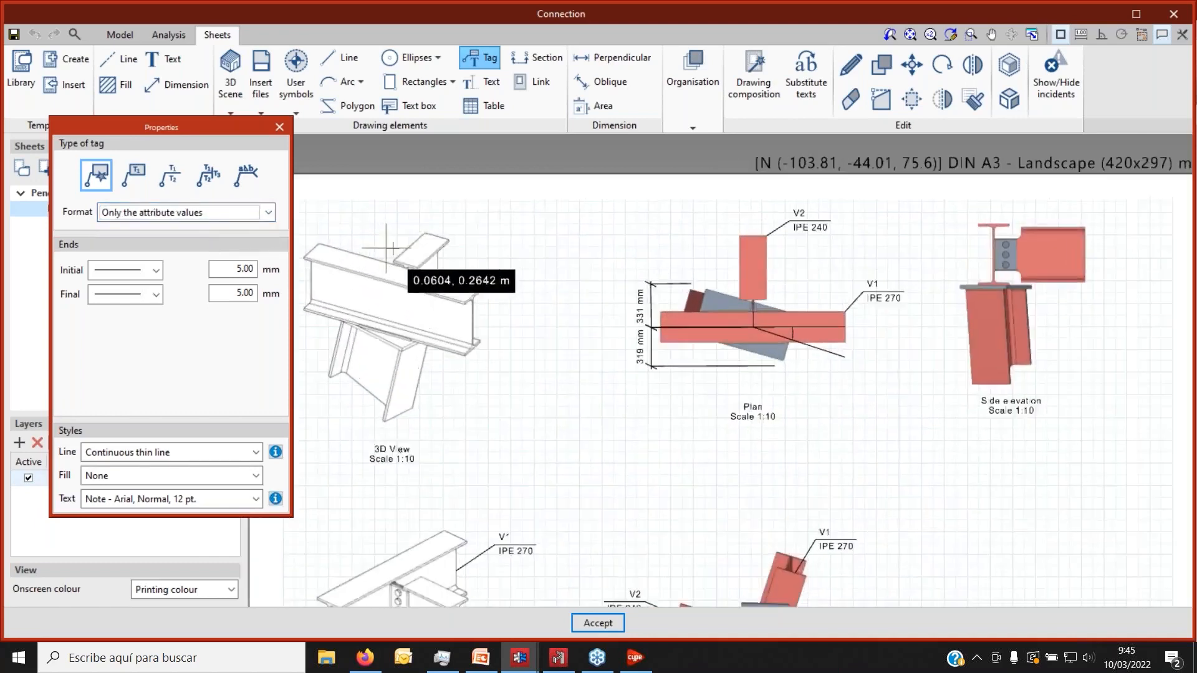
left_click(441, 250)
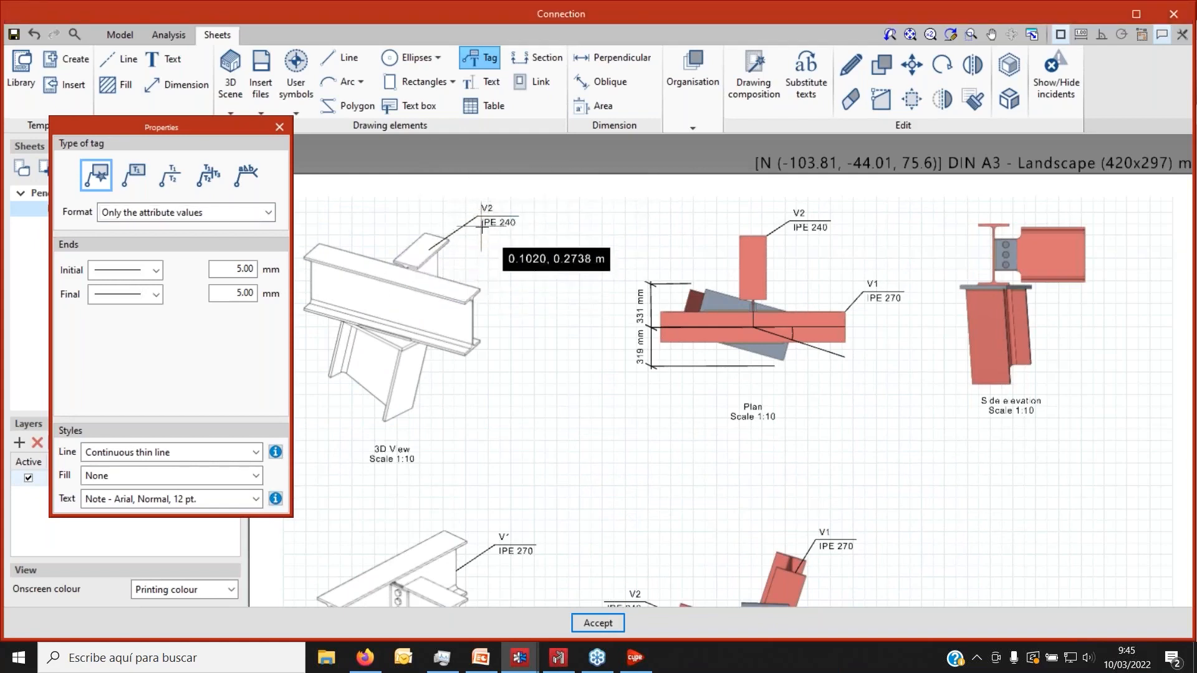
scroll(481, 227, "up", 5)
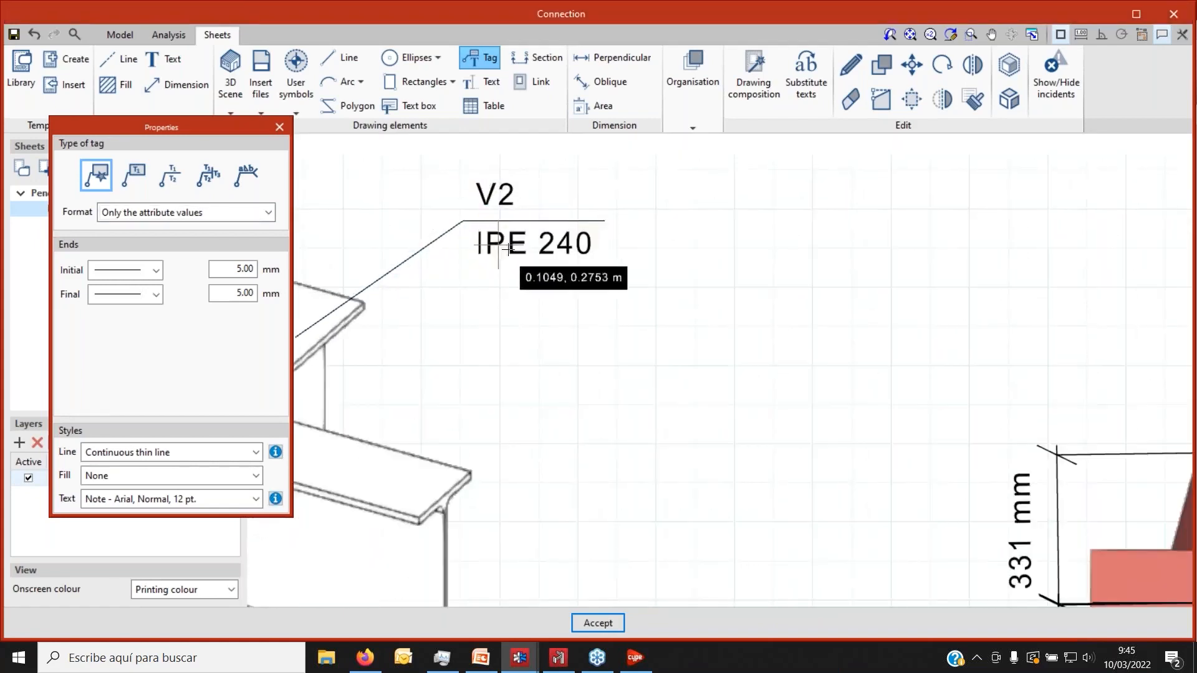
scroll(499, 243, "down", 5)
left_click(527, 230)
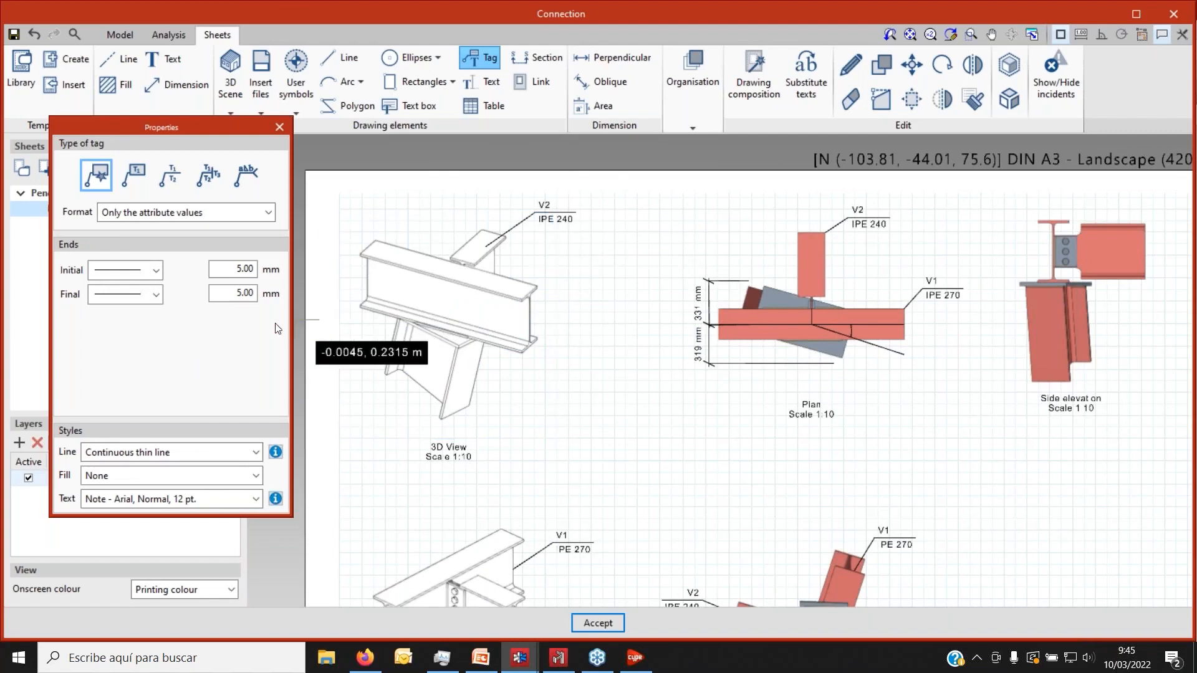
Set the tag's line style to Continuous normal line and its text style to Description - Arial, Normal, 16 pt.
left_click_drag(205, 129, 217, 177)
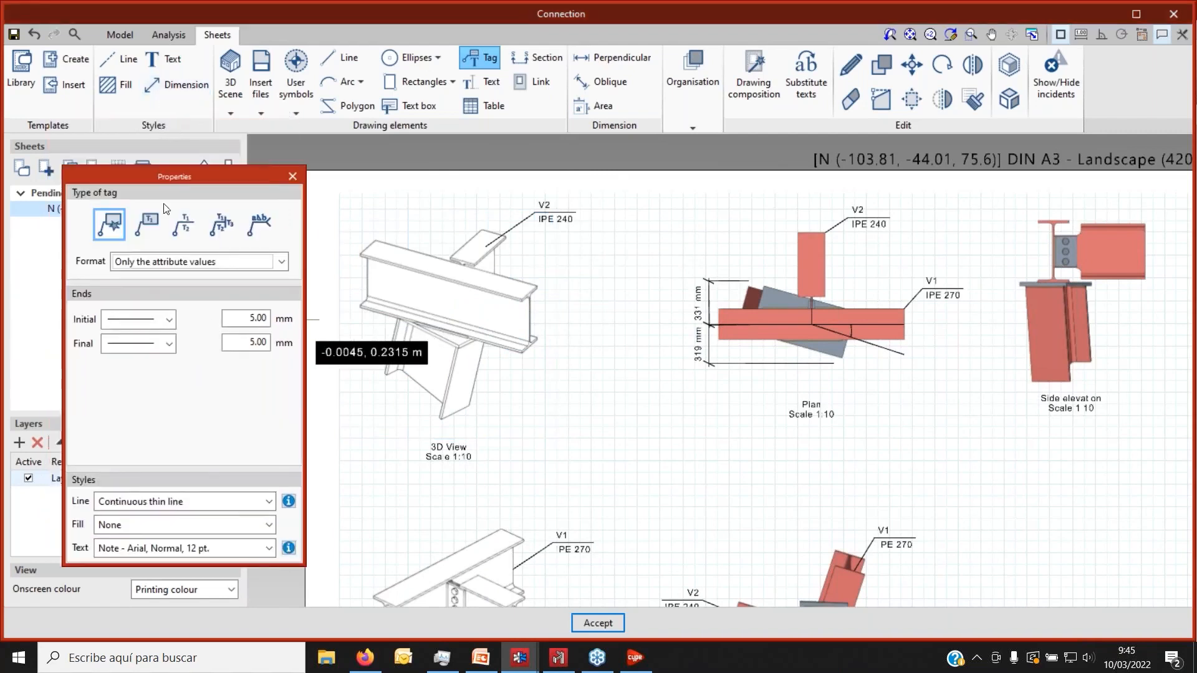
left_click(212, 500)
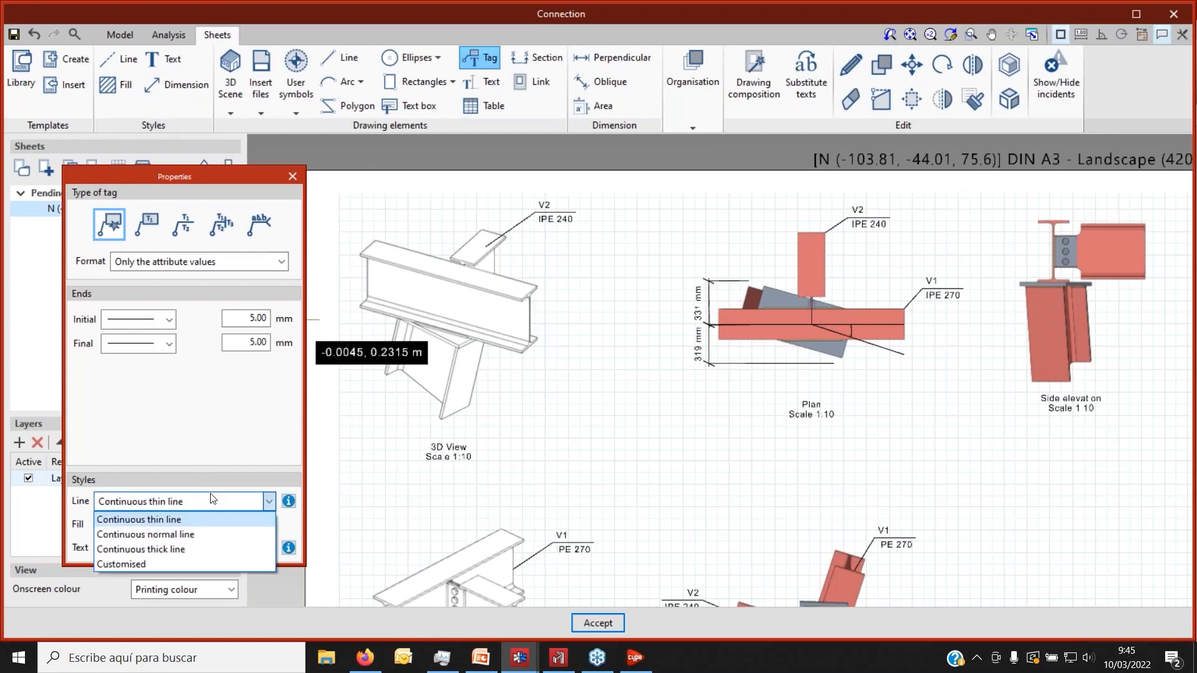
left_click(201, 533)
left_click(190, 549)
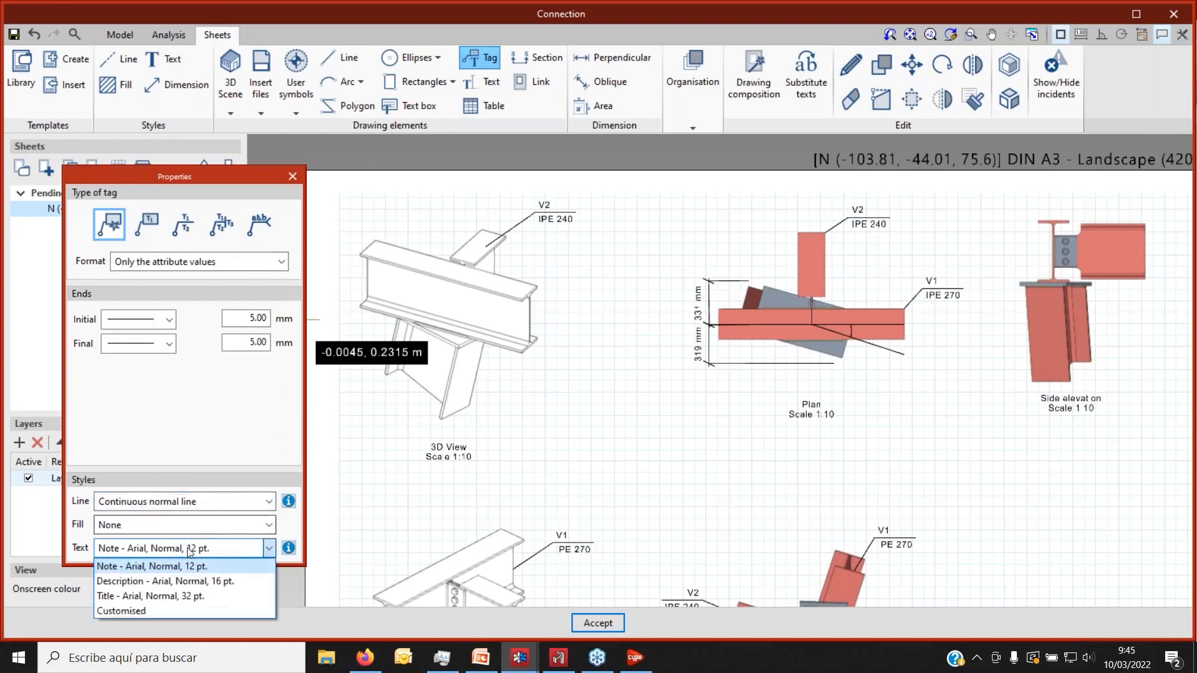
left_click(172, 581)
Place an attribute tag with a leader on beam V1 in the upper monochrome 3D view and check it up close.
left_click(522, 302)
left_click(578, 365)
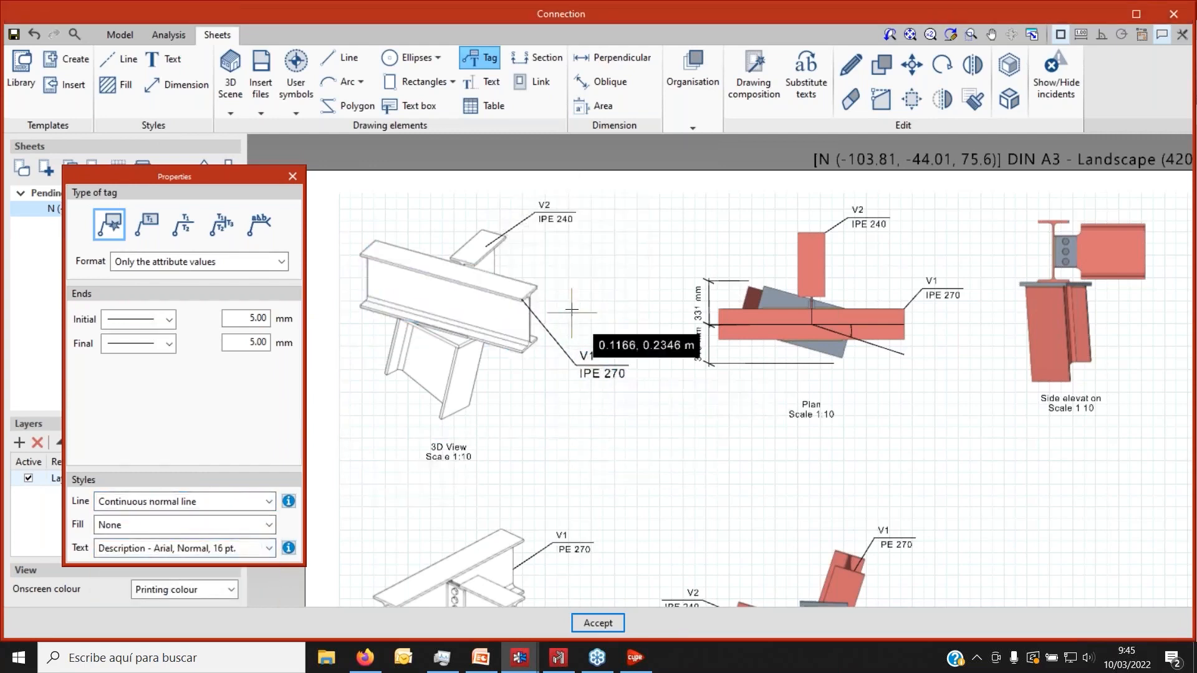
scroll(569, 309, "up", 8)
scroll(570, 309, "down", 9)
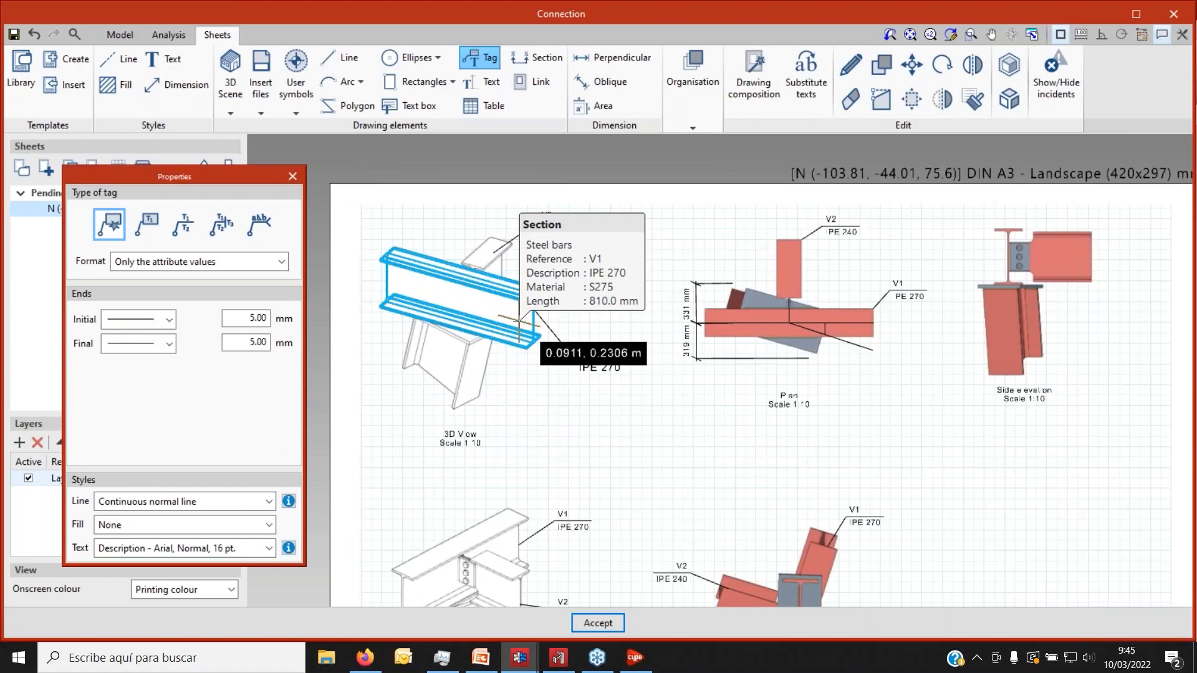
Tag the bolt group in the lower 3D view with a leader above the beams, using The name and values of the attributes as format.
scroll(508, 355, "down", 2)
scroll(474, 455, "up", 3)
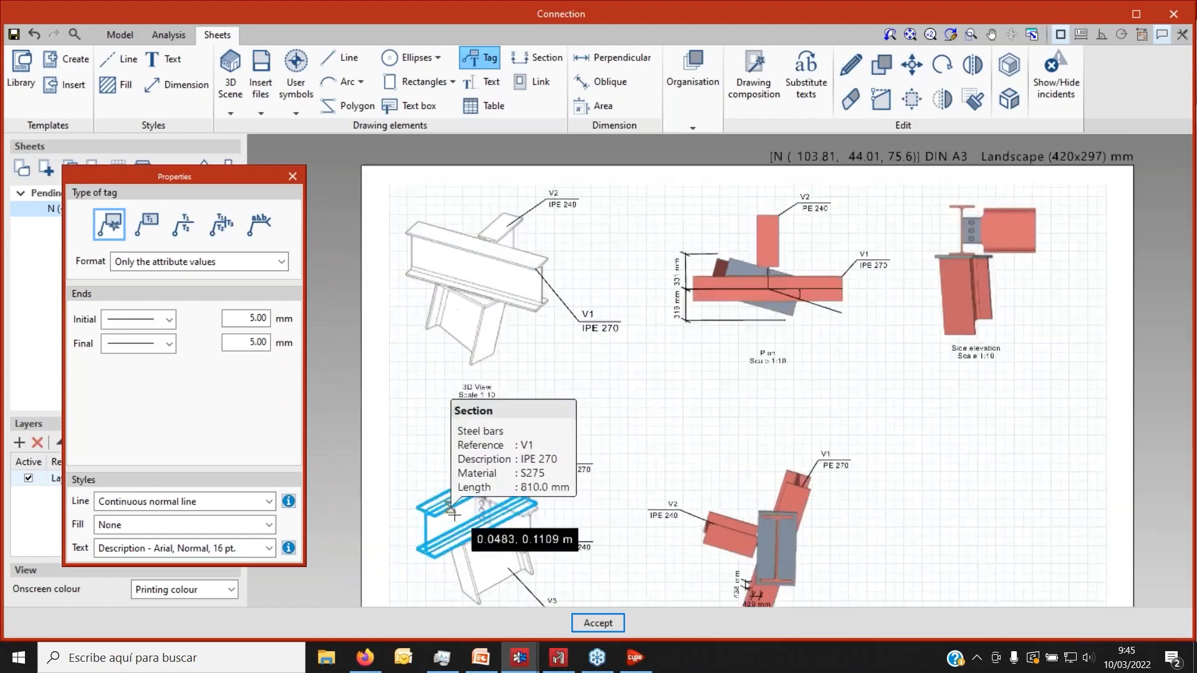
scroll(461, 559, "up", 5)
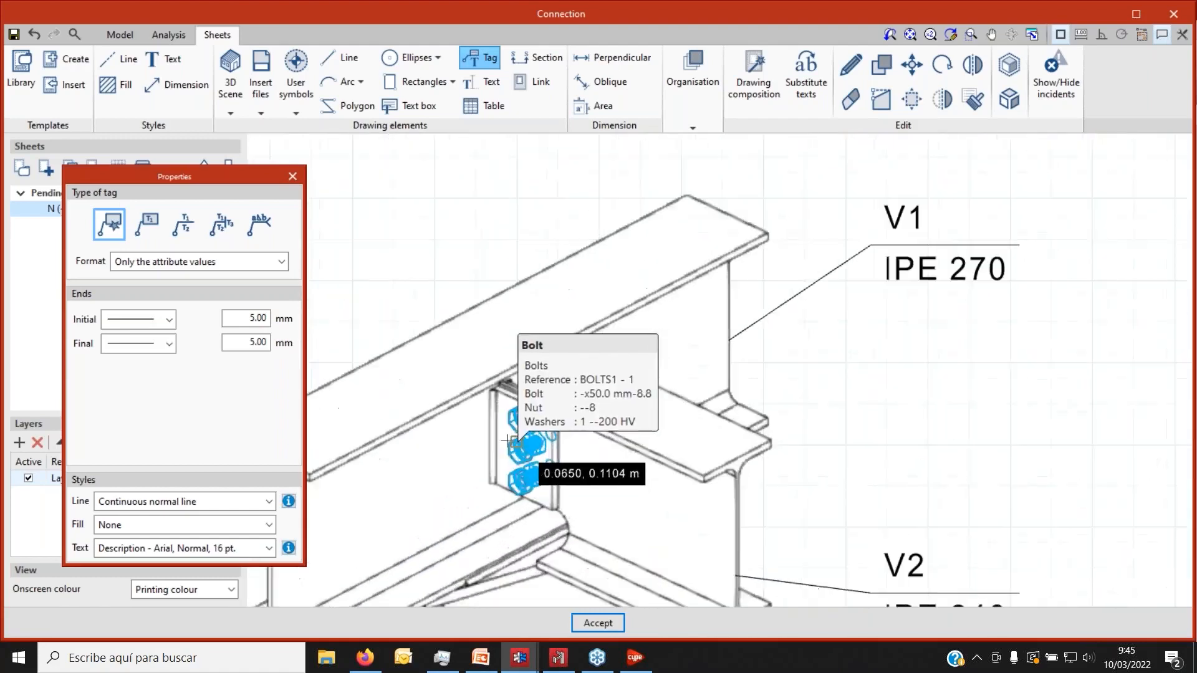
scroll(512, 415, "down", 5)
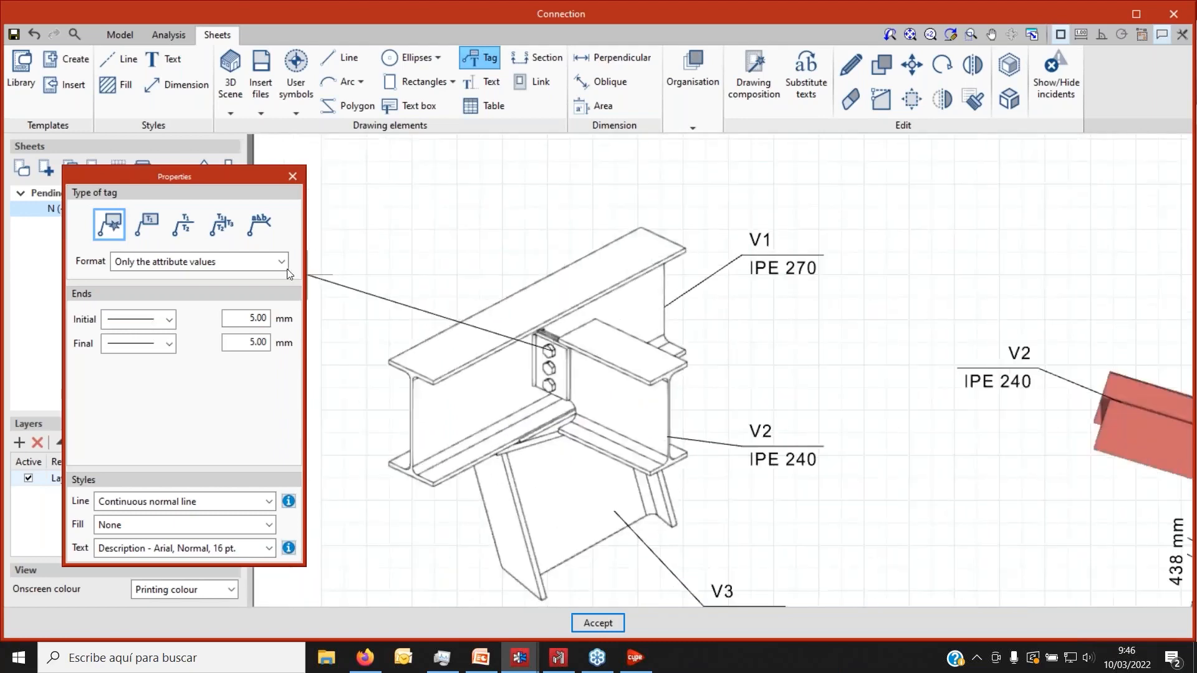
left_click(282, 262)
scroll(546, 248, "down", 3)
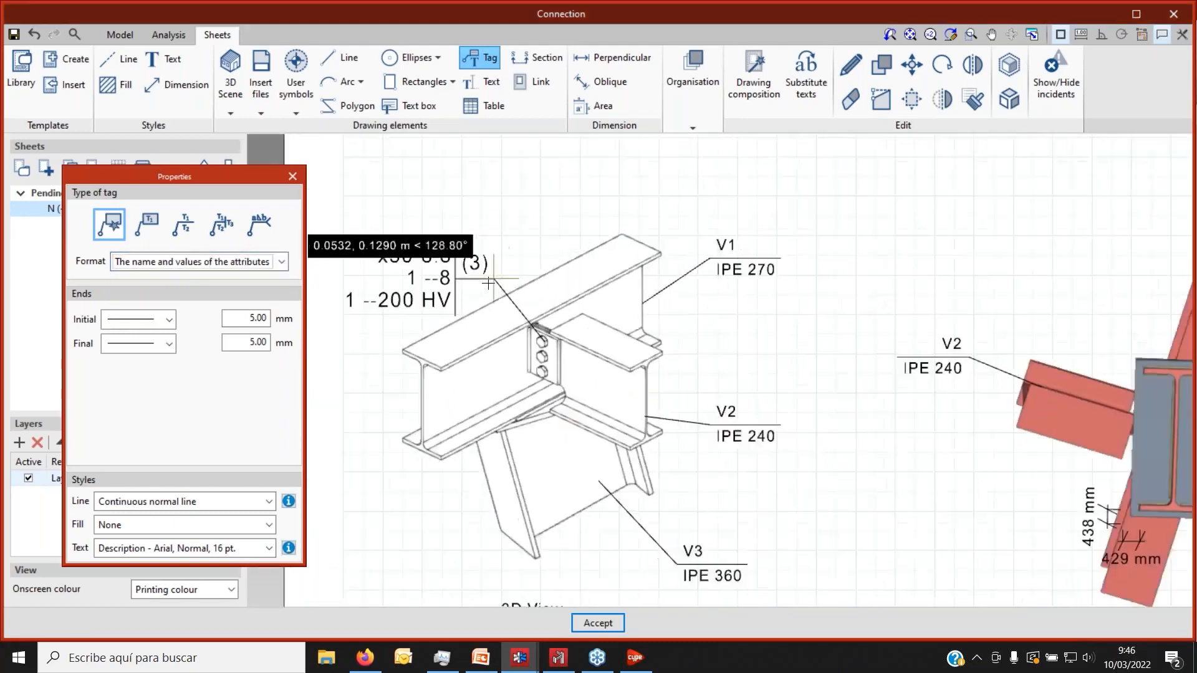
scroll(554, 384, "up", 5)
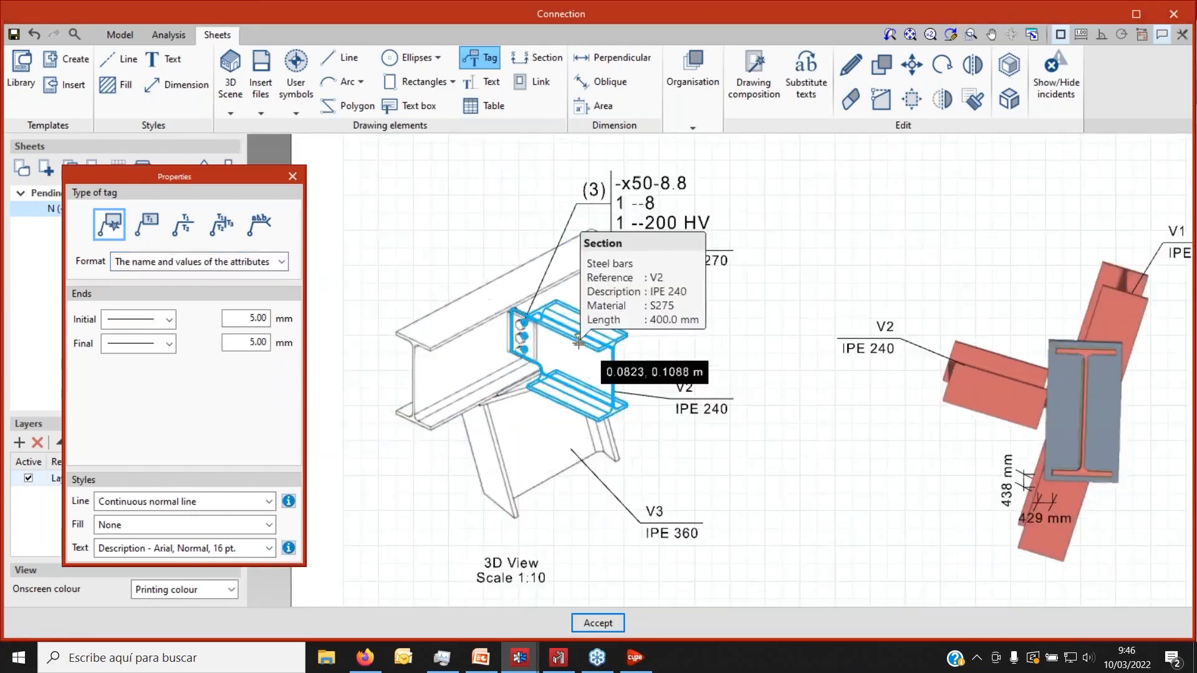
Tag the weld of the bolted plate and the plate itself with leaders in the lower 3D view.
scroll(478, 368, "down", 4)
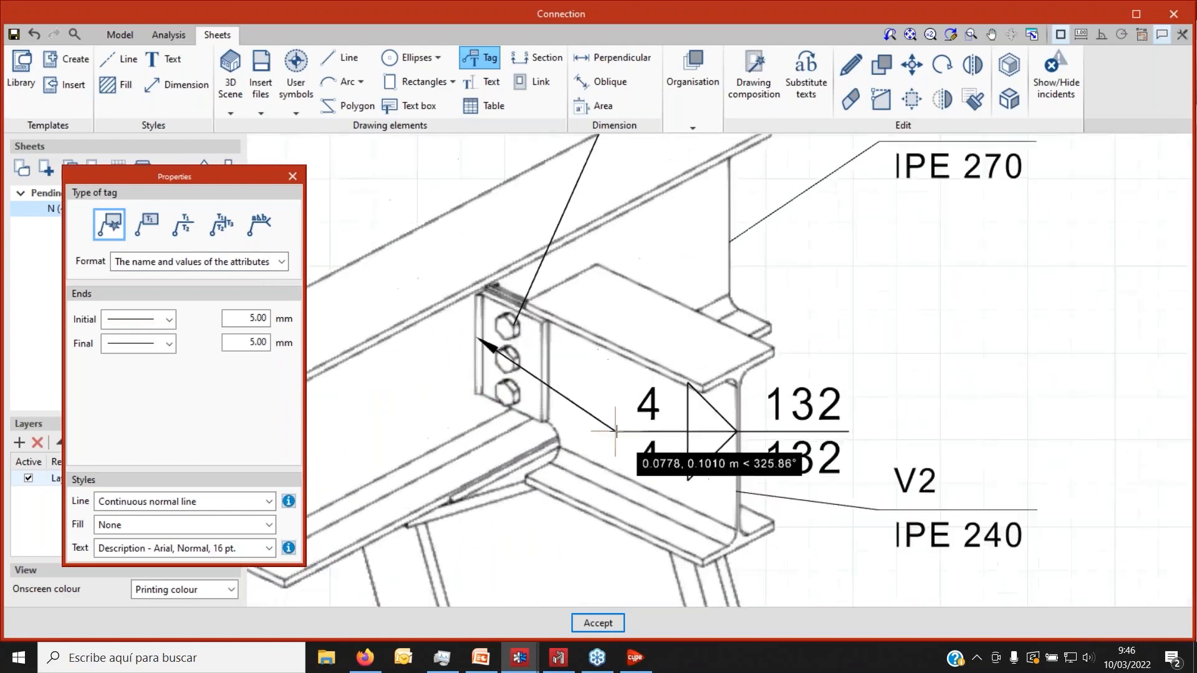
scroll(555, 308, "down", 2)
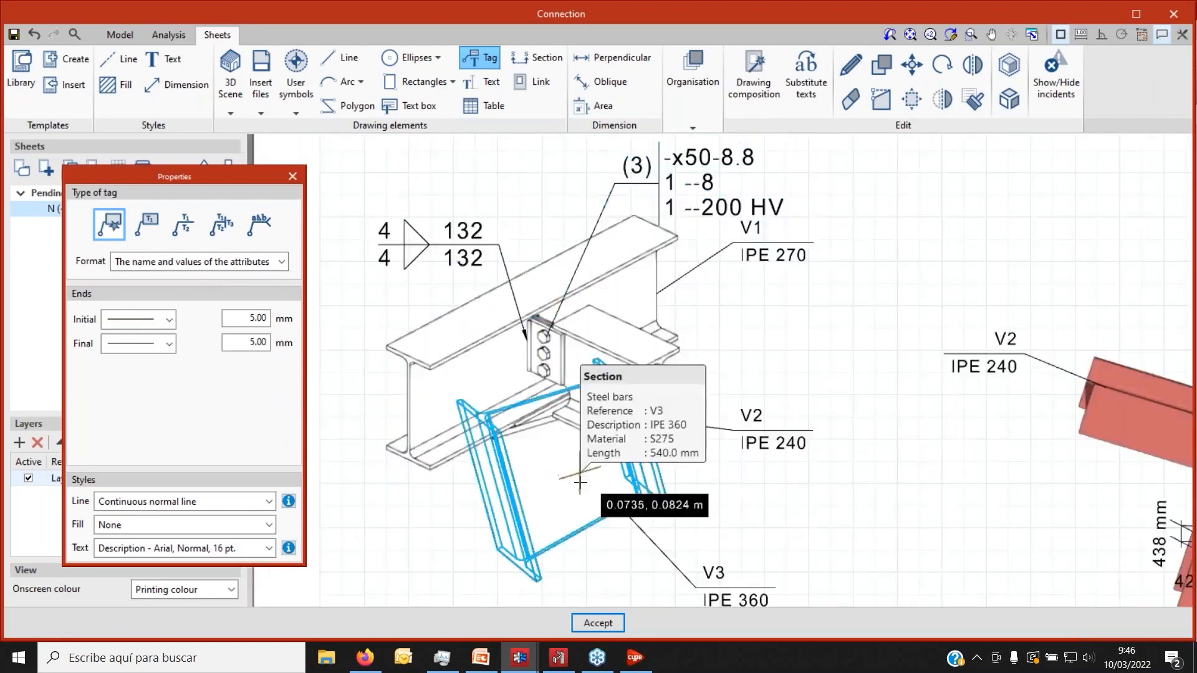
scroll(549, 392, "up", 5)
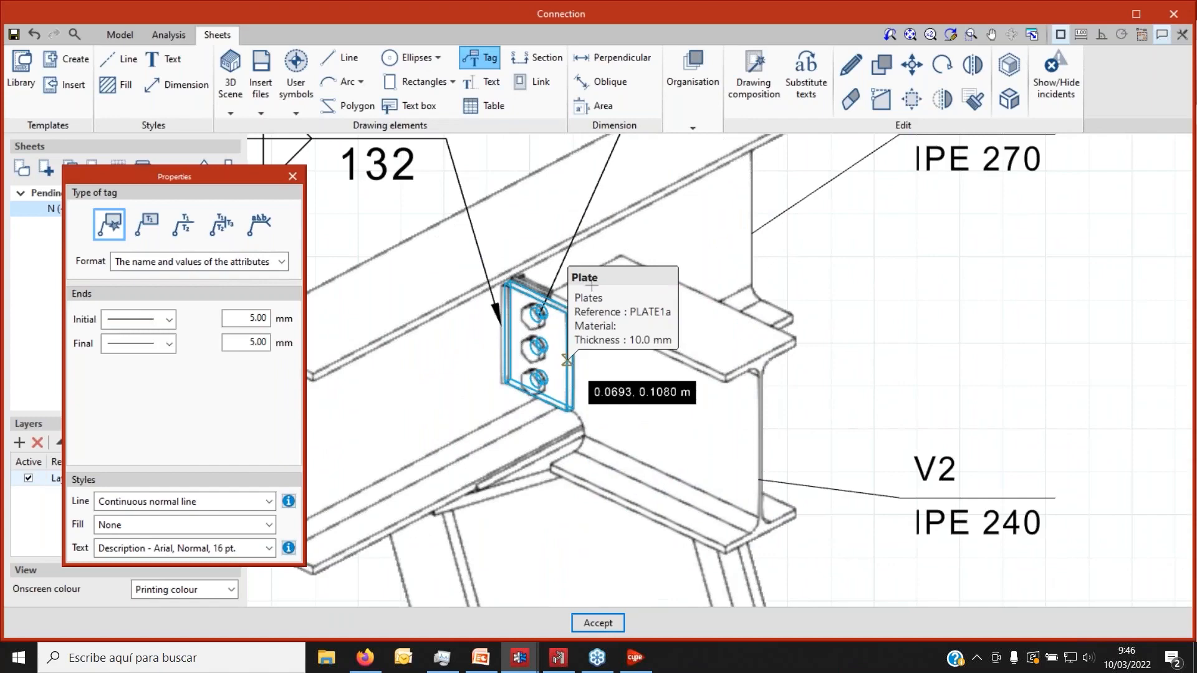
left_click(592, 284)
scroll(595, 249, "down", 4)
scroll(634, 504, "down", 2)
left_click(695, 527)
scroll(438, 469, "down", 2)
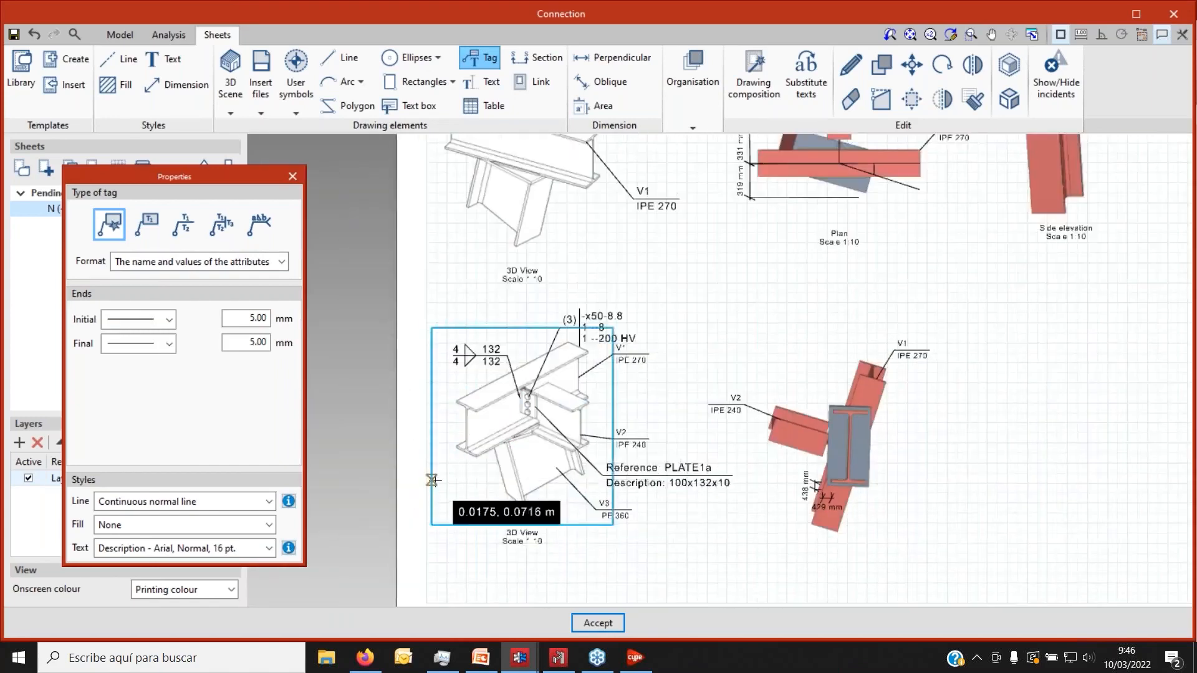
Dimension the height of V1's I-section in the side elevation with a perpendicular Real distance dimension offset outward from the section.
scroll(517, 430, "down", 2)
scroll(691, 349, "up", 2)
scroll(393, 430, "down", 1)
scroll(386, 431, "down", 1)
scroll(561, 262, "up", 3)
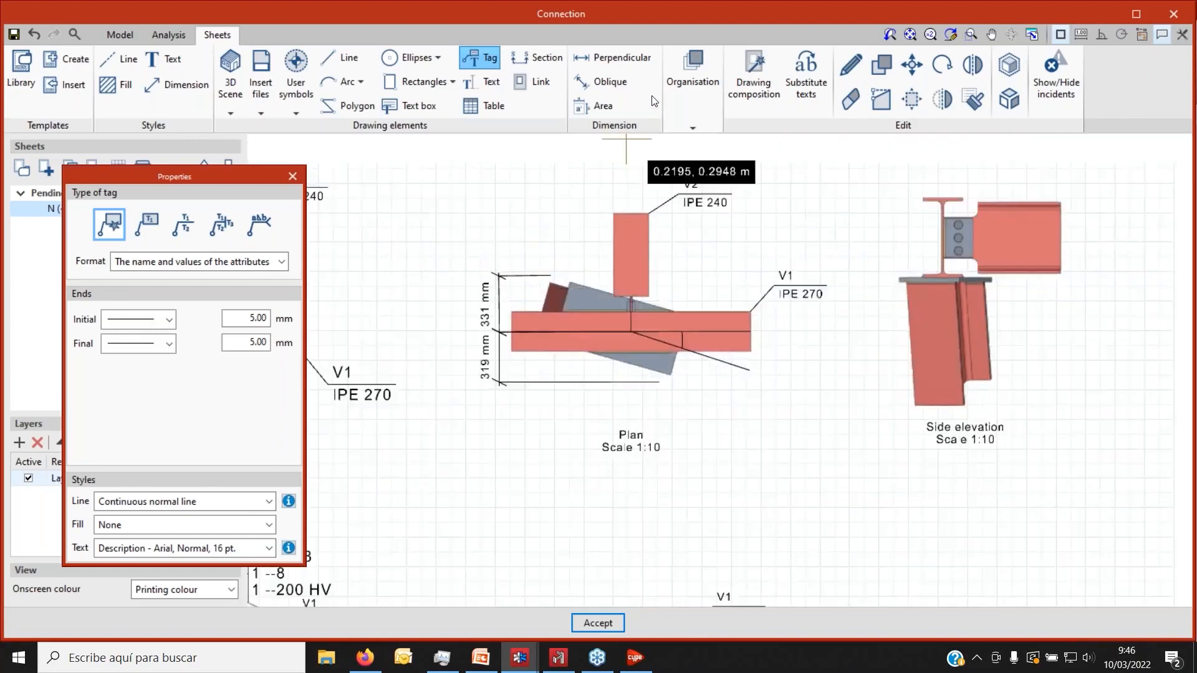
left_click(634, 61)
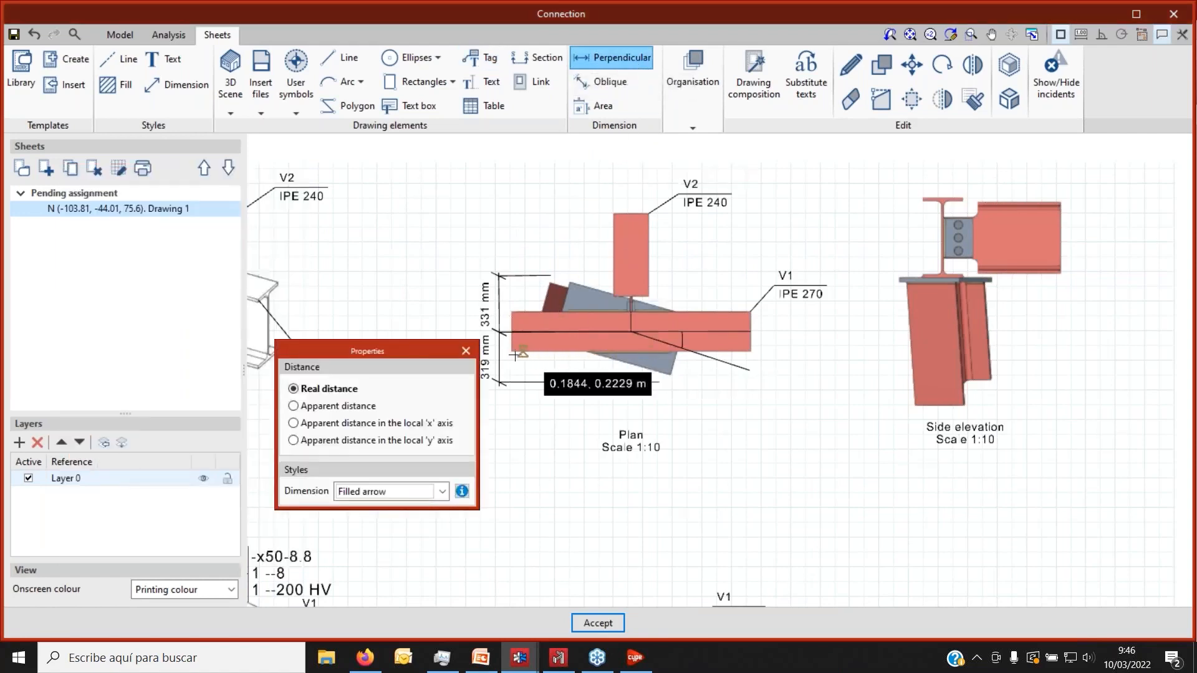
left_click_drag(398, 360, 348, 346)
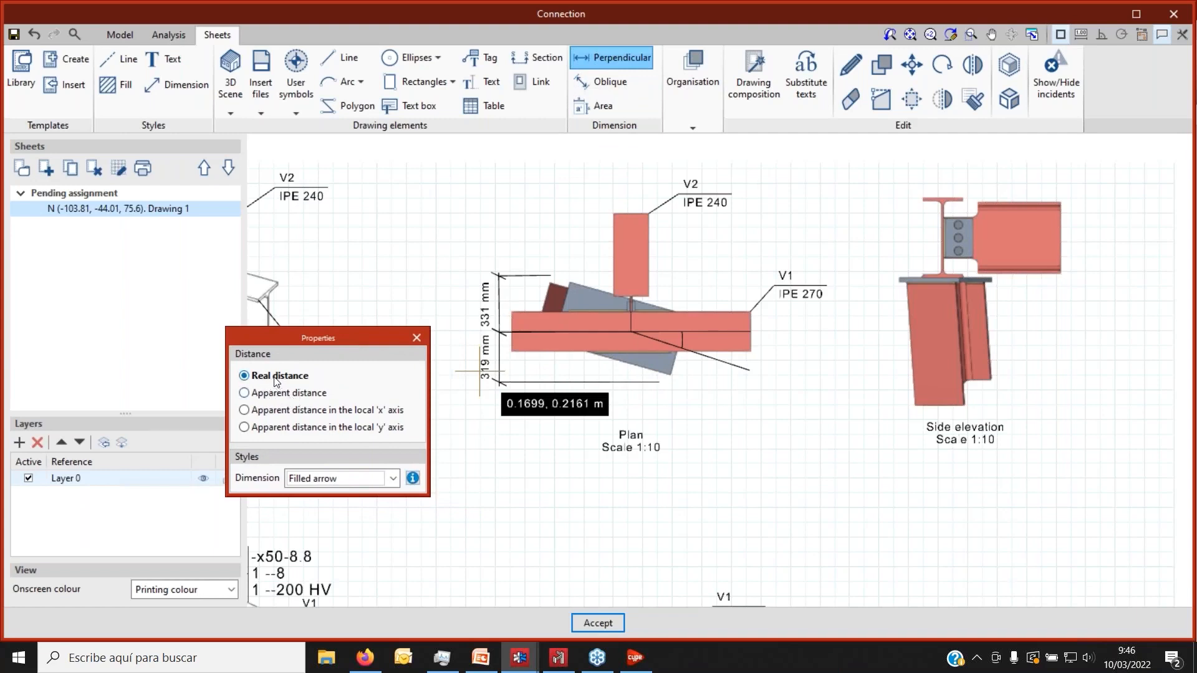
scroll(555, 410, "down", 5)
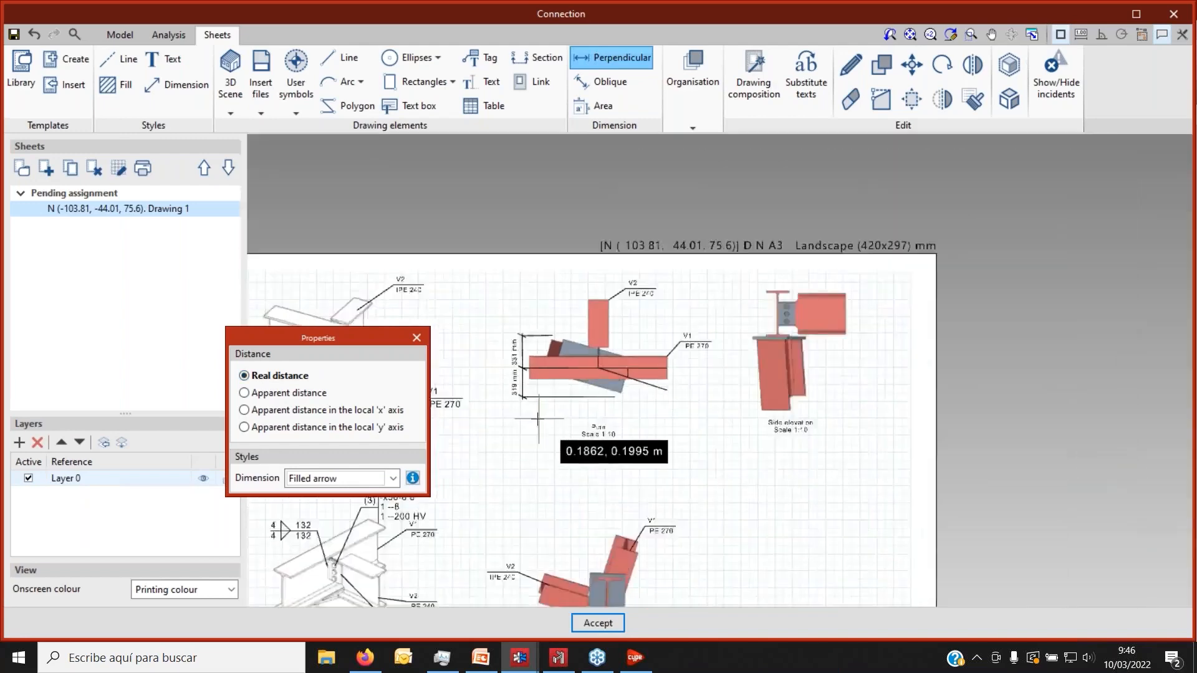
scroll(719, 347, "up", 6)
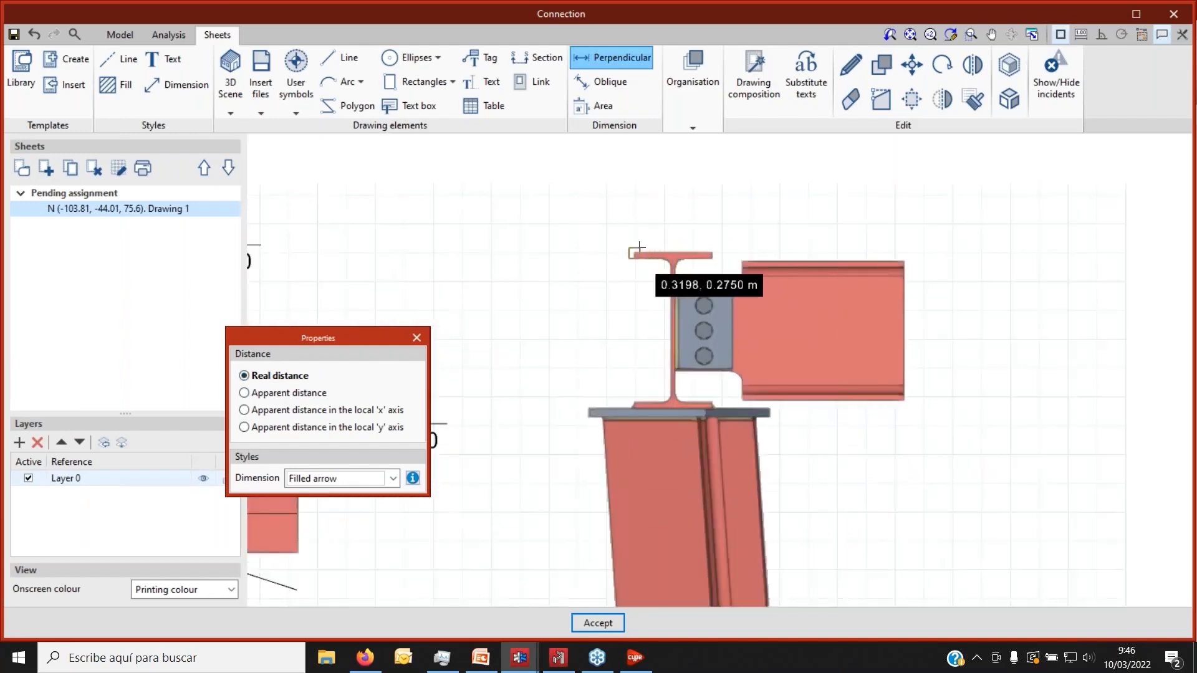
left_click(631, 251)
left_click(632, 409)
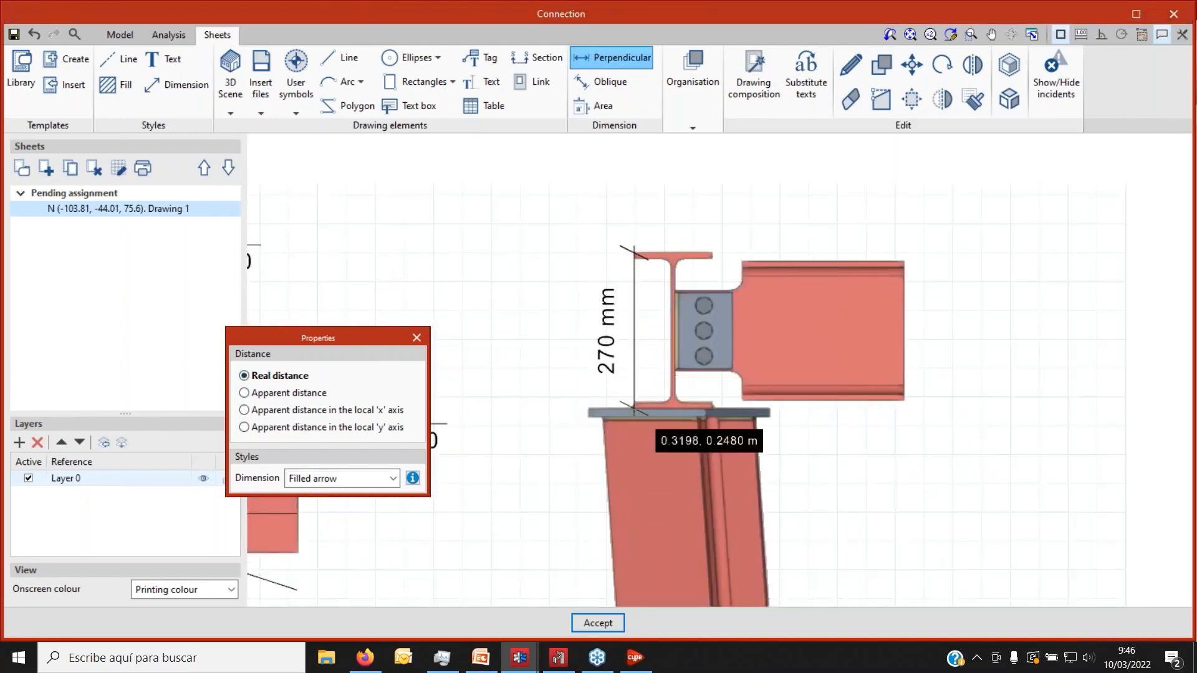
left_click(551, 379)
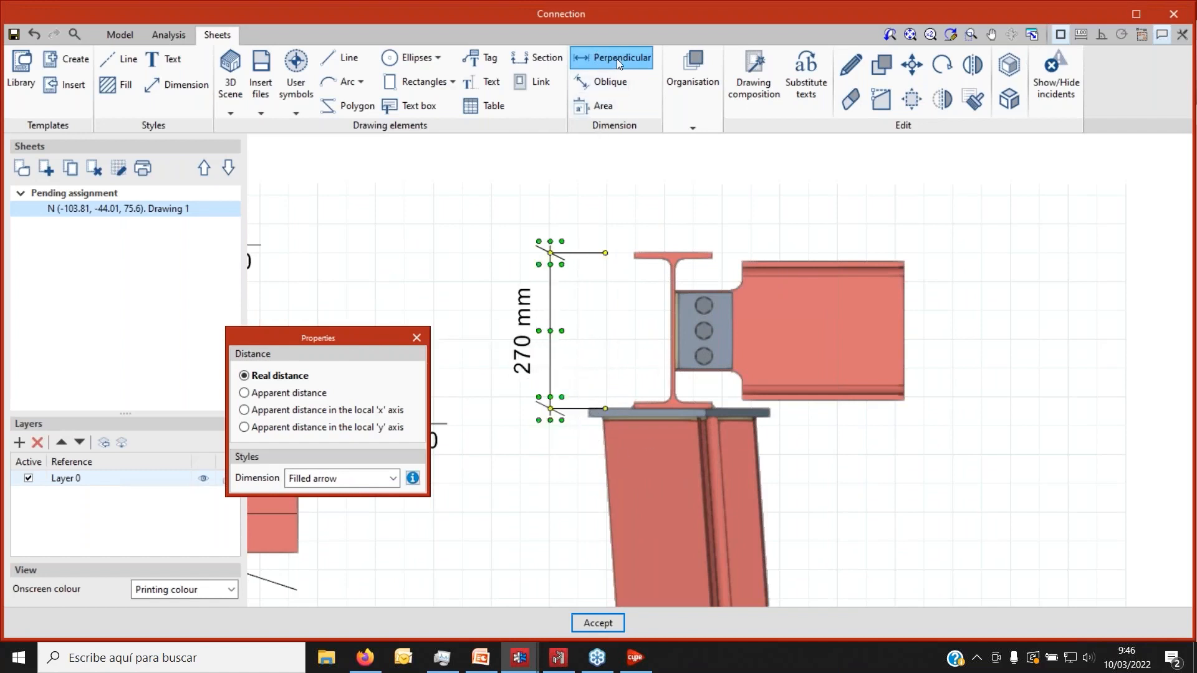
Dimension the upper flange width of V1 in the side elevation and place the dimension above the flange.
left_click(633, 254)
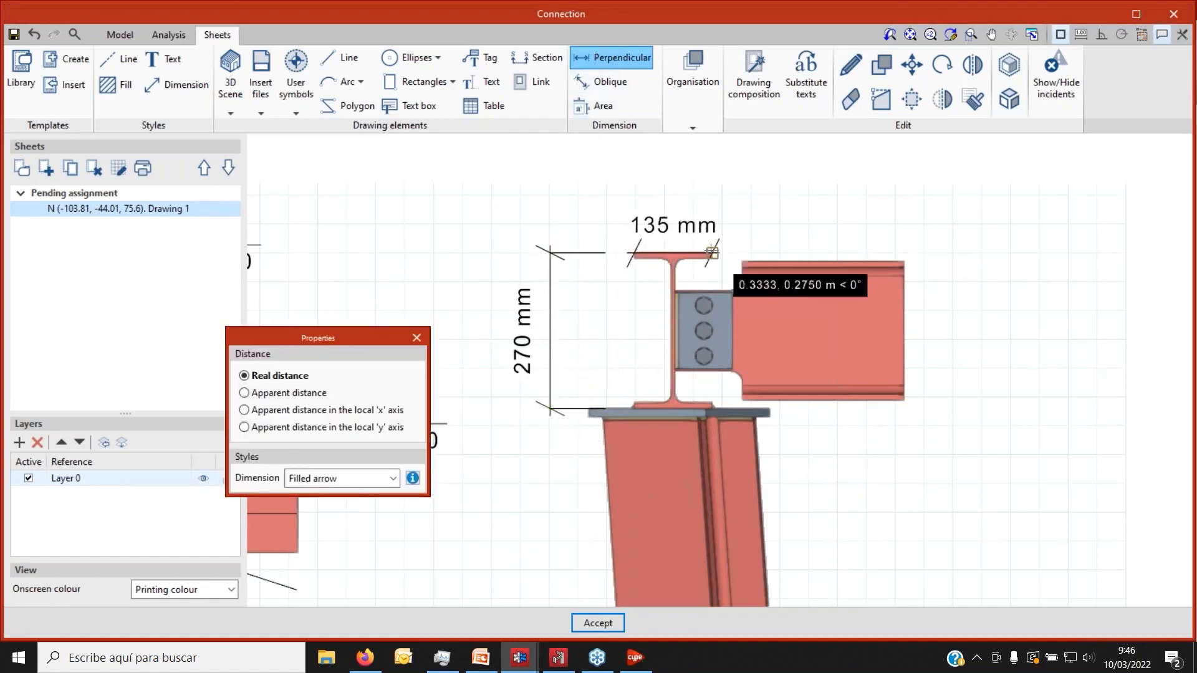
left_click(713, 254)
left_click(696, 217)
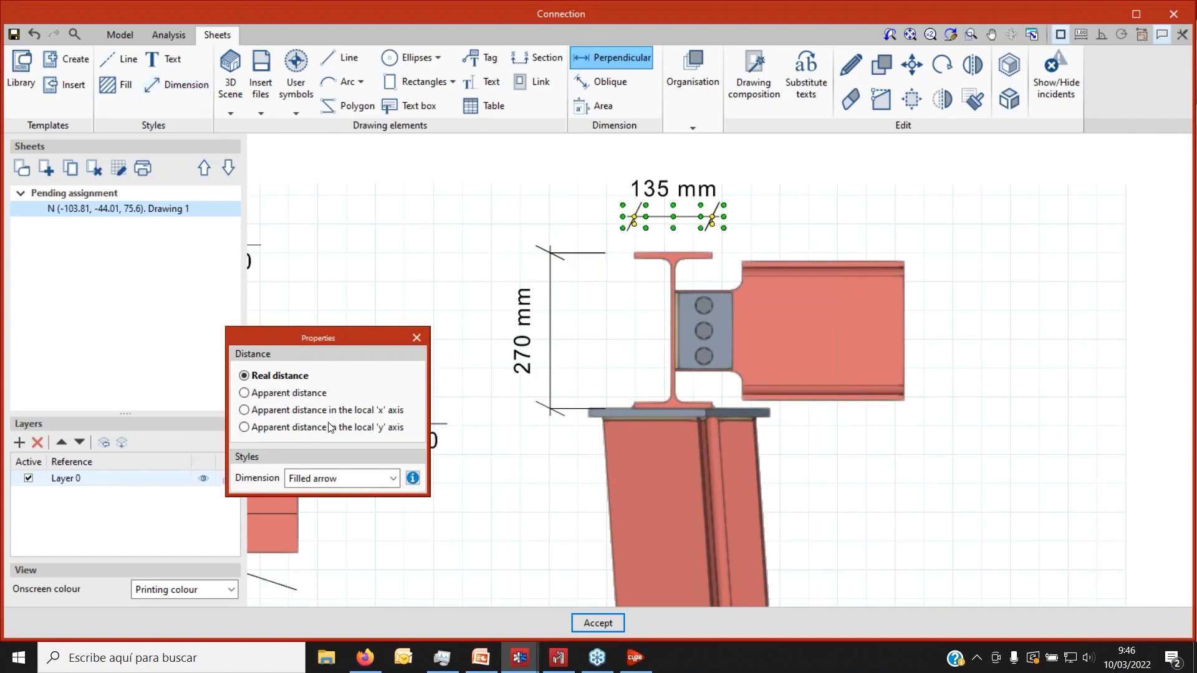
Try the Customised dimension style, return to Filled arrow and close the dimension properties.
left_click(393, 478)
left_click(385, 510)
left_click(393, 480)
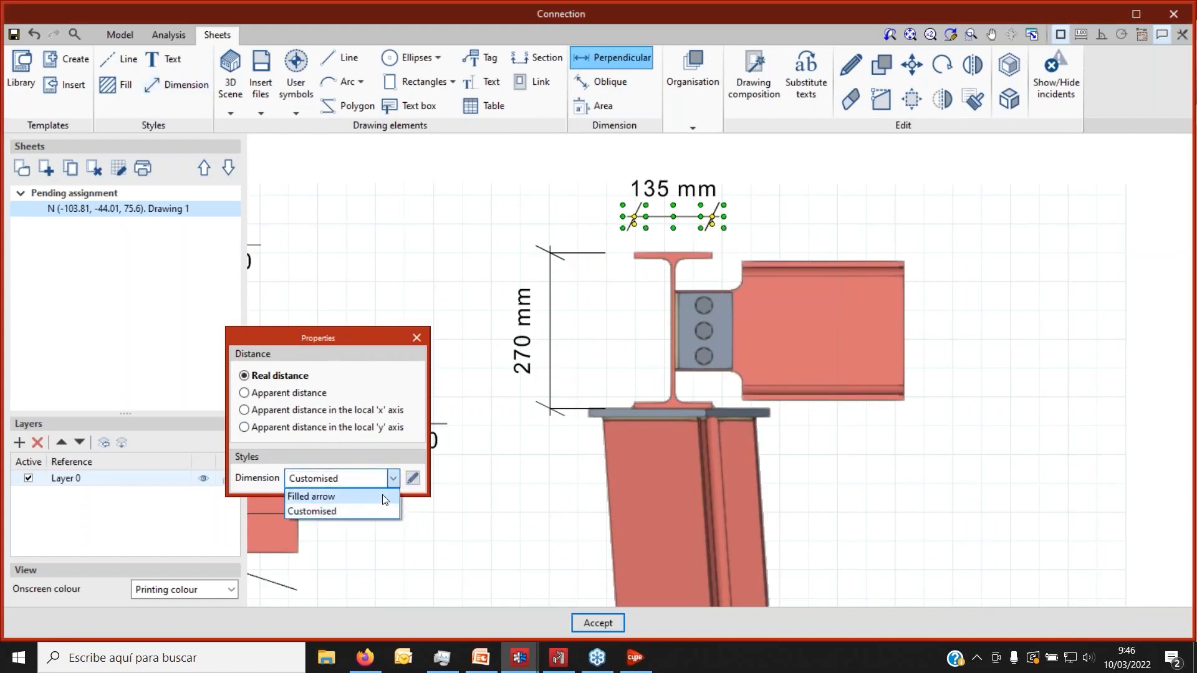
left_click(381, 497)
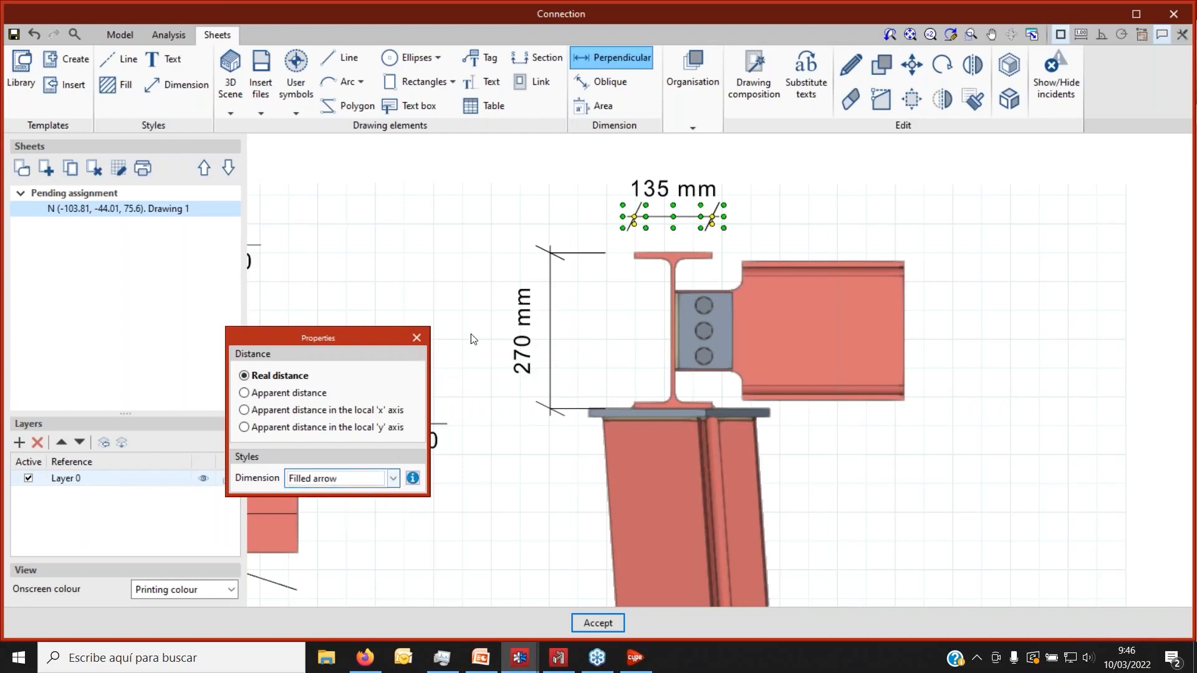
left_click(416, 339)
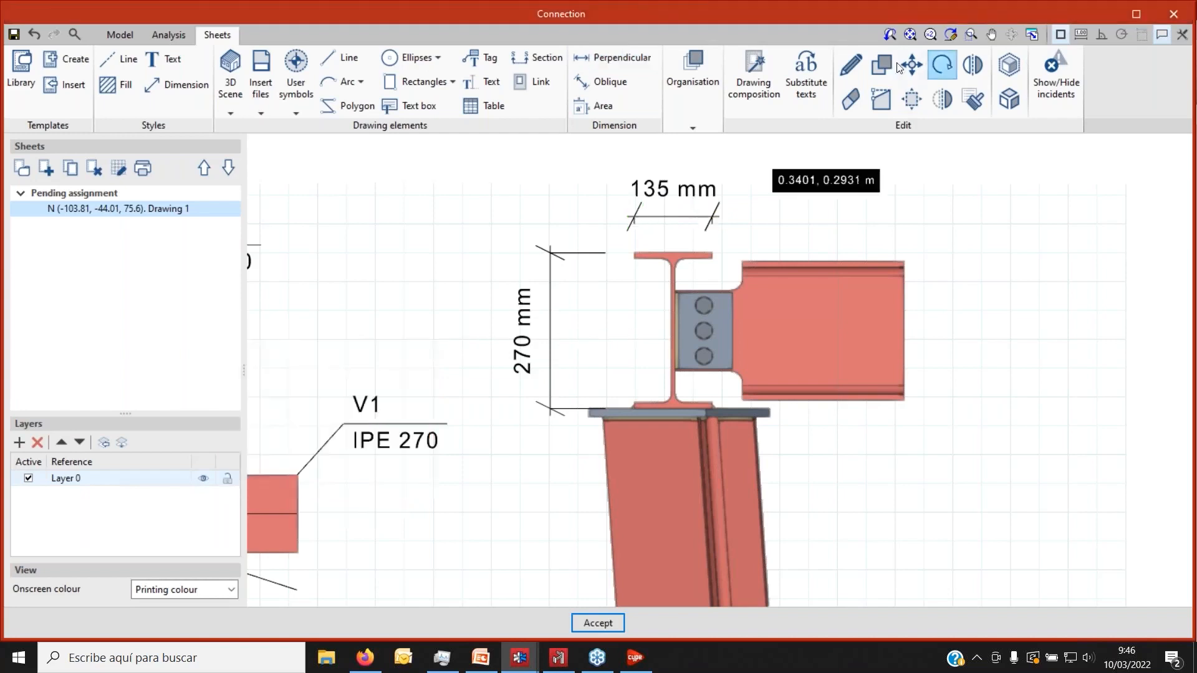
Open the flange width dimension for editing, examine its properties and close them.
left_click(851, 66)
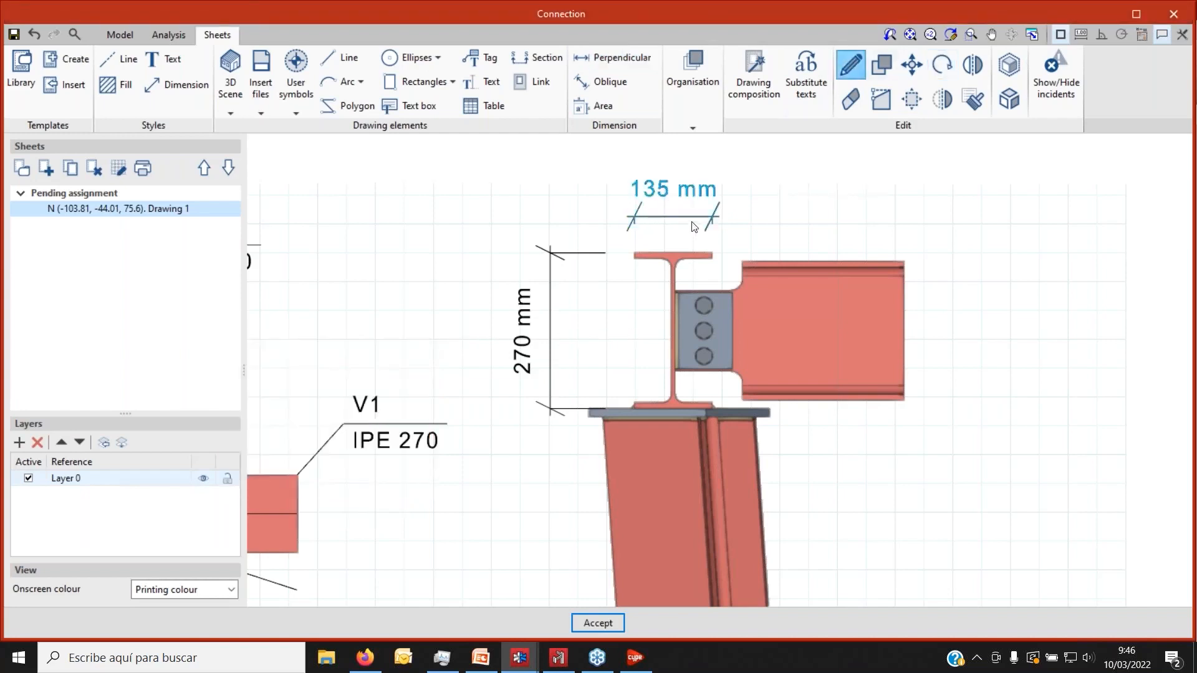
left_click(626, 195)
left_click_drag(645, 184, 429, 226)
left_click(564, 500)
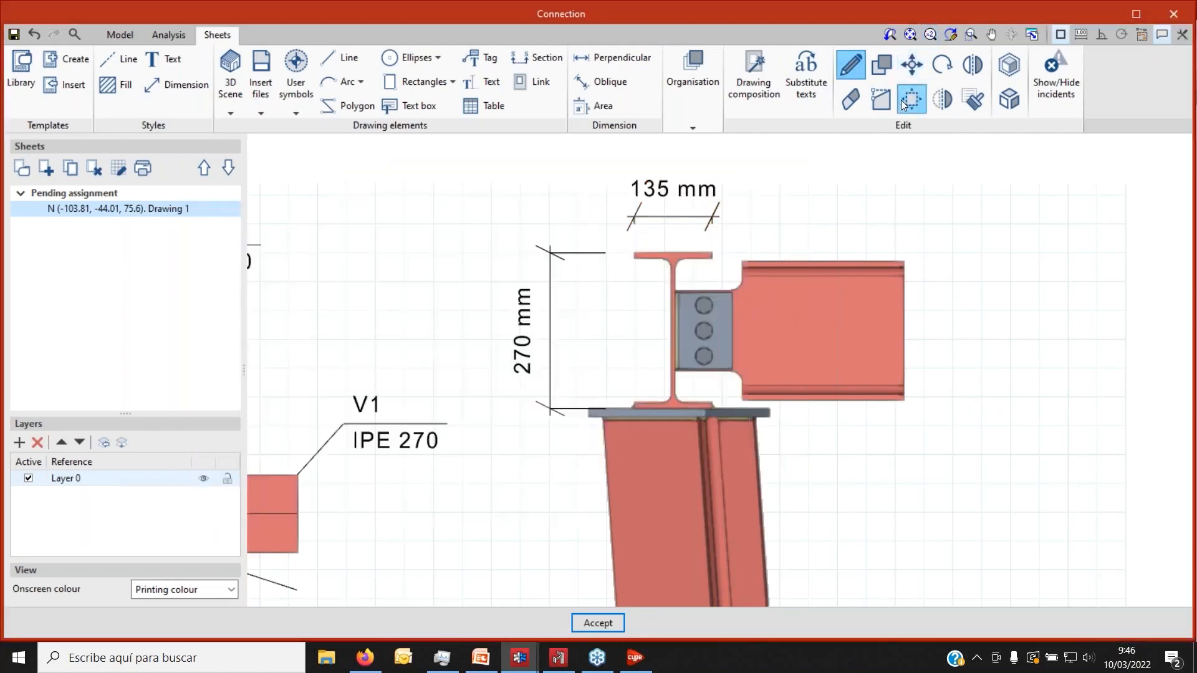
Reshape the section height dimension by centring its text on the dimension line and stretching its extension lines to the upper flange and the plate.
left_click(882, 99)
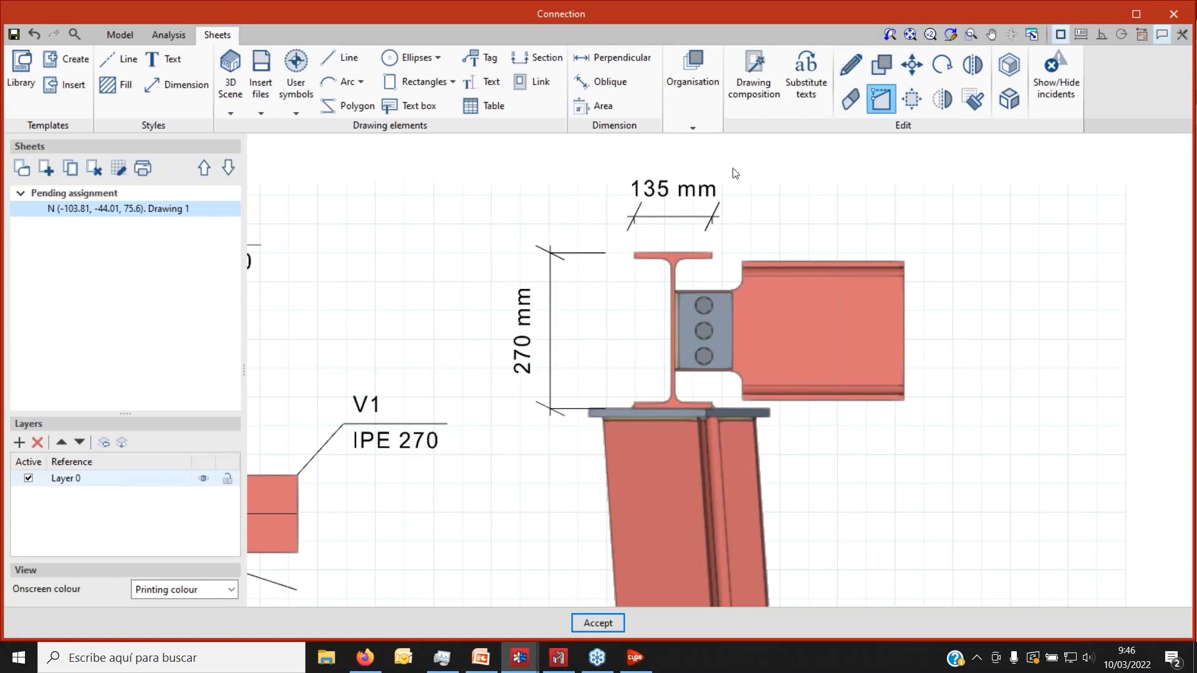
left_click(548, 293)
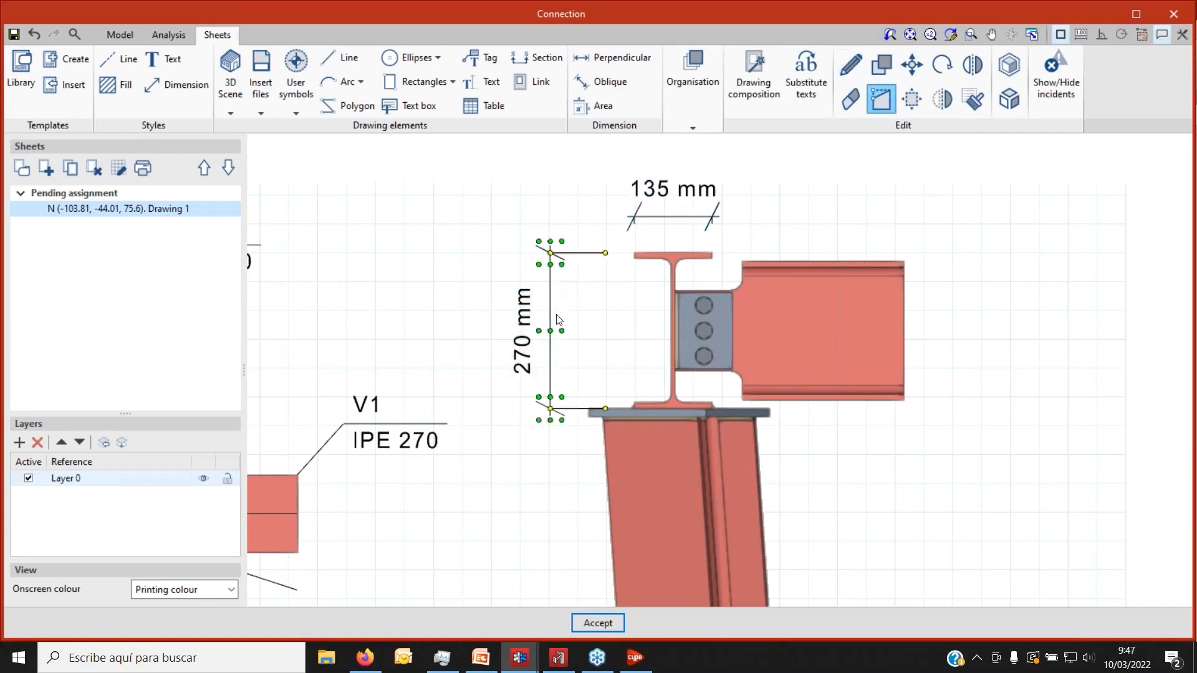
scroll(548, 306, "up", 3)
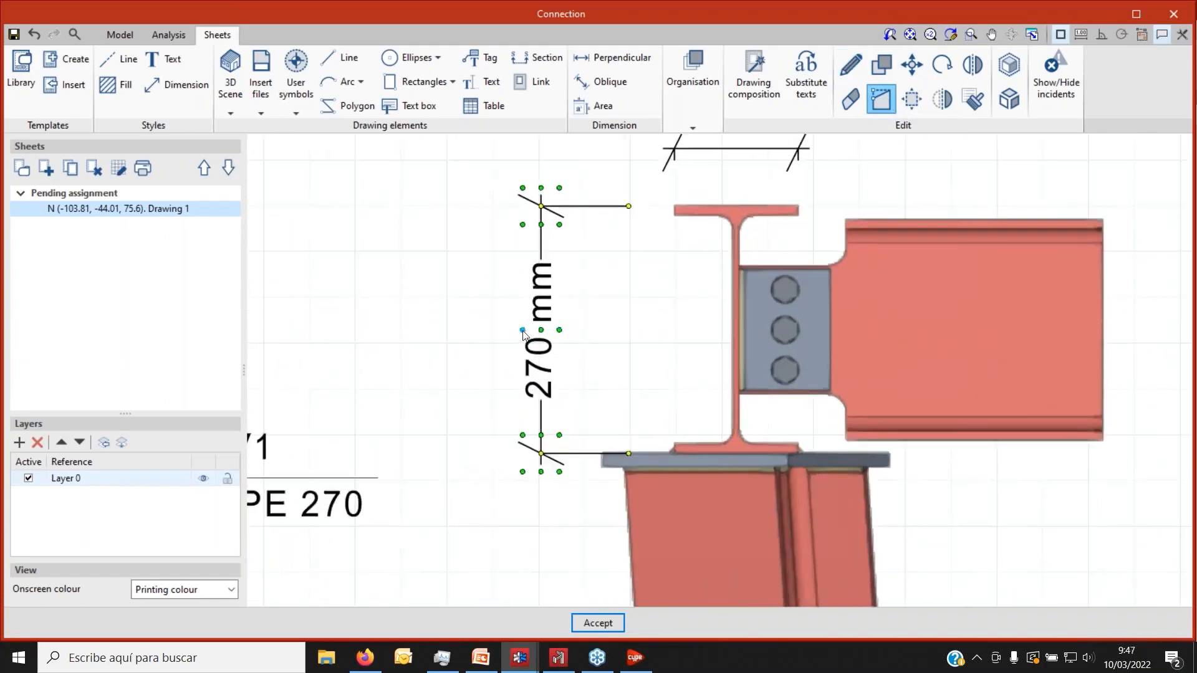
left_click(523, 332)
left_click(628, 206)
left_click(674, 206)
left_click(628, 455)
left_click(602, 453)
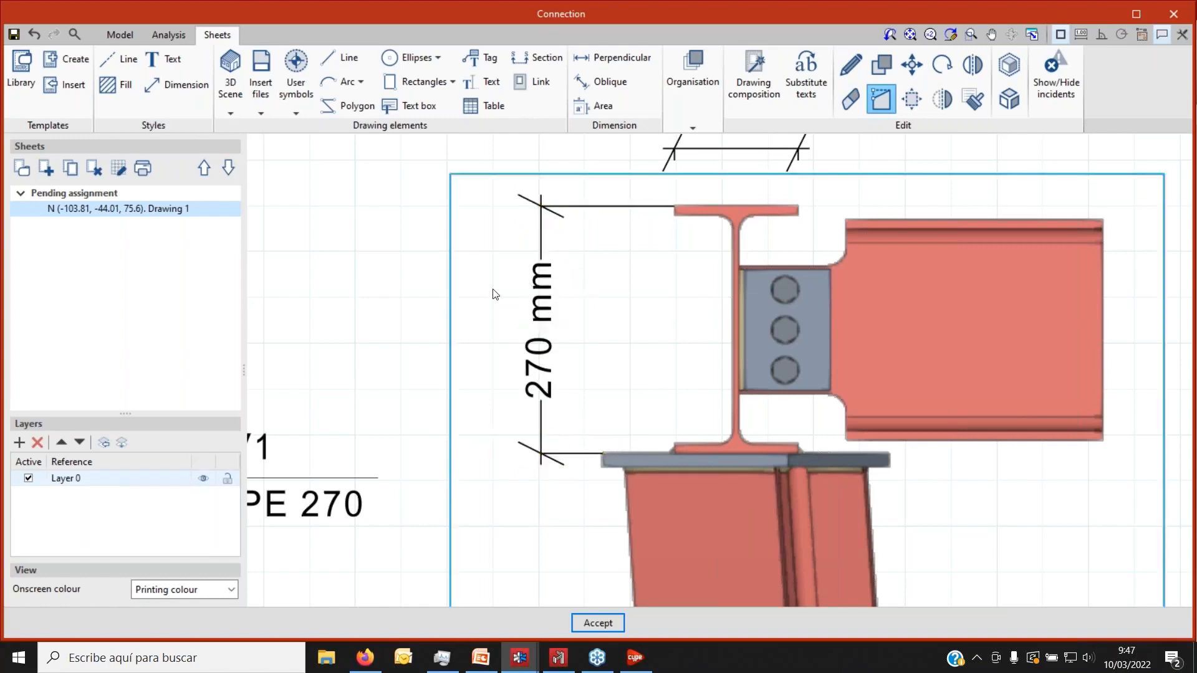
Start a new text on the sheet below the side elevation and open the list of available variables.
scroll(494, 294, "down", 1)
scroll(697, 253, "down", 2)
scroll(696, 253, "down", 1)
scroll(561, 436, "up", 1)
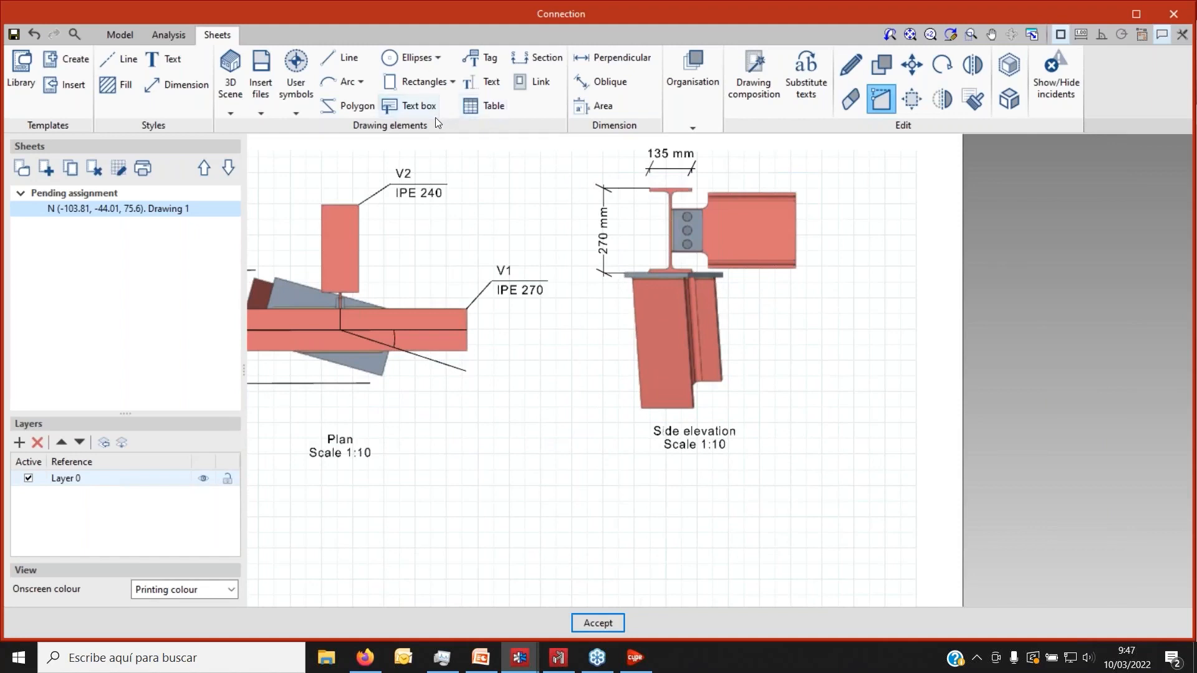
scroll(534, 277, "down", 2)
scroll(486, 246, "up", 2)
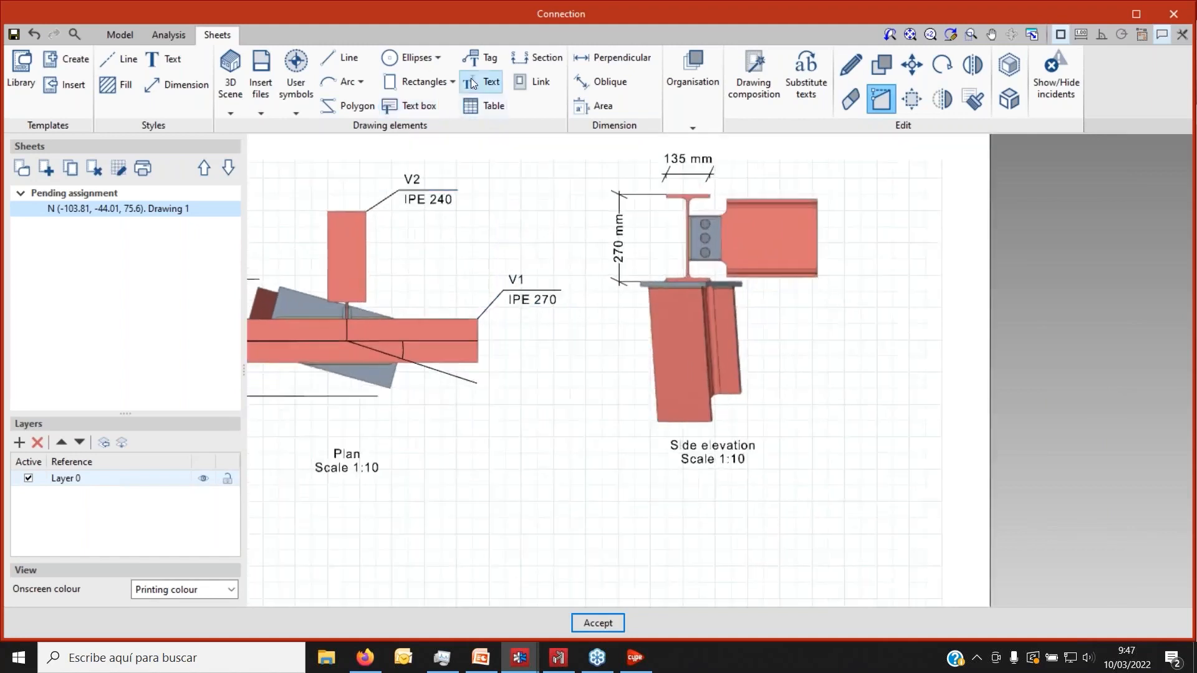
left_click(471, 80)
left_click(586, 514)
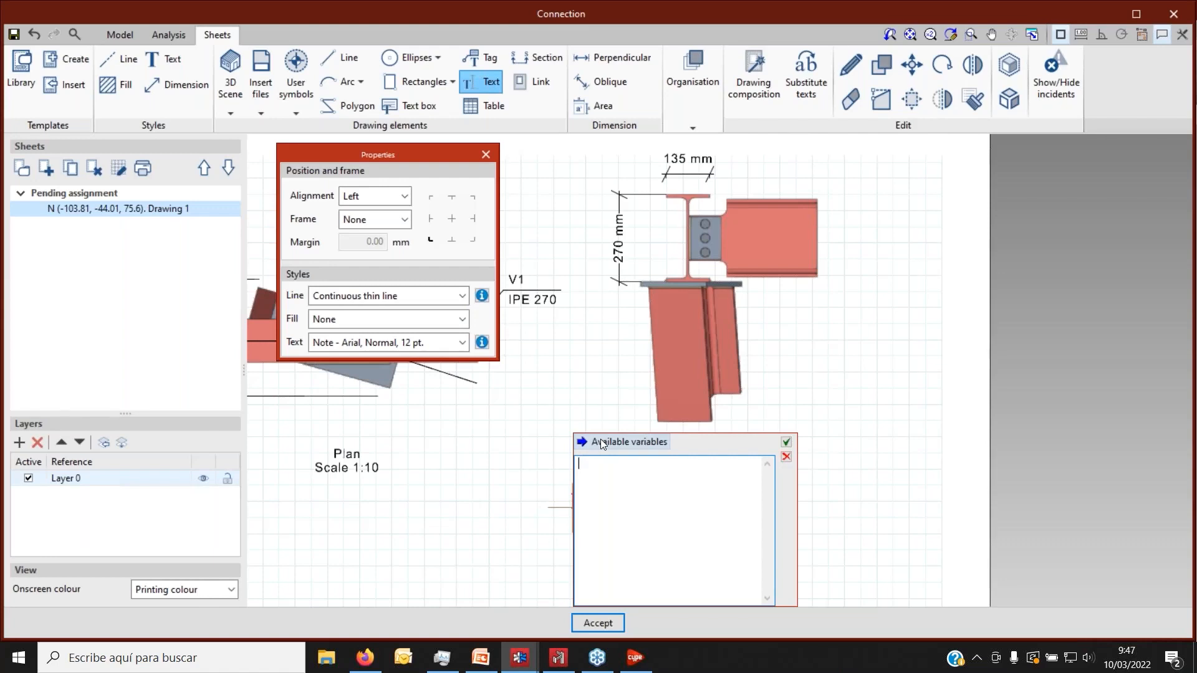
left_click(615, 446)
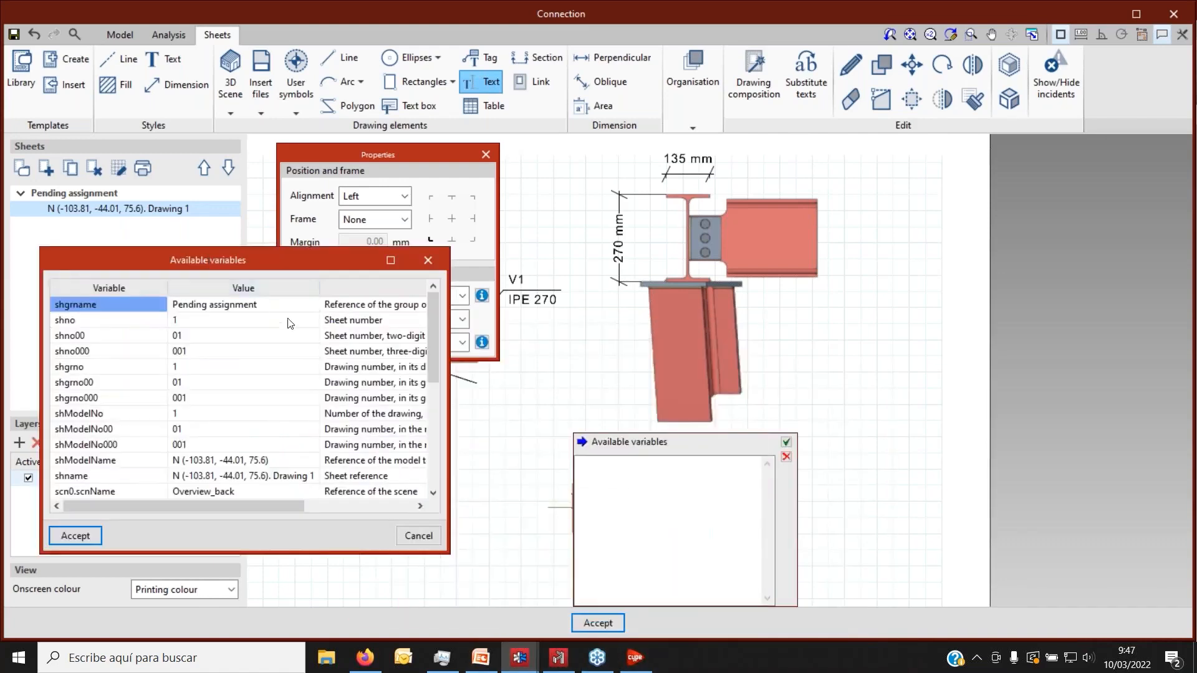
Examine the available text variables for sheet numbers, model names, scene names, view names and scale factors.
left_click_drag(431, 326, 431, 365)
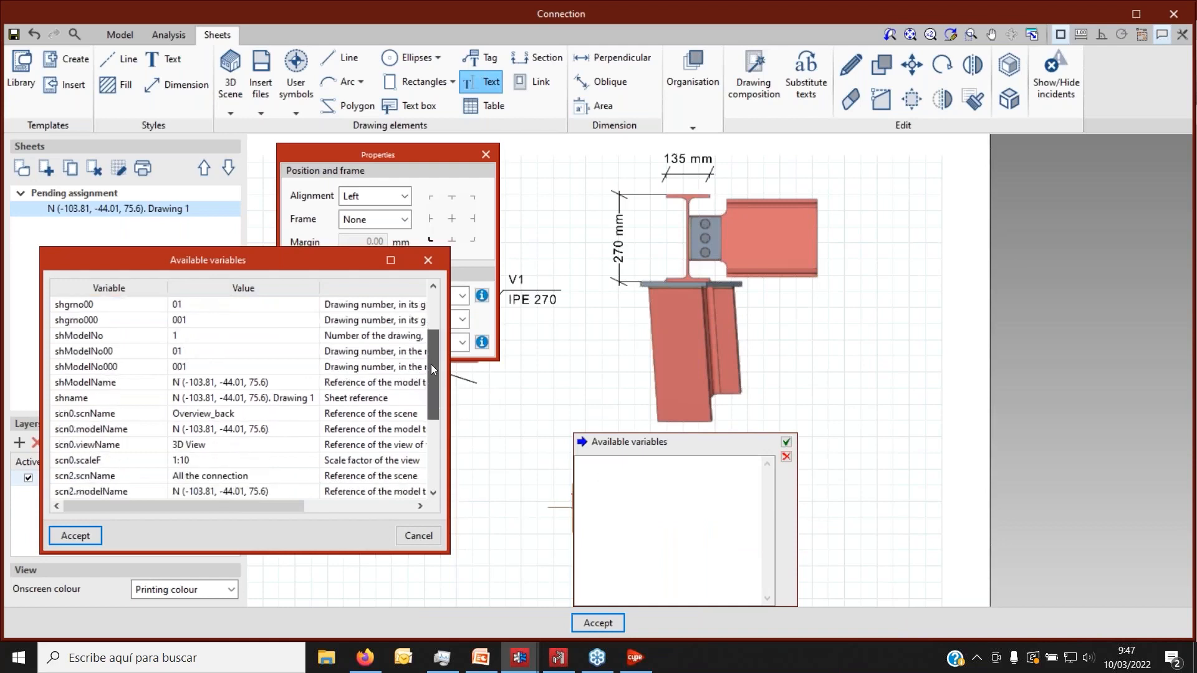
left_click(131, 337)
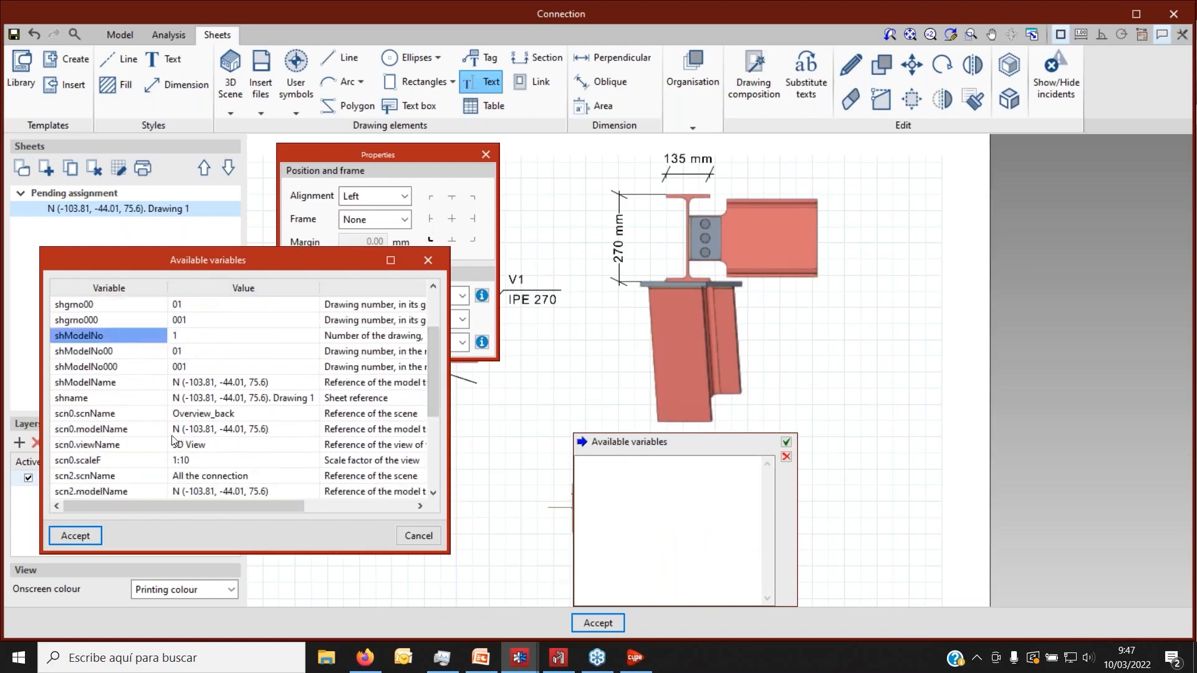
scroll(155, 457, "down", 1)
left_click(149, 430)
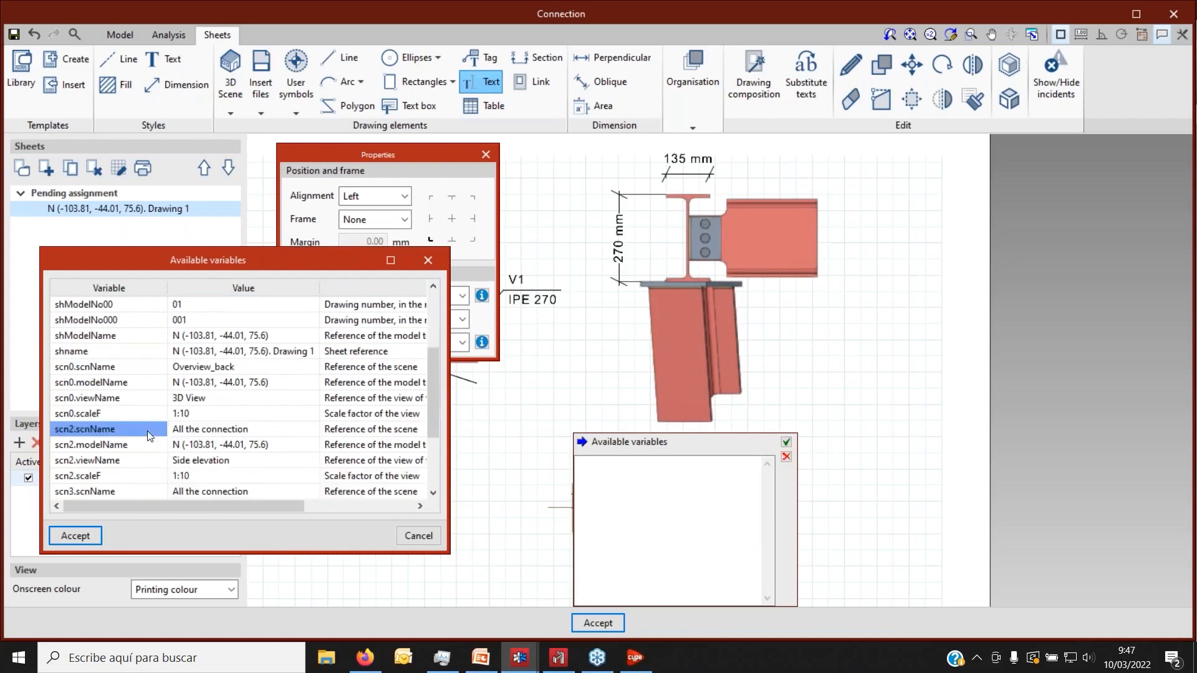
scroll(149, 433, "down", 1)
left_click(135, 430)
scroll(136, 433, "down", 2)
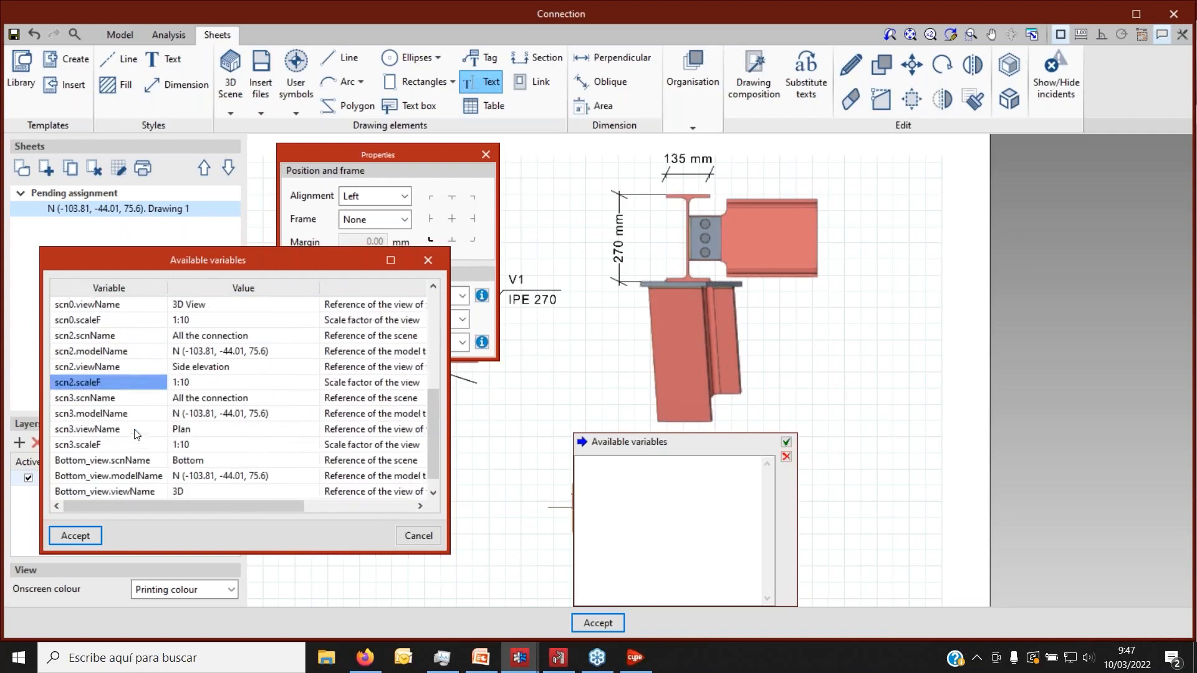
scroll(140, 435, "up", 5)
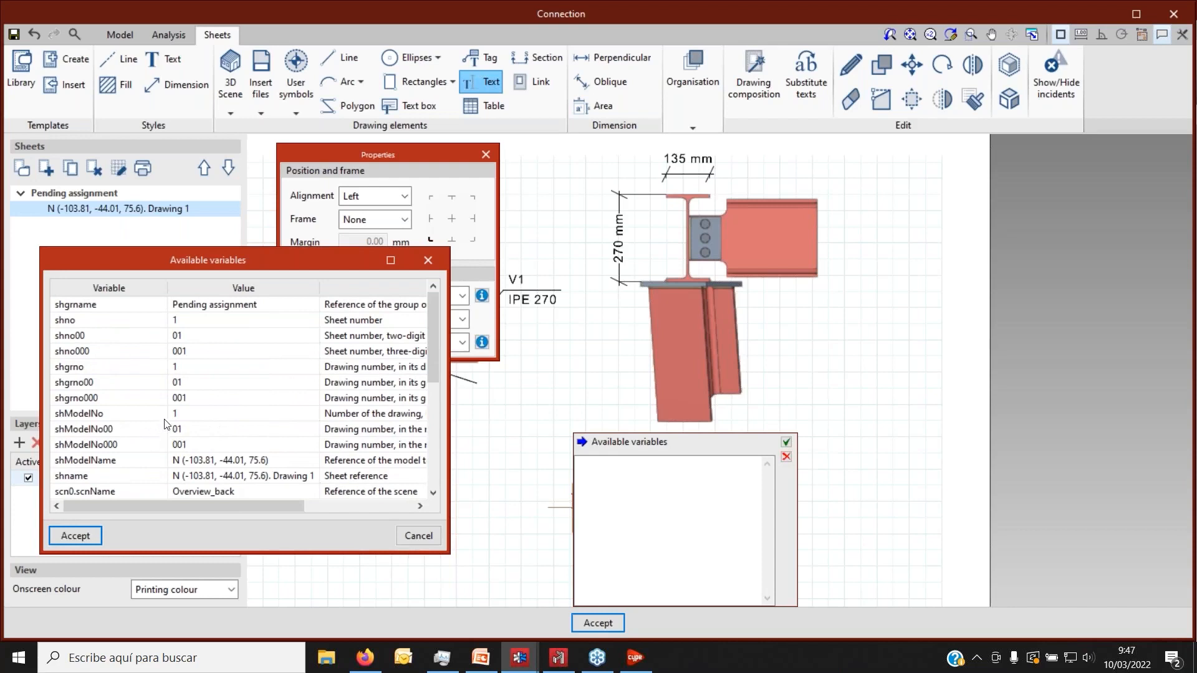
Insert the three-digit sheet number variable shno000 into the text and confirm the text.
left_click(105, 352)
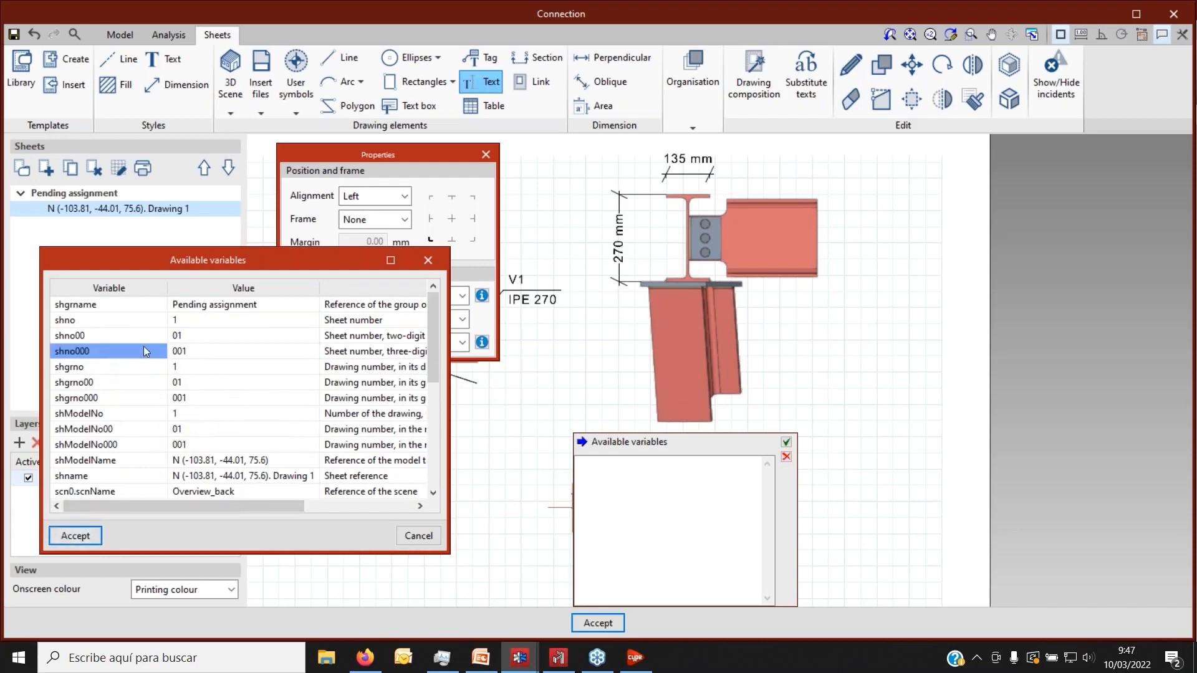
left_click(75, 536)
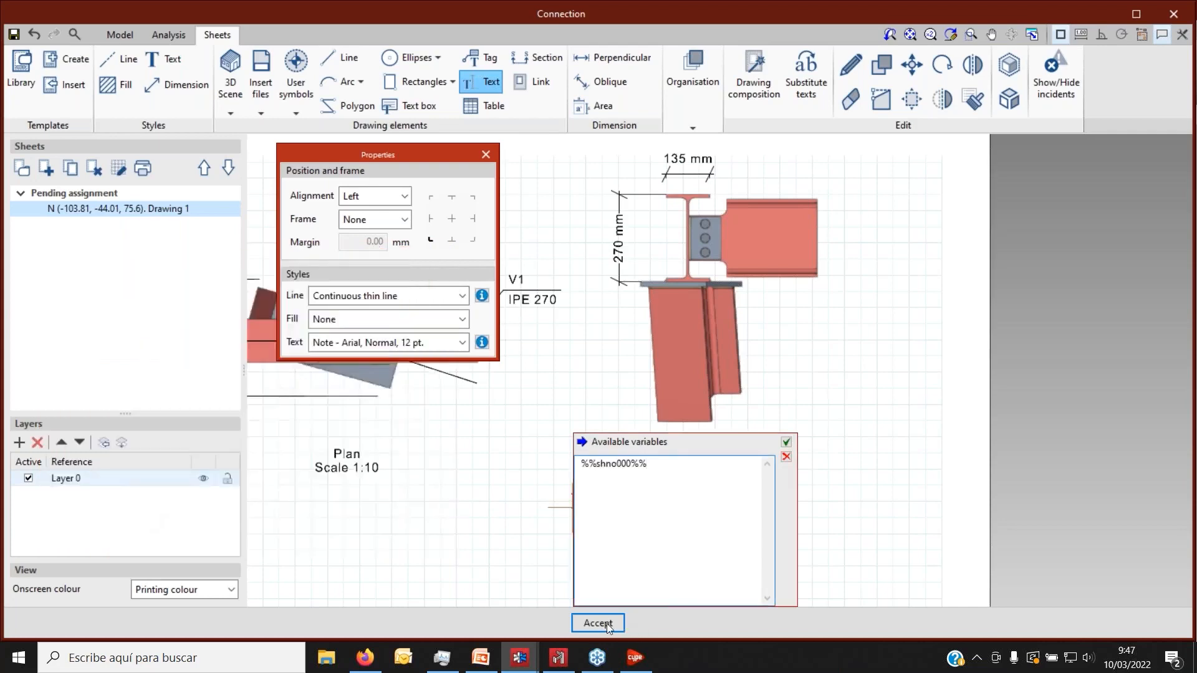
left_click(786, 441)
scroll(576, 501, "up", 3)
scroll(581, 506, "up", 4)
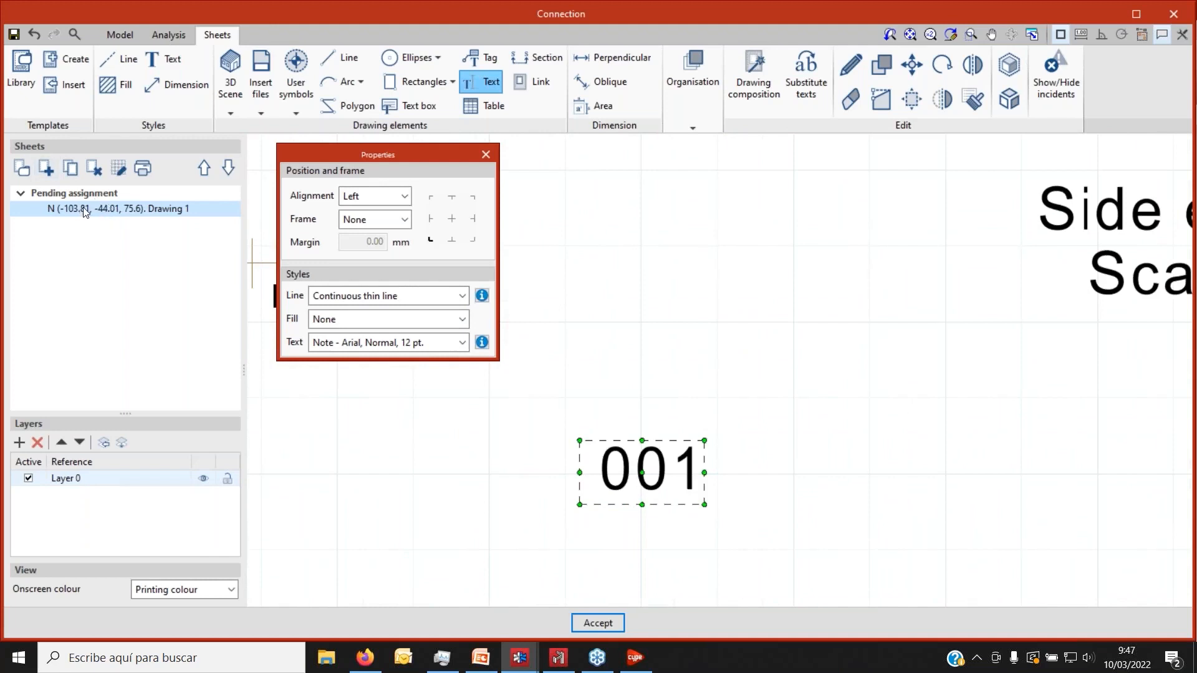
Copy the Drawing 1 sheet and check the sheet number text on the copy.
left_click(71, 169)
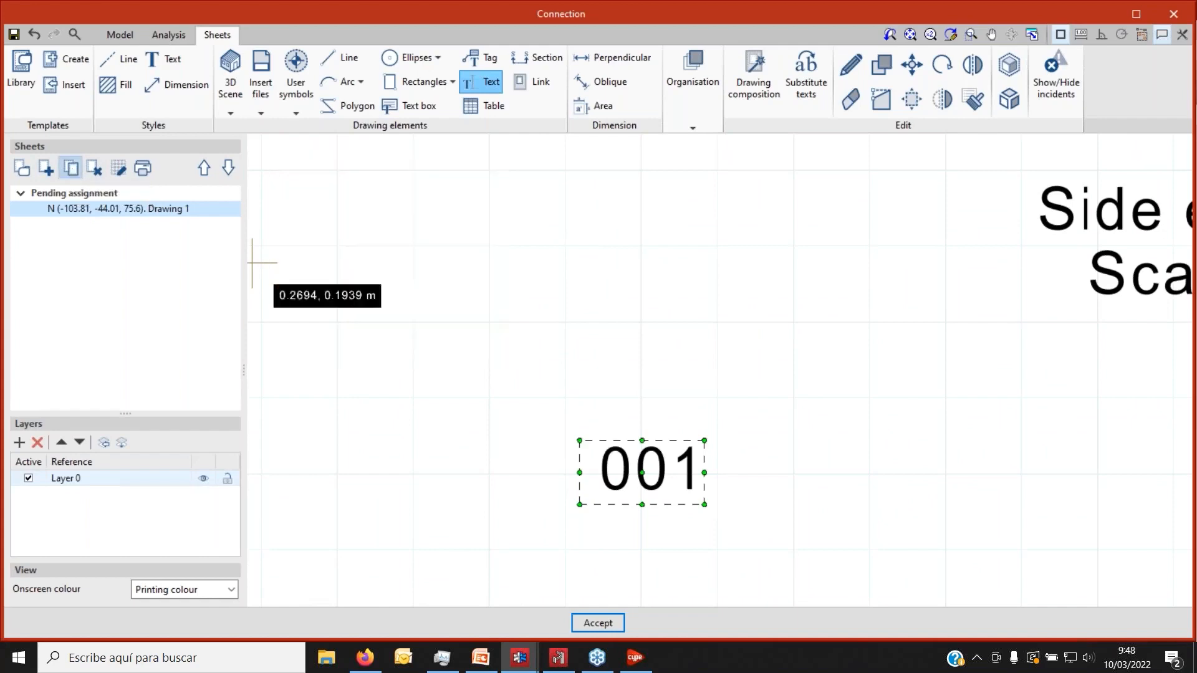
left_click(421, 374)
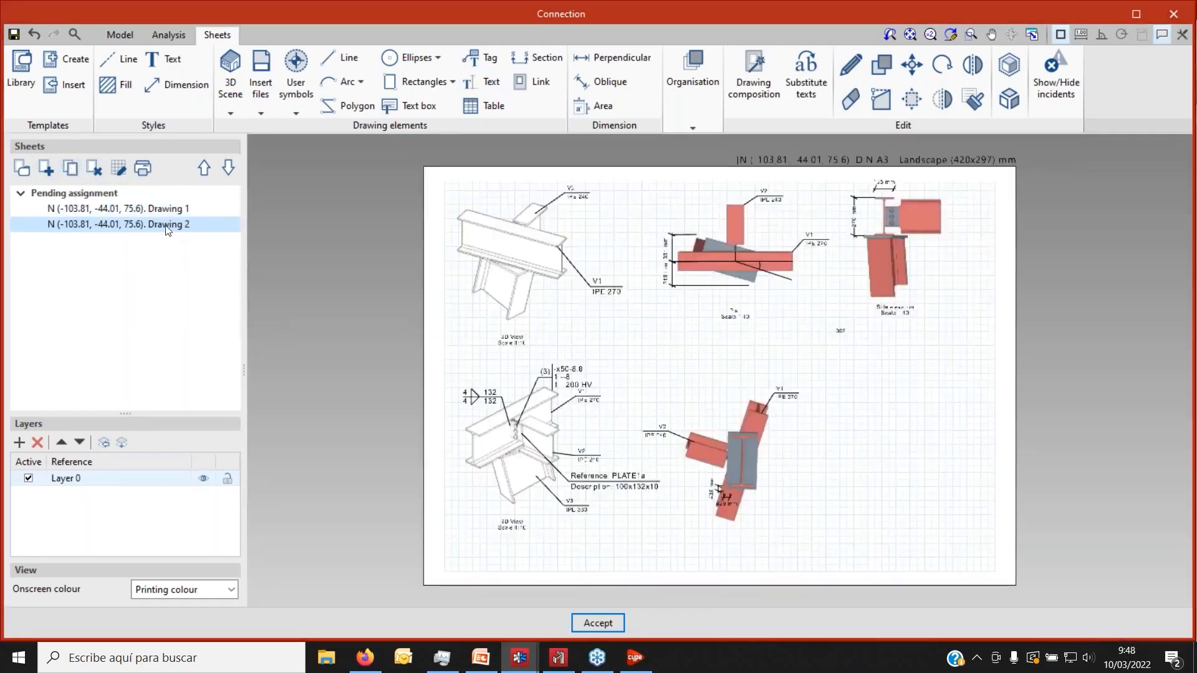
scroll(371, 421, "down", 3)
scroll(692, 382, "up", 2)
scroll(692, 382, "up", 8)
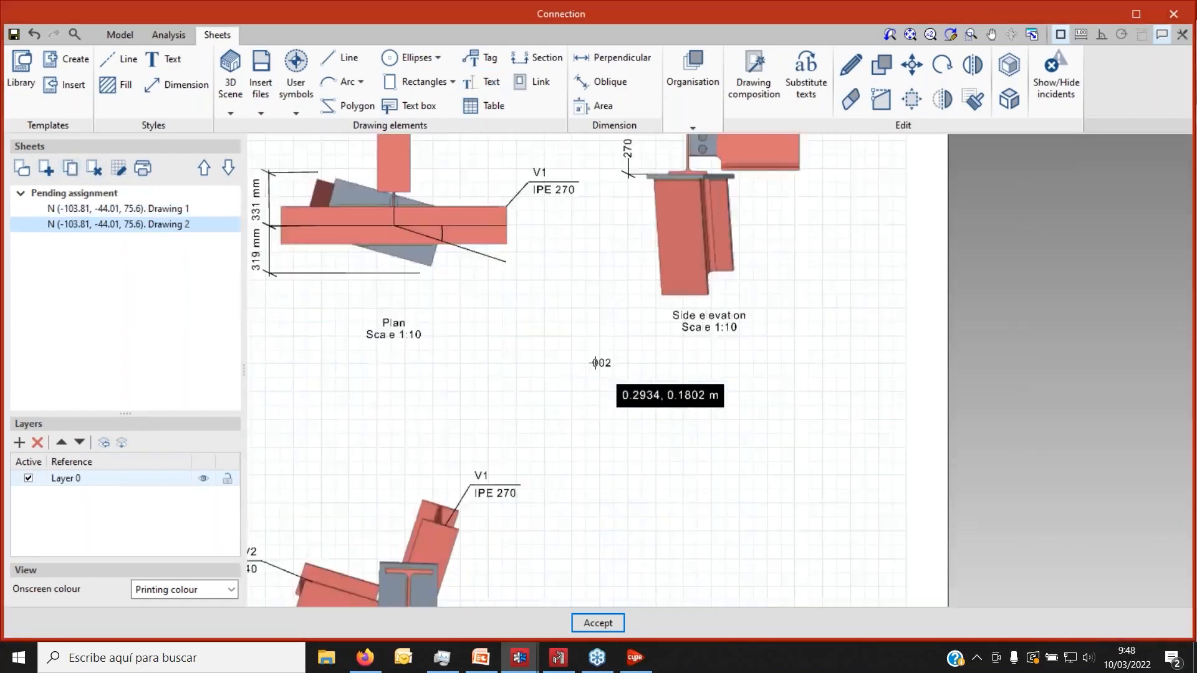
scroll(615, 391, "up", 4)
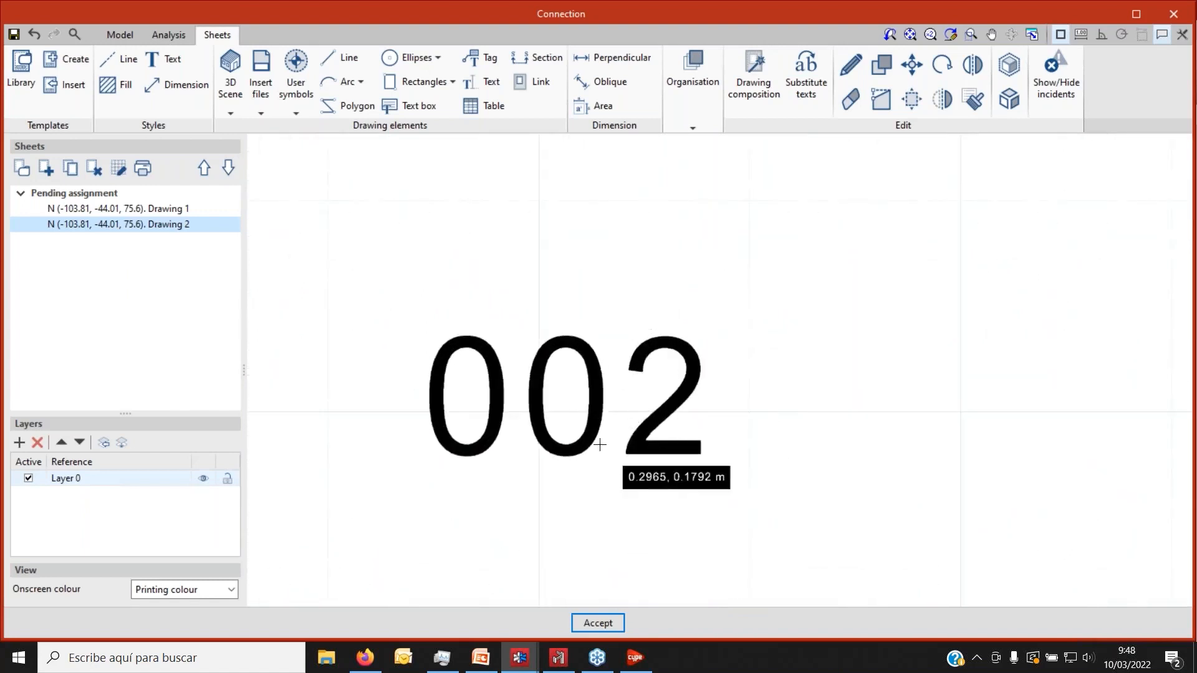
scroll(536, 429, "down", 3)
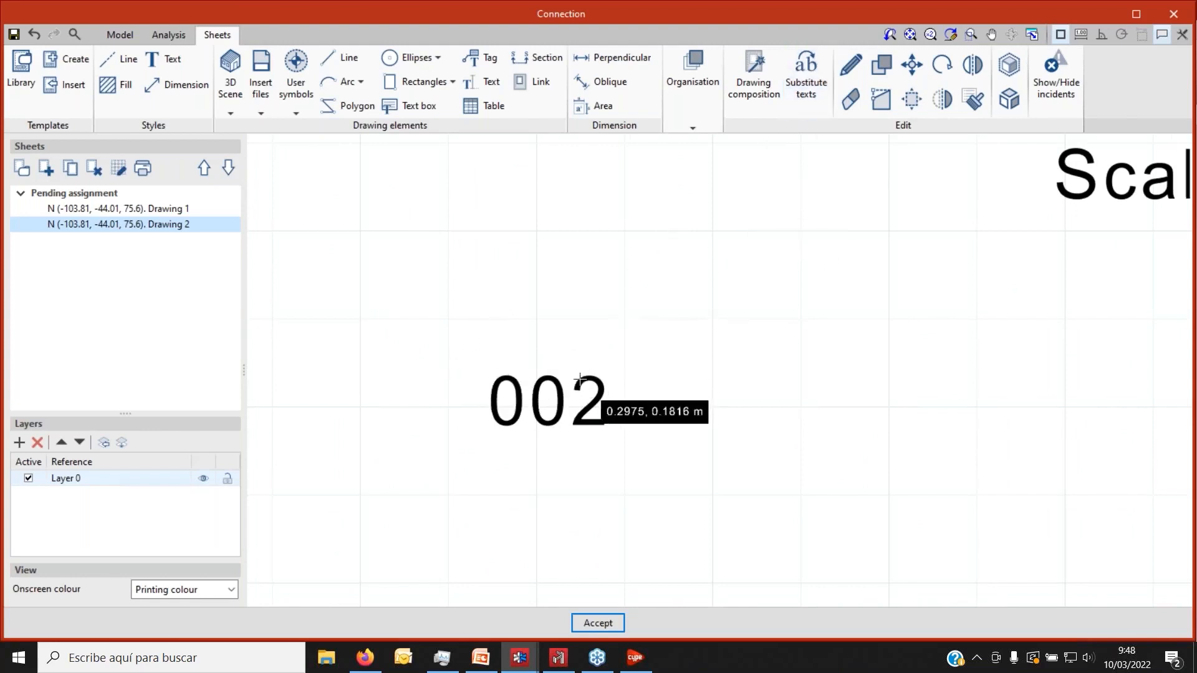
Add a user variable to the substitute texts and name it Author.
left_click(809, 86)
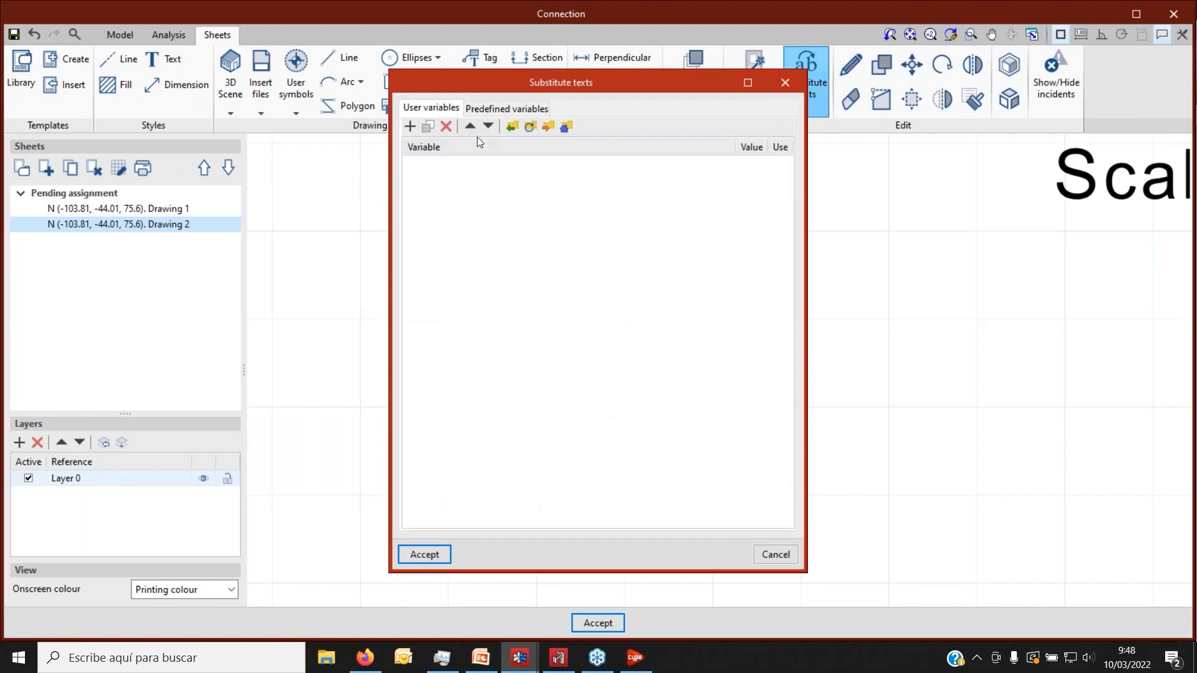
left_click(484, 117)
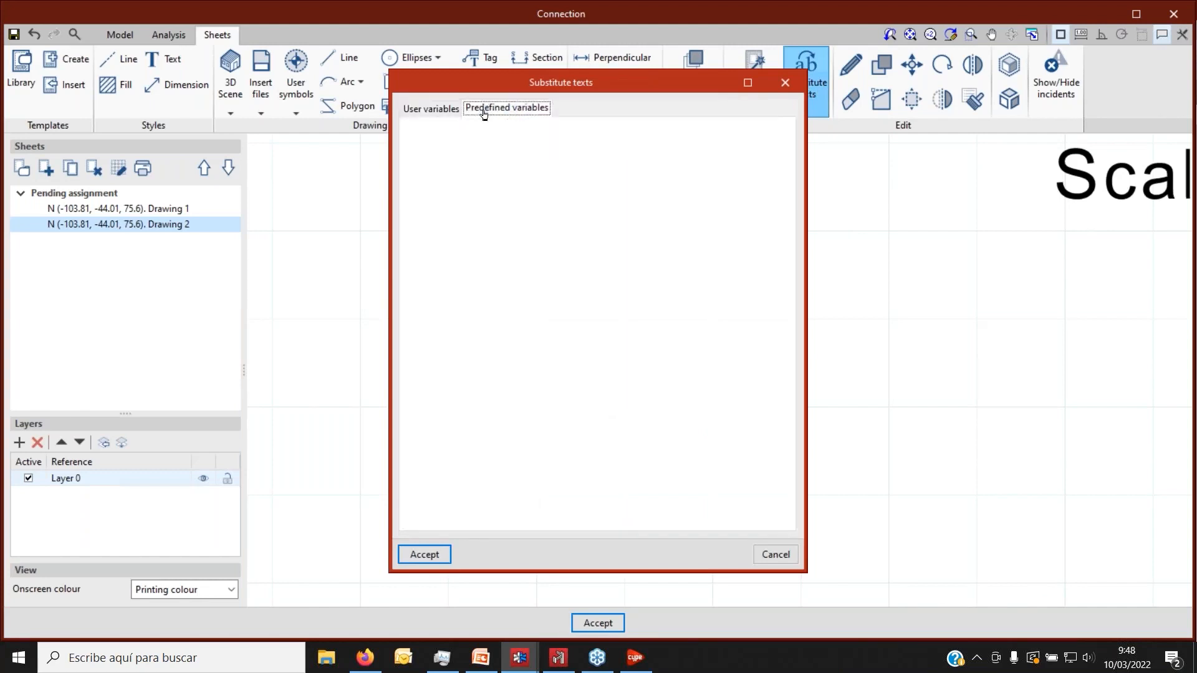
left_click(430, 111)
left_click(410, 127)
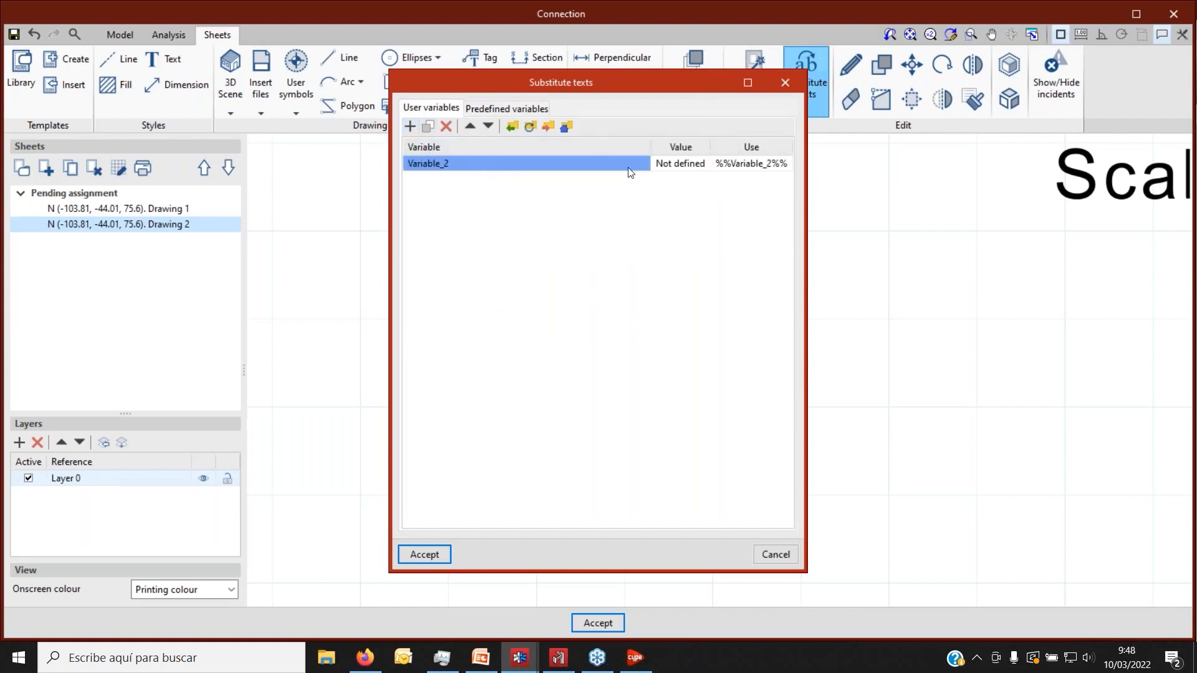
left_click(680, 168)
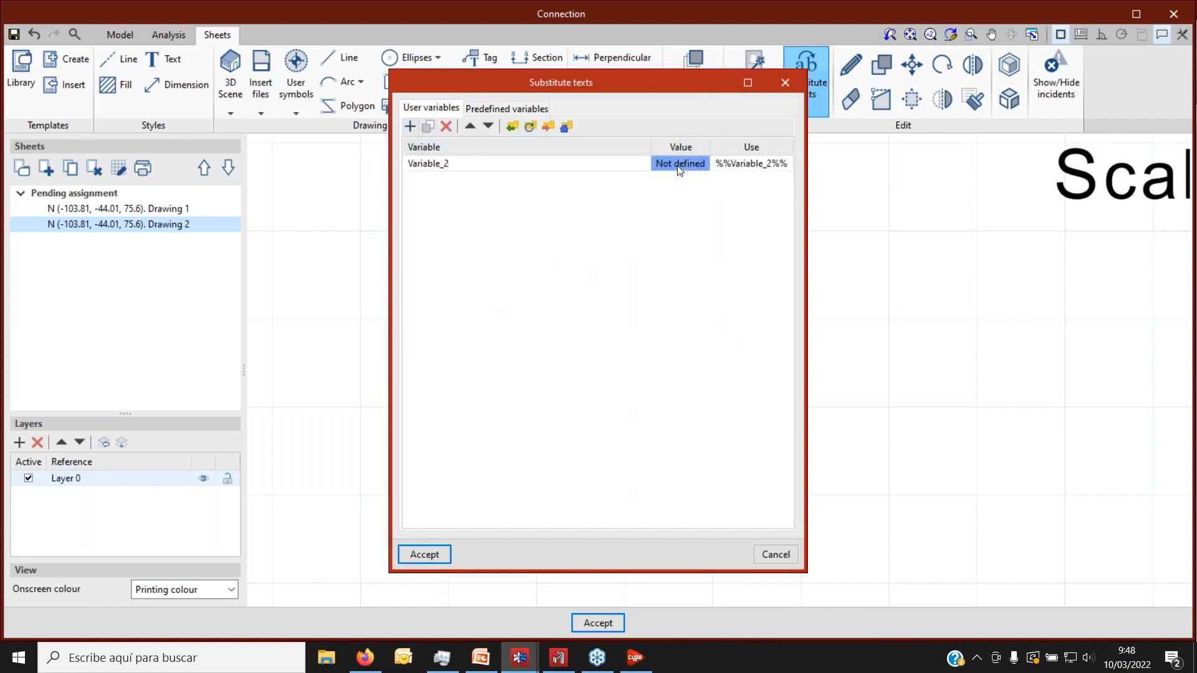
left_click(744, 164)
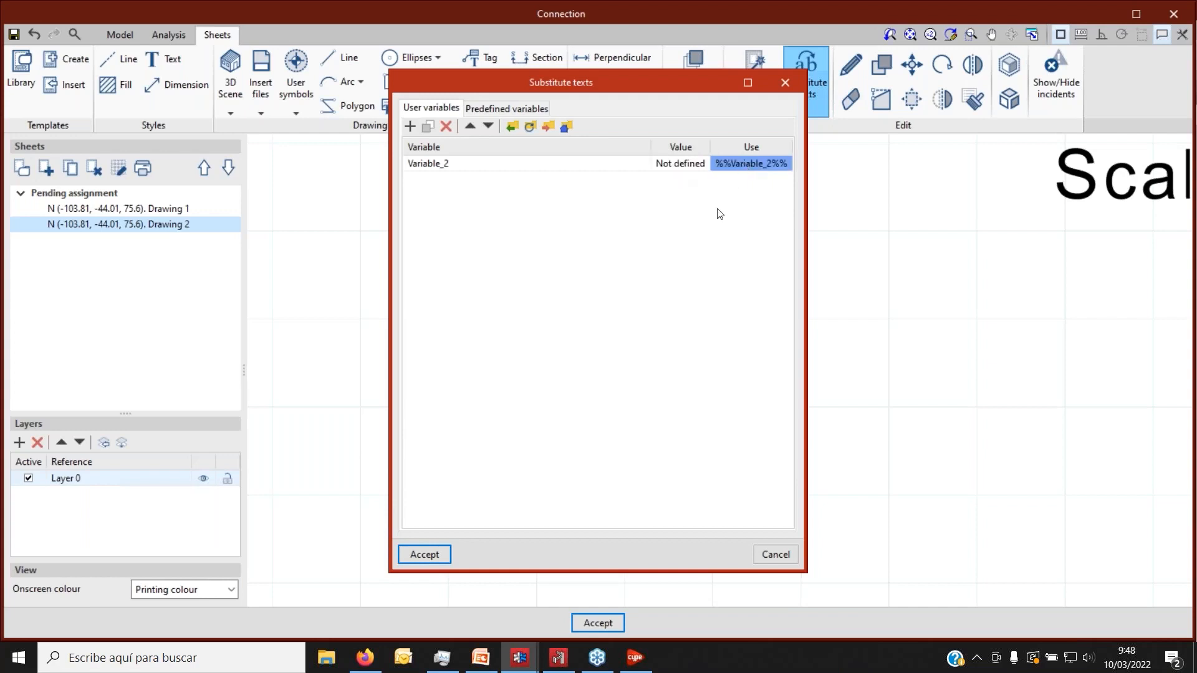
left_click_drag(680, 81, 493, 116)
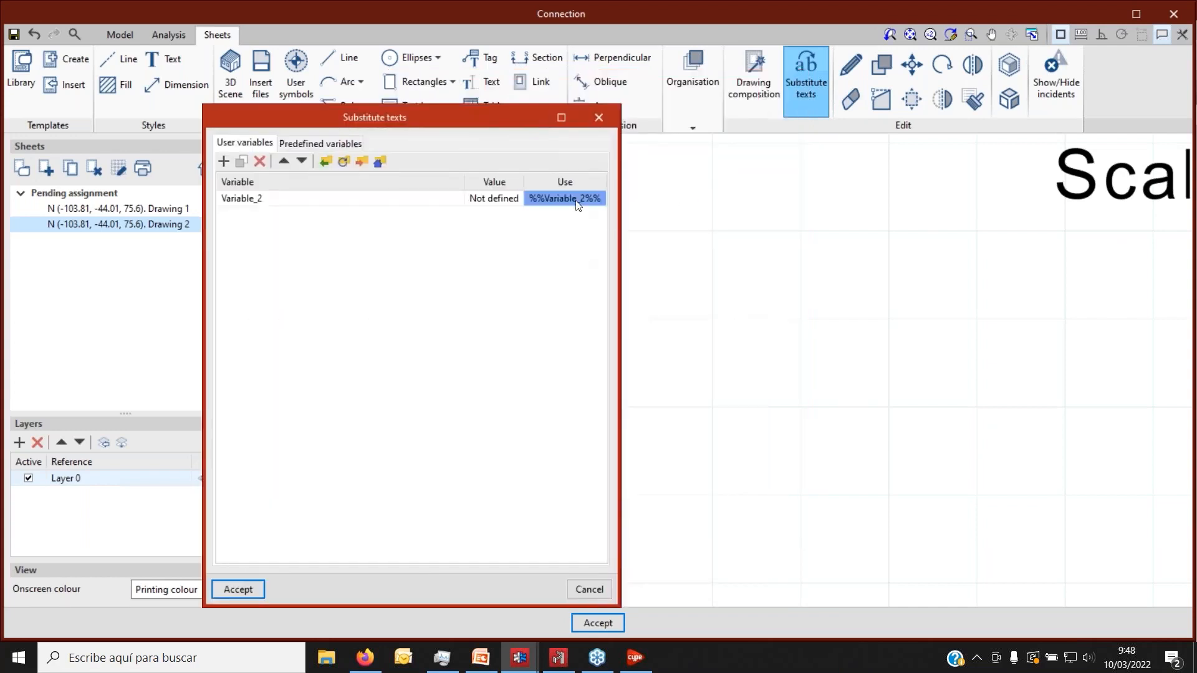
left_click(305, 199)
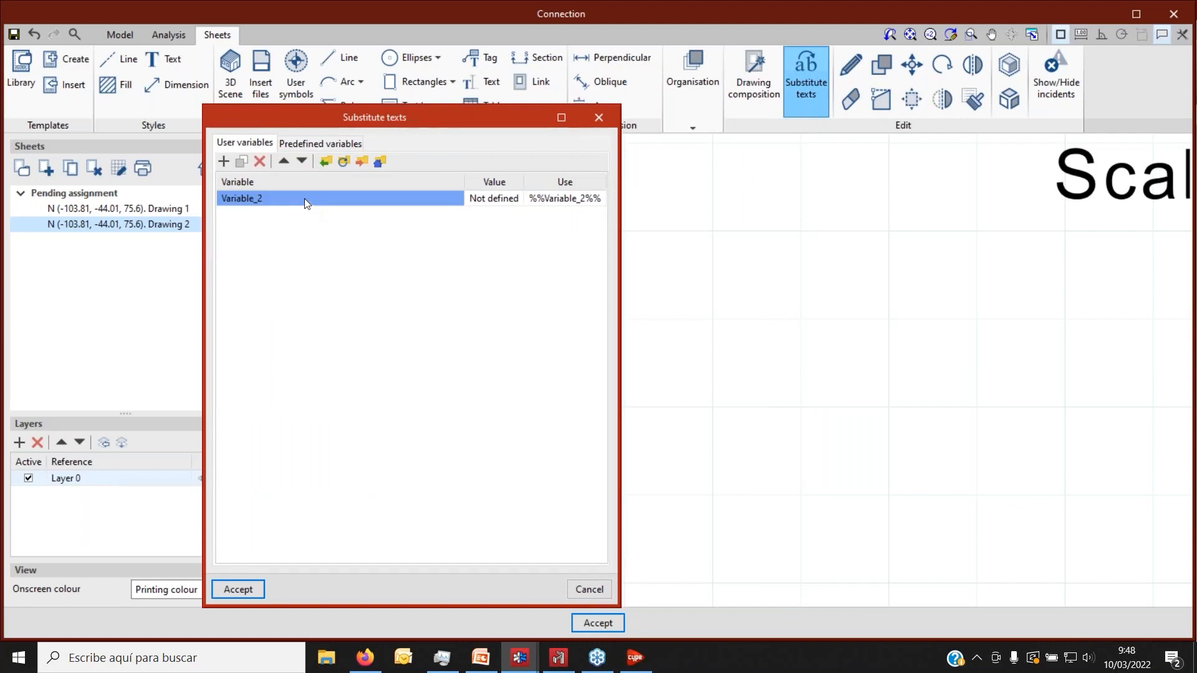
type("Author")
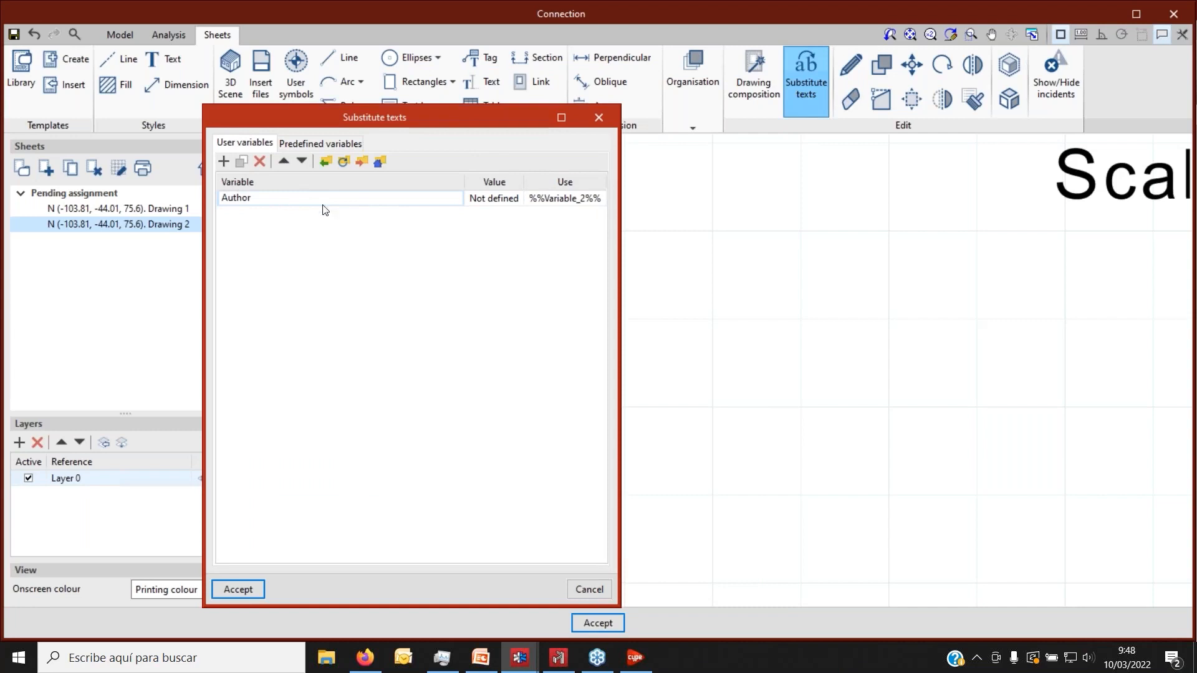
Enter the author's first name as the value of the Author variable and accept the substitute texts.
left_click(501, 203)
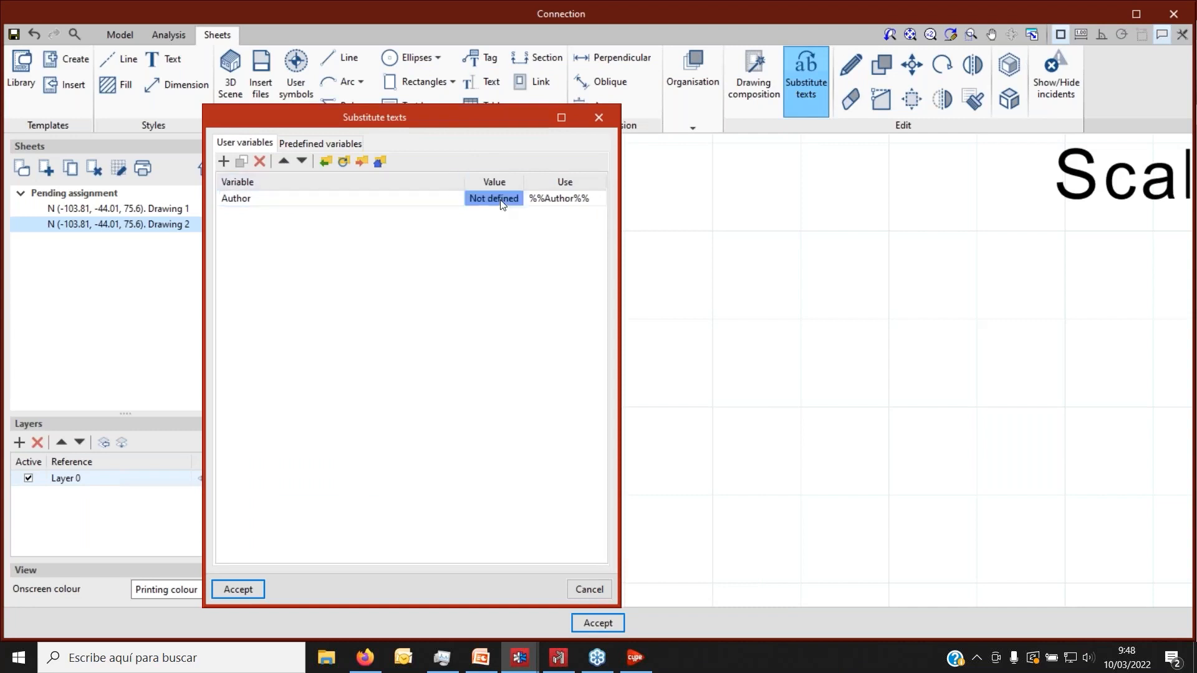
type("David")
left_click(563, 202)
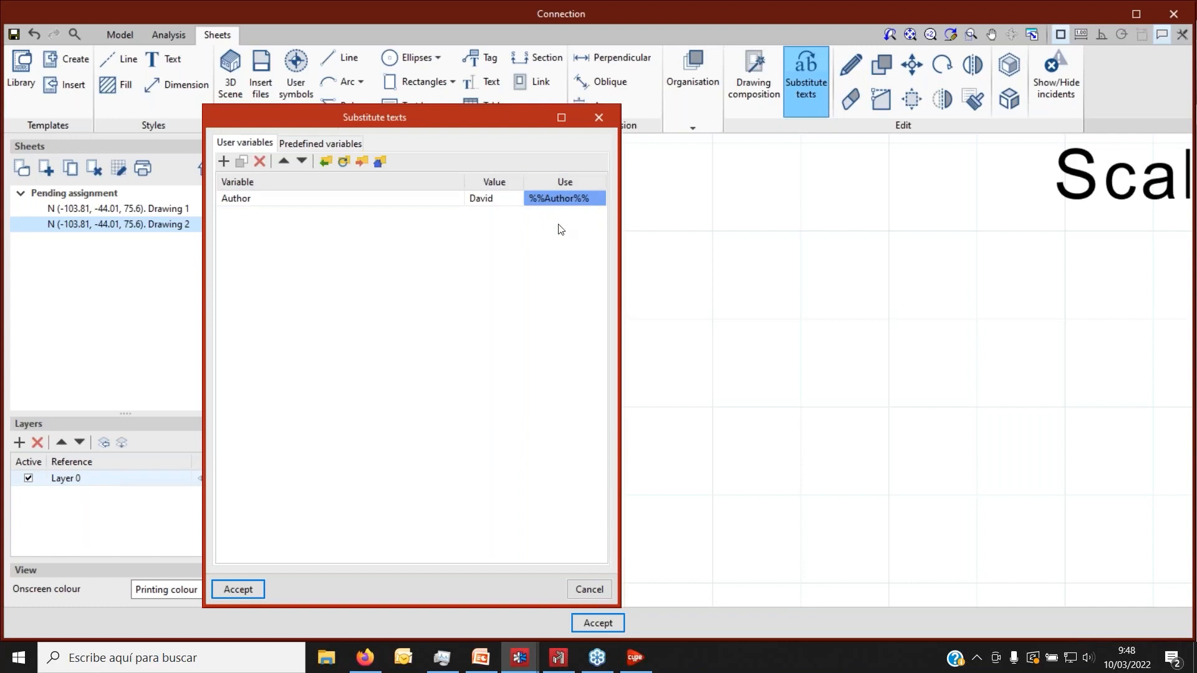
left_click(238, 589)
Place a text below the sheet number containing only the Author variable, removing the prefilled %%shno000%%.
left_click(469, 82)
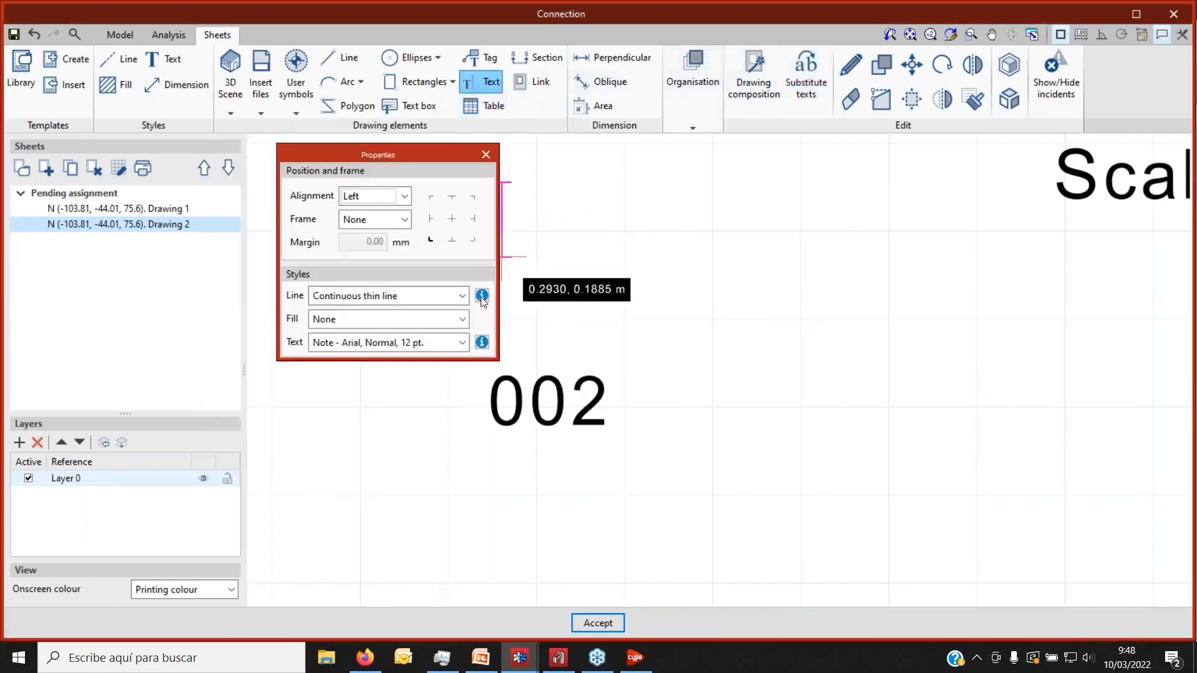
scroll(619, 281, "down", 2)
left_click(528, 463)
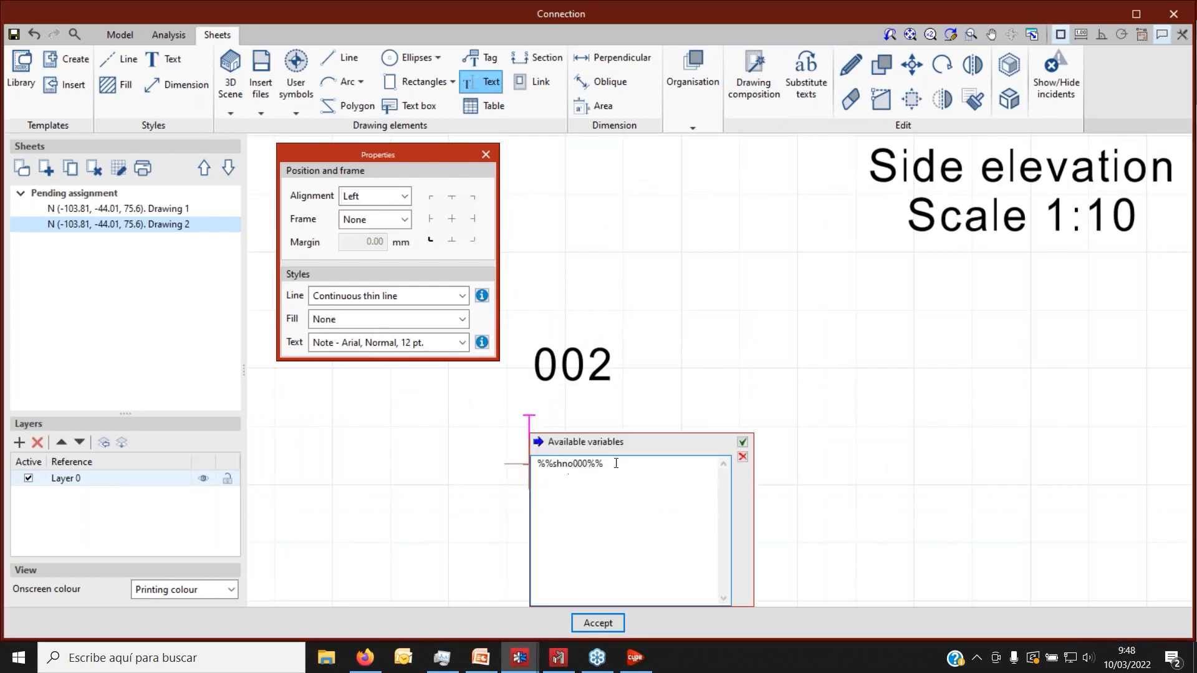
left_click(548, 443)
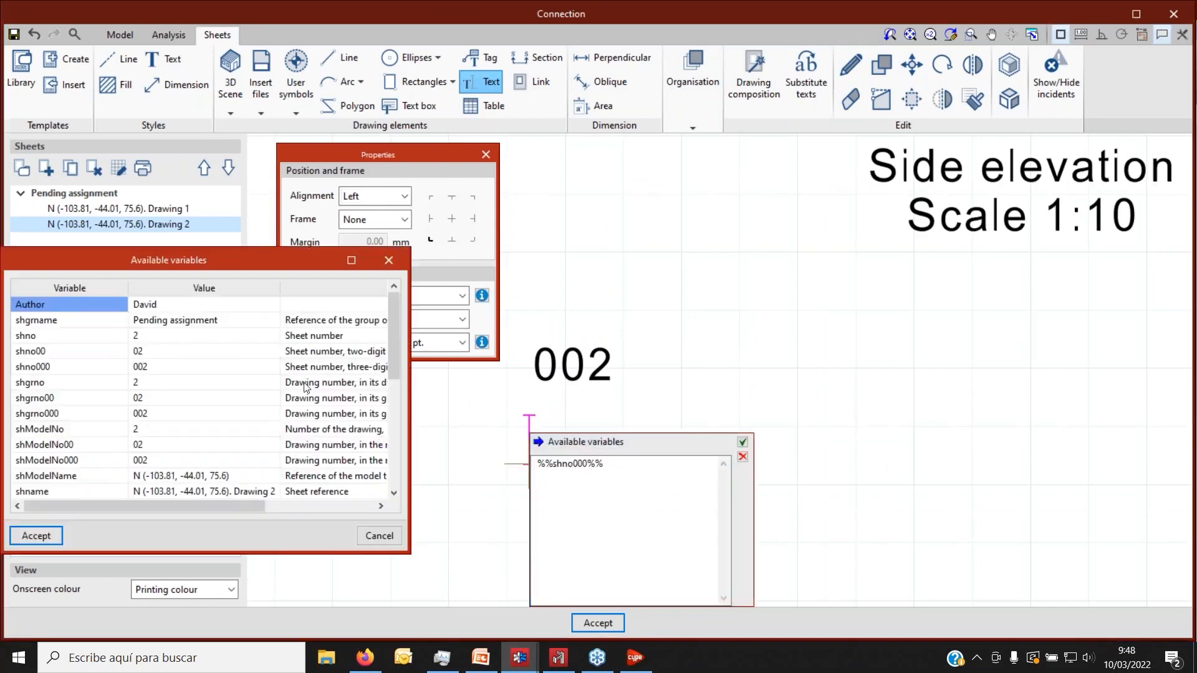
left_click(58, 537)
left_click_drag(599, 466, 683, 463)
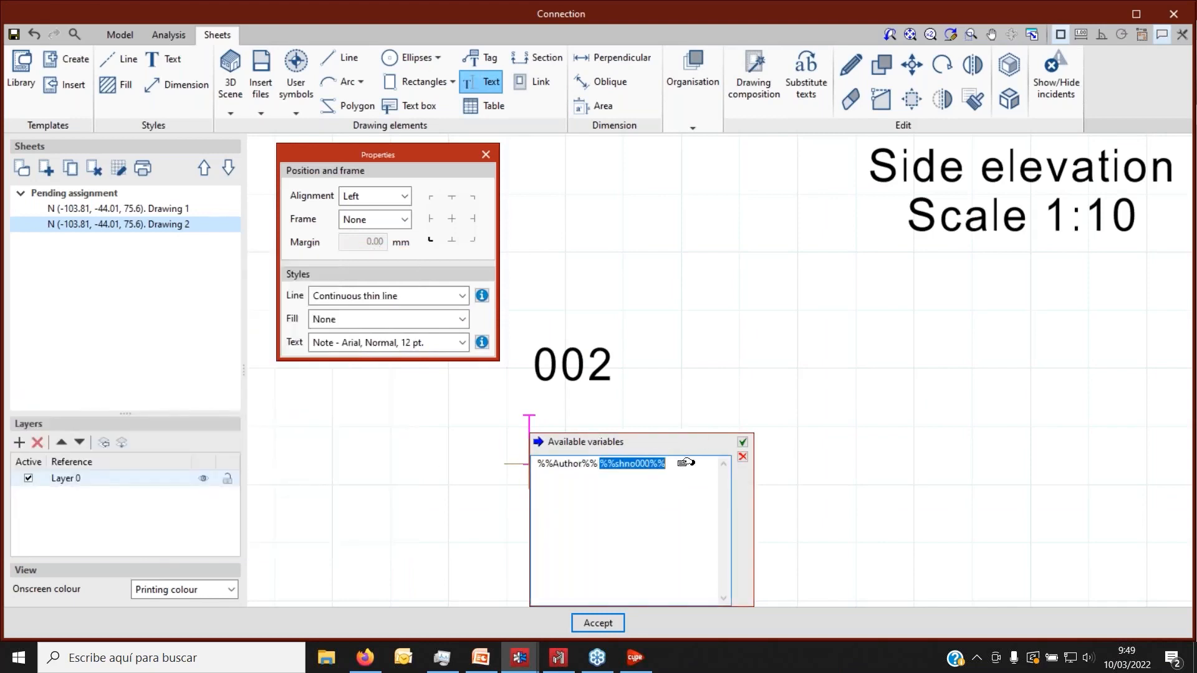
key("Delete")
left_click(742, 442)
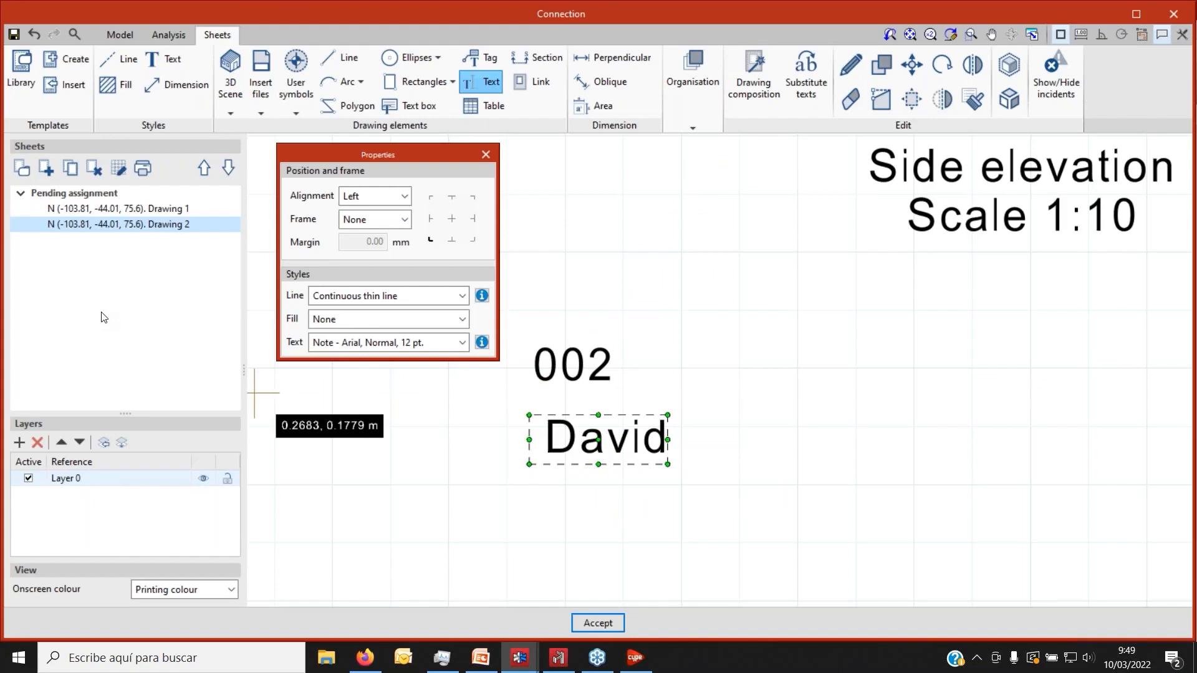
Replace the Author variable's value with a different first name in the substitute texts and accept.
left_click(795, 92)
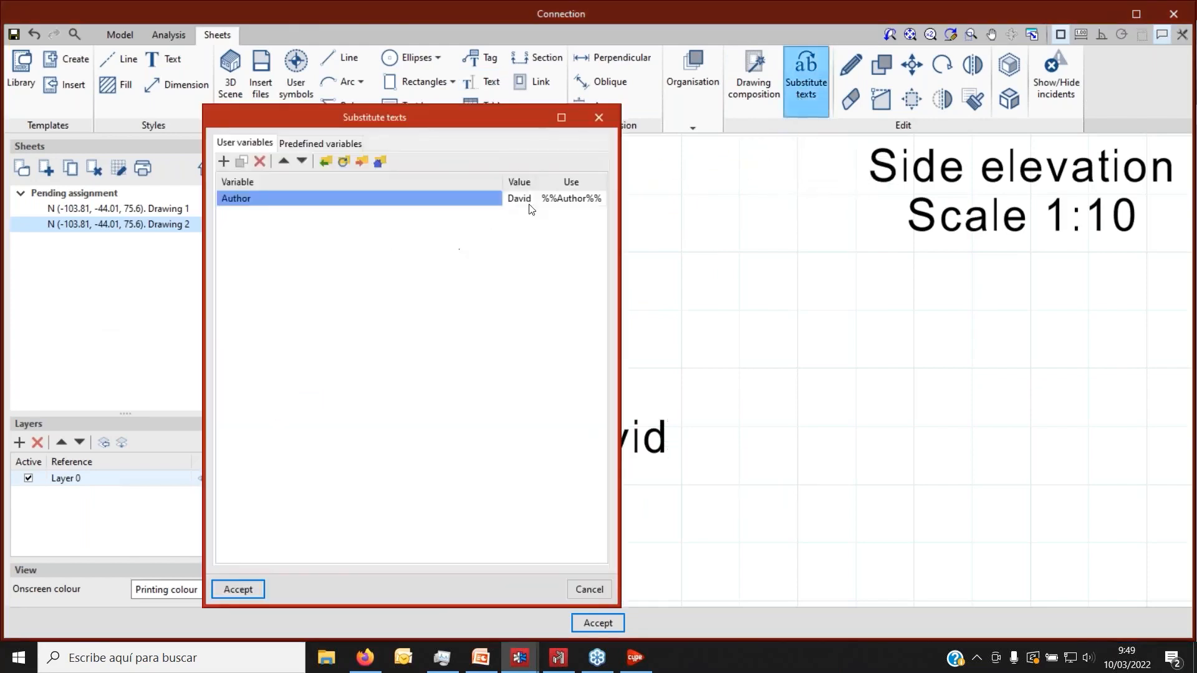
left_click(521, 199)
double_click(520, 201)
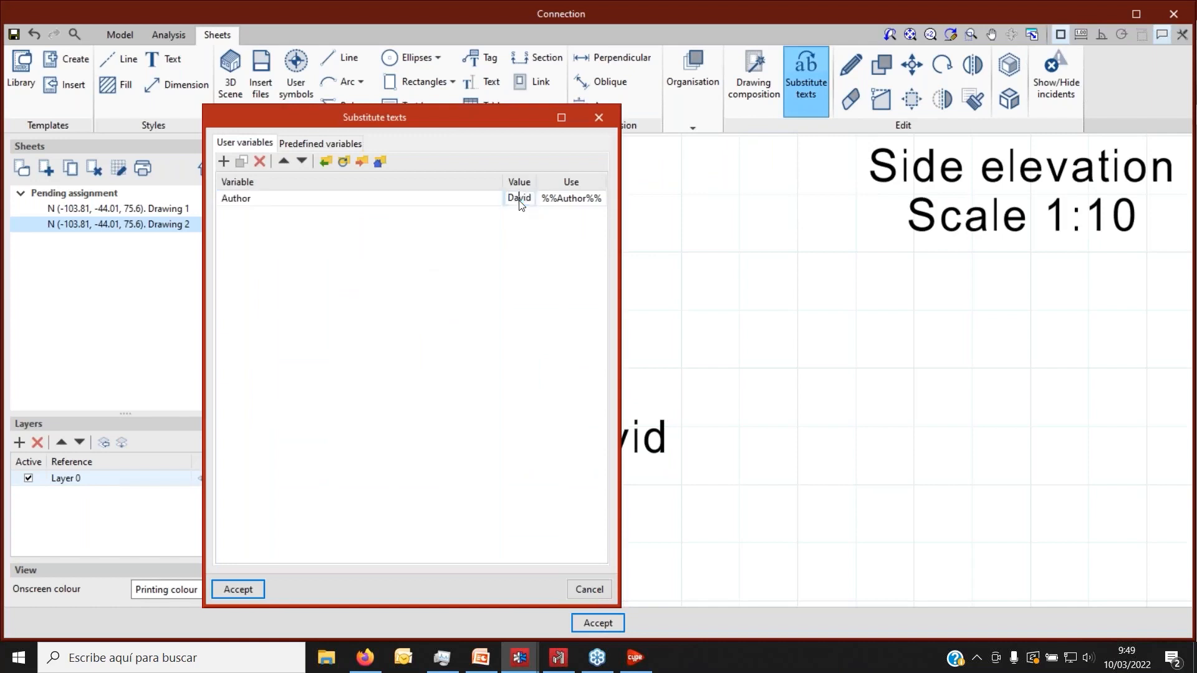
type("Marta")
key("Return")
left_click(232, 589)
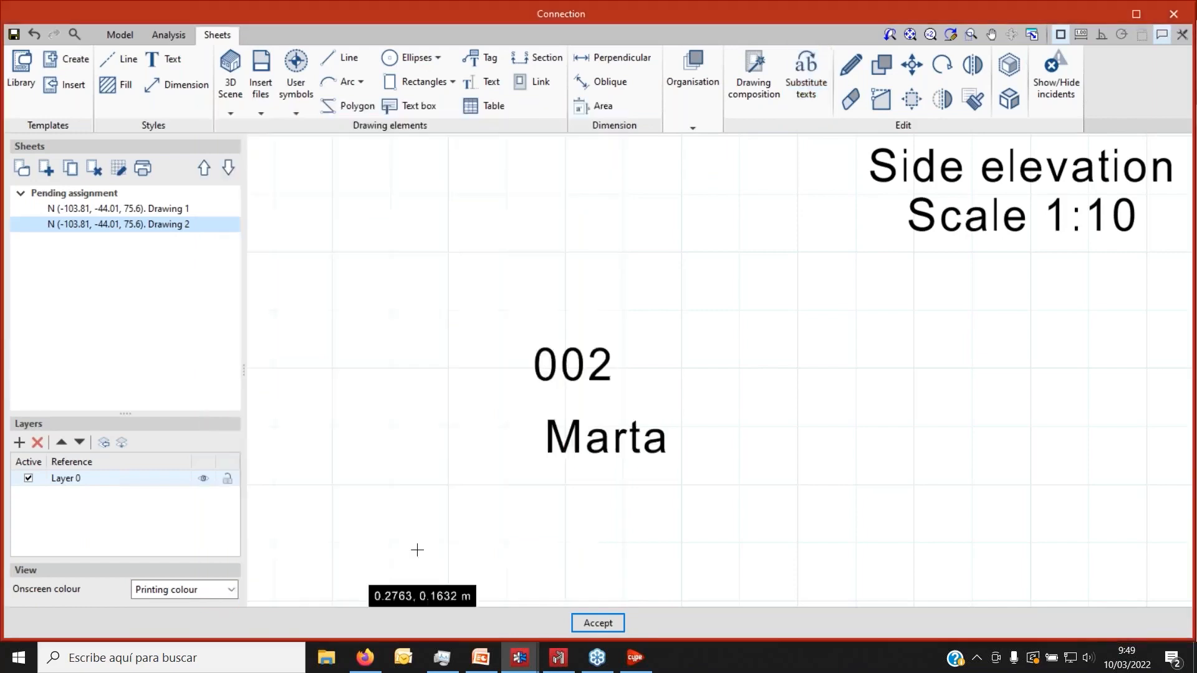
Erase the sheet number and author texts below the side elevation.
scroll(577, 404, "down", 2)
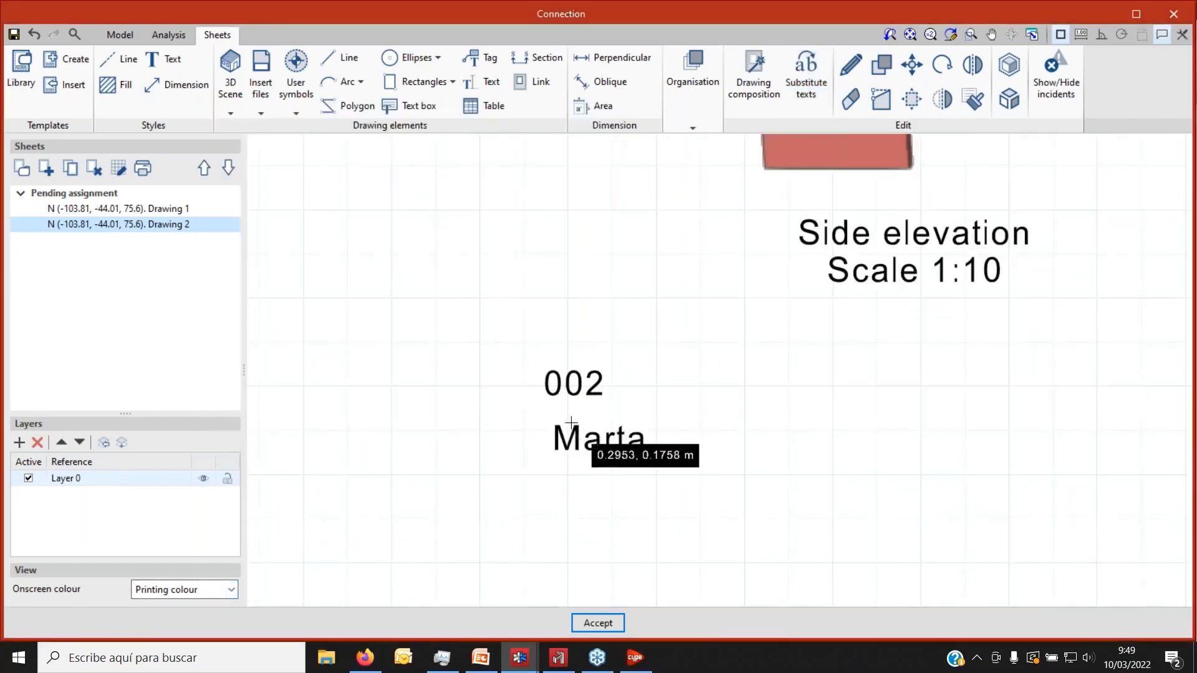
scroll(579, 418, "up", 1)
scroll(513, 427, "down", 2)
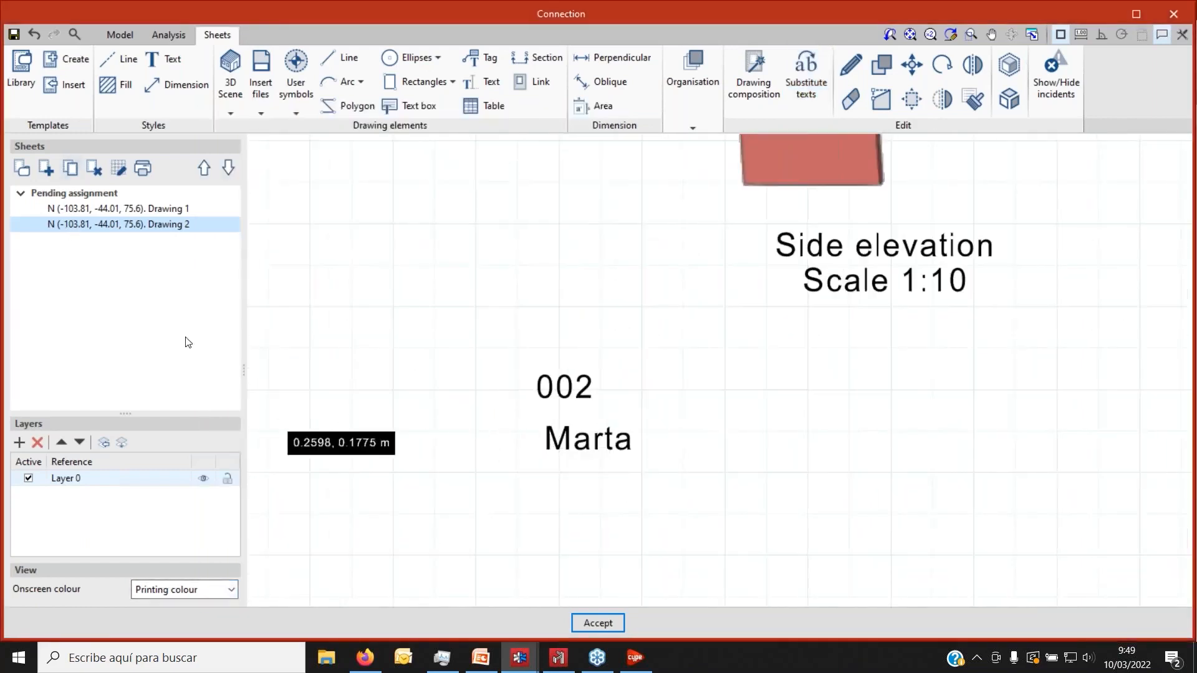
scroll(337, 377, "down", 2)
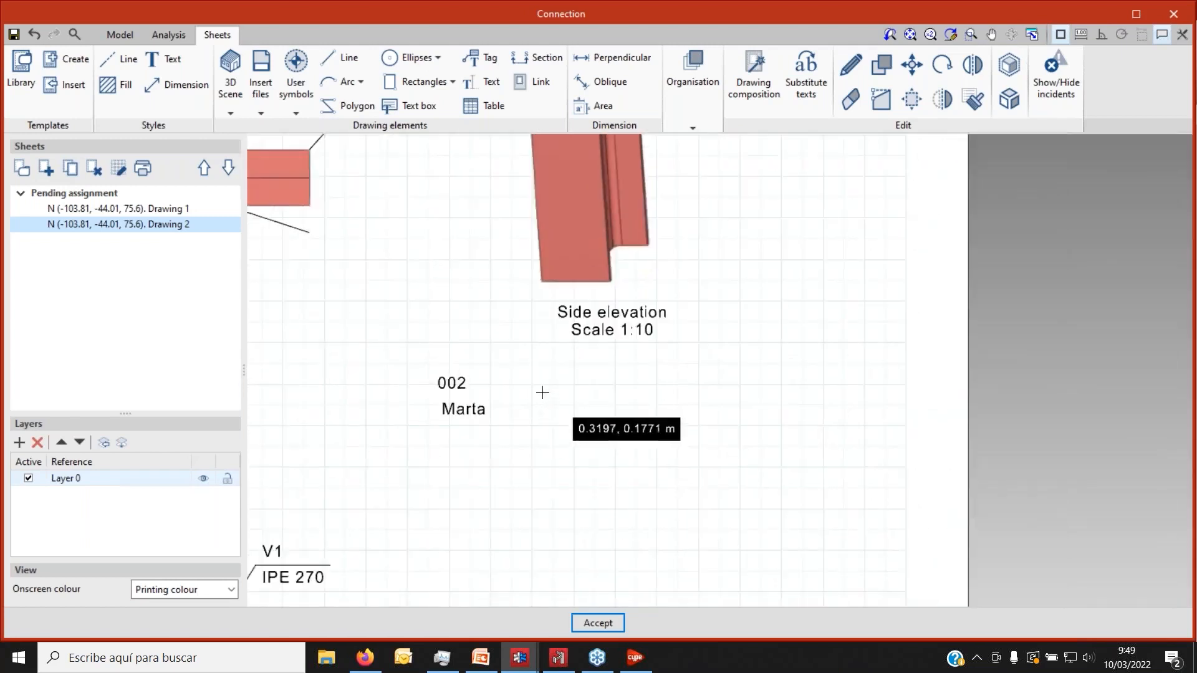
left_click(850, 98)
left_click(408, 376)
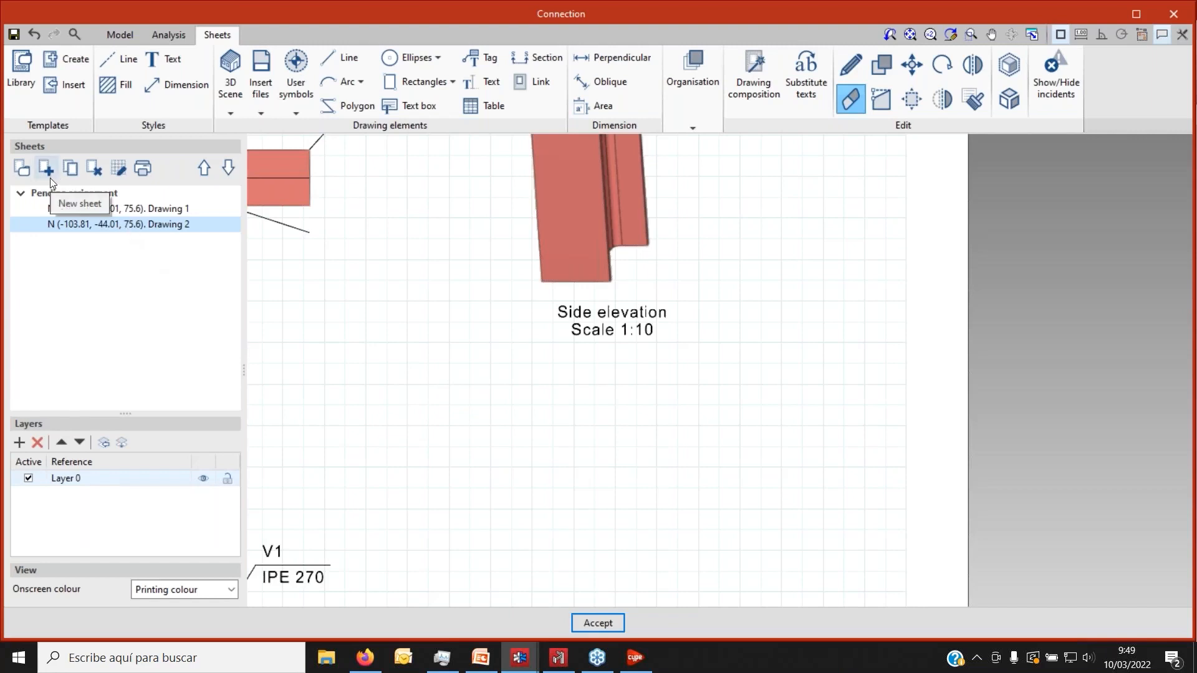
Add a group of sheets with its default name and accept.
left_click(22, 168)
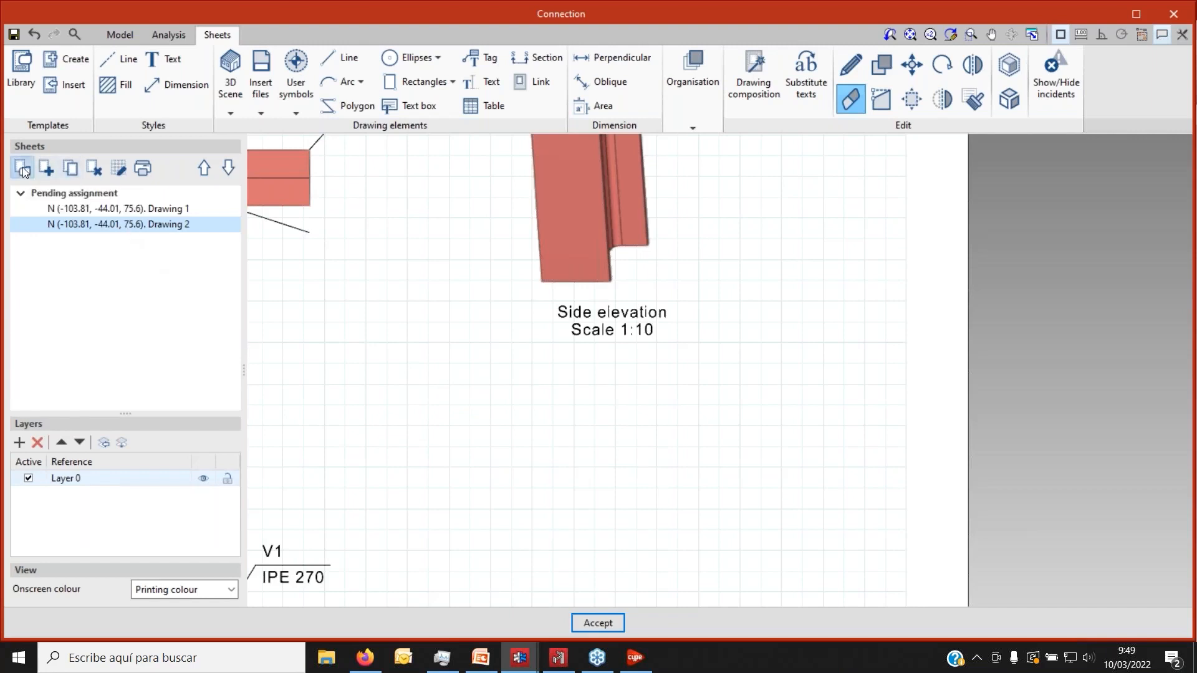
left_click(537, 242)
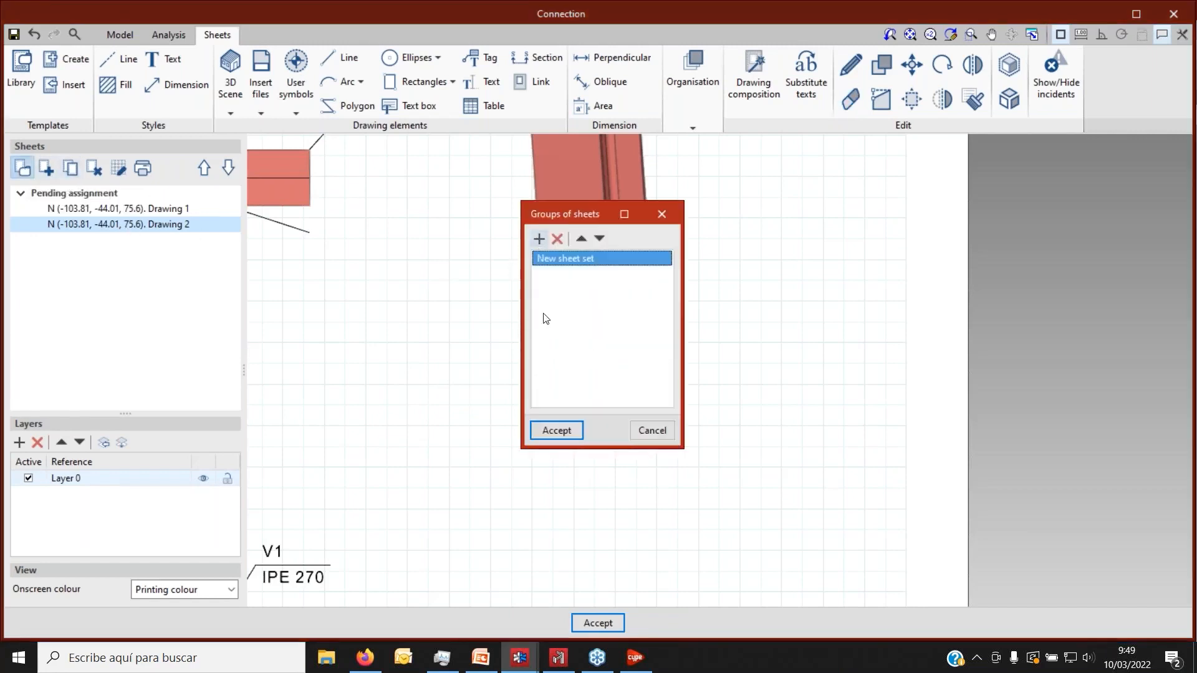
left_click(559, 431)
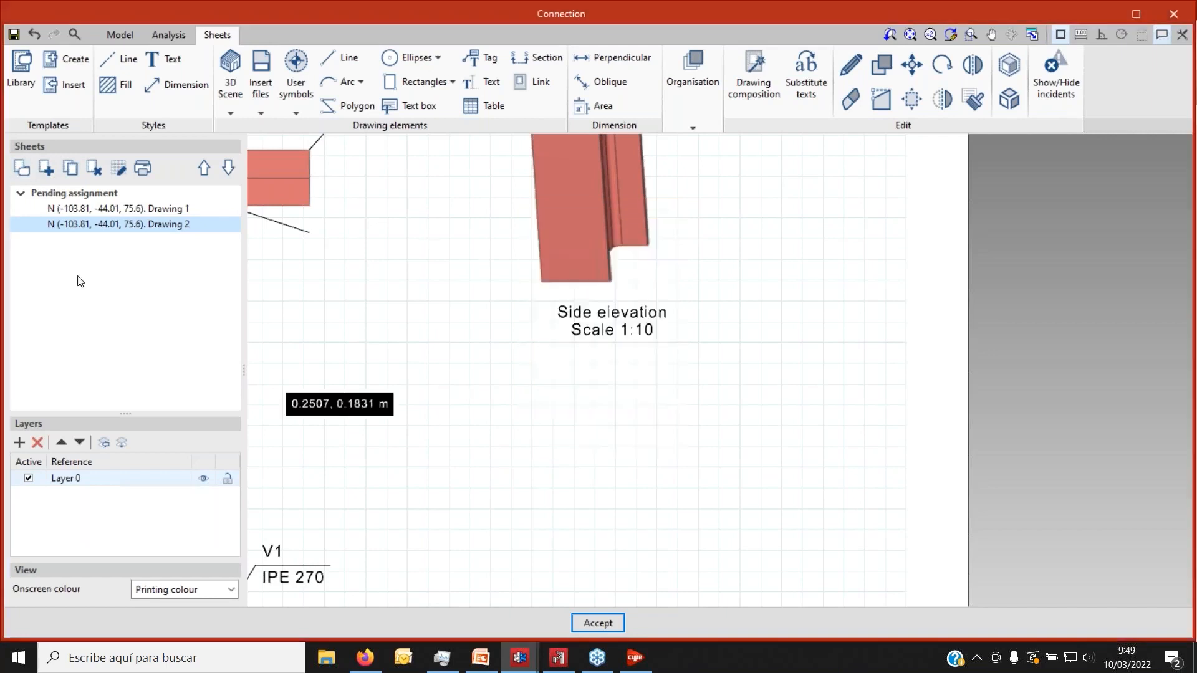
Start a new sheet and assign it to the New sheet set group.
left_click(49, 171)
left_click_drag(552, 248, 481, 255)
left_click(521, 300)
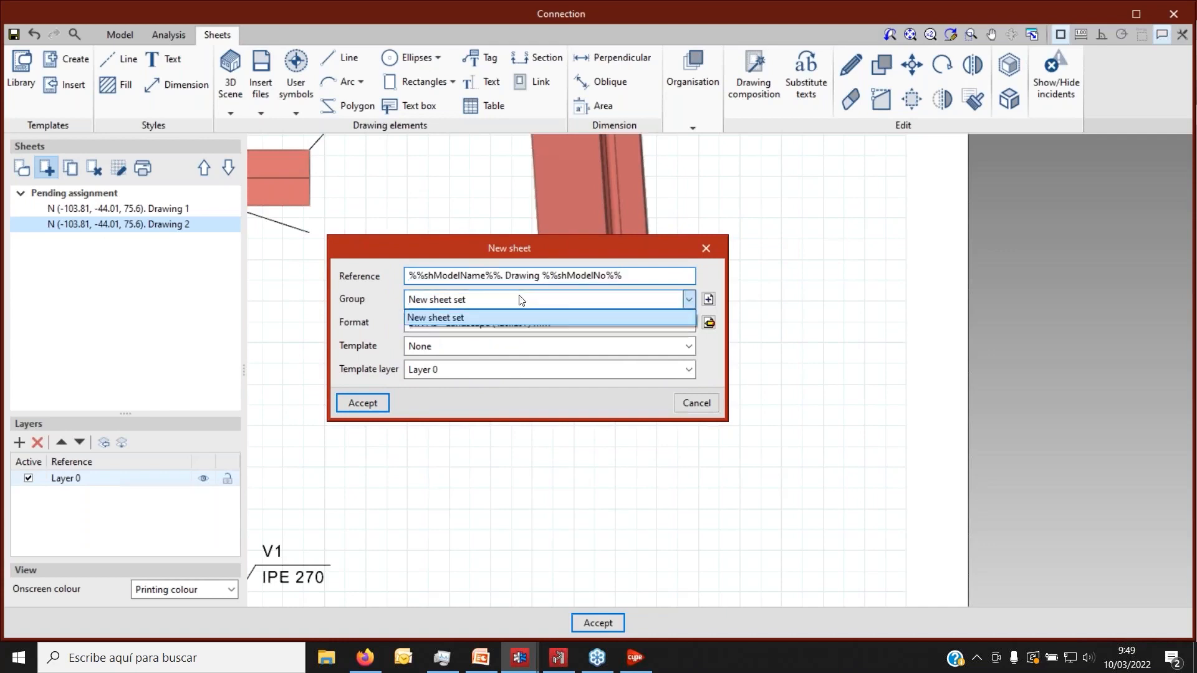
left_click(498, 317)
Browse the sheet formats and templates, then create the sheet as DIN A3 - Landscape (420x297) mm without a template.
left_click(479, 324)
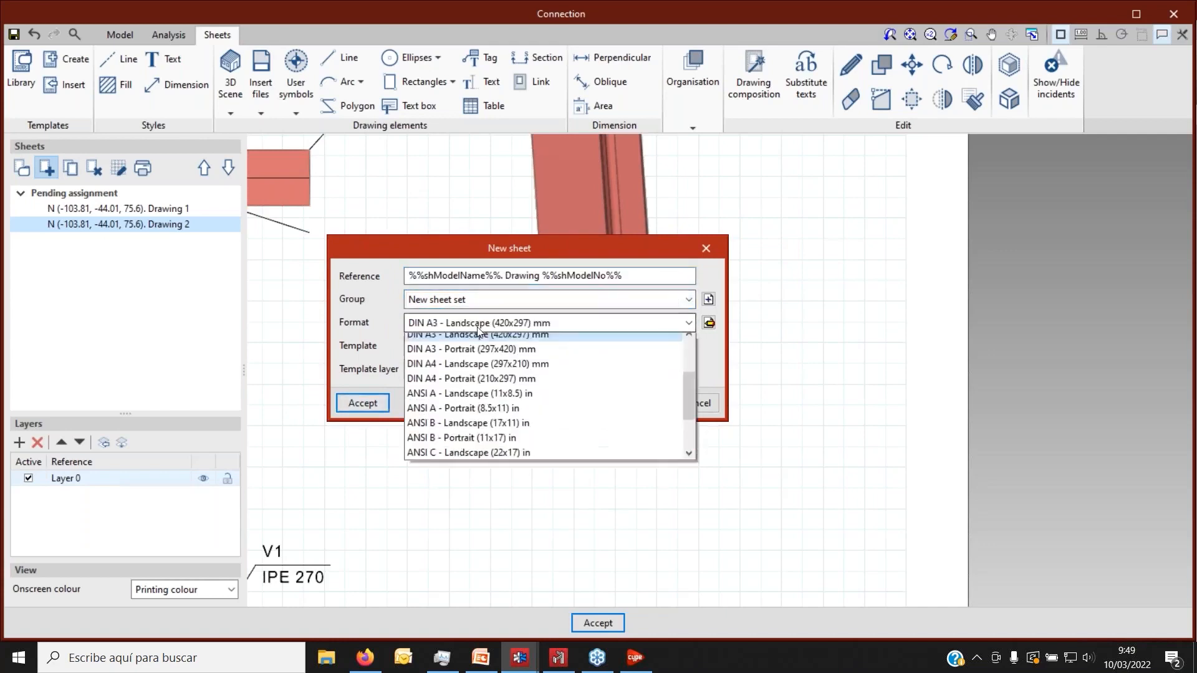
left_click_drag(686, 391, 689, 356)
scroll(541, 350, "down", 3)
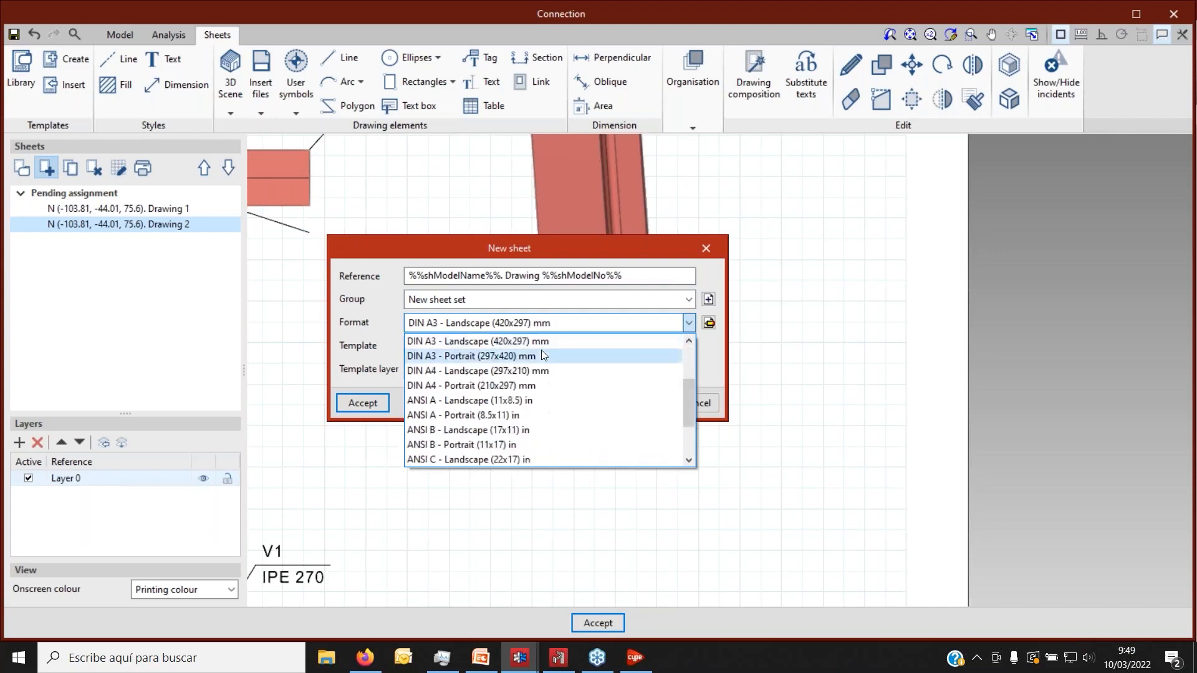
scroll(537, 393, "down", 2)
scroll(535, 424, "up", 4)
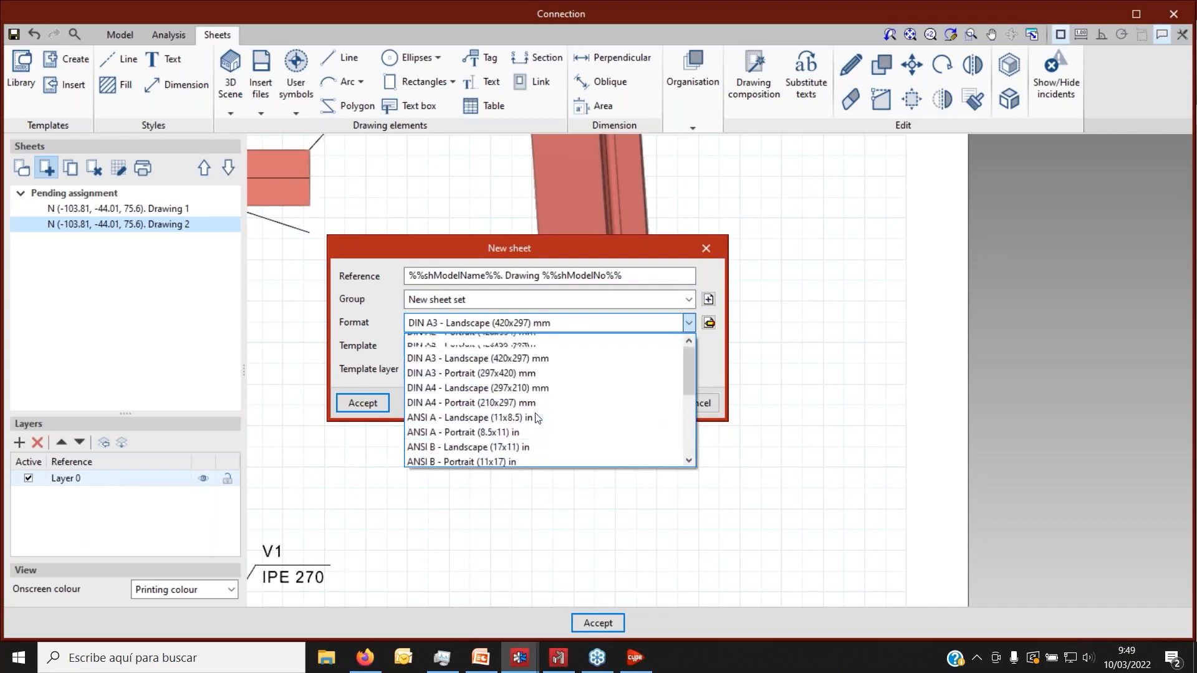
left_click(549, 430)
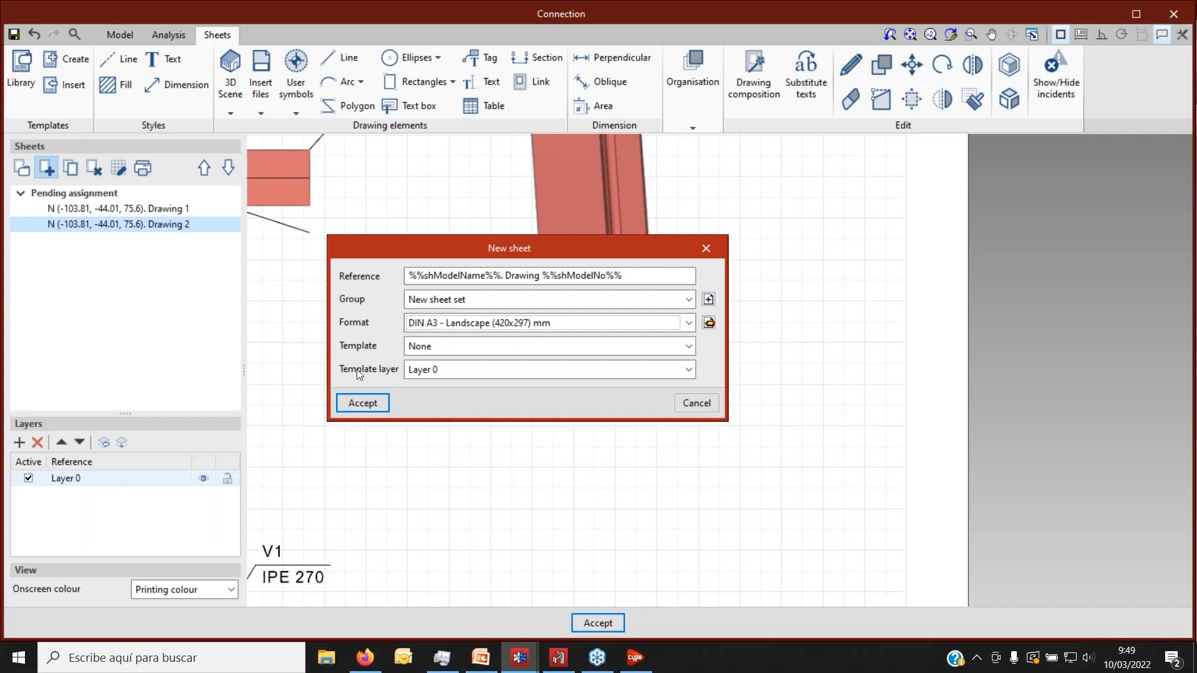
left_click(427, 349)
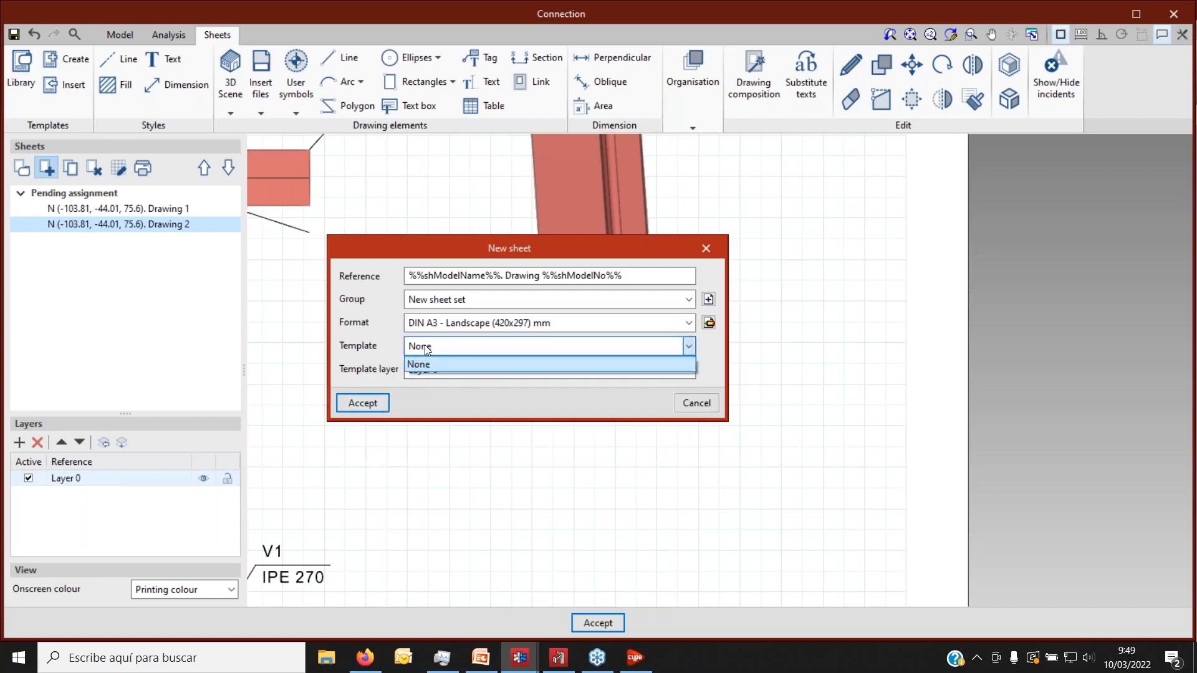
left_click(427, 349)
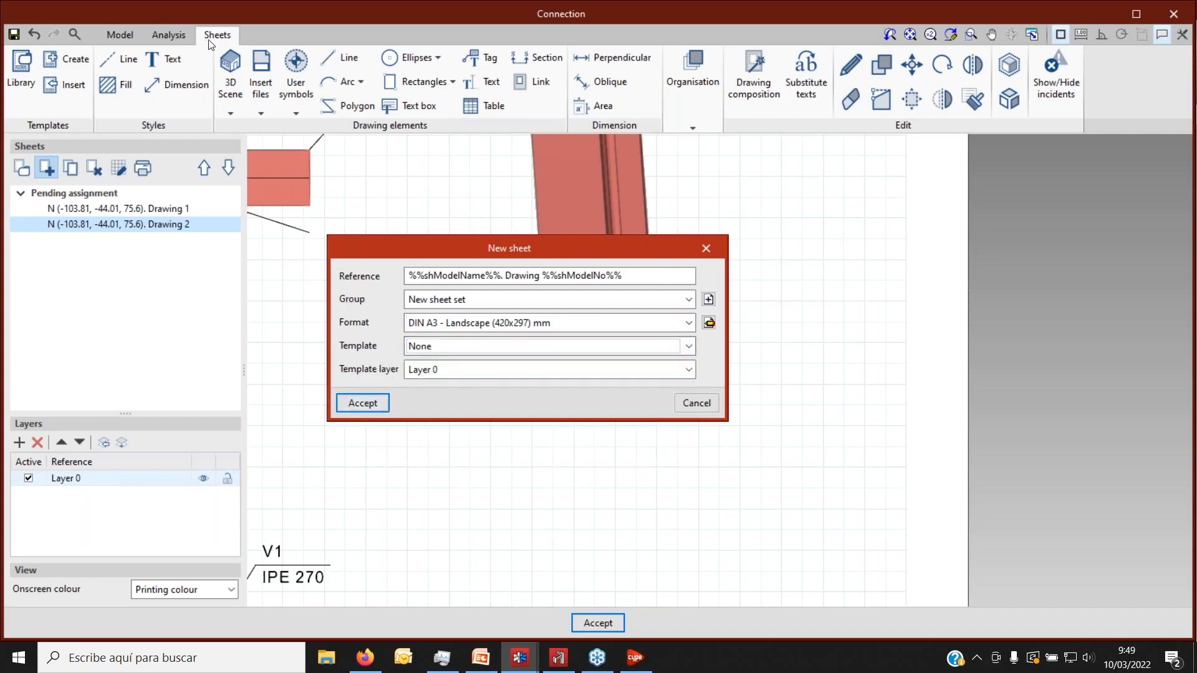
left_click(363, 402)
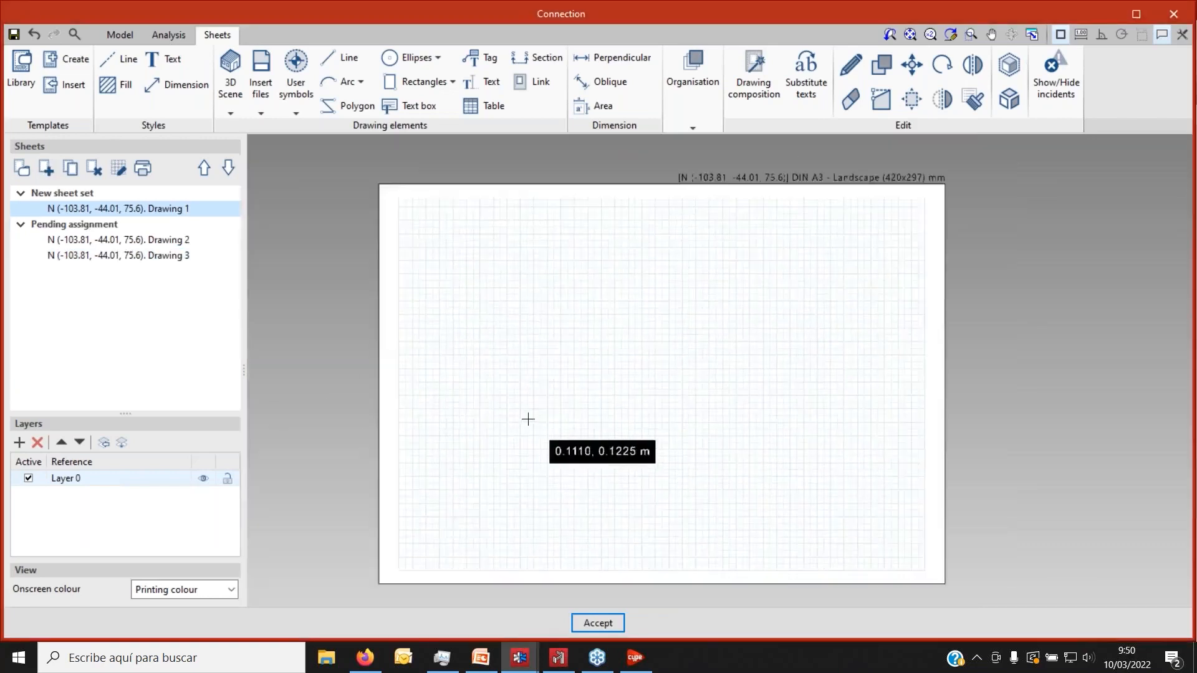
Add a second layer and hide it.
left_click(19, 442)
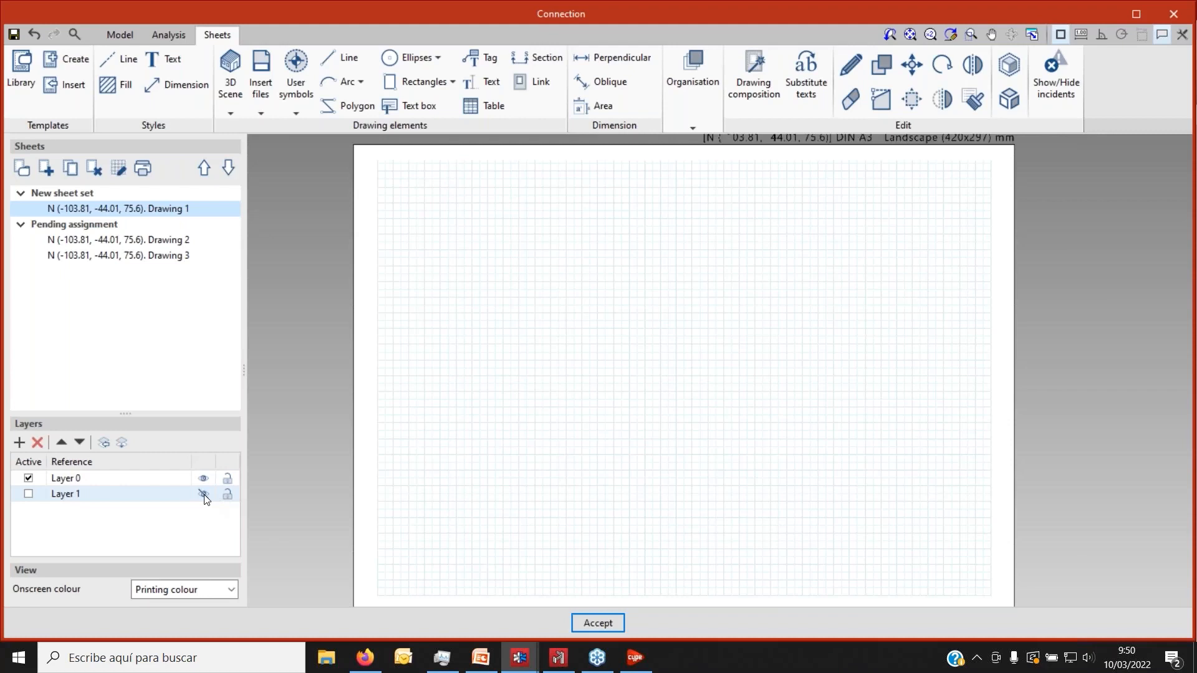
On the Drawing 2 sheet, draw an automatically numbered horizontal section line through the bolted plate in the side elevation.
left_click(160, 244)
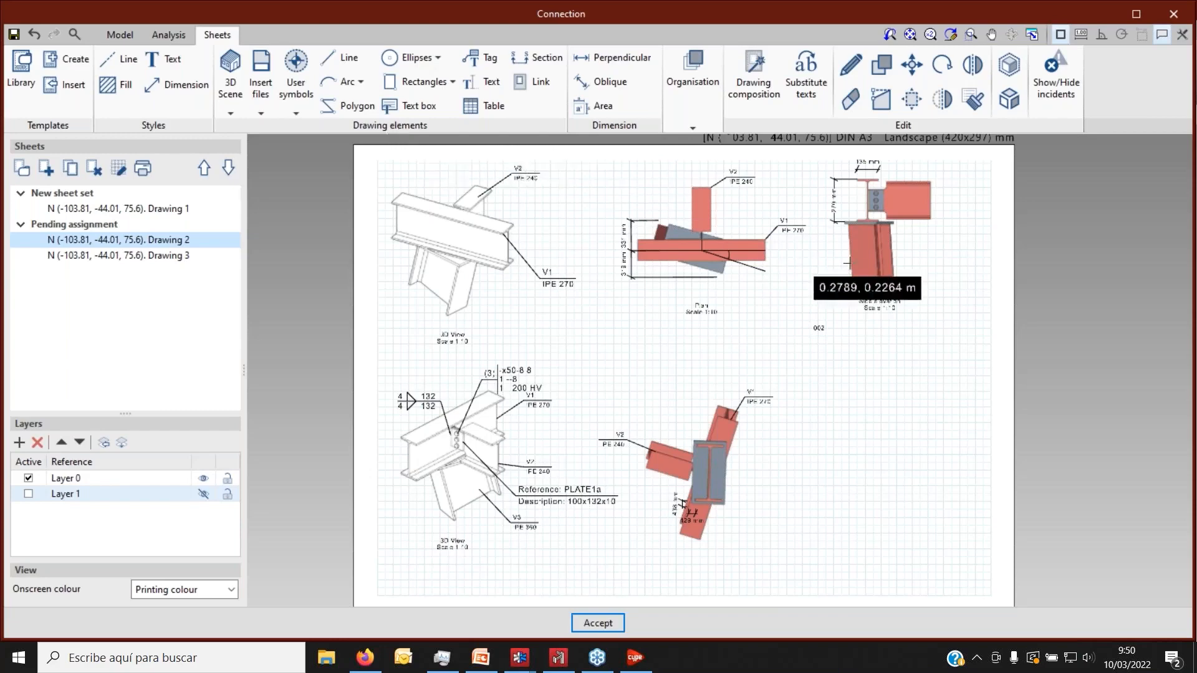
scroll(804, 277, "up", 2)
scroll(763, 308, "down", 2)
scroll(804, 215, "up", 2)
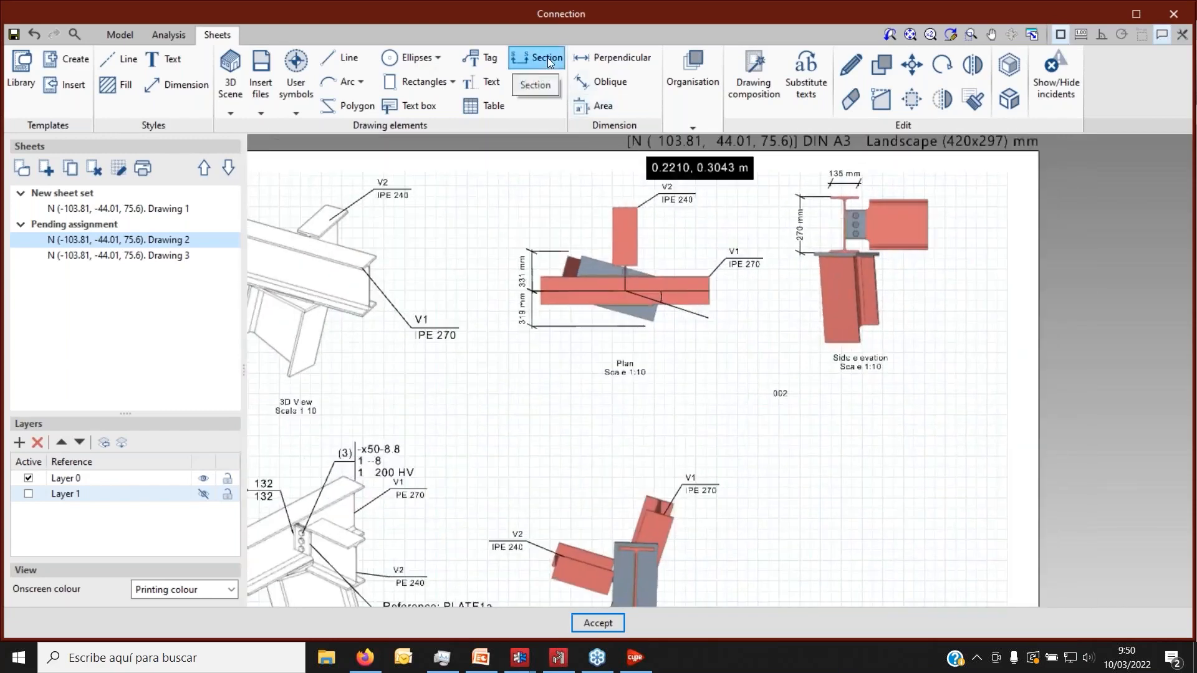
left_click(547, 57)
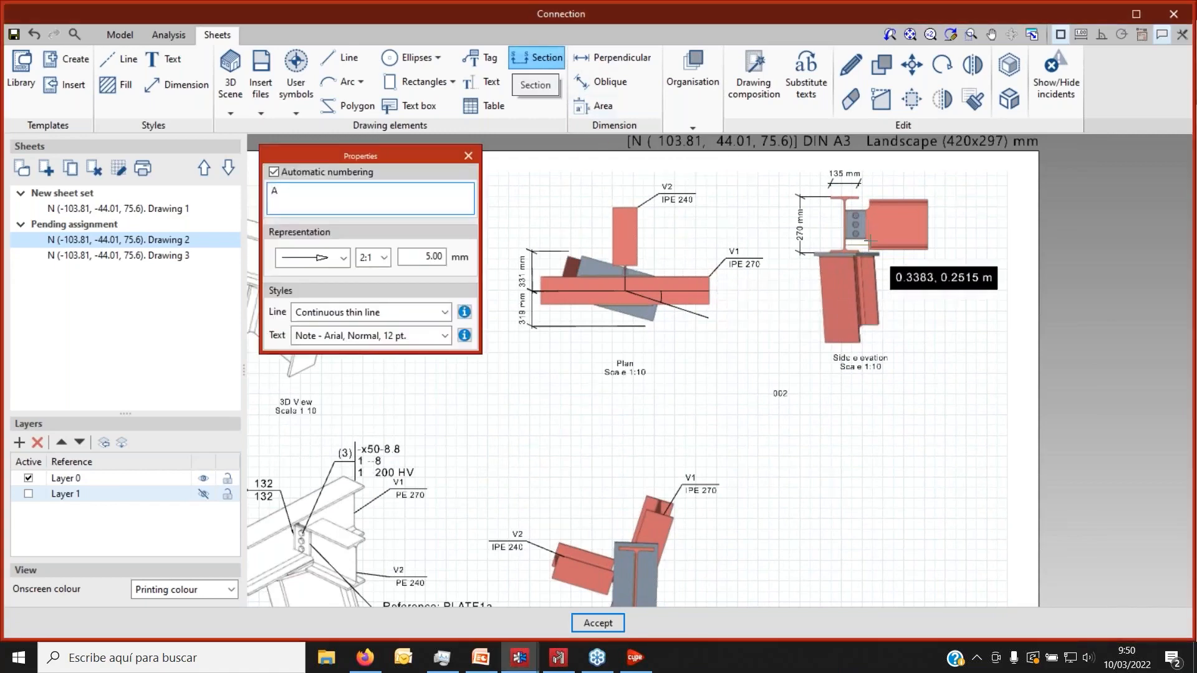
scroll(824, 220, "up", 2)
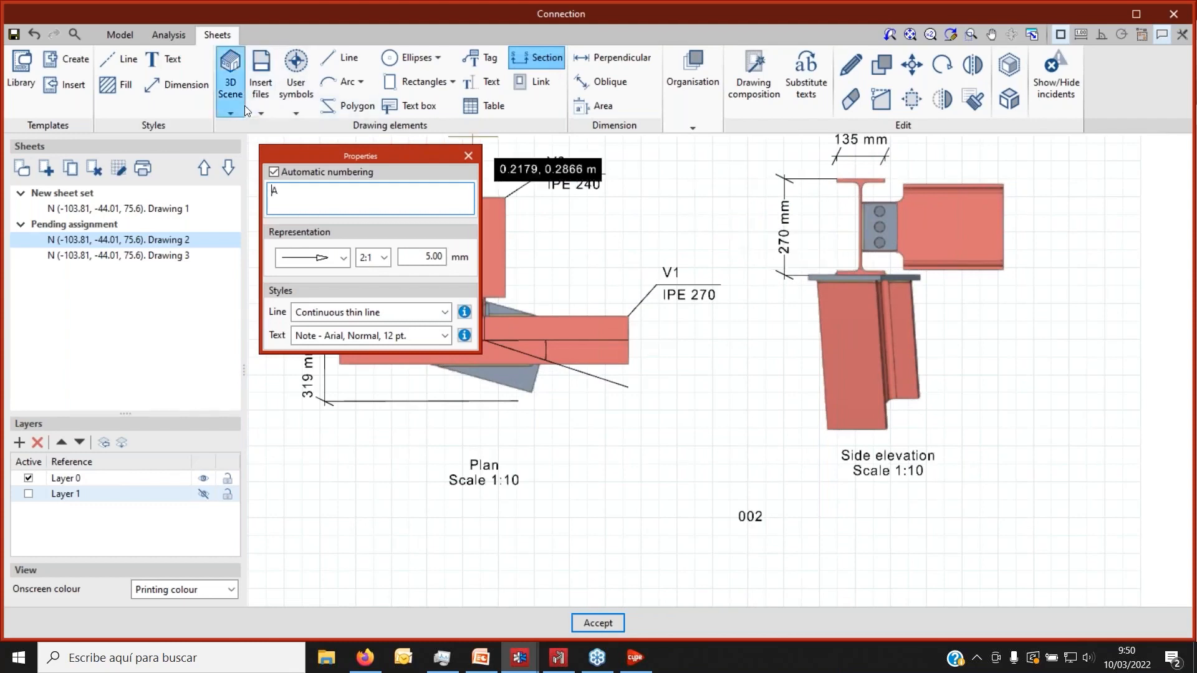
left_click(749, 231)
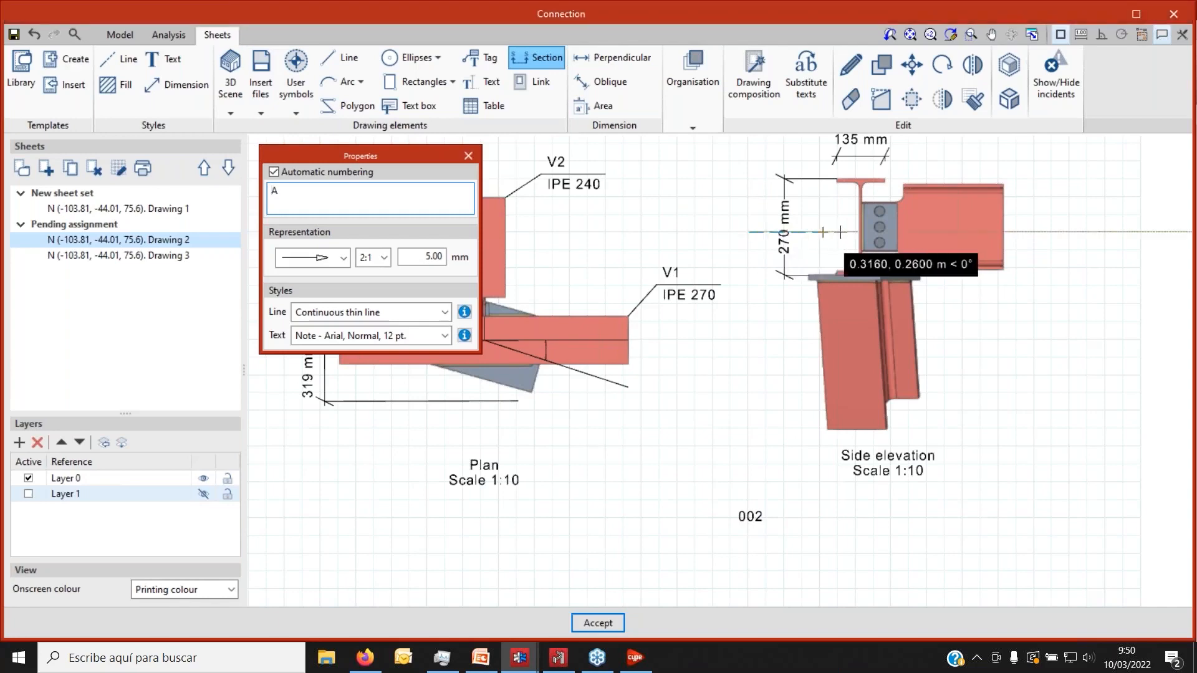
left_click(1017, 232)
Set the section to look downwards and place its view below the side elevation.
scroll(929, 298, "down", 1)
left_click(928, 305)
scroll(921, 210, "down", 2)
scroll(917, 214, "down", 2)
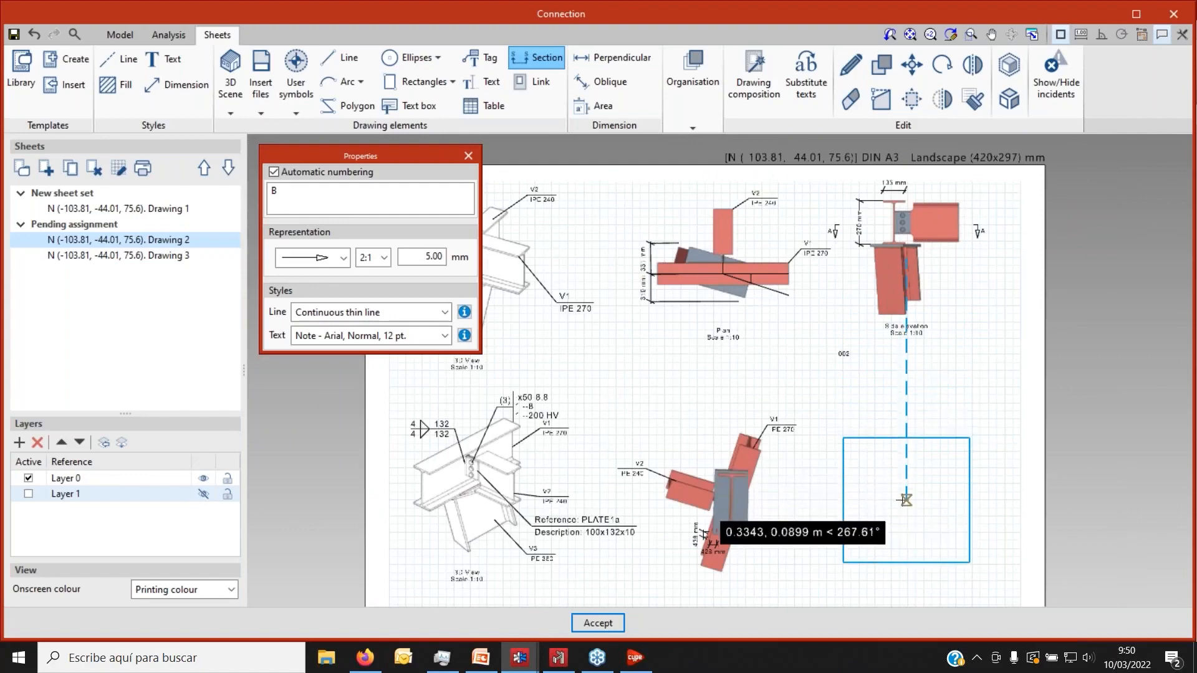
scroll(871, 579, "up", 3)
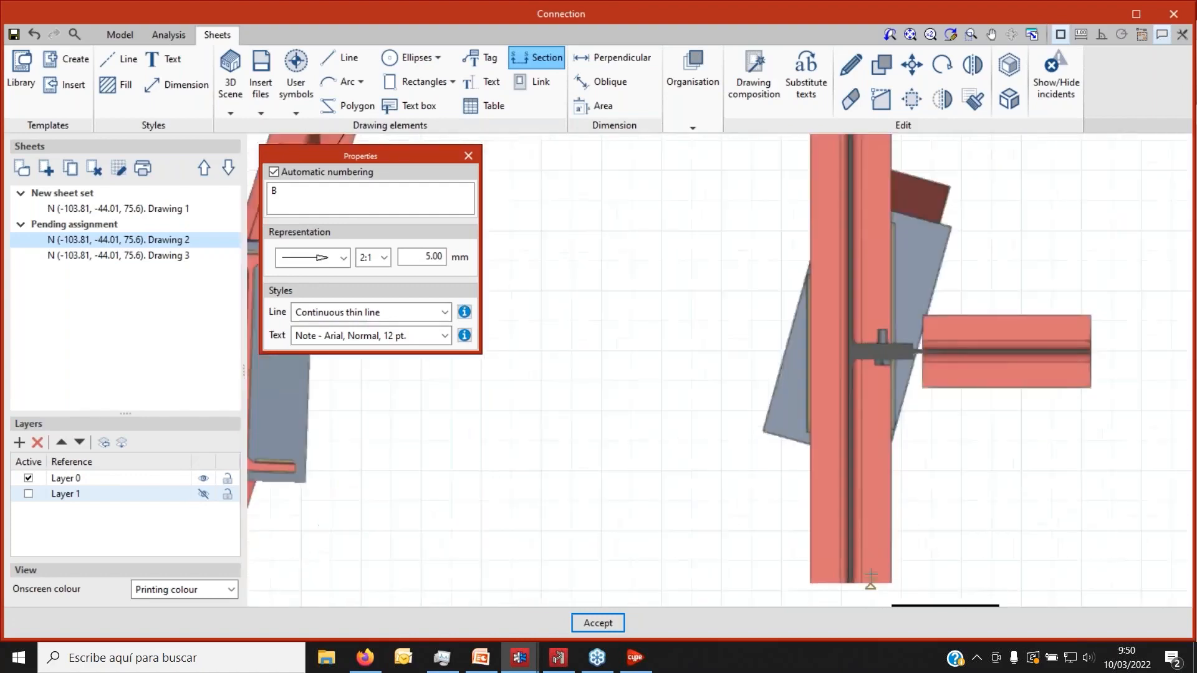
scroll(871, 580, "down", 5)
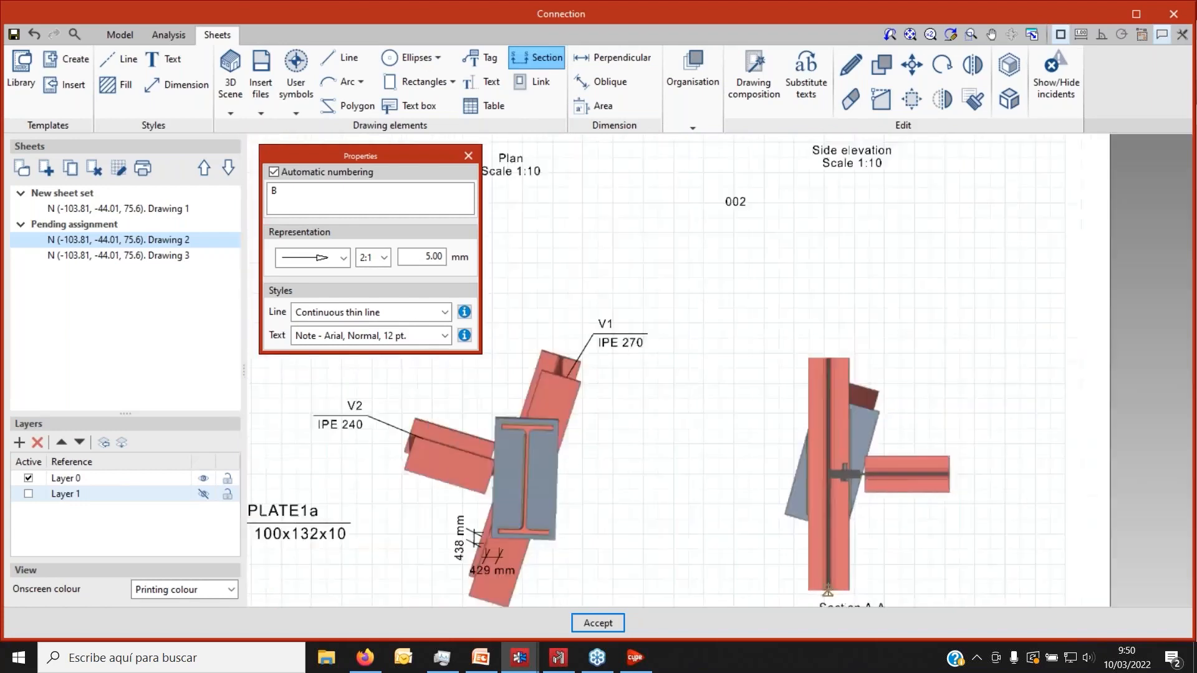
scroll(867, 330, "down", 4)
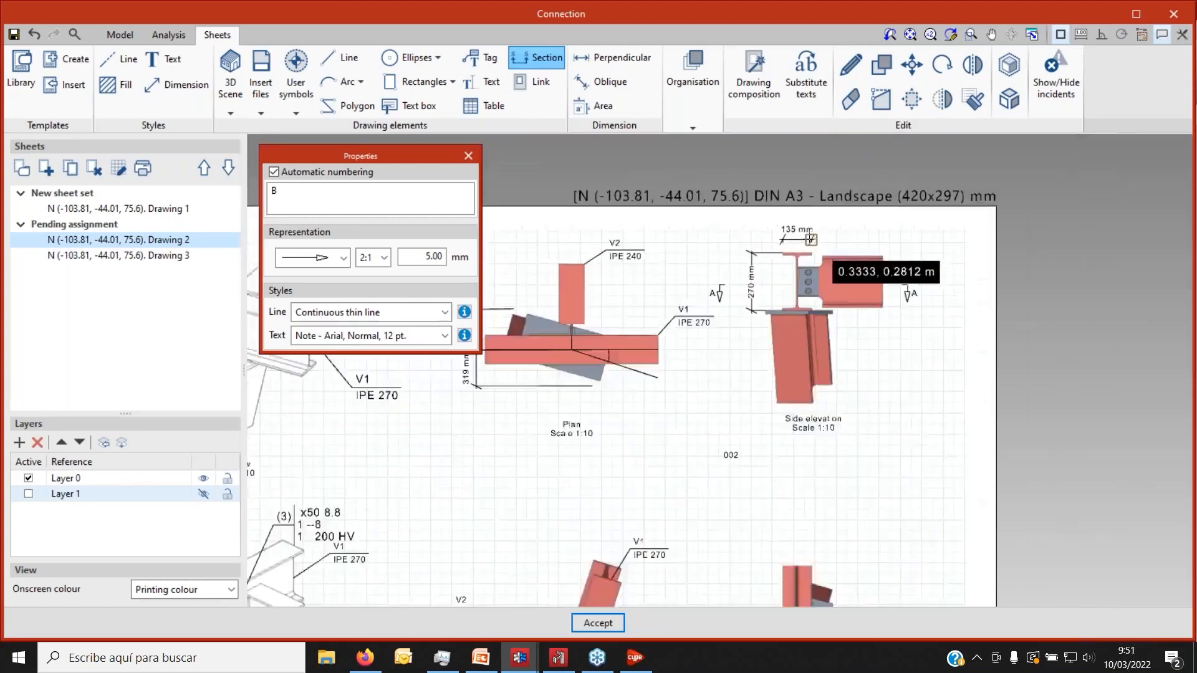
scroll(806, 456, "up", 5)
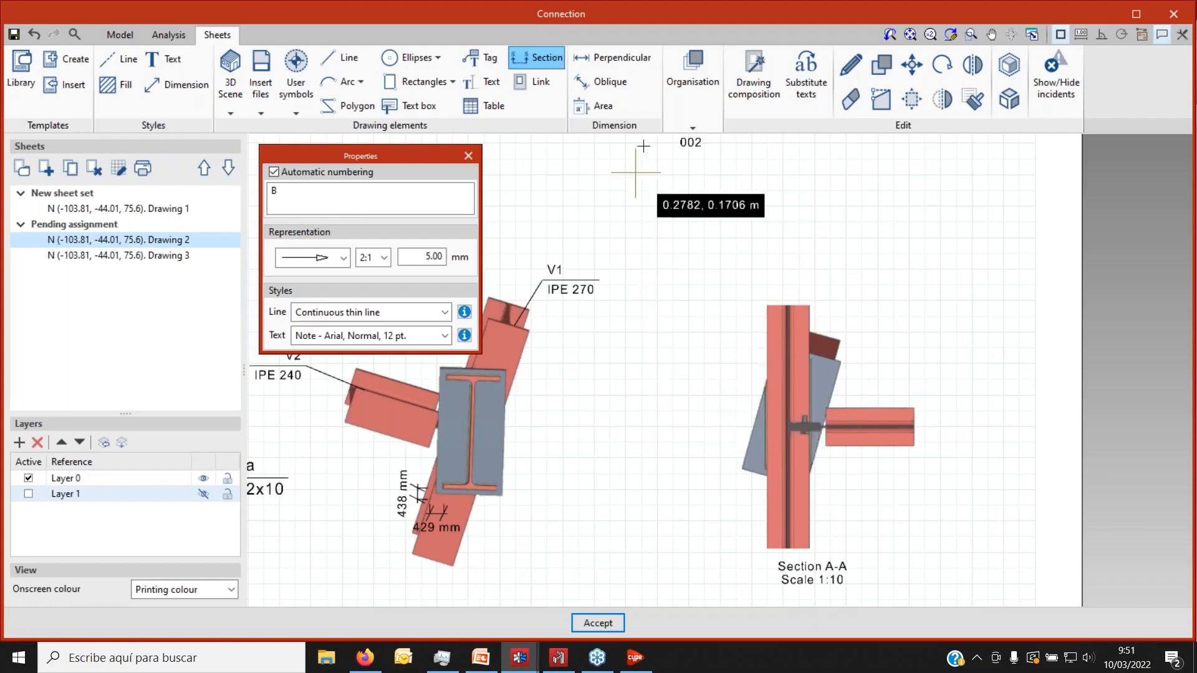
Dimension the real distance from the vertical beam's edge to the upper corner of the slanted plate in the Section A-A view.
left_click(619, 58)
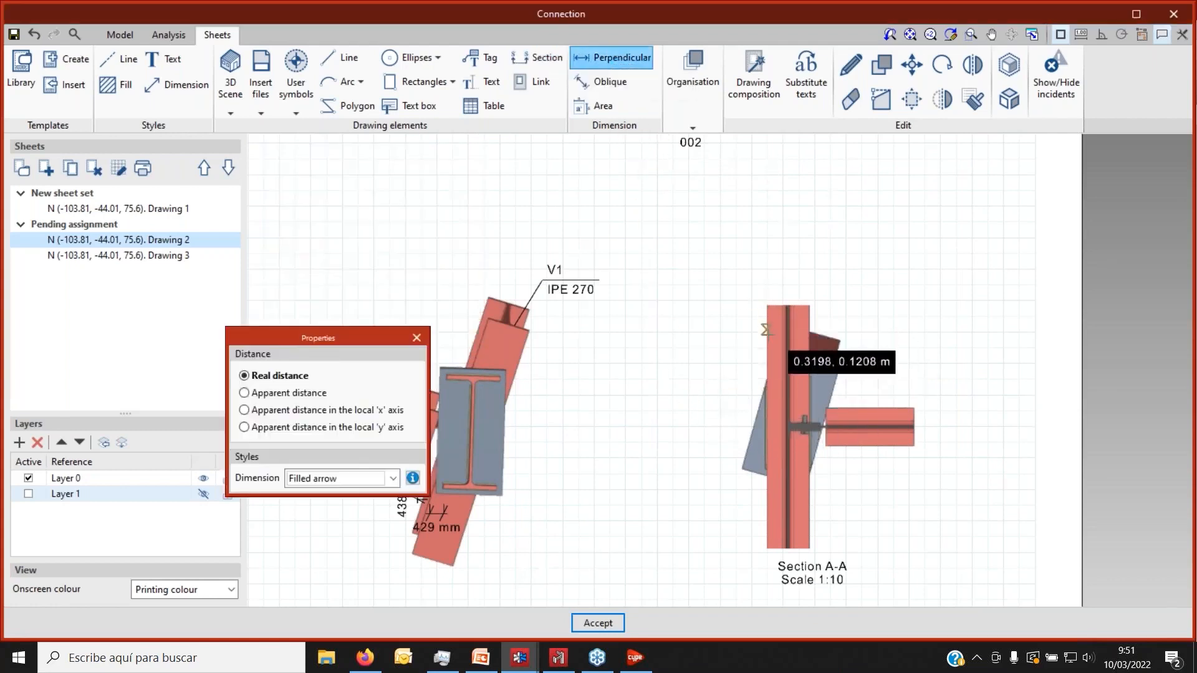
left_click(809, 352)
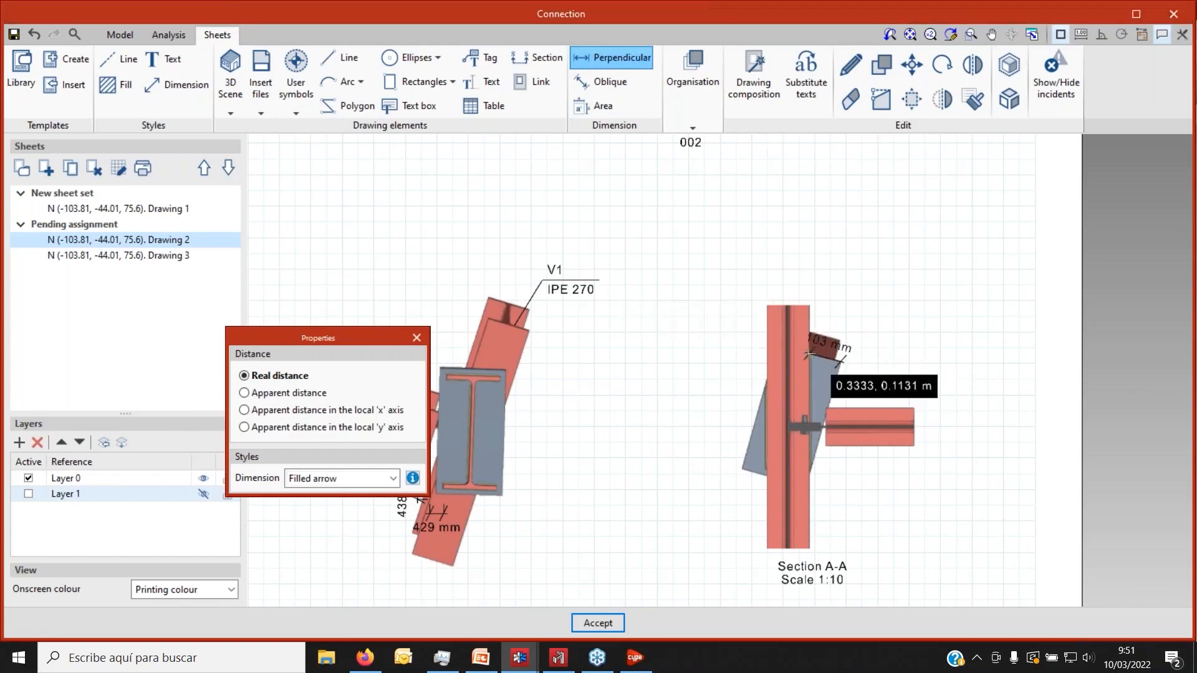
left_click(838, 304)
Draw a continuous thin line from the beam's web upwards above the Section A-A view, ending with a short horizontal segment.
left_click(339, 57)
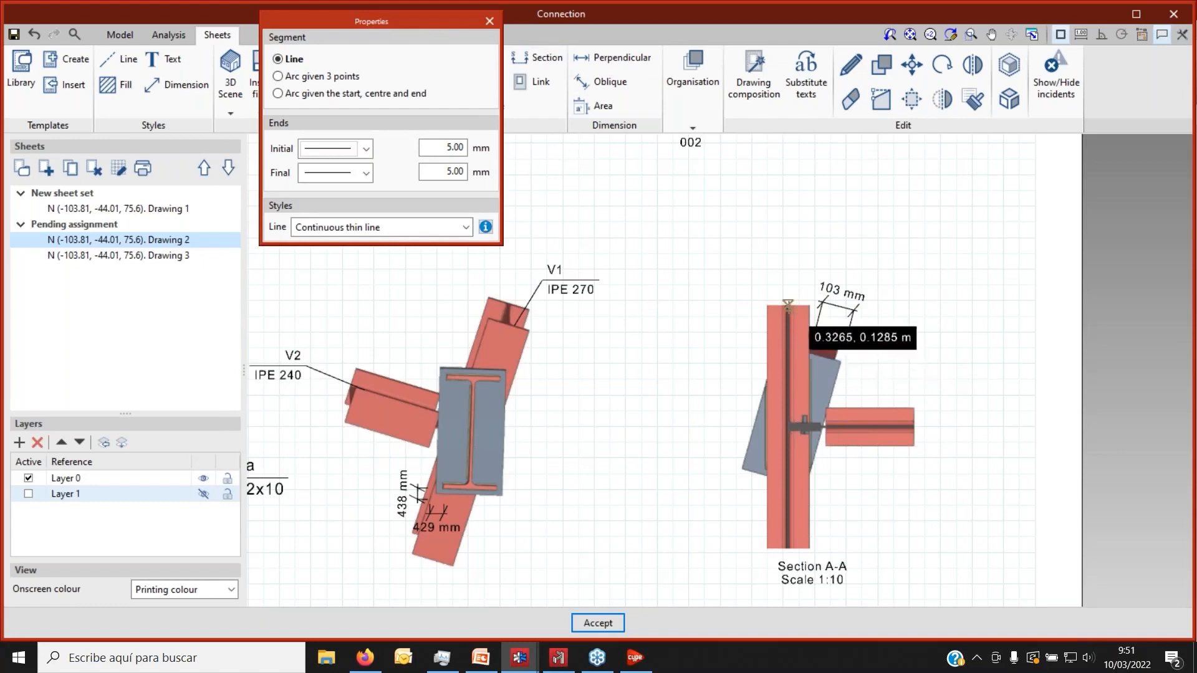
left_click(787, 305)
left_click(788, 267)
left_click(811, 267)
right_click(812, 267)
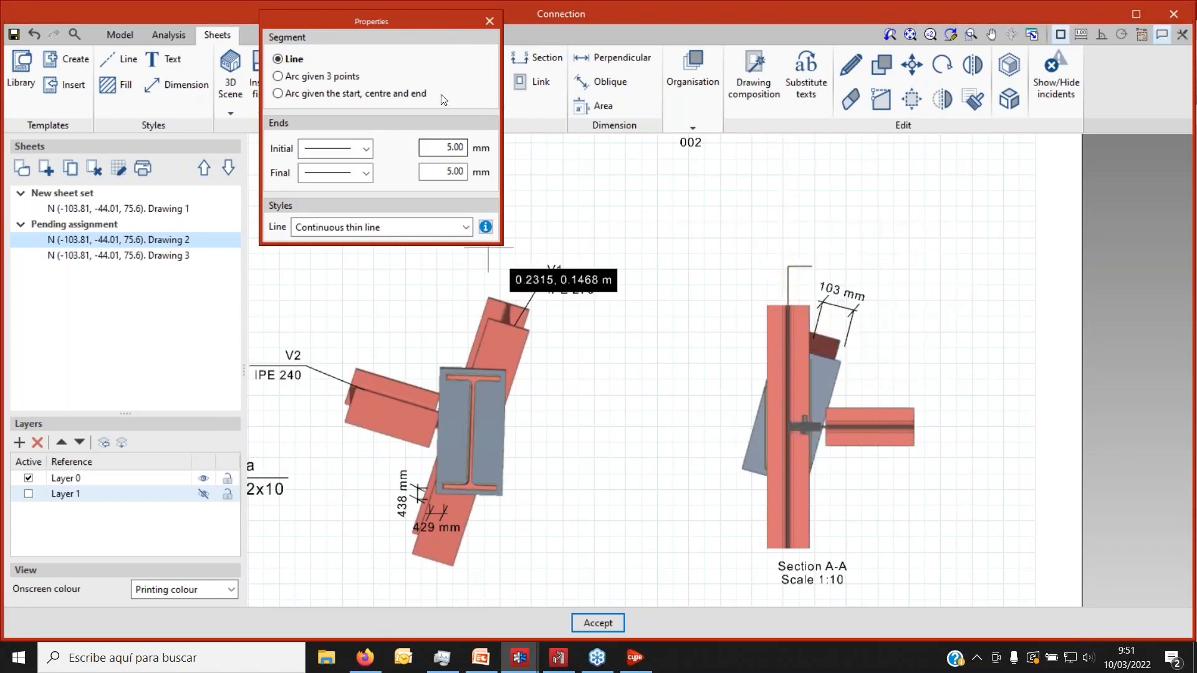
left_click(489, 21)
Tag the slanted plate in the Section A-A view with the names and values of its attributes.
left_click(470, 61)
scroll(842, 360, "up", 3)
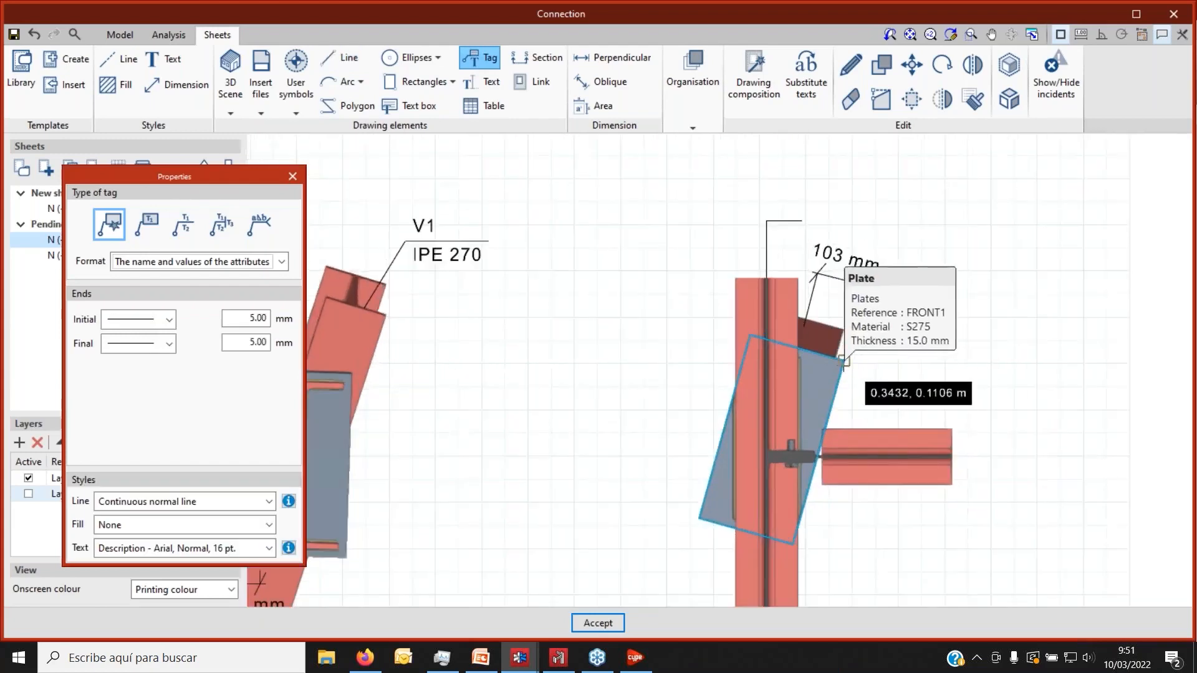
left_click(842, 360)
scroll(910, 256, "down", 1)
scroll(881, 338, "up", 1)
scroll(882, 338, "down", 4)
scroll(919, 465, "up", 3)
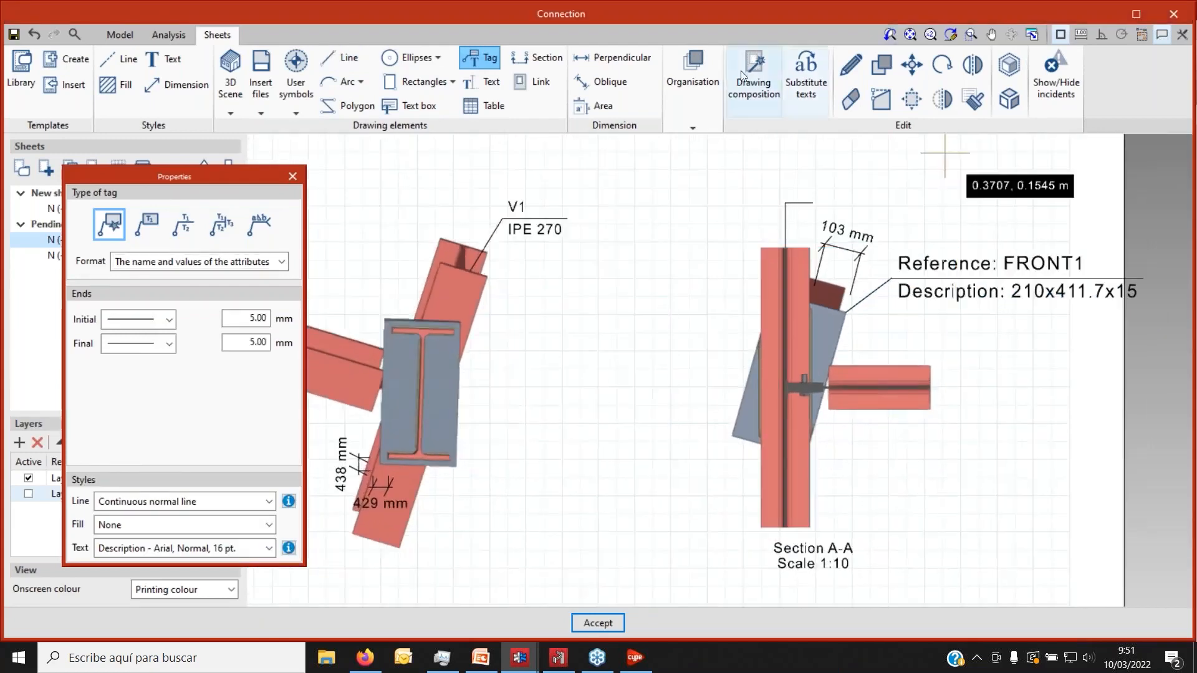
scroll(905, 477, "down", 5)
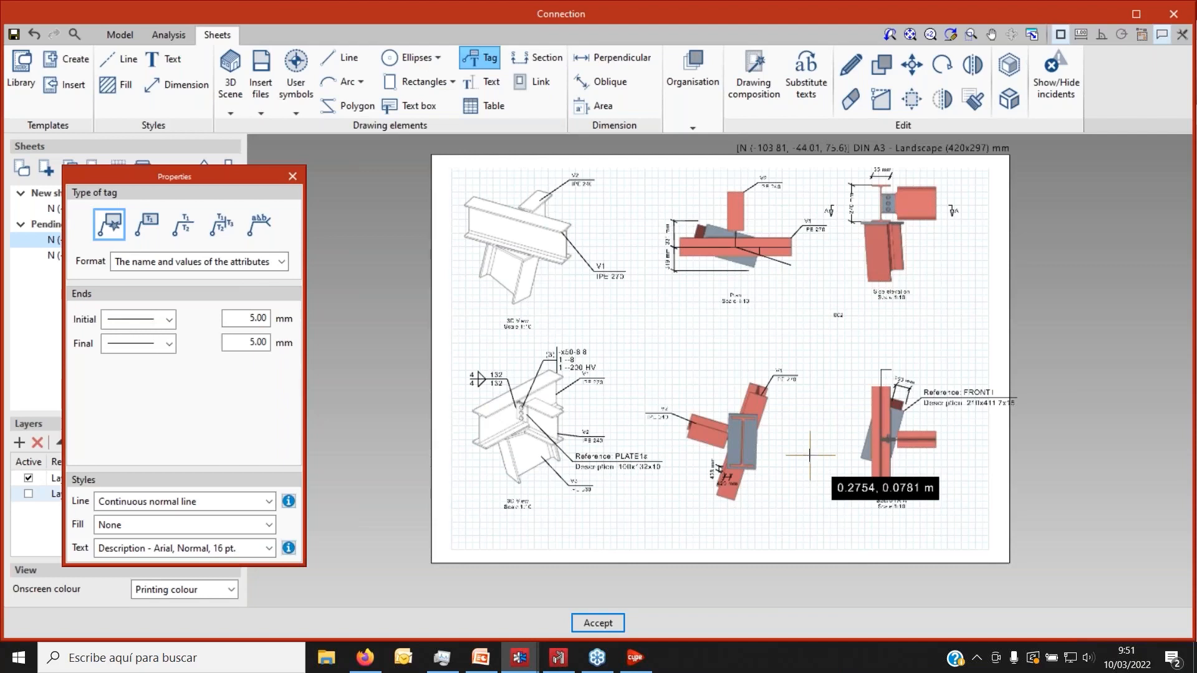
left_click(293, 176)
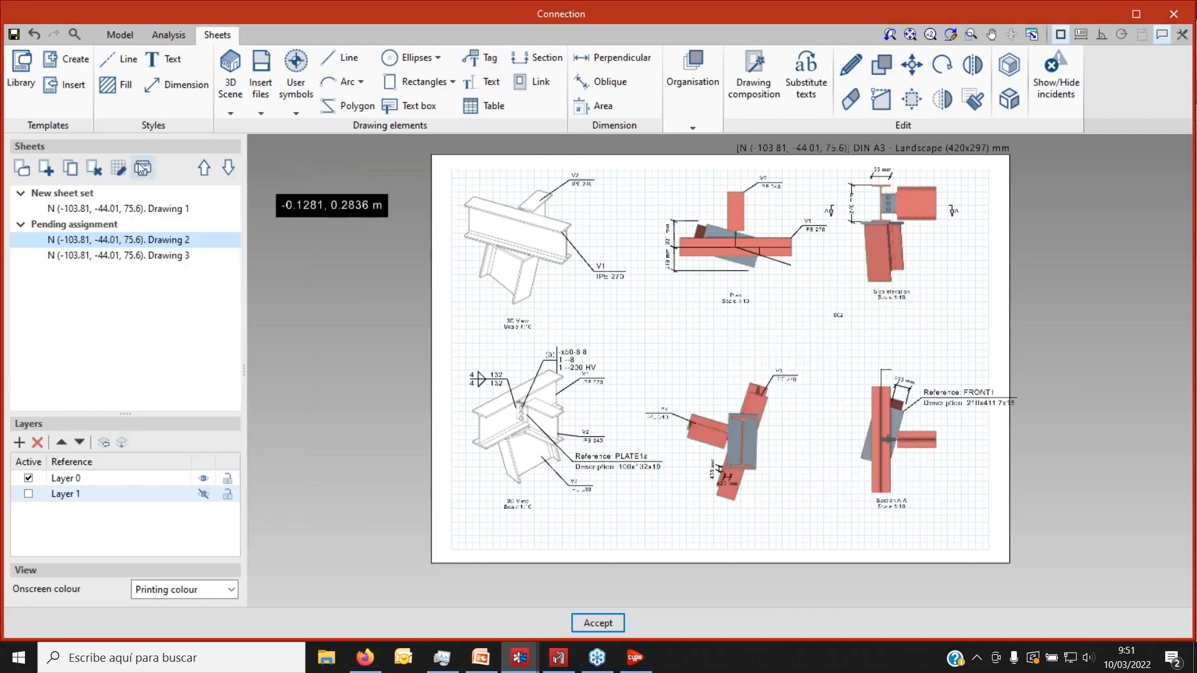
Print the Drawing 2 sheet to PDF as Test connection.pdf on the desktop, exporting all the sheets on the same file.
left_click(142, 169)
left_click_drag(585, 141, 766, 147)
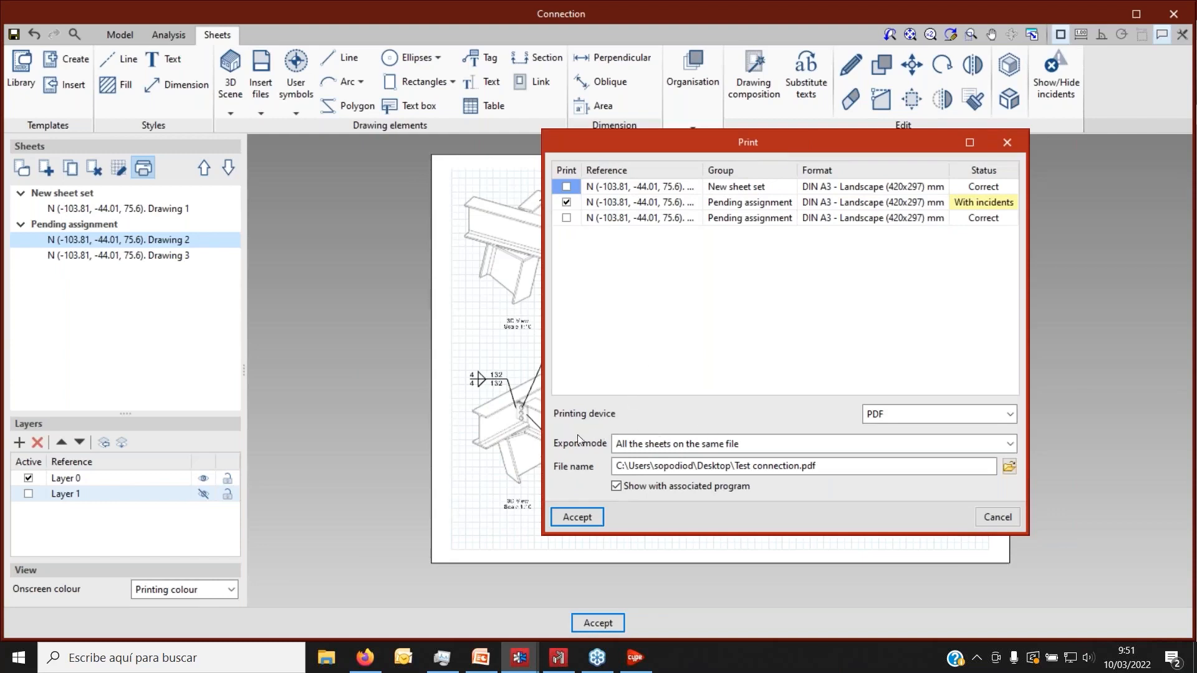
left_click(916, 415)
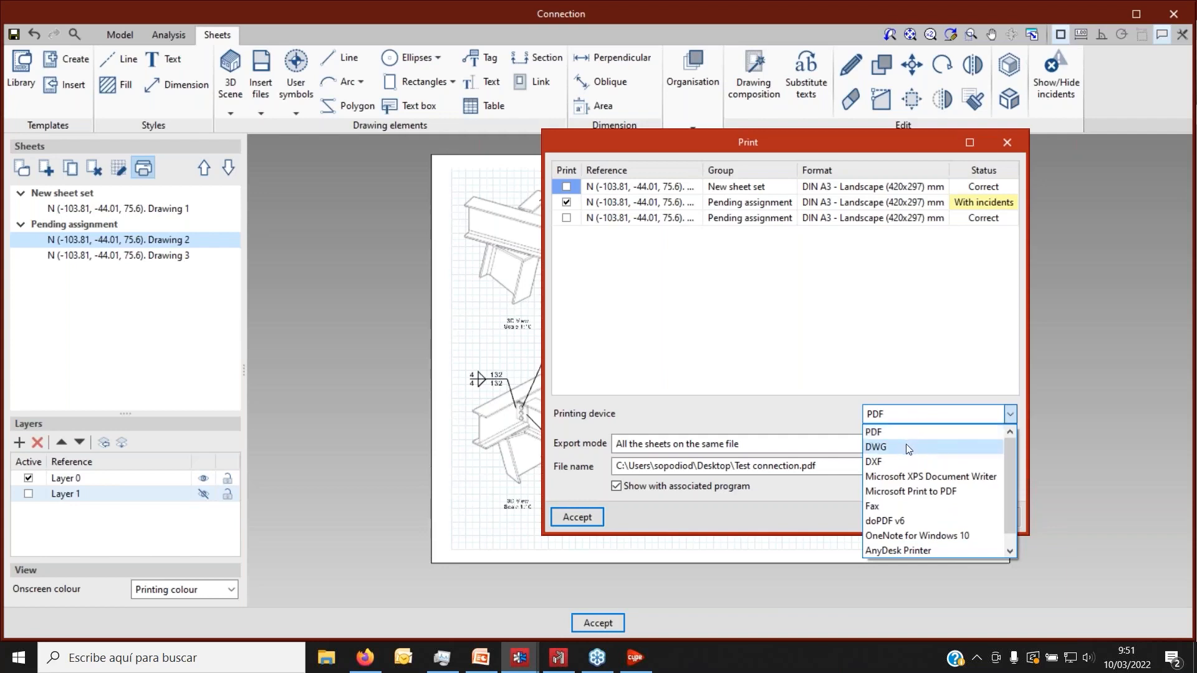
scroll(904, 458, "down", 1)
scroll(902, 448, "up", 1)
left_click(885, 430)
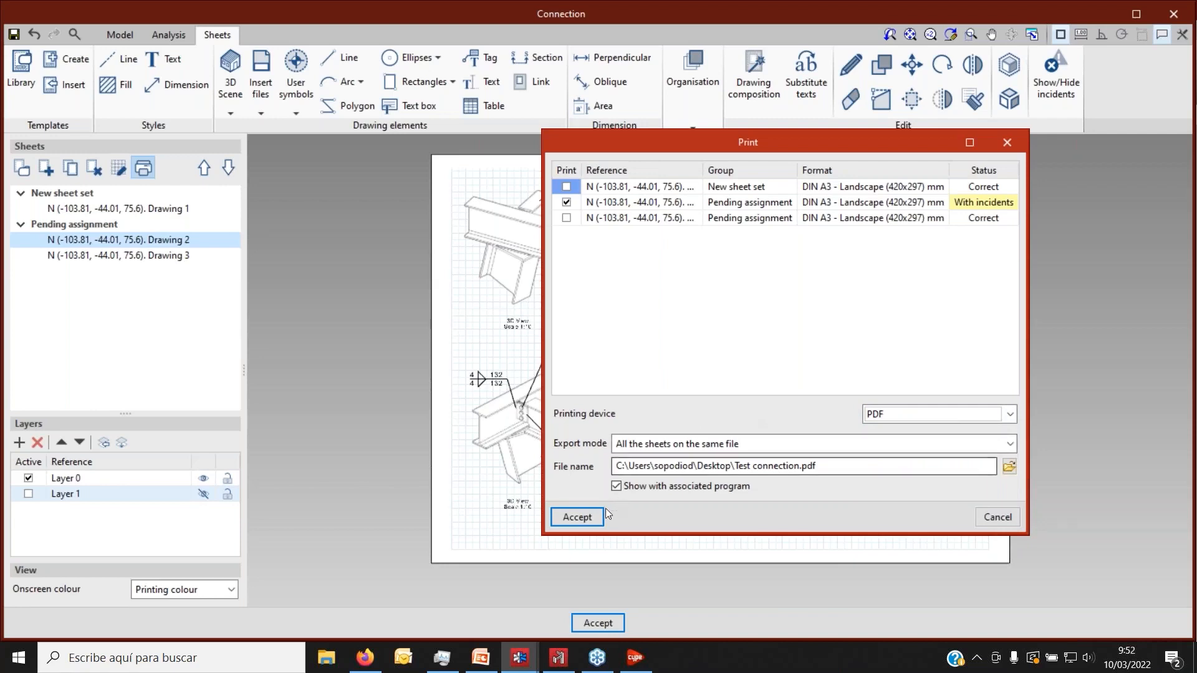
left_click(576, 517)
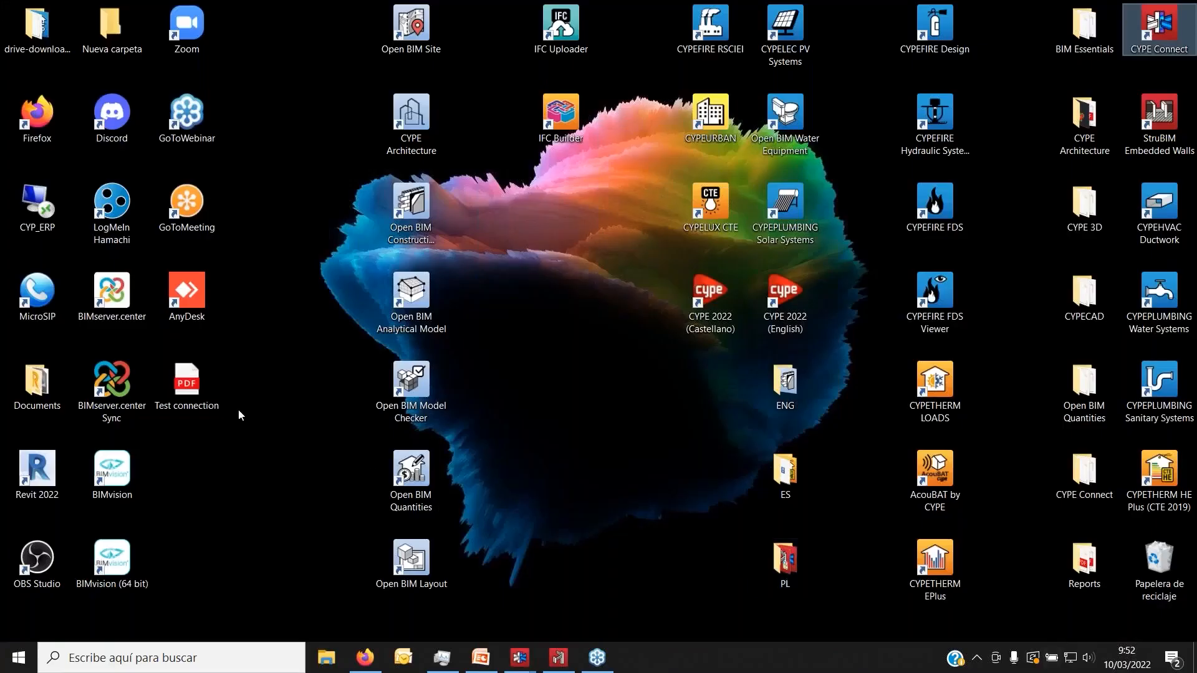
Open Test connection.pdf from the desktop and examine its tags, dimensions and weld symbols in the plan, side elevation and Section A-A views.
double_click(187, 385)
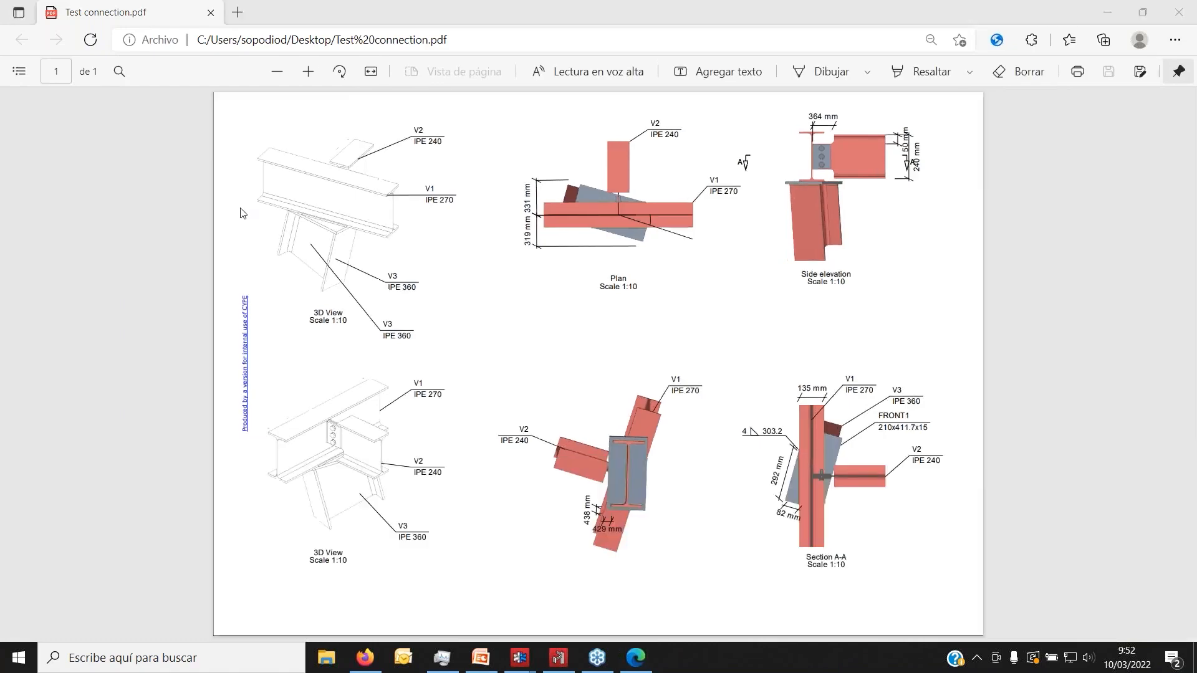
left_click(735, 323)
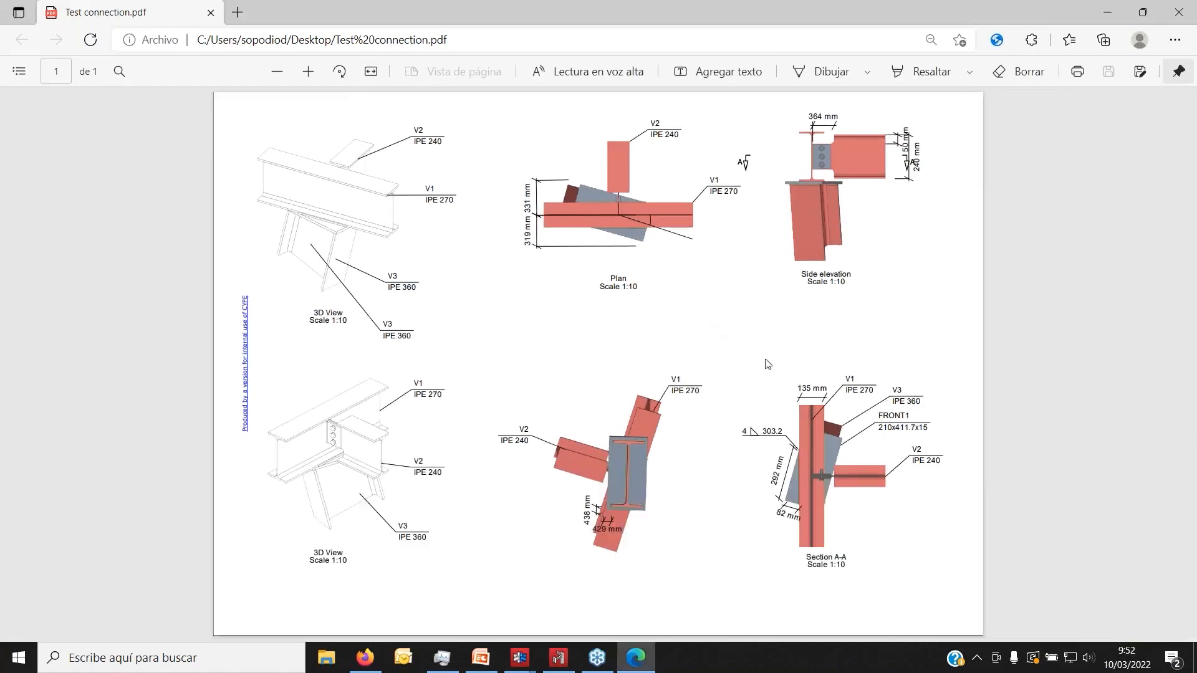
scroll(740, 363, "up", 5, "ctrl")
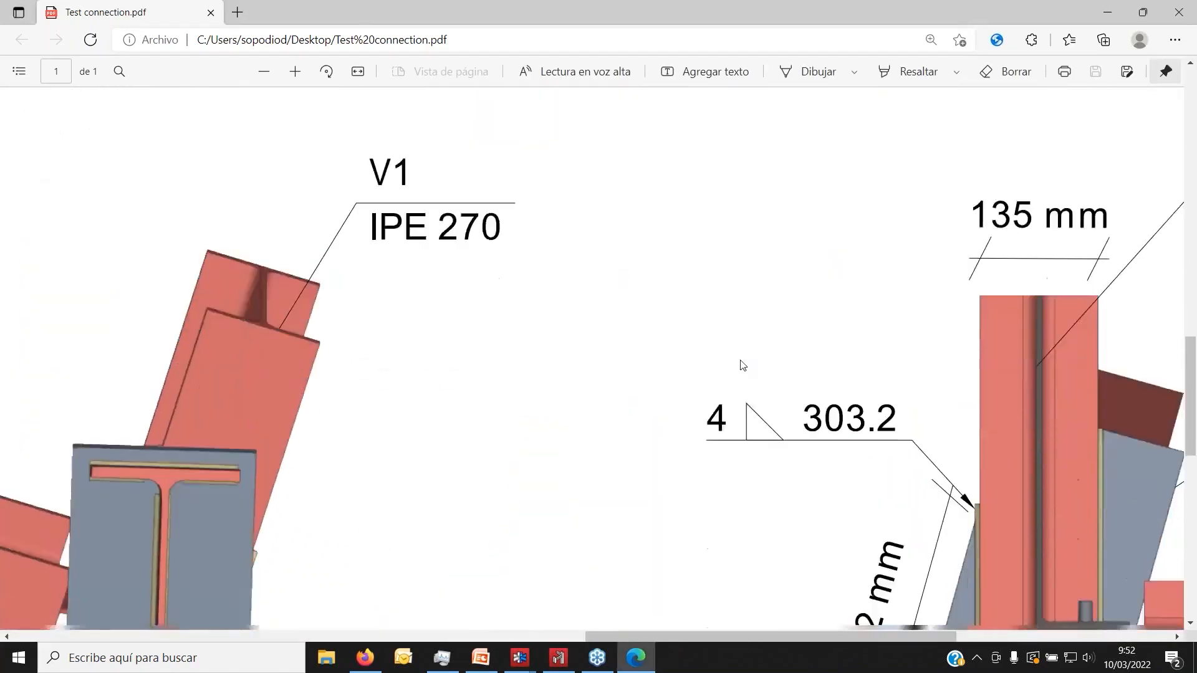
scroll(953, 402, "down", 4, "ctrl")
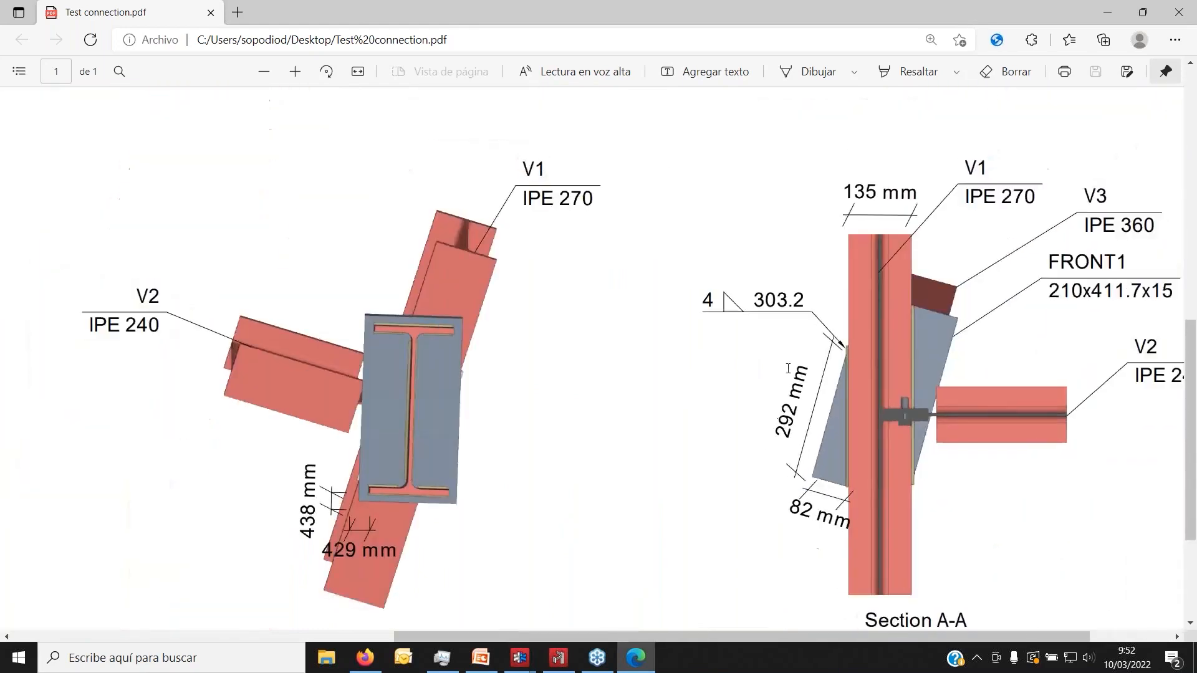
scroll(602, 388, "up", 10)
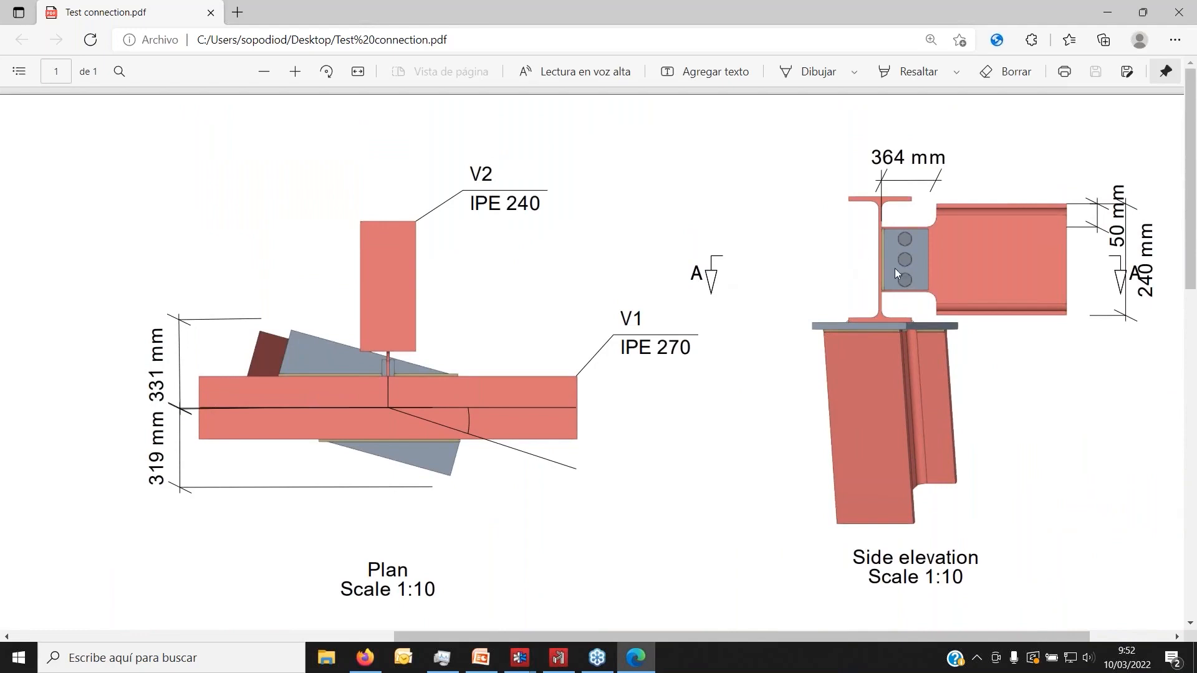
scroll(904, 280, "up", 3, "ctrl")
scroll(901, 276, "down", 5, "ctrl")
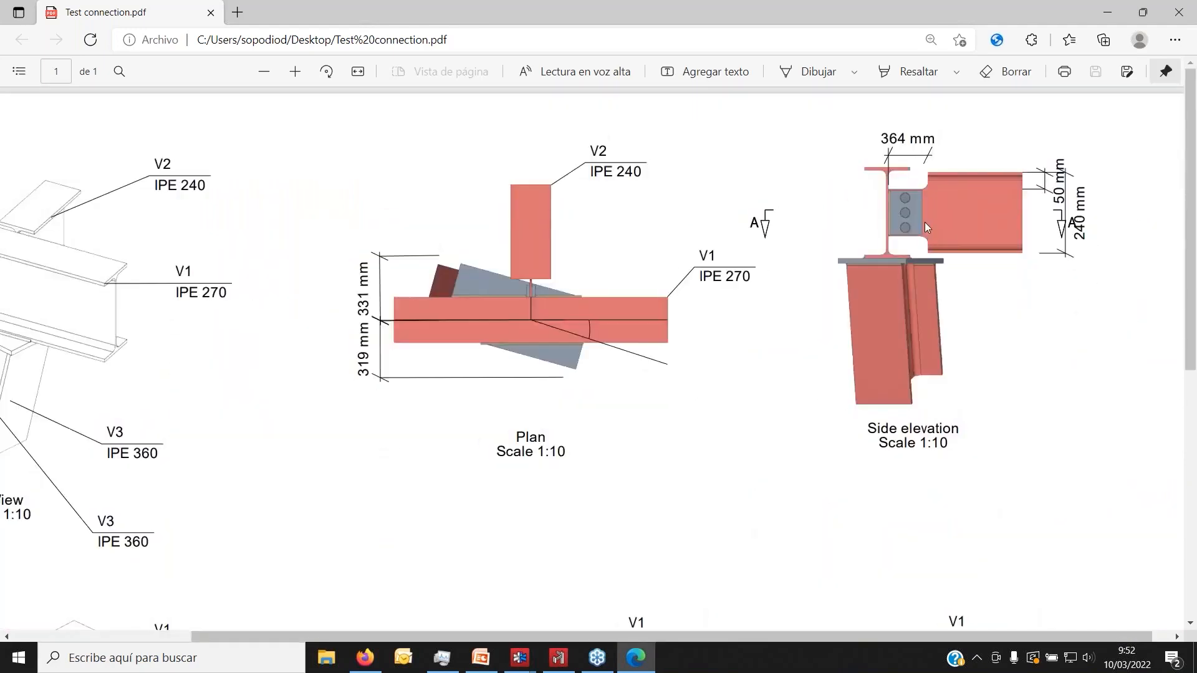
scroll(925, 222, "down", 4, "ctrl")
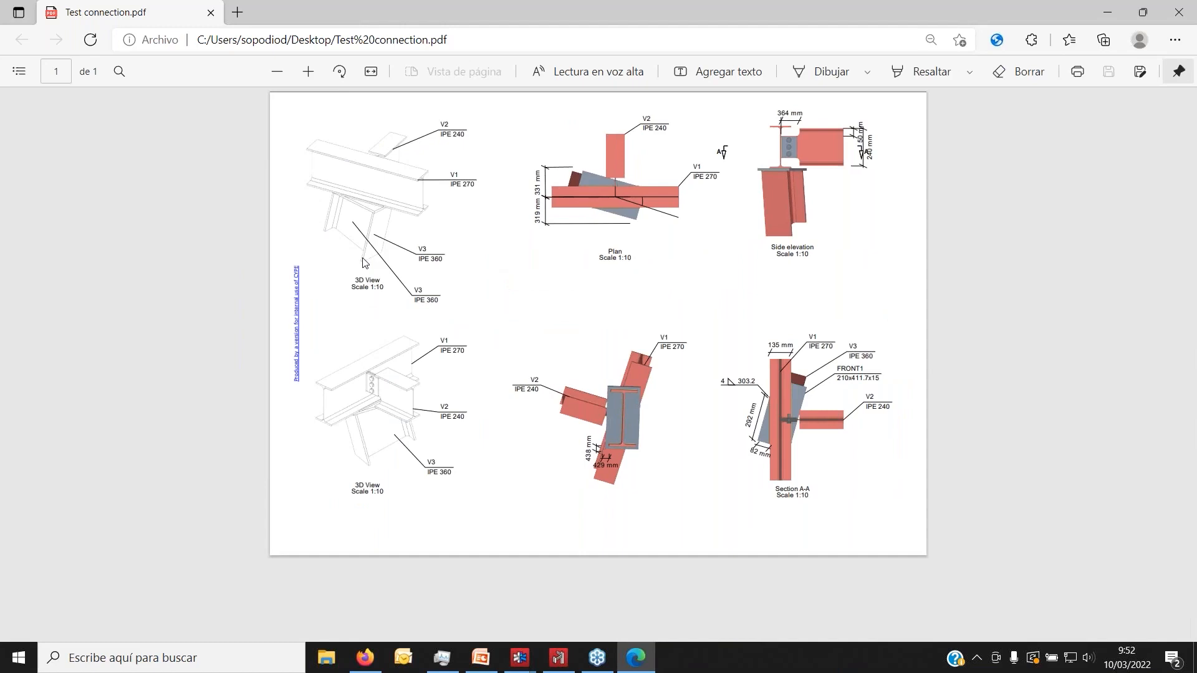
Switch to CYPE 3D and close the Computational tower project without saving it.
left_click(558, 658)
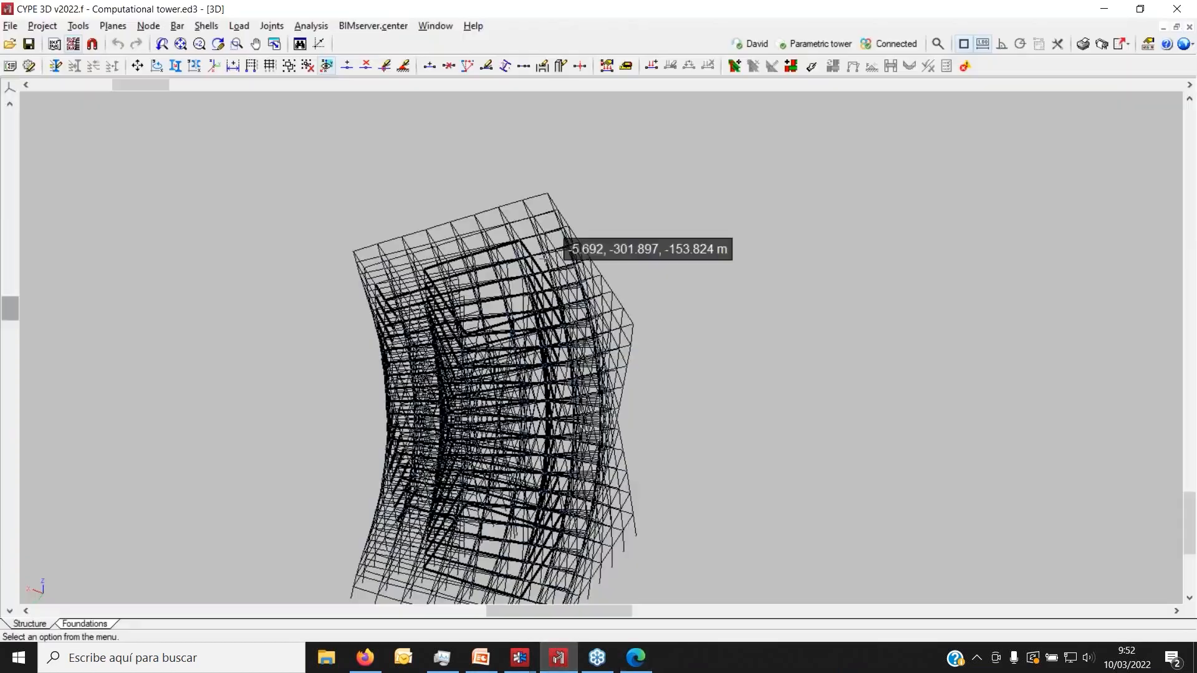
left_click(1177, 8)
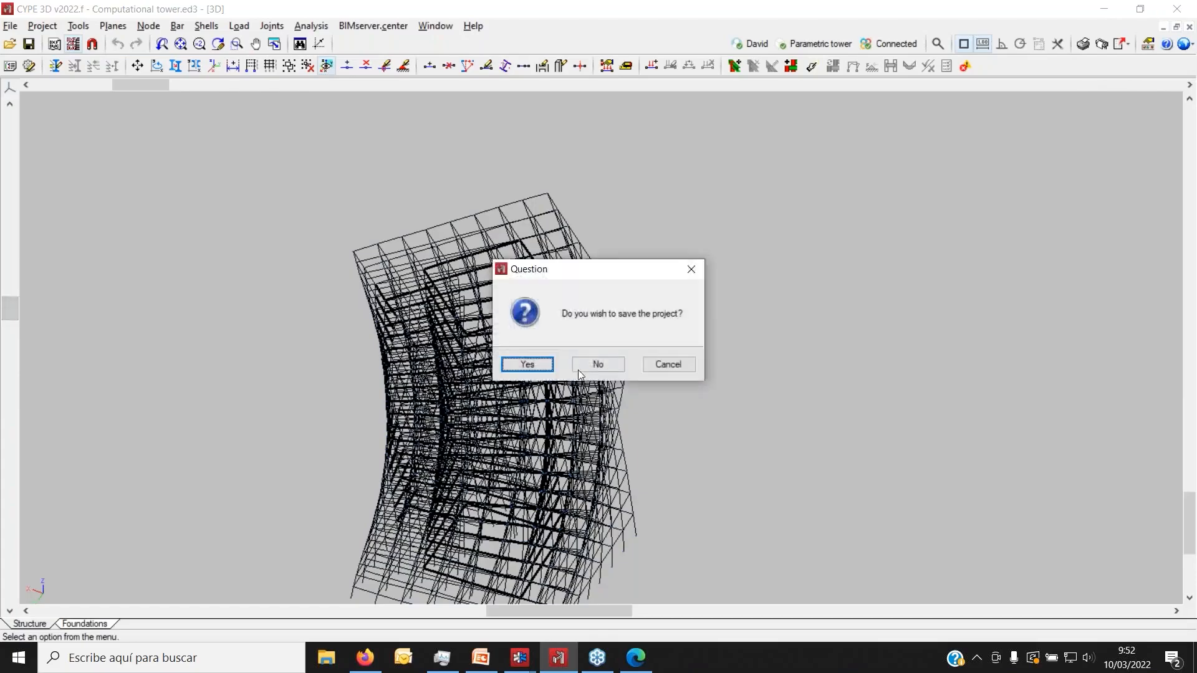
left_click(587, 365)
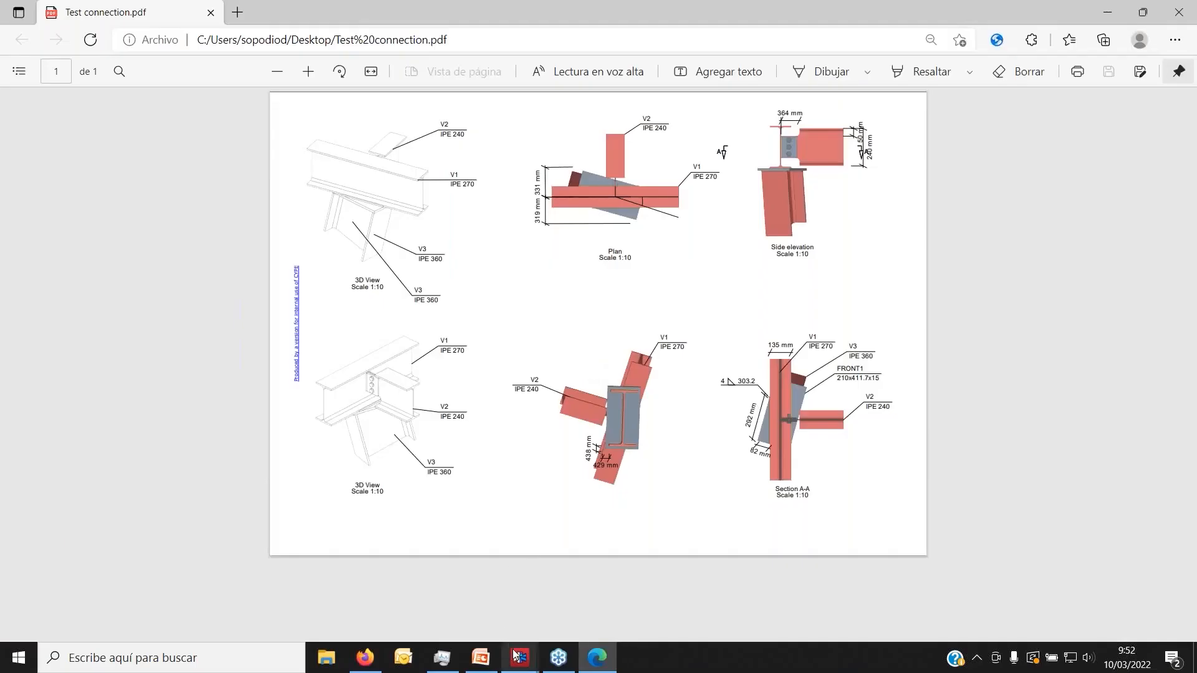
Switch to the Webinar_empty-drawings.cst window in CYPE Connect, show the connection's model and look through the connections library.
mouse_move(516, 656)
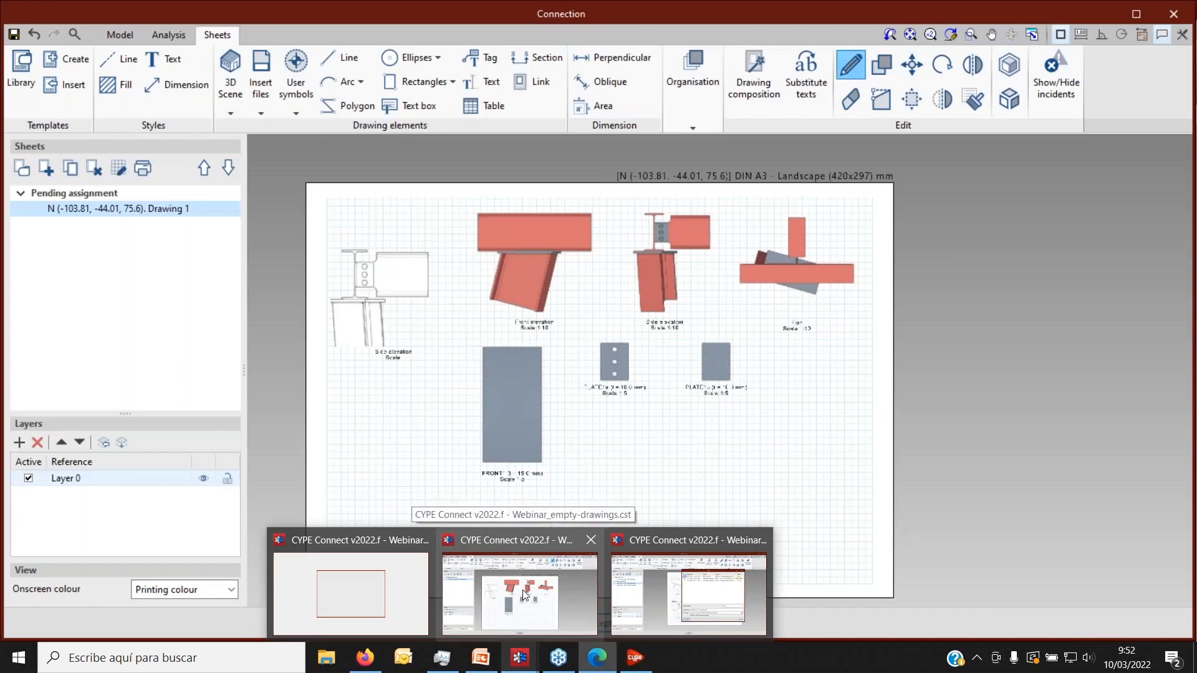
left_click(524, 595)
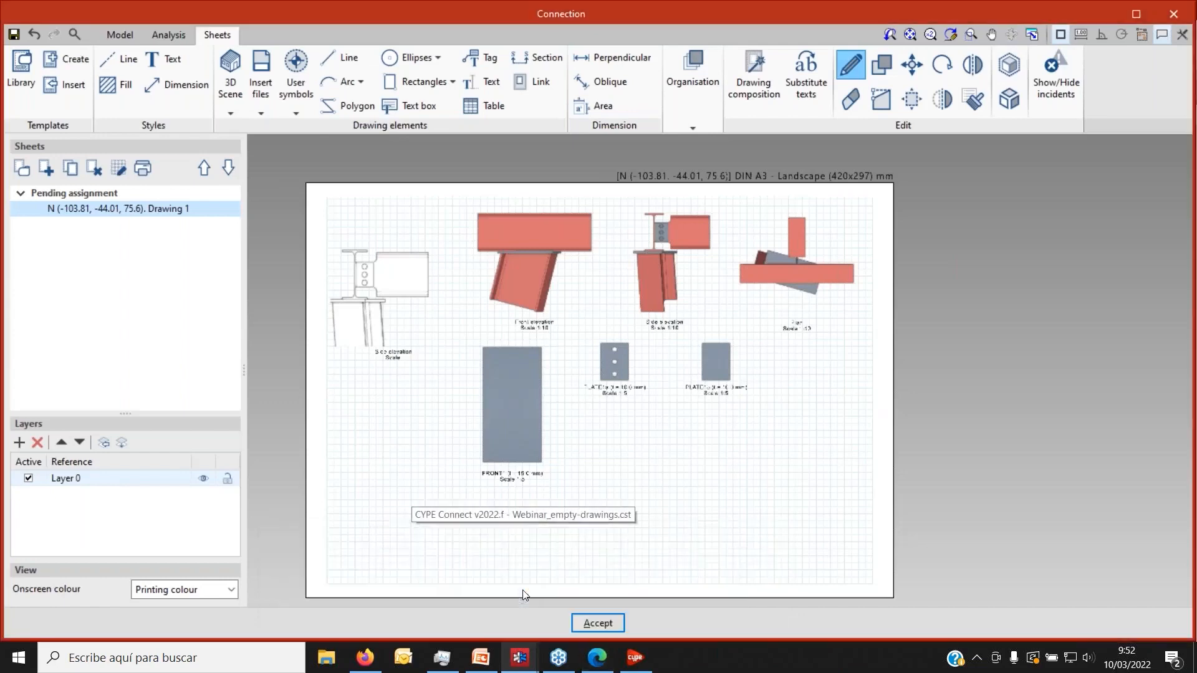
left_click(115, 35)
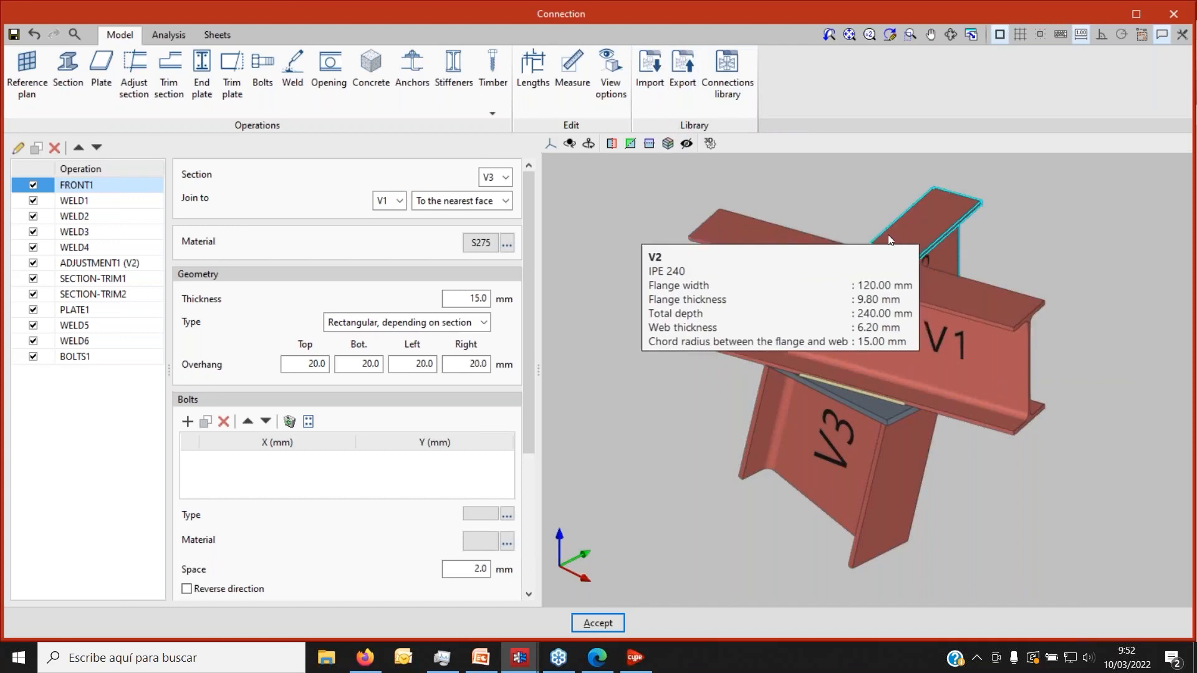
left_click(739, 80)
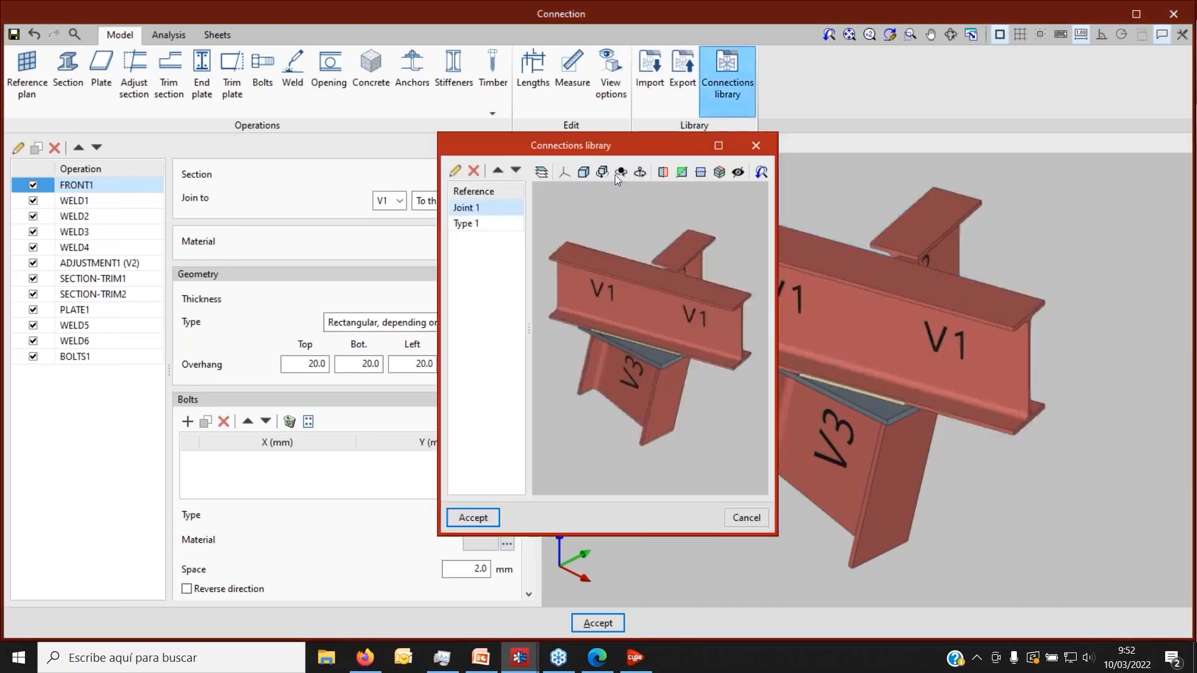
left_click(755, 145)
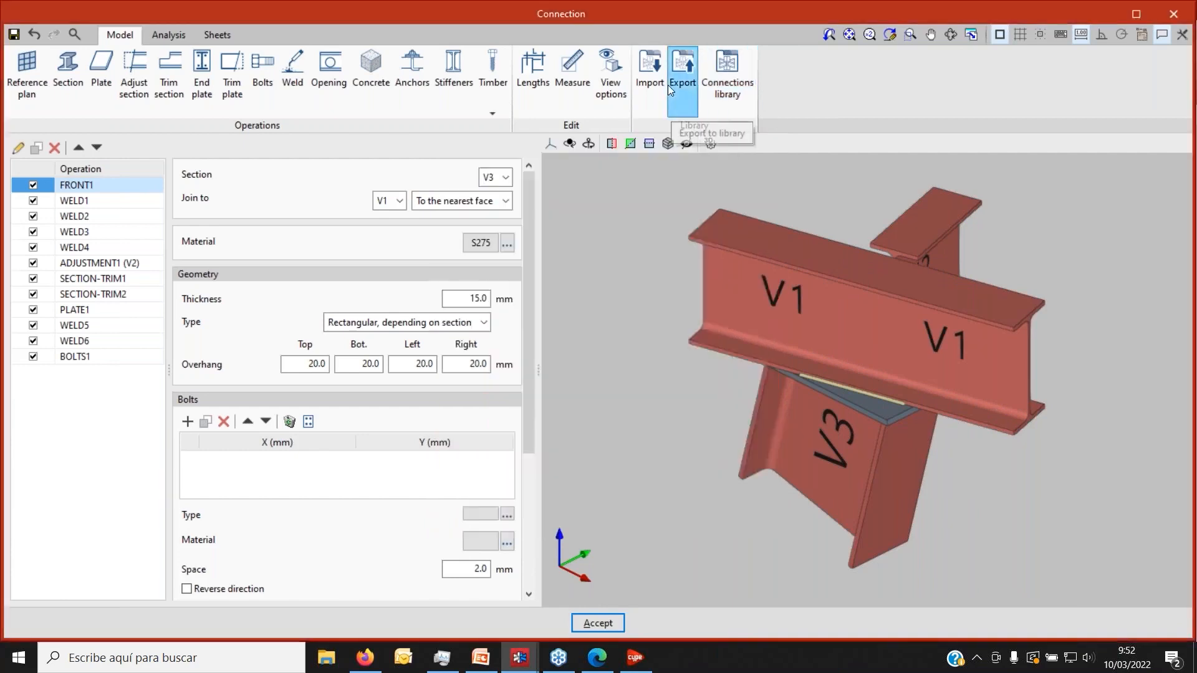
Export the connection to the library with the reference "New connection" and check its entry in the connections library.
left_click(668, 86)
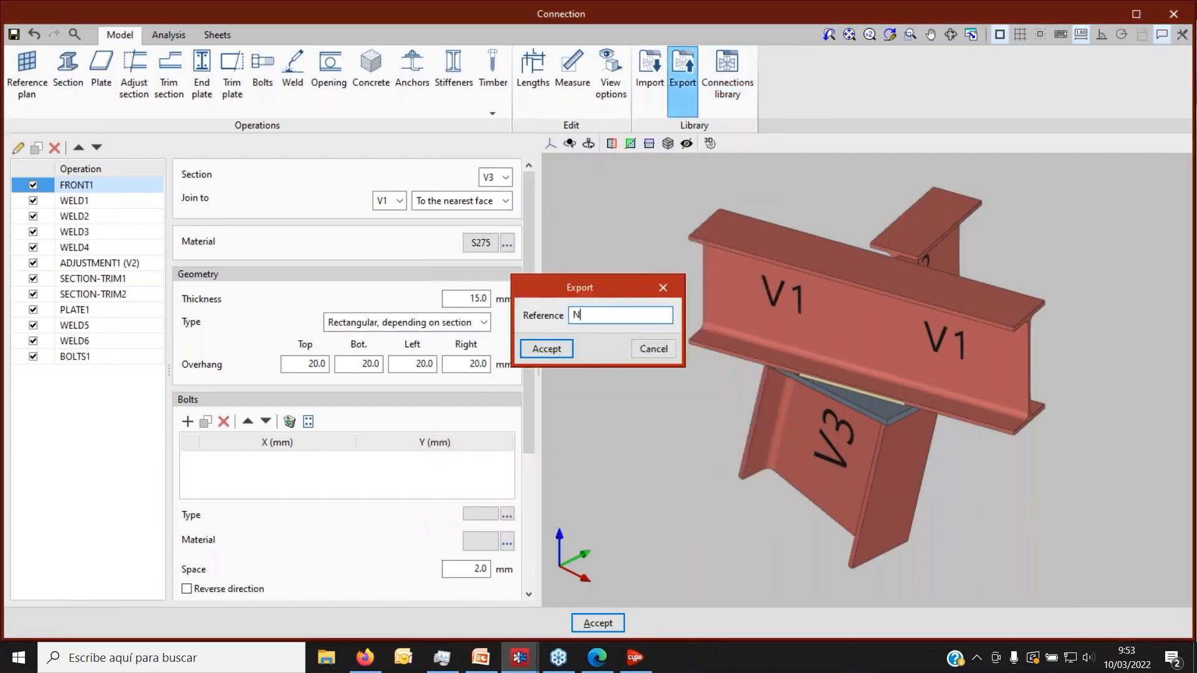
type("New connection")
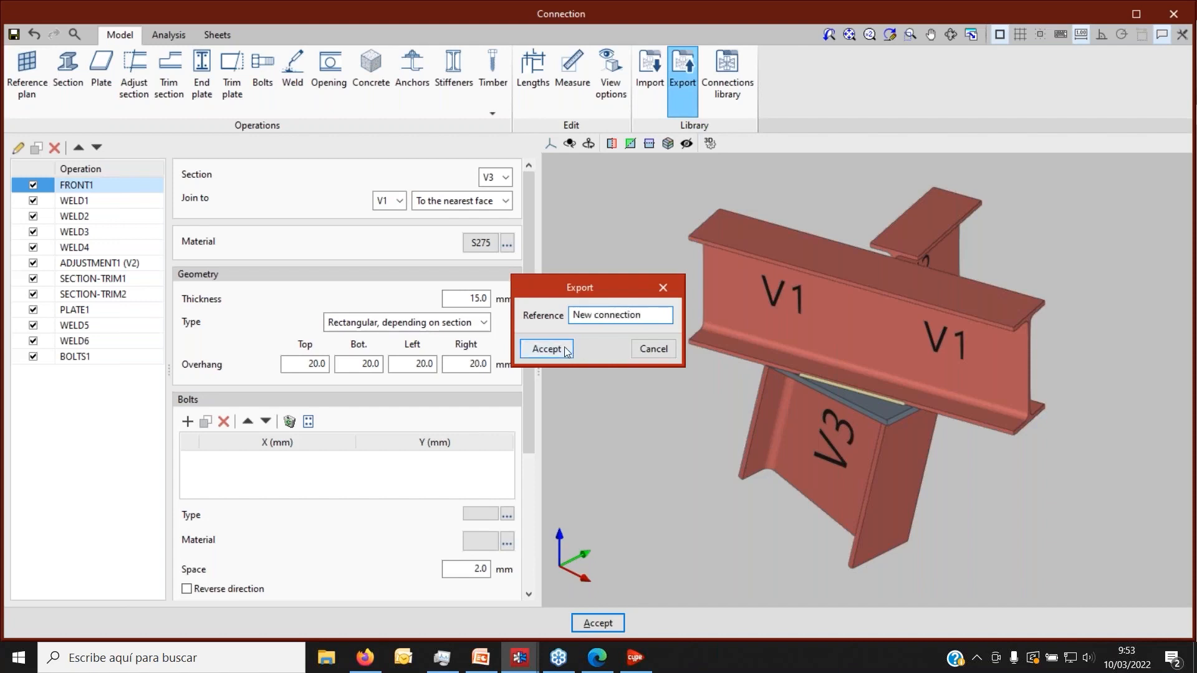
key("Return")
left_click(733, 64)
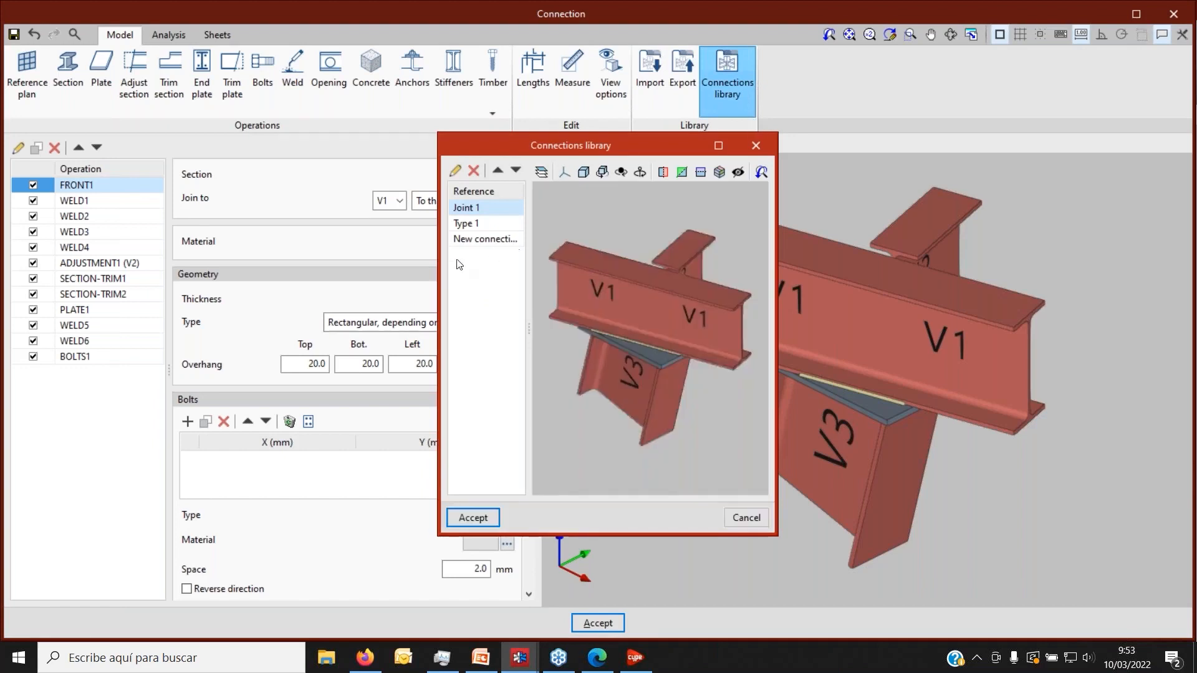
left_click(761, 147)
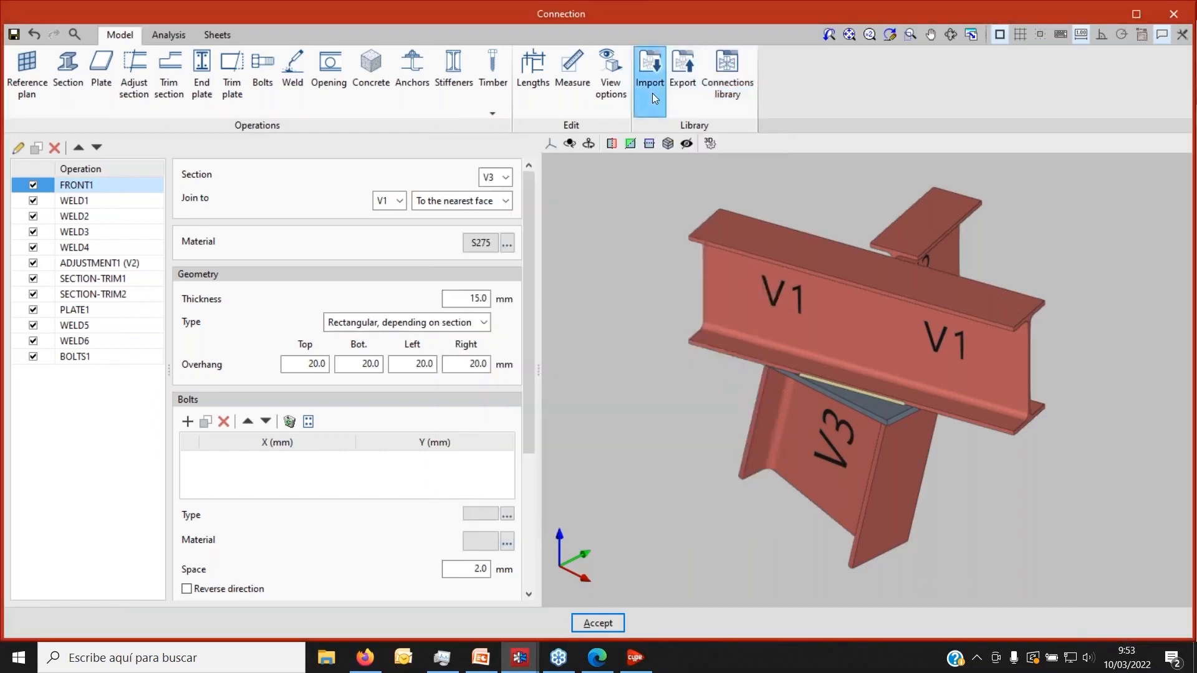
Import "New connection" from the library into the model and close the connection editor to return to the tower structure.
left_click(652, 93)
left_click(490, 221)
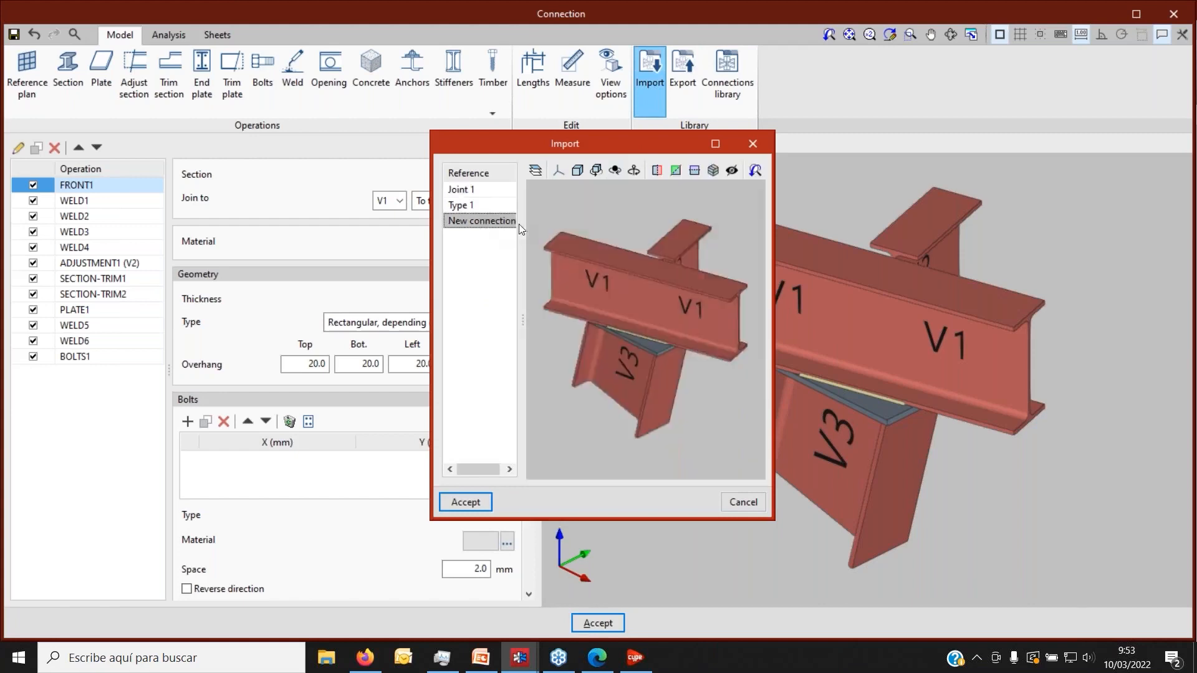
left_click(464, 501)
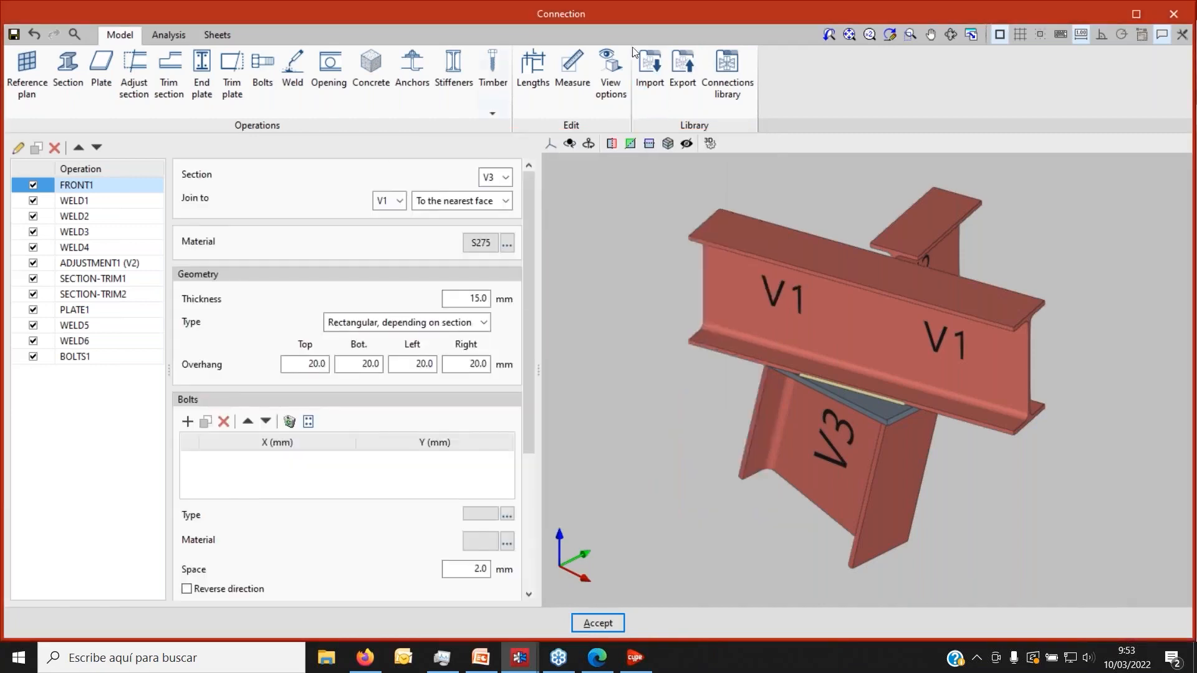
left_click(1173, 14)
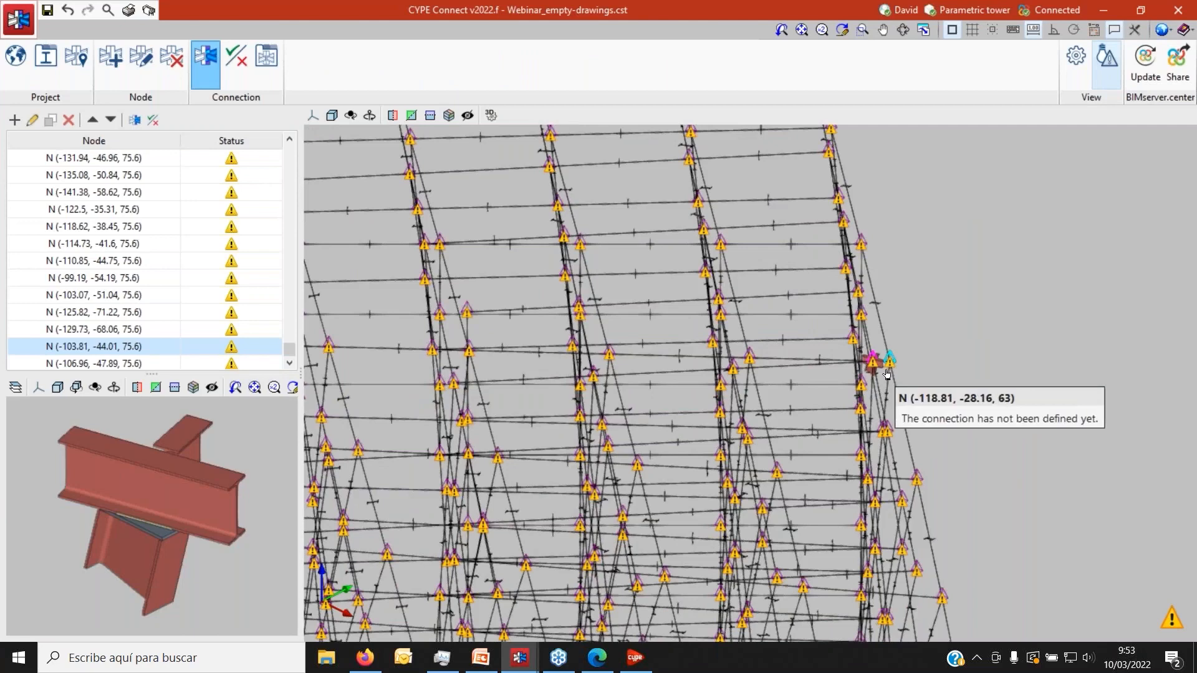
scroll(886, 371, "down", 2)
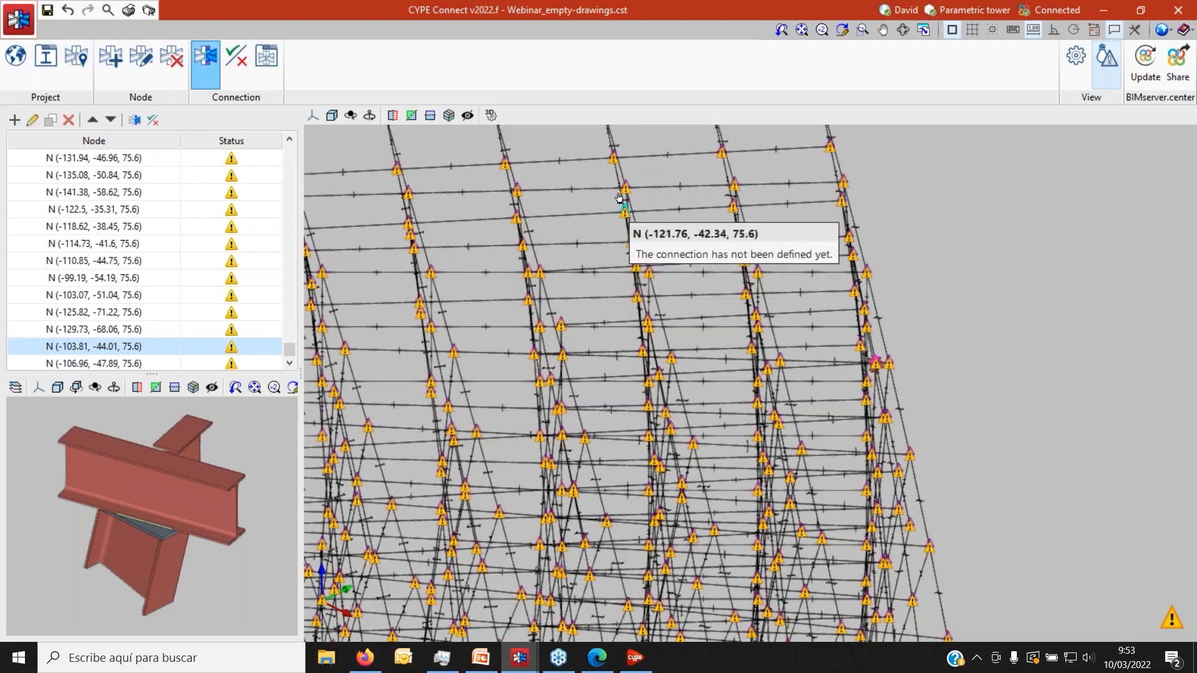
Open the project's report chapter selection and expand the Codes and Code check, summary chapters.
left_click(128, 11)
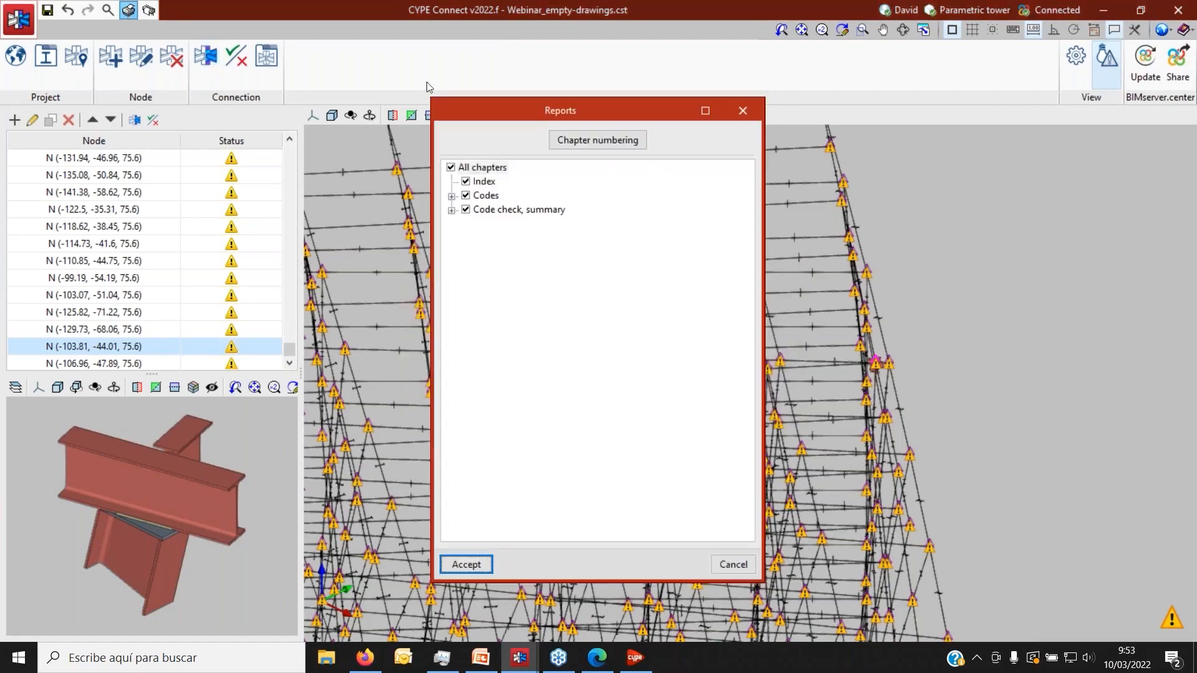
left_click_drag(515, 111, 810, 121)
left_click(739, 199)
left_click(739, 227)
Try including only individual nodes in the Code check, summary chapter, such as N (-99.53, -70.34, 8.4), and reselect the whole chapter.
left_click(768, 255)
left_click(768, 283)
left_click(768, 324)
left_click(767, 352)
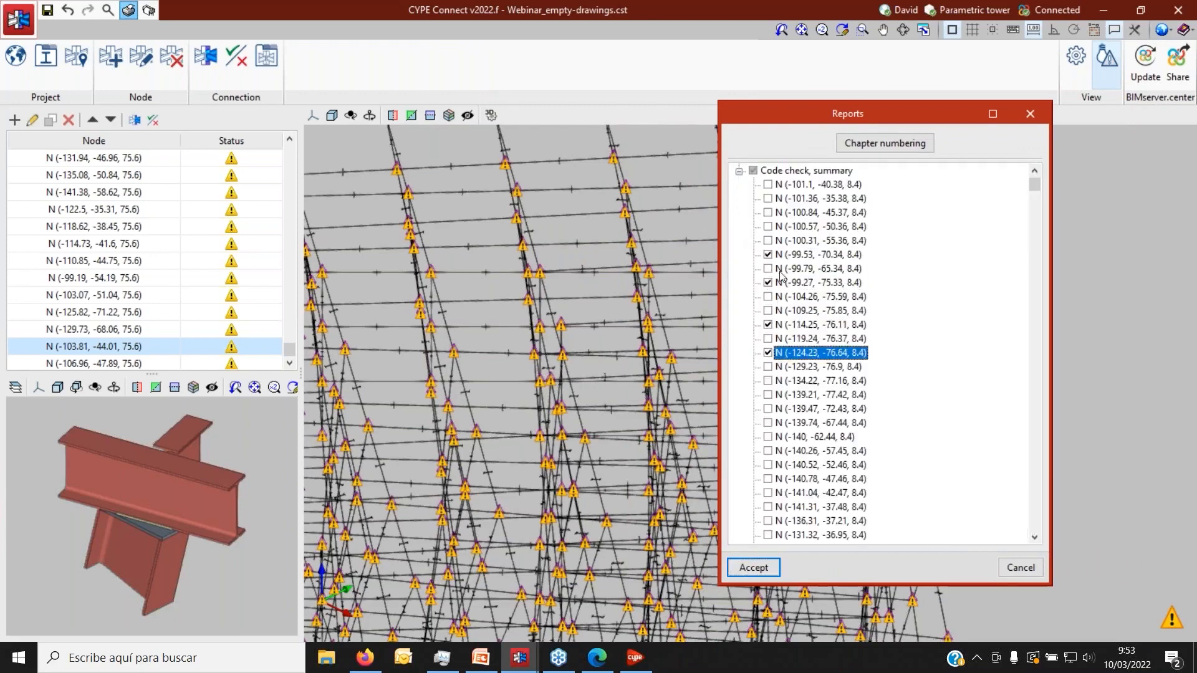
left_click(768, 184)
left_click(768, 311)
left_click(768, 296)
left_click(768, 268)
left_click(768, 240)
left_click(768, 198)
scroll(789, 265, "down", 5)
scroll(786, 260, "up", 4)
left_click(767, 337)
left_click(768, 394)
left_click(768, 422)
scroll(784, 298, "up", 2)
left_click(752, 227)
scroll(810, 205, "down", 5)
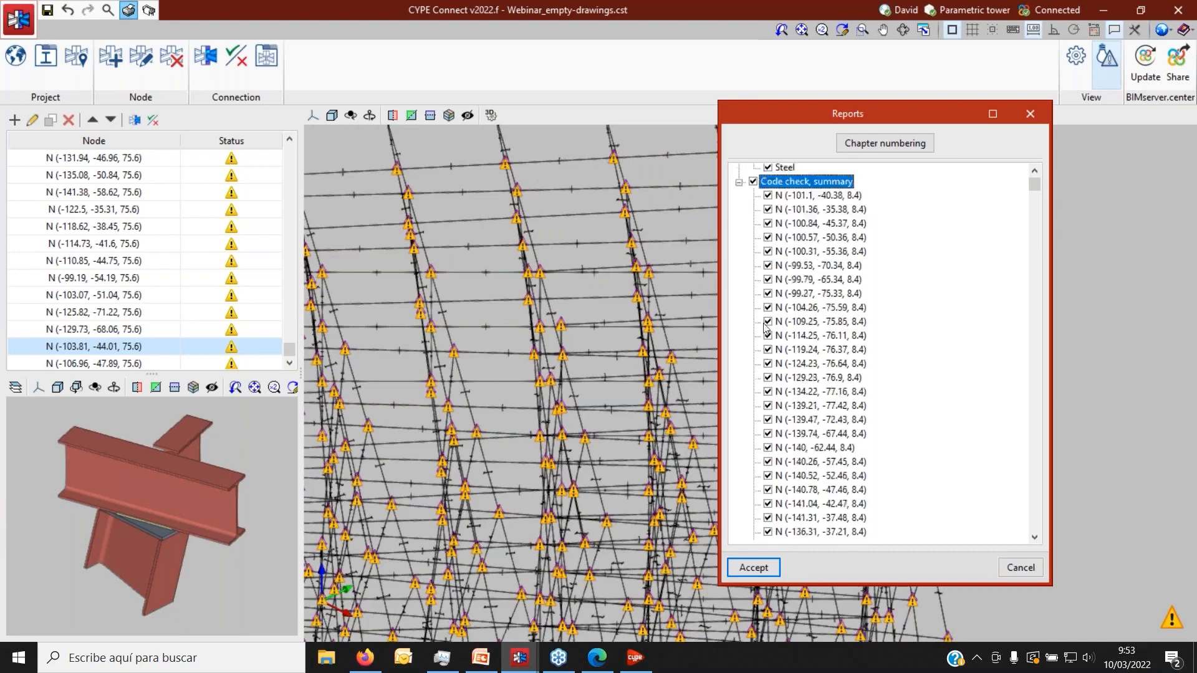
Try manual numbering for the Codes and Code check, summary chapters, and cancel the chapter numbering changes.
left_click(875, 143)
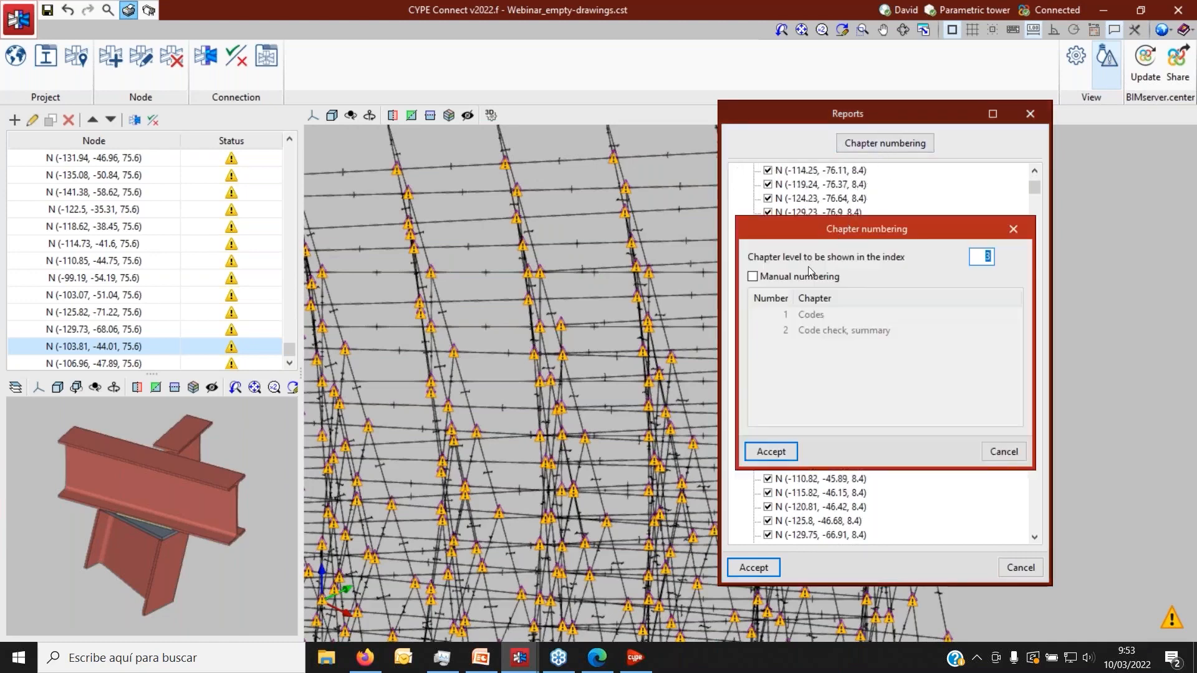
left_click(780, 277)
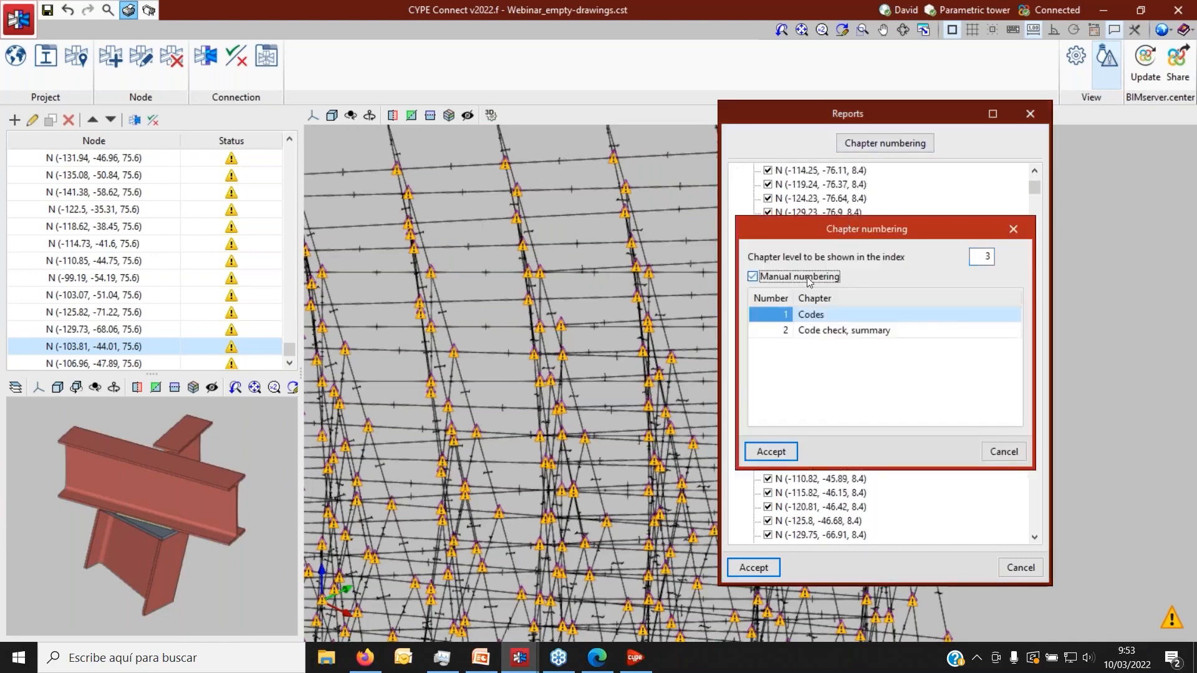
left_click(783, 330)
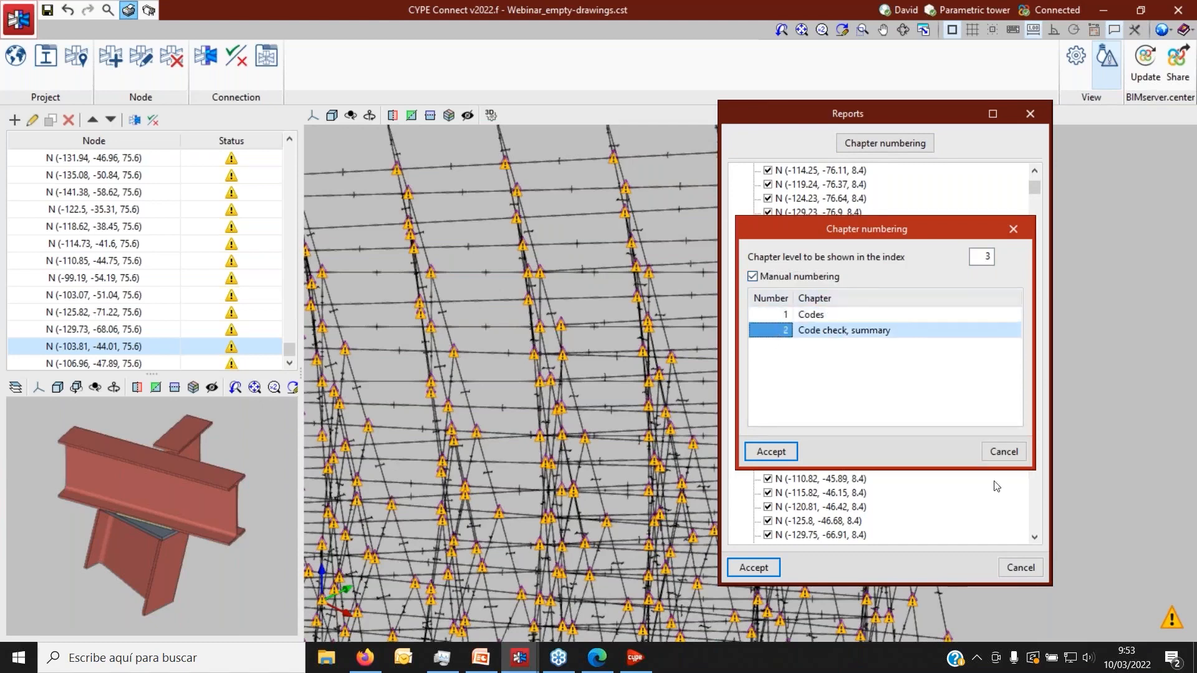
left_click(1003, 451)
Generate the report with the index, codes and code check summary chapters all included.
scroll(877, 381, "up", 5)
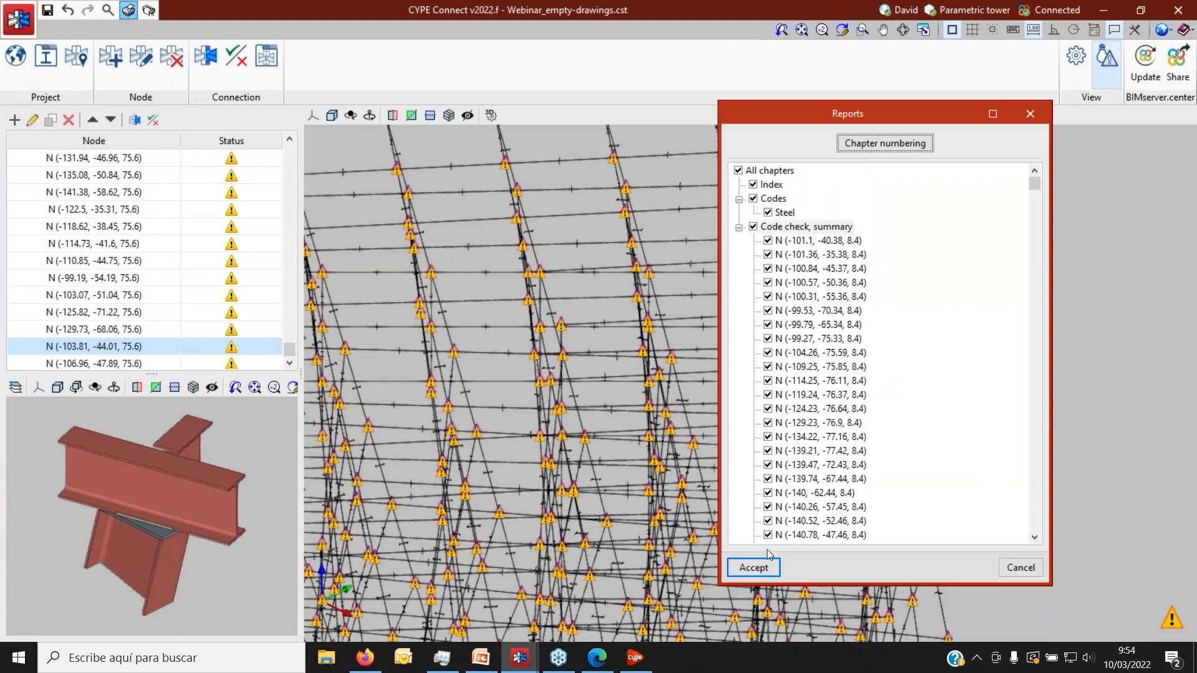
left_click(753, 567)
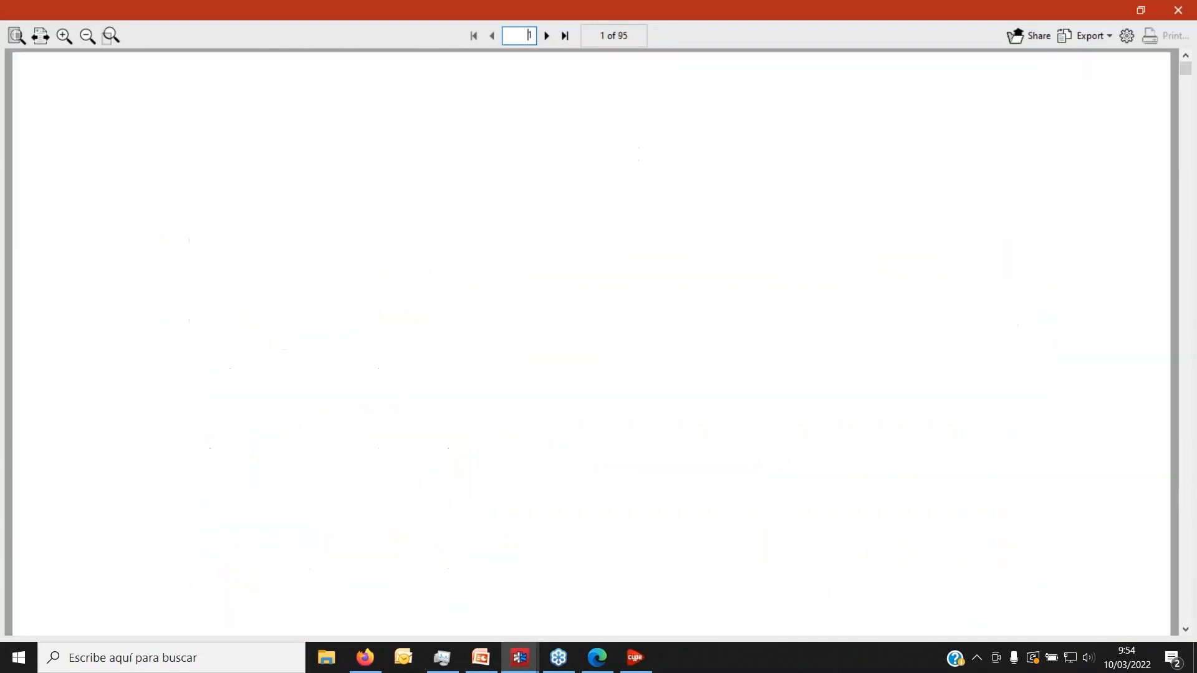
Review the report's index entries for the Codes and Code check, summary chapters, and return to its first page.
scroll(436, 312, "down", 3)
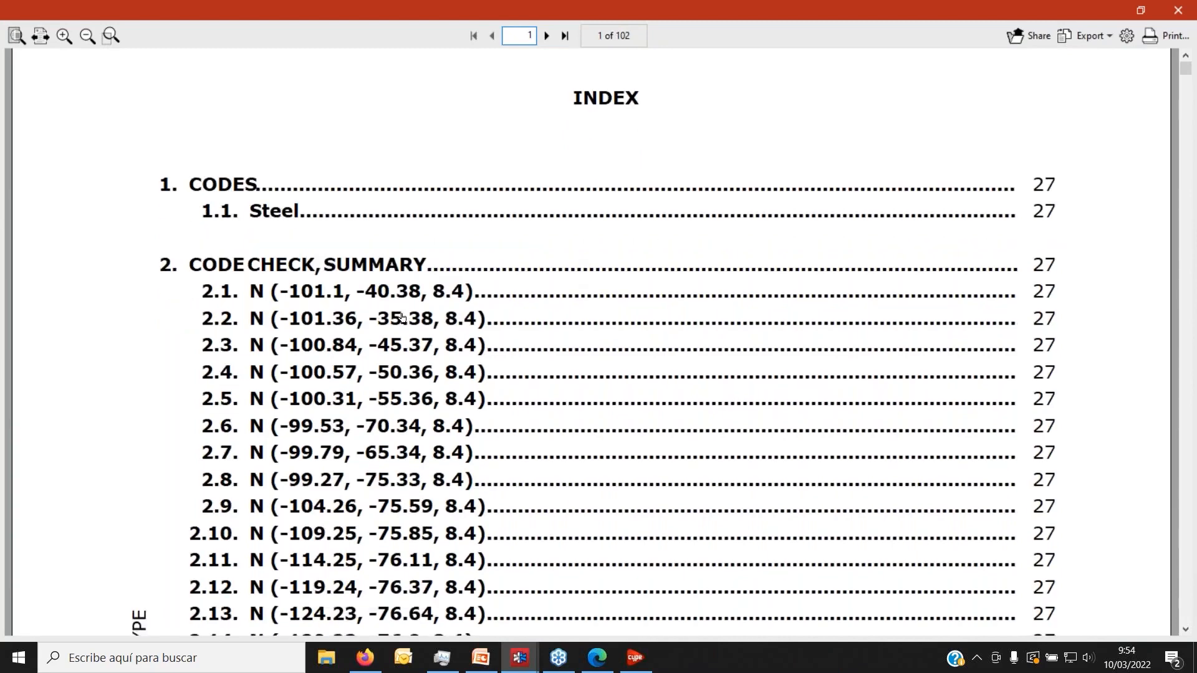
scroll(402, 317, "down", 1)
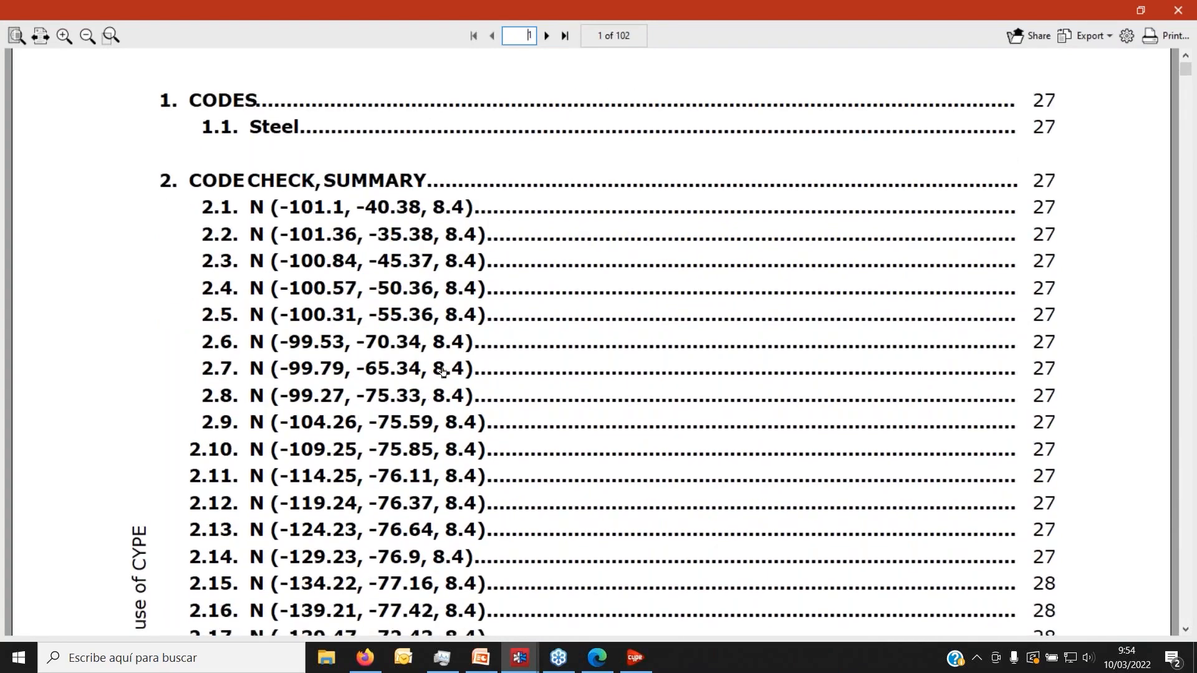
scroll(428, 287, "down", 5)
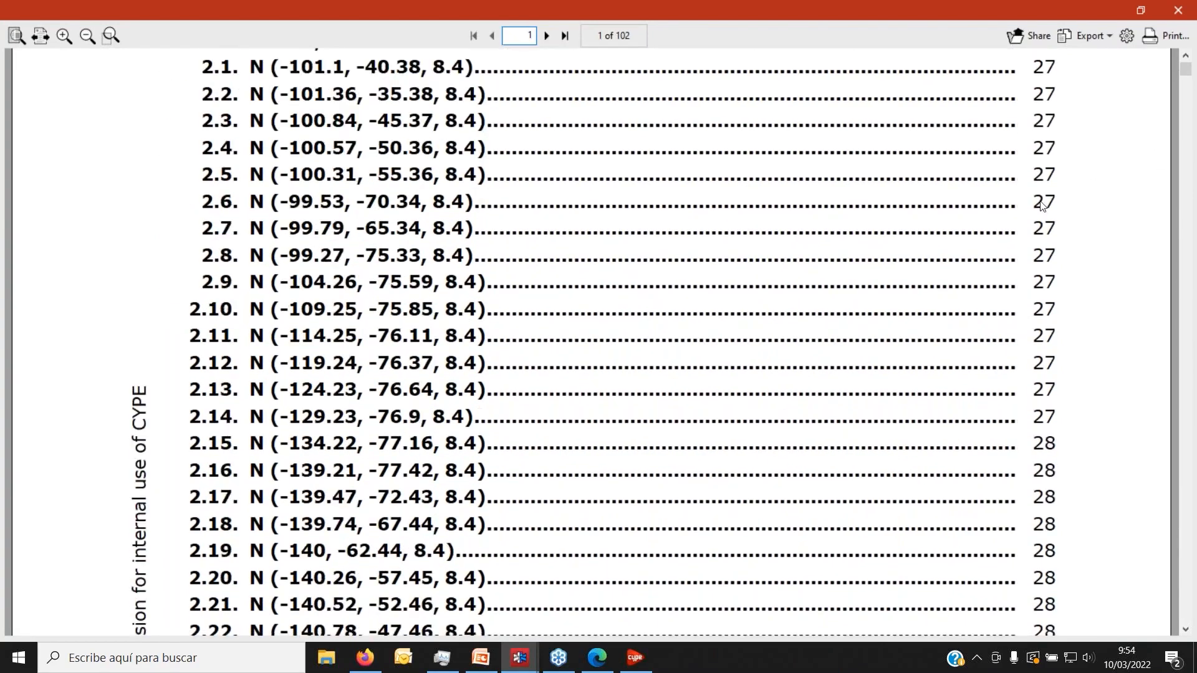
scroll(1041, 207, "down", 2)
scroll(1041, 207, "down", 20)
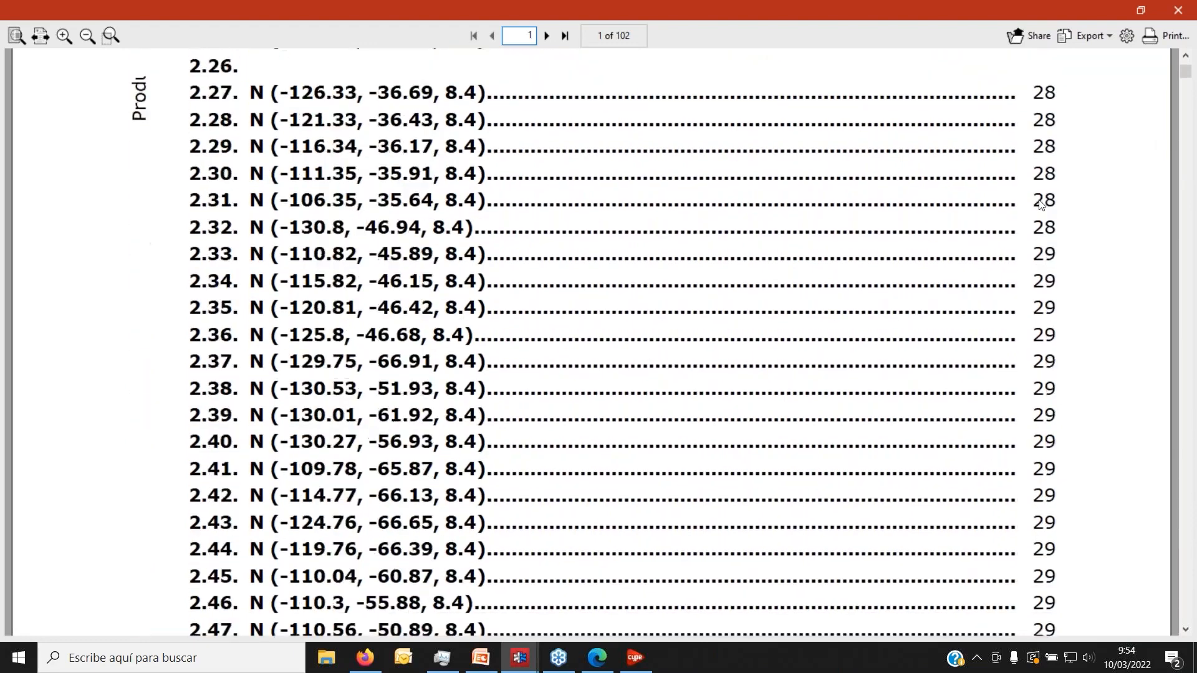
scroll(1039, 206, "down", 20)
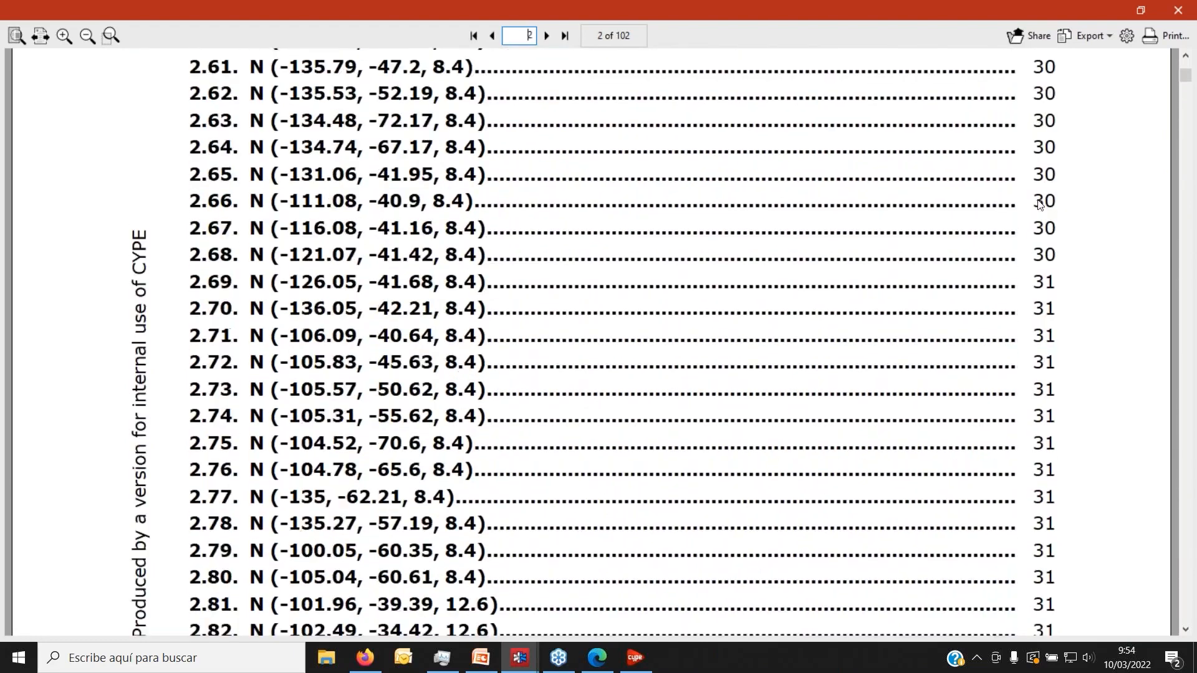
scroll(1039, 202, "down", 15)
mouse_move(1185, 78)
left_mouse_down()
mouse_move(1190, 623)
mouse_move(1192, 67)
left_mouse_up()
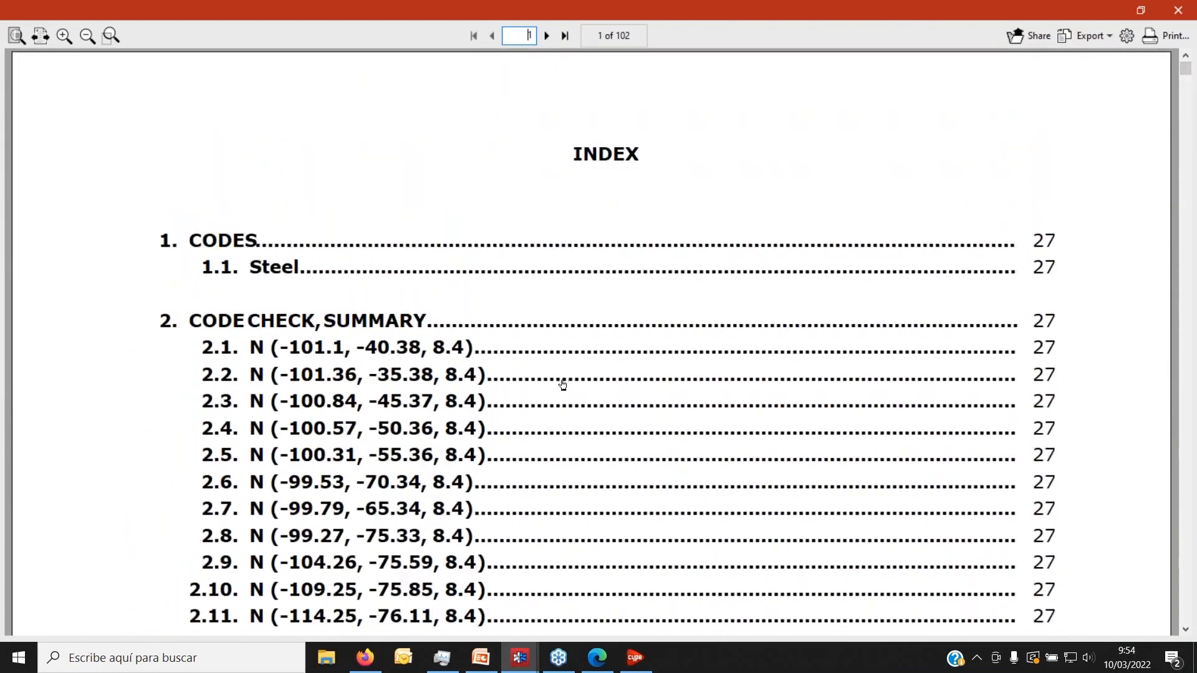
Check the report's available export formats, close the report preview and cancel the report chapter selection.
left_click(1087, 36)
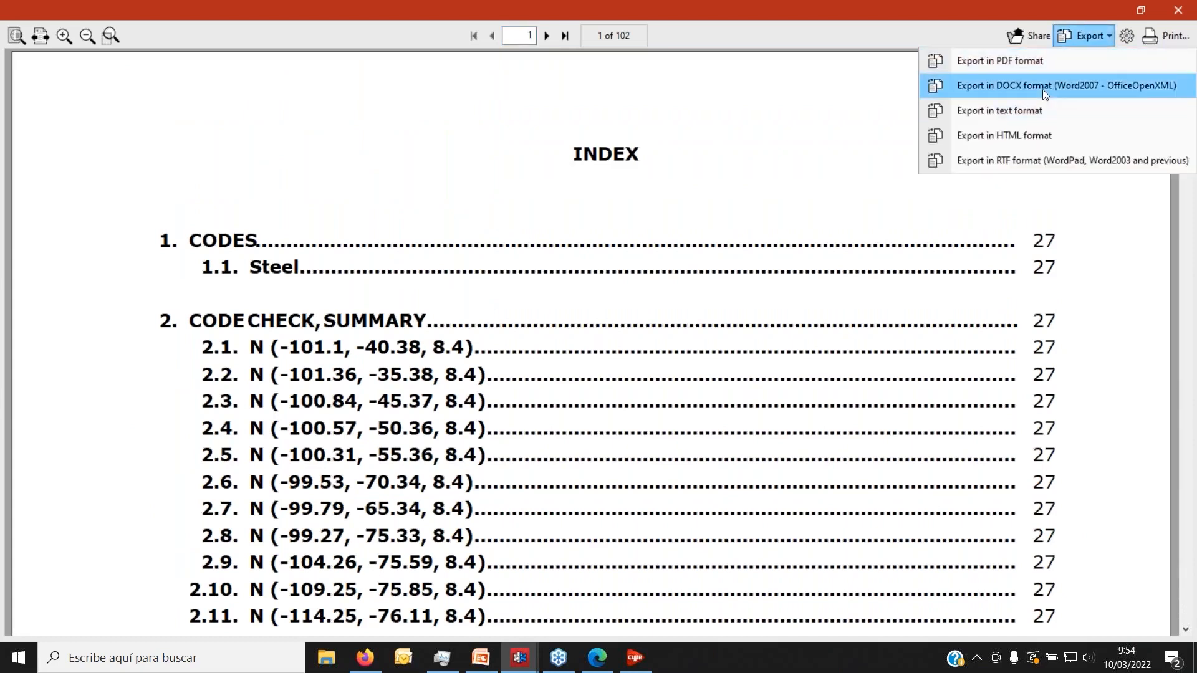
left_click(1085, 36)
left_click(1159, 37)
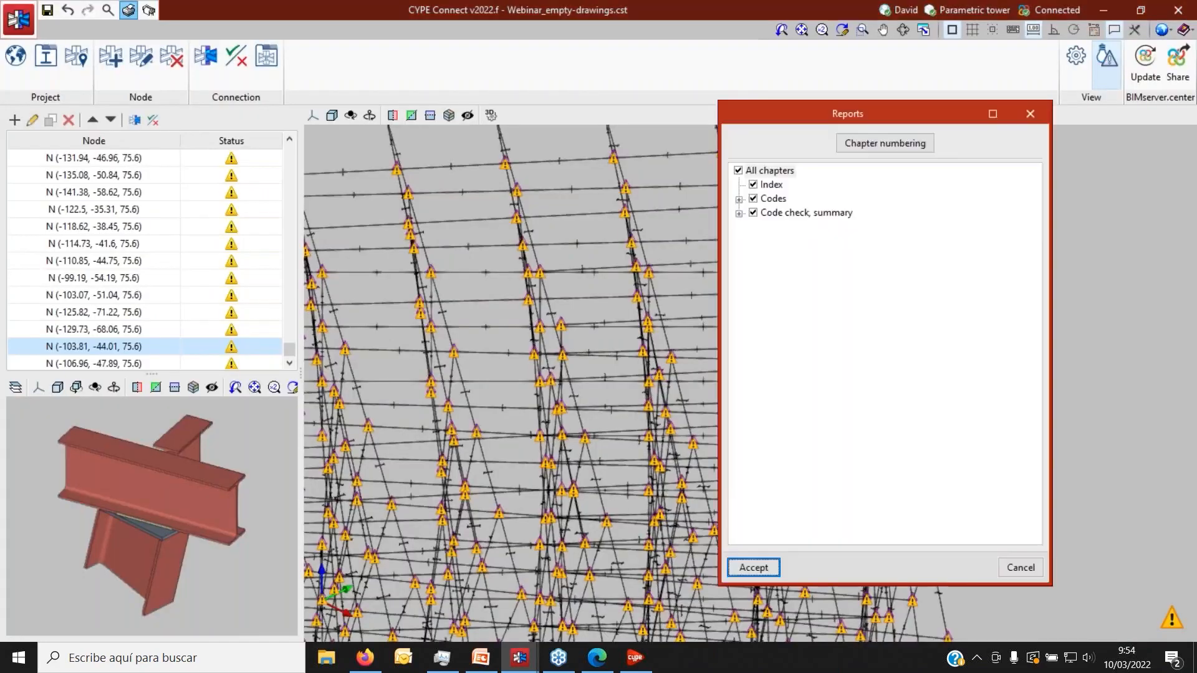
left_click(1012, 567)
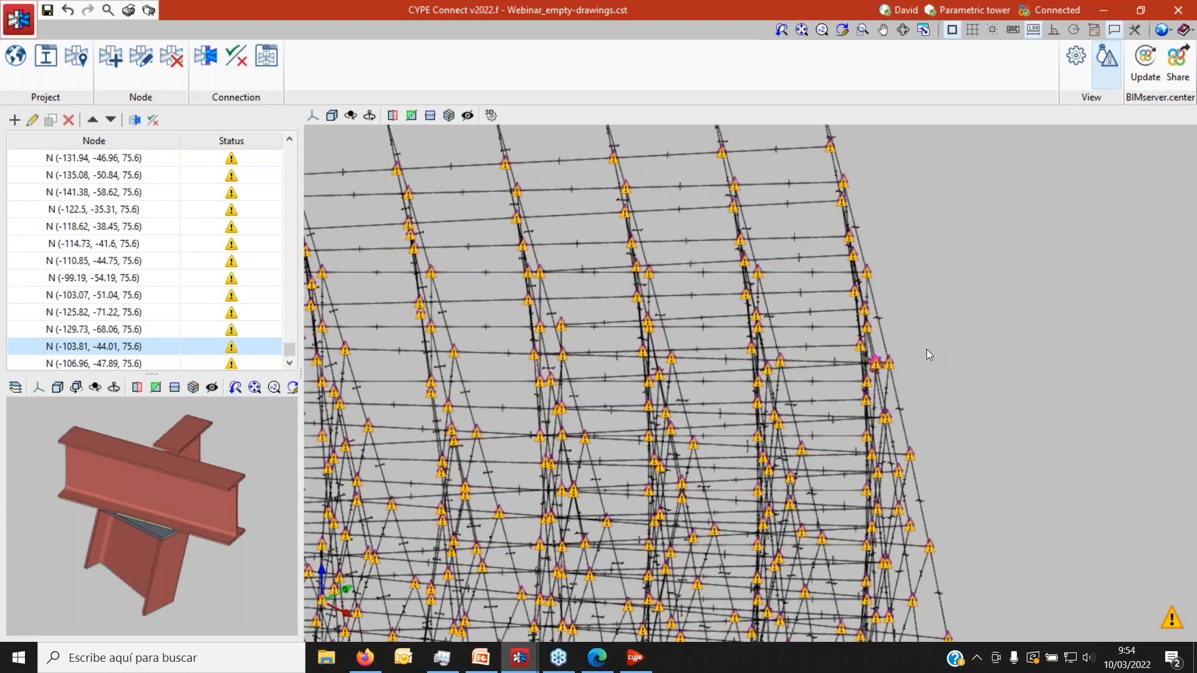
left_click(1183, 53)
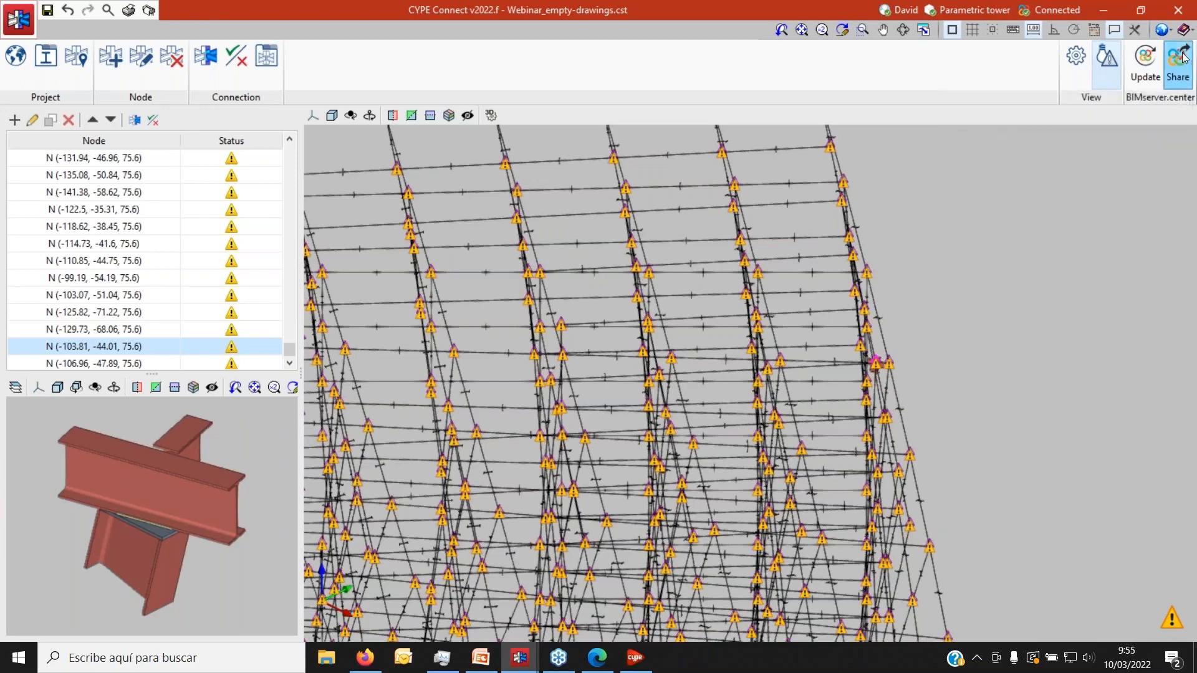
left_click(365, 657)
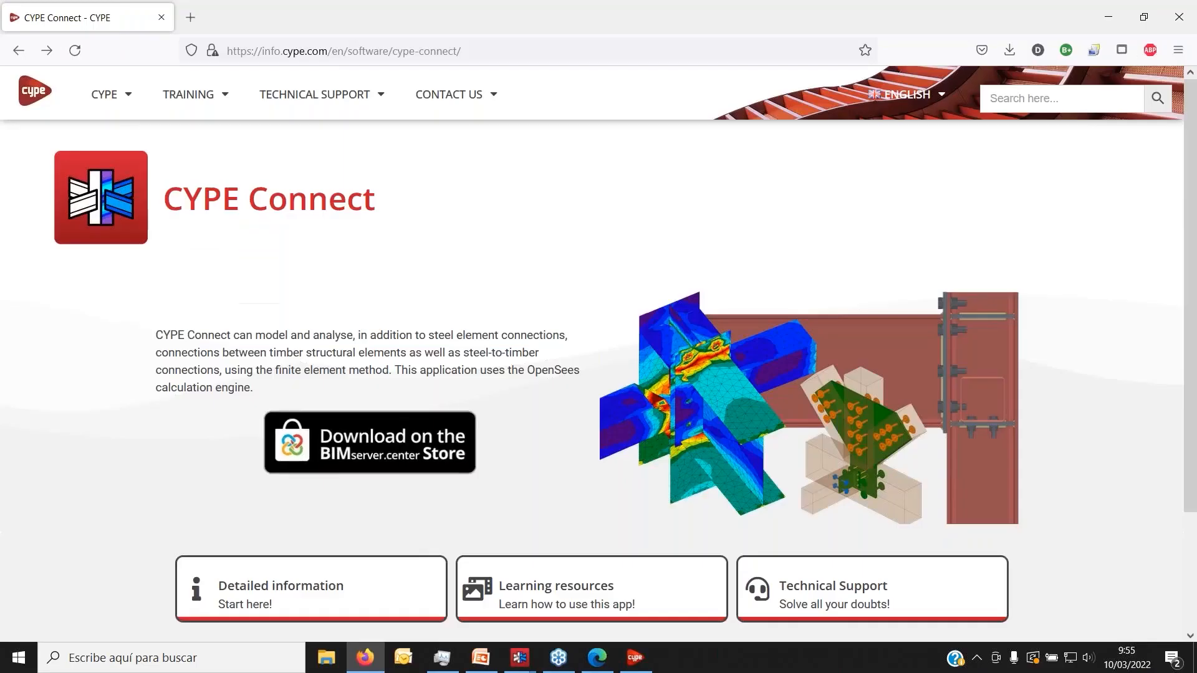
mouse_move(379, 656)
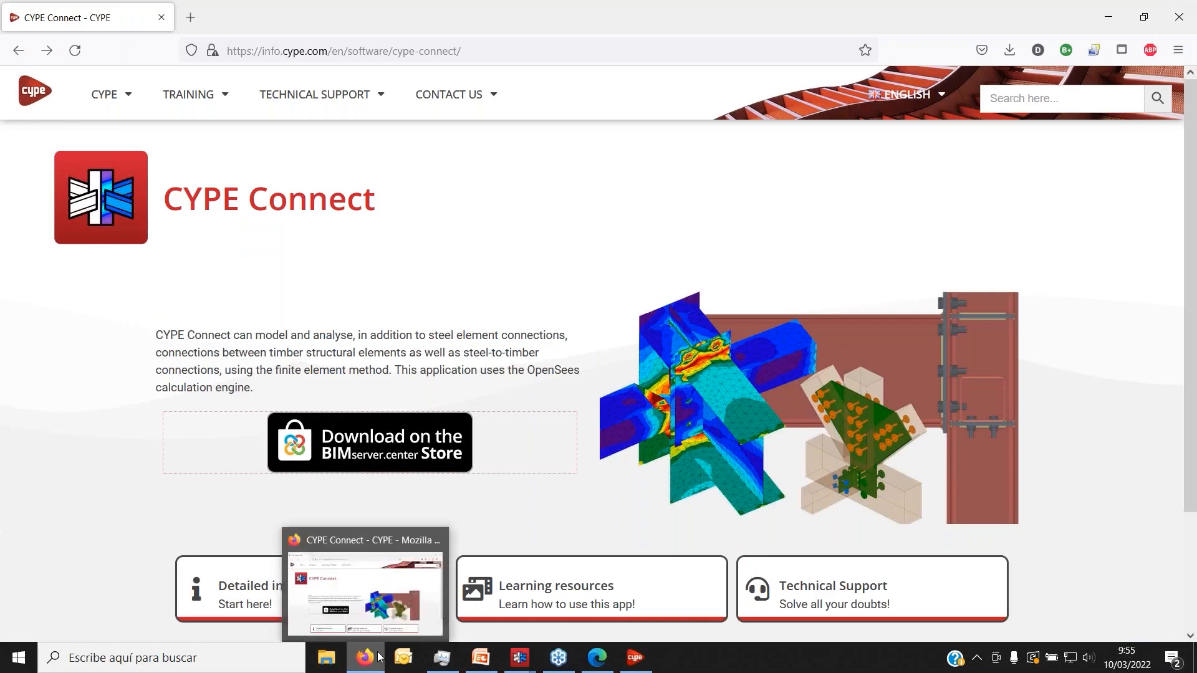
mouse_move(519, 657)
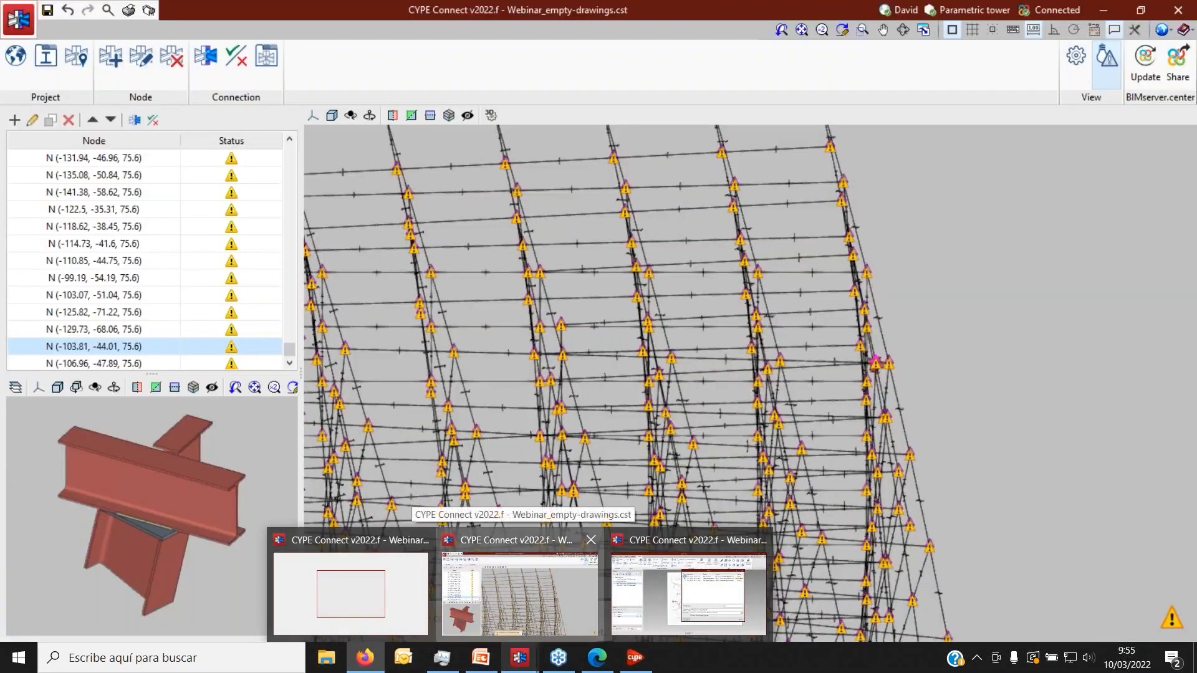
left_click(578, 614)
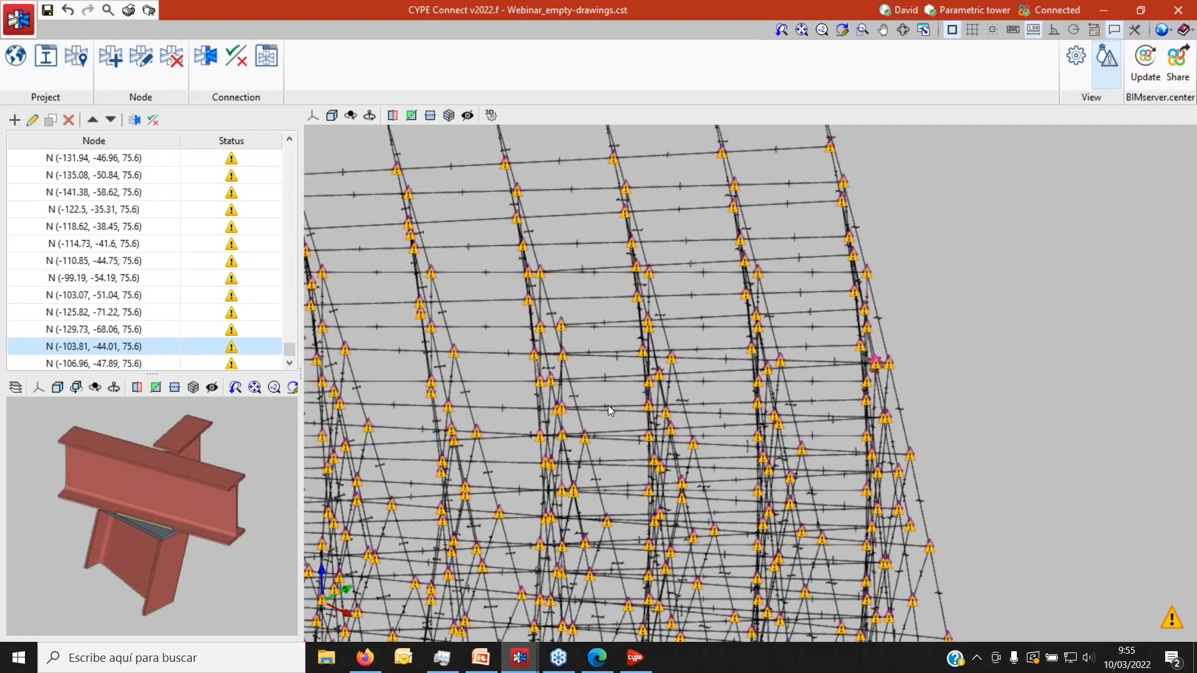
left_click(206, 59)
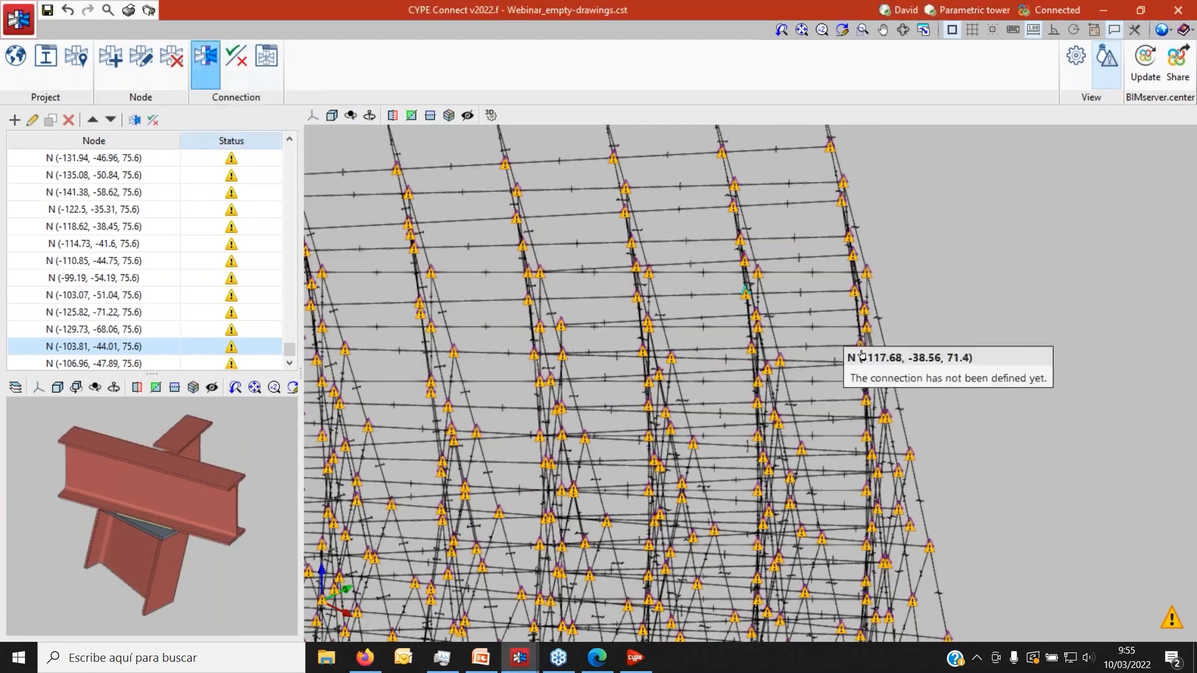
scroll(875, 374, "up", 1)
scroll(875, 374, "up", 5)
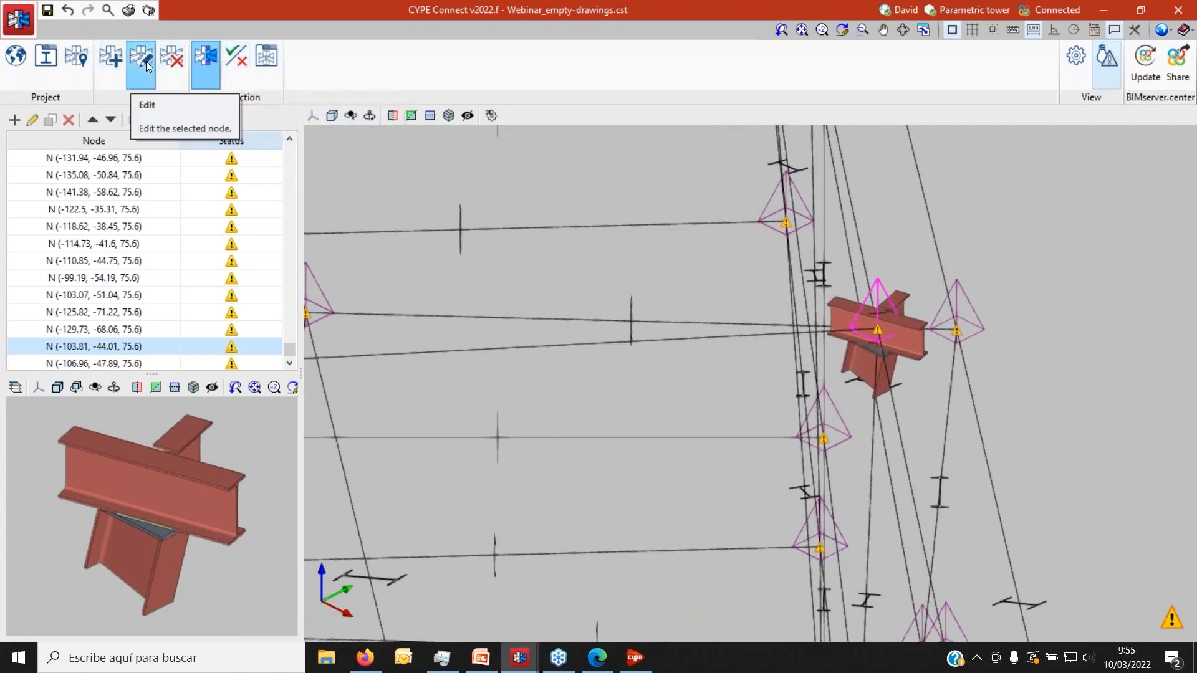
left_click(51, 69)
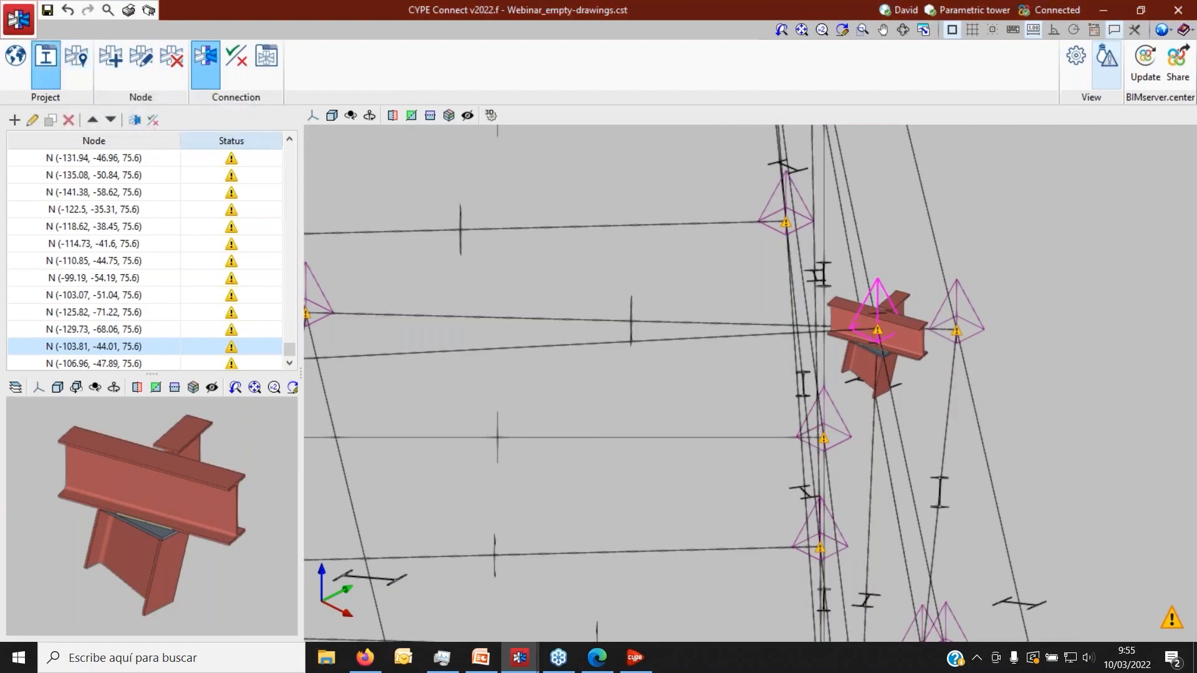
left_click(704, 182)
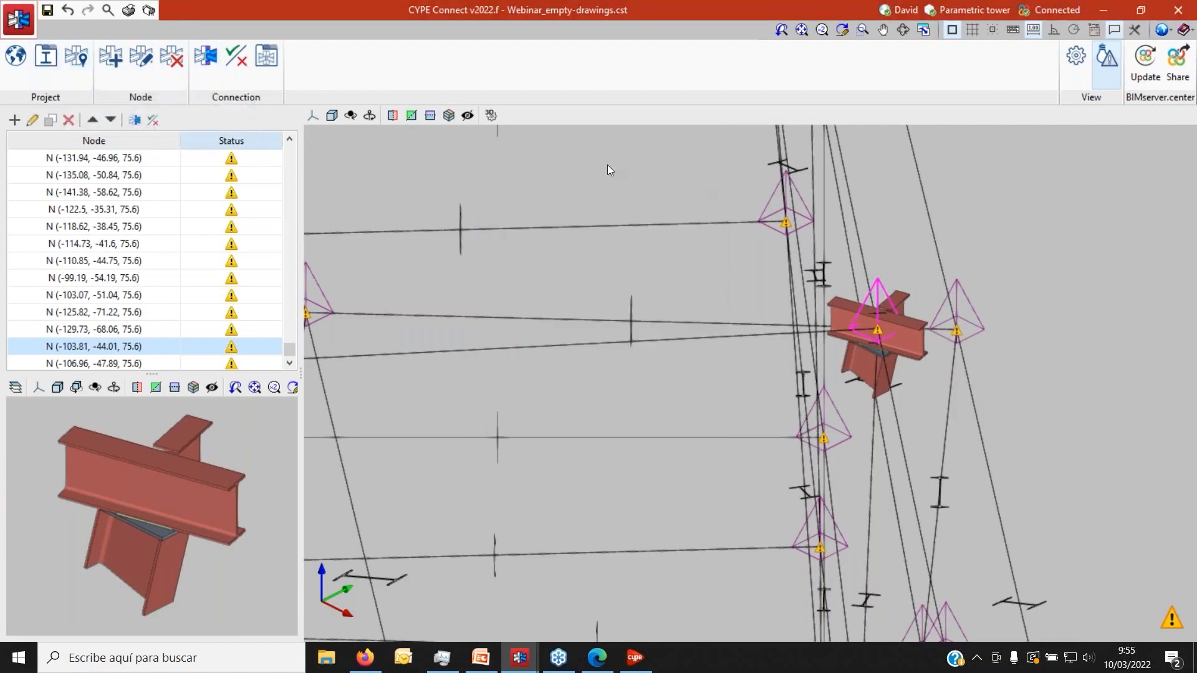
Open the definition of node N (-103.81, -44.01, 75.6) for editing and reposition its dialog.
mouse_move(894, 340)
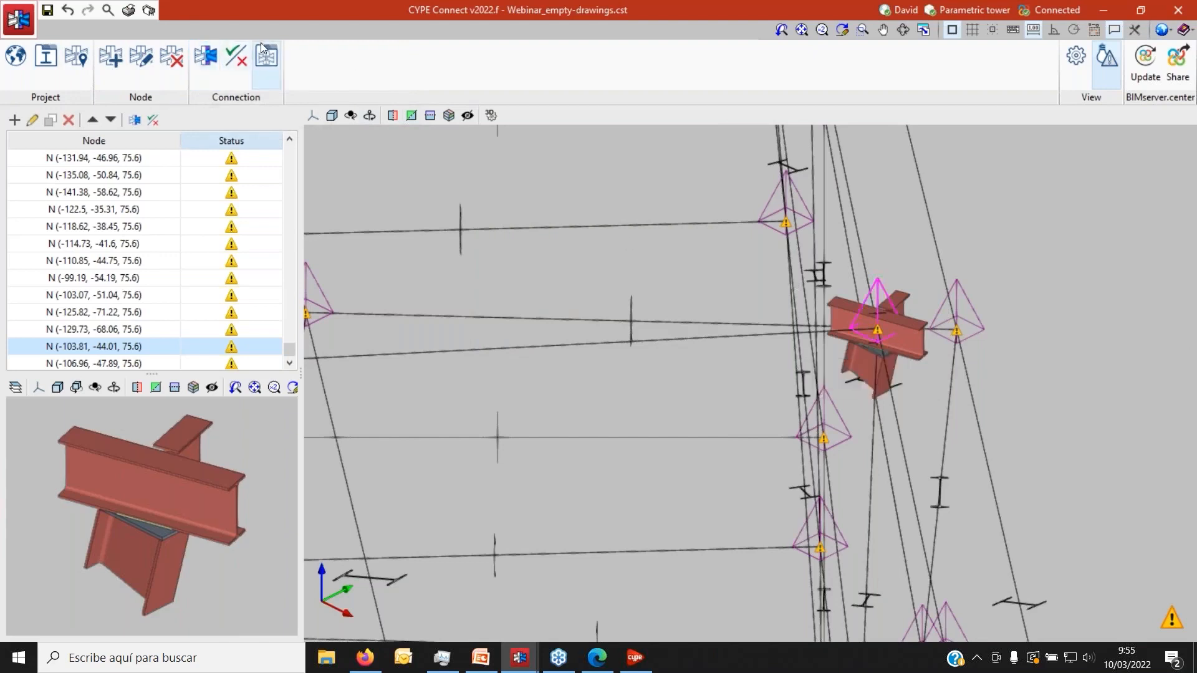
left_click(142, 62)
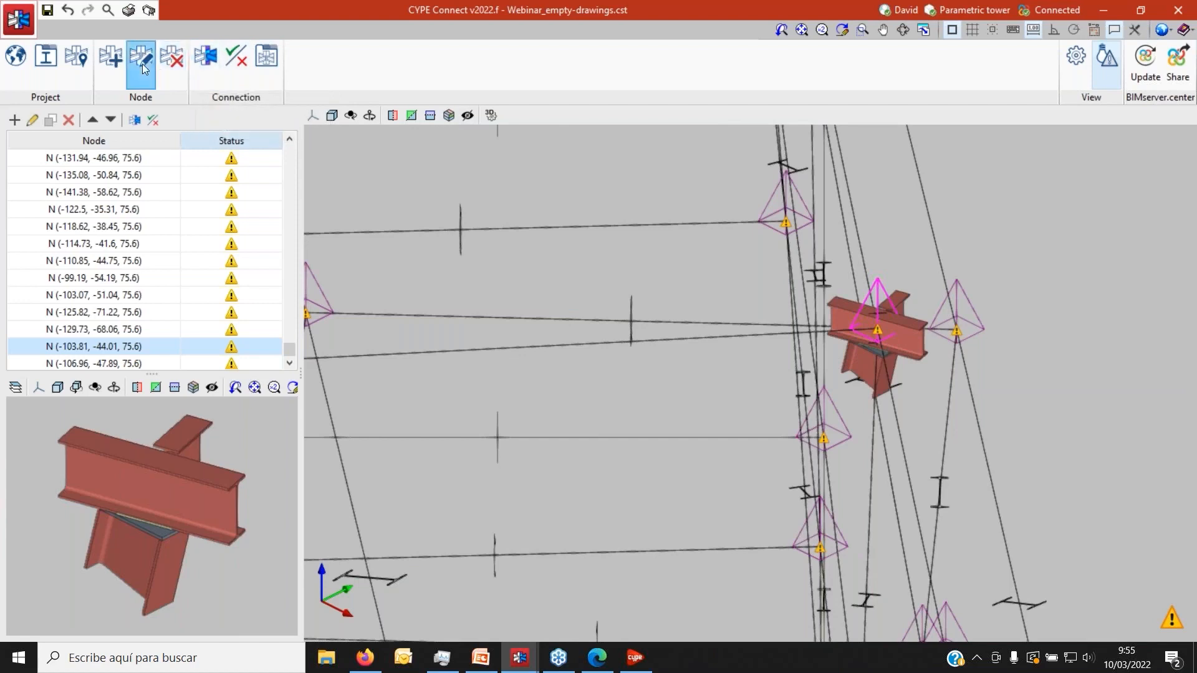
left_click(883, 339)
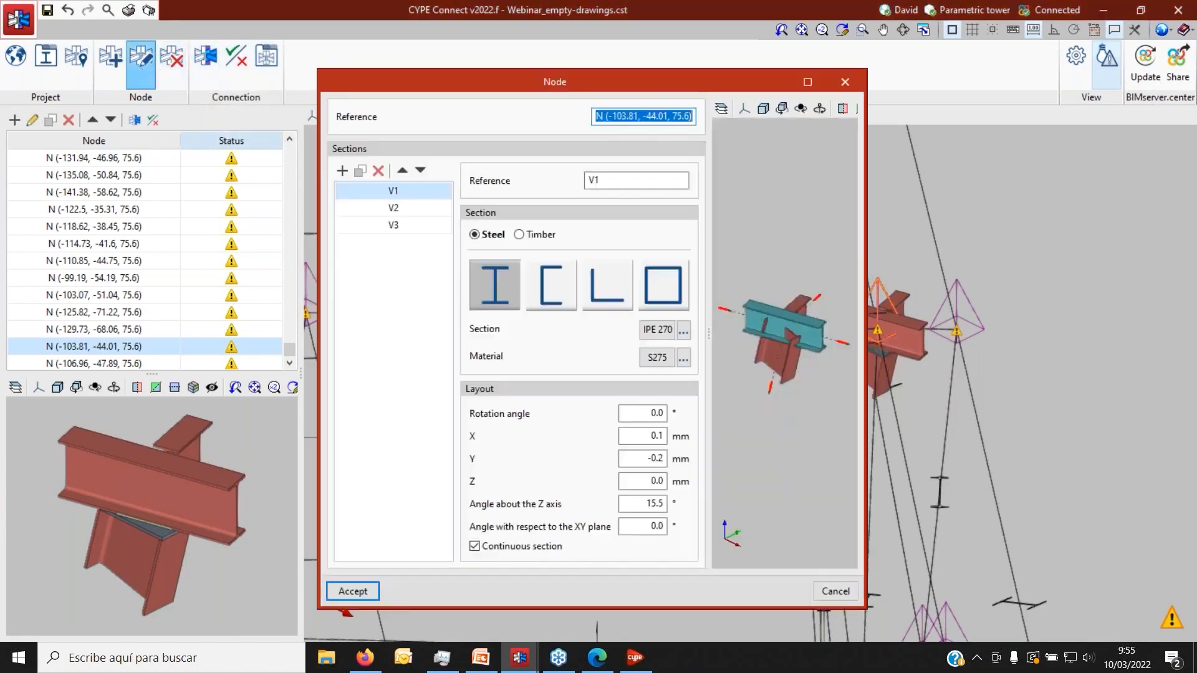
left_click(395, 228)
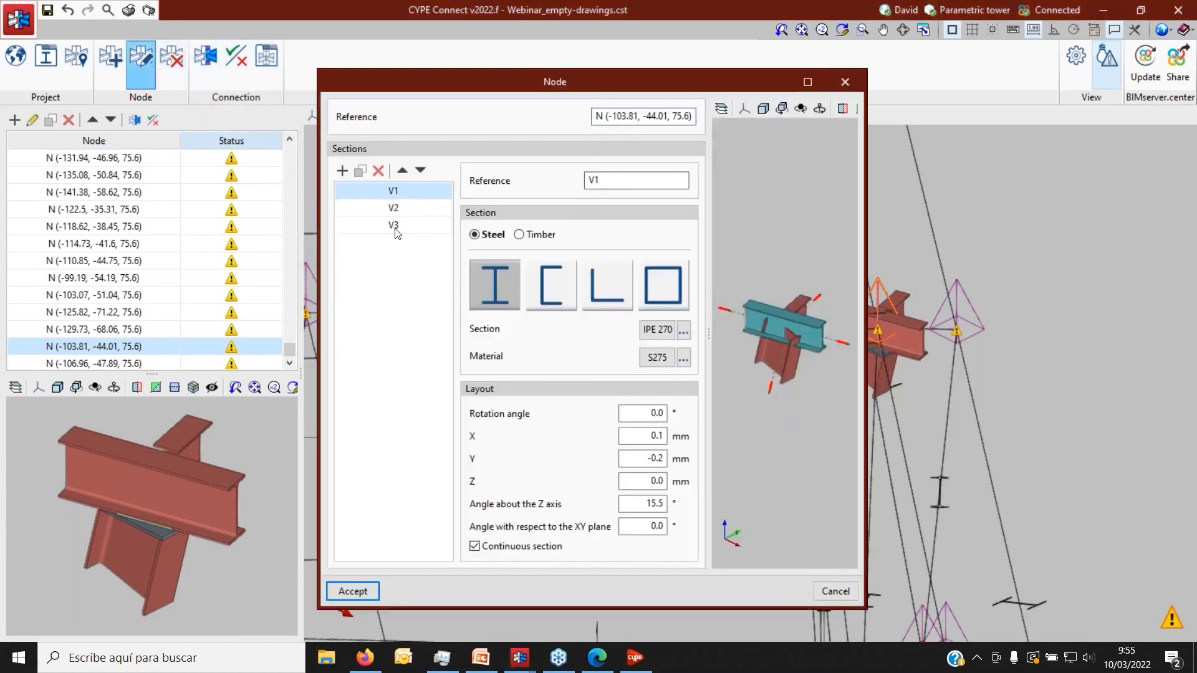
left_click_drag(592, 70, 626, 76)
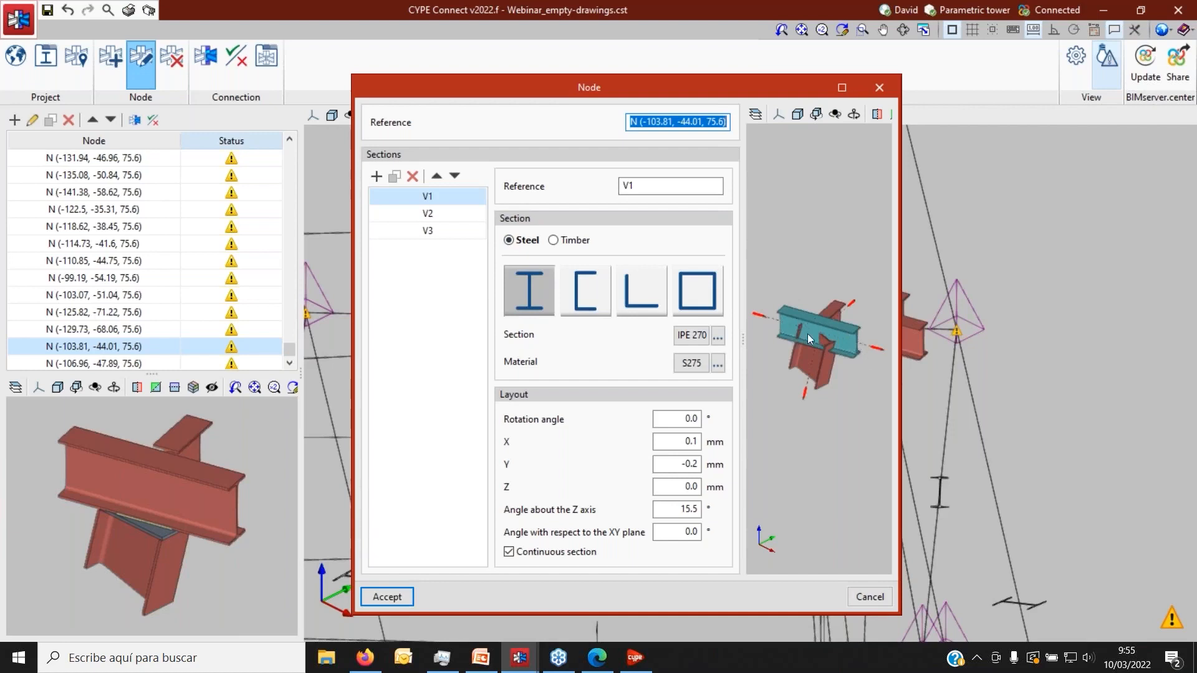
Try the timber material and the steel angle and channel shapes for section V1, and return to the steel I-section.
left_click(555, 241)
left_click(527, 241)
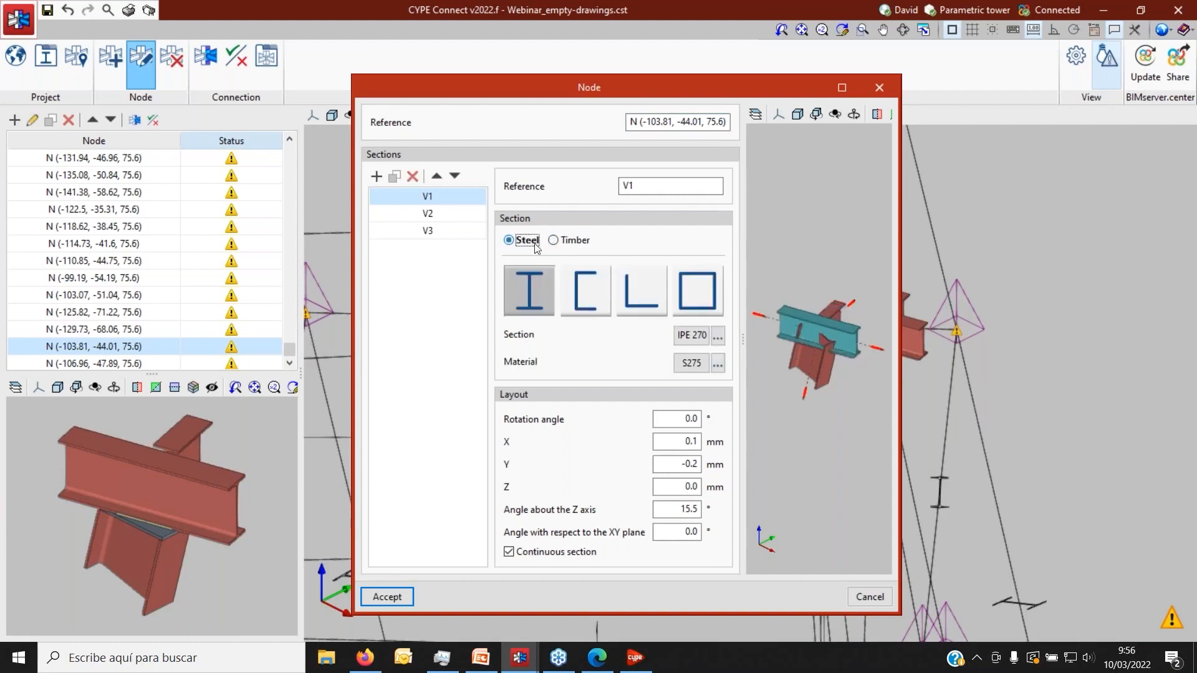
left_click(578, 289)
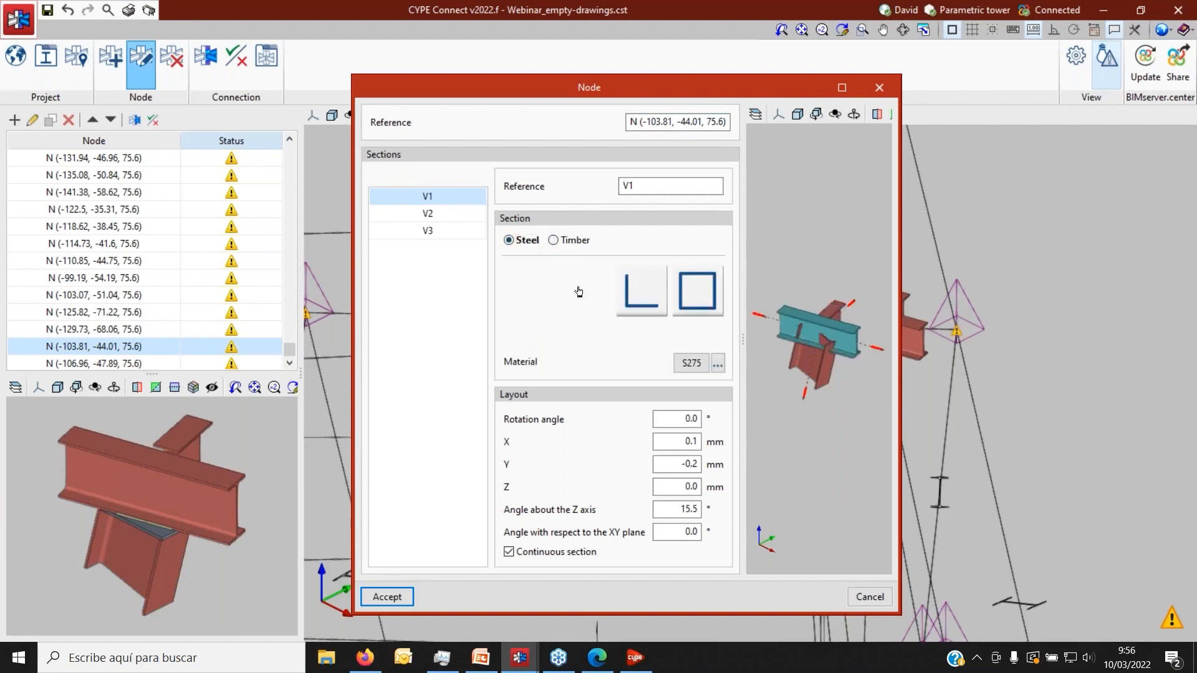
left_click(631, 296)
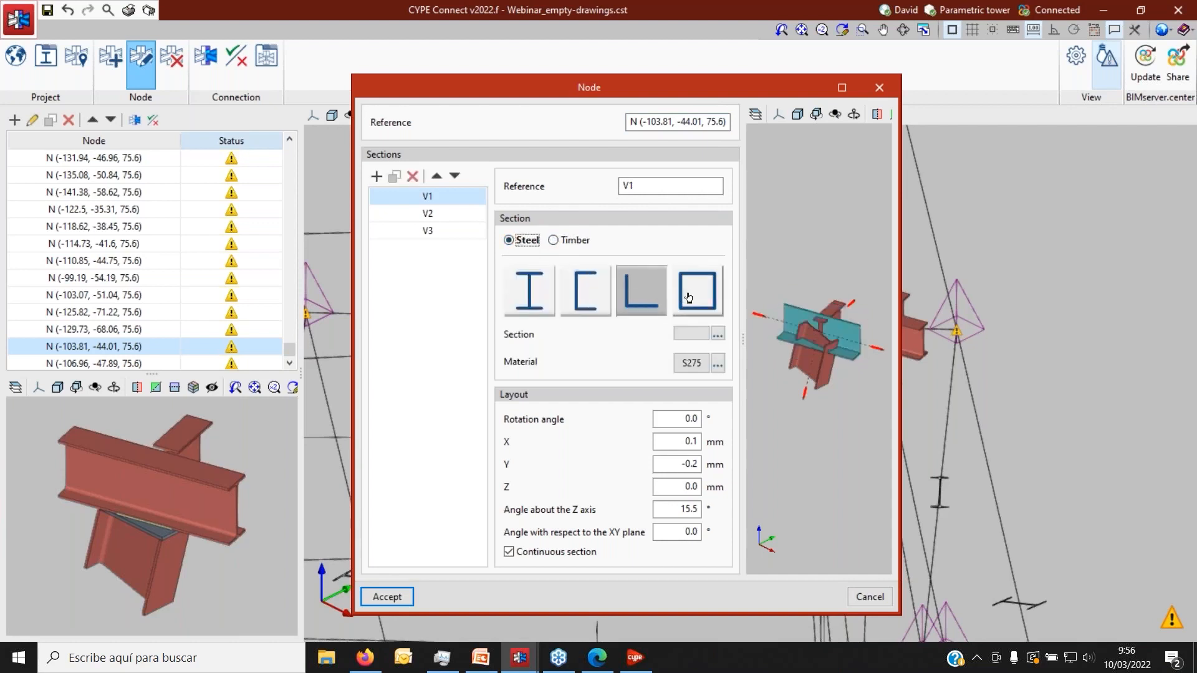
left_click(604, 292)
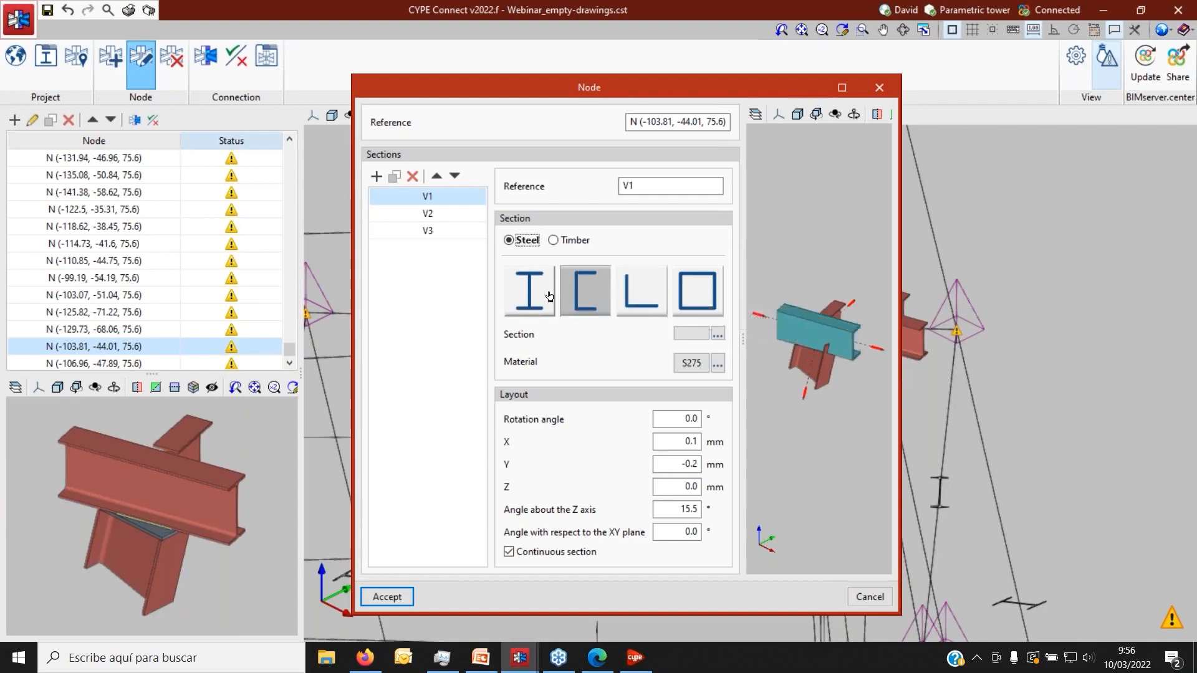
left_click(548, 298)
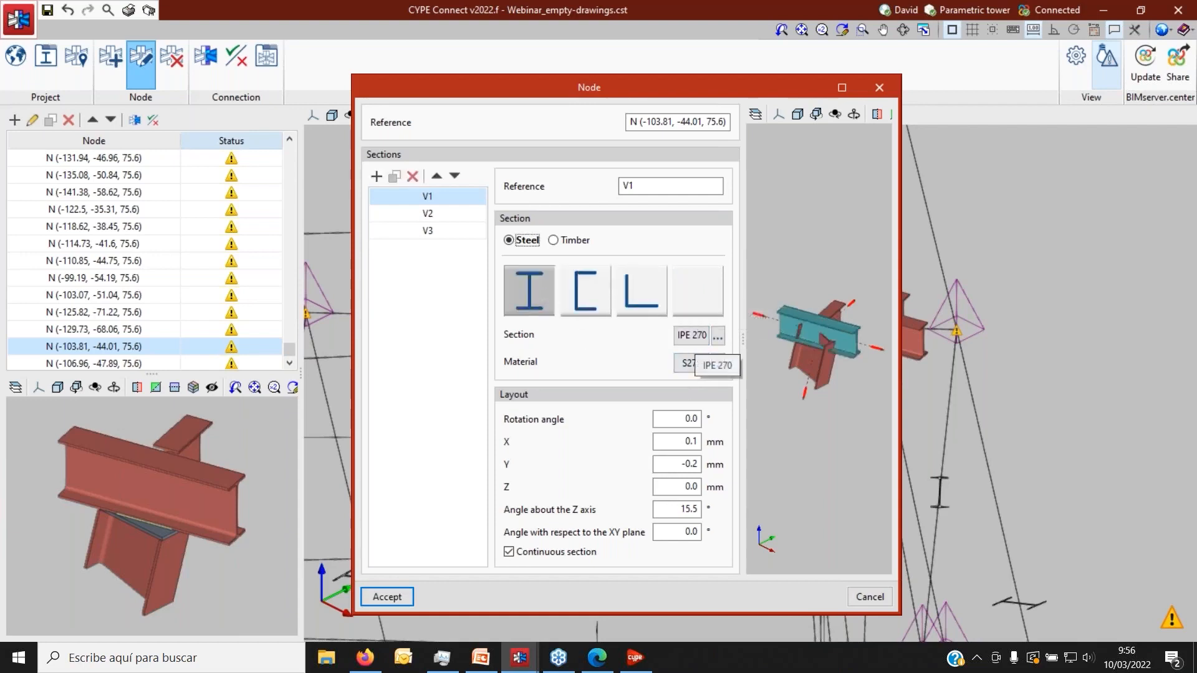
Change the profile of section V1 to IPE 300 from the IPE series.
left_click(718, 336)
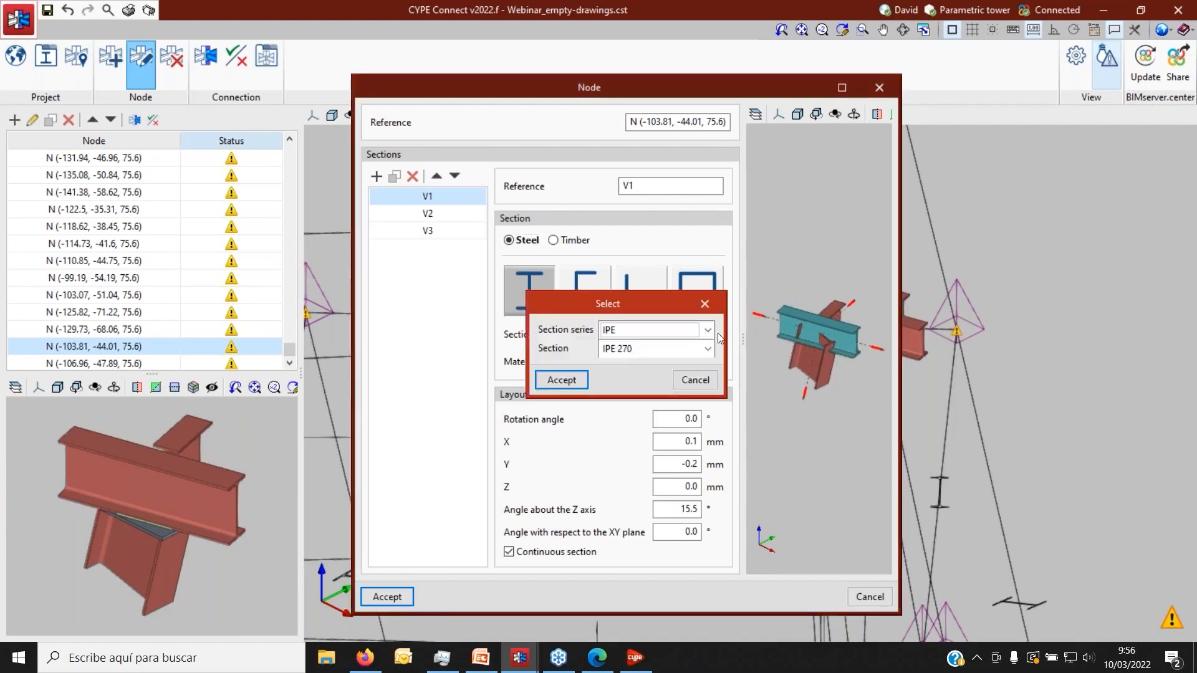
left_click(707, 348)
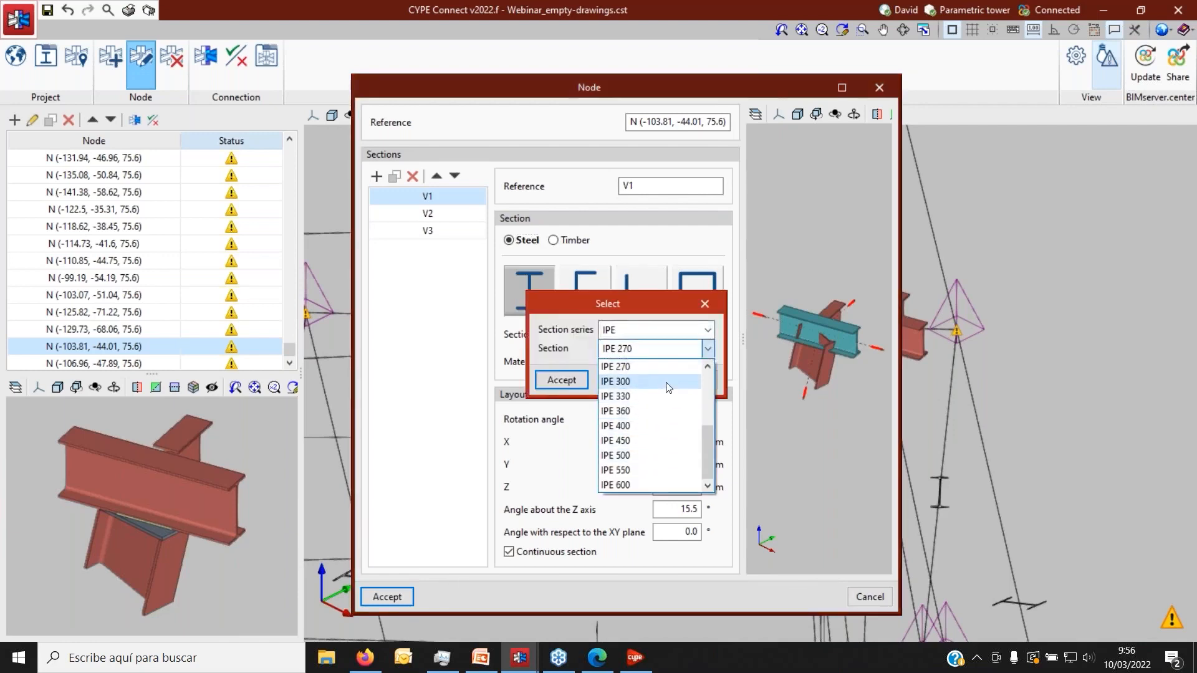
left_click(675, 382)
key("Return")
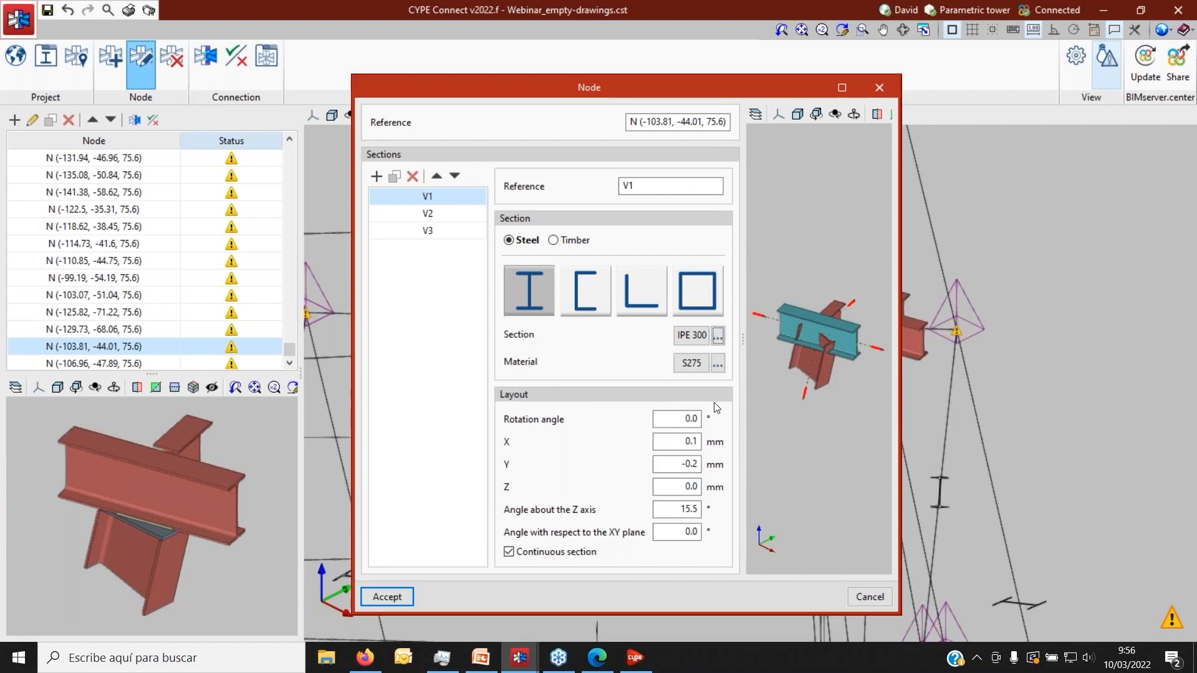
Examine the steel grades available for section V1, cancel the material selection, and widen the Node dialog to enlarge its 3D preview.
left_click(718, 364)
left_click(696, 339)
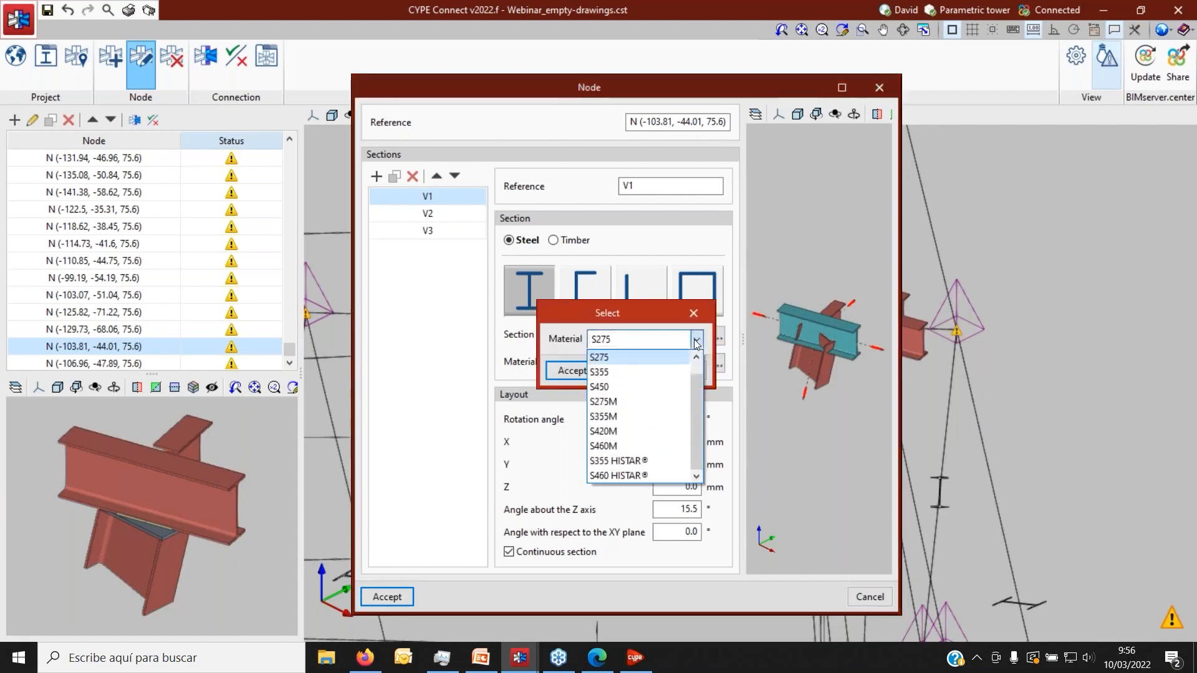
left_click(697, 311)
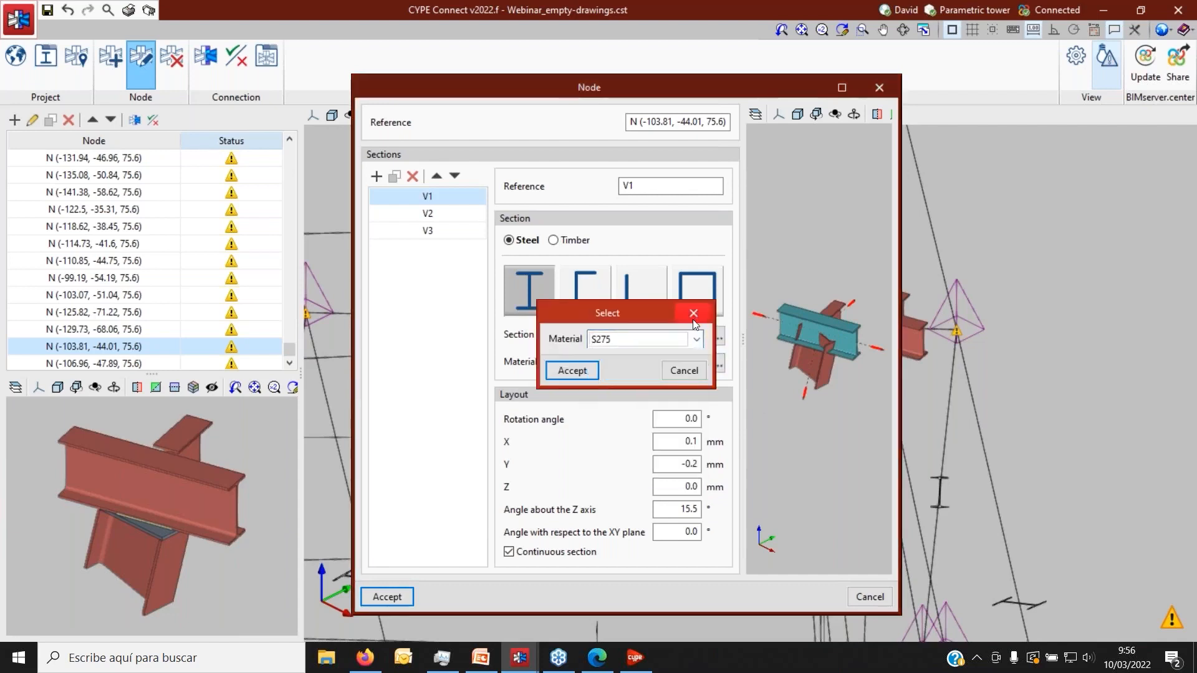
left_click(693, 316)
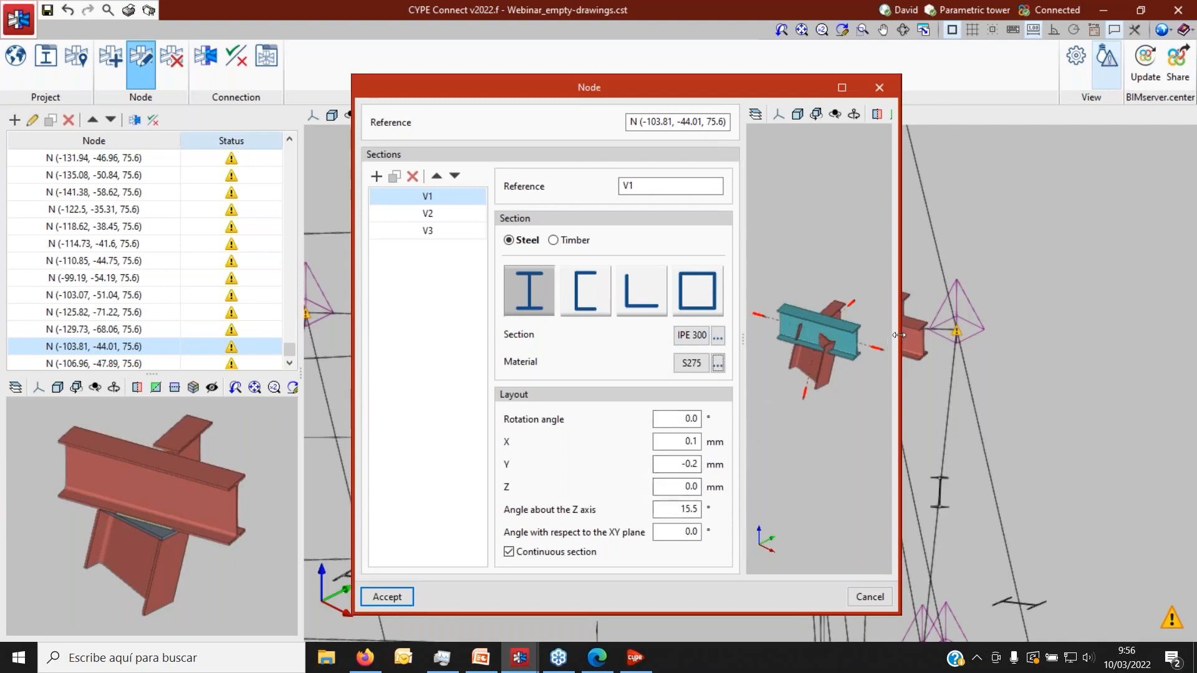
left_click_drag(898, 340, 1090, 337)
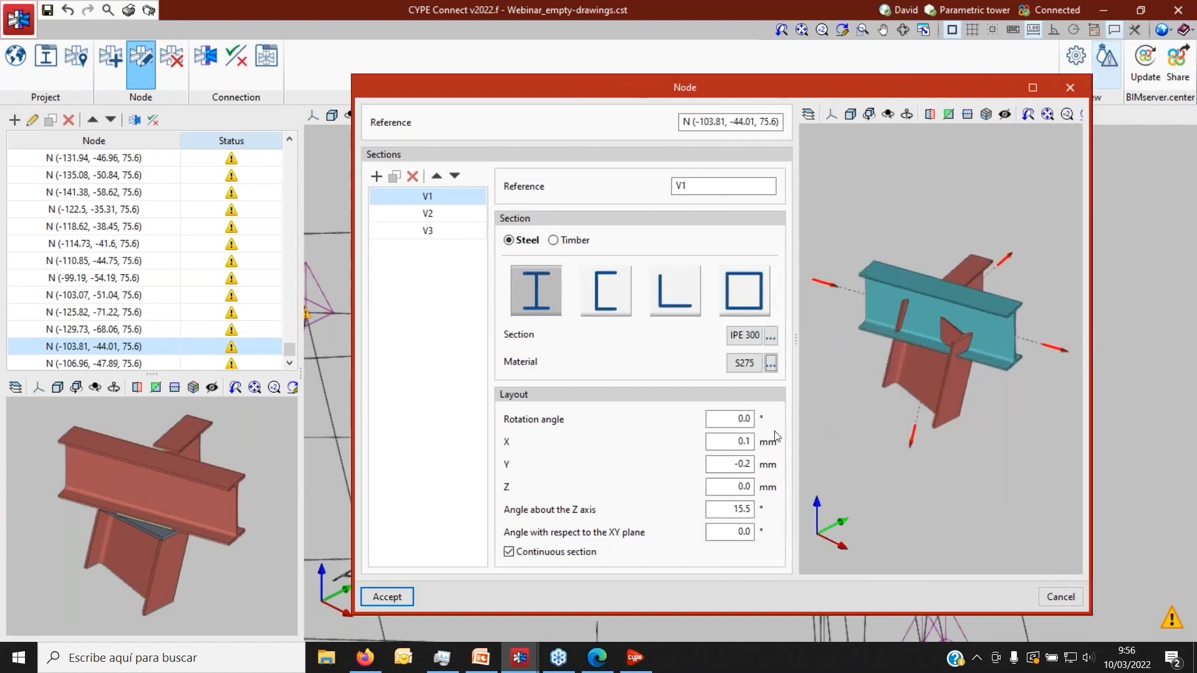
Set the Z offset of section V1 to -20 mm and check the beam's position in the 3D preview.
left_click(726, 486)
type("20")
left_click(722, 465)
left_click(733, 487)
type("-20")
key("Tab")
left_click_drag(739, 464, 728, 464)
middle_click_drag(1009, 268, 956, 266)
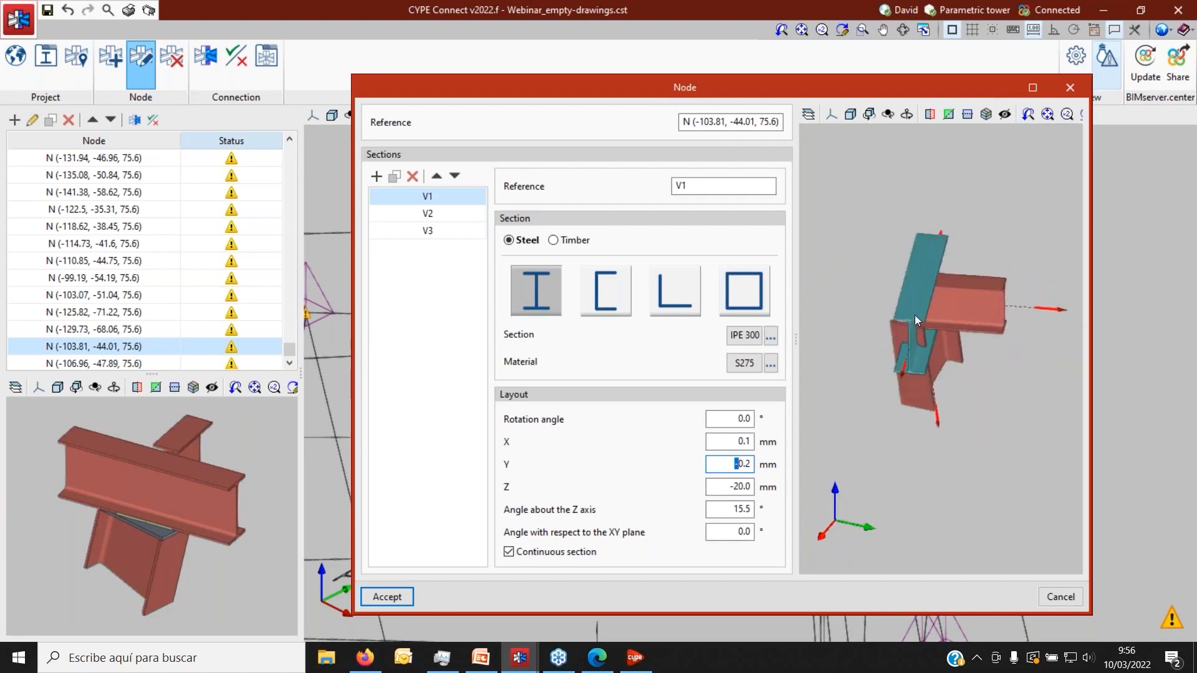
Set both the X and Y offsets of section V1 to 20 mm and check the shifted beam in the preview.
double_click(728, 442)
type("20")
key("Tab")
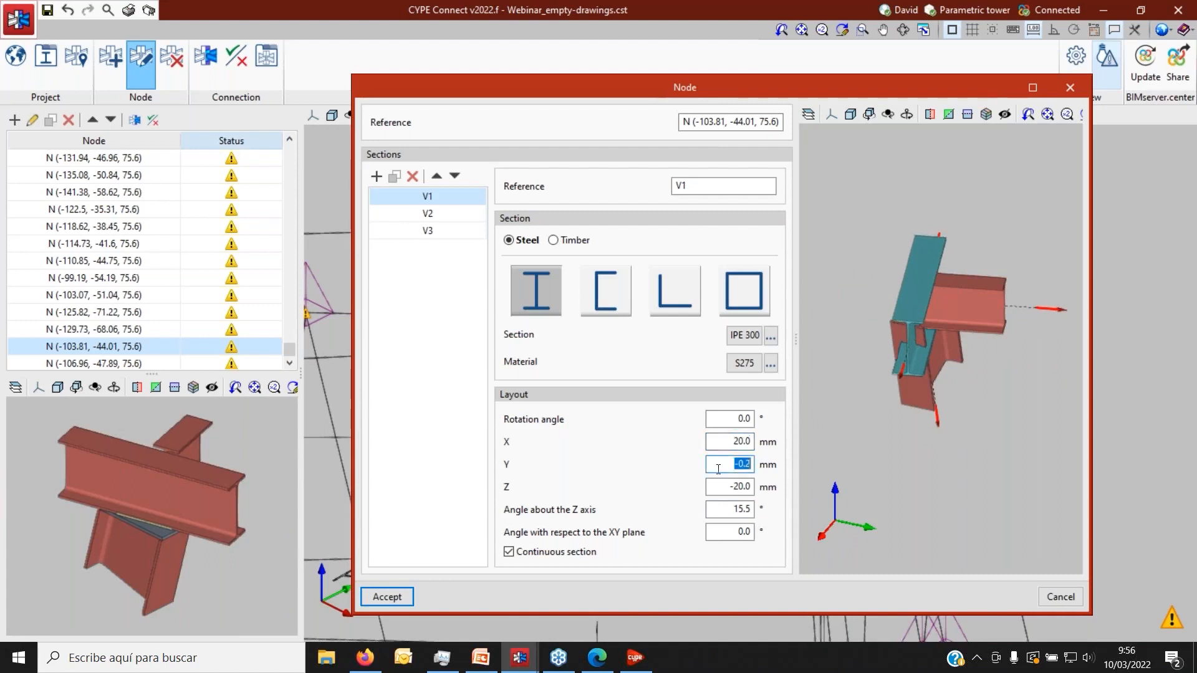
type("20")
key("Tab")
left_click_drag(932, 339, 898, 339)
scroll(982, 304, "up", 2)
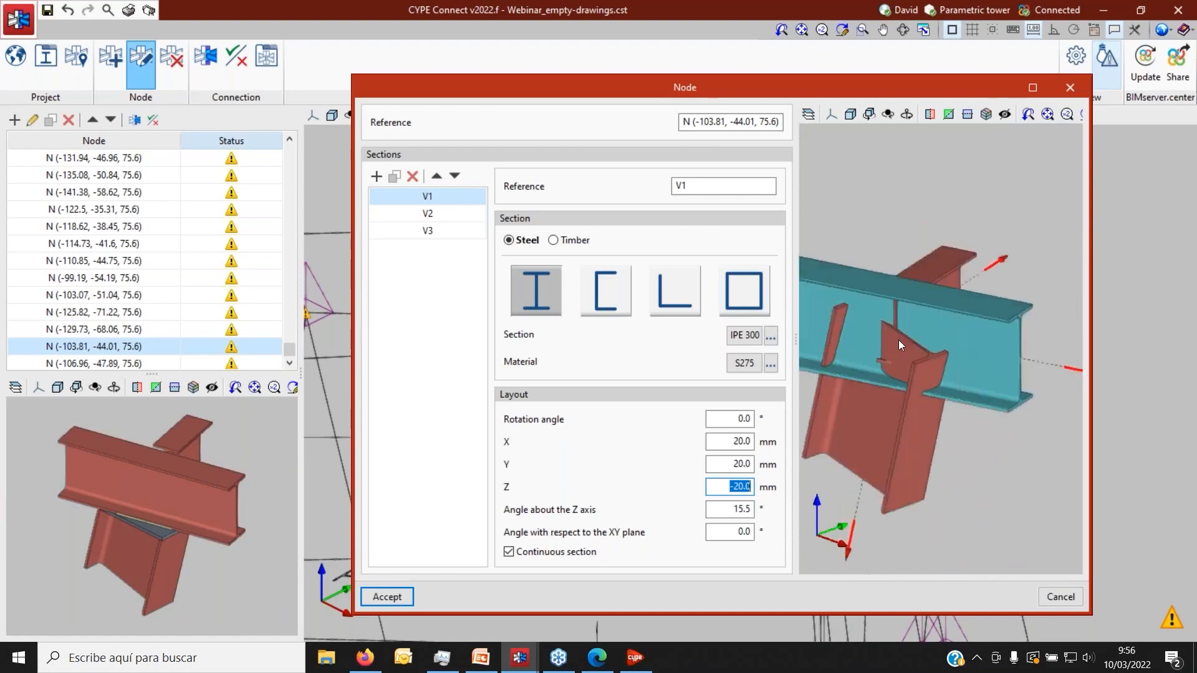
Review the properties of sections V2 and V3, and return to section V1 with the whole node in view.
left_click(431, 216)
left_click(430, 230)
left_click(432, 215)
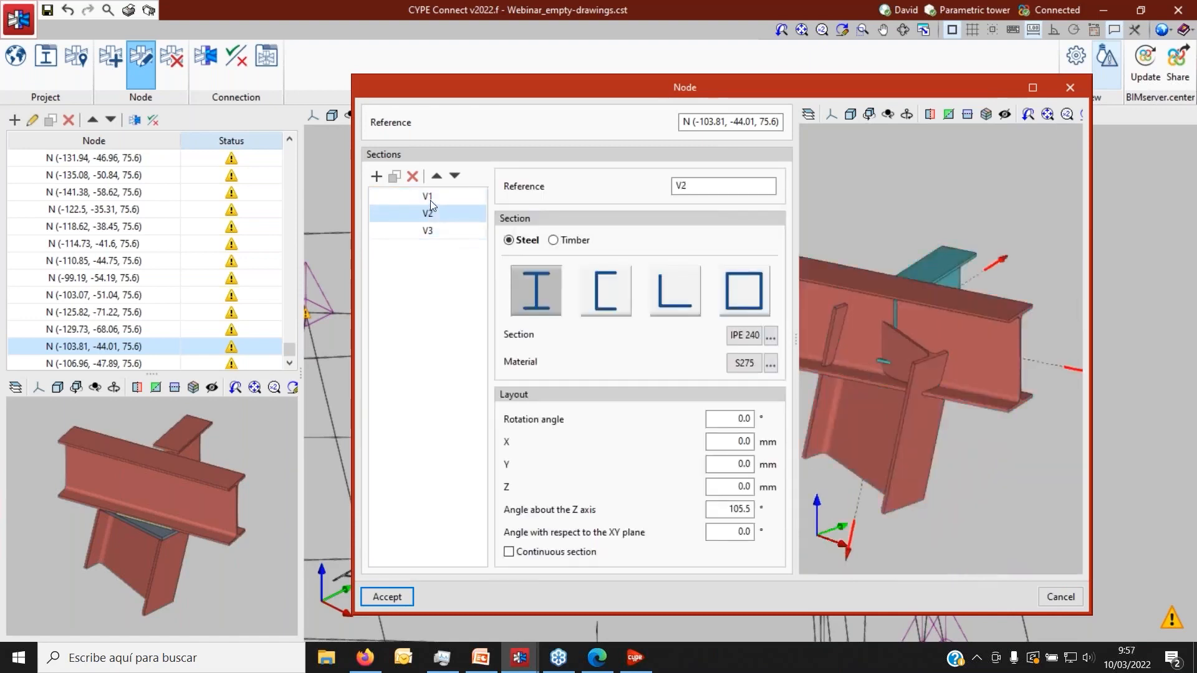
left_click(430, 198)
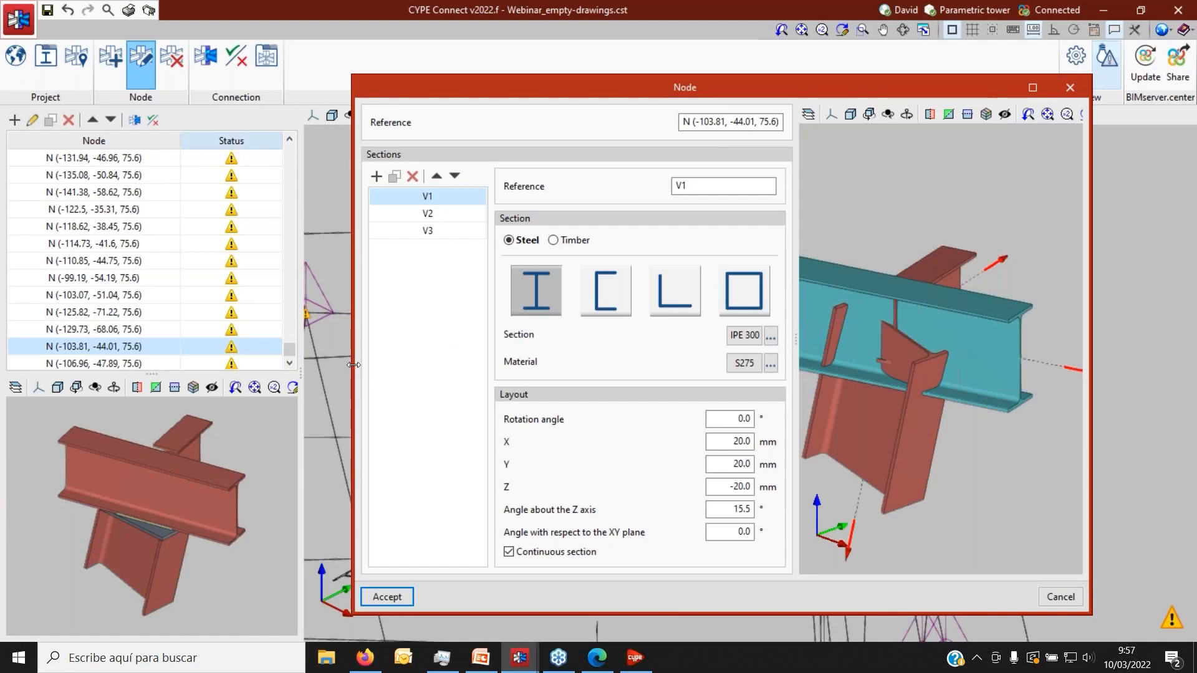
scroll(931, 372, "down", 3)
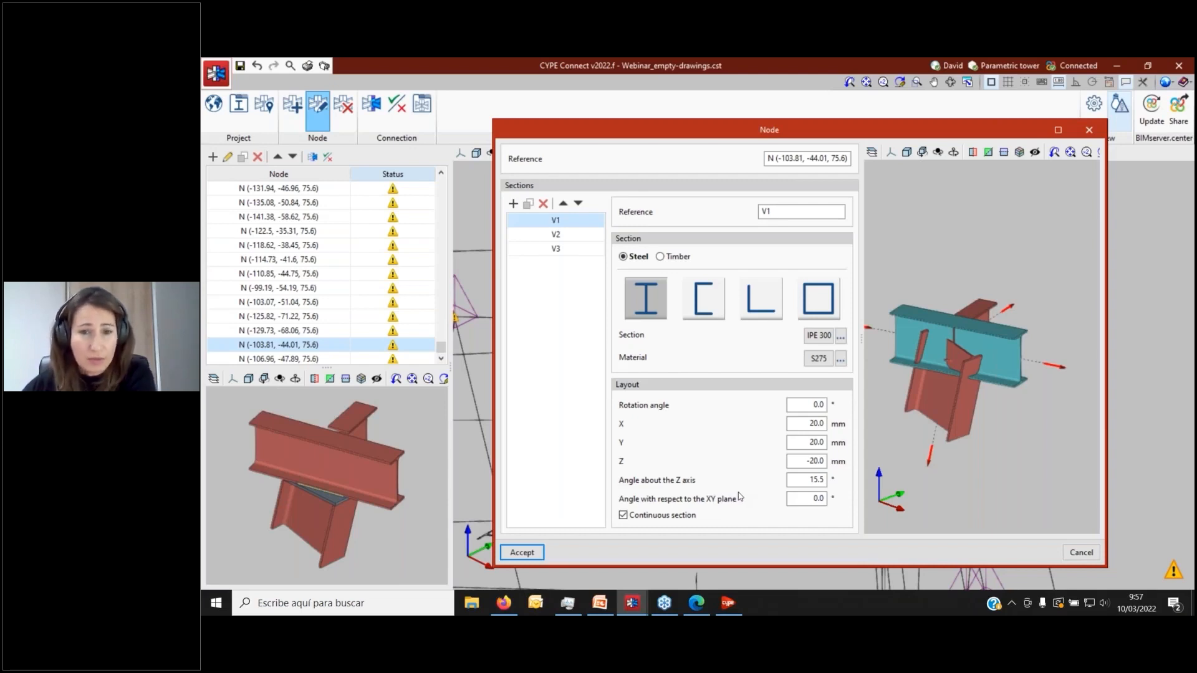
Switch to the PowerPoint presentation, run the slide show from the "Want to know more?" slide, and advance to the "Thank you!" slide.
left_click(599, 602)
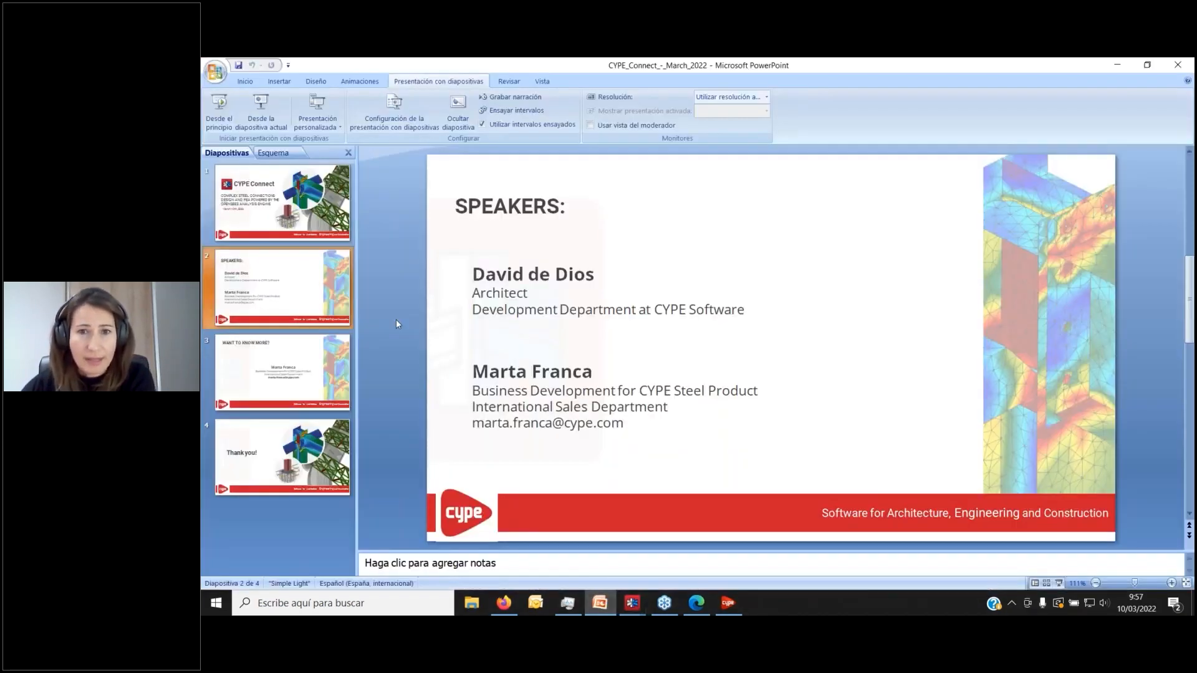
left_click(278, 365)
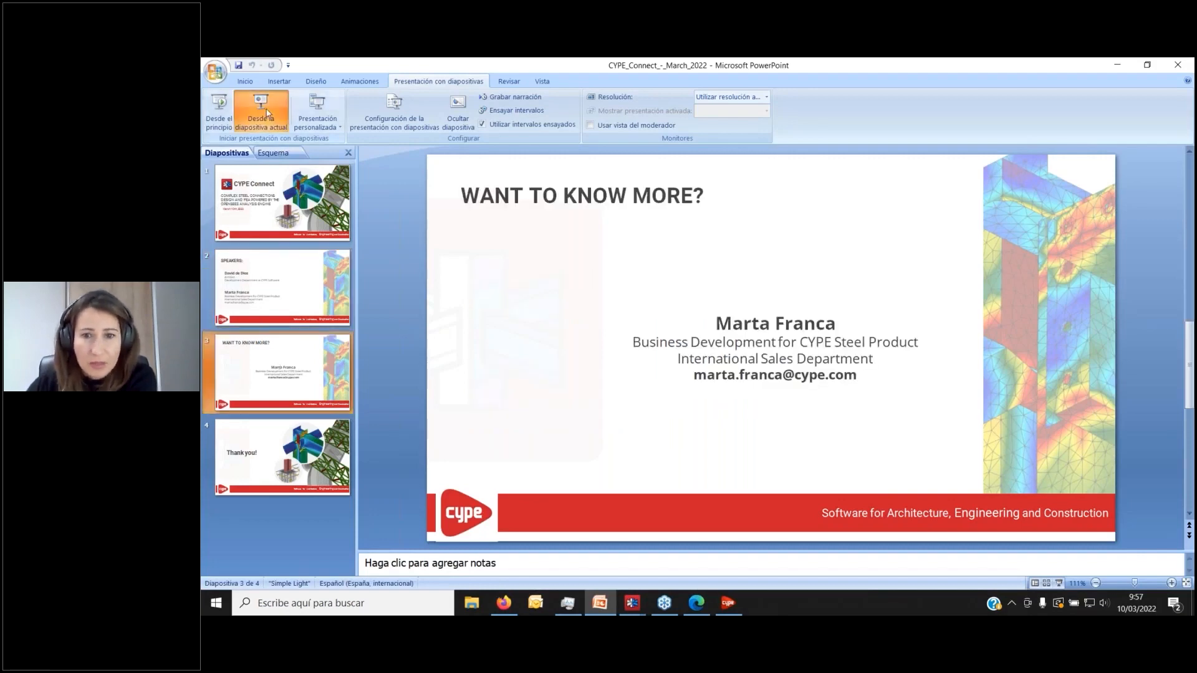
left_click(261, 109)
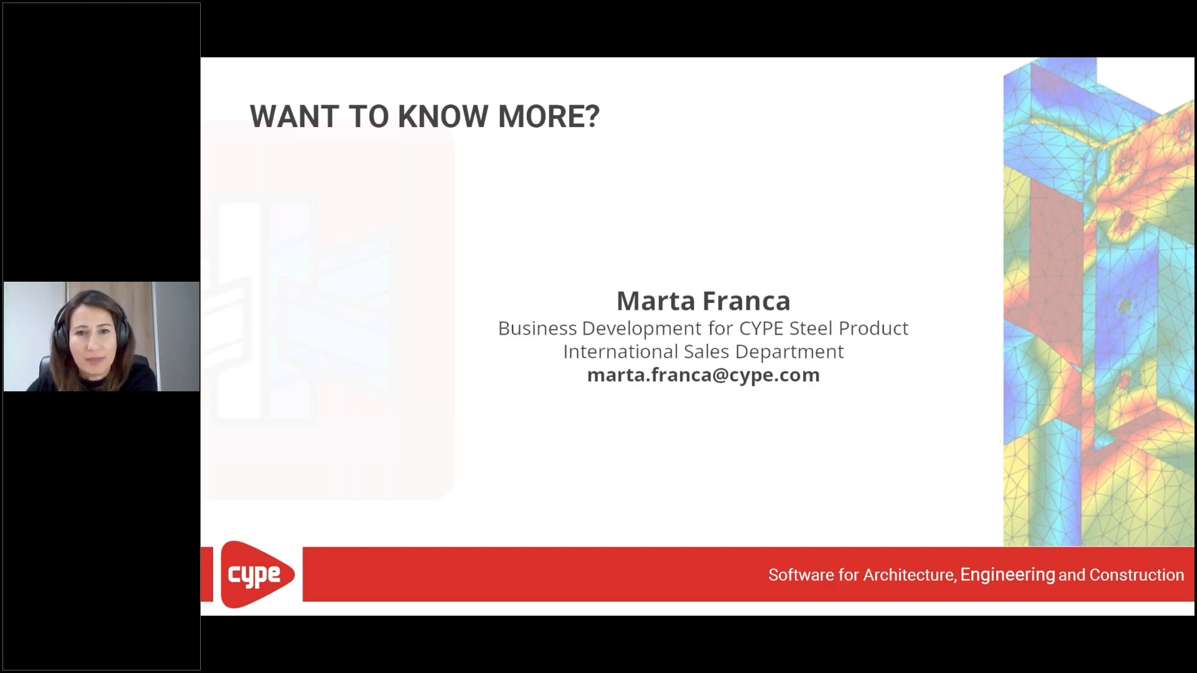
key("Right")
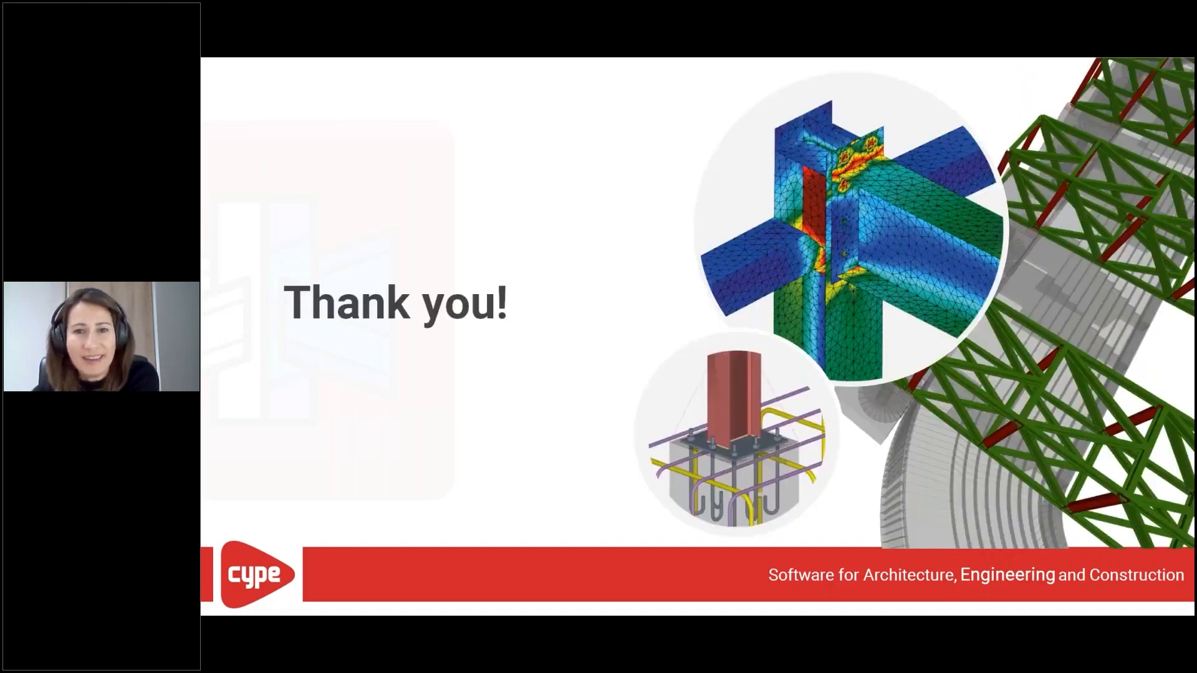